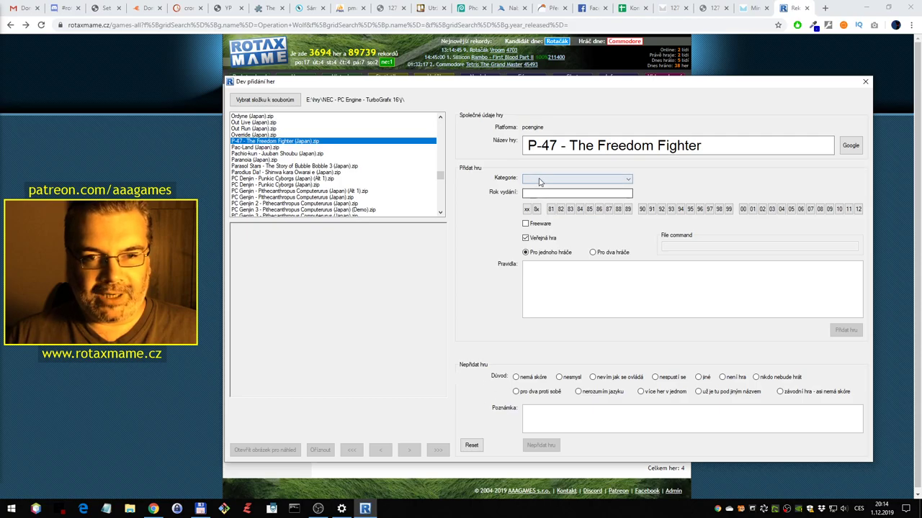
Launch P-47 - The Freedom Fighter (Japan).zip in the emulator and start a game from its title screen
double_click(424, 142)
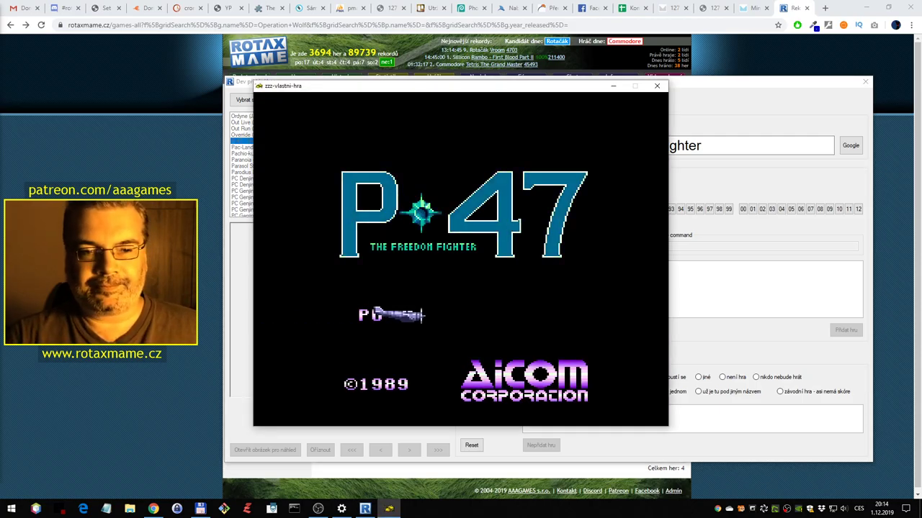
key(Return)
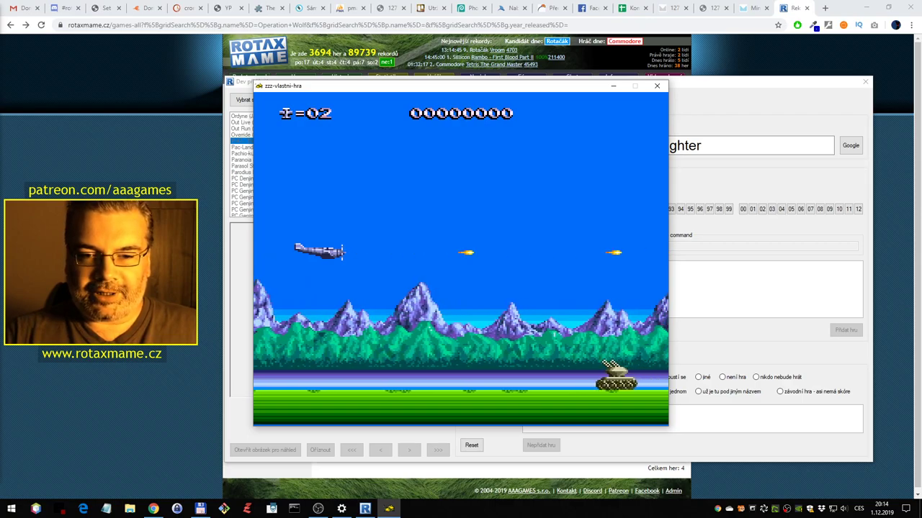
Test-play P-47 until the lives run out, shooting enemy planes and ground vehicles, and quit the emulator at the continue prompt
key(Down)
key(Up)
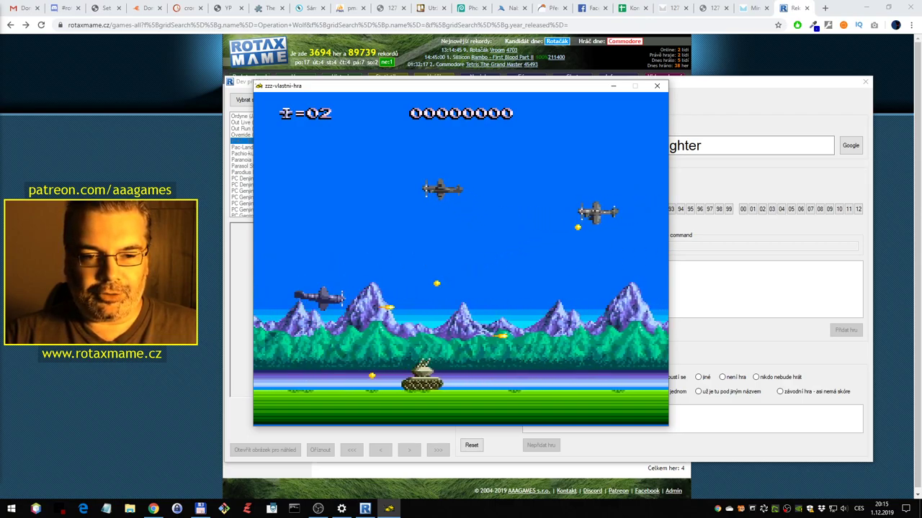
key(Down)
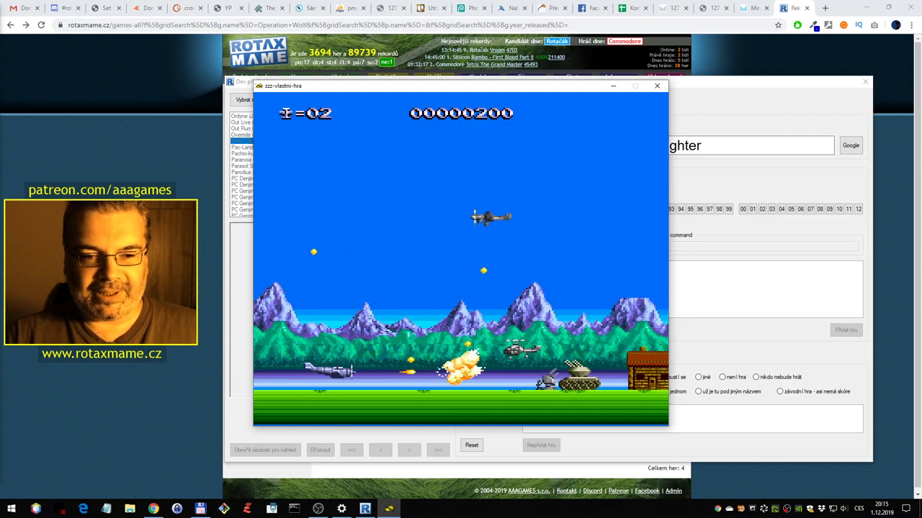
key(Up)
key(Right)
key(Down)
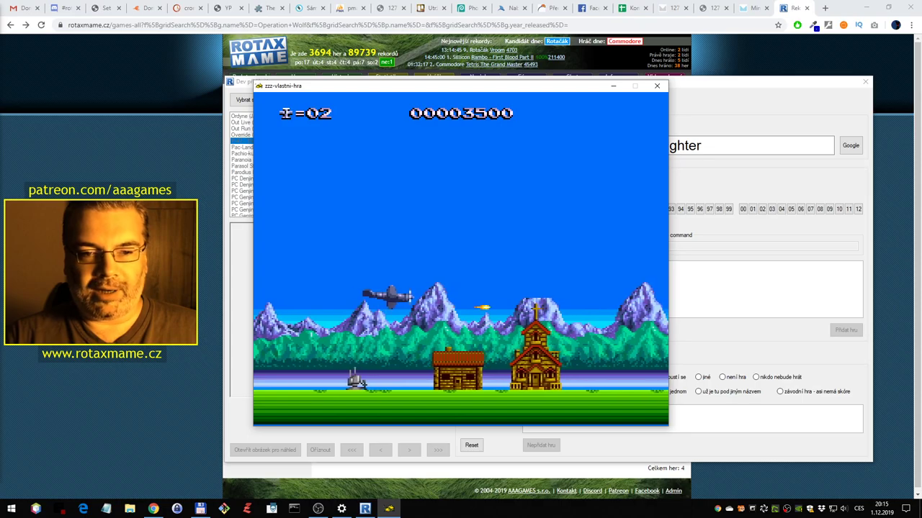
key(Left)
key(Right)
key(Up)
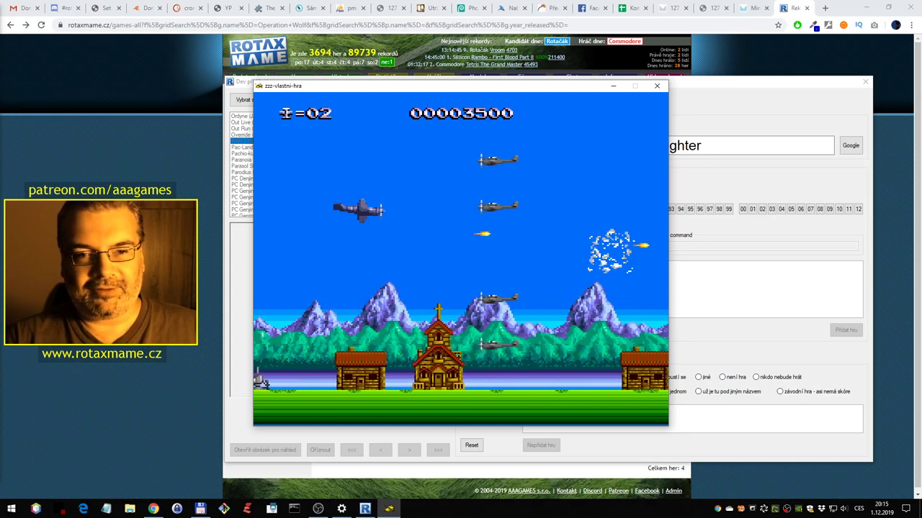
key(Left)
key(Down)
key(Right)
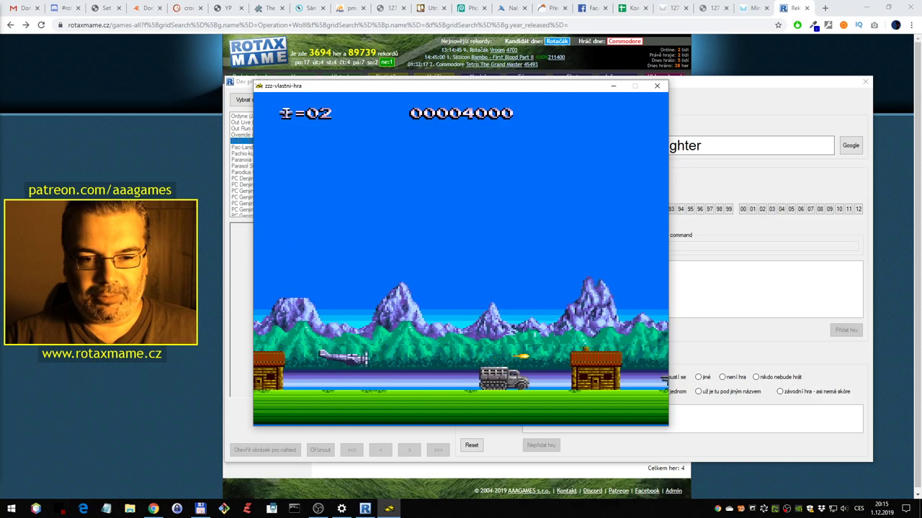
key(Left)
key(Up)
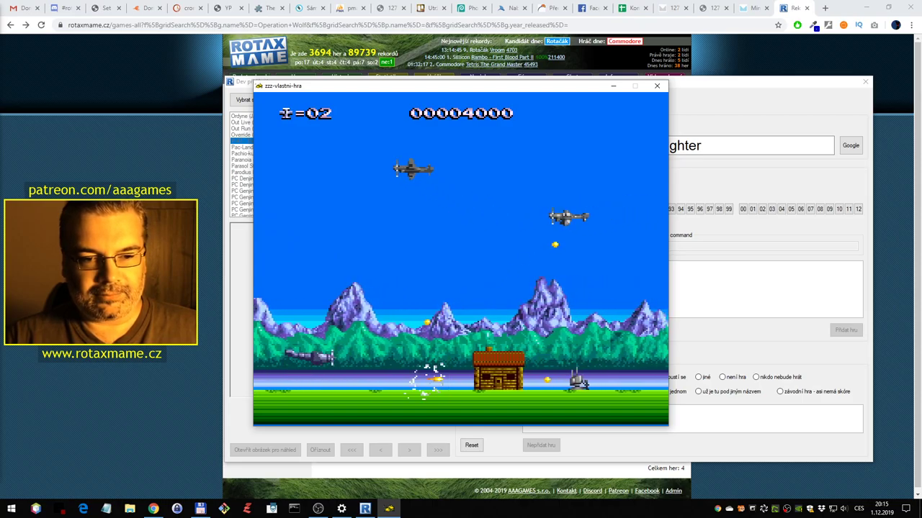
key(ctrl)
key(ctrl)
key(Down)
key(Right)
key(Up)
key(ctrl)
key(Down)
key(Left)
key(Up)
key(Left)
key(Right)
key(Down)
key(Down)
key(Left)
key(ctrl)
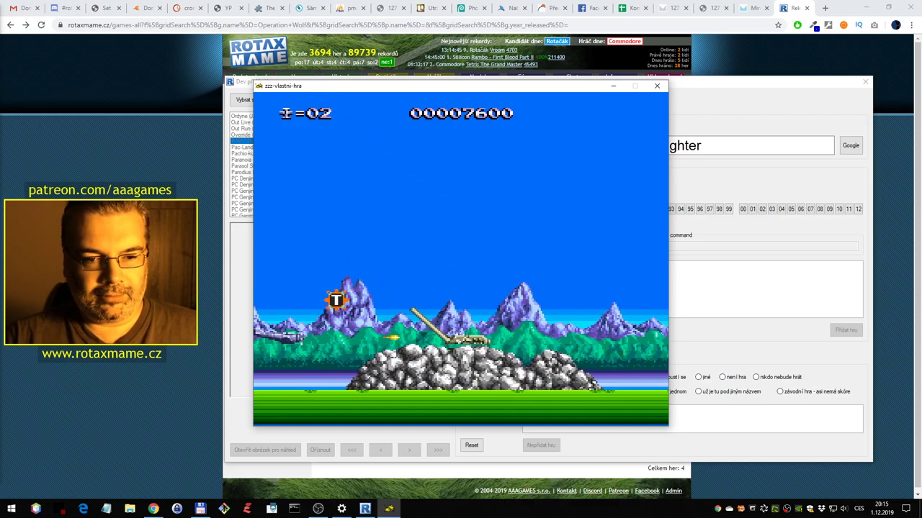
key(Up)
key(ctrl)
key(Right)
key(Down)
key(Left)
key(ctrl)
key(Up)
key(Right)
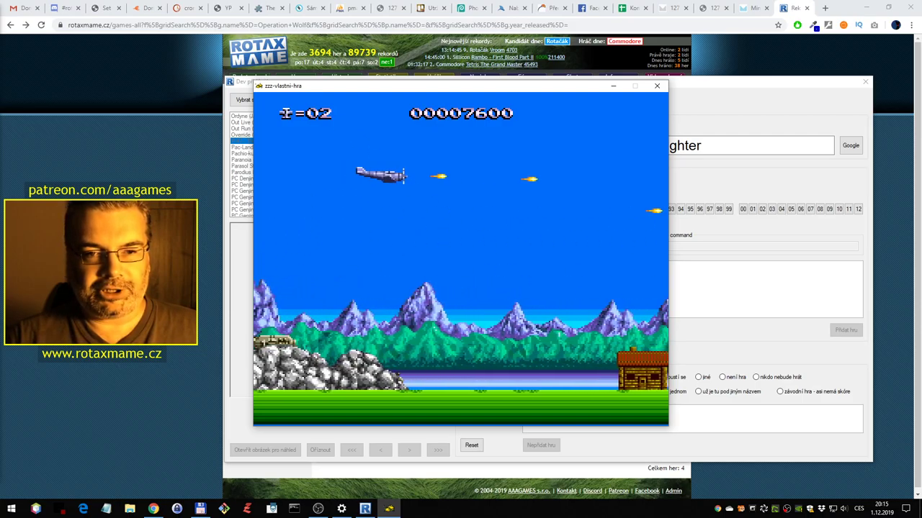
key(Right)
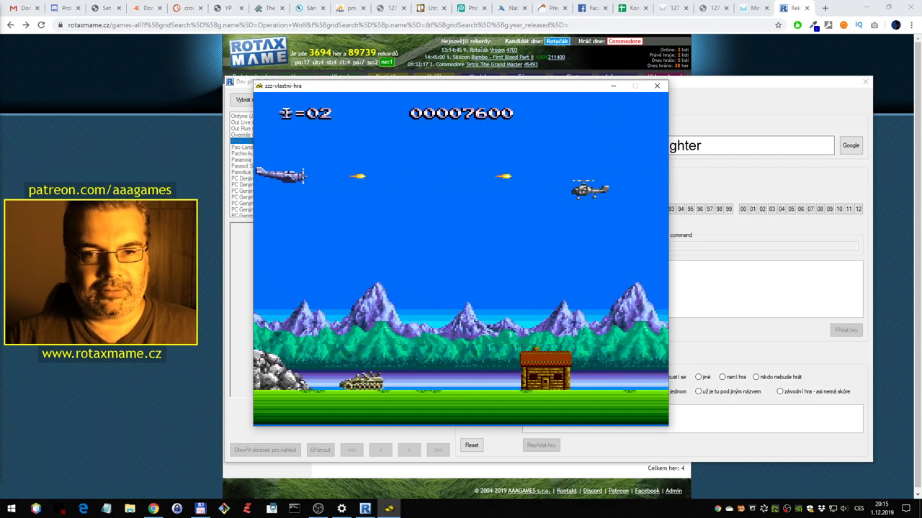
key(Down)
key(ctrl)
key(ctrl)
key(Up)
key(ctrl)
key(ctrl)
key(ctrl)
key(ctrl)
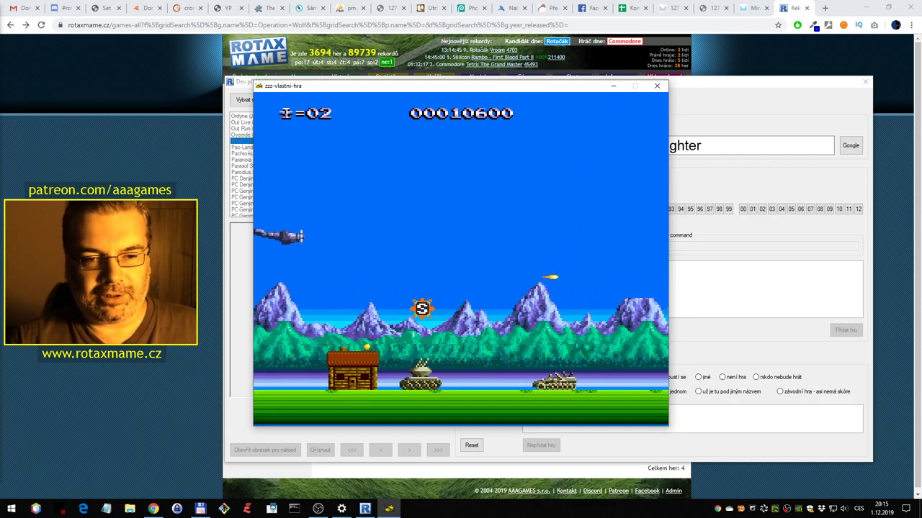
key(Right)
key(Down)
key(Up)
key(Right)
key(ctrl)
key(ctrl)
key(ctrl)
key(ctrl)
key(ctrl)
key(ctrl)
key(Left)
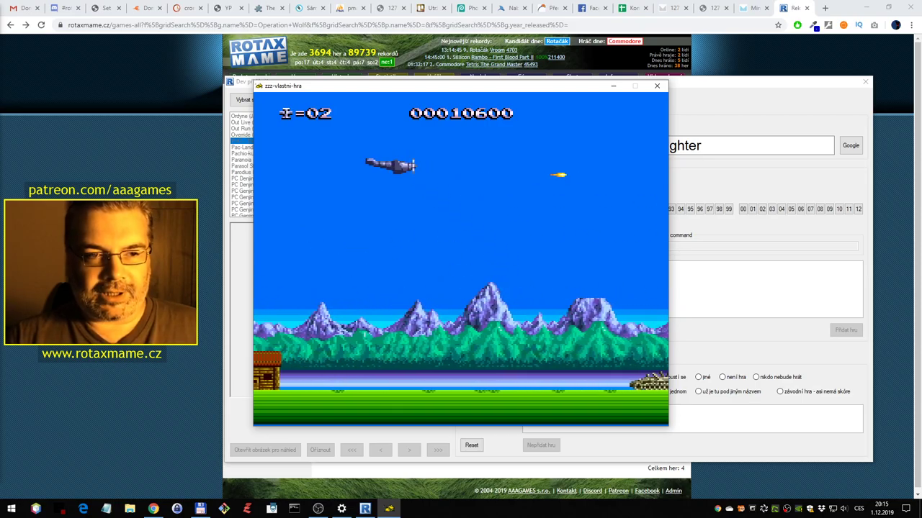
key(Down)
key(ctrl)
key(ctrl)
key(ctrl)
key(Down)
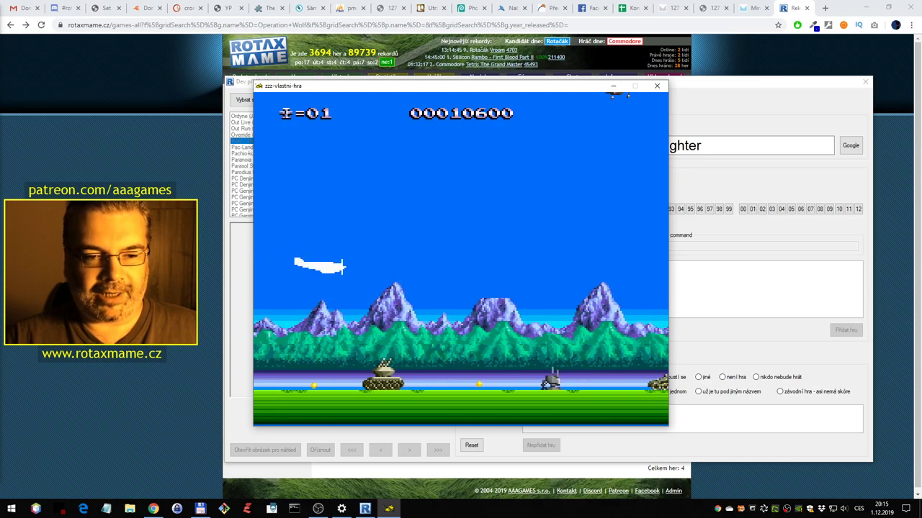
key(Up)
key(ctrl)
key(ctrl)
key(Down)
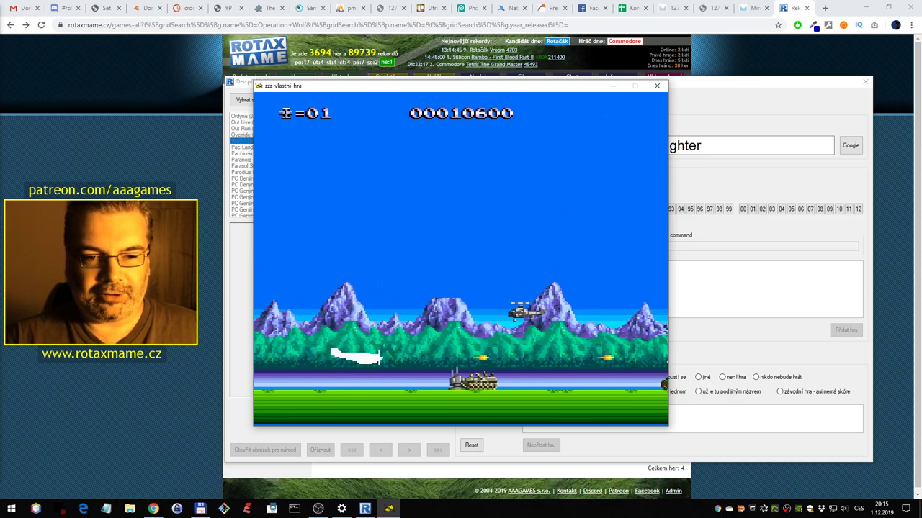
key(Up)
key(ctrl)
key(ctrl)
key(ctrl)
key(ctrl)
key(ctrl)
key(ctrl)
key(Down)
key(Left)
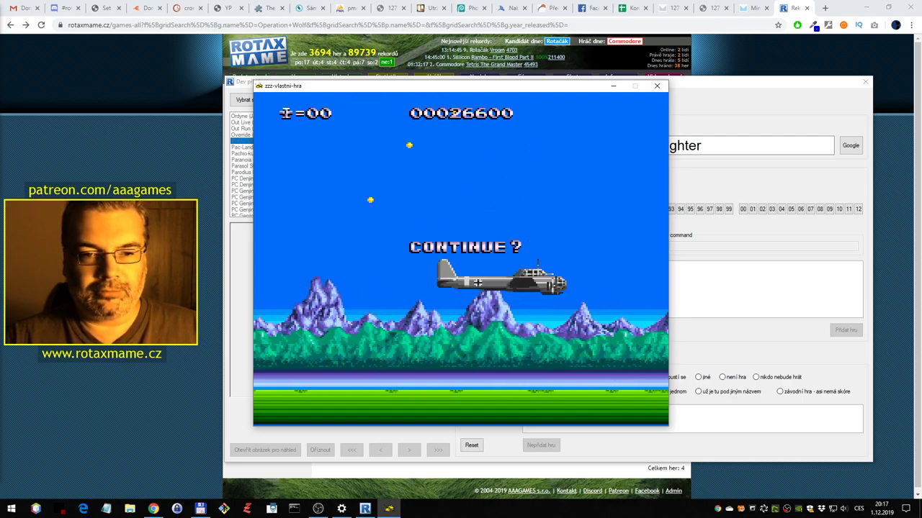
key(Escape)
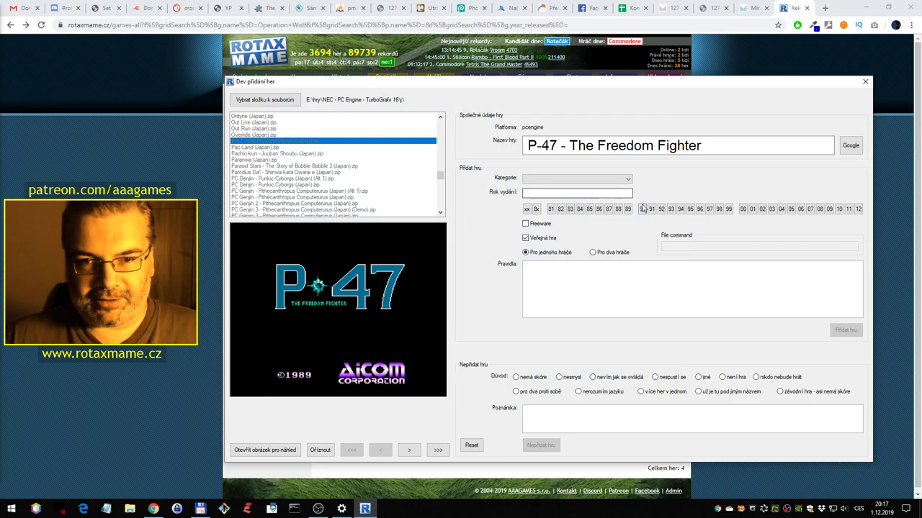
Set the category of P-47 - The Freedom Fighter to Letadla and its release year to 1989
click(622, 180)
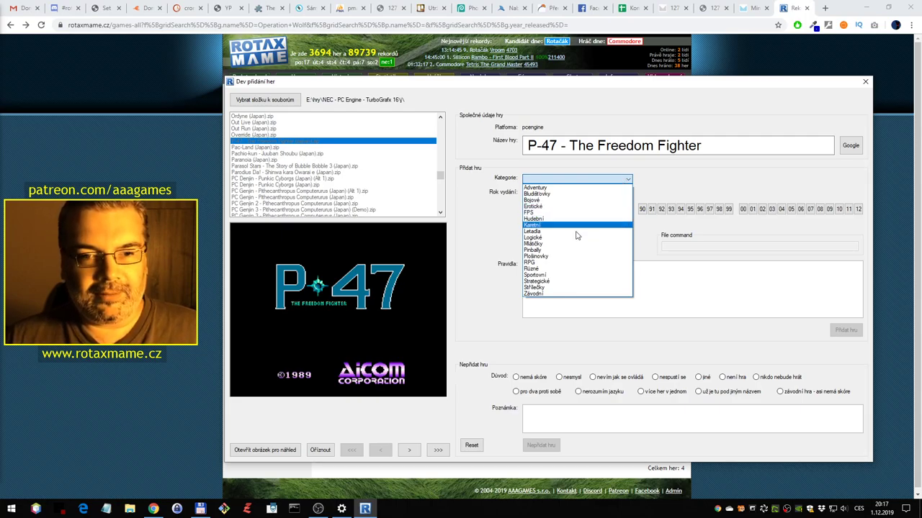
click(547, 231)
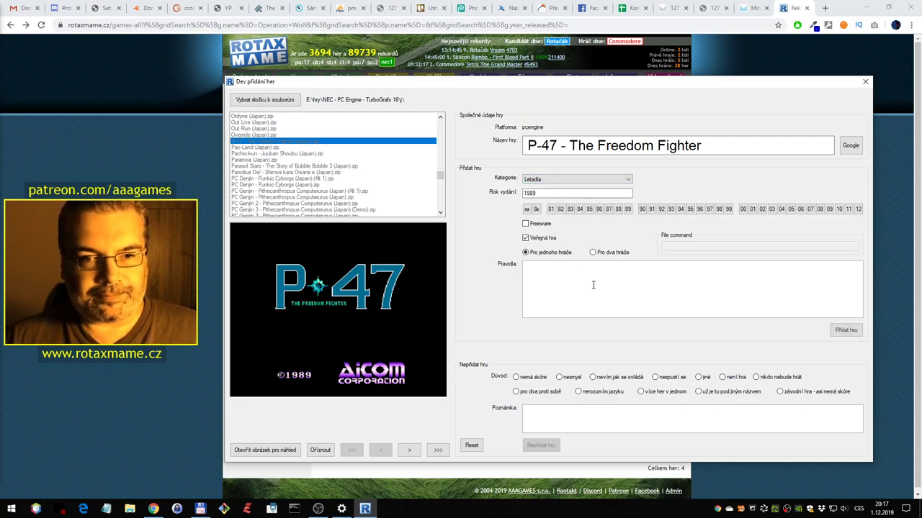
Choose a gameplay screenshot as the preview image for P-47 and add the game to the database
click(447, 453)
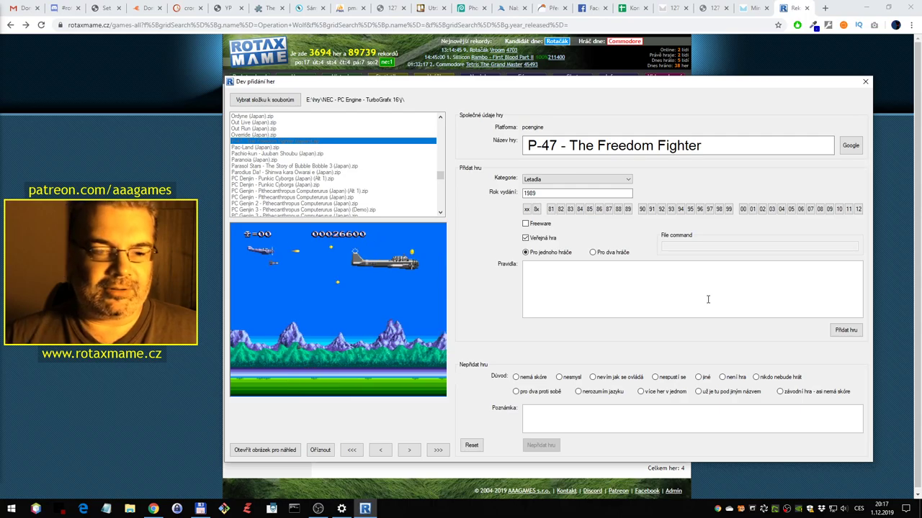
click(361, 451)
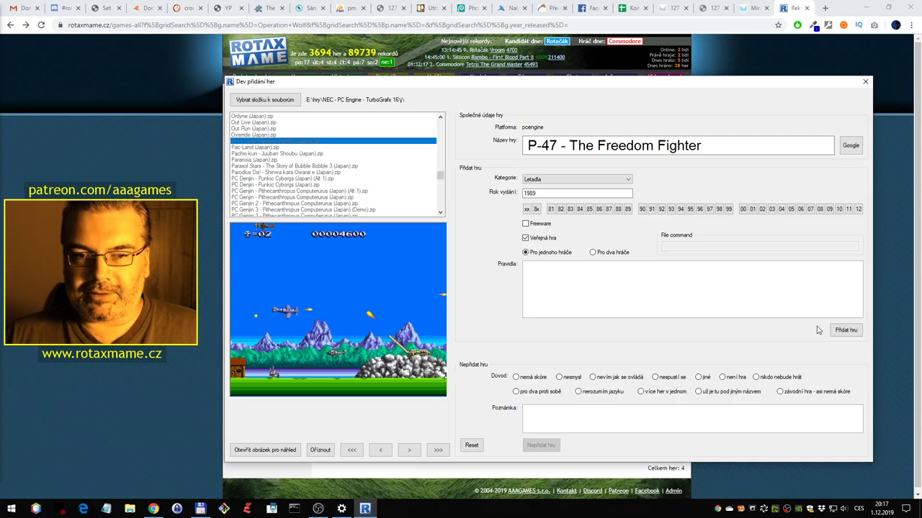
click(846, 332)
key(Return)
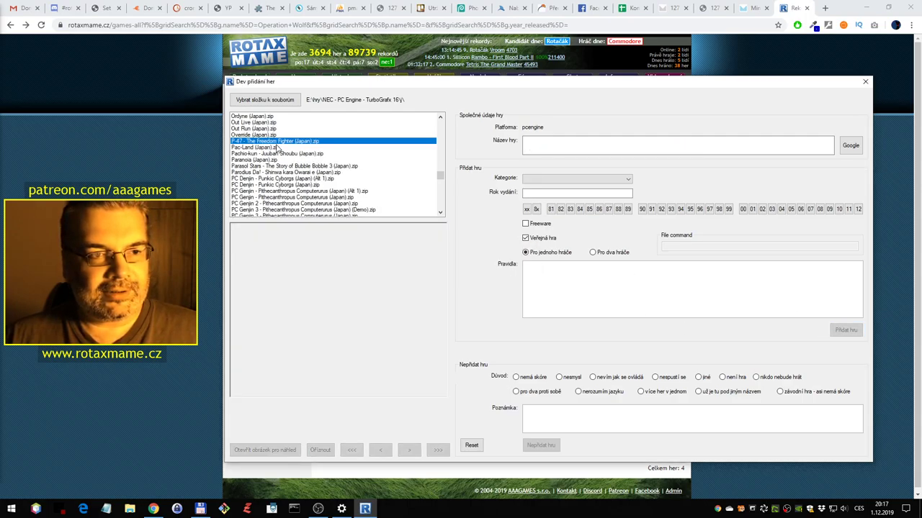
Copy the title of Pac-Land (Japan).zip and filter the website's list of all games by Pac-Land
click(277, 147)
drag(523, 144, 638, 144)
click(728, 62)
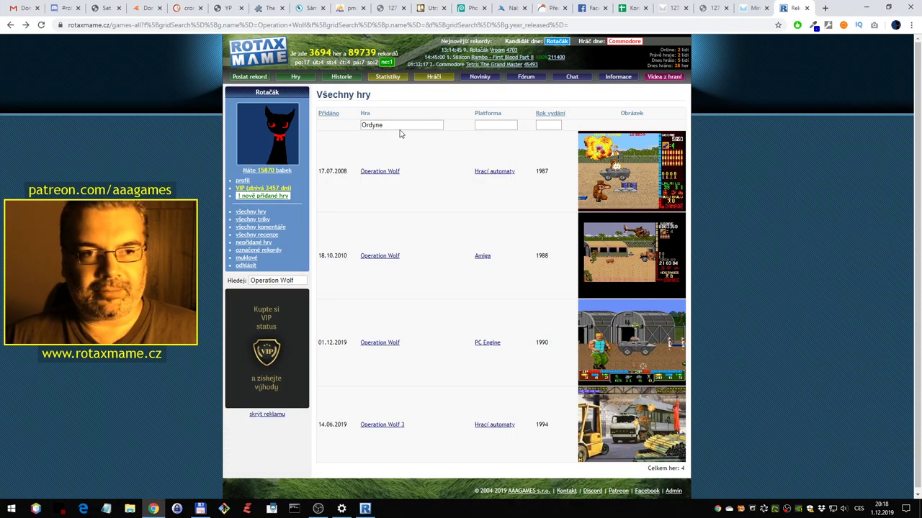
key(Return)
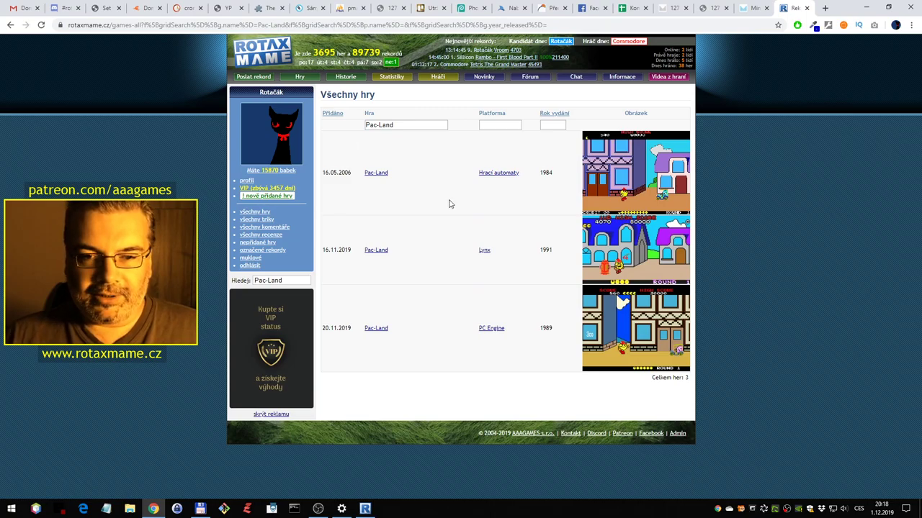
Switch back to the Dev přidání her window and launch Pachio-kun - Juuban Shoubu (Japan).zip in the emulator
click(365, 509)
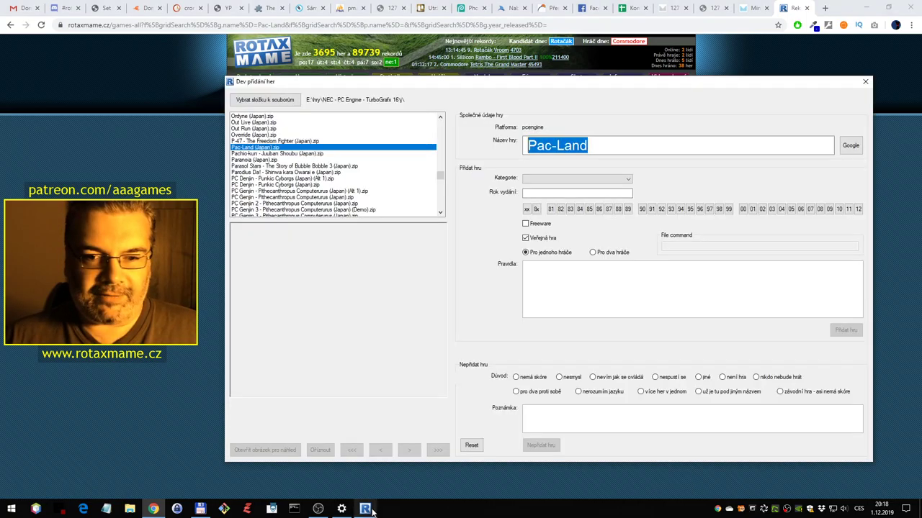
click(352, 154)
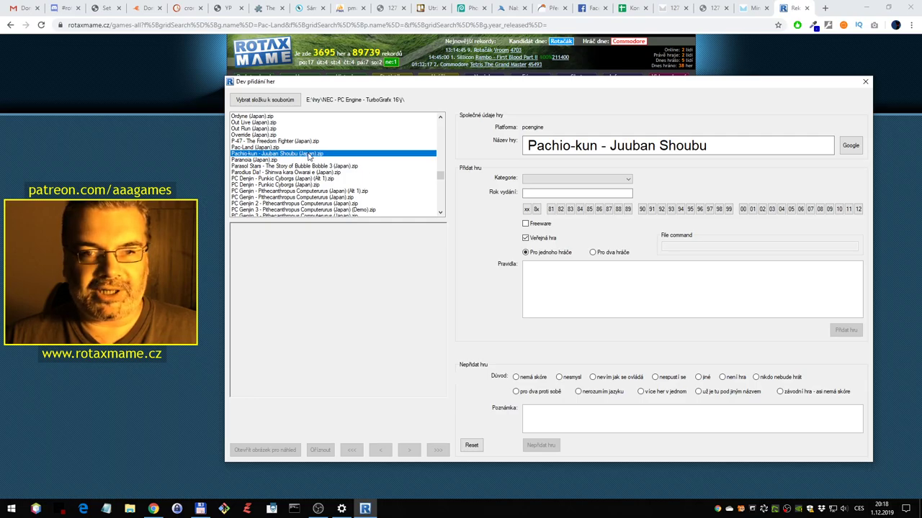
double_click(310, 154)
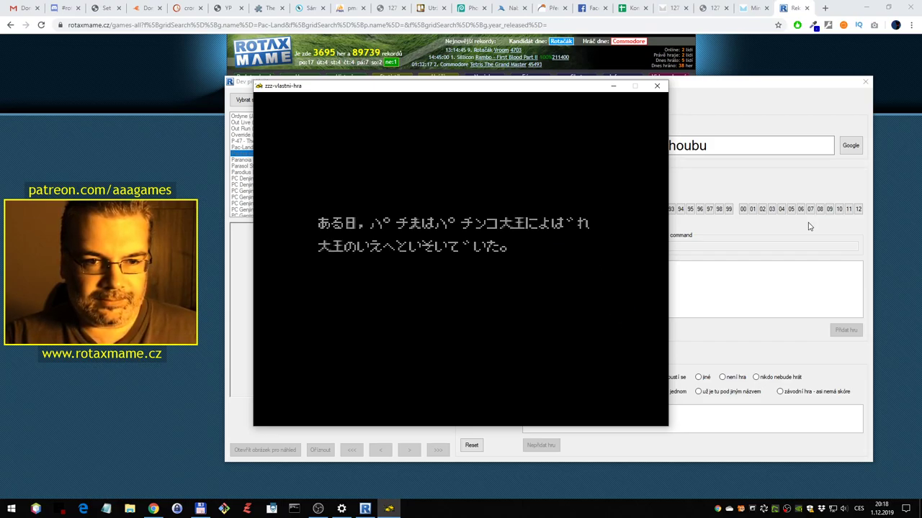
Skip the game's intro text and advance through the opening dialogue in the pachinko hall
key(Return)
key(Return)
key(Return)
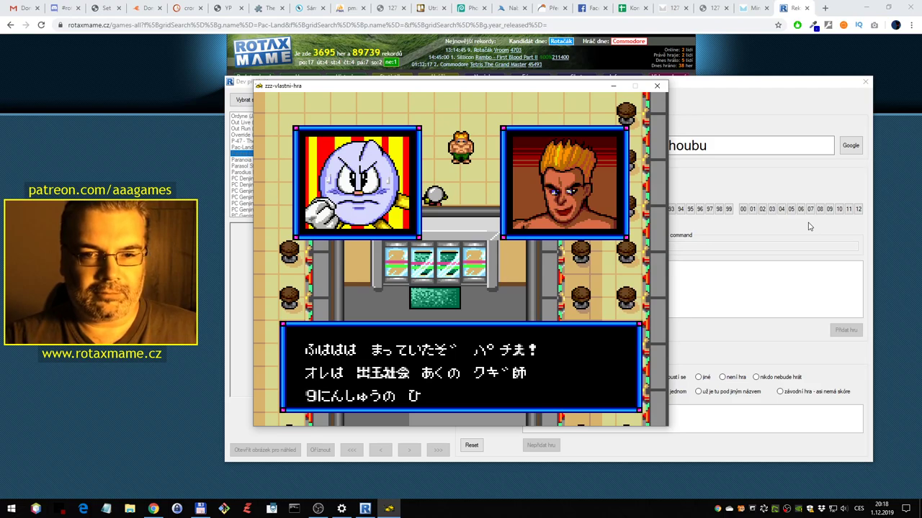
key(ctrl)
key(ctrl)
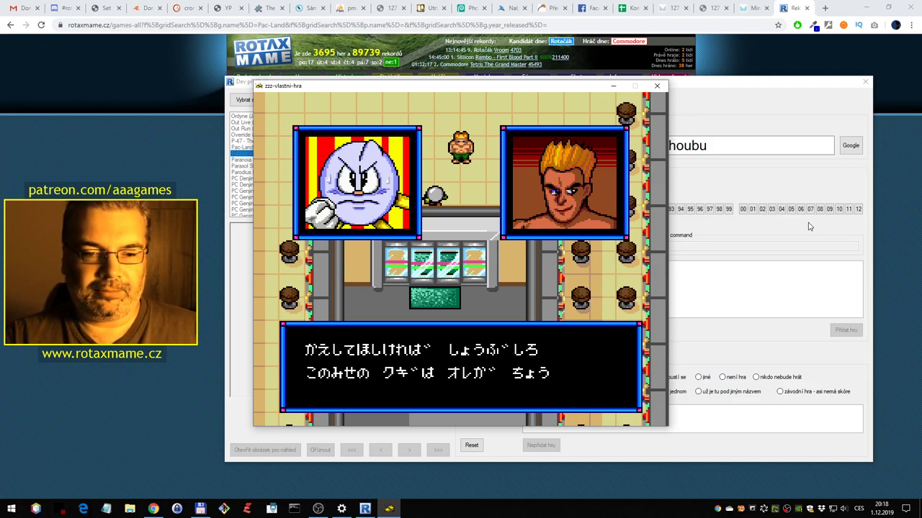
key(ctrl)
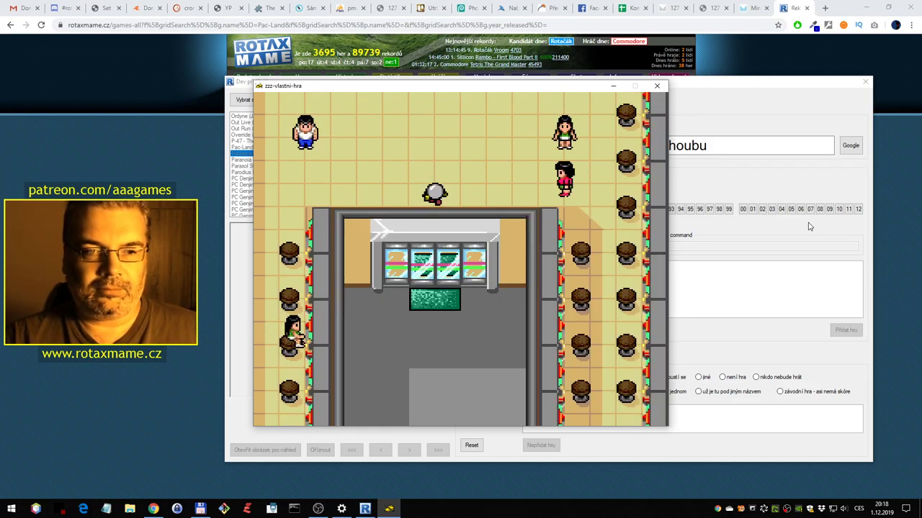
Walk the character to pachinko machine 022 and accept the offer to play it
key(Left)
key(Right)
key(Up)
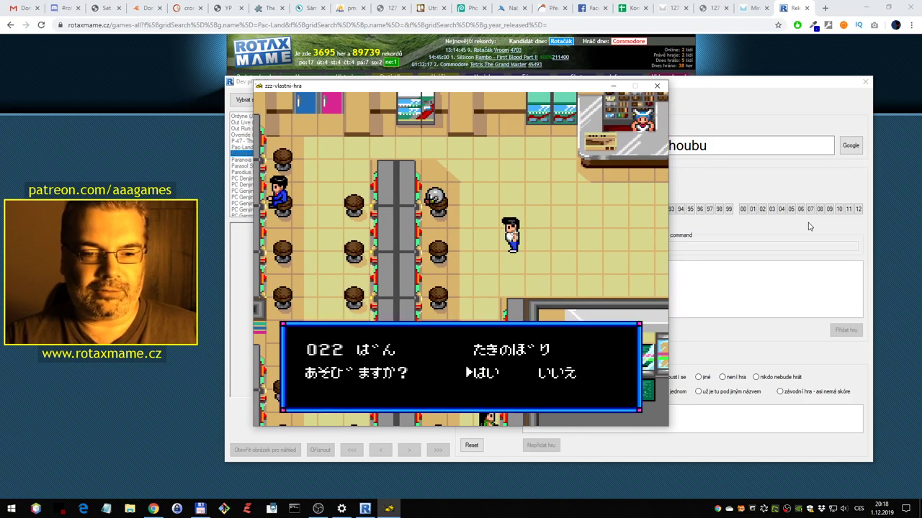
key(Return)
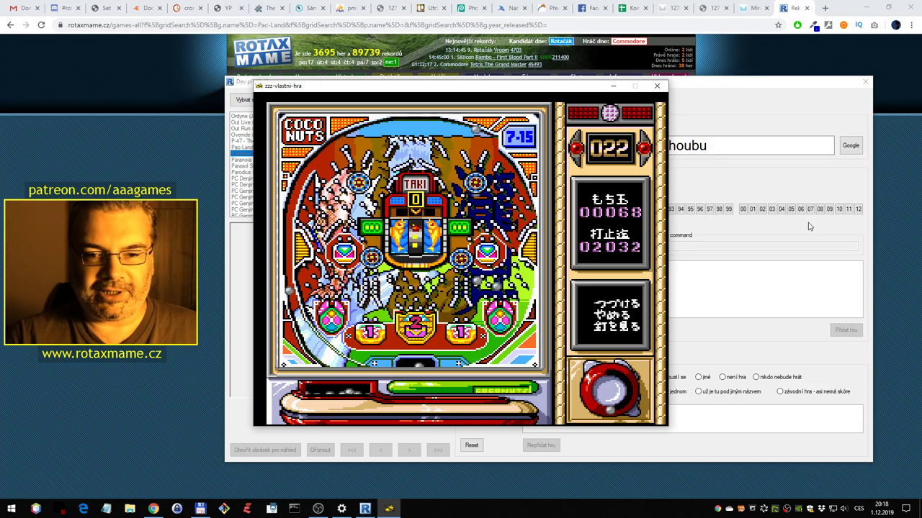
Choose the 釘を見る option in the menu of pachinko machine 022
key(Down)
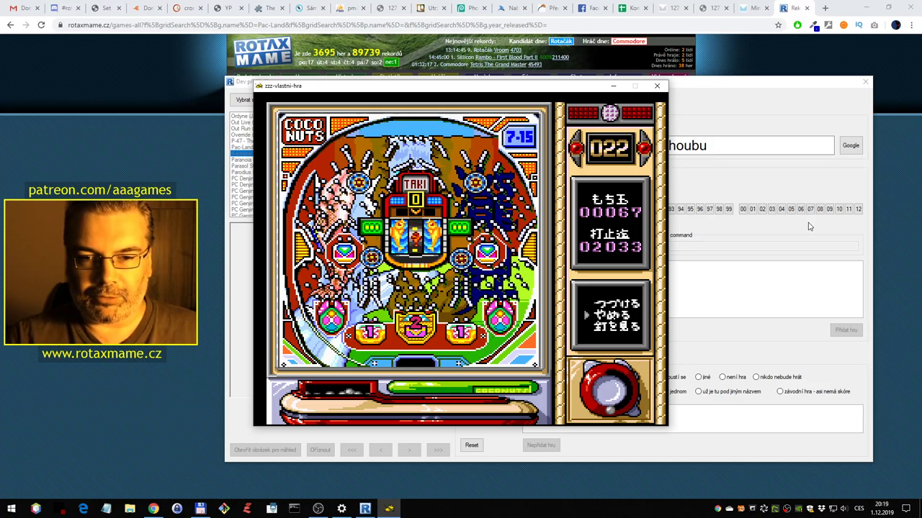
key(Down)
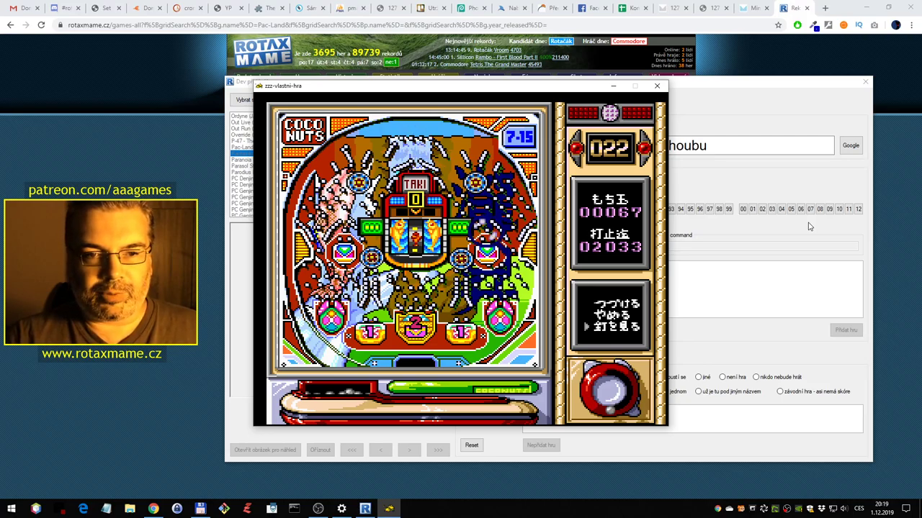
key(Return)
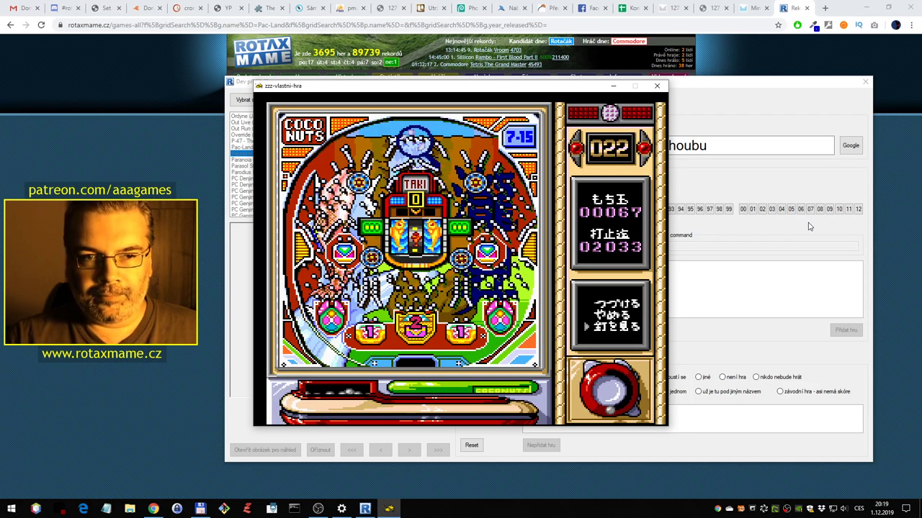
Return from the menu of machine 022 to the pachinko game, play it until game over and close the emulator
key(Up)
key(Up)
key(ctrl)
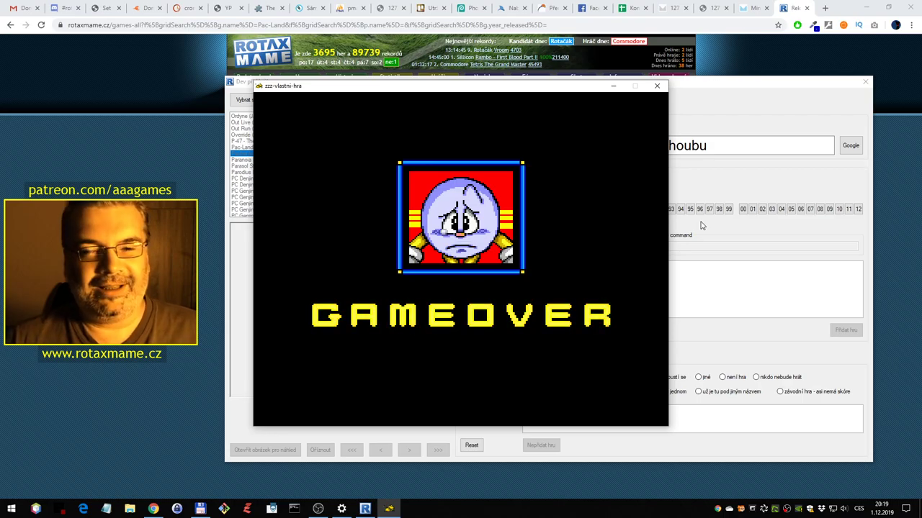
key(Escape)
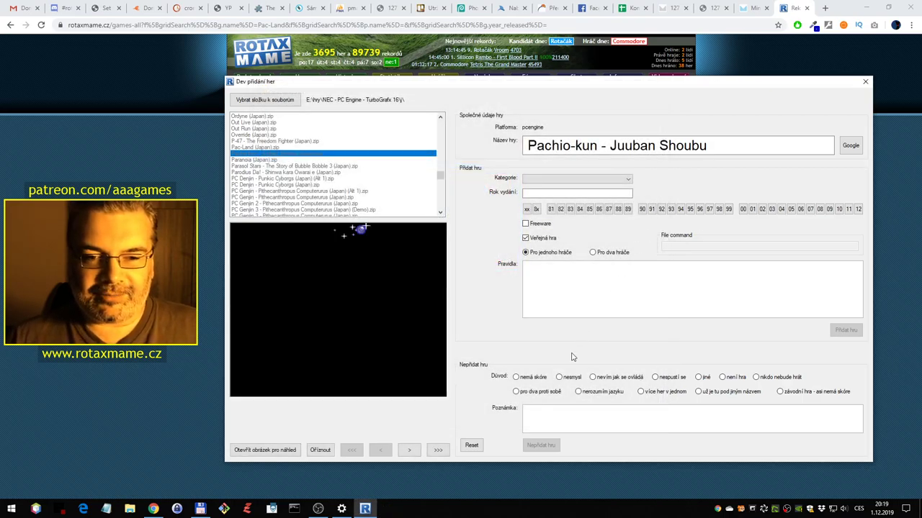
Reject Pachio-kun - Juuban Shoubu with the reason nevím jak se ovládá and confirm the rejection
click(628, 378)
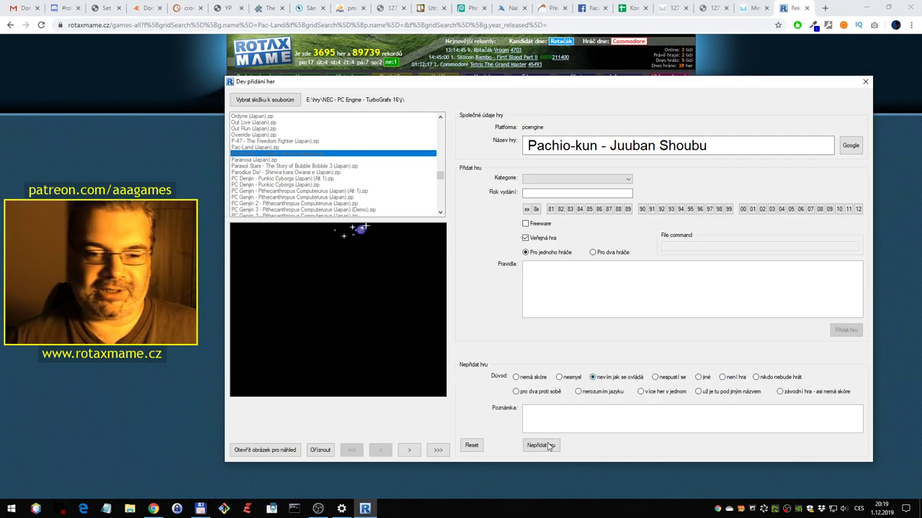
click(542, 446)
click(525, 247)
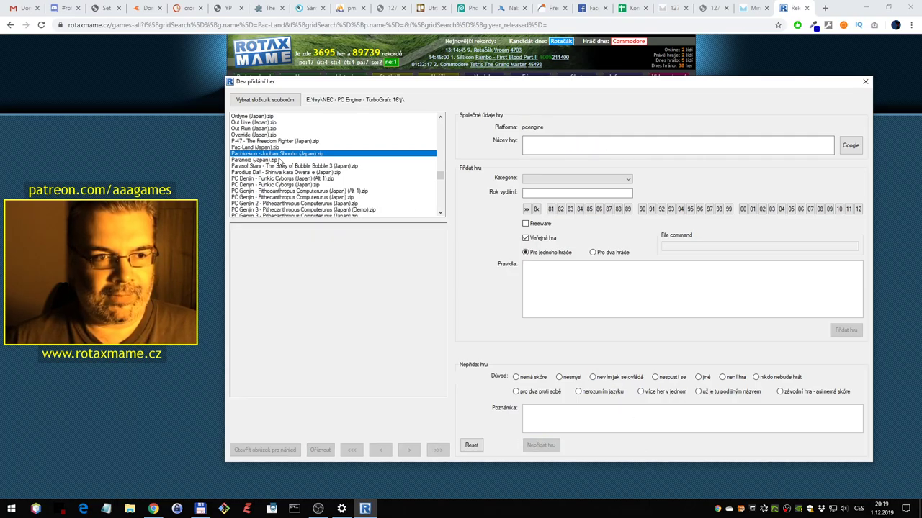
Launch Paranoia (Japan).zip in the emulator and fly the ship through the opening section, shooting enemies
click(285, 159)
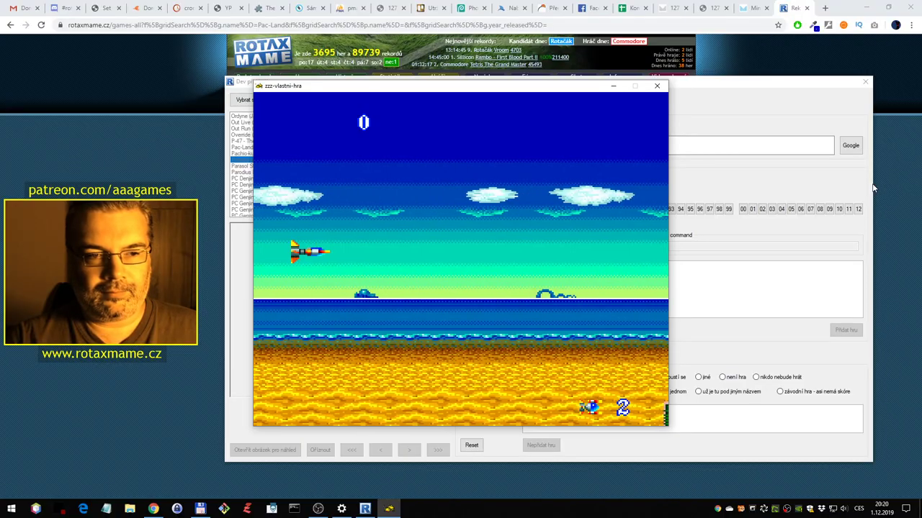
key(ctrl)
key(Down)
key(Right)
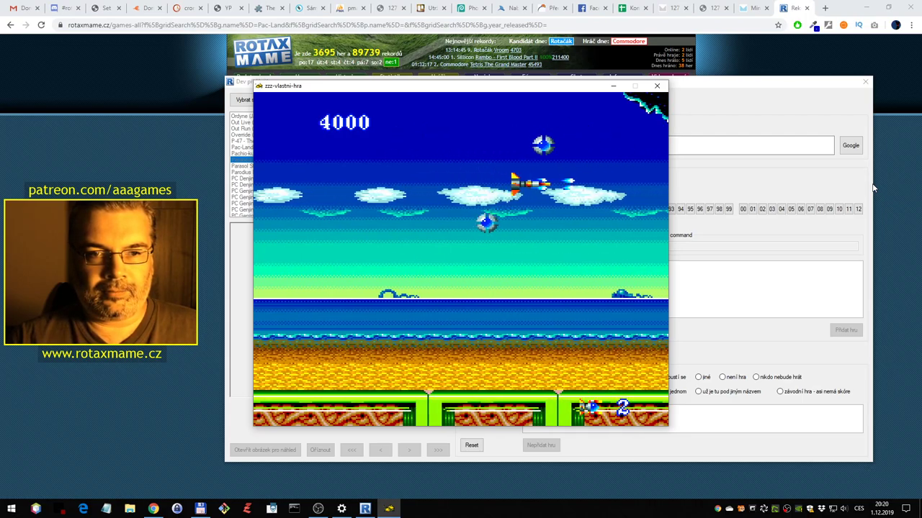
key(Down)
key(Left)
key(Right)
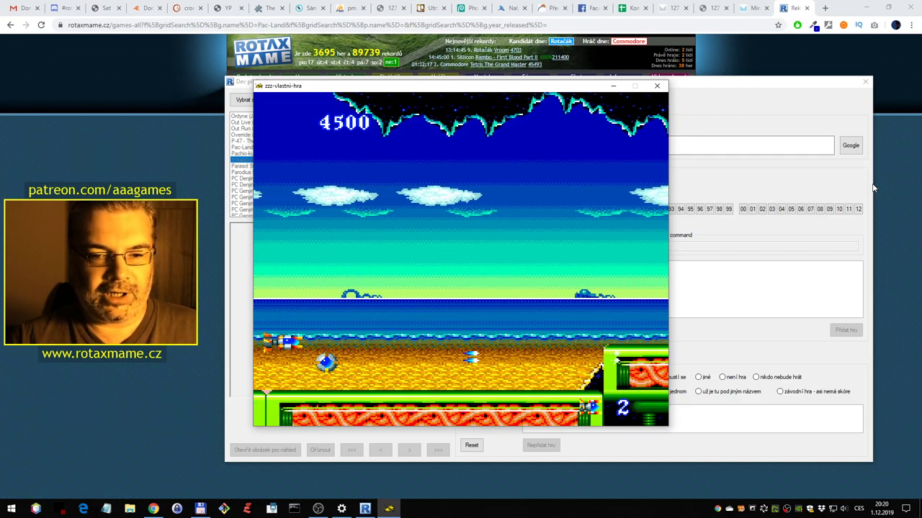
key(Up)
key(Right)
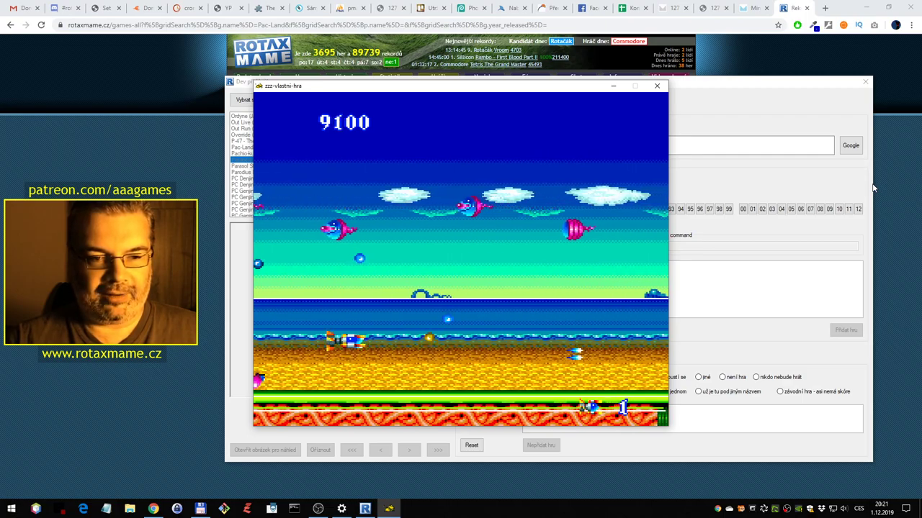
Play Paranoia onward through the cave and cloud sections to the large boss, and close the emulator
key(Right)
key(Down)
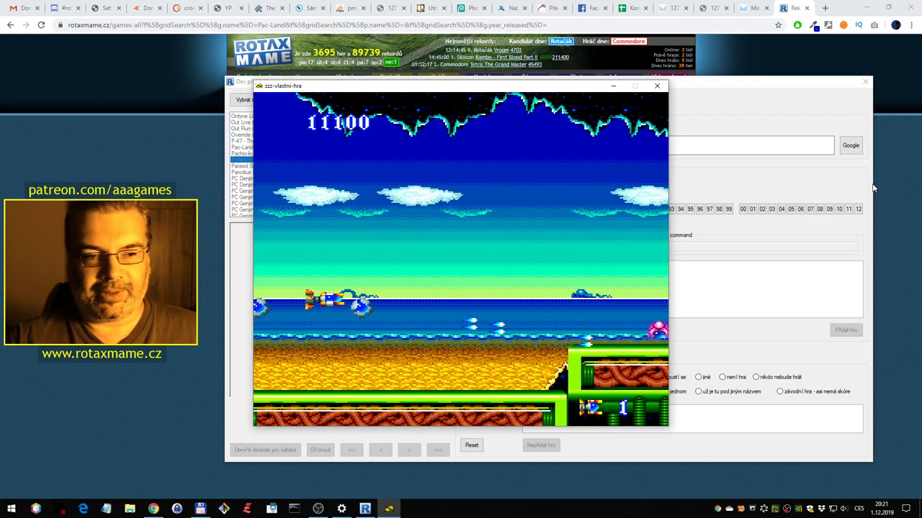
key(Up)
key(Right)
key(Right)
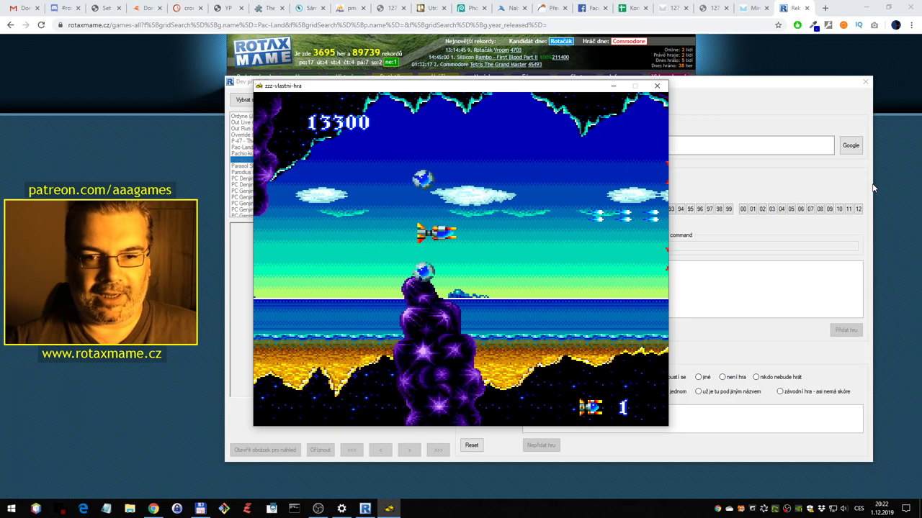
key(Left)
key(ctrl)
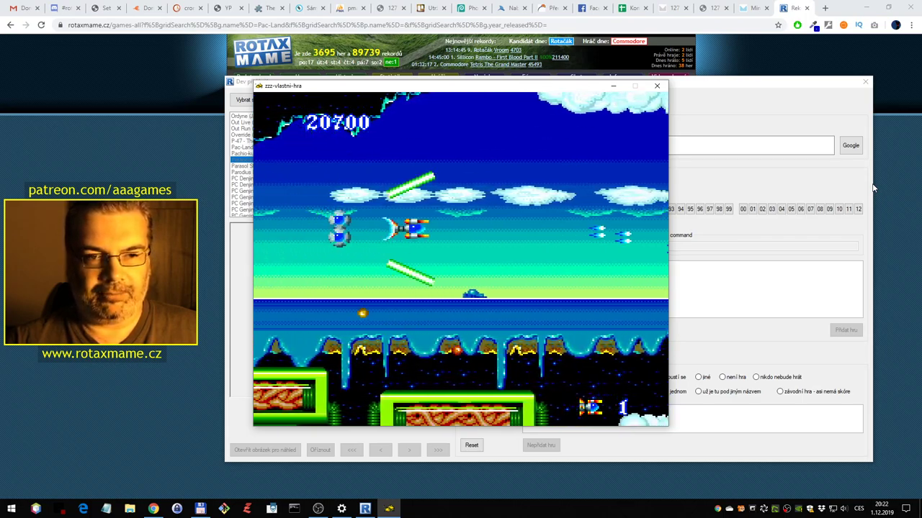
key(Down)
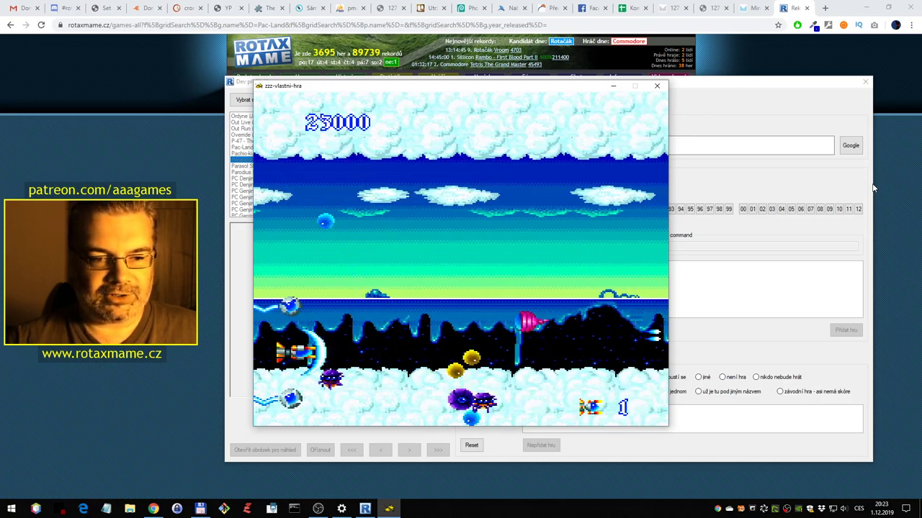
key(Right)
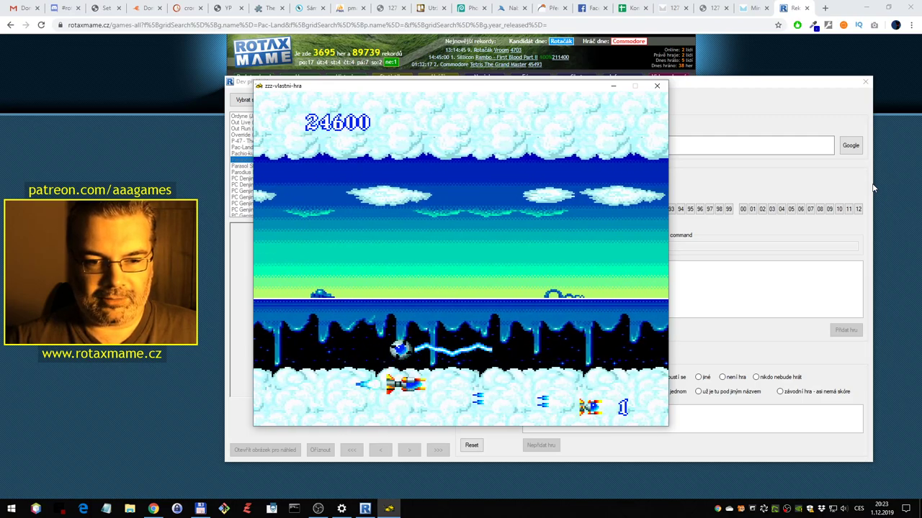
key(Up)
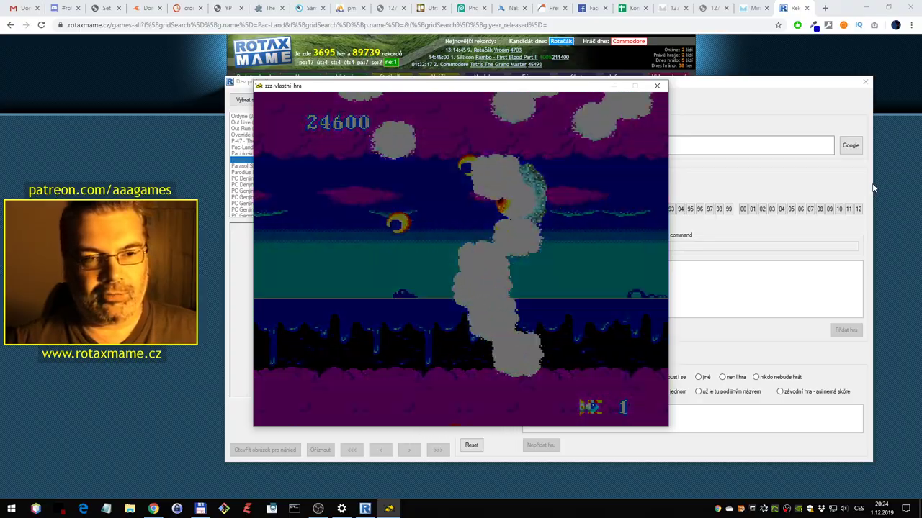
key(Escape)
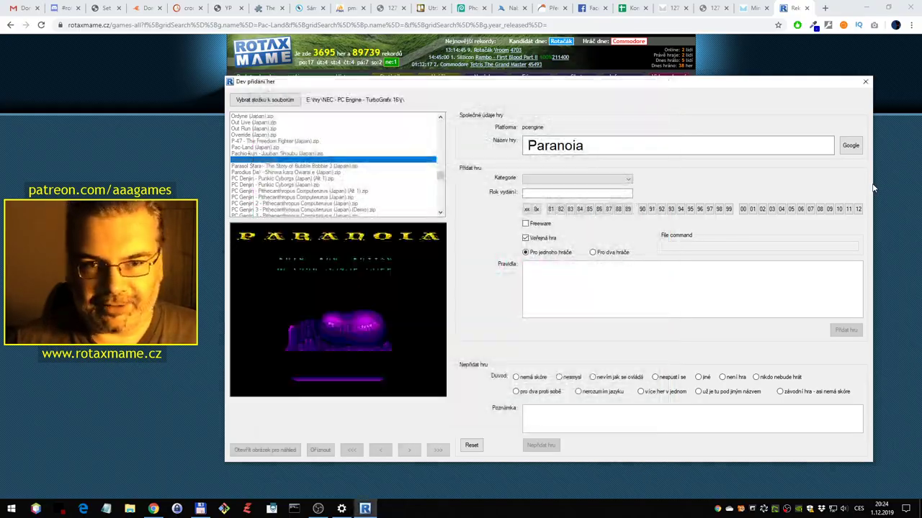
Set Paranoia's category to Letadla and its release year to 1990, as given on the title screen capture
click(580, 180)
click(560, 238)
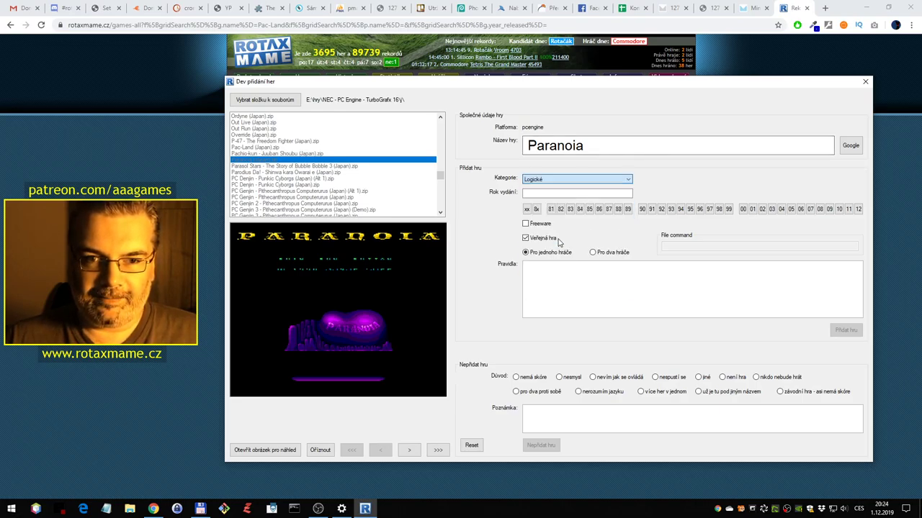
click(556, 186)
click(533, 239)
click(576, 180)
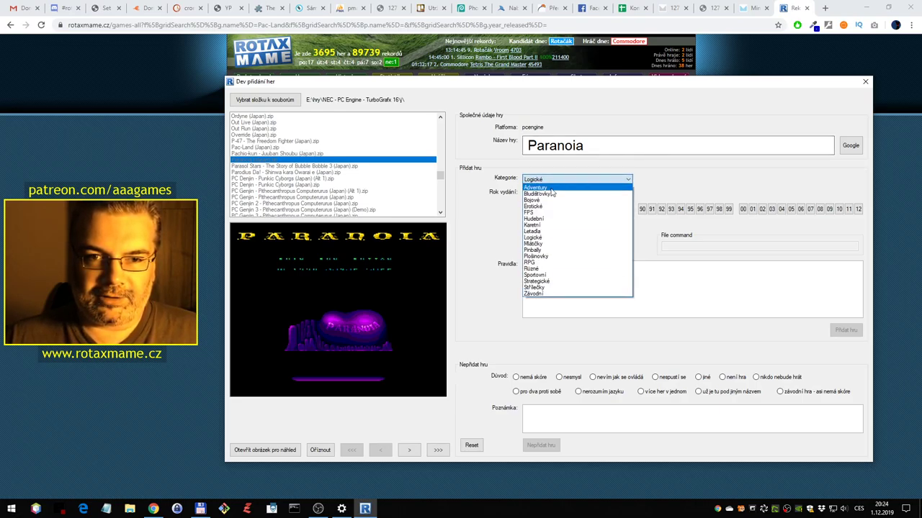
click(558, 231)
click(418, 451)
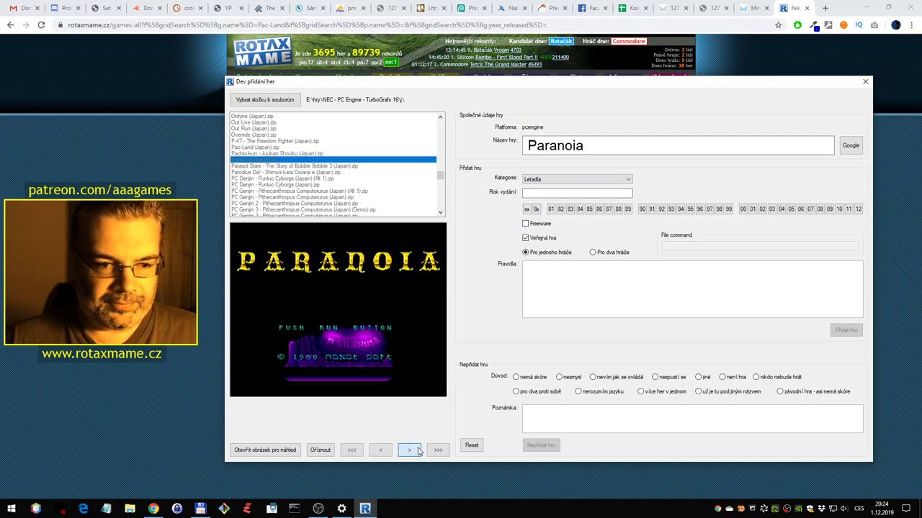
click(641, 209)
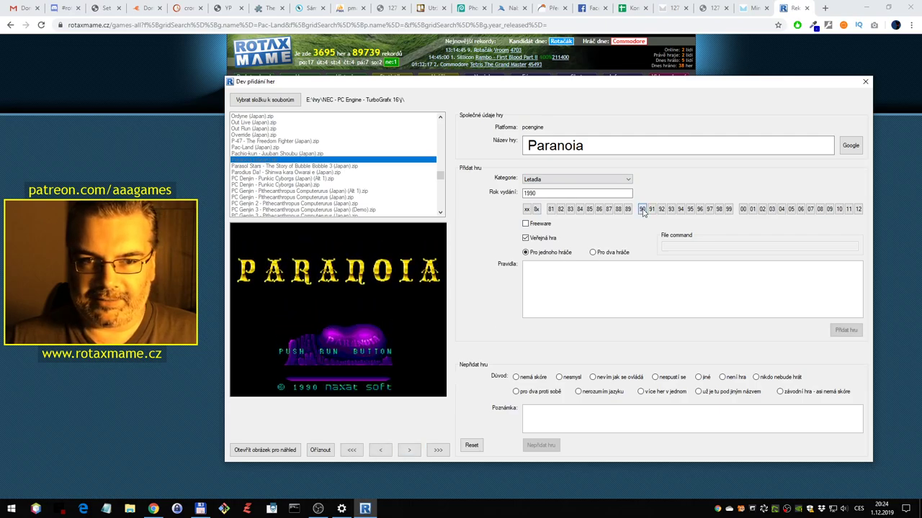
Choose a gameplay capture from the cloud section as Paranoia's picture and add the game to the database
click(437, 450)
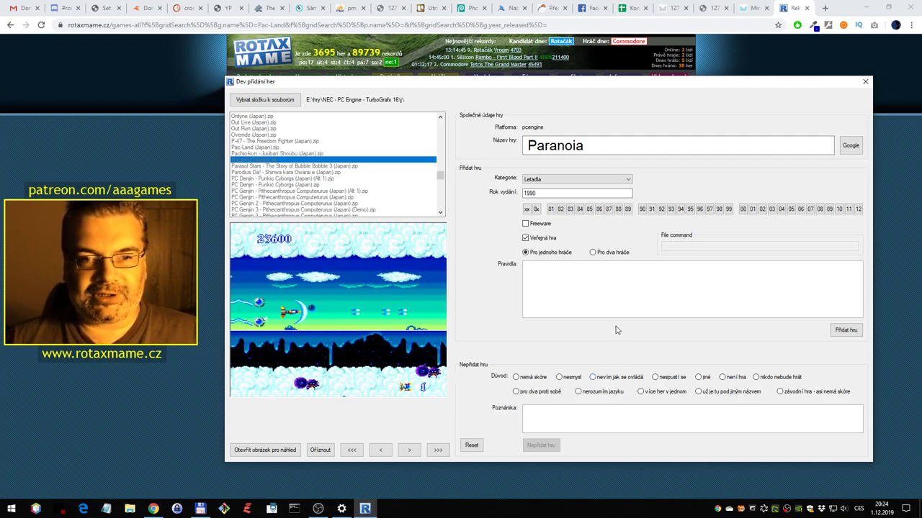
click(846, 330)
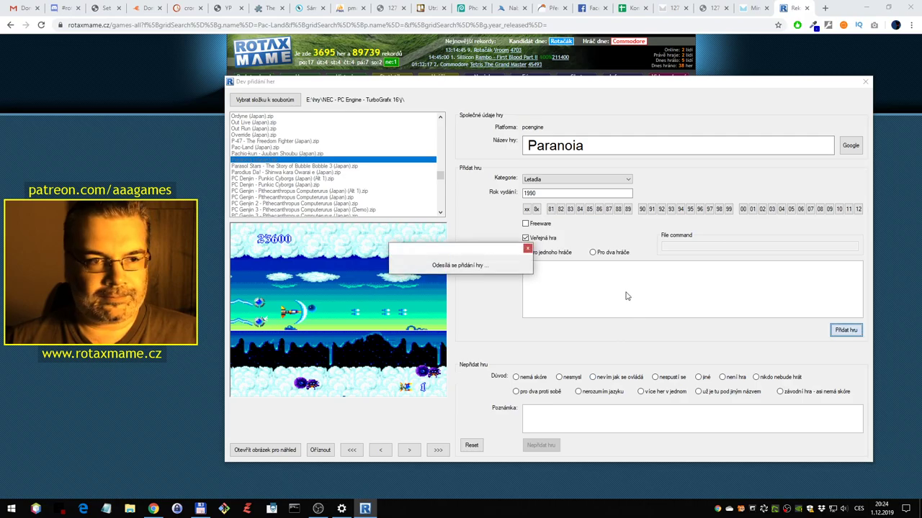
Test Parasol Stars - The Story of Bubble Bobble 3 (Japan).zip by clearing a round and joining a second player, and close the emulator
click(326, 167)
scroll(326, 171, down, 1)
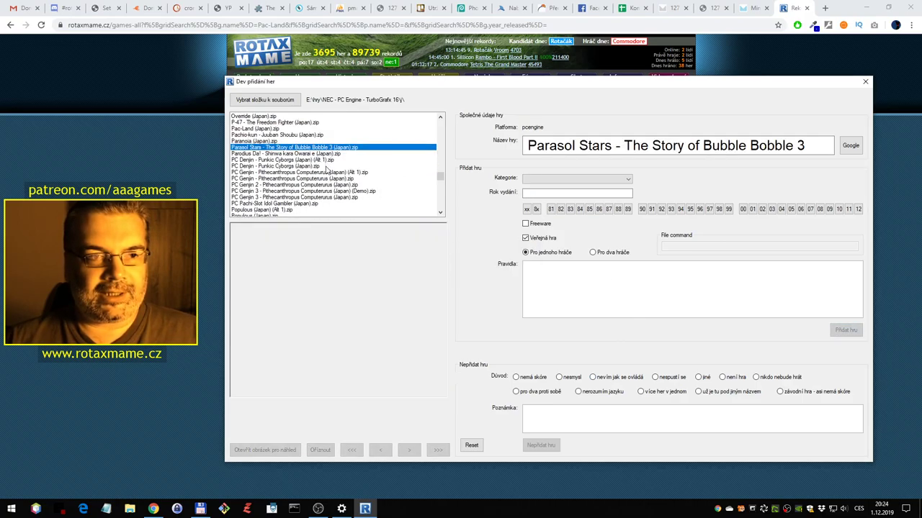
double_click(336, 149)
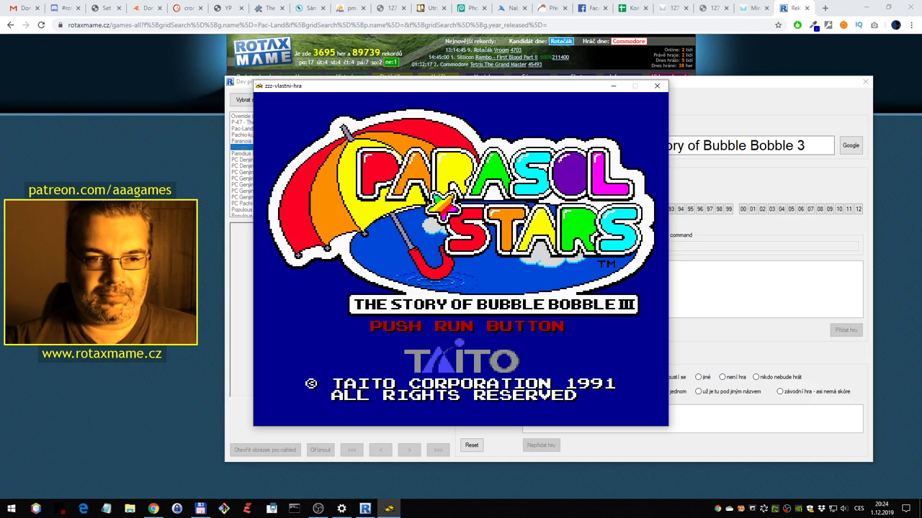
key(Return)
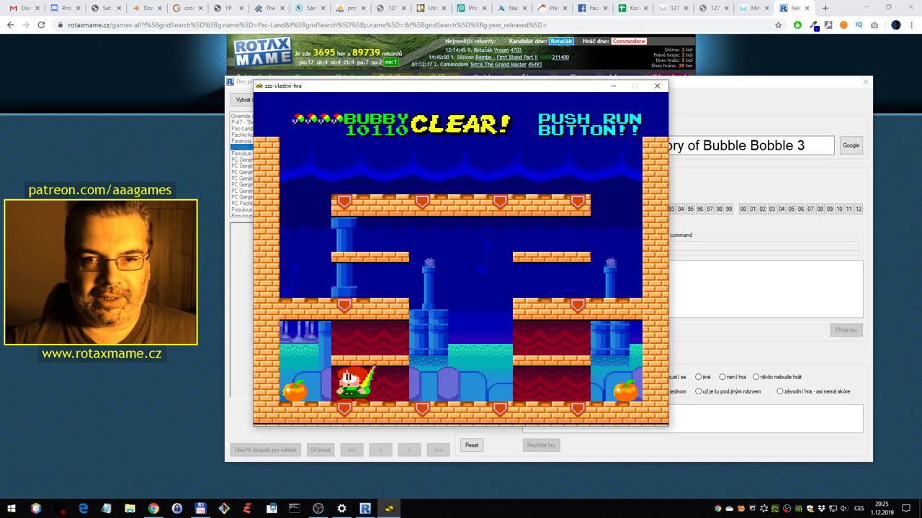
key(Return)
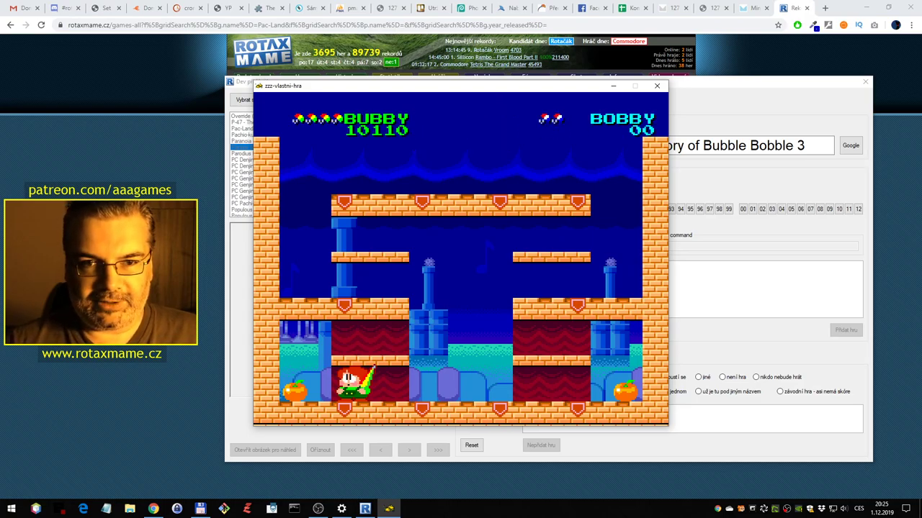
key(Escape)
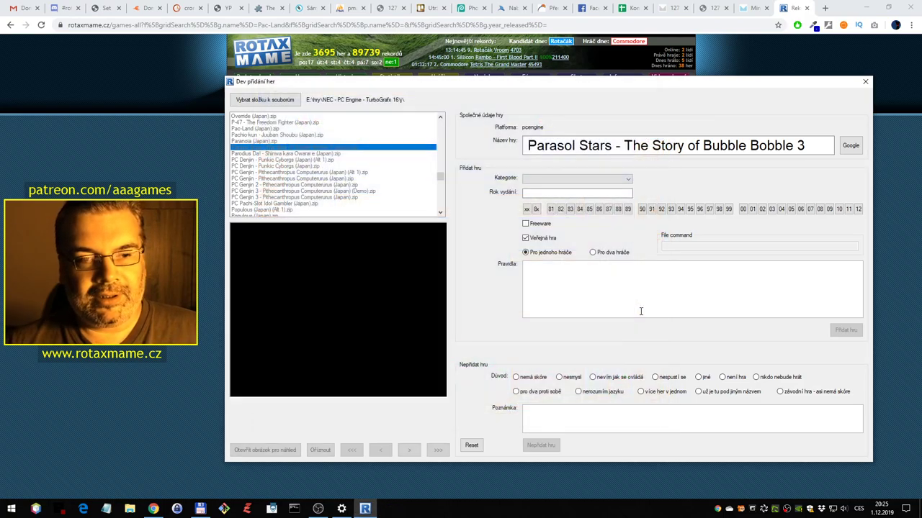
Search the RotaxMame list of all games for Parasol Stars, using the title from the game name field
drag(610, 148, 516, 145)
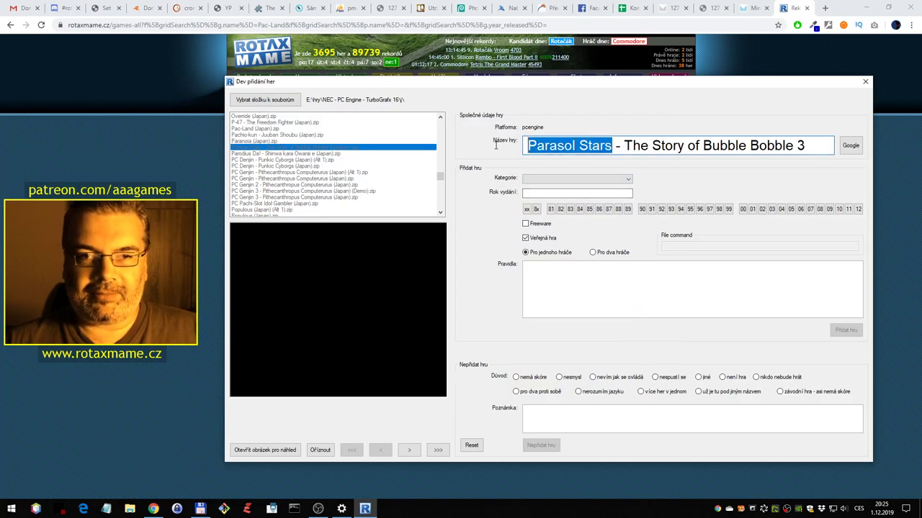
click(720, 75)
key(Return)
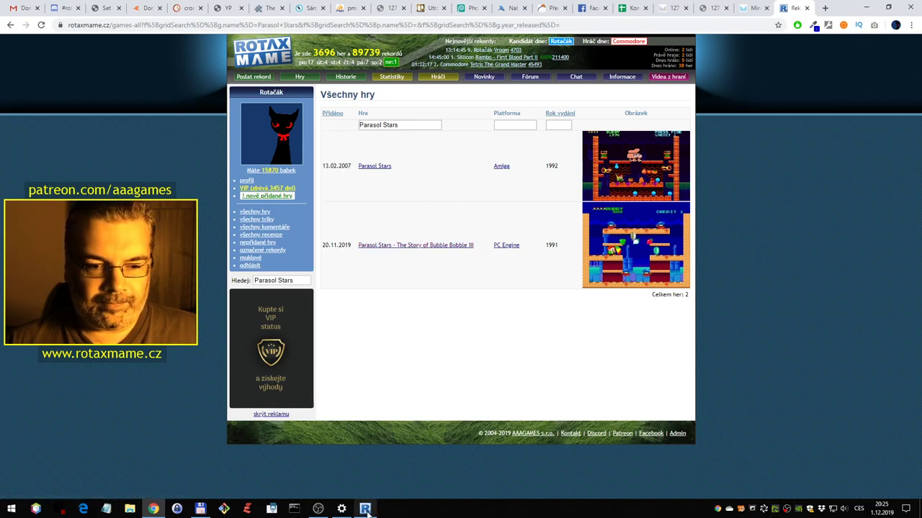
Switch back to the Dev přidání her window, reset the form and launch Parodius Da! - Shinwa kara Owarai e (Japan).zip
click(366, 509)
click(472, 446)
click(335, 147)
click(341, 154)
double_click(342, 156)
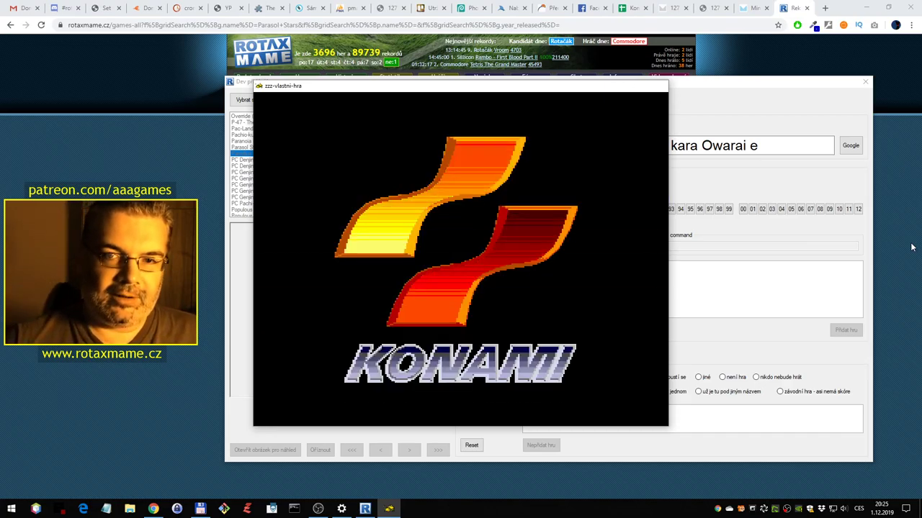
Close the emulator, search the RotaxMame list of all games for Parodius Da and view the found game's picture enlarged
key(Escape)
drag(528, 145, 607, 146)
key(ctrl+c)
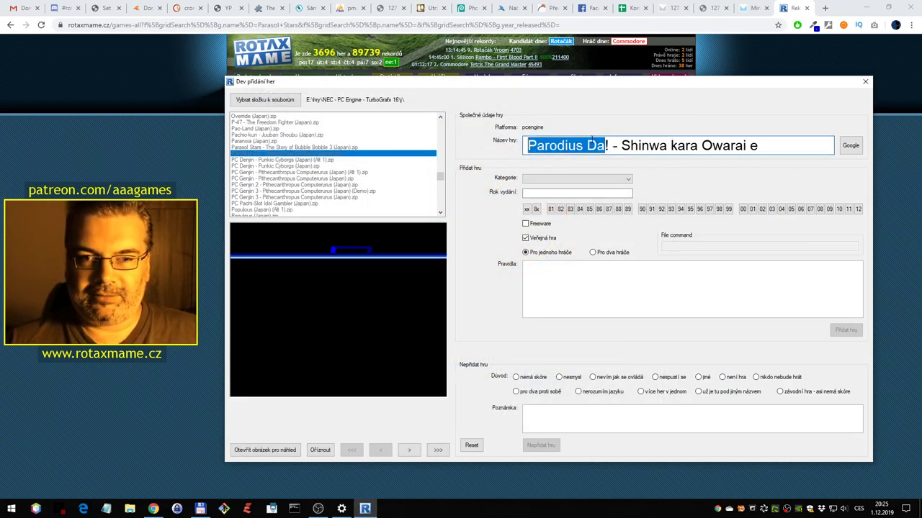
click(887, 178)
key(ctrl+a)
key(ctrl+v)
key(Return)
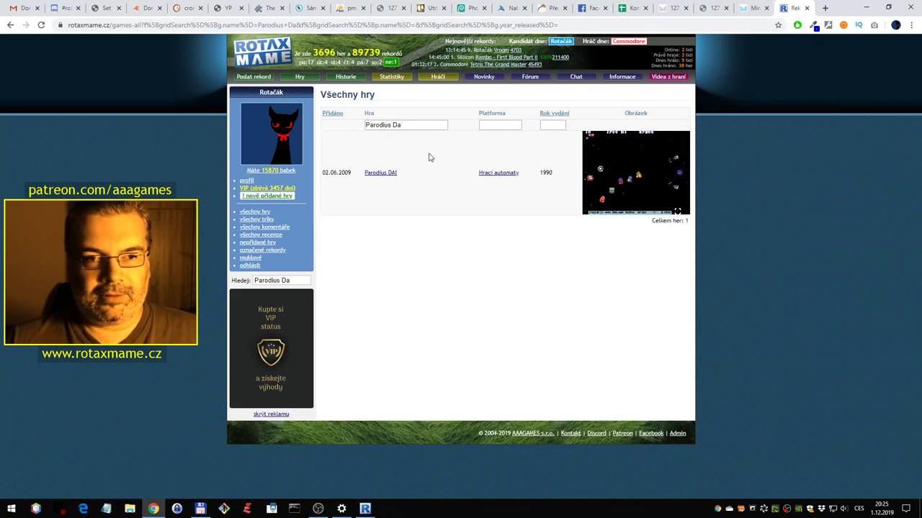
click(617, 202)
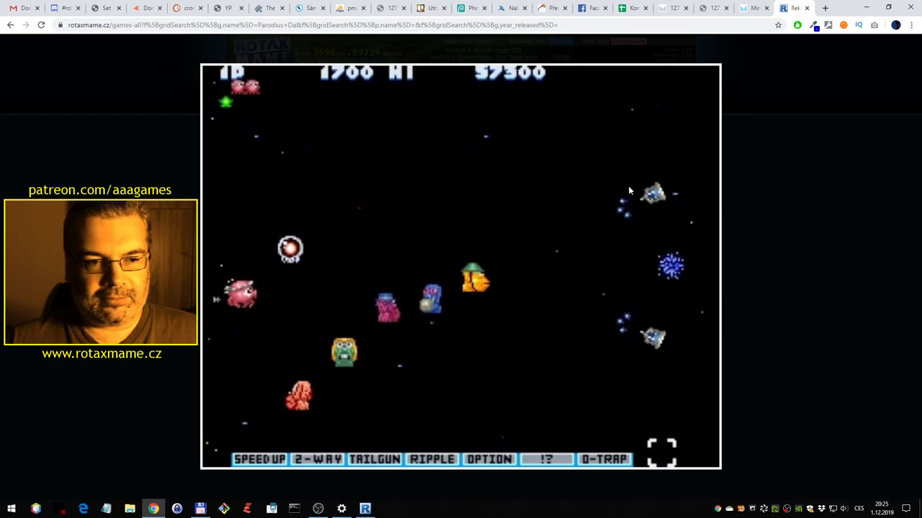
click(504, 209)
Switch back to the Dev přidání her window, relaunch Parodius Da! after a form reset and start a 1 PLAYER game
click(365, 509)
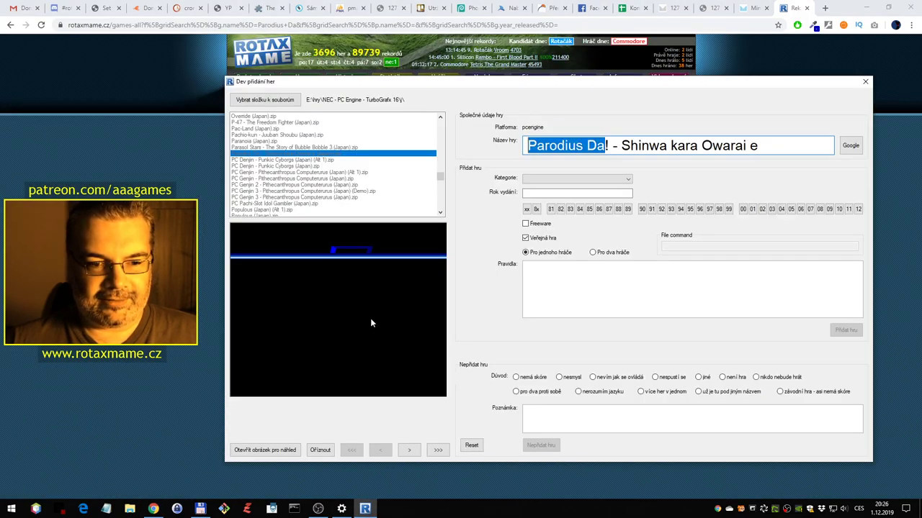
click(471, 444)
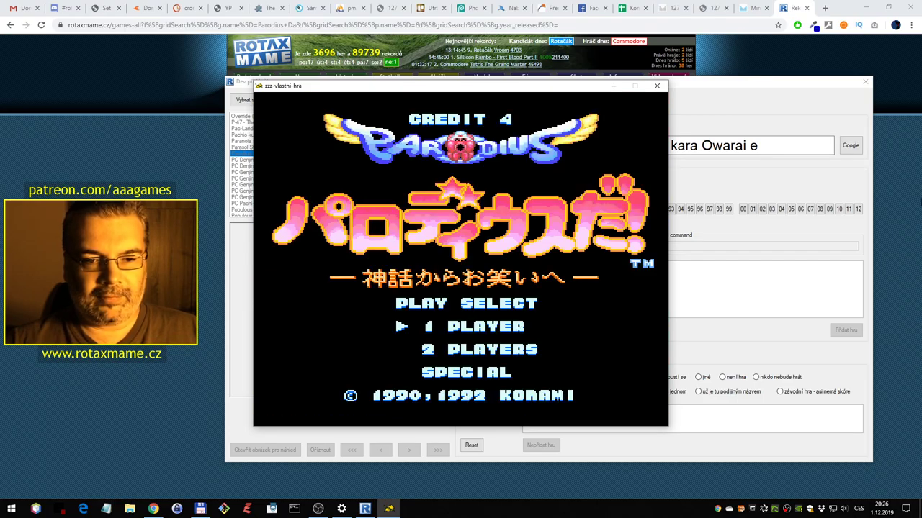
key(1)
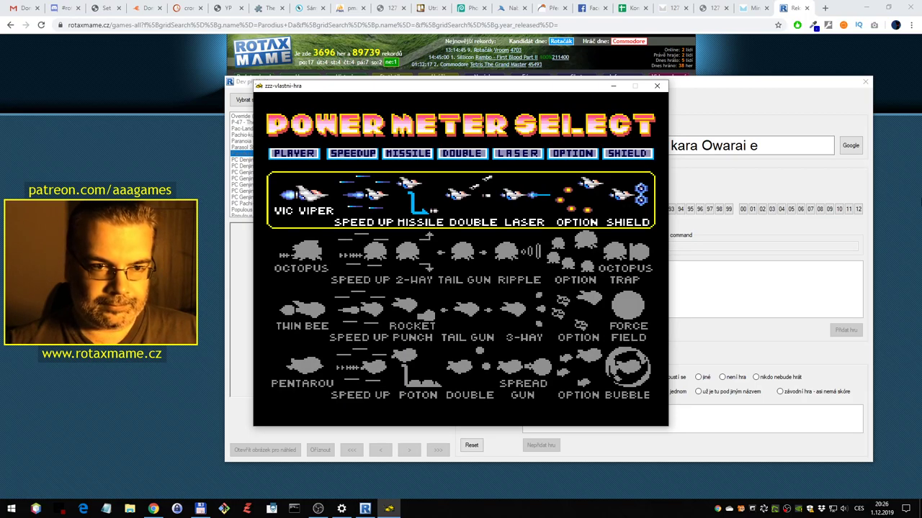
Choose the OCTOPUS character with AUTO POWER-UP and NORMAL difficulty to start playing
key(Down)
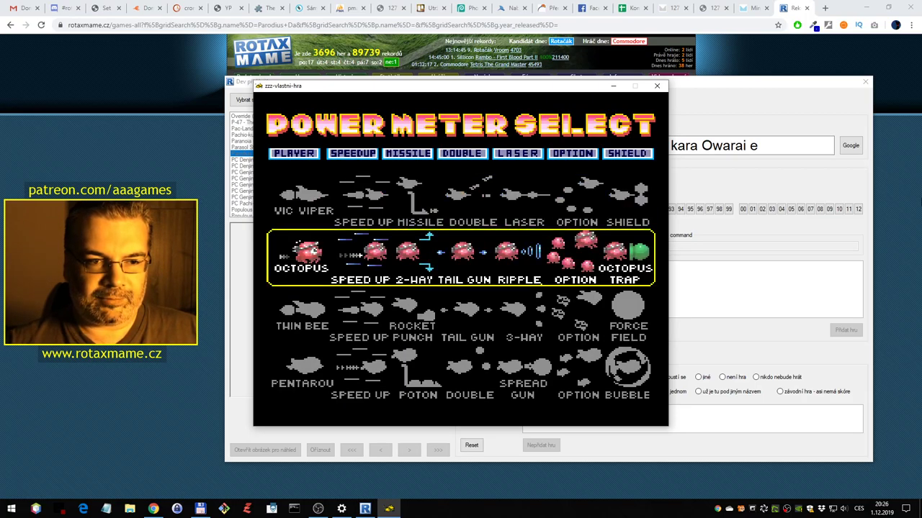
key(ctrl)
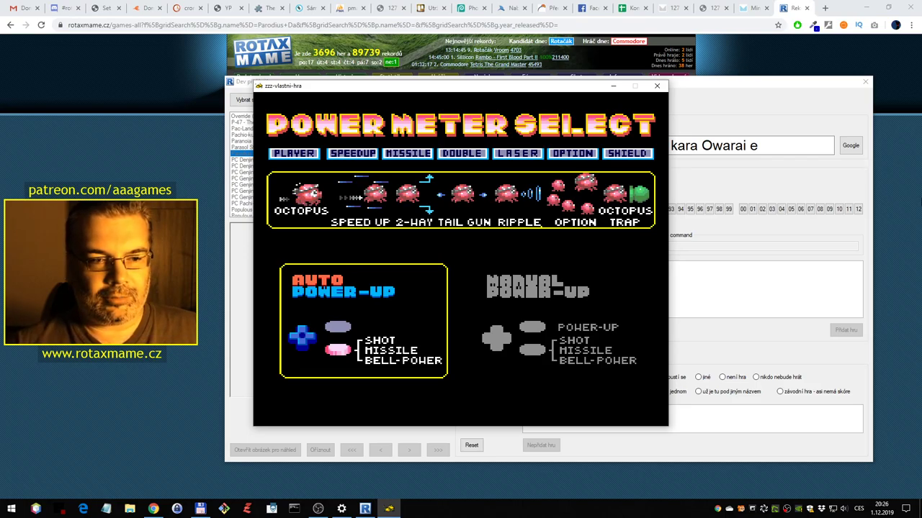
key(ctrl)
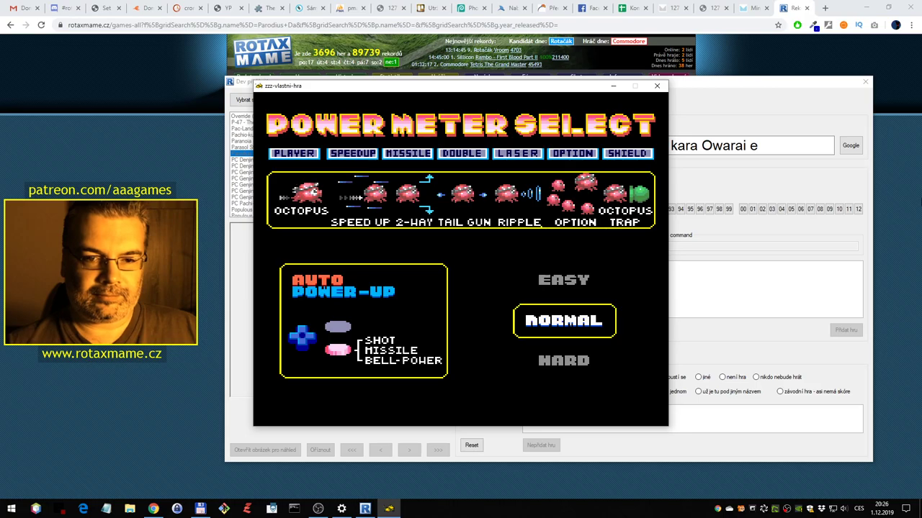
key(ctrl)
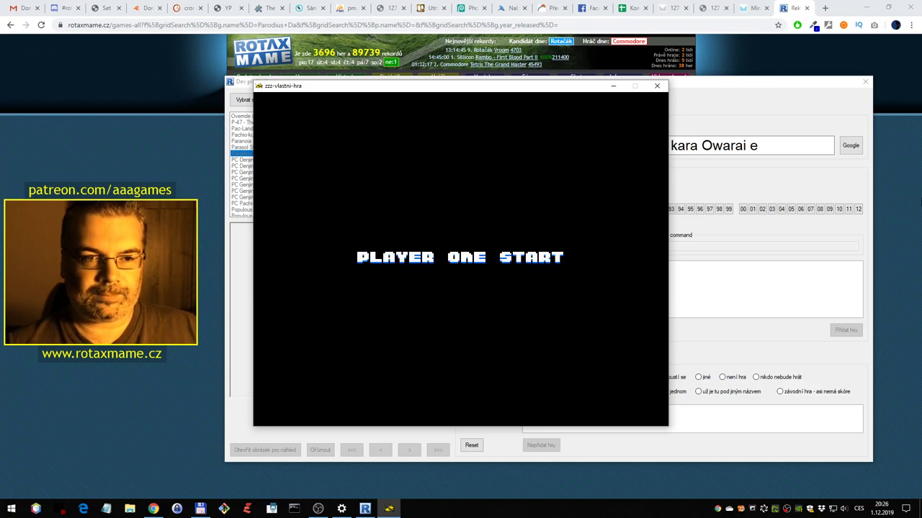
Fly the octopus through the opening starfield, shooting the first enemy waves and picking up power-ups
key(ctrl)
key(ctrl)
key(ctrl)
key(Left)
key(Up)
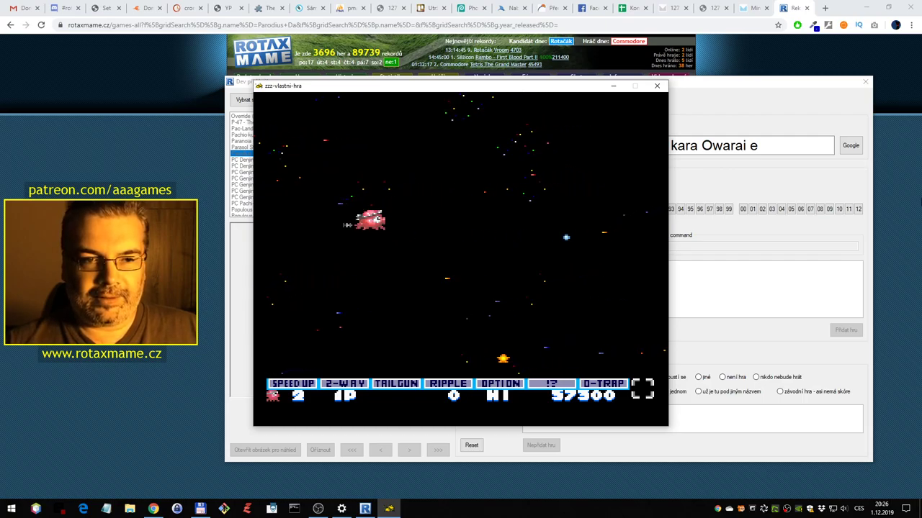
key(Down)
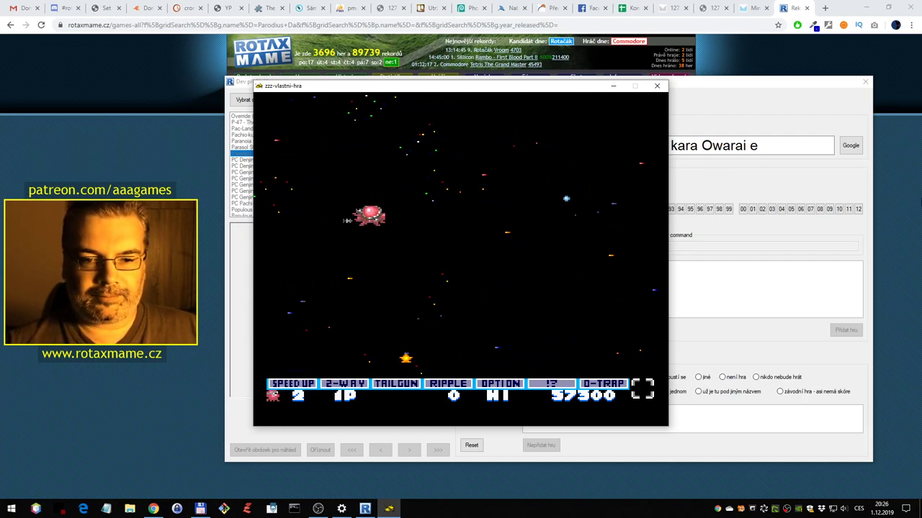
key(Up)
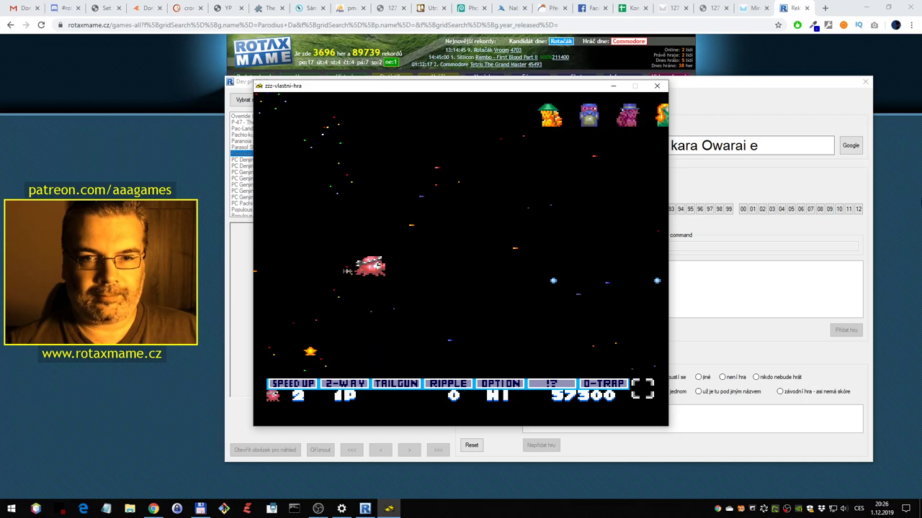
key(Left)
key(Down)
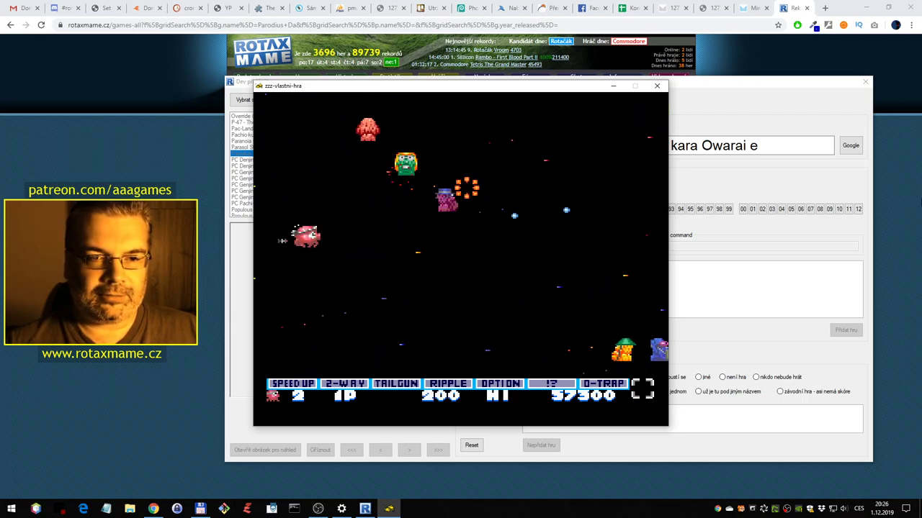
key(Right)
key(Right)
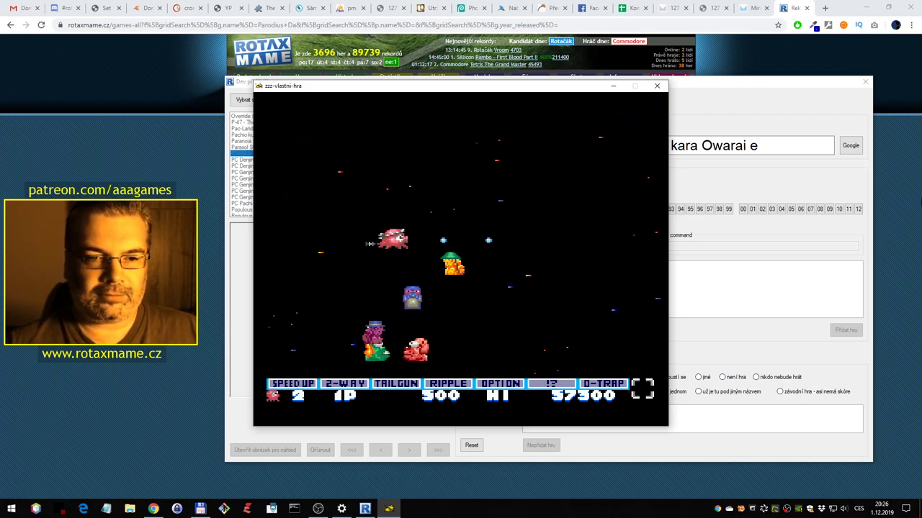
key(Right)
key(Up)
key(Left)
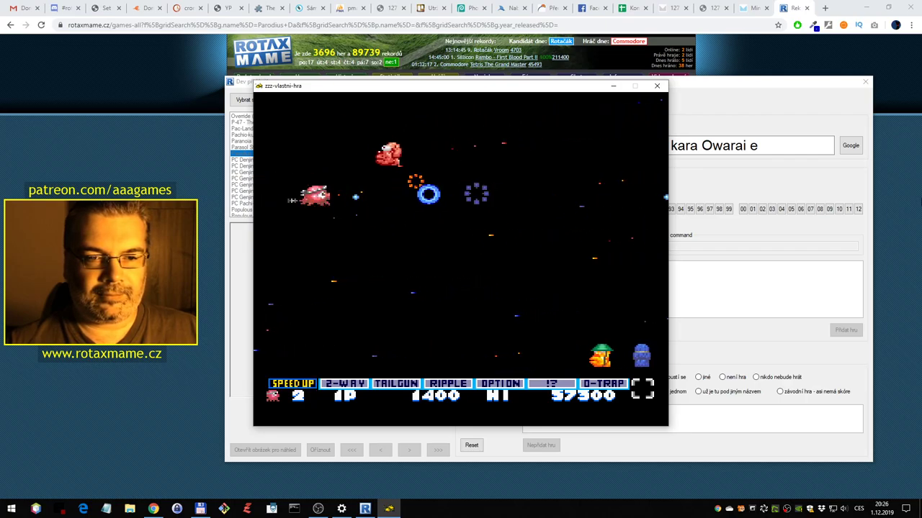
key(Right)
key(Up)
key(Left)
key(Down)
key(alt)
key(Down)
key(Left)
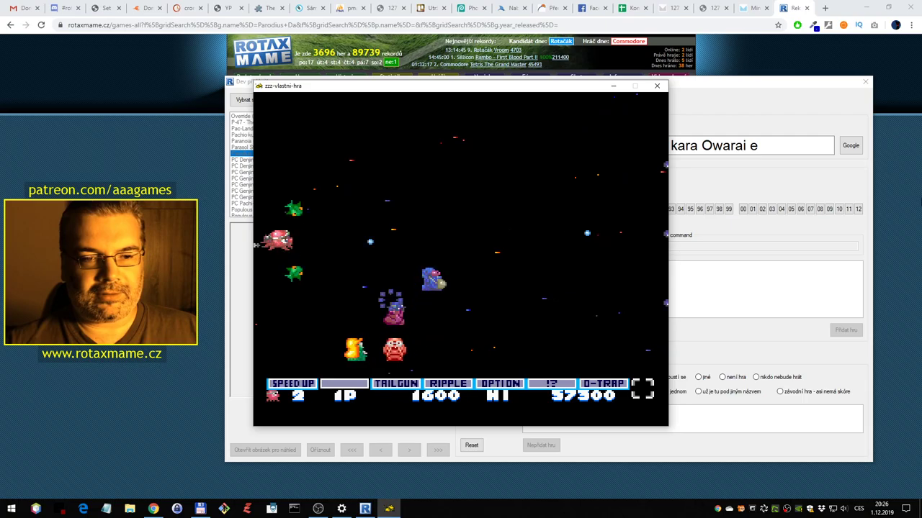
Steer the octopus from the starfield out over the open sea while shooting the approaching enemy formations
key(Right)
key(Right)
key(Up)
key(Down)
key(Right)
key(Down)
key(Up)
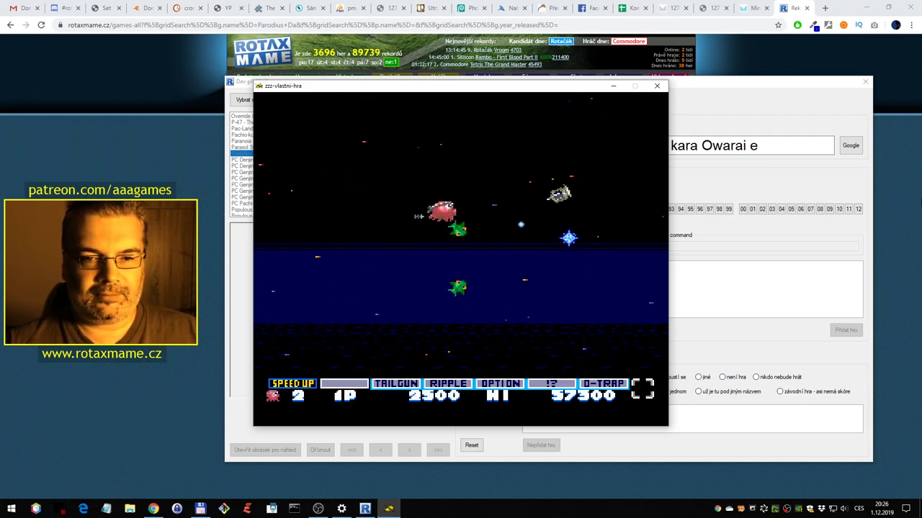
key(Left)
key(Down)
key(Right)
key(Up)
key(Right)
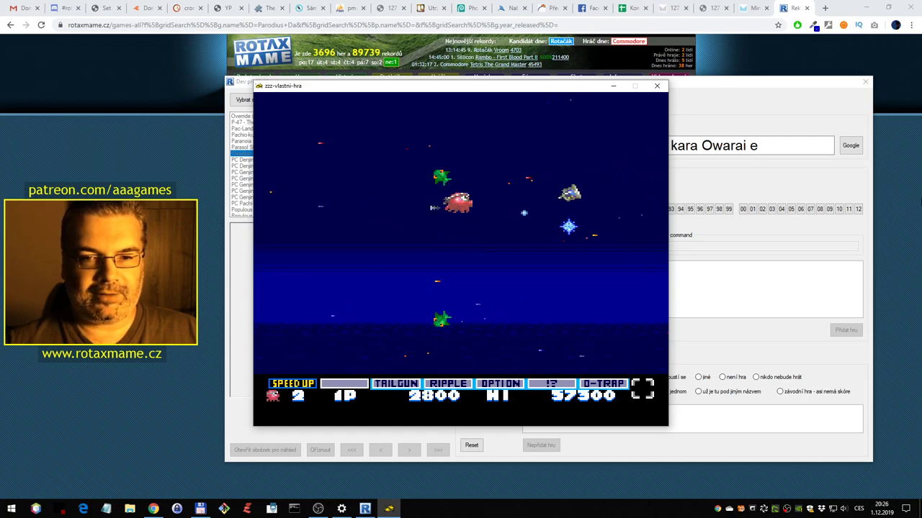
key(Down)
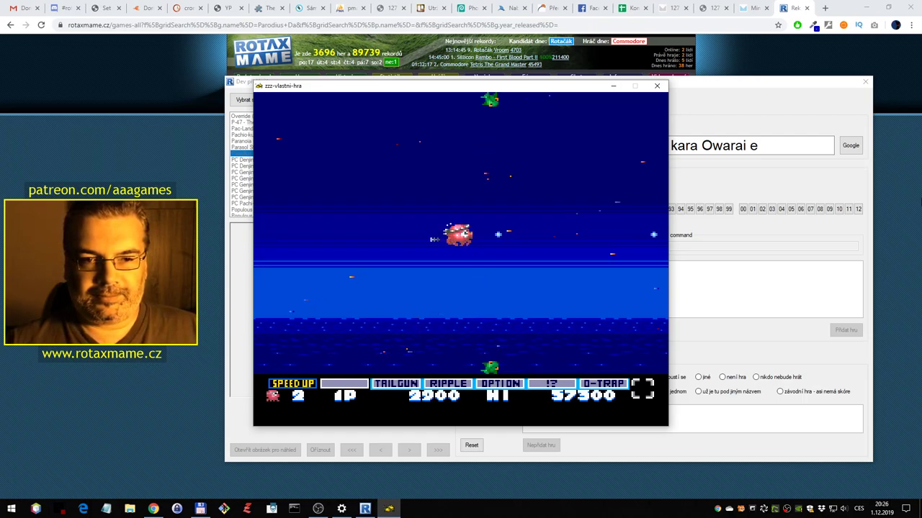
key(Left)
key(Right)
key(Down)
key(Left)
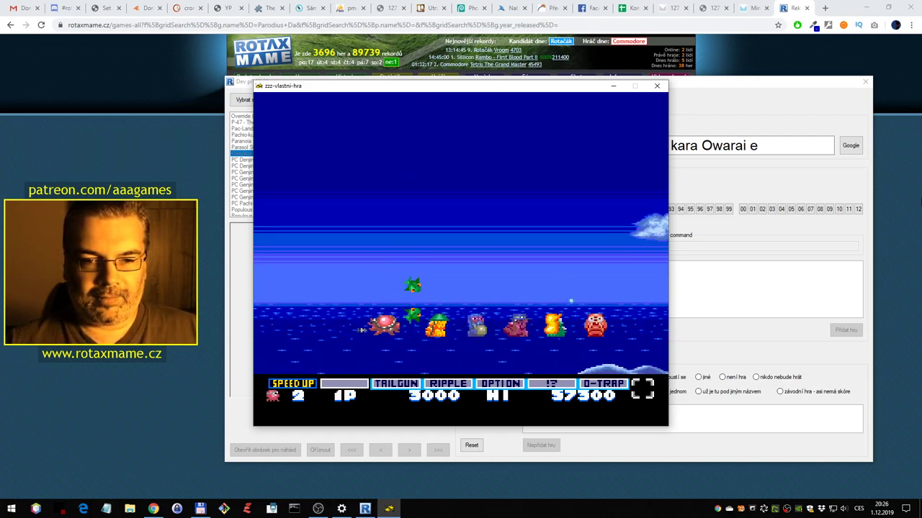
key(Right)
key(Left)
key(Up)
key(Up)
key(Left)
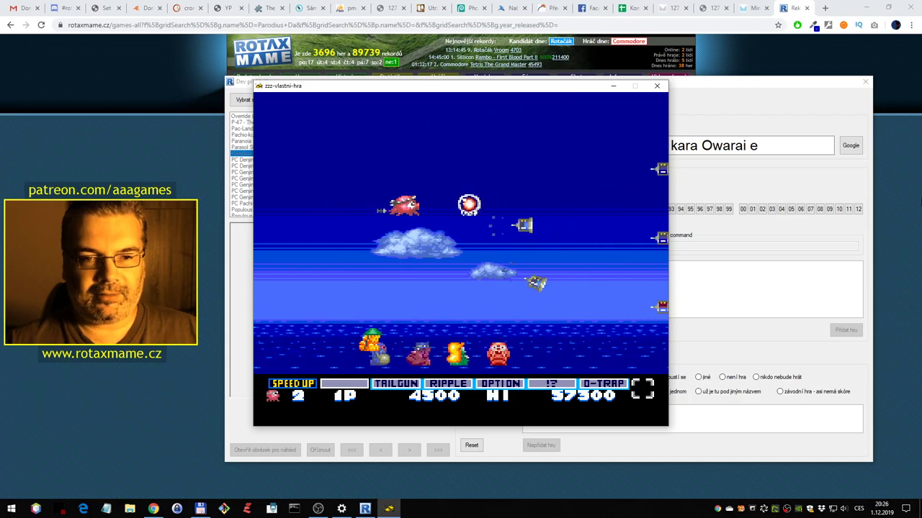
Fly along the grassy coast up to the pirate ship, shooting crabs, birds and bells on the way
key(Left)
key(Down)
key(Up)
key(Left)
key(Down)
key(Up)
key(Right)
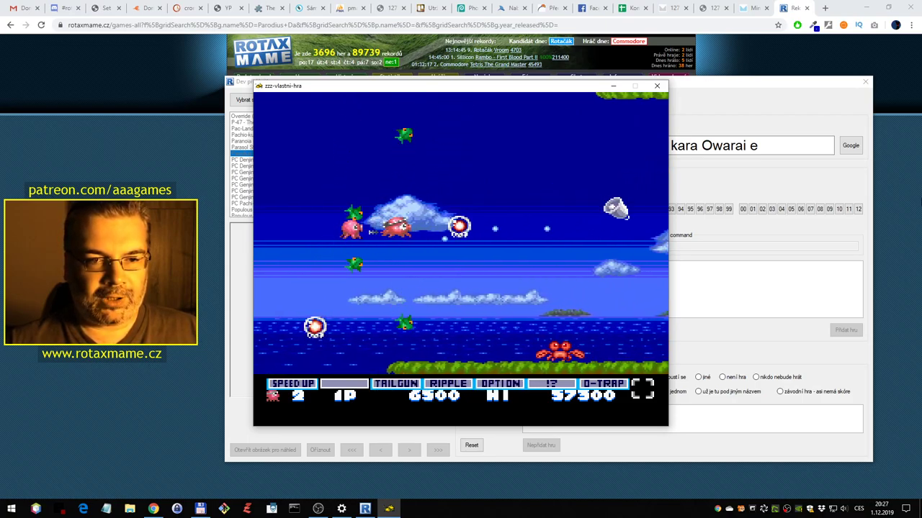
key(Up)
key(Right)
key(Right)
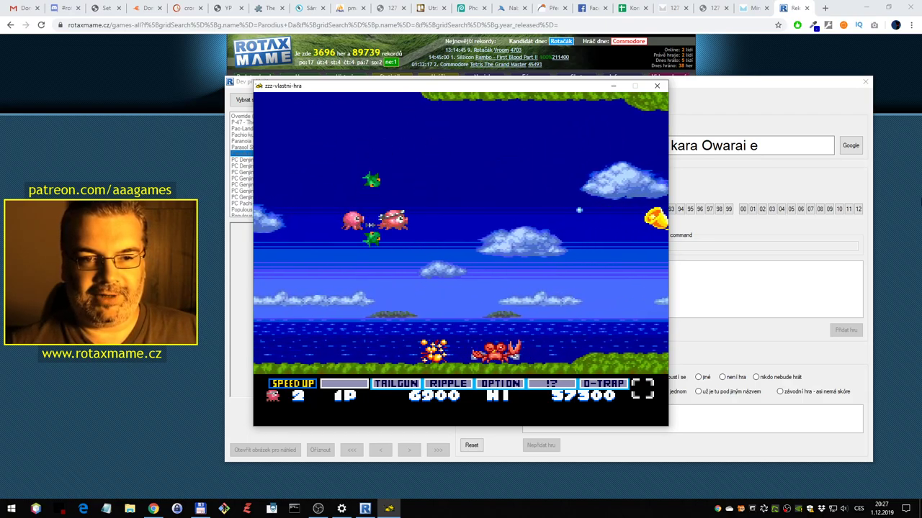
key(Left)
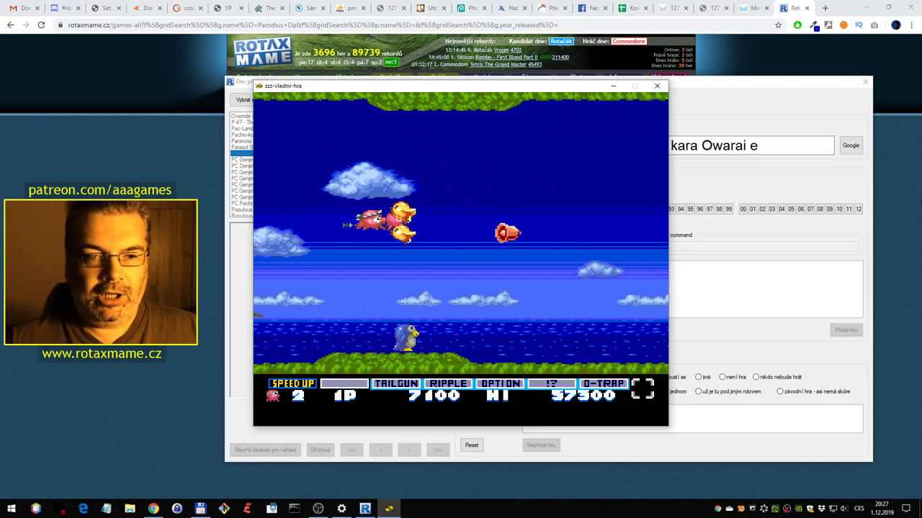
key(Right)
key(Down)
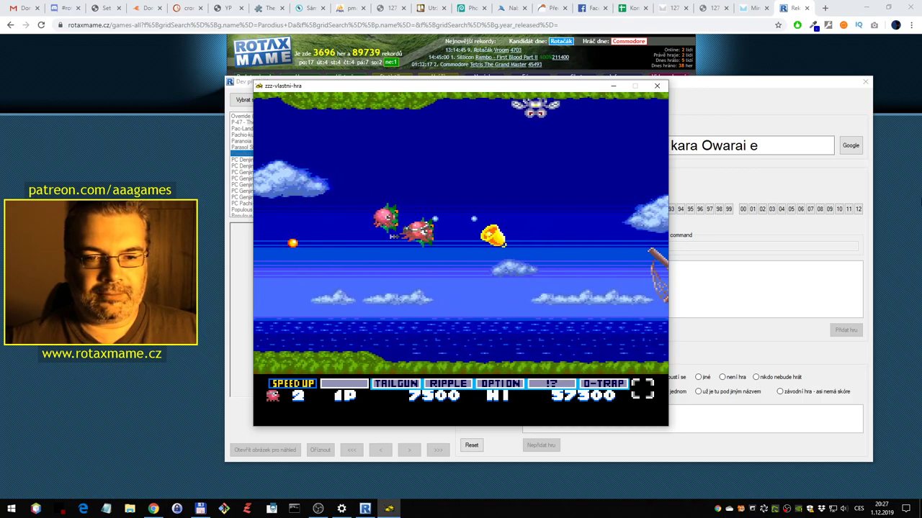
key(ctrl)
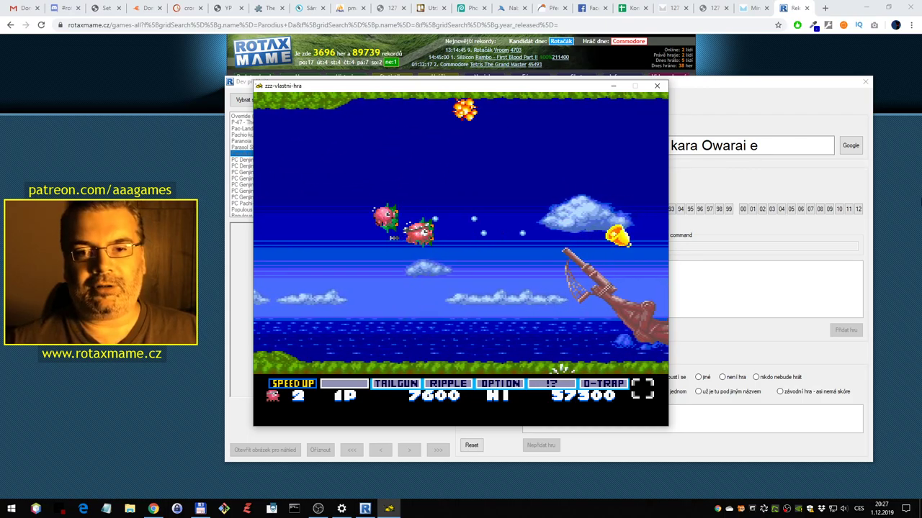
key(Left)
key(Down)
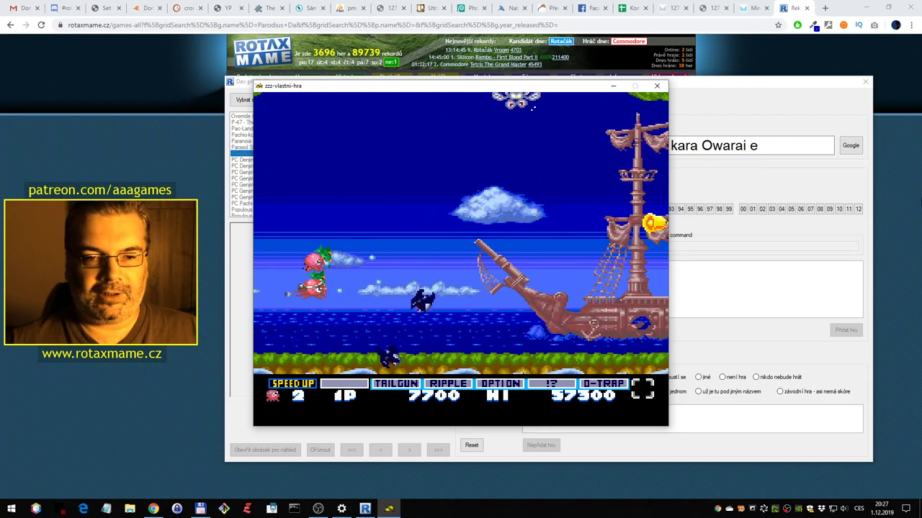
Fly past the pirate ship, collect the bell in front of its mast and attack enemies with the megaphone
key(Up)
key(Right)
key(Right)
key(Up)
key(ctrl)
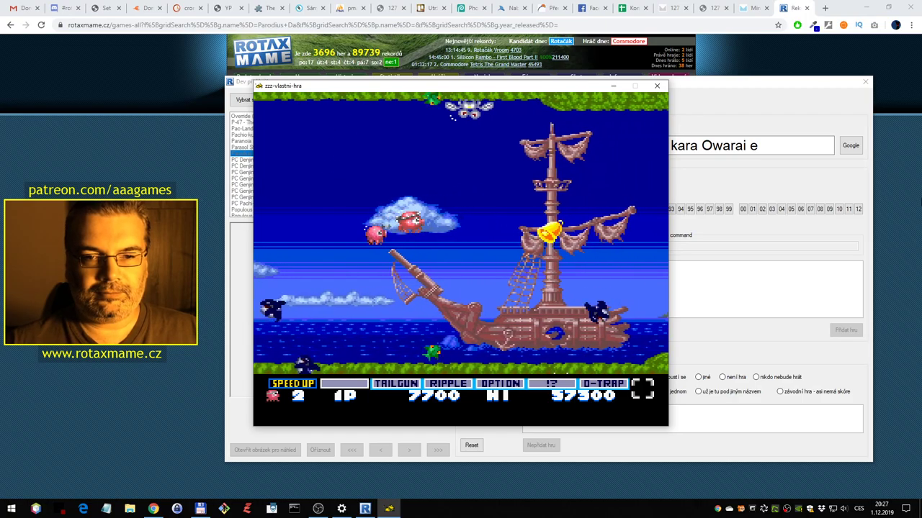
key(Right)
key(Right)
key(Down)
key(Left)
key(Up)
key(ctrl)
key(Right)
key(Left)
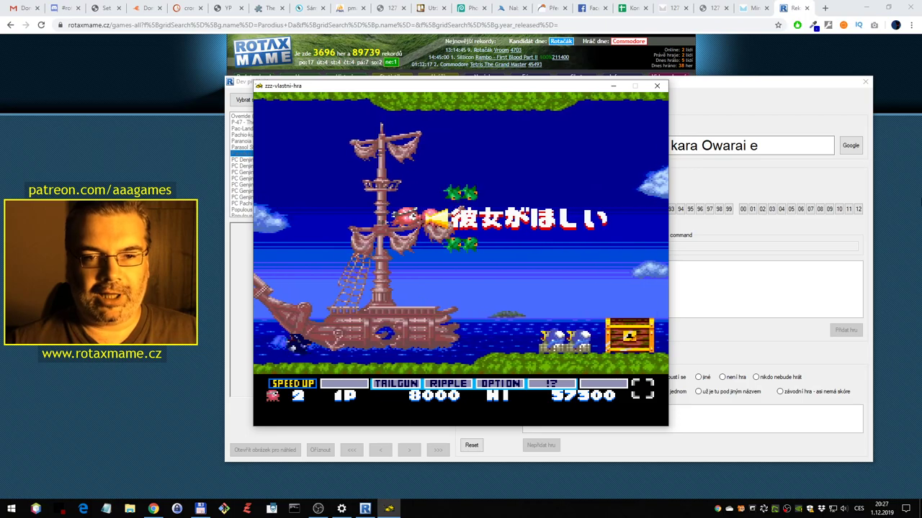
key(Down)
key(Right)
key(ctrl)
key(Up)
key(Right)
key(Left)
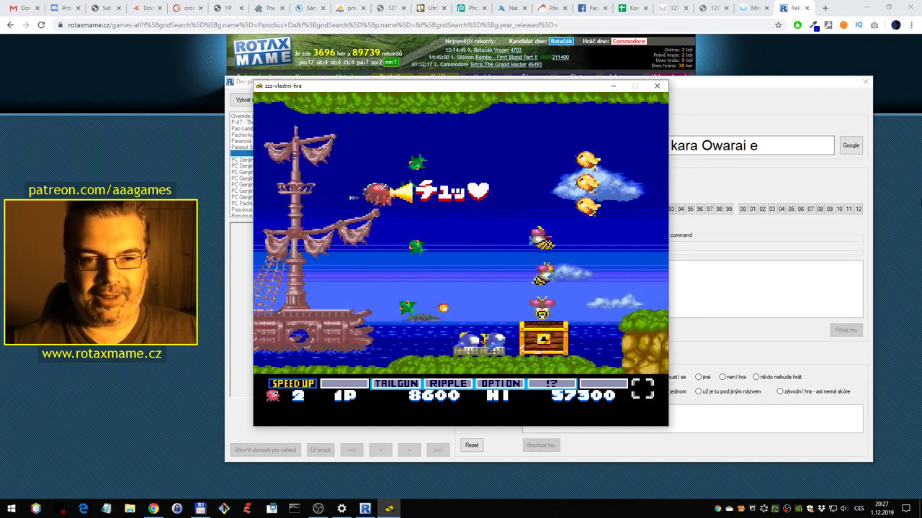
Destroy the treasure chest with the megaphone and fly over the stepped rock island
key(Down)
key(Right)
key(ctrl)
key(Down)
key(Left)
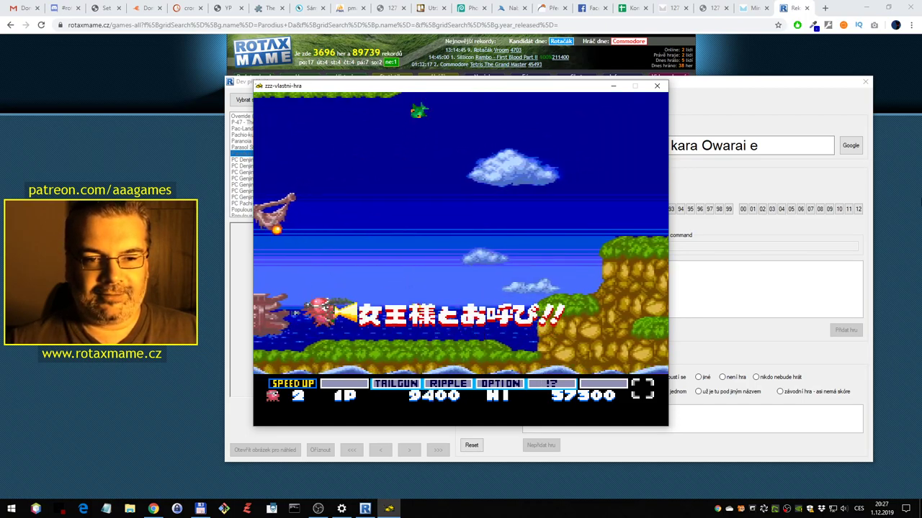
key(Right)
key(Up)
key(Up)
key(Right)
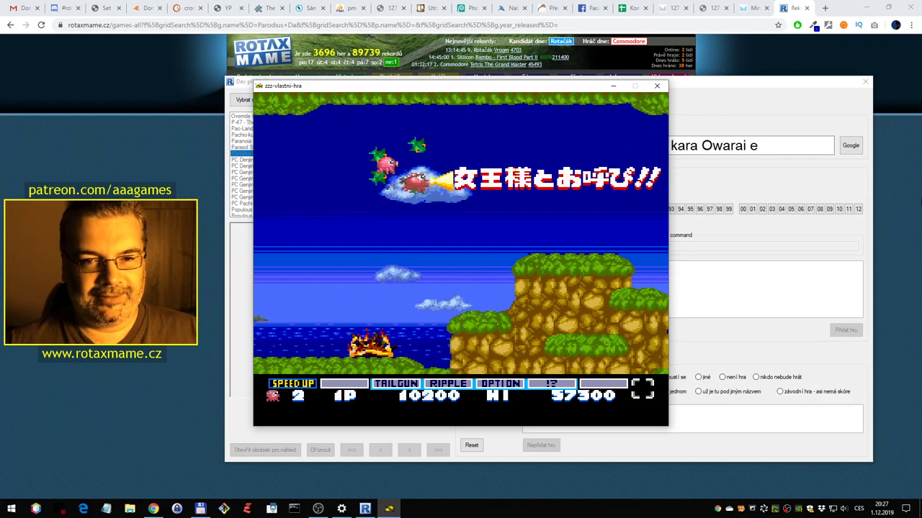
key(Up)
key(Down)
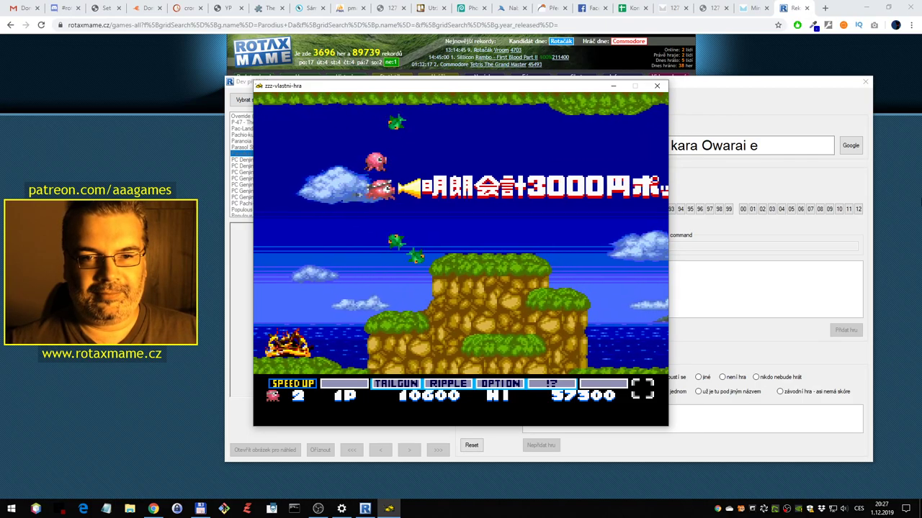
key(Down)
key(Left)
key(Up)
key(Right)
key(Right)
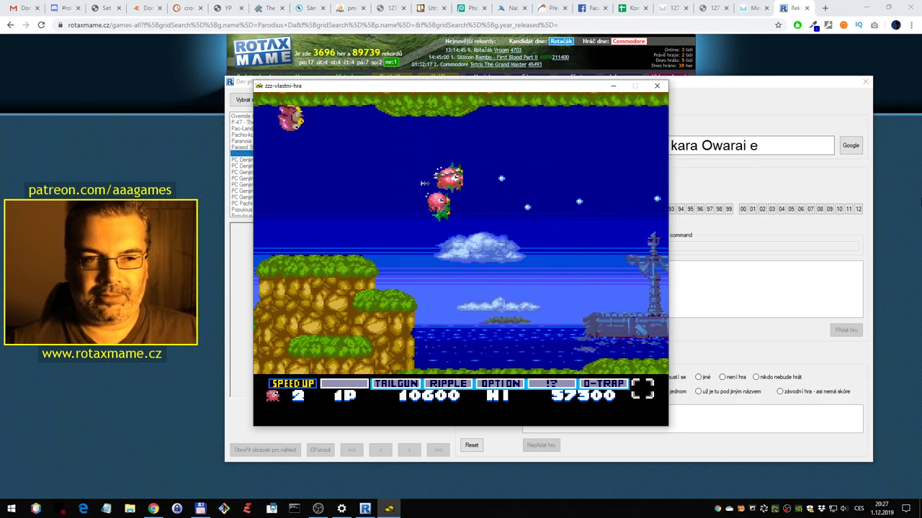
Dodge and shoot enemies around the grey shipwreck and continue towards the palm trees
key(Up)
key(Left)
key(Down)
key(Right)
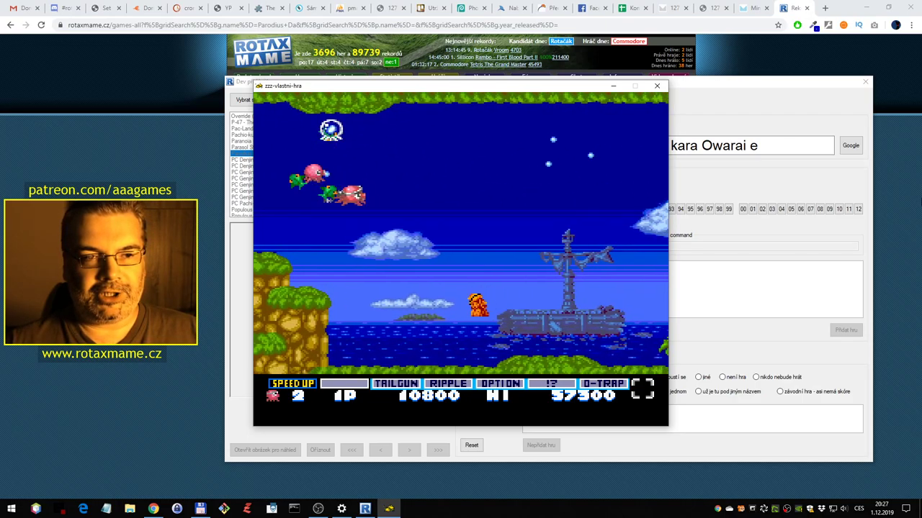
key(Left)
key(Down)
key(Right)
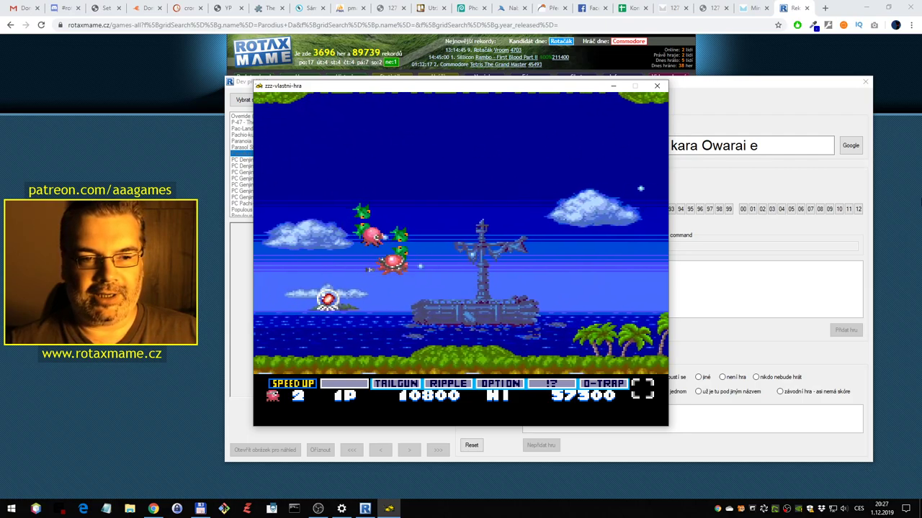
key(Right)
key(Up)
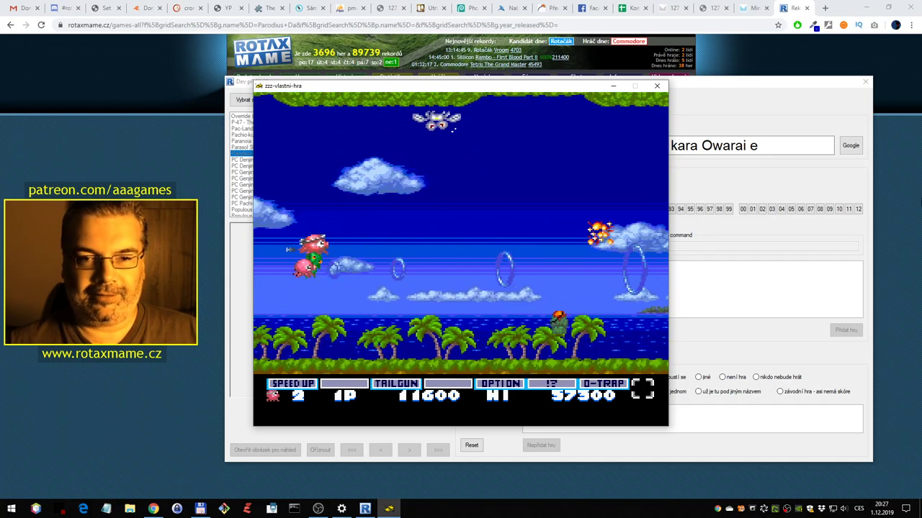
Shoot the enemies above the palm-lined shore with ripple shots and fly through the gap between the rock columns
key(Up)
key(Down)
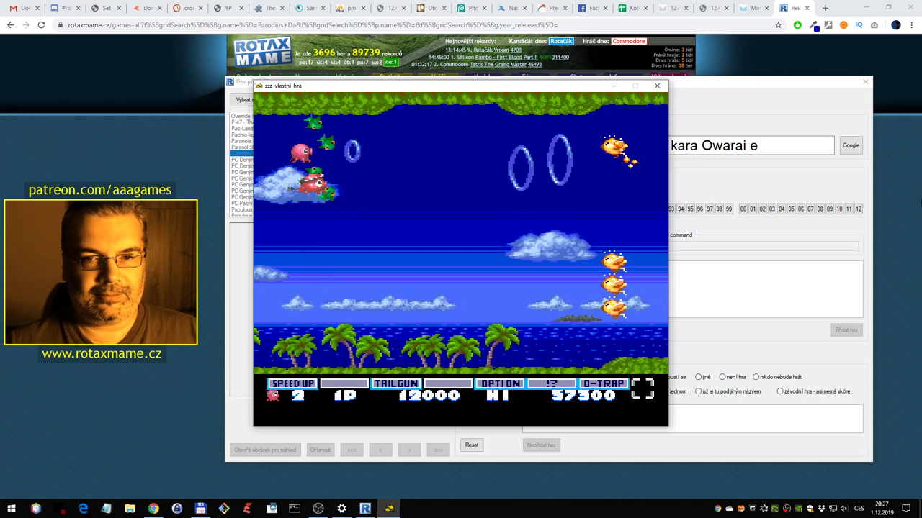
key(Down)
key(Up)
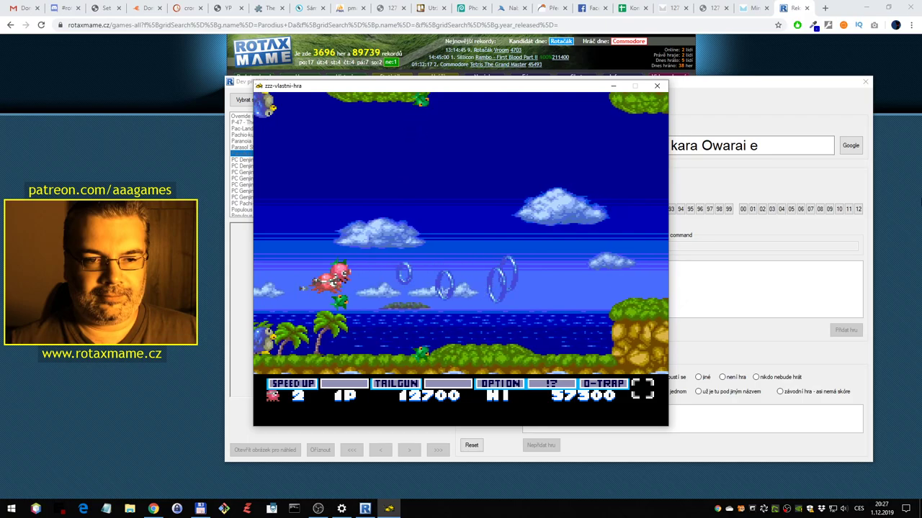
key(Up)
key(Down)
key(Right)
key(Right)
key(Up)
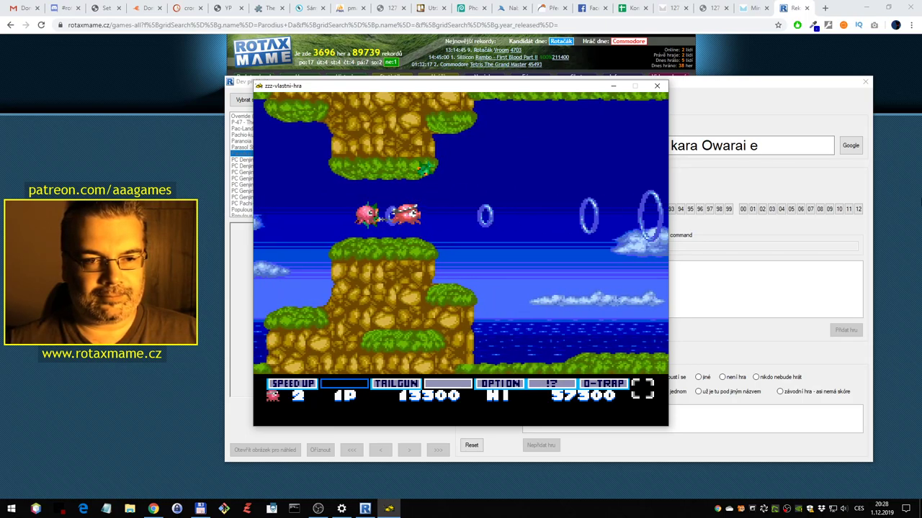
Fly out of the rock columns, descend to the grassy shore, and climb while destroying the treasure chests and penguins
key(Right)
key(Down)
key(Left)
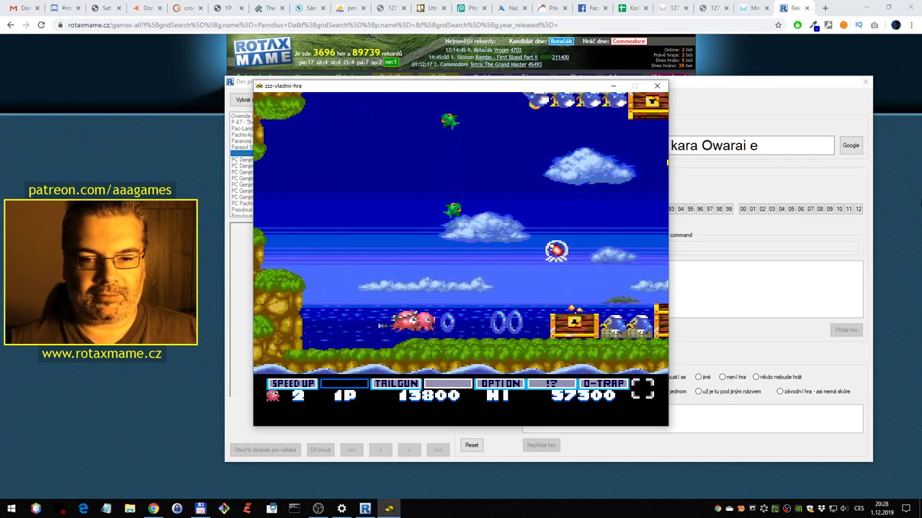
key(Right)
key(Up)
key(Up)
key(Left)
key(Up)
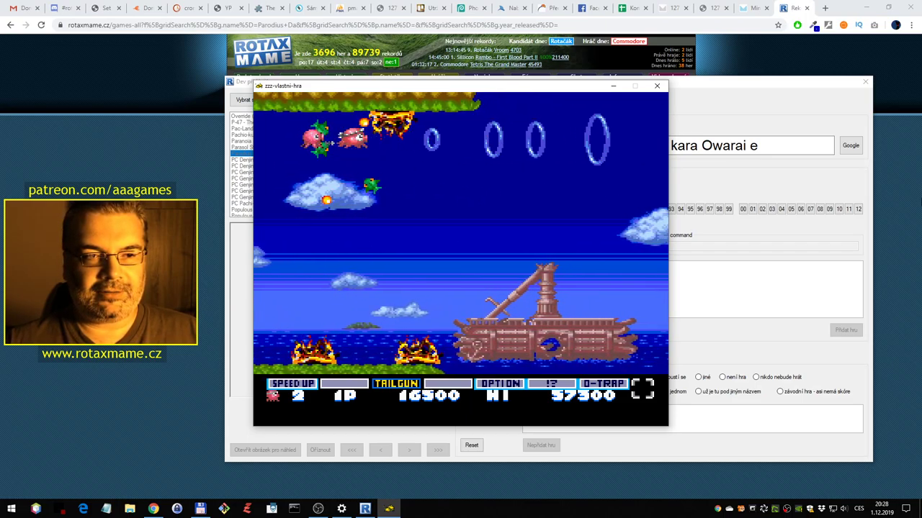
Fly over the brown shipwreck and hold back in front of the cat-headed pirate ship
key(Down)
key(Right)
key(Left)
key(Down)
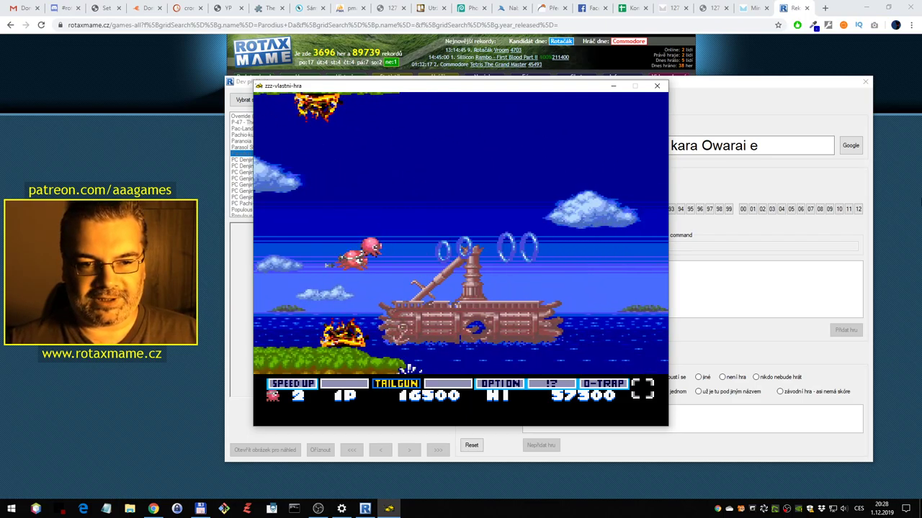
key(Left)
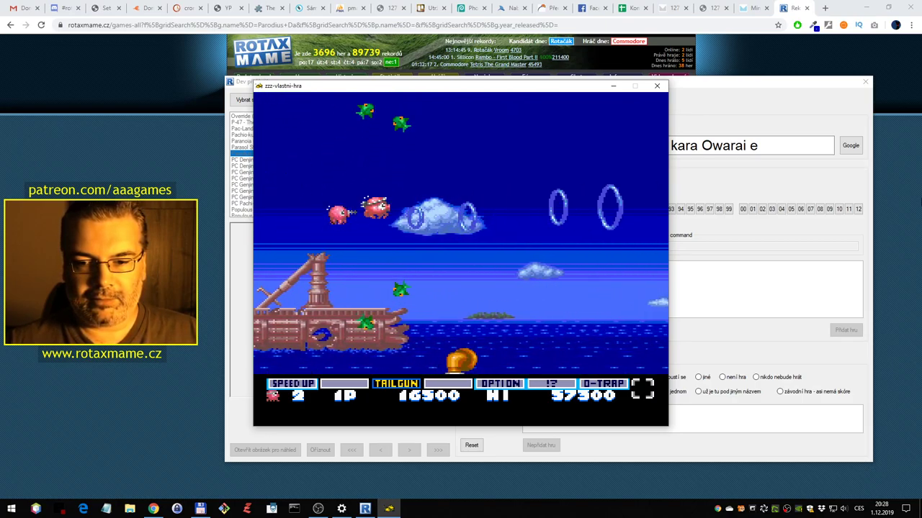
key(Down)
key(Left)
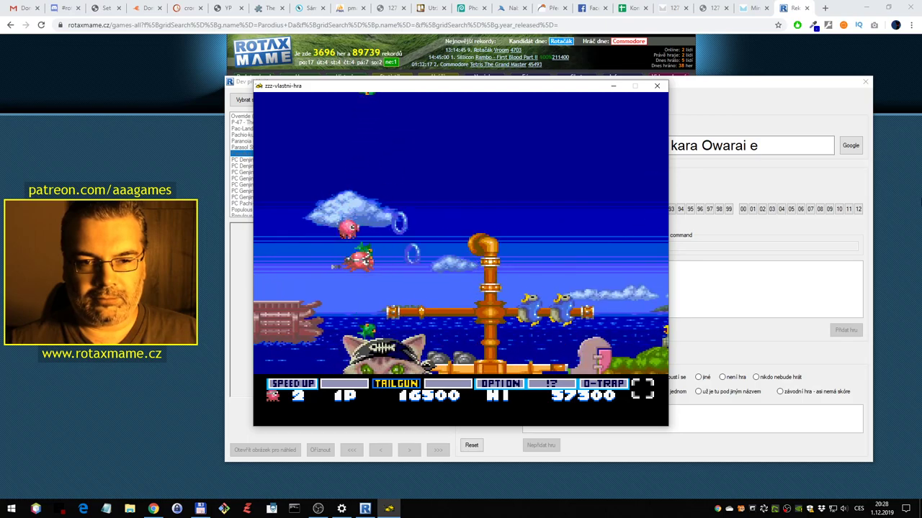
key(Left)
key(Up)
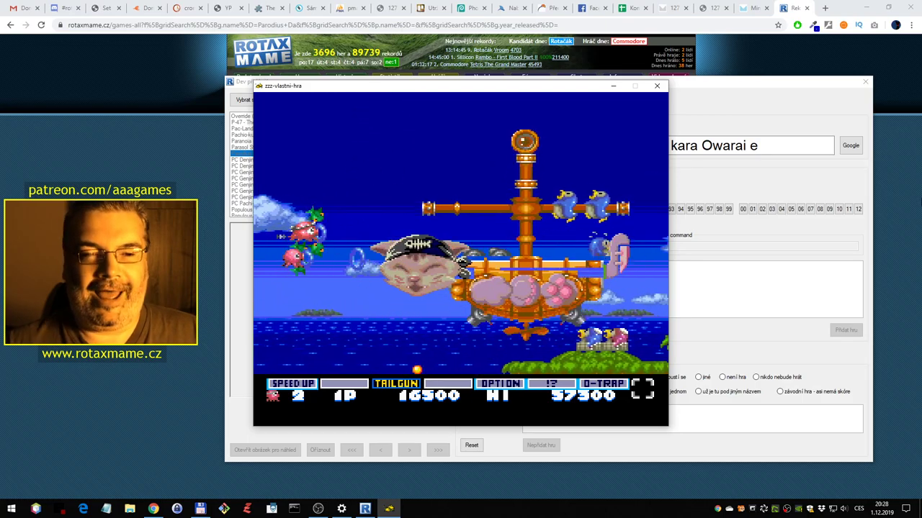
Dodge beneath the cat-headed pirate ship while attacking it, and quit Parodius Da!
key(Down)
key(Down)
key(Up)
key(Down)
key(Right)
key(Up)
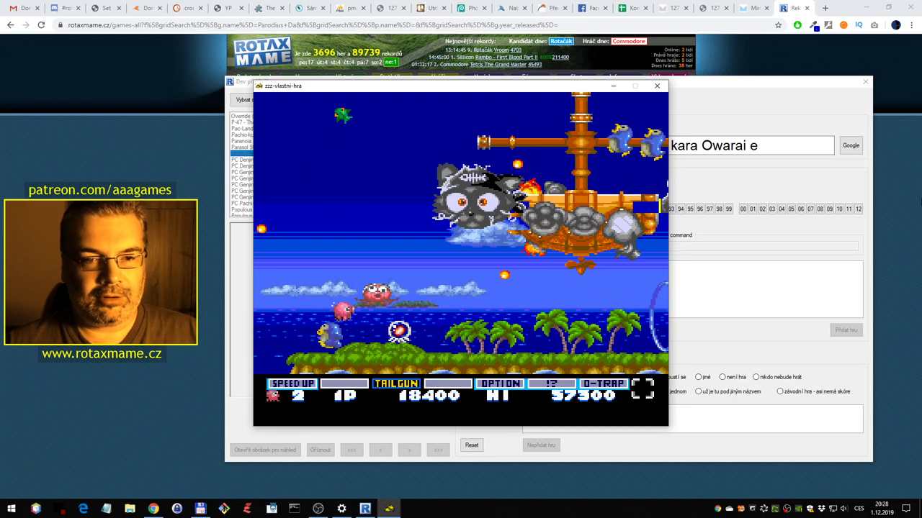
key(Escape)
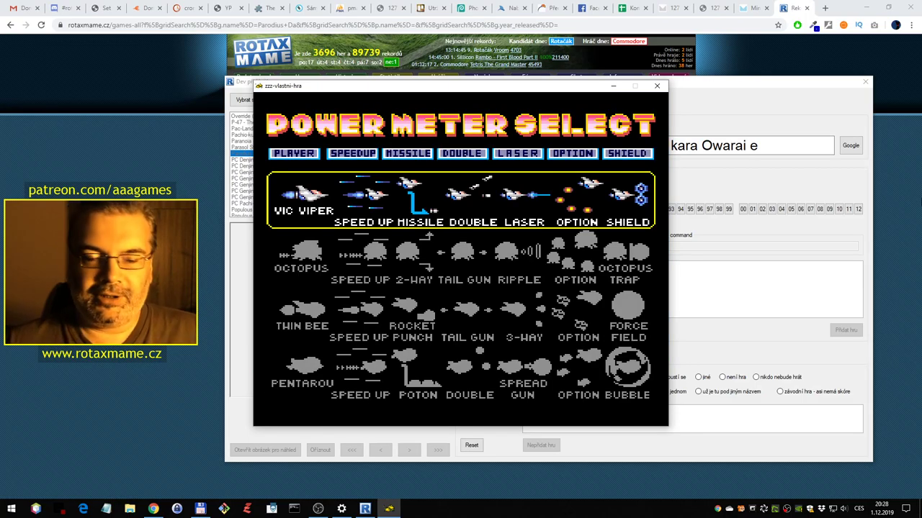
key(Escape)
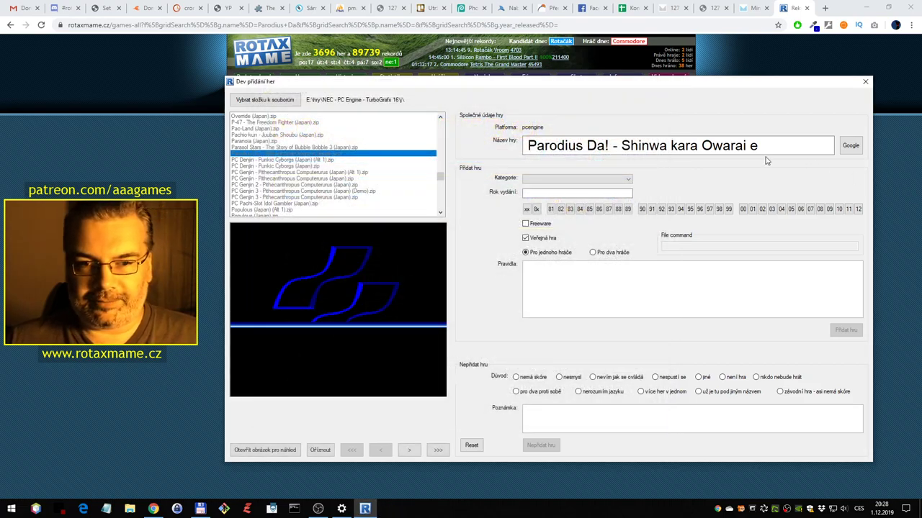
Add Parodius Da! to the database with category Letadla, year 1992 and a gameplay screenshot
click(577, 180)
click(546, 231)
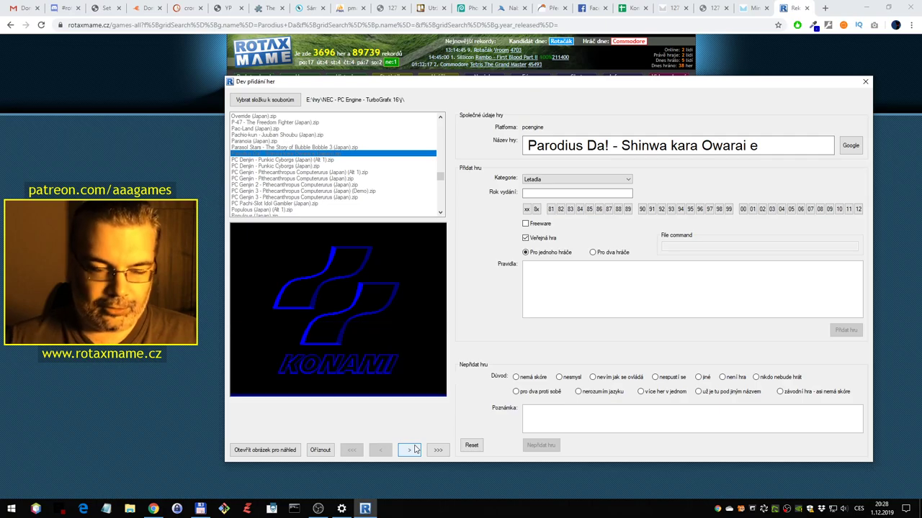
click(408, 450)
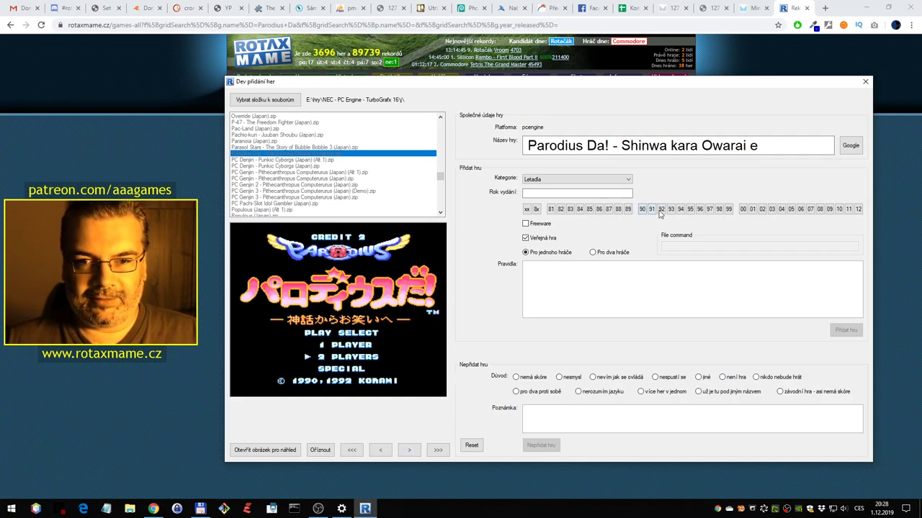
click(435, 451)
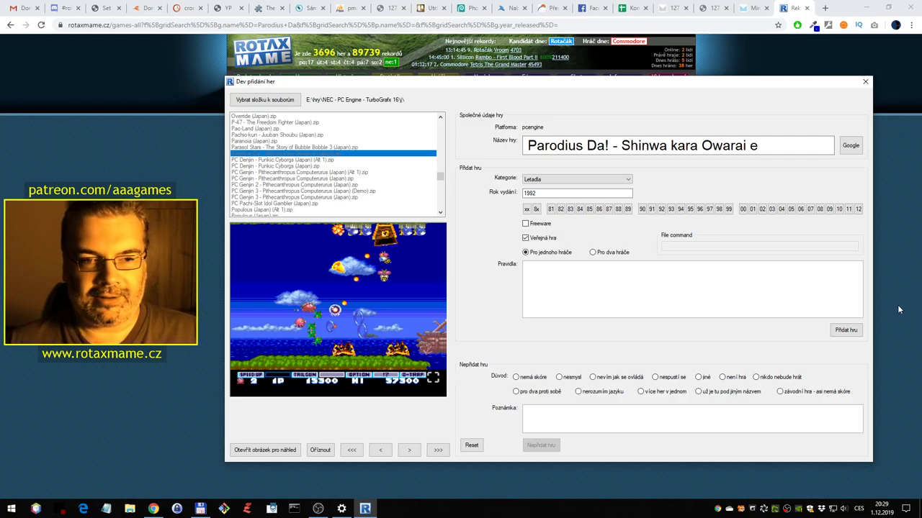
click(846, 330)
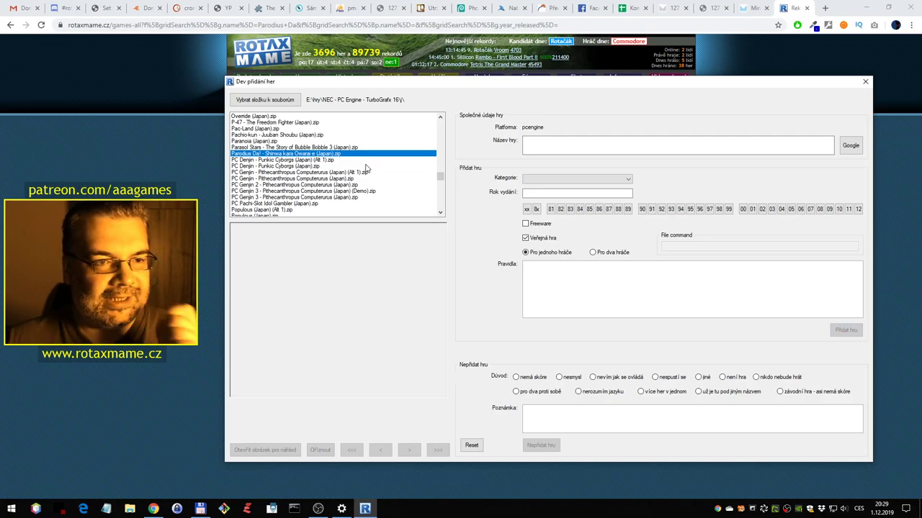
Launch PC Denjin - Punkic Cyborgs (Japan) and start a game with a difficulty mode and the first friend option
scroll(353, 179, down, 1)
click(322, 151)
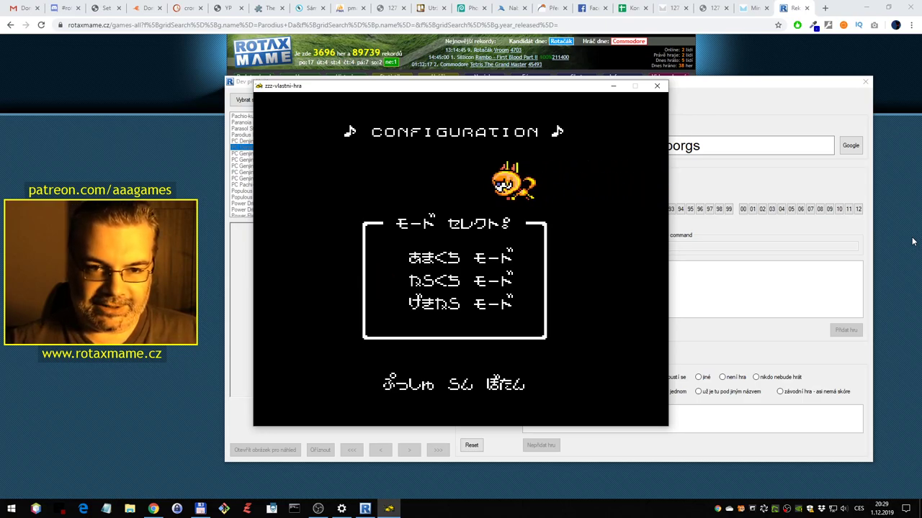
key(Up)
key(Up)
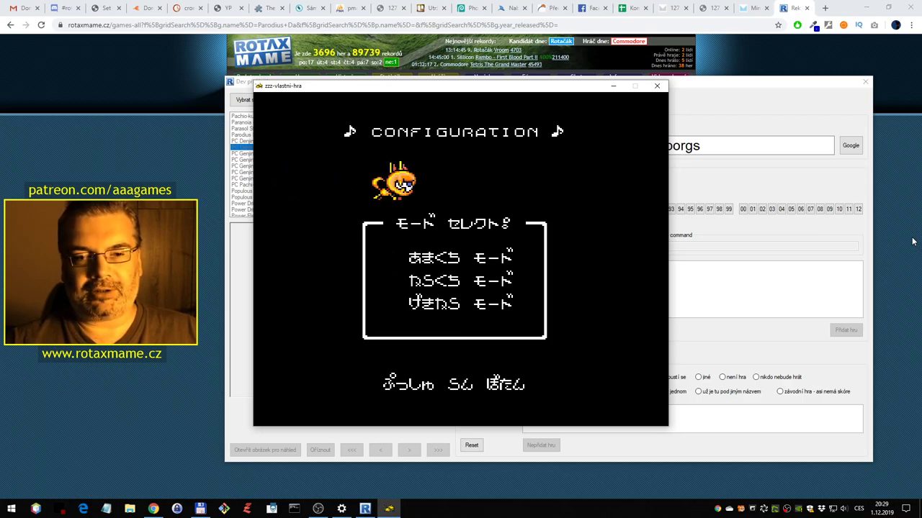
key(Down)
key(Return)
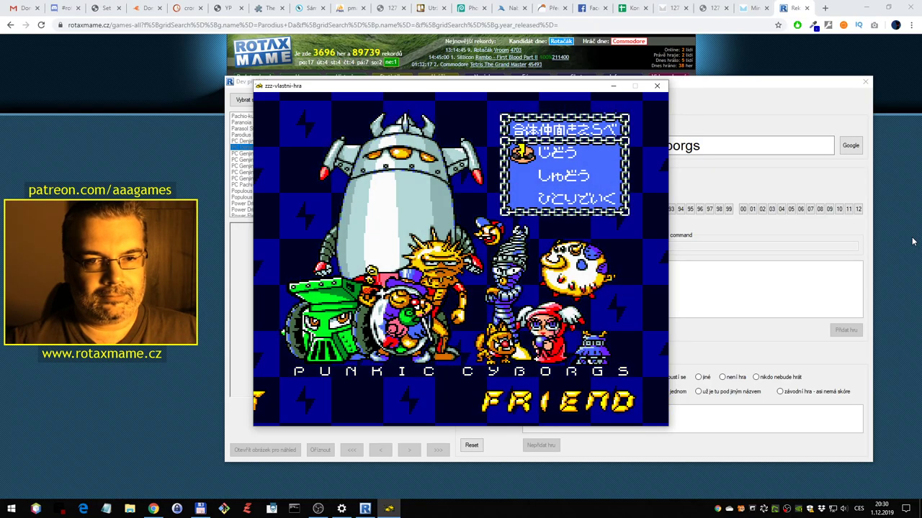
key(Return)
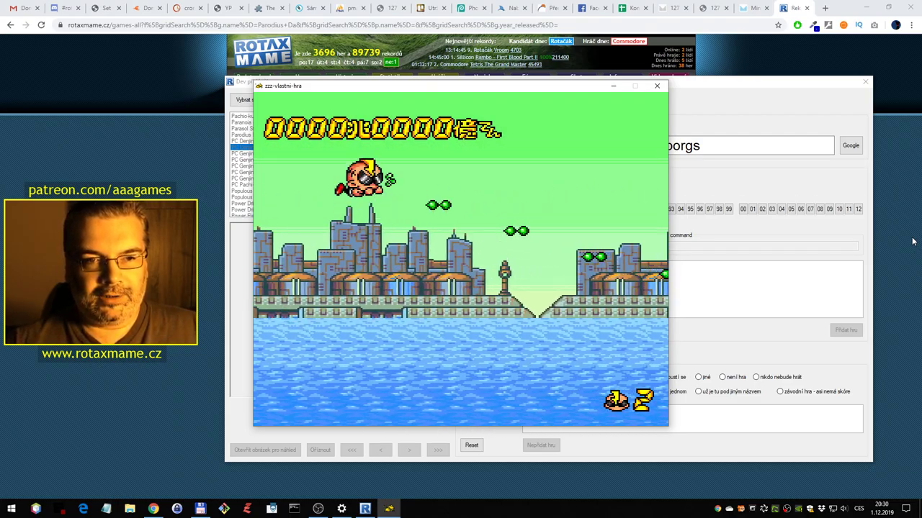
Shoot the first enemy waves while flying up and down over the harbour water
key(Down)
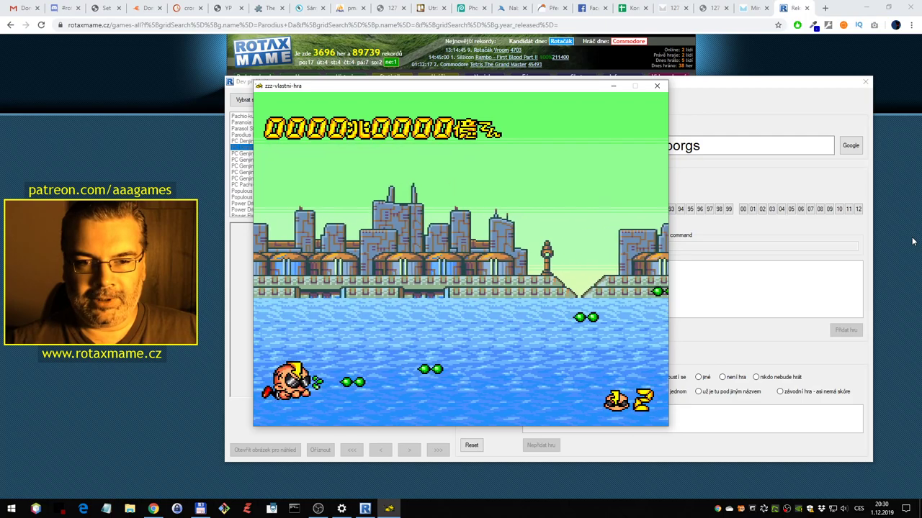
key(Up)
key(Right)
key(Down)
key(Left)
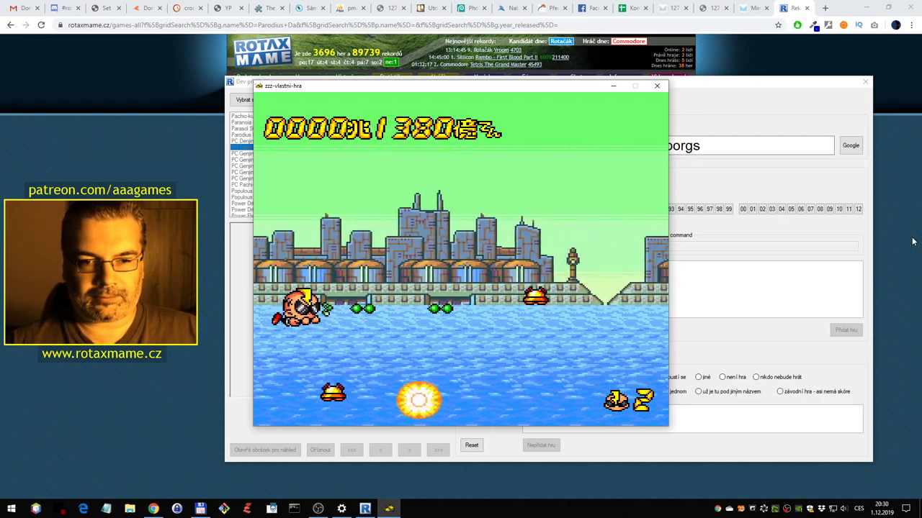
key(Up)
key(Left)
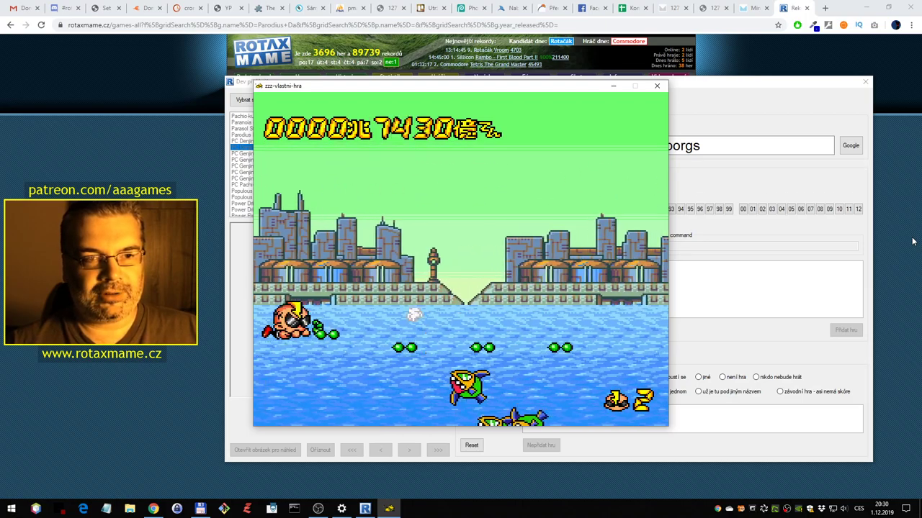
Collect the portrait power-up above the city and shoot at the approaching domed octopuses
key(Up)
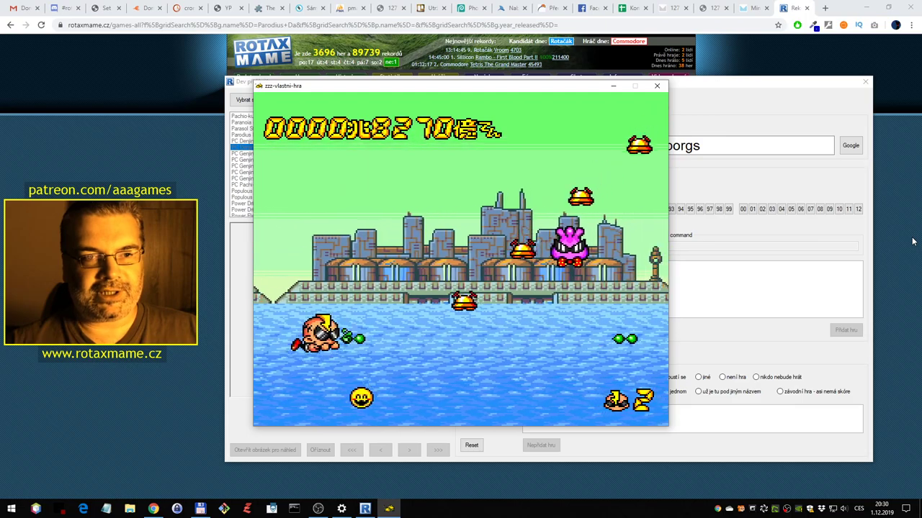
key(Up)
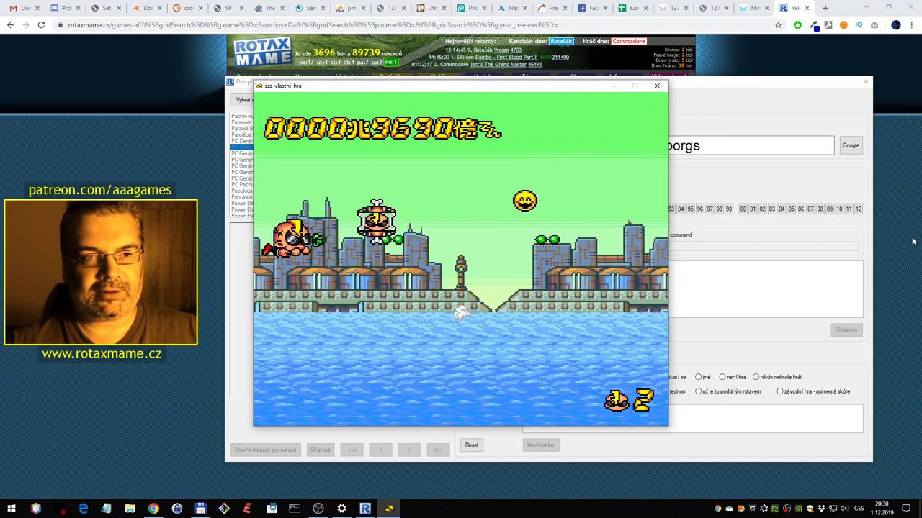
key(Down)
key(Up)
key(Right)
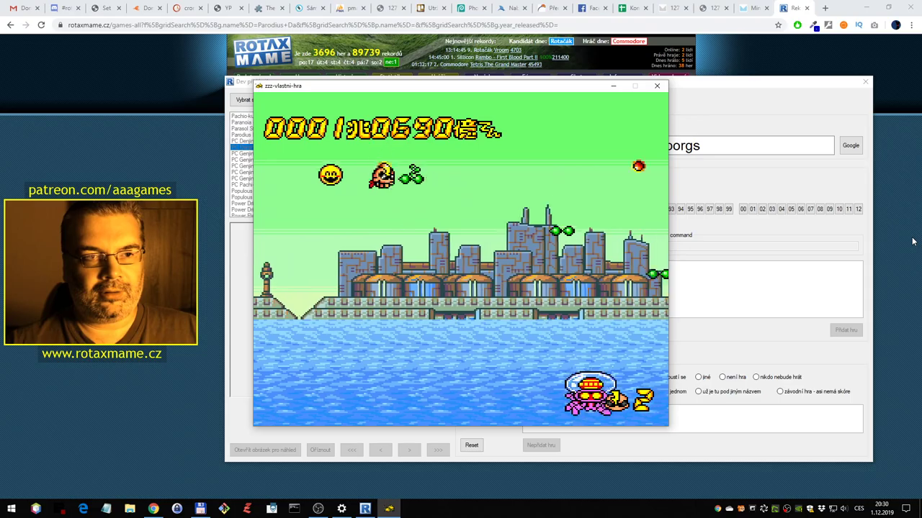
key(Left)
key(Down)
key(Up)
key(Right)
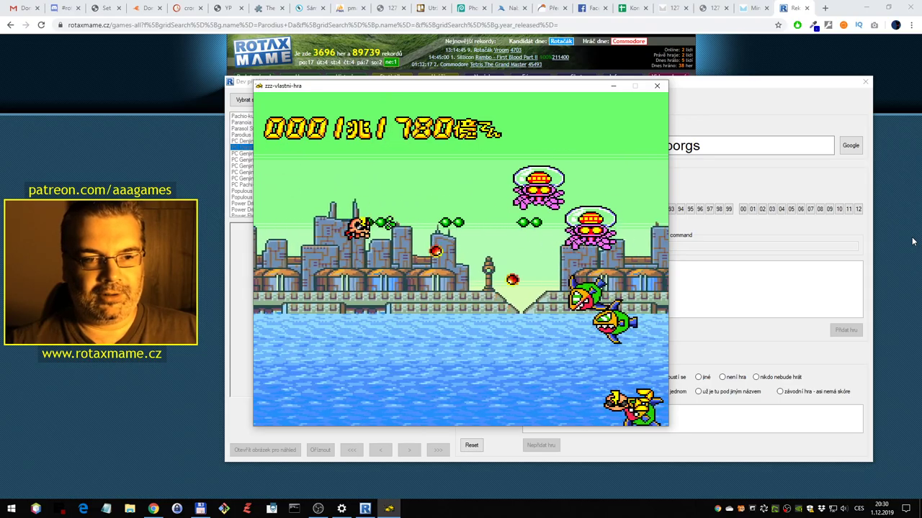
Dodge the red bullets and shoot the octopus and fish enemies in front of the city skyline
key(Up)
key(Down)
key(Left)
key(Up)
key(Right)
key(Left)
key(Up)
key(Up)
key(Right)
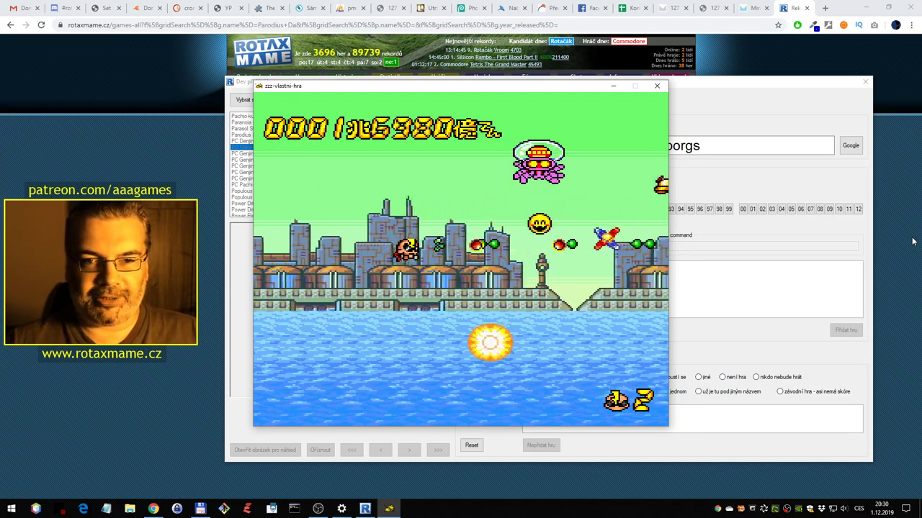
Fly on past the industrial sea platform while shooting enemies, and quit the Punkic Cyborgs game
key(Left)
key(Right)
key(Left)
key(Right)
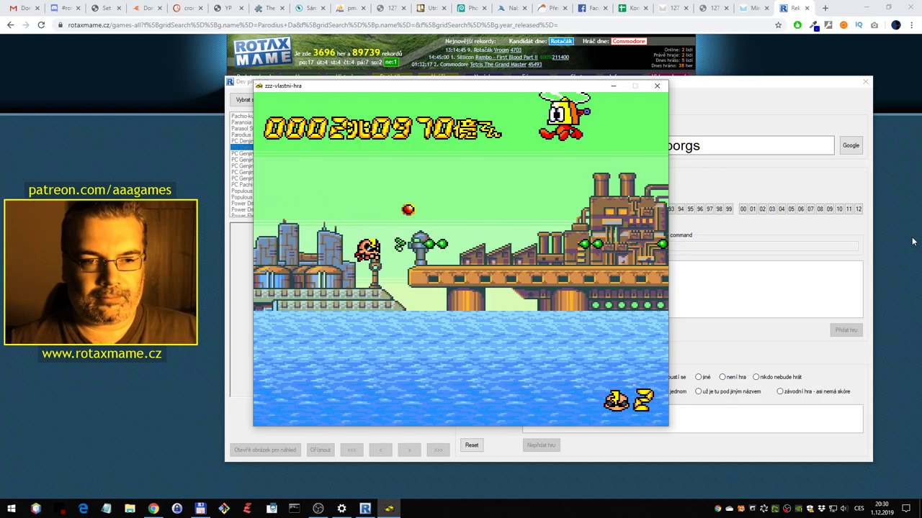
key(Up)
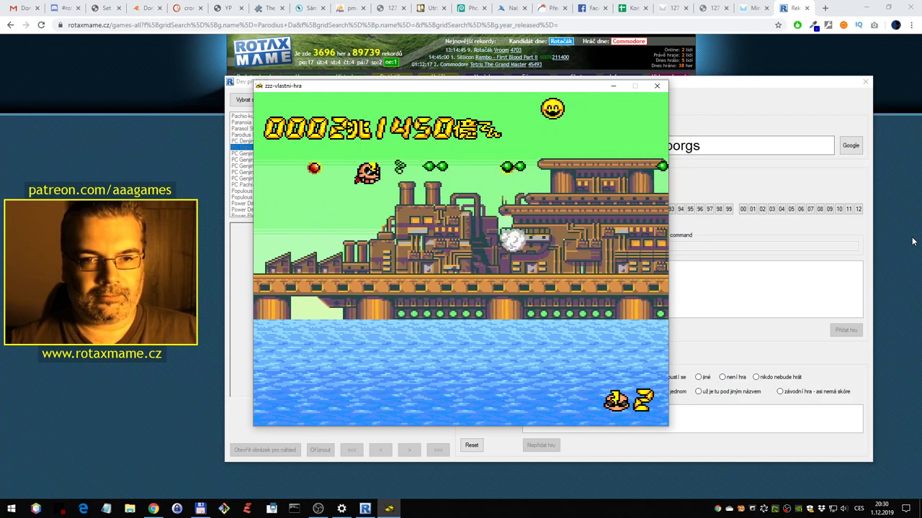
key(Right)
key(Down)
key(Left)
key(Up)
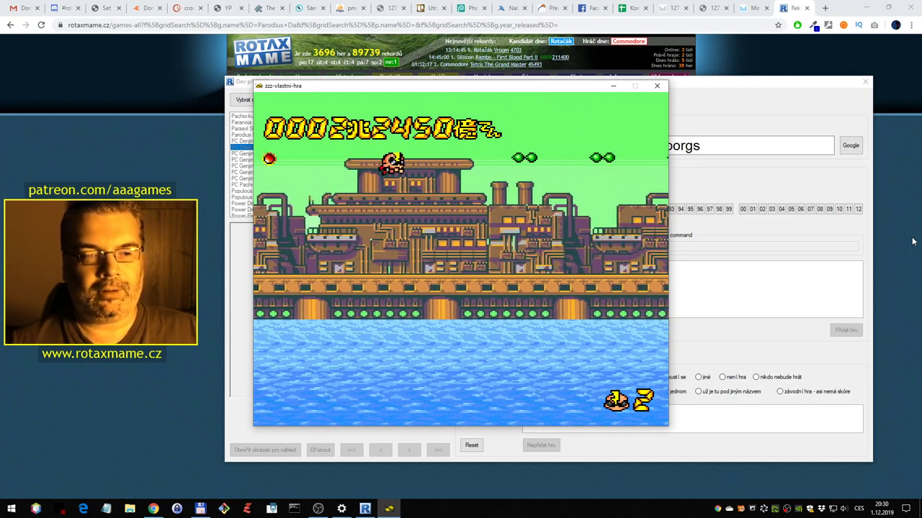
key(Escape)
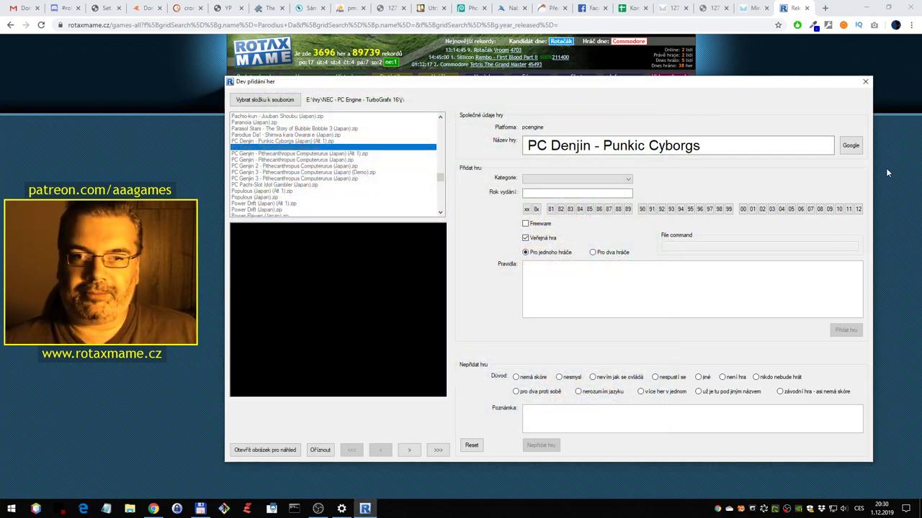
Search Google for PC Denjin - Punkic Cyborgs and filter the RotaxMame game list by Air Zonk
click(851, 146)
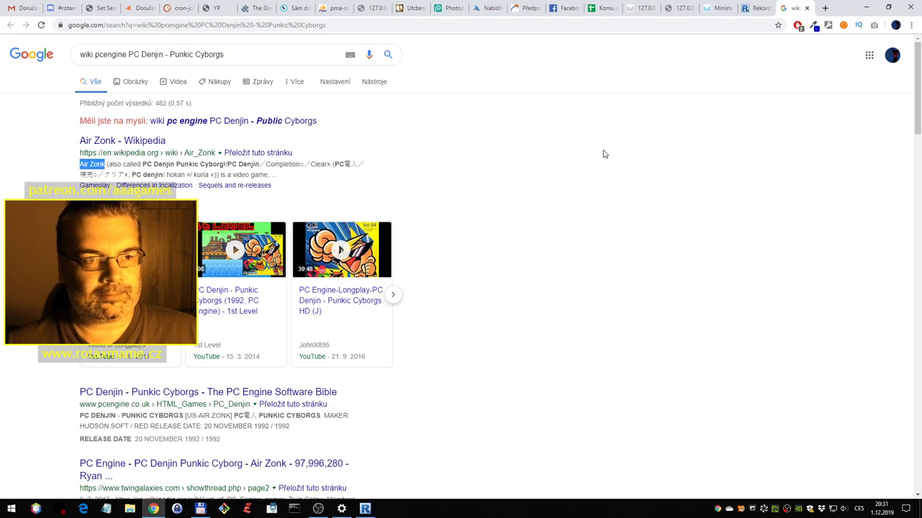
click(806, 8)
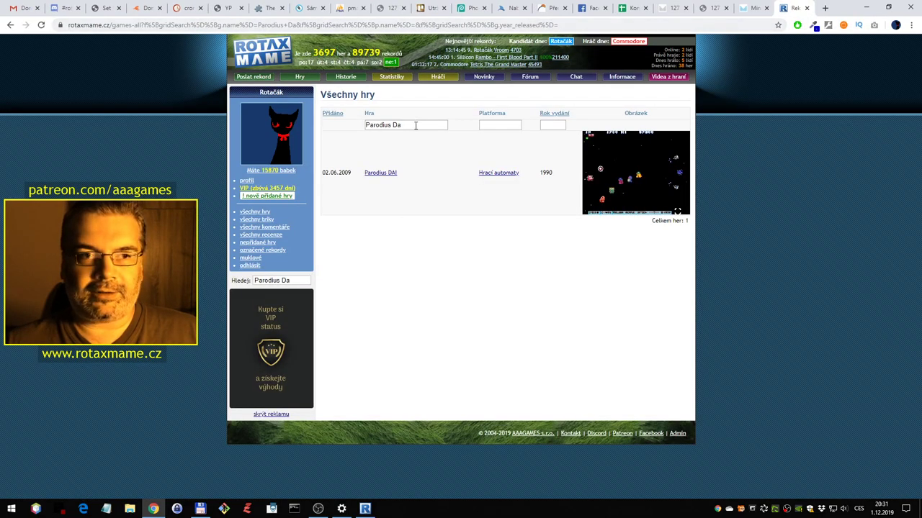
key(Return)
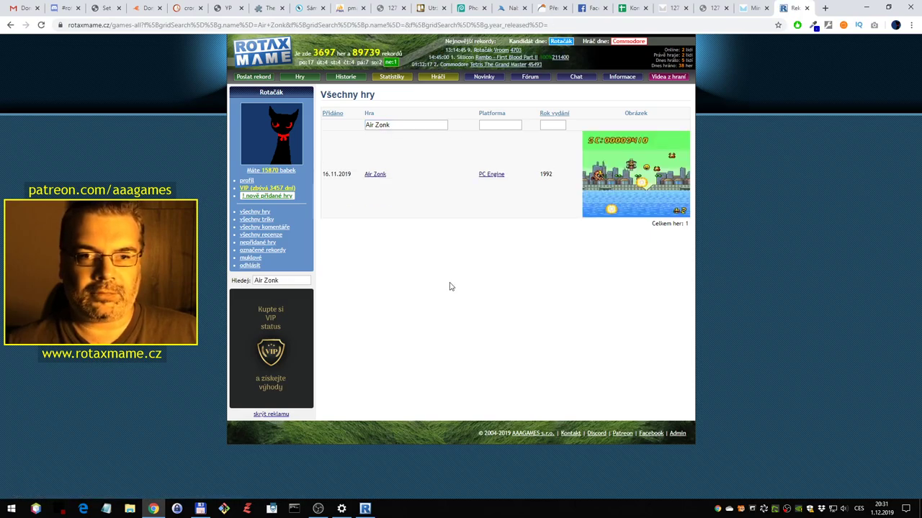
Reset the game entry form and launch PC Genjin - Pithecanthropus Computerurus (Japan)
click(367, 508)
click(472, 446)
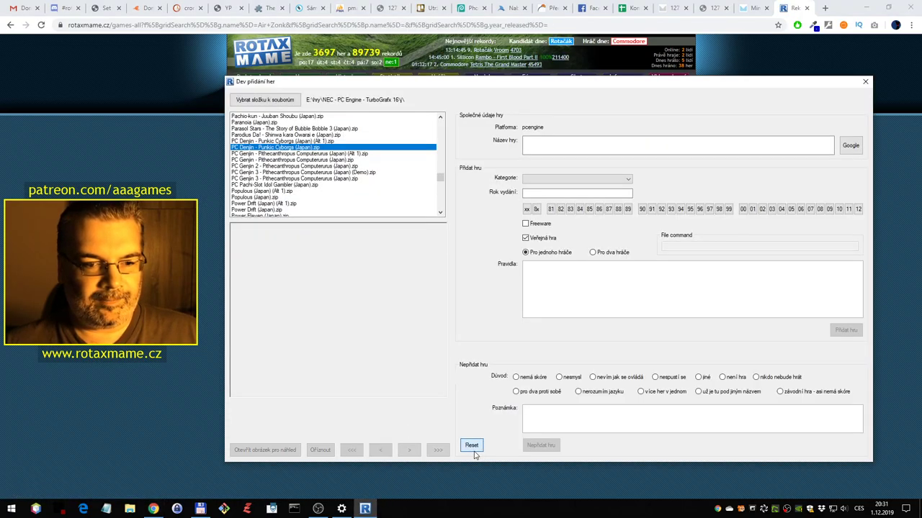
click(337, 160)
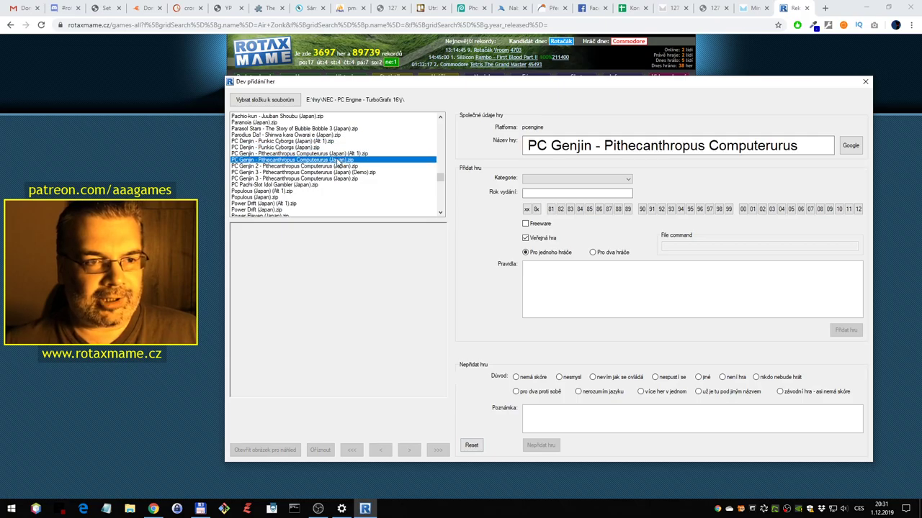
double_click(338, 161)
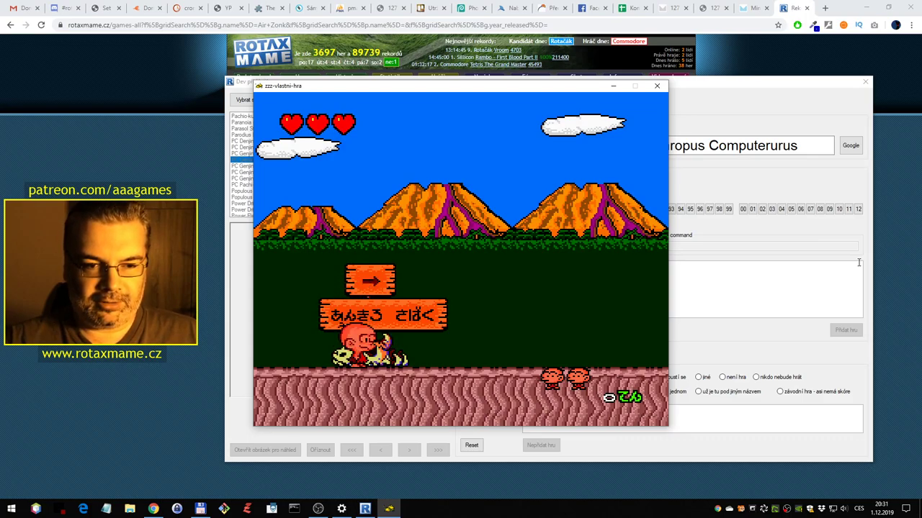
Run past the wooden signs and headbutt the enemies in the volcano level, and quit the PC Genjin game
key(Right)
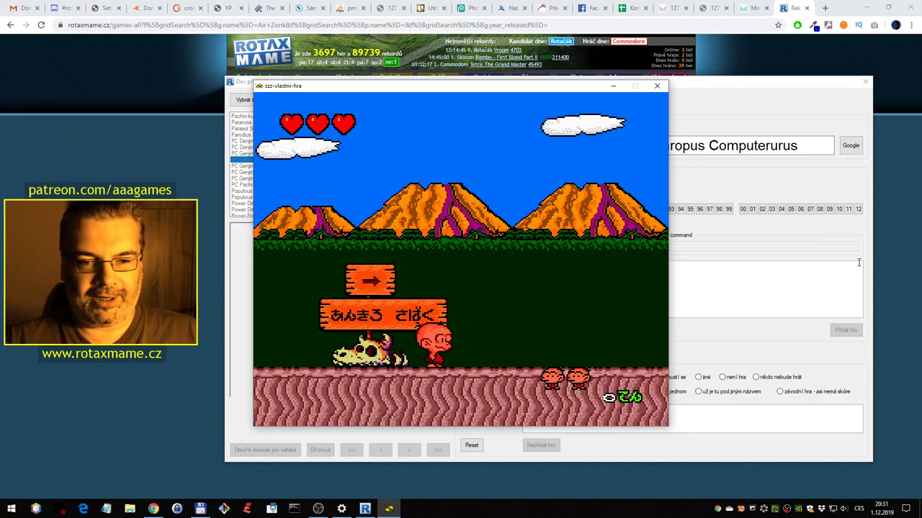
key(ctrl)
key(Right)
key(Right)
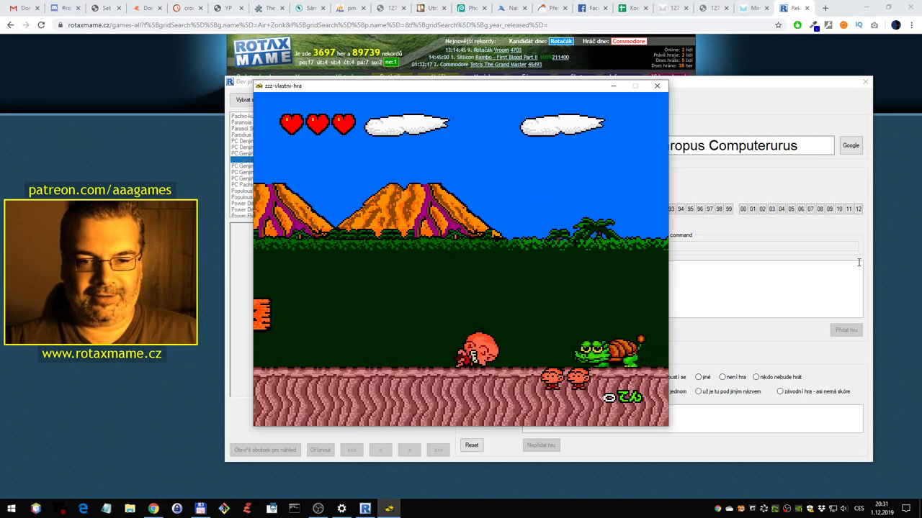
key(Right)
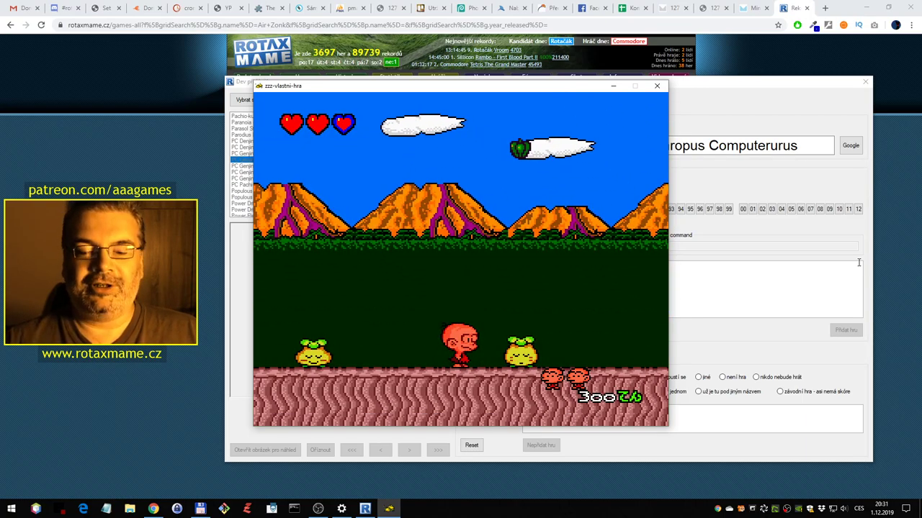
key(Escape)
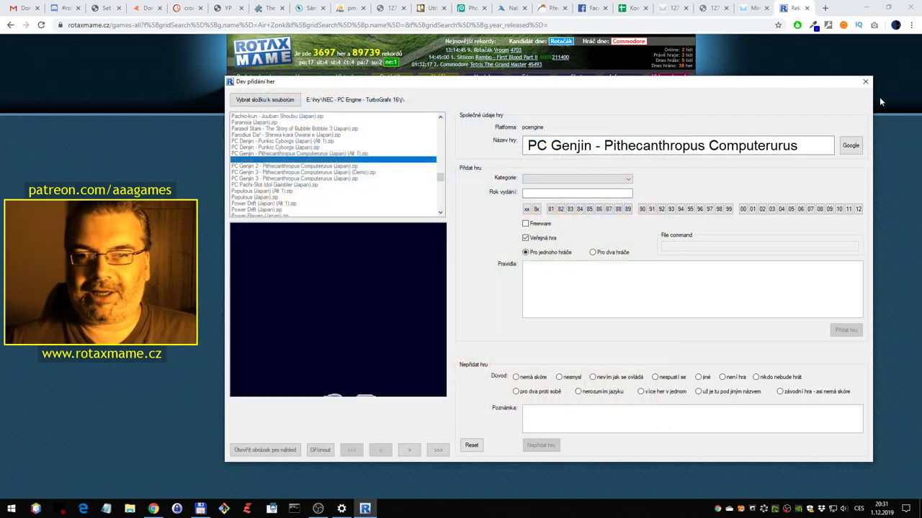
Search Google for PC Genjin - Pithecanthropus Computerurus and filter the RotaxMame game list by bonk
click(850, 146)
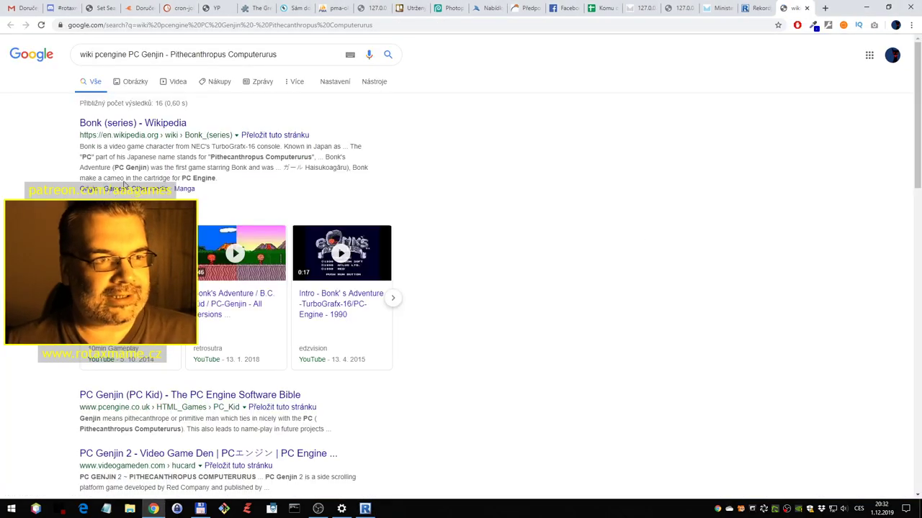
click(806, 8)
drag(416, 126, 346, 124)
text(bo)
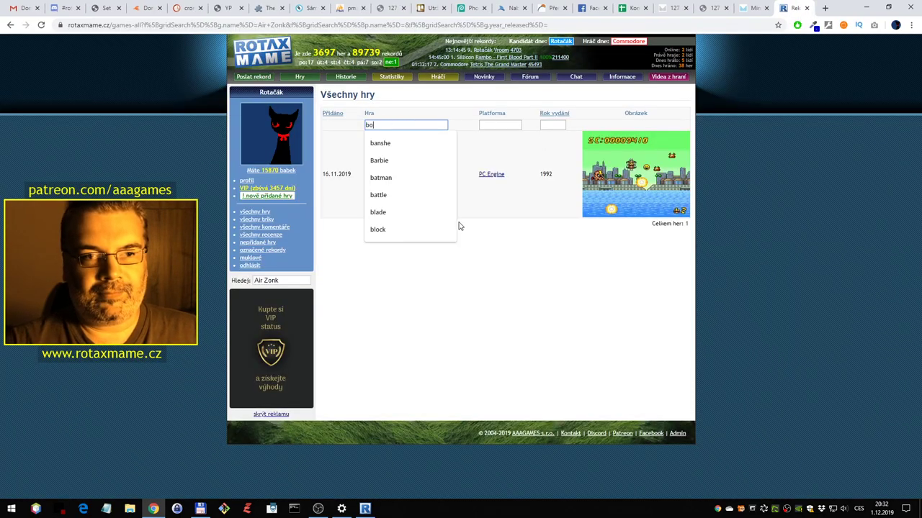
text(nk)
key(Return)
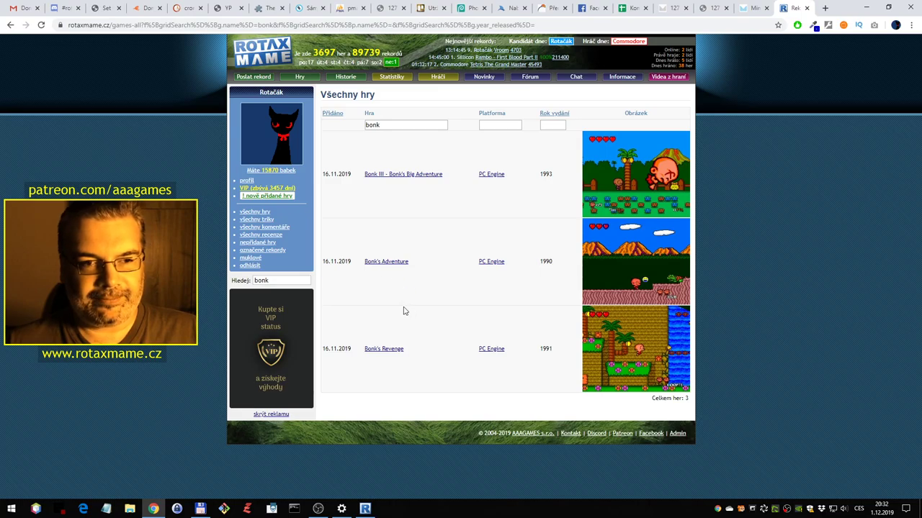
Launch PC Genjin 2 - Pithecanthropus Computerurus (Japan) from the game file list and start a new game
click(365, 509)
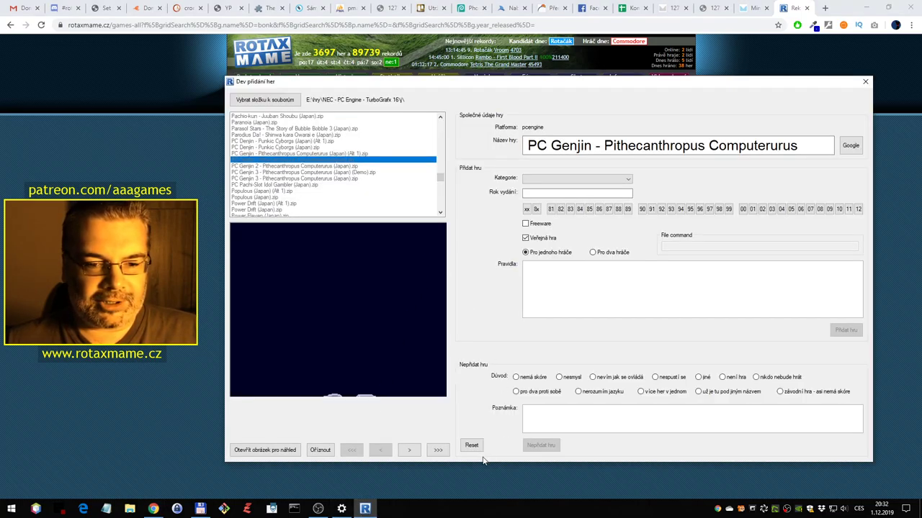
click(328, 166)
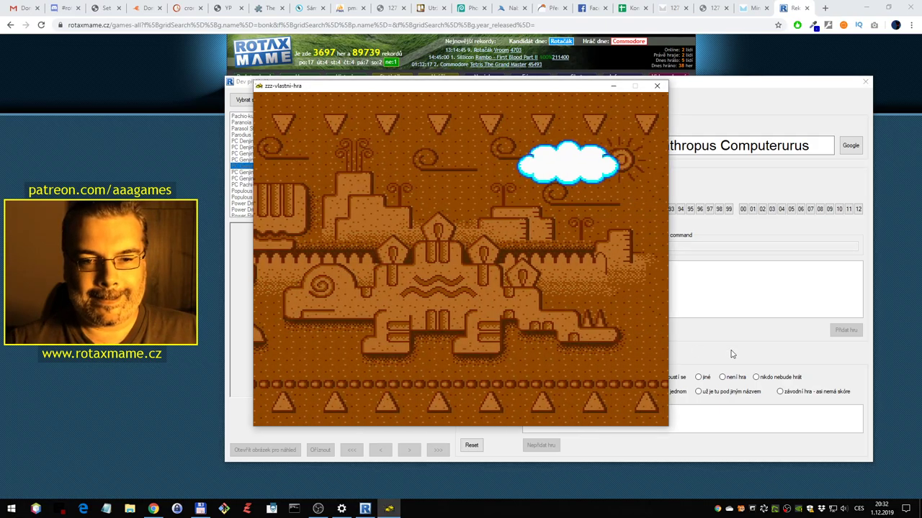
key(Return)
key(Return)
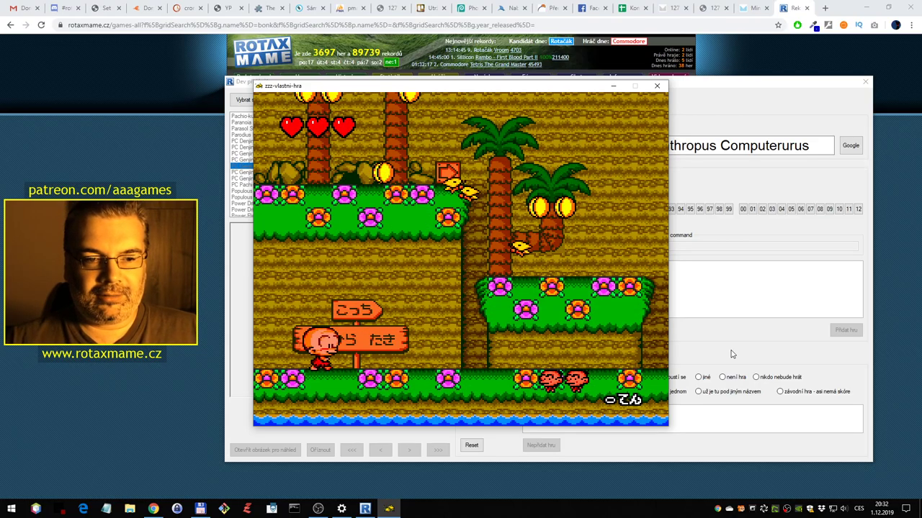
Move past the palm trees and flower platforms to the waterfall, and quit the PC Genjin 2 game
key(Right)
key(ctrl)
key(Left)
key(alt)
key(Right)
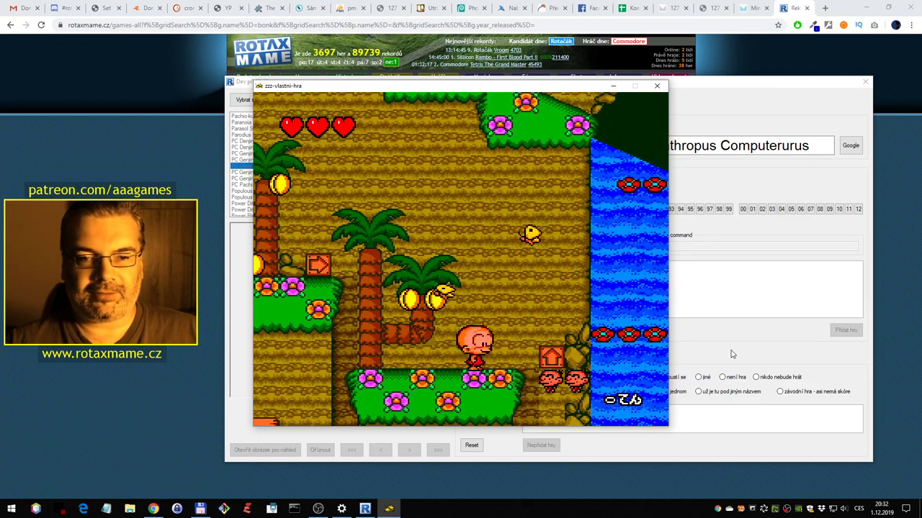
key(Right)
key(ctrl)
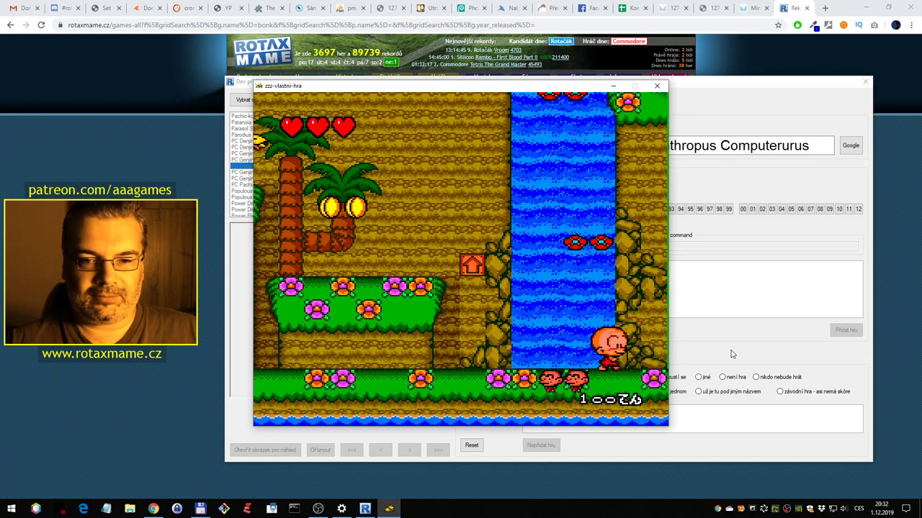
key(Escape)
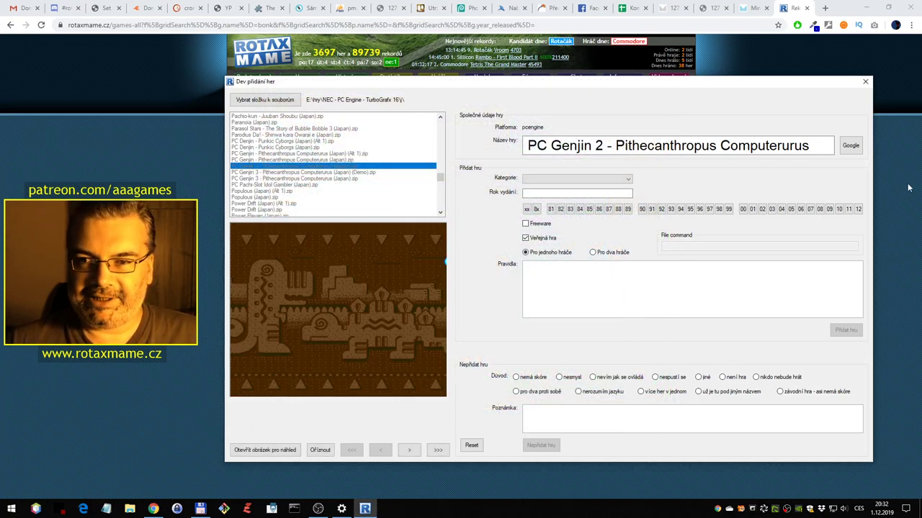
Check the listed Bonk games, reset the entry form, and launch and start PC Genjin 3 - Pithecanthropus Computerurus (Japan)
key(Escape)
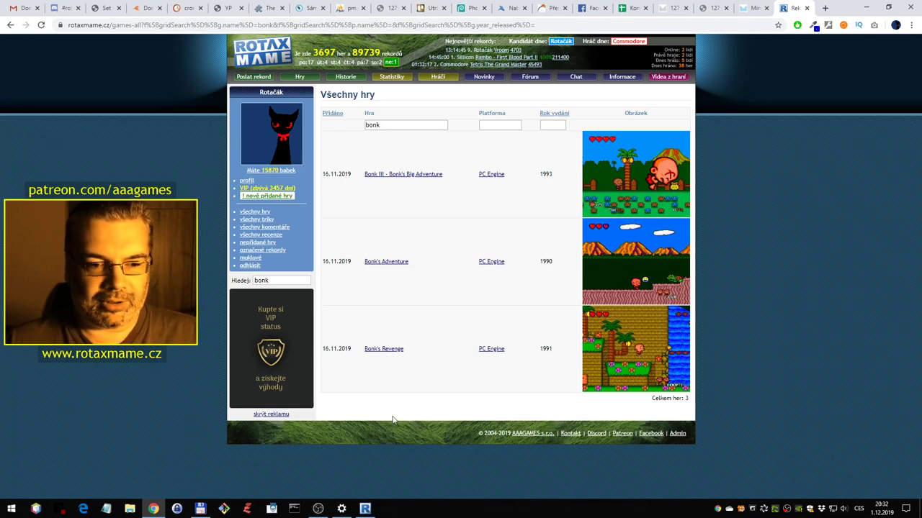
click(366, 509)
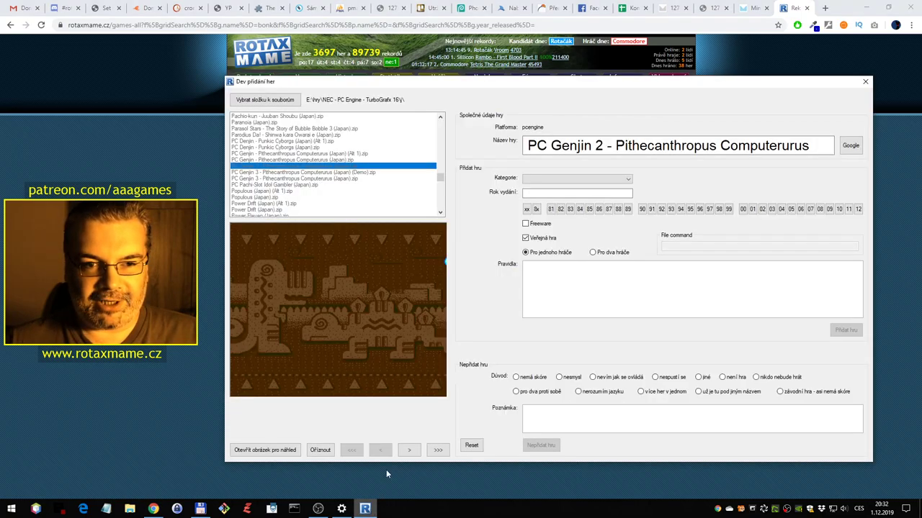
click(478, 446)
click(336, 172)
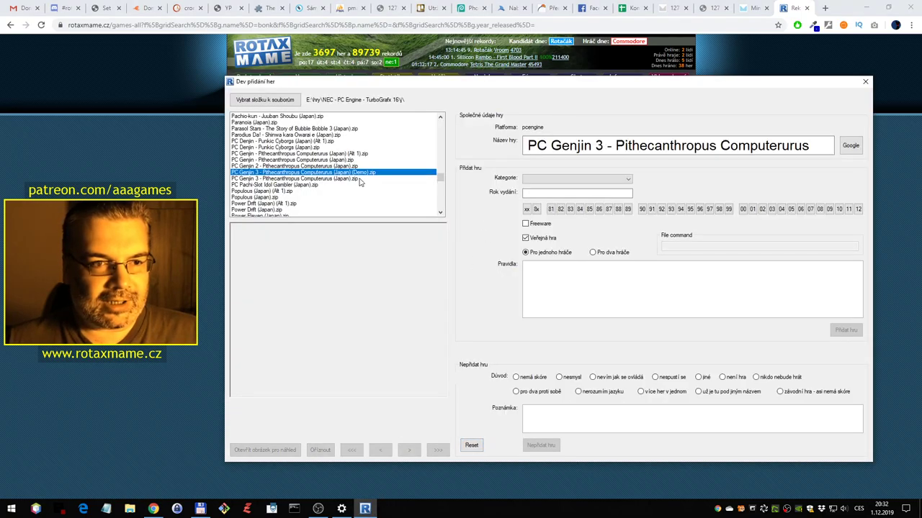
click(356, 180)
double_click(353, 179)
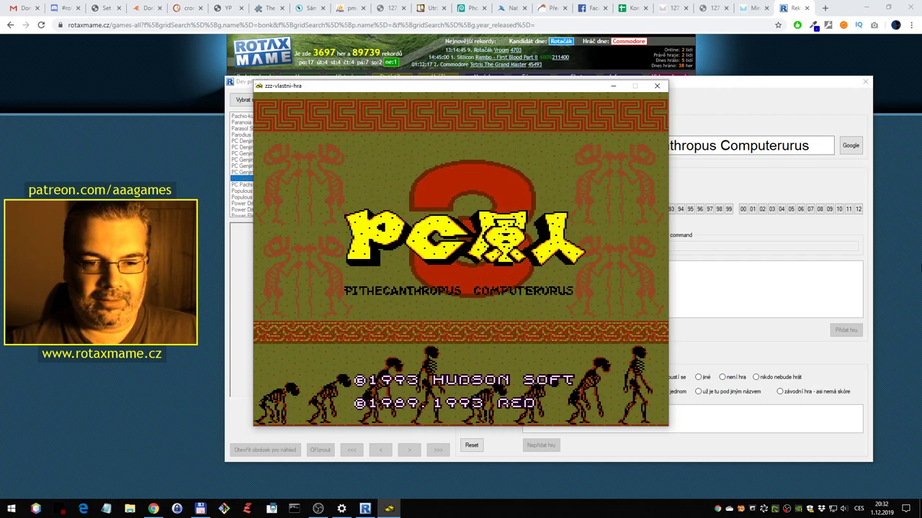
key(Return)
key(Return)
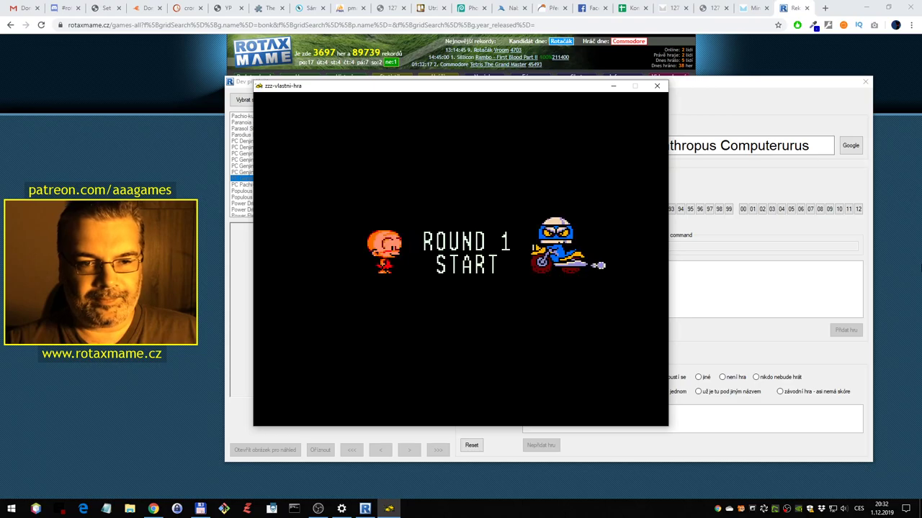
Walk past the village sign and the large orange dinosaur to the first palm tree in round 1
key(Right)
key(Right)
key(ctrl)
key(Right)
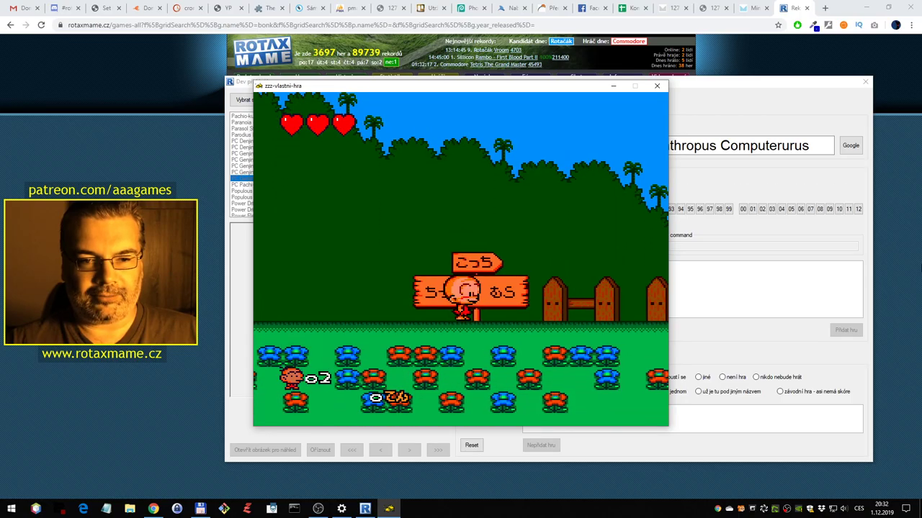
key(Right)
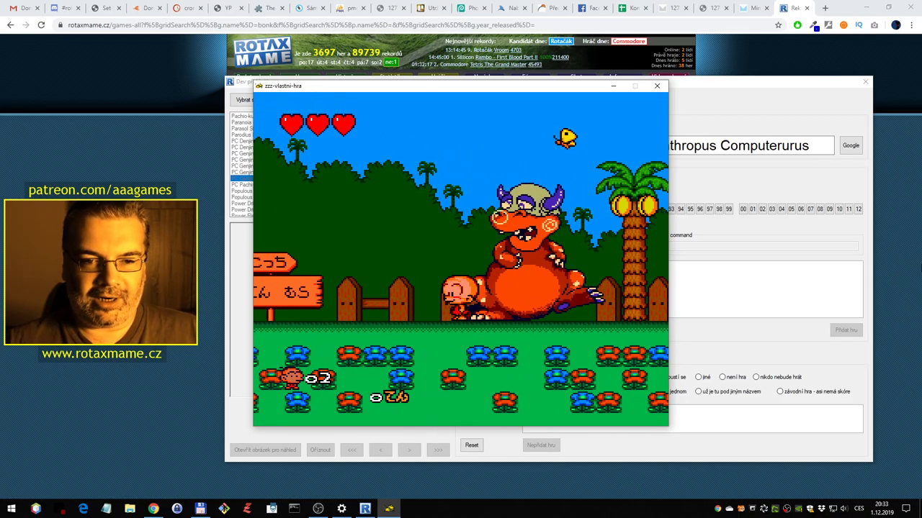
key(Left)
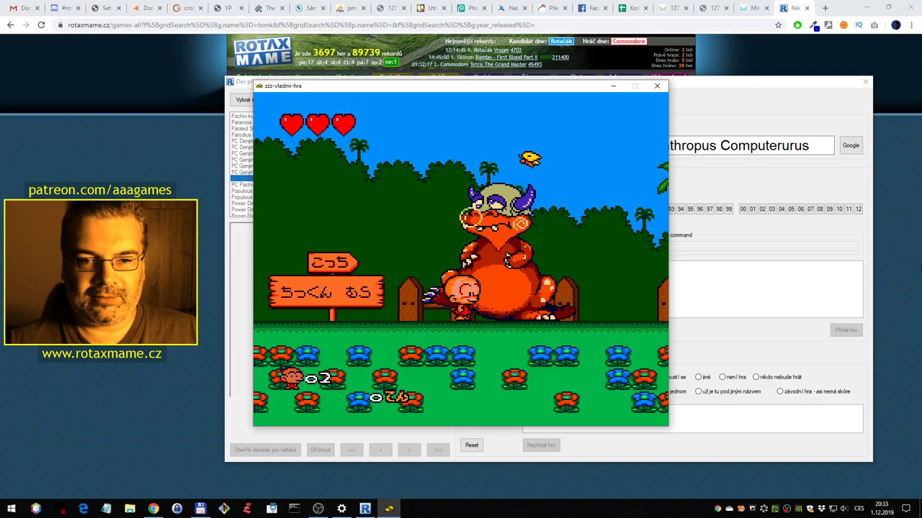
key(Right)
key(ctrl)
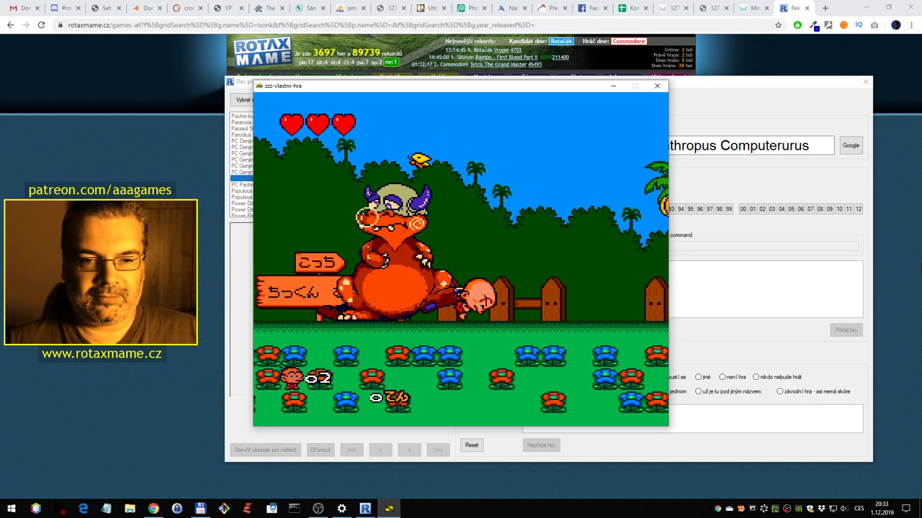
key(Right)
key(Right)
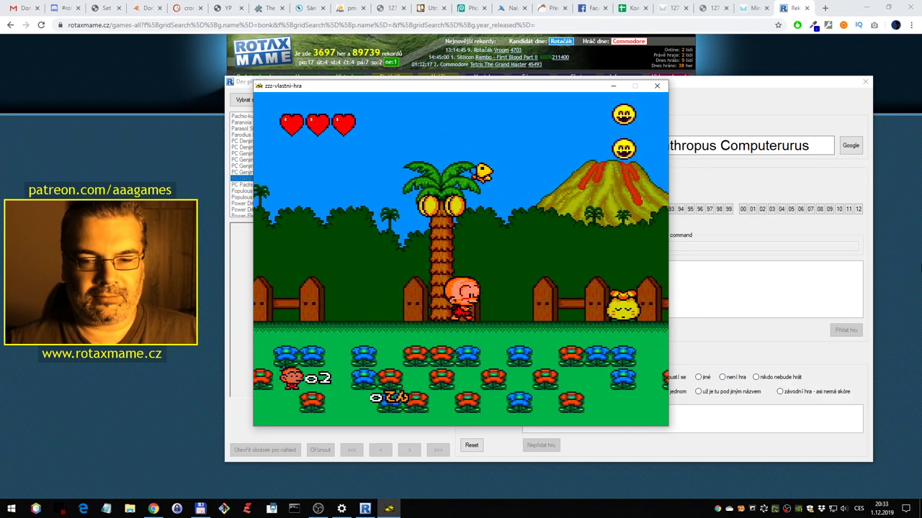
Jump past the flower and the green turtle enemy, and climb the next palm tree
key(alt)
key(Right)
key(ctrl)
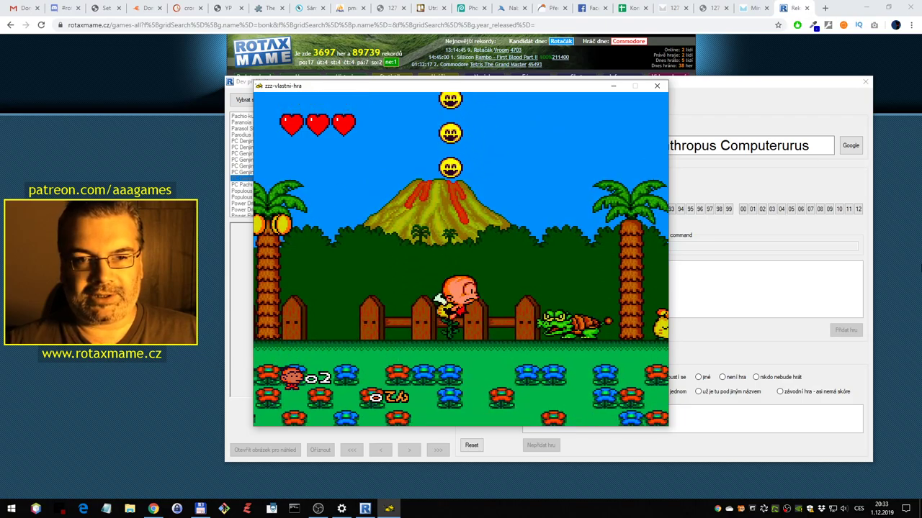
key(alt)
key(z)
key(Right)
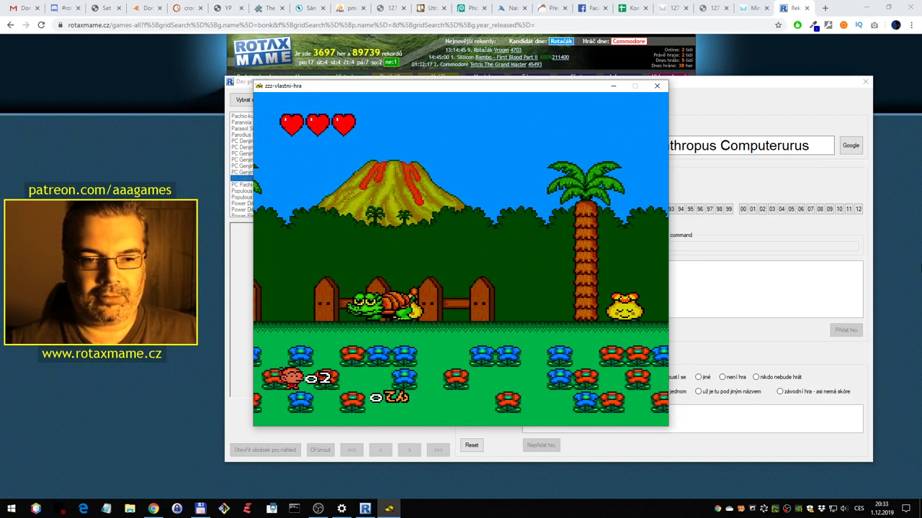
key(Right)
key(z)
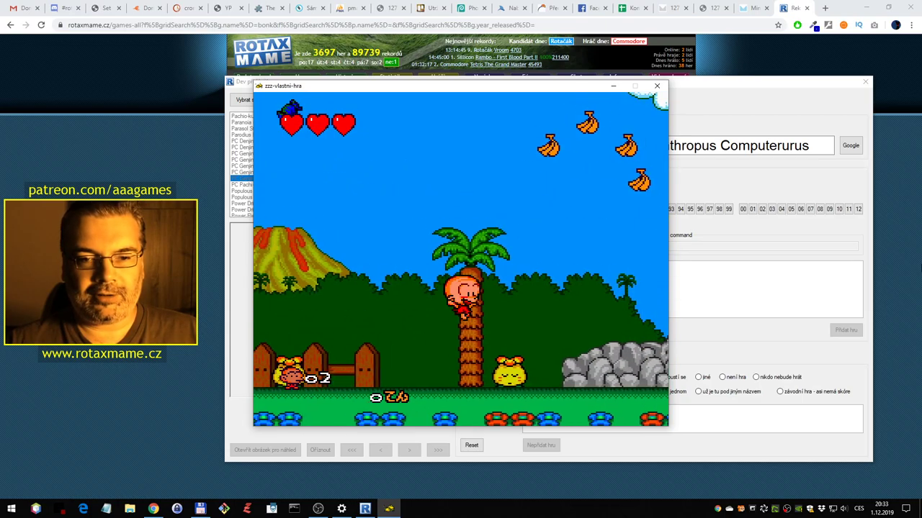
Leap from the palm to the rocky ground, attack enemies by the stone houses, and quit the PC Genjin 3 game
key(z)
key(Left)
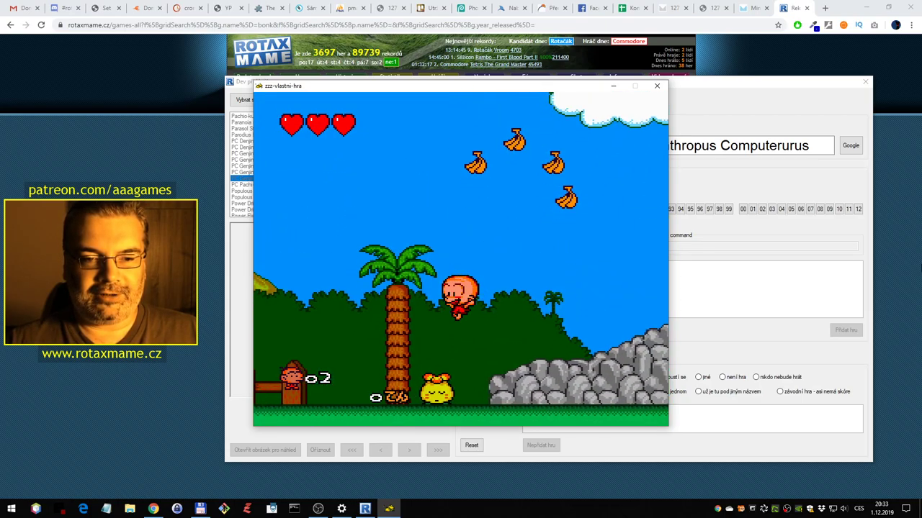
key(Right)
key(Right)
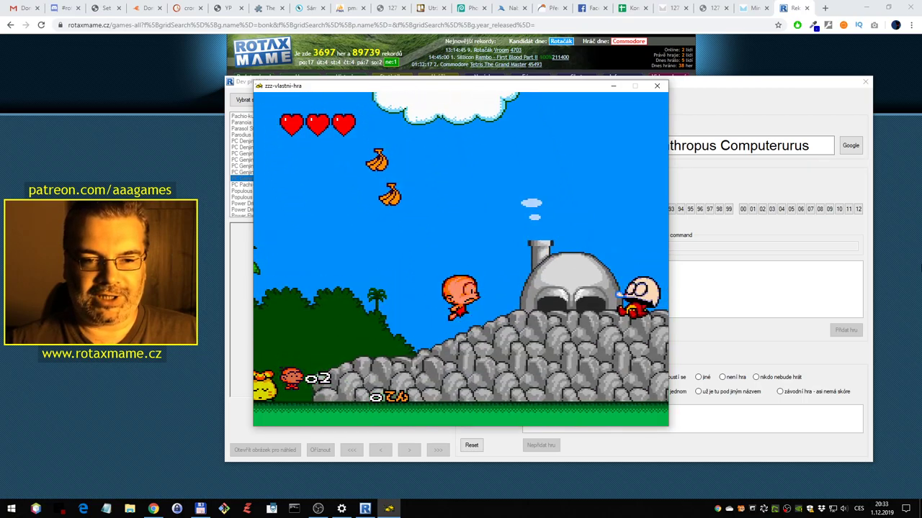
key(Right)
key(x)
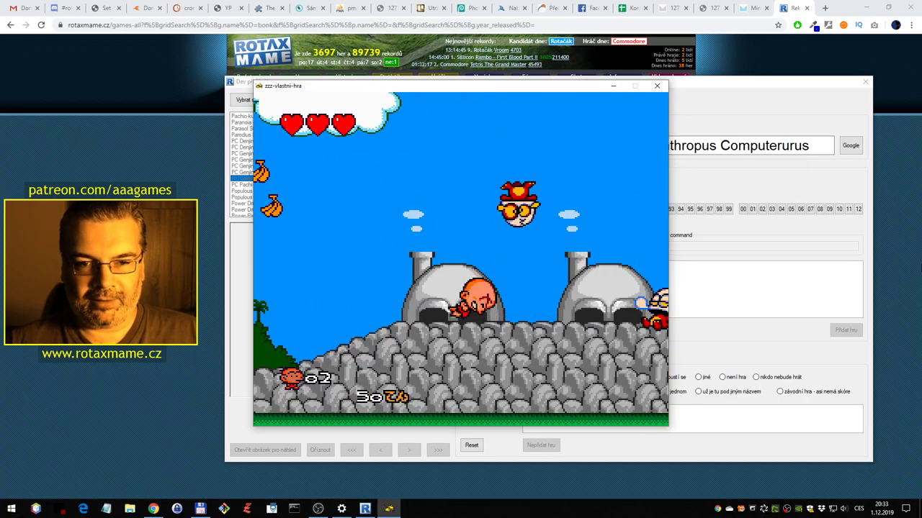
key(Right)
key(x)
key(Right)
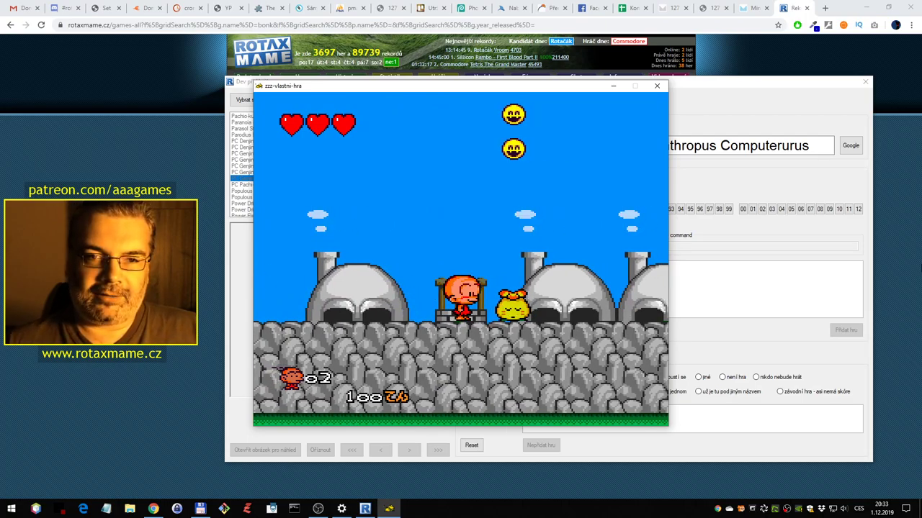
key(Escape)
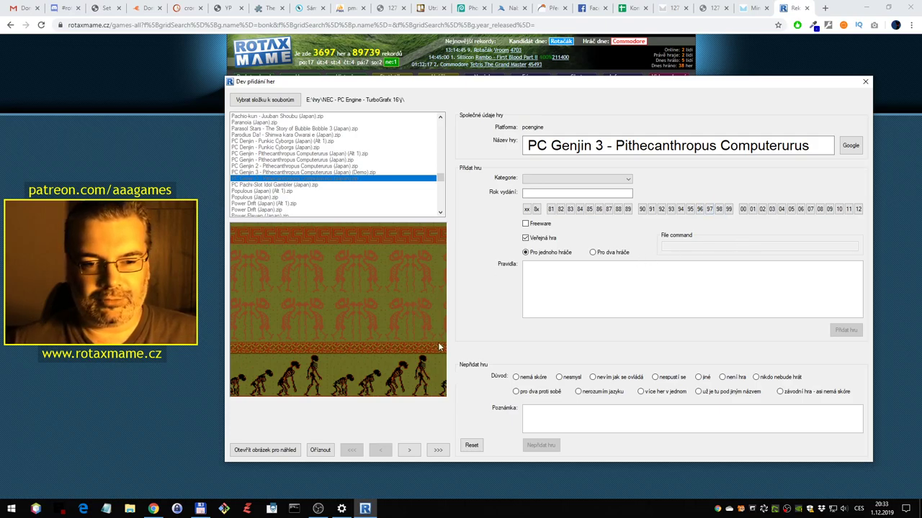
Check the listed Bonk games again, reset the entry form, and launch PC Pachi-Slot Idol Gambler (Japan)
click(890, 153)
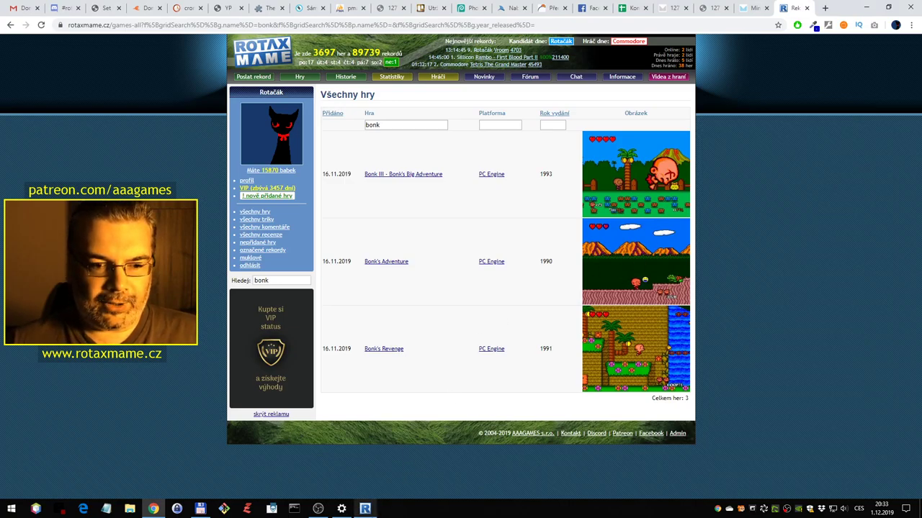
click(365, 509)
click(470, 446)
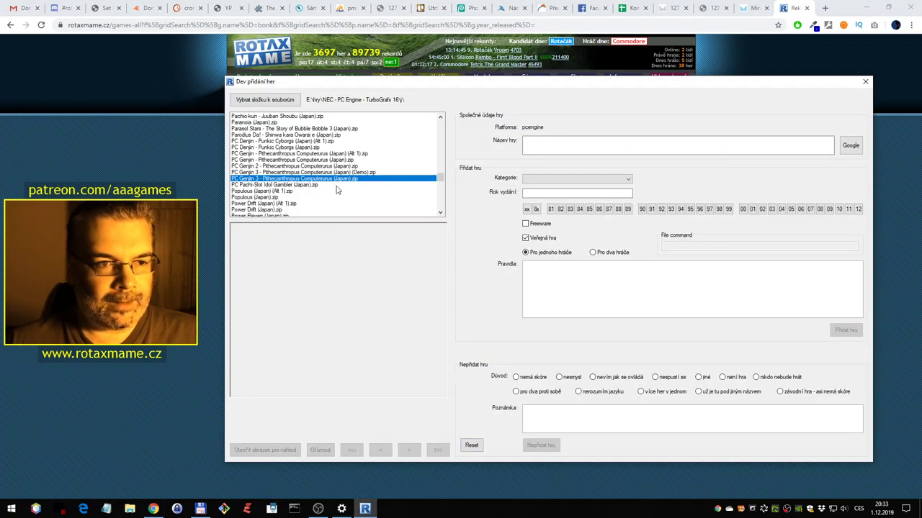
click(294, 185)
scroll(360, 194, down, 2)
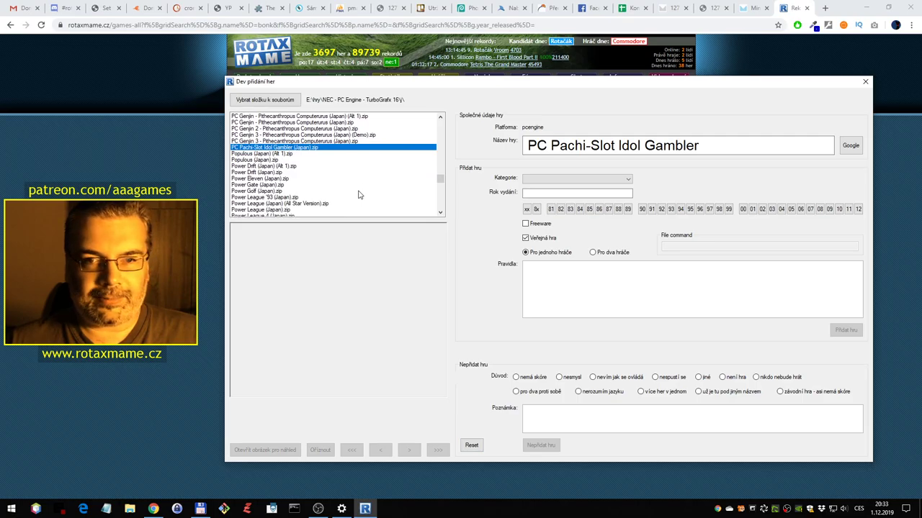
double_click(356, 148)
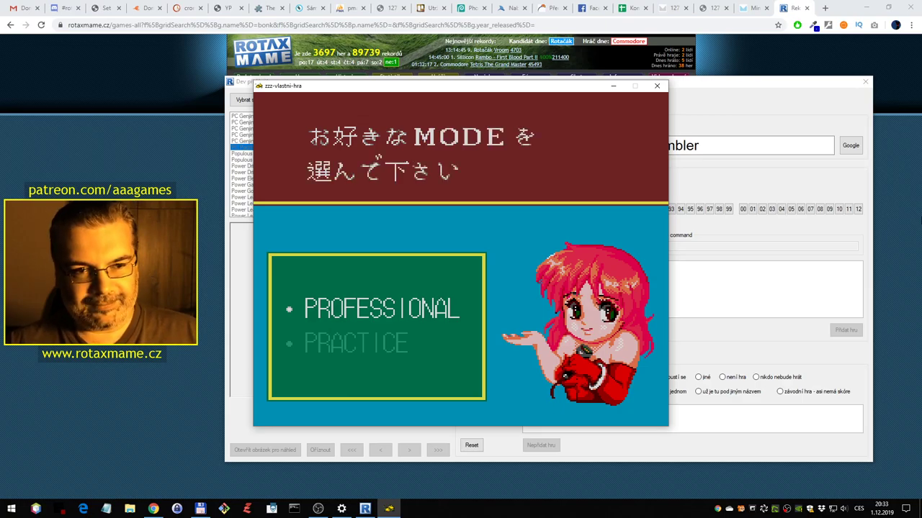
Choose PROFESSIONAL mode, enter あああざざ as the player name, and confirm the name entry
key(Return)
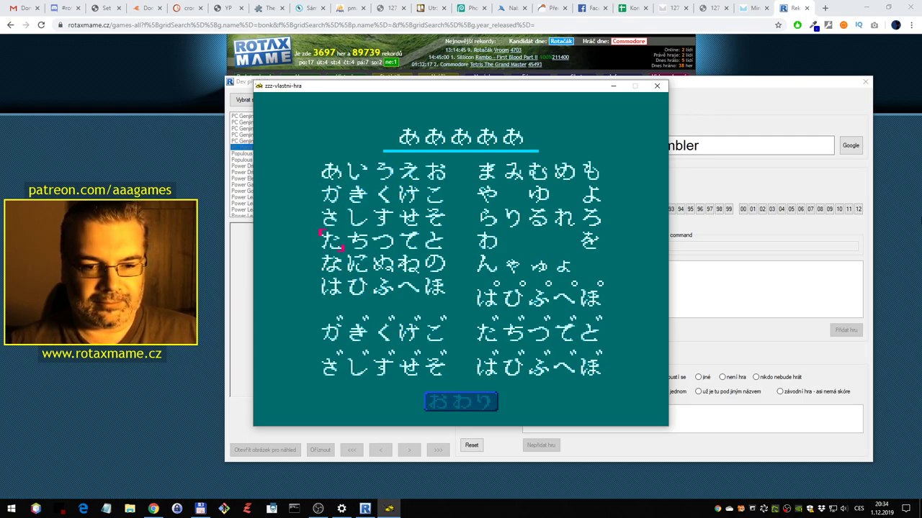
key(Down)
key(Down)
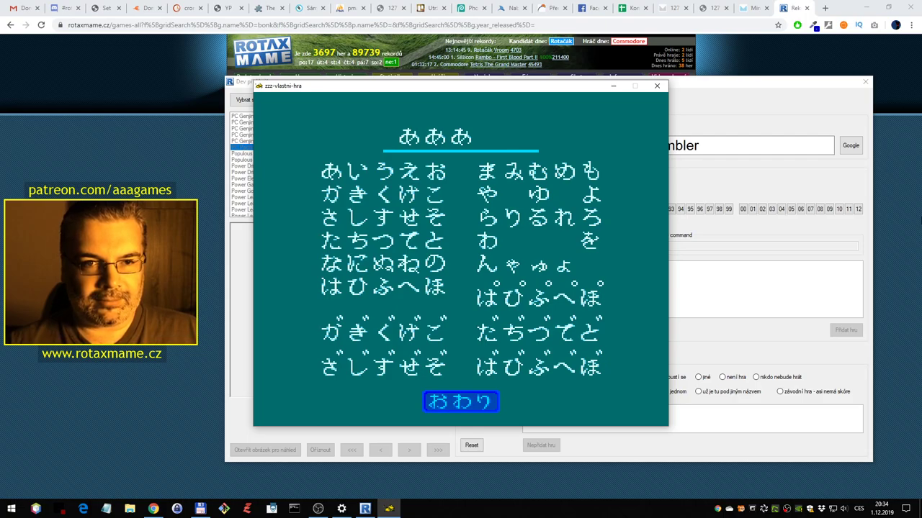
key(Up)
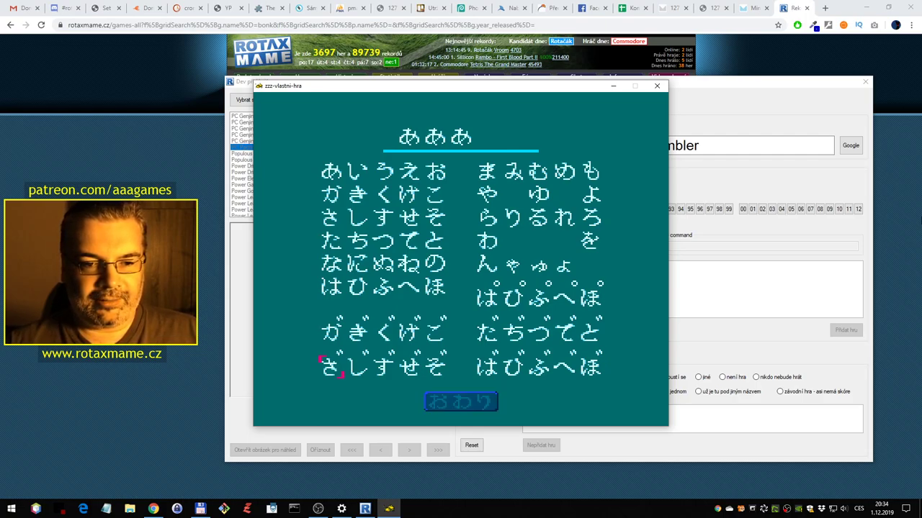
key(Down)
key(Up)
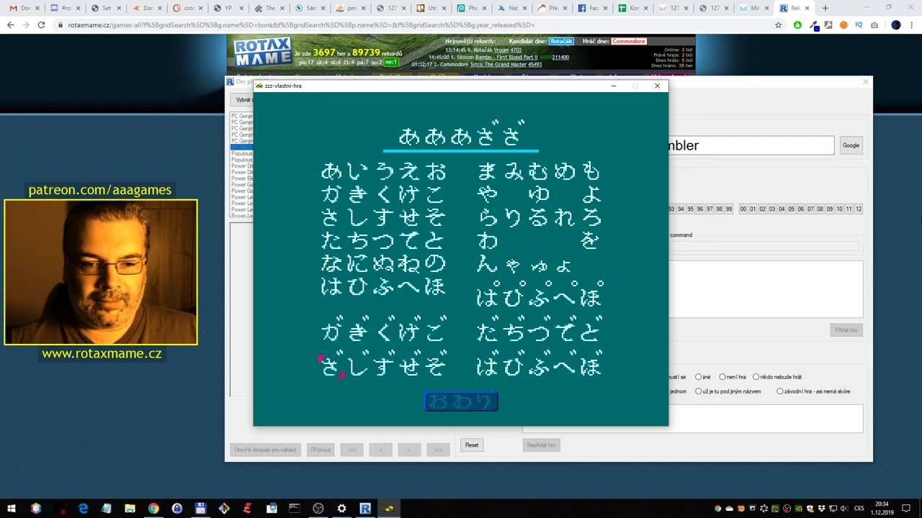
key(Down)
key(Return)
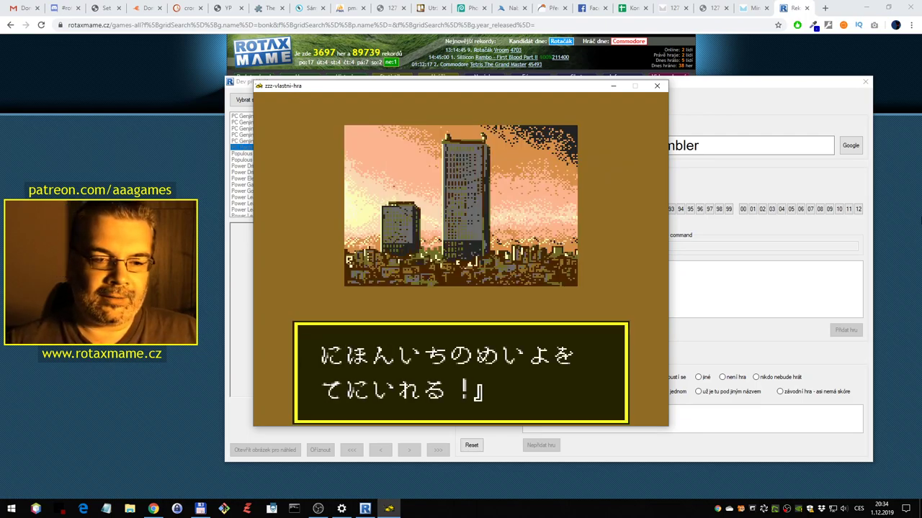
Skip the story text and choose START instead of PASSWORD to begin the game
key(Return)
key(Down)
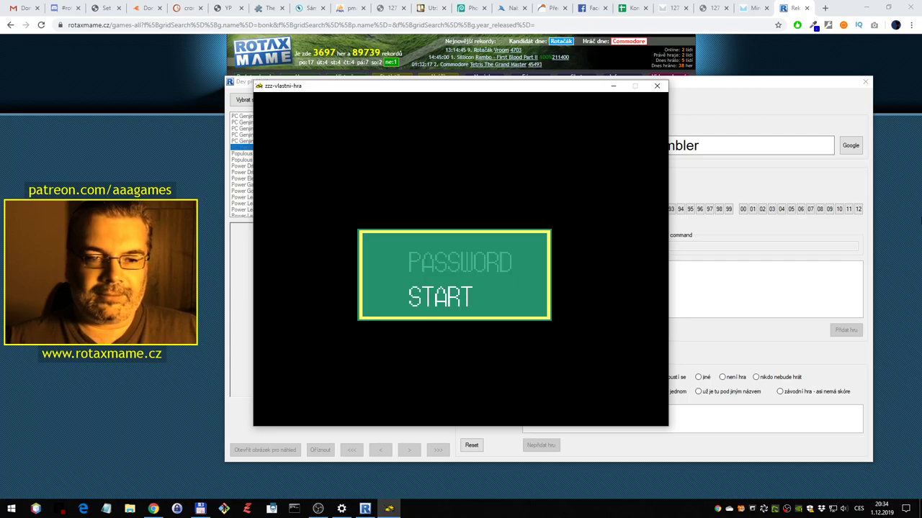
key(Return)
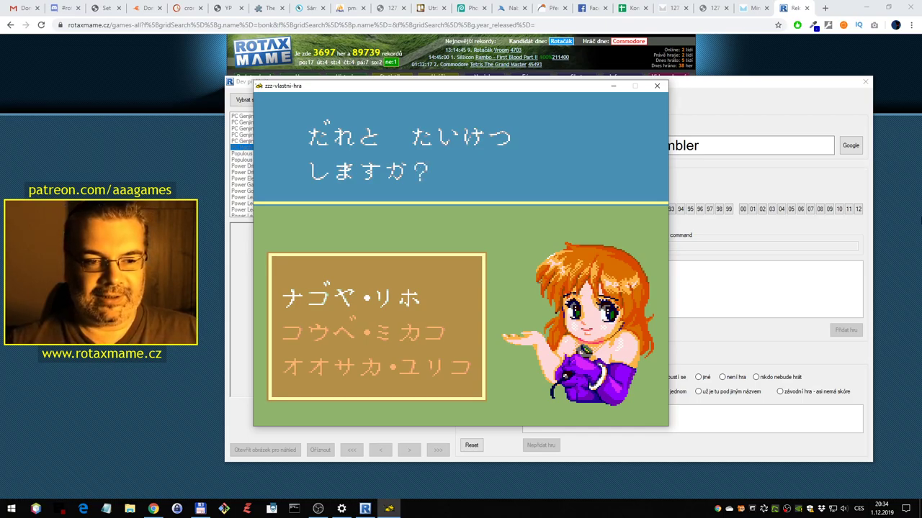
Go through the three opponents and pick the third one to play against
key(Down)
key(Down)
key(Up)
key(Down)
key(Up)
key(Up)
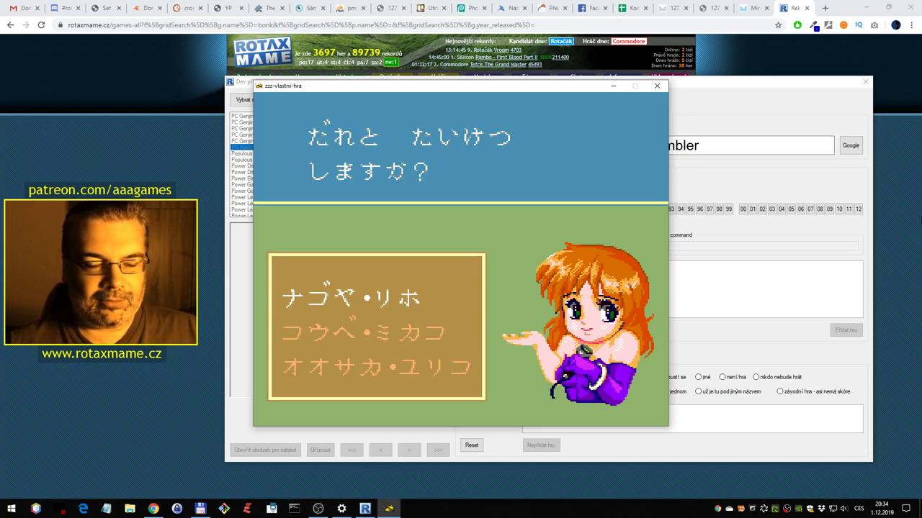
key(Down)
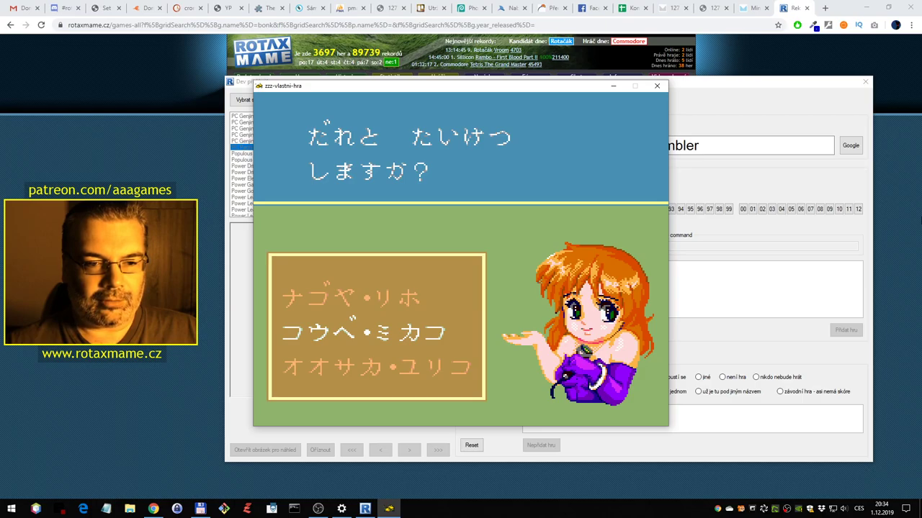
key(Down)
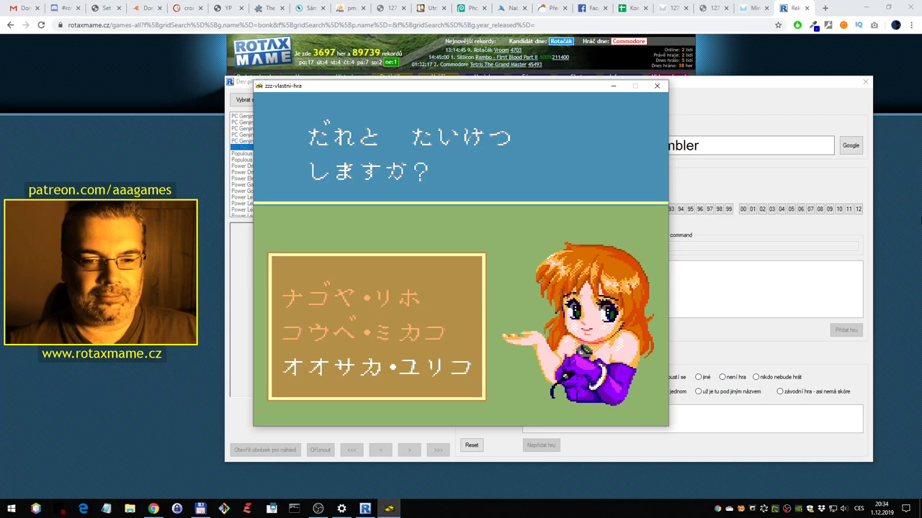
key(Return)
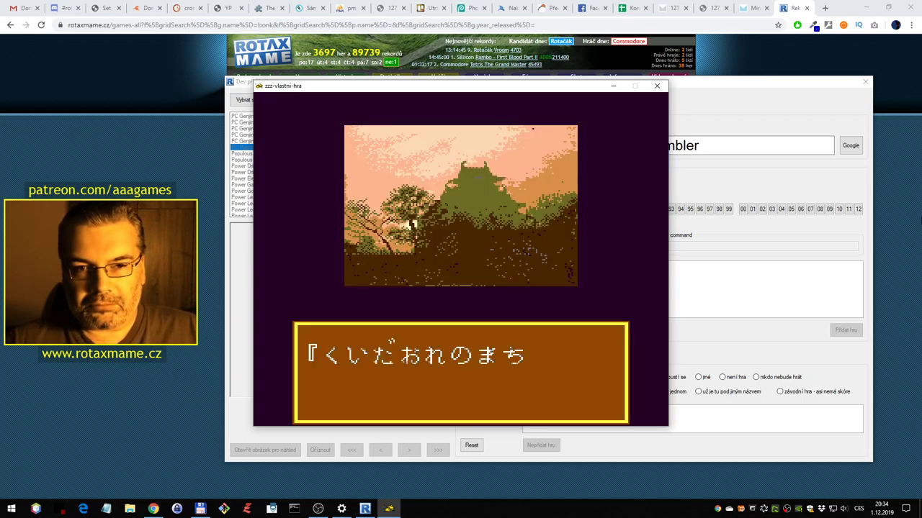
Advance through the opponent's introduction and choose the CONTINENTAL I slot machine
key(Return)
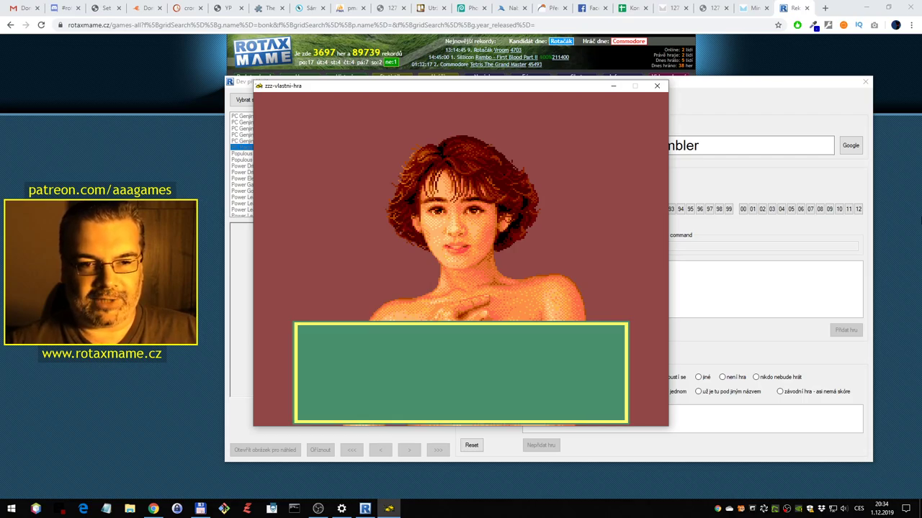
key(1)
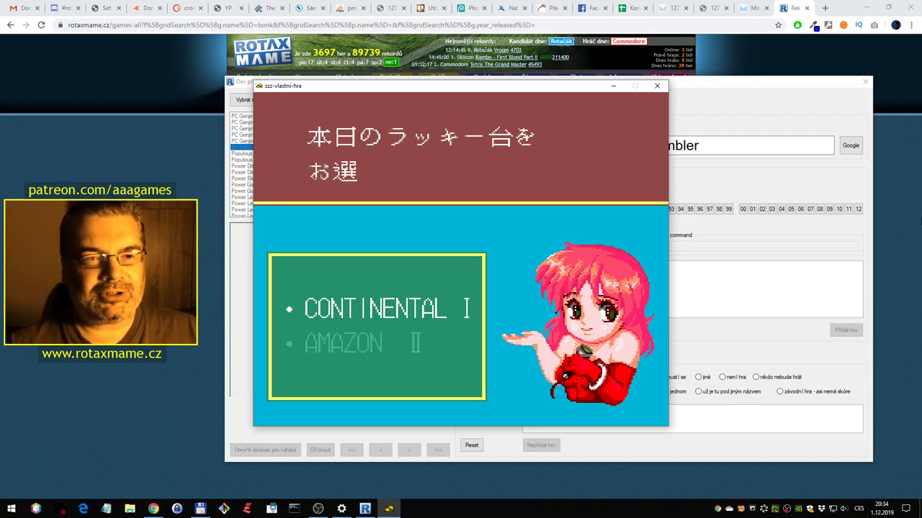
key(Return)
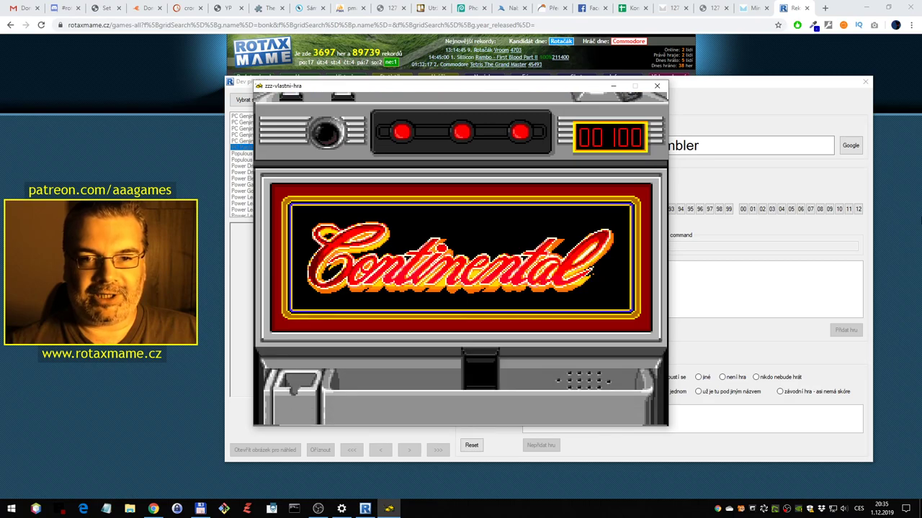
Quit PC Pachi-Slot Idol Gambler and reject it from the database with the reason "nerozumím jazyku"
key(Escape)
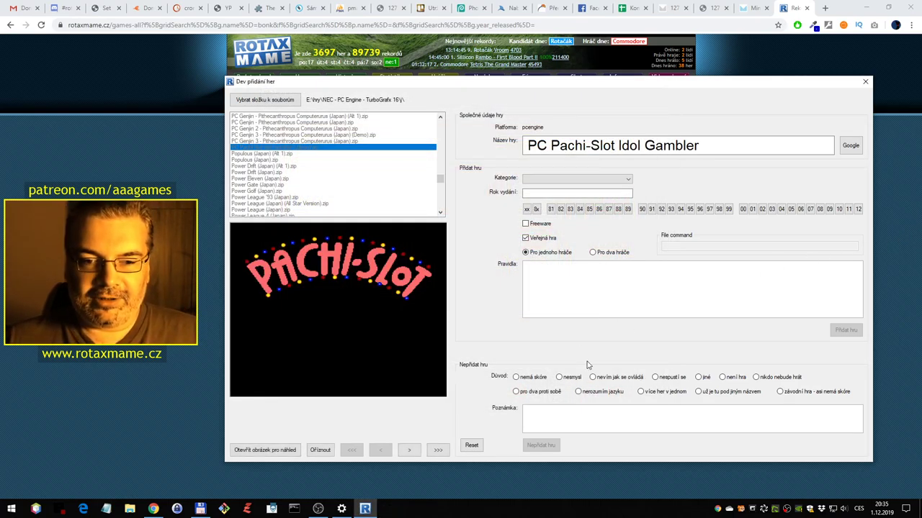
click(594, 393)
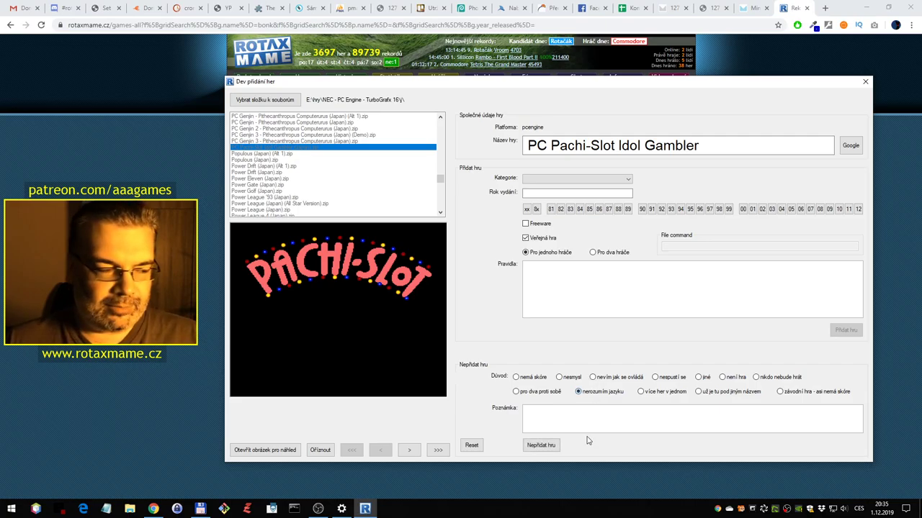
click(540, 445)
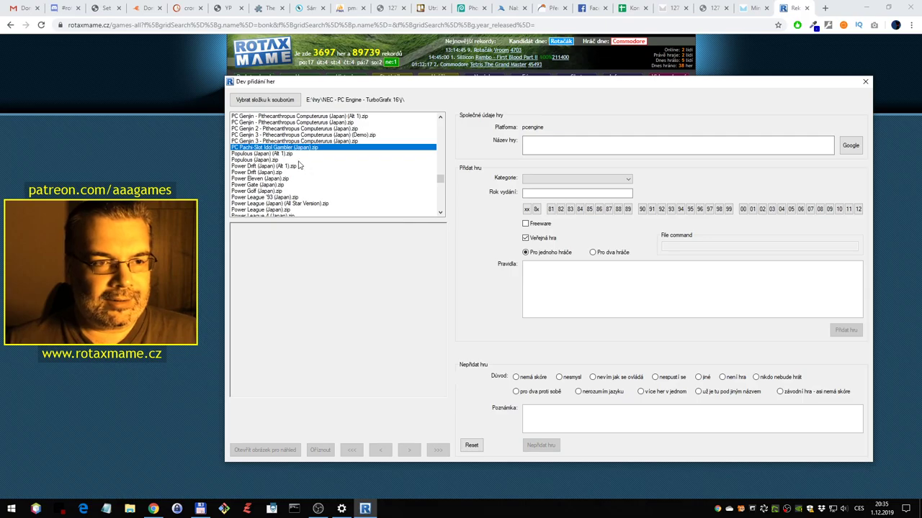
Launch Populous (Japan) and start a game on the GENESIS world
click(287, 160)
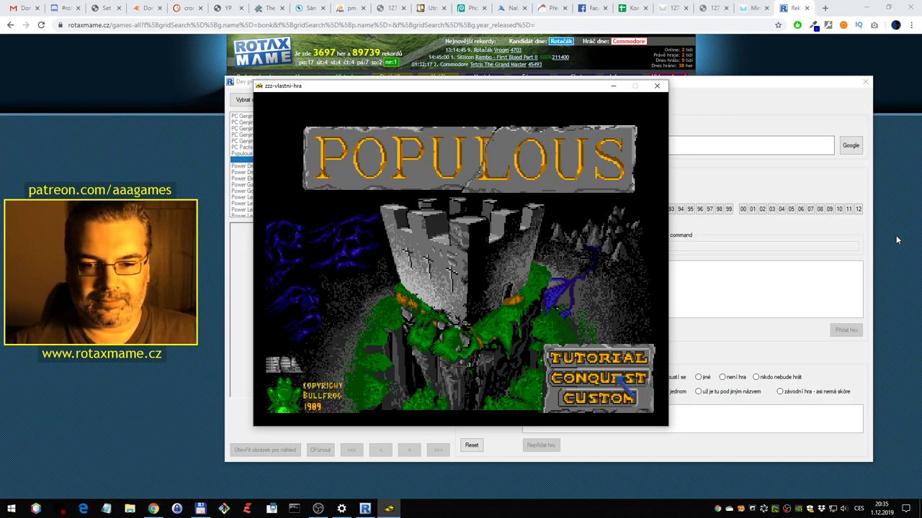
click(618, 356)
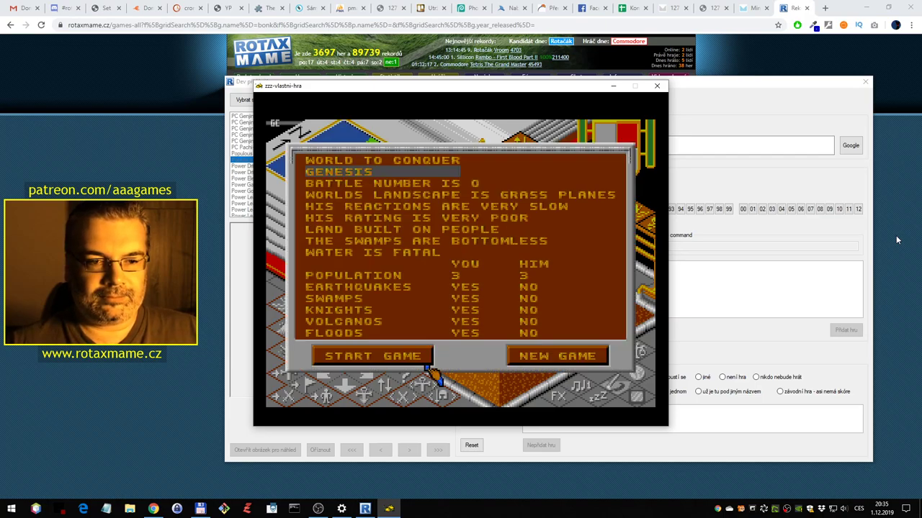
key(Return)
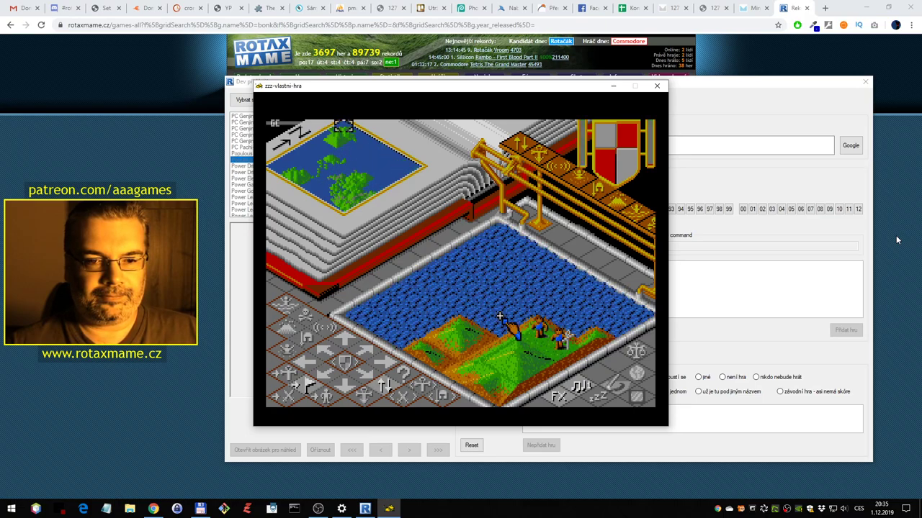
Find the settlers' huts in the Genesis landscape and reshape the ground beside the upper hut
key(Down)
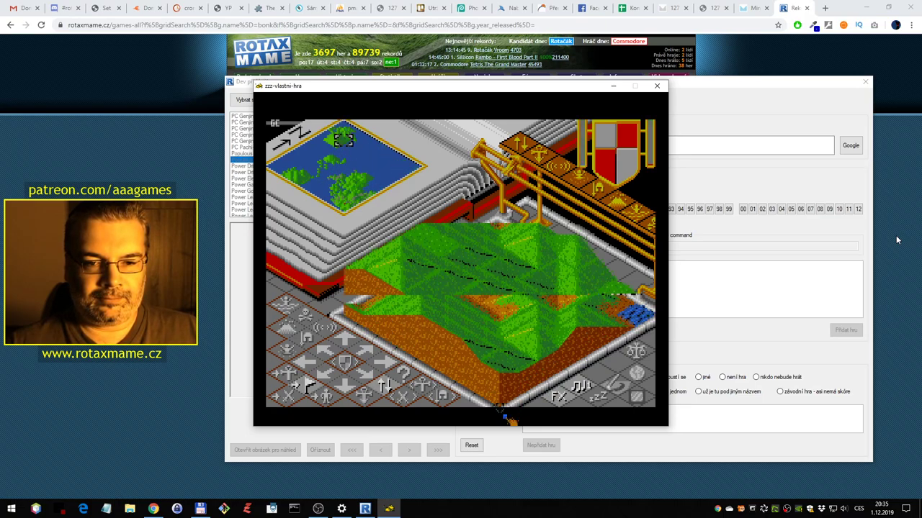
key(Up)
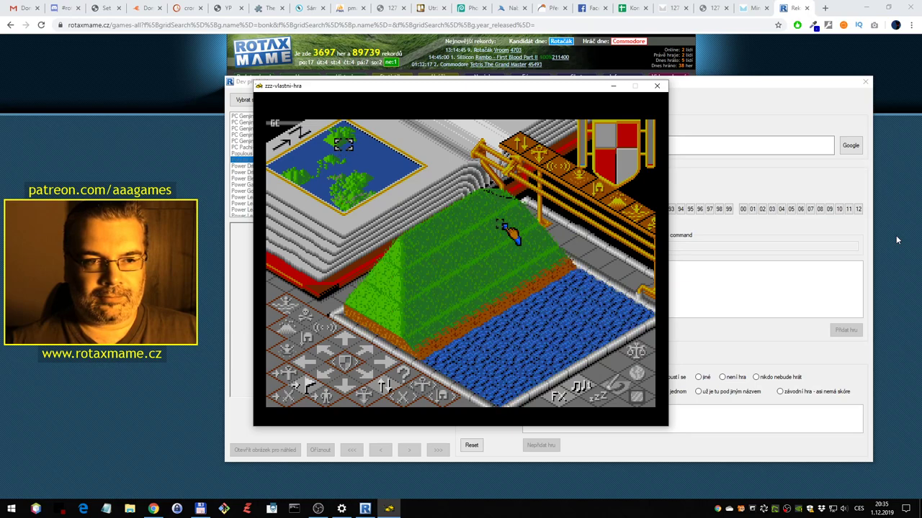
key(Up)
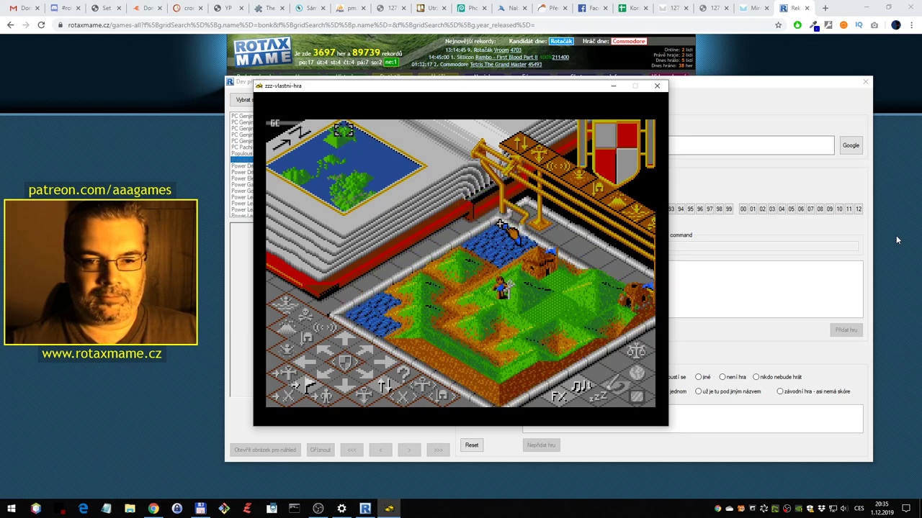
key(Down)
key(Right)
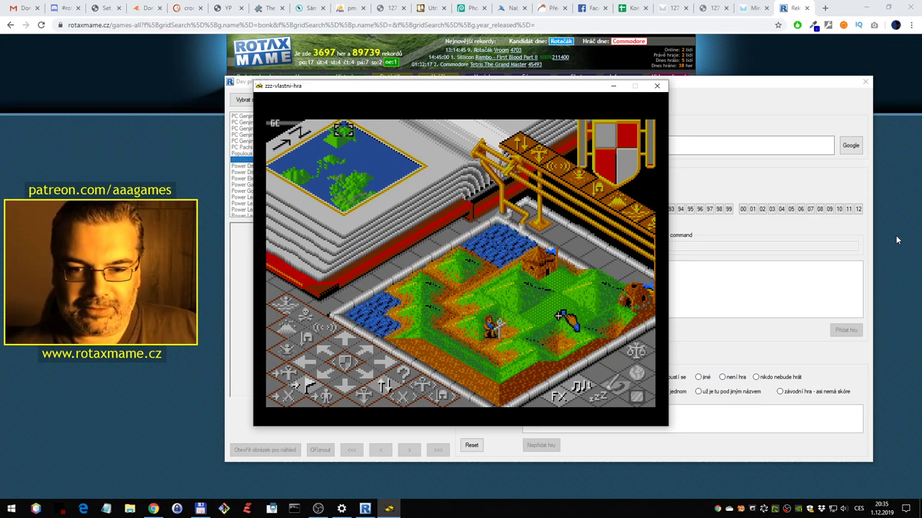
key(alt)
key(Down)
key(Left)
key(Down)
key(Up)
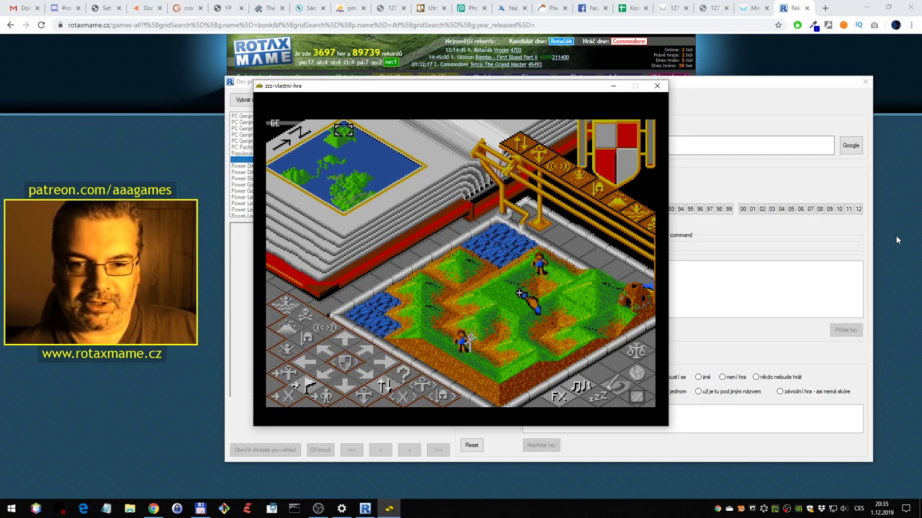
Lower a patch near the island's centre to water level, and raise it again into level green ground
key(alt)
key(Down)
key(Right)
key(Up)
key(alt)
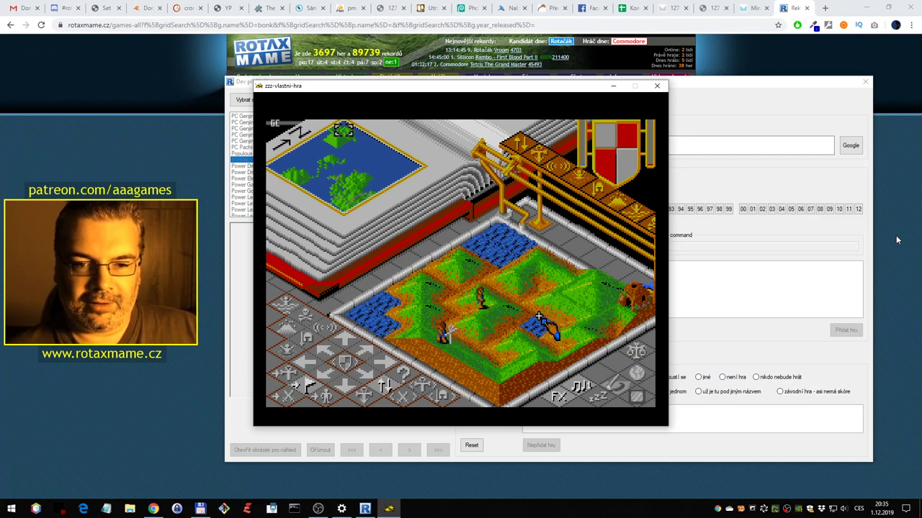
key(Up)
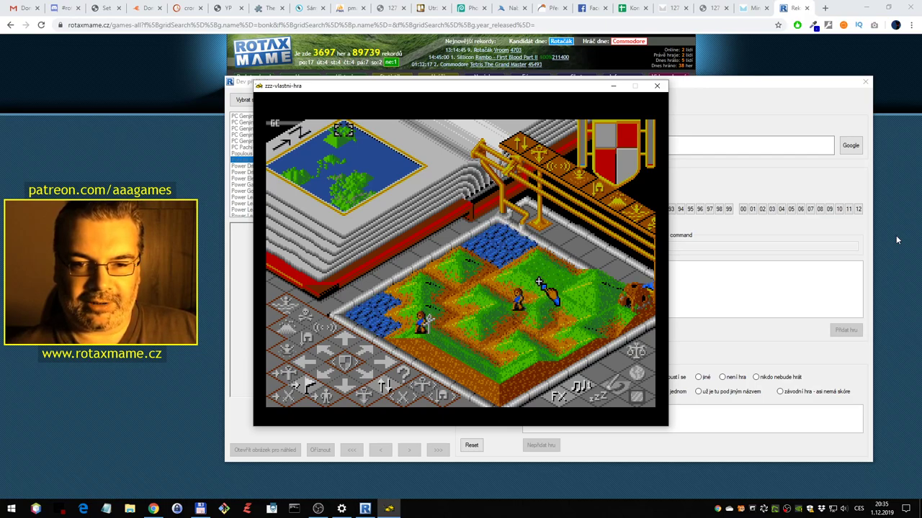
key(Up)
key(Left)
key(Down)
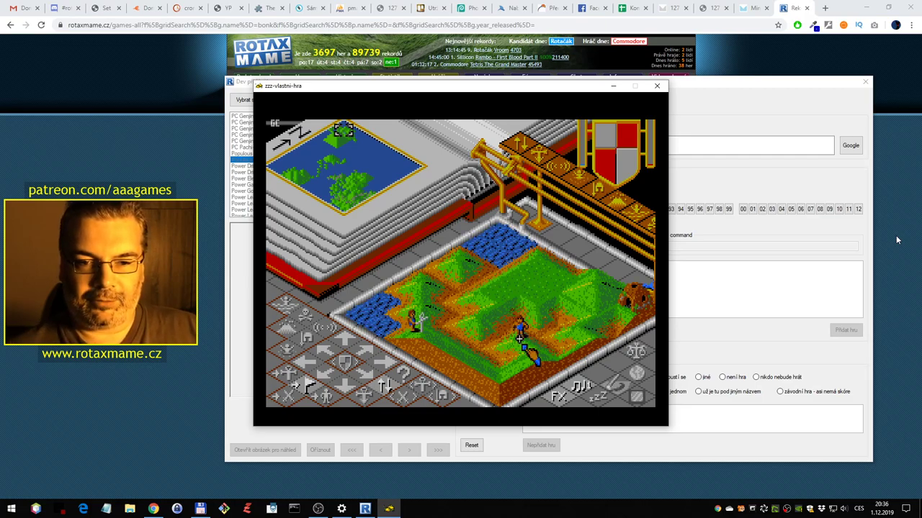
Raise the ground around the upper hill to build up higher terrain near the island's centre
key(Up)
key(Right)
key(ctrl)
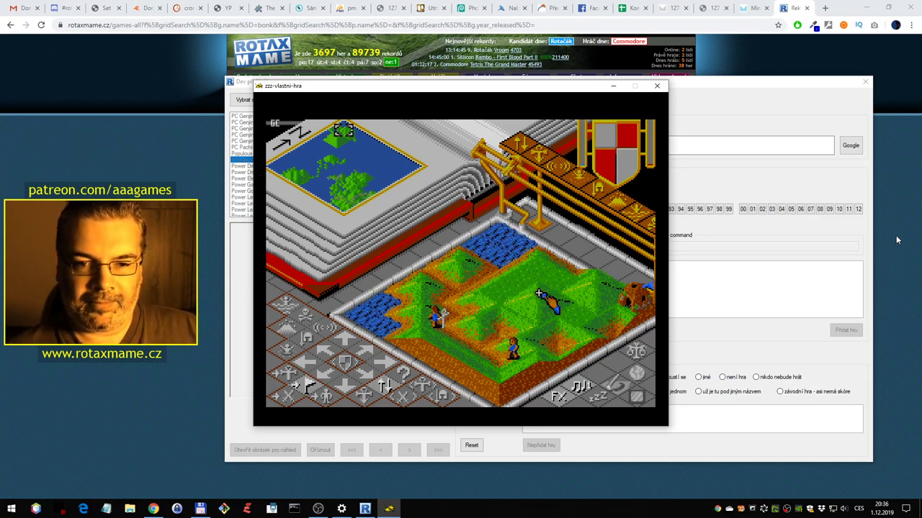
key(Left)
key(Up)
key(ctrl)
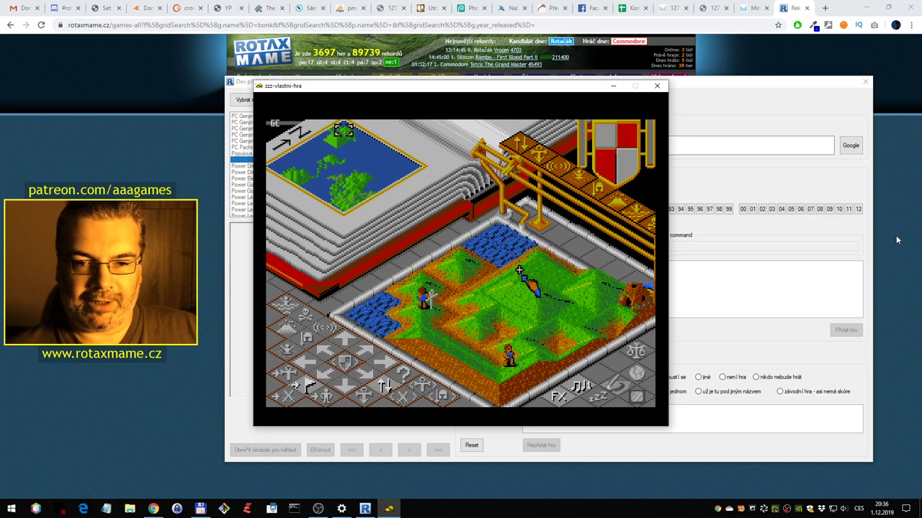
key(ctrl)
key(Right)
key(Up)
key(Down)
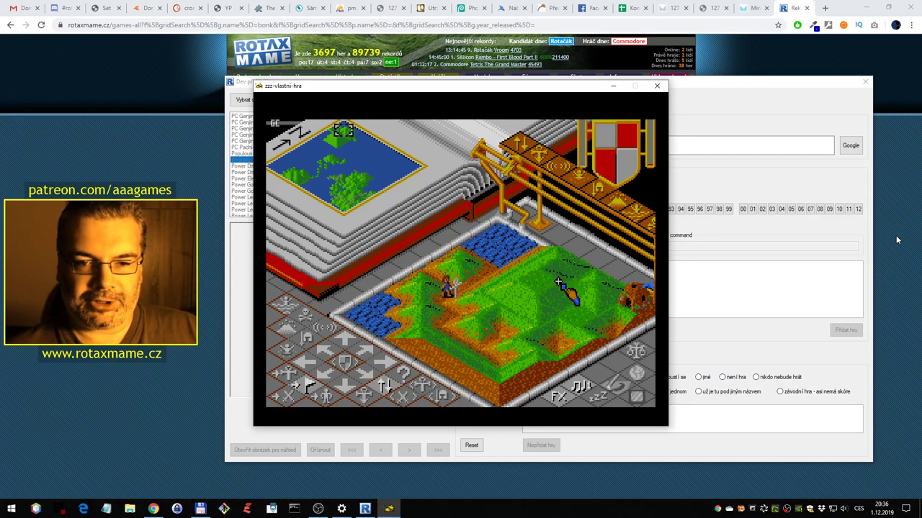
Raise and level the slopes on the near and right sides of the hill into a wide flat plateau
key(Right)
key(Right)
key(Up)
key(Left)
key(Up)
key(Down)
key(ctrl)
key(Left)
key(ctrl)
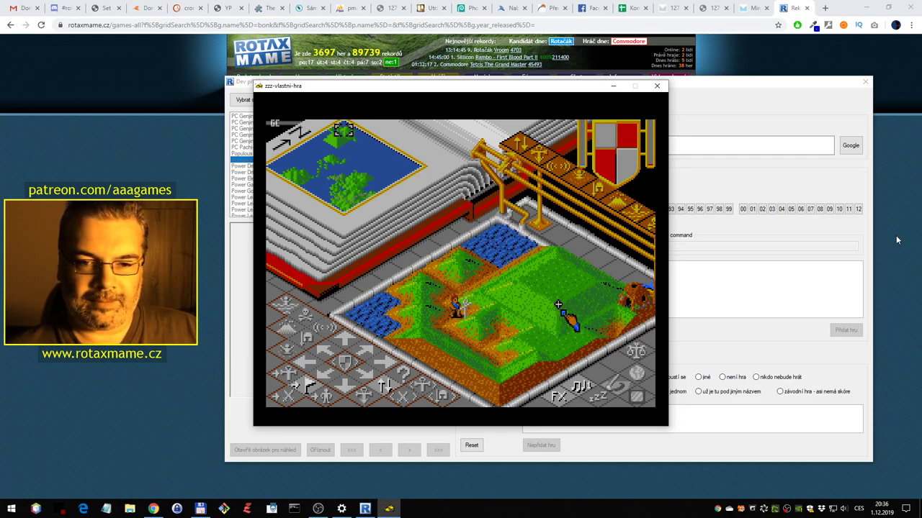
key(Left)
key(Down)
key(Down)
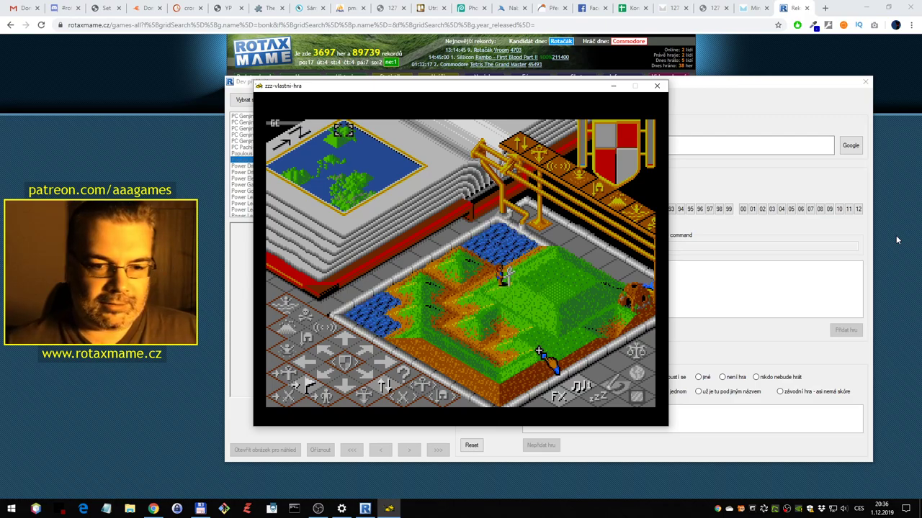
Look over the command icons on the Populous control board and switch to the query shield mode
key(alt)
key(Down)
key(Down)
key(Down)
key(Down)
key(Down)
key(Down)
key(Right)
key(Right)
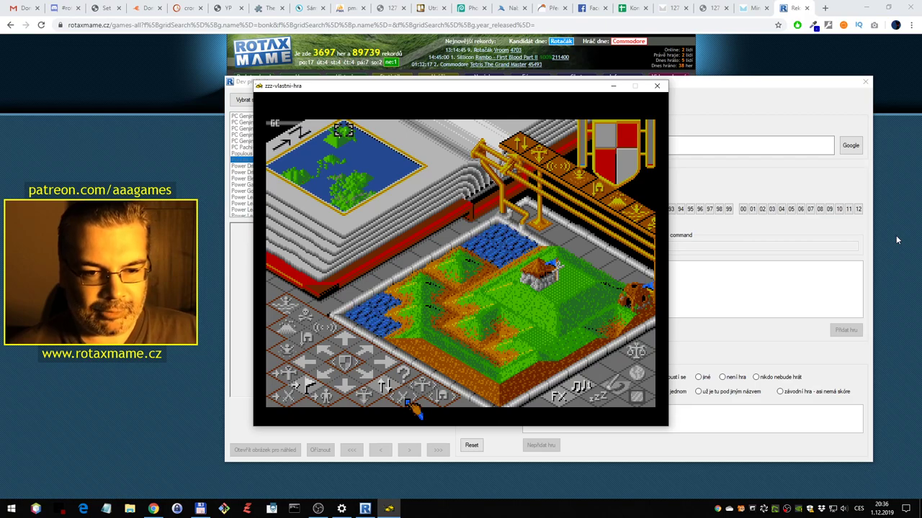
key(Right)
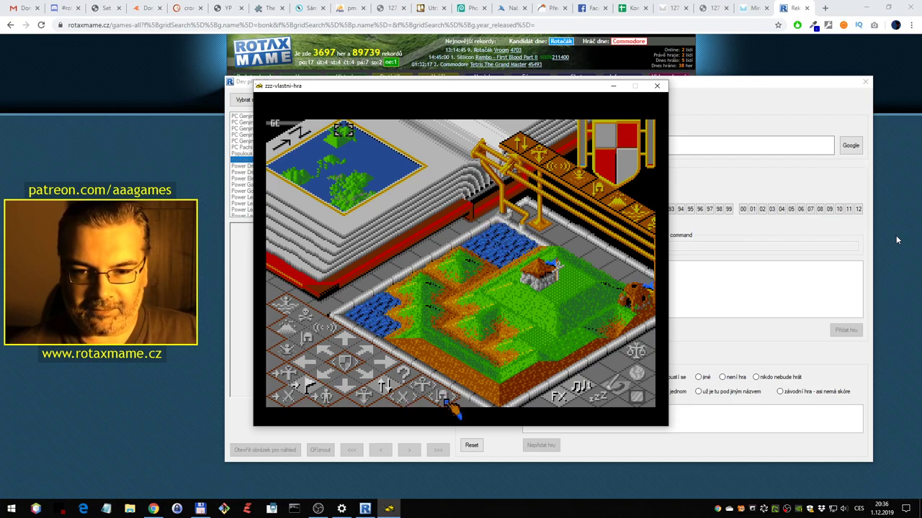
key(Up)
key(Up)
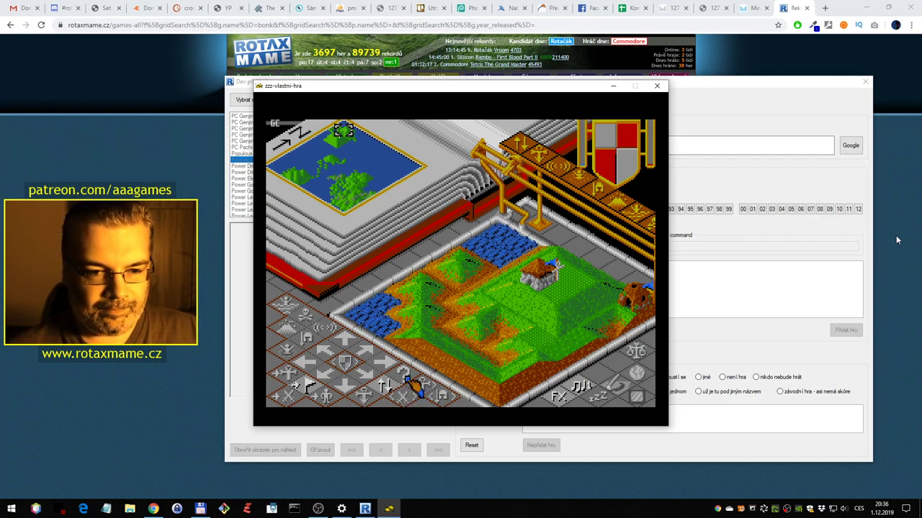
key(Left)
key(Right)
key(ctrl)
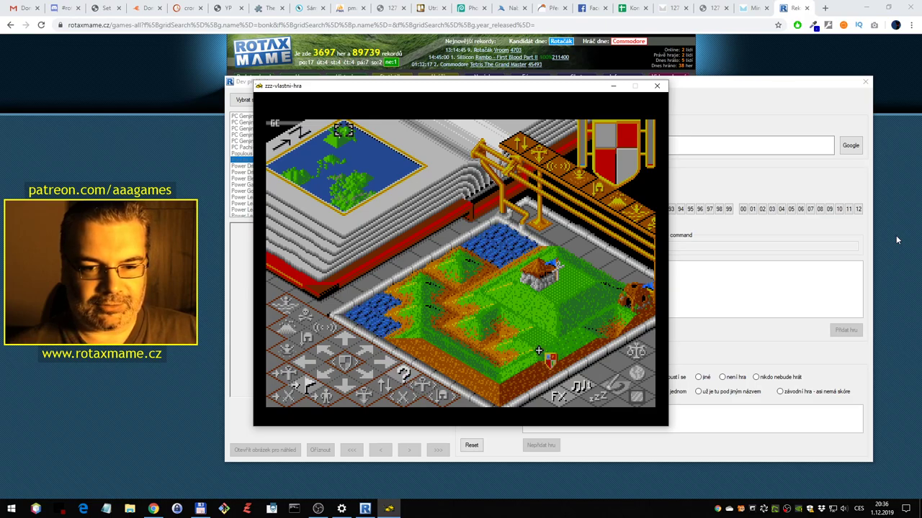
Return to the raise-and-lower land mode, quit Populous and clear the game entry form
key(Left)
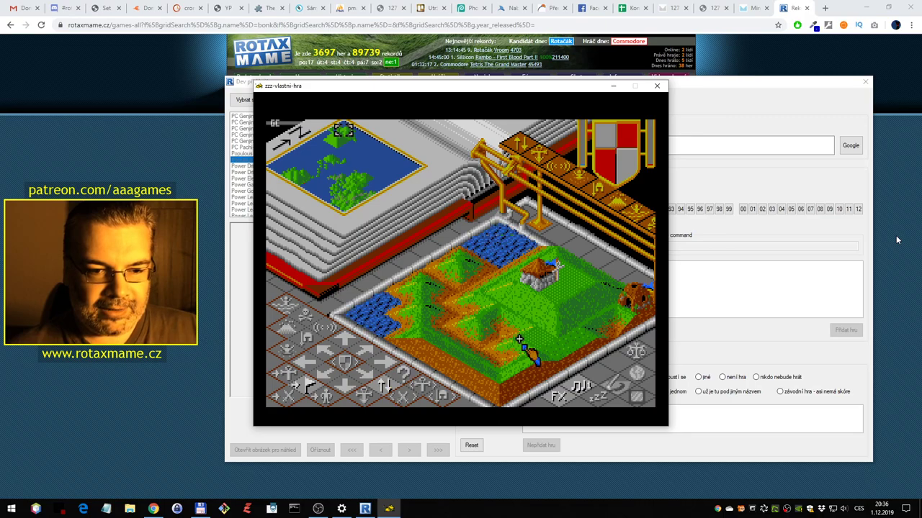
key(alt)
key(Left)
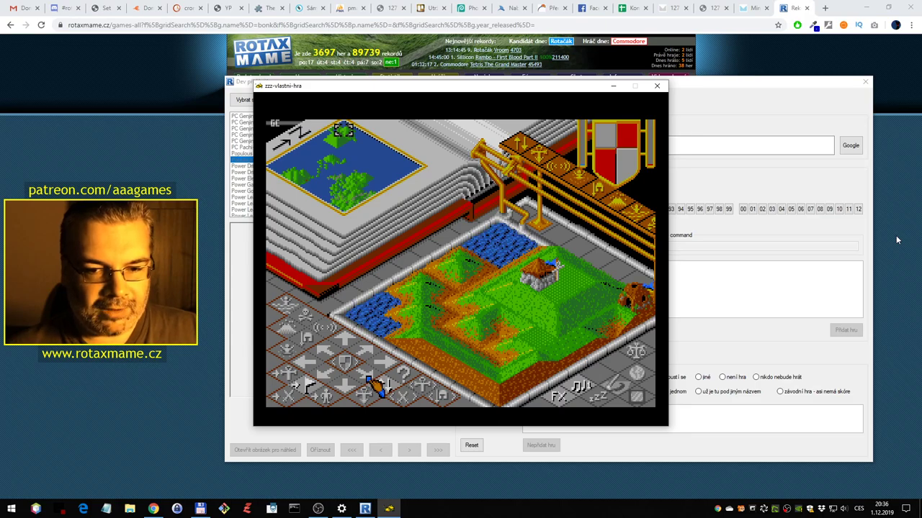
key(Escape)
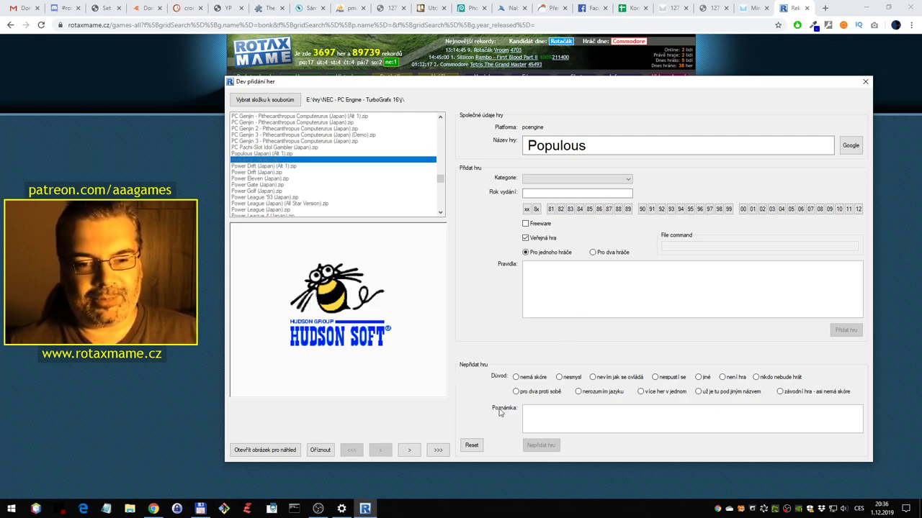
click(472, 446)
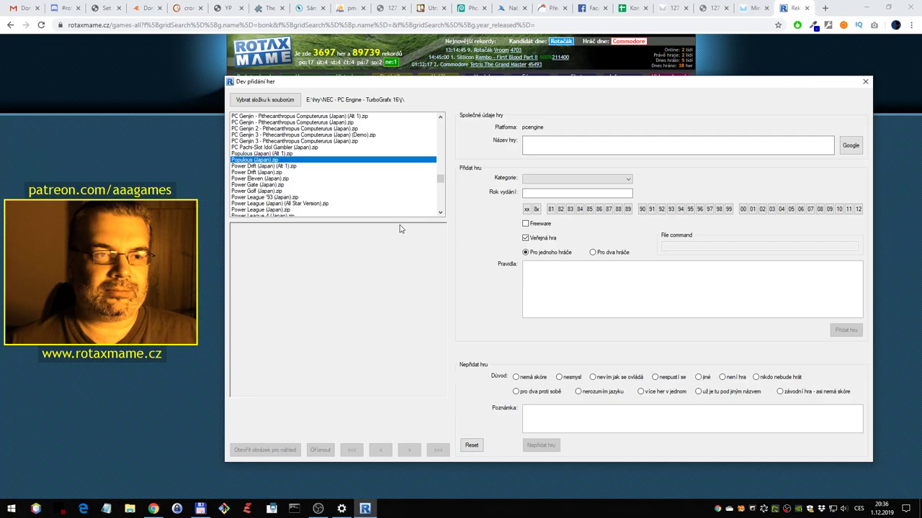
Search the website's list of all games and its list of not-added games for "populous"
click(887, 49)
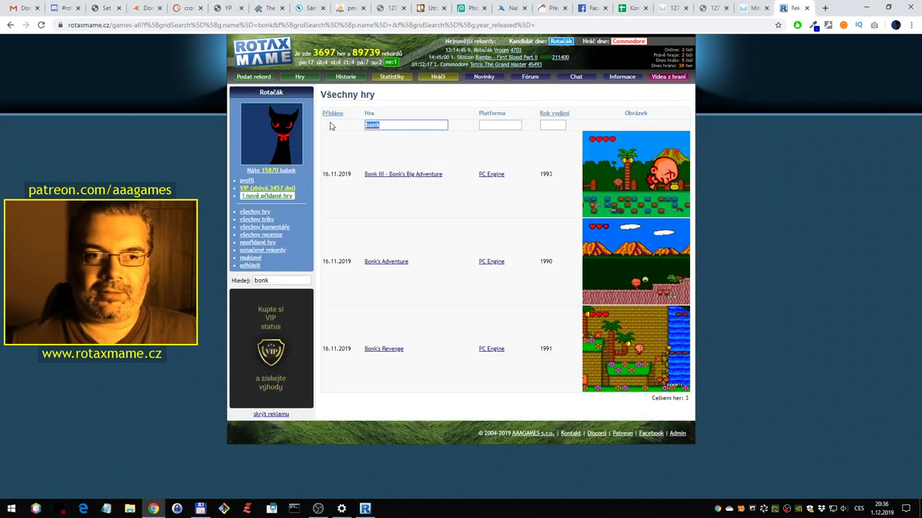
text(populous)
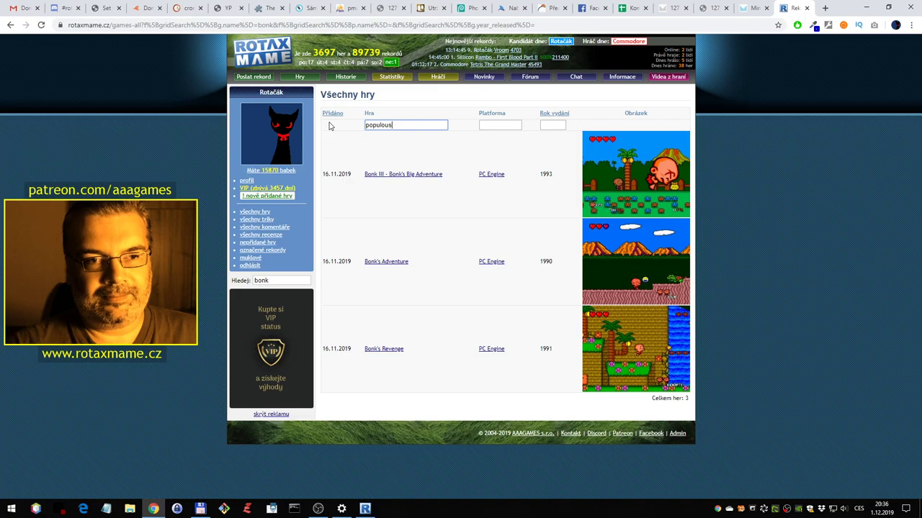
key(Return)
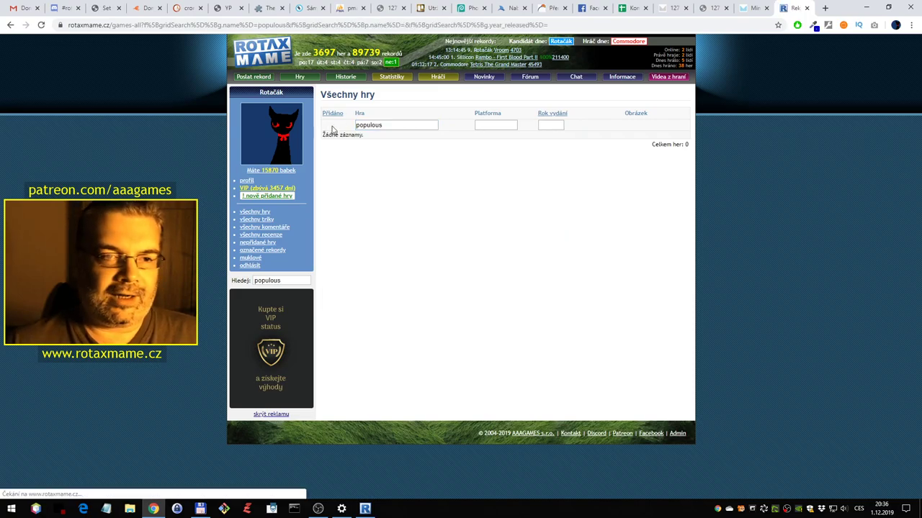
click(264, 246)
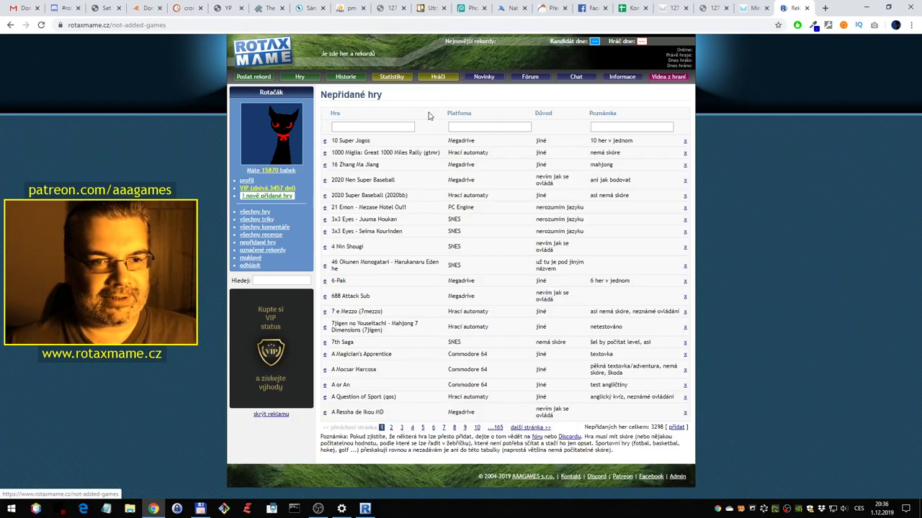
click(385, 130)
text(populous)
key(Return)
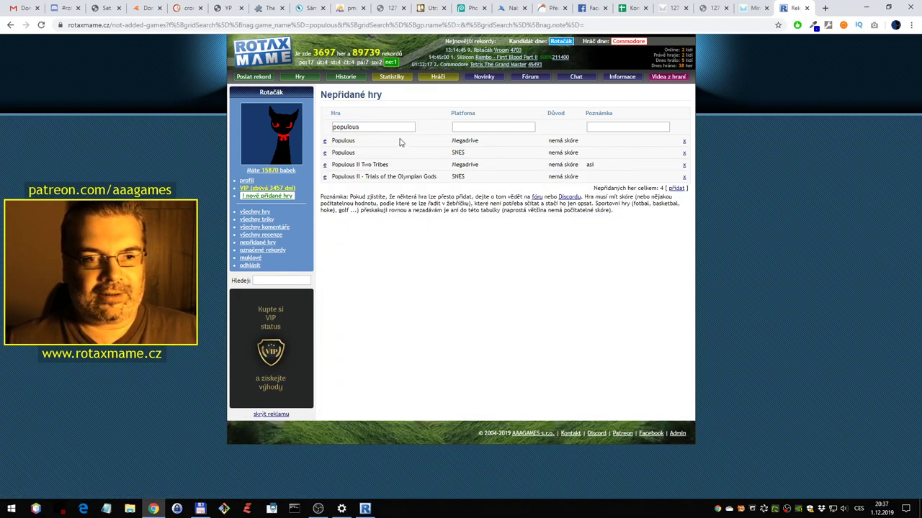
Load Populous (Japan).zip again in the game-adding window and reject it with the reason "nemá skóre"
click(368, 500)
double_click(290, 161)
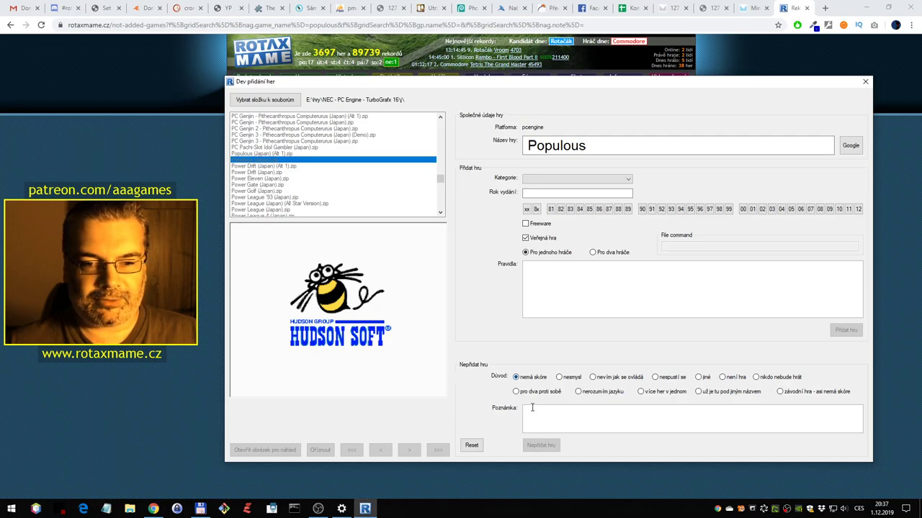
click(472, 445)
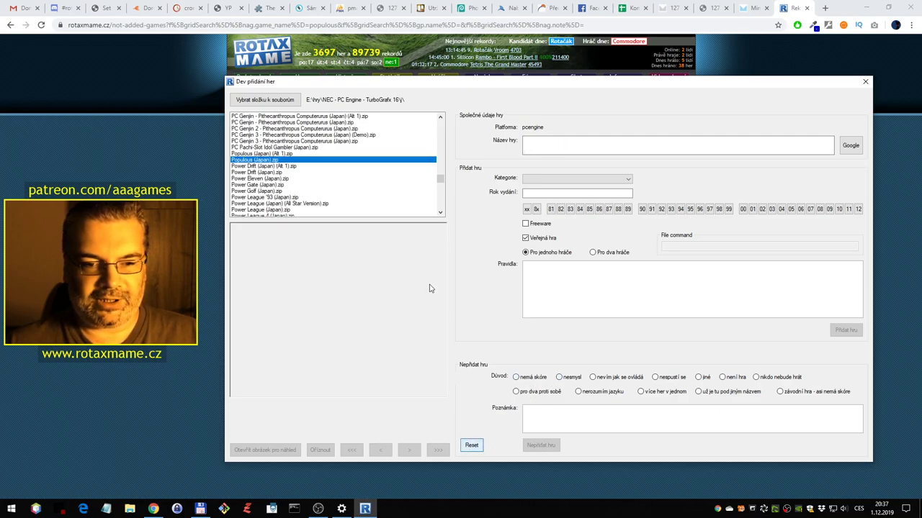
double_click(382, 161)
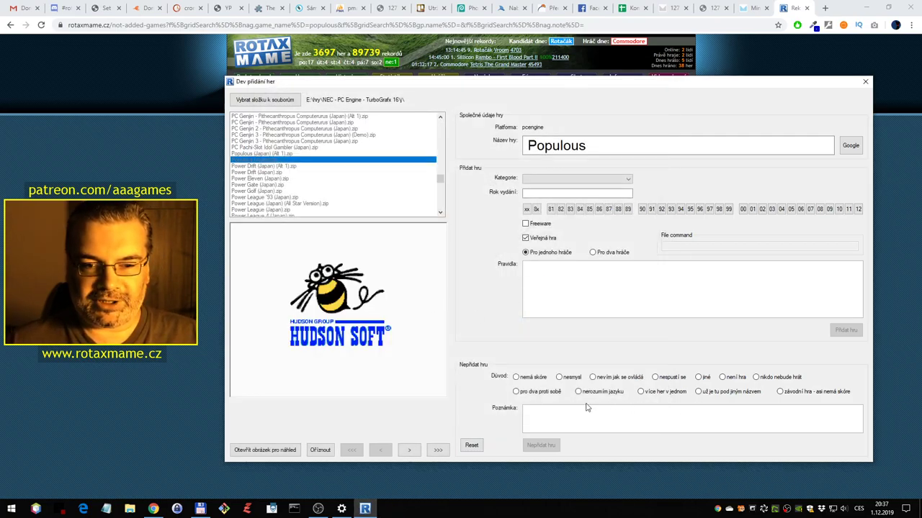
click(540, 445)
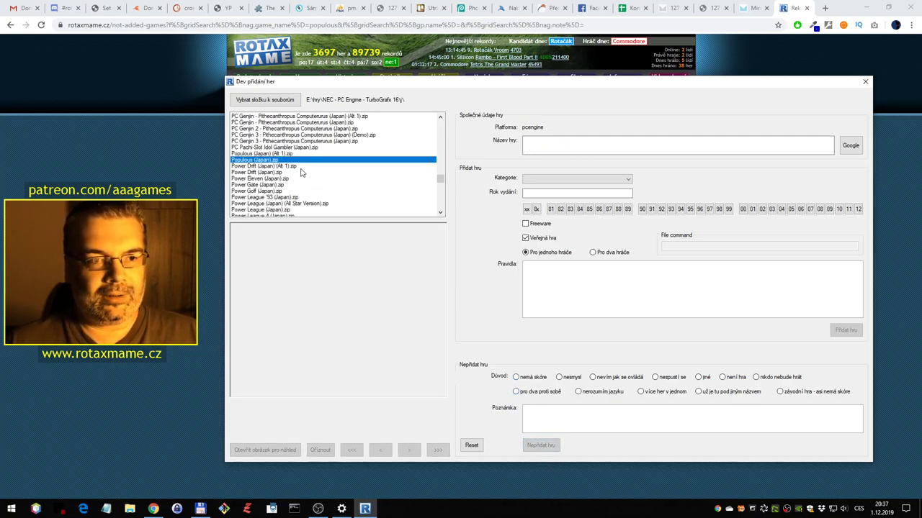
Launch Power Drift (Japan).zip, choose a driver, race until the game is over and quit the emulator
click(302, 166)
click(303, 173)
scroll(295, 152, down, 2)
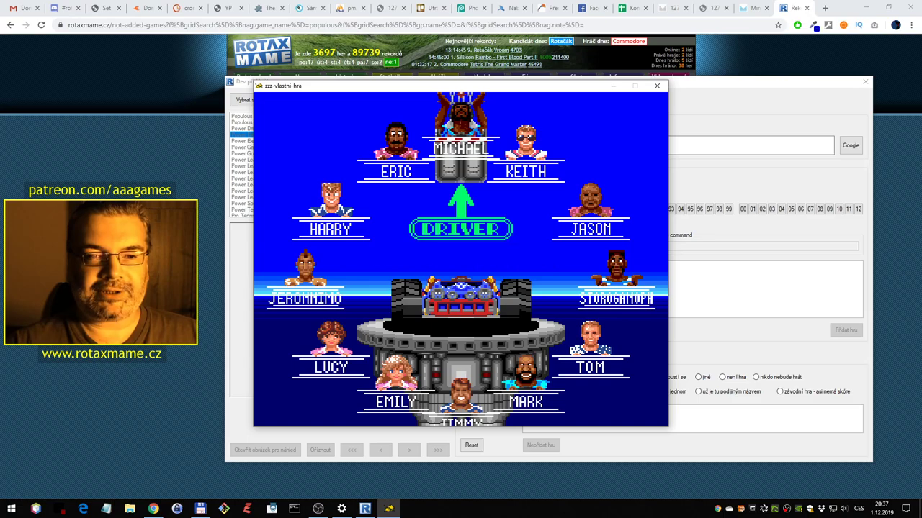
key(ctrl)
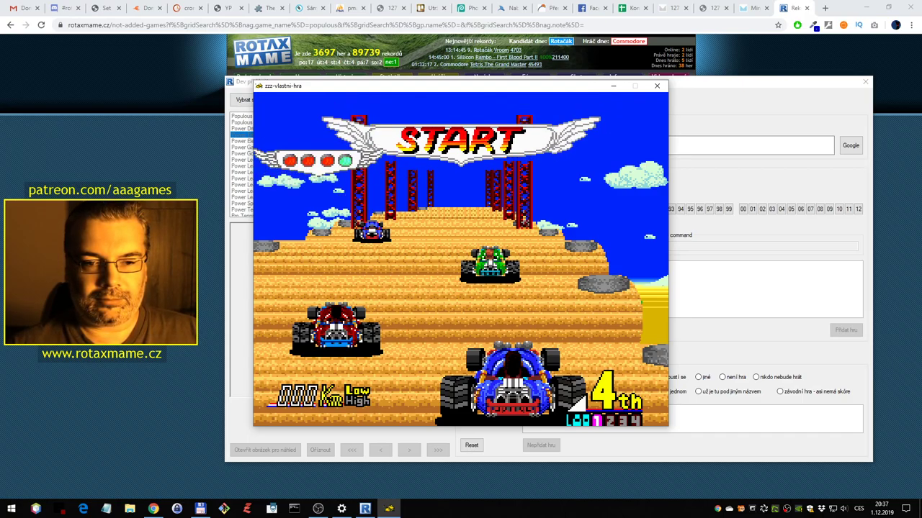
key(ctrl)
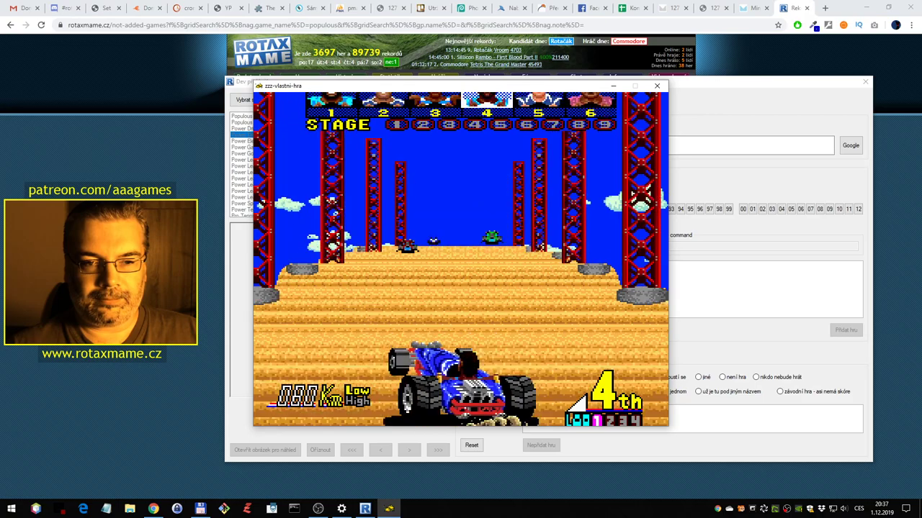
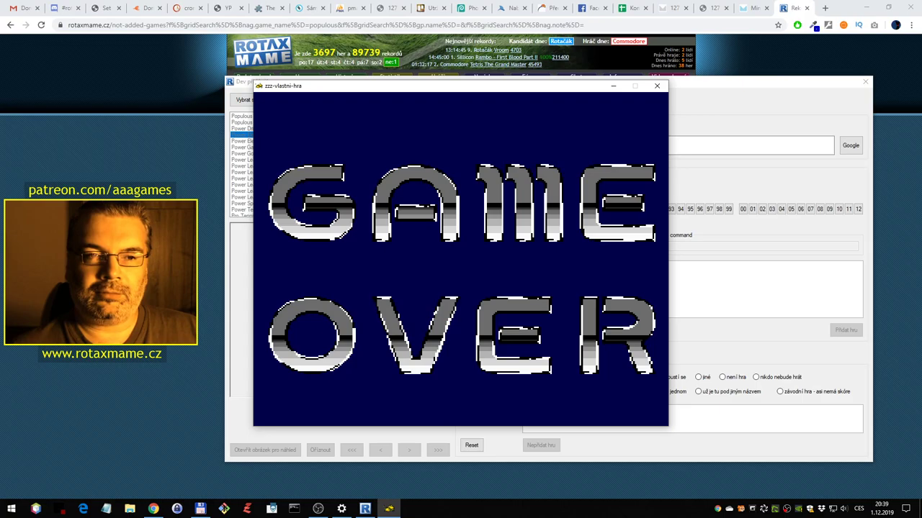
key(Escape)
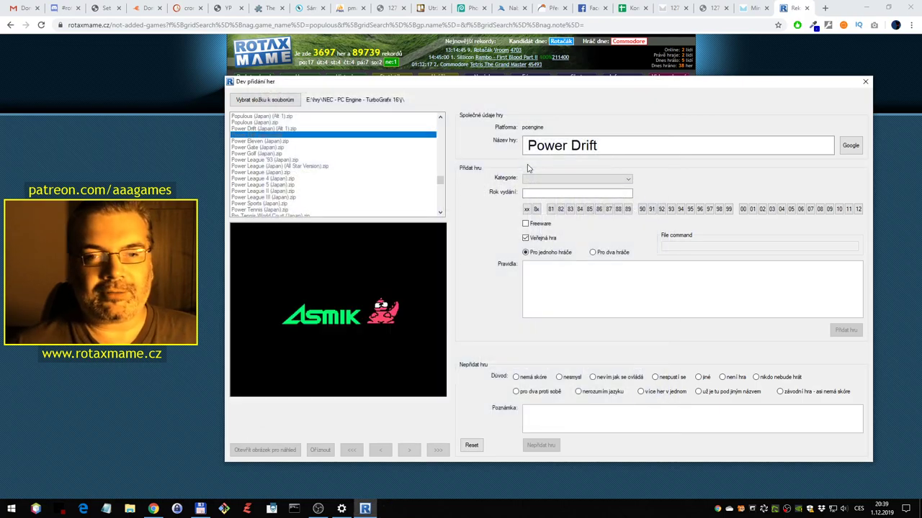
Add Power Drift to the database with category Závodní, release year 1988 and a race screenshot as its preview
click(541, 178)
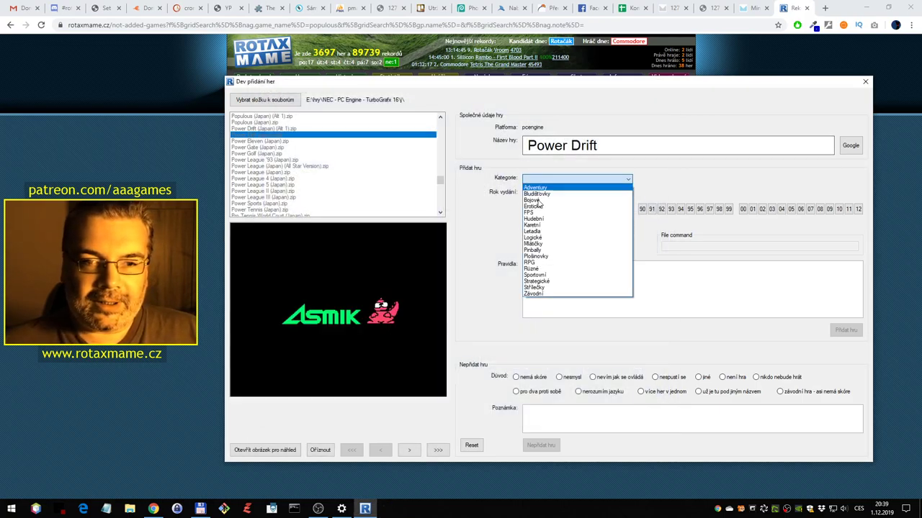
click(545, 294)
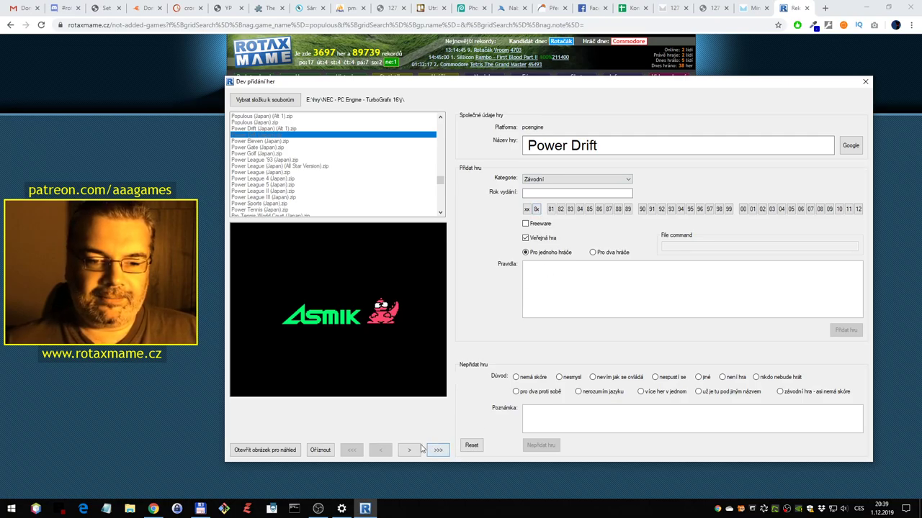
click(409, 450)
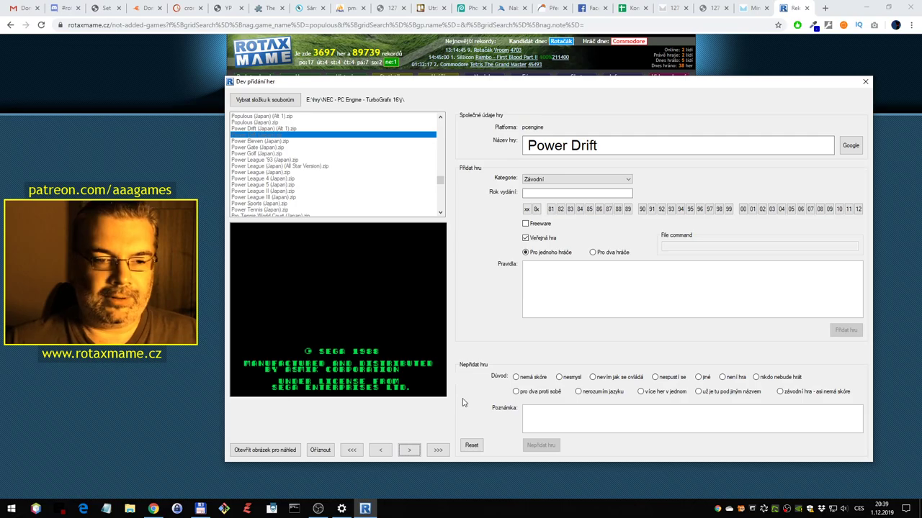
click(618, 209)
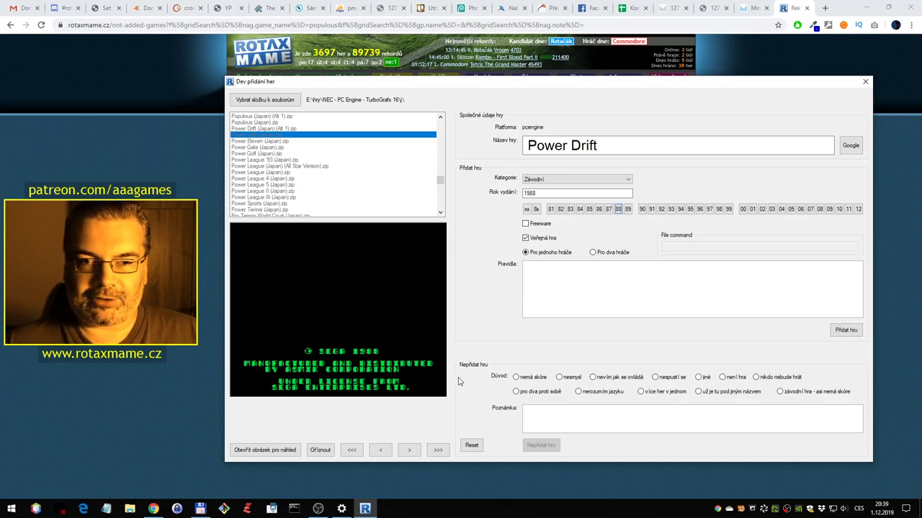
click(431, 452)
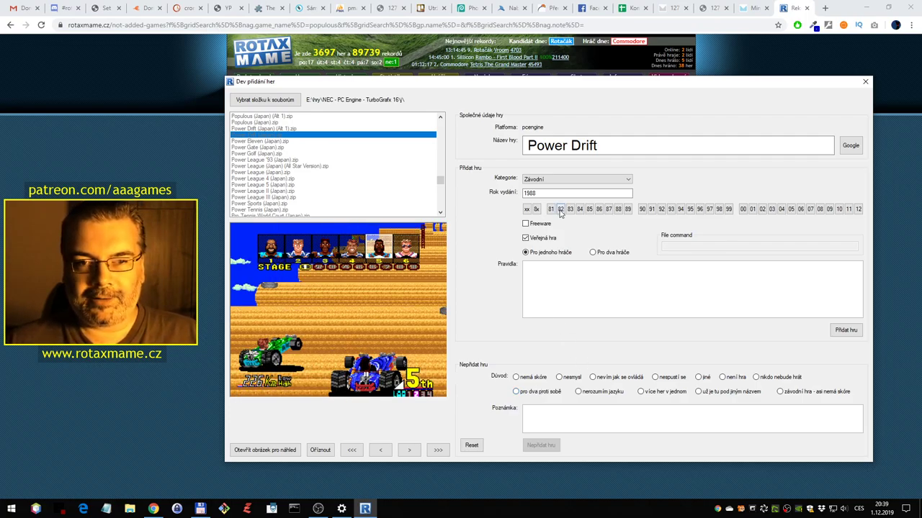
click(837, 330)
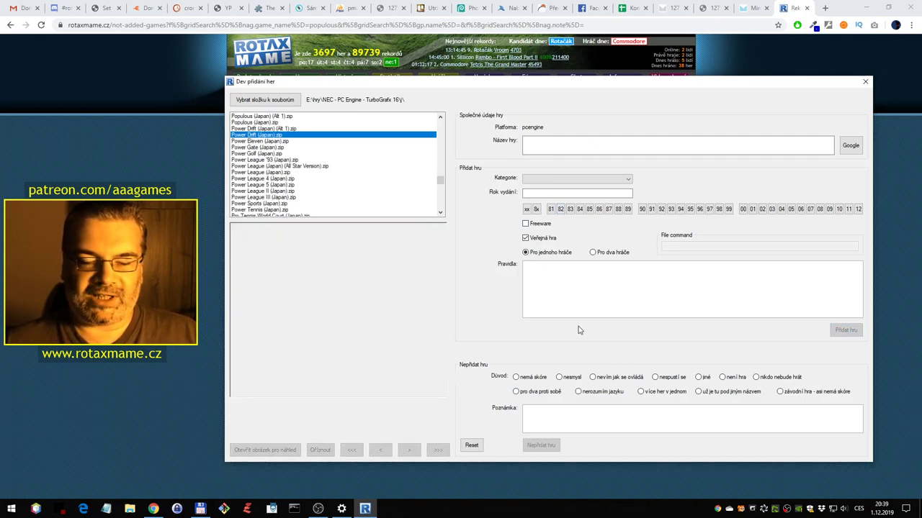
click(559, 178)
click(558, 178)
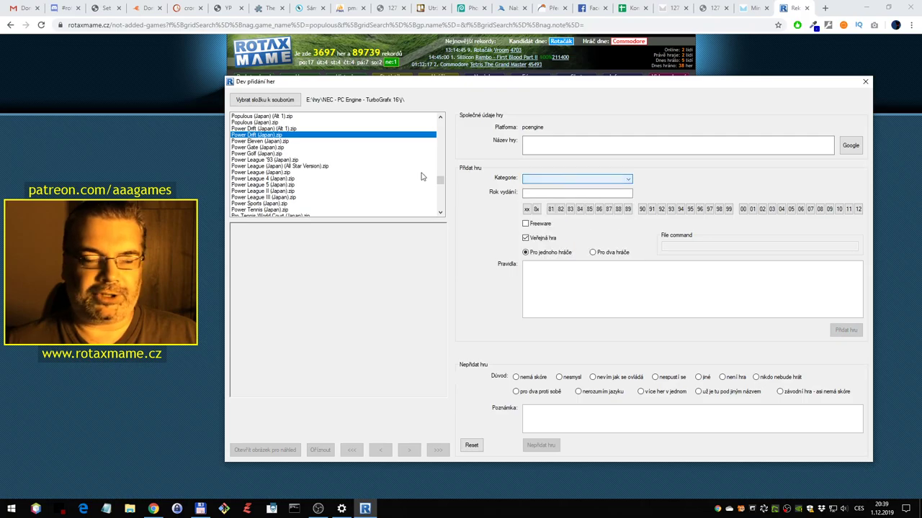
Launch Power Eleven (Japan).zip, go through its game modes and enter the Hudson Cup
double_click(282, 142)
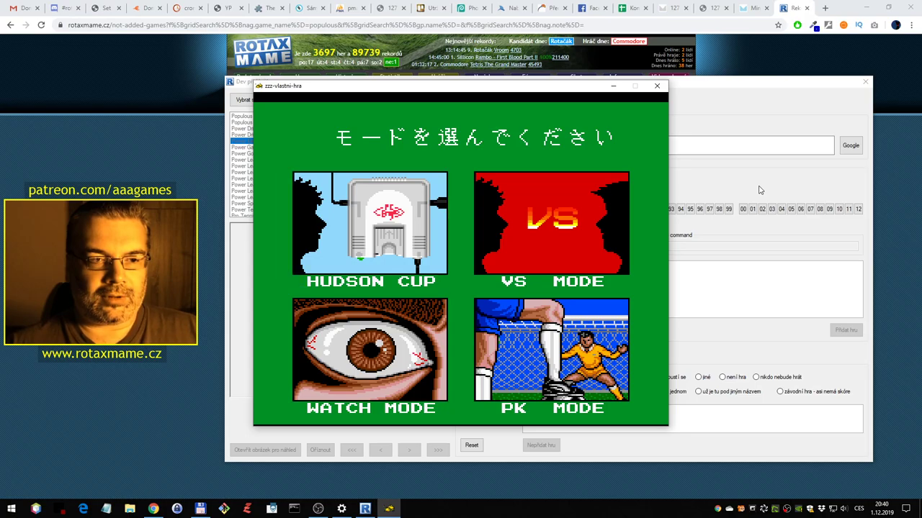
key(Right)
key(Down)
key(Left)
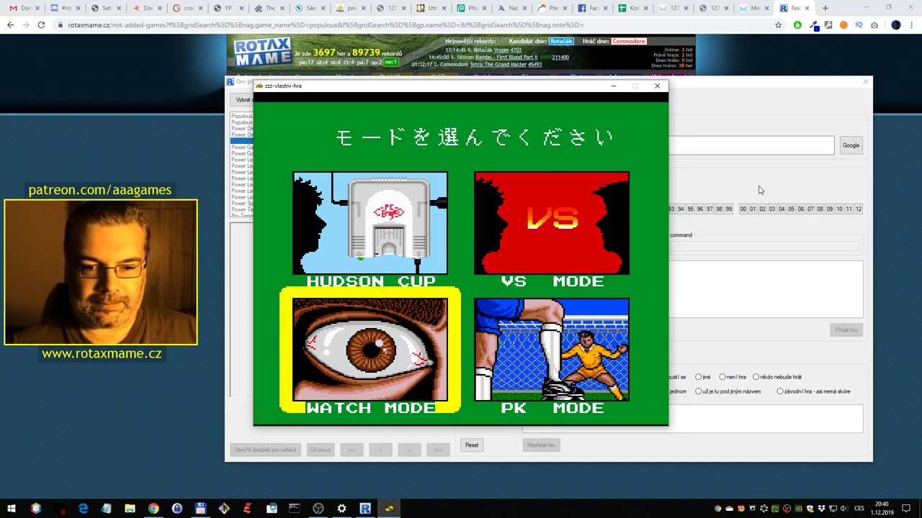
key(Right)
key(Up)
key(Left)
key(ctrl)
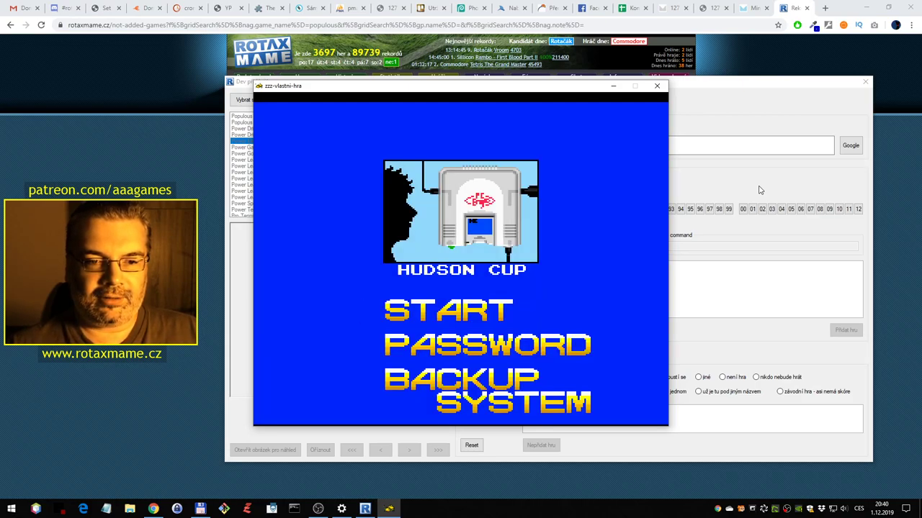
Start a new Hudson Cup with Argentina as player 1's team and proceed to the first match
key(Return)
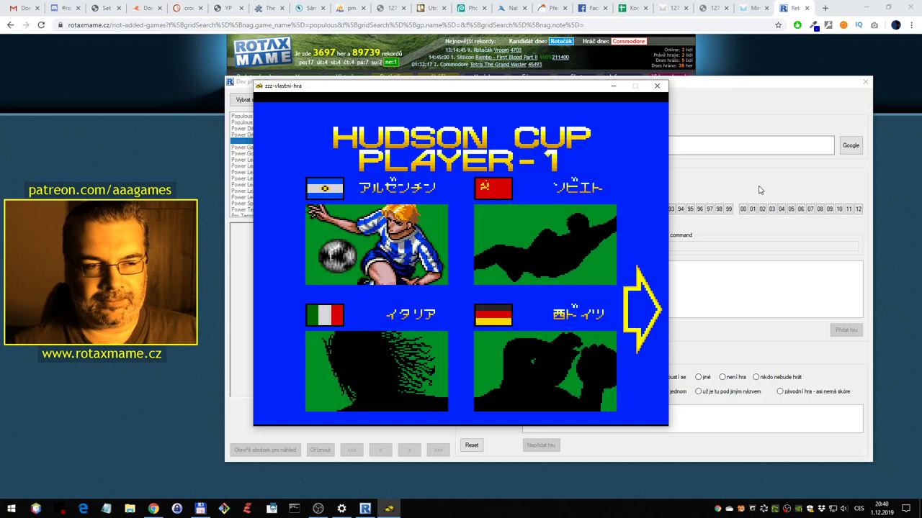
key(Return)
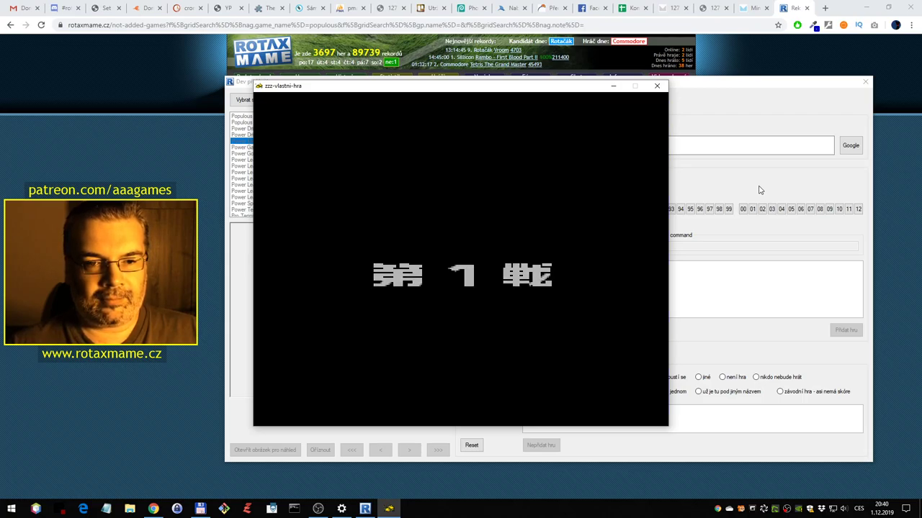
key(Return)
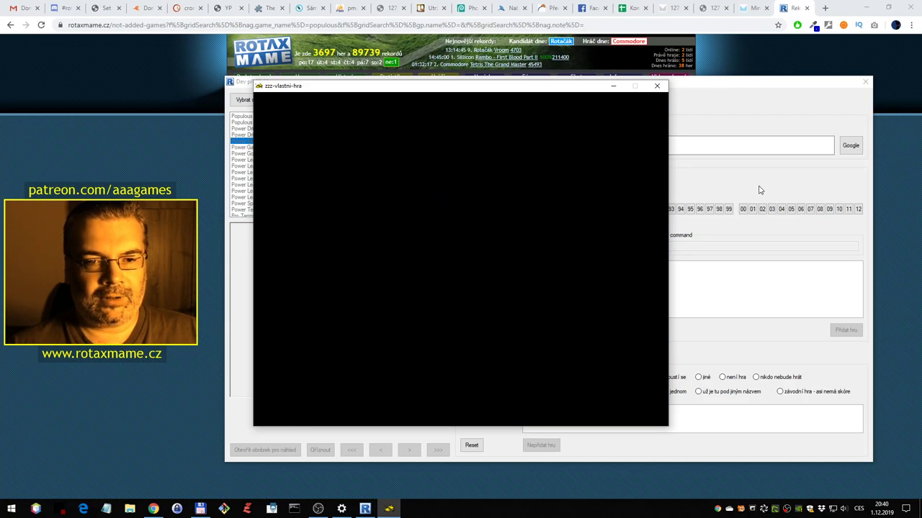
Play the opening of the match, quit the emulator and reject Power Eleven with the reason "nemá skóre" and the note "fotbal"
key(Return)
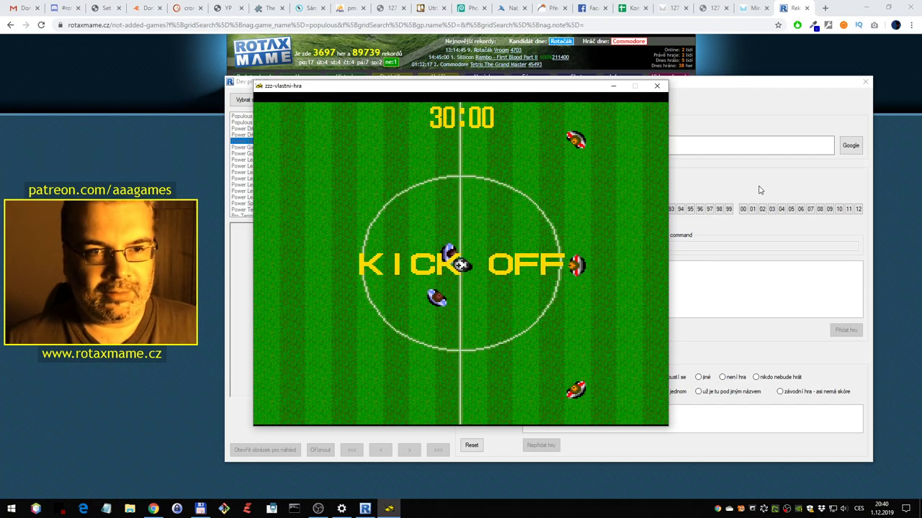
key(Left)
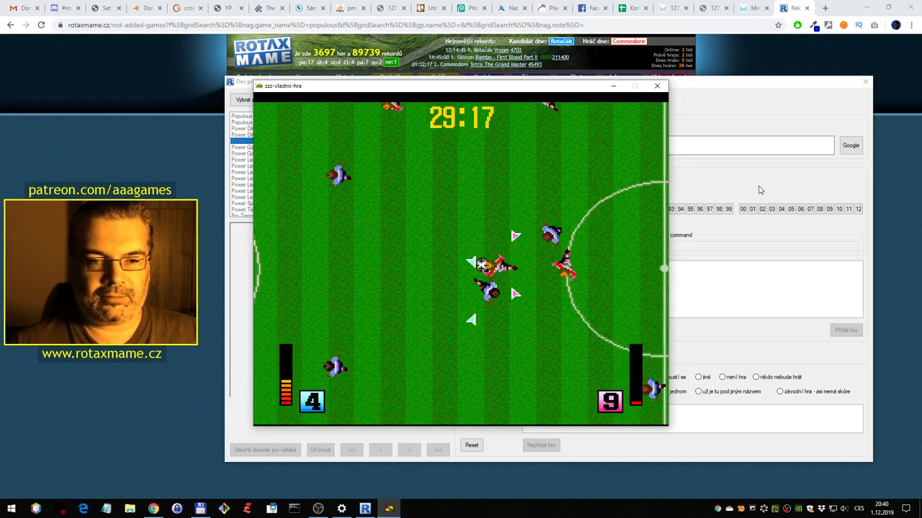
key(Escape)
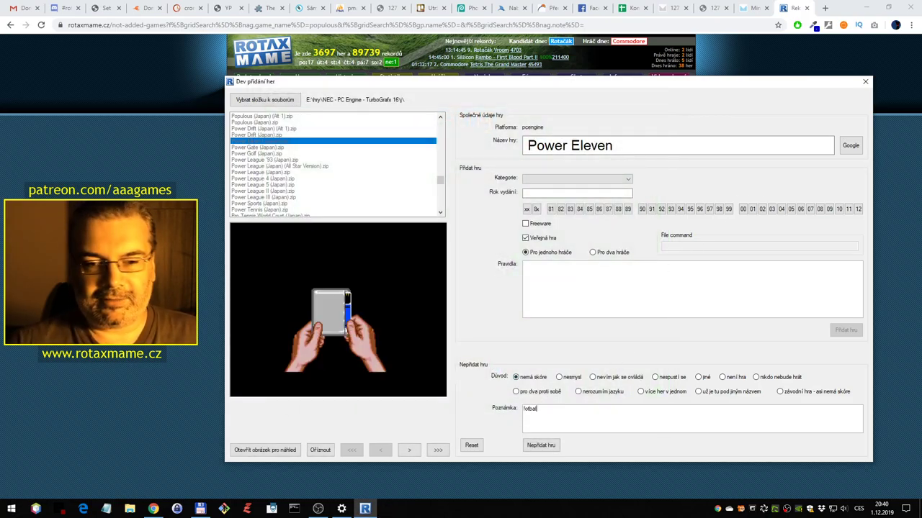
click(541, 444)
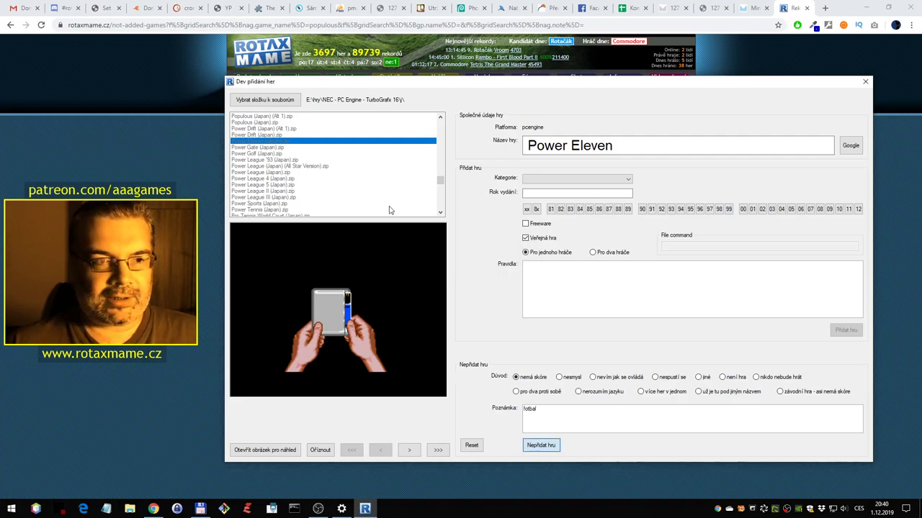
Launch Power Gate (Japan).zip and fly through the opening canyon section, shooting enemies and deploying the collected special weapon
click(288, 148)
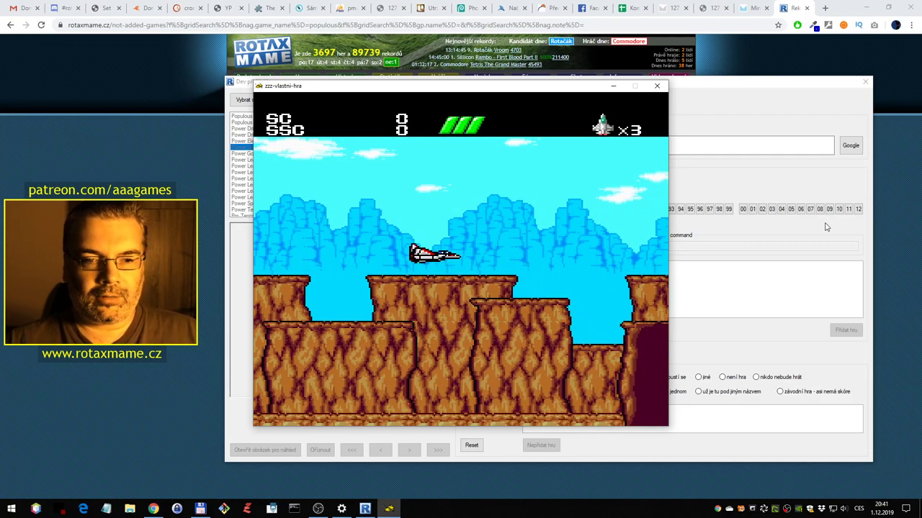
key(Down)
key(Left)
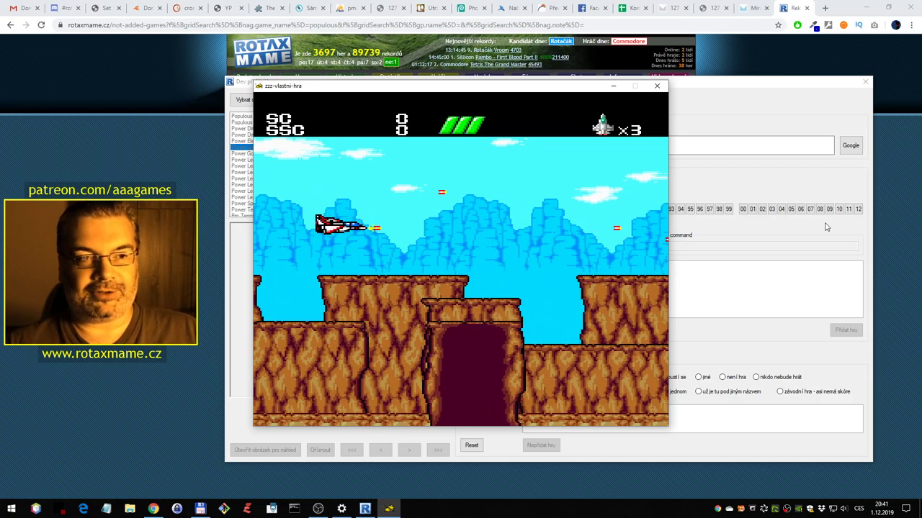
key(Up)
key(Down)
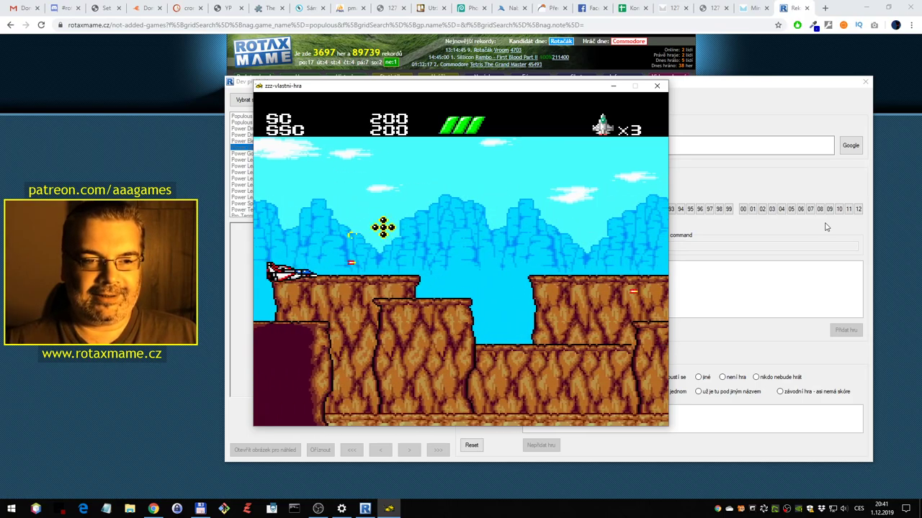
key(Up)
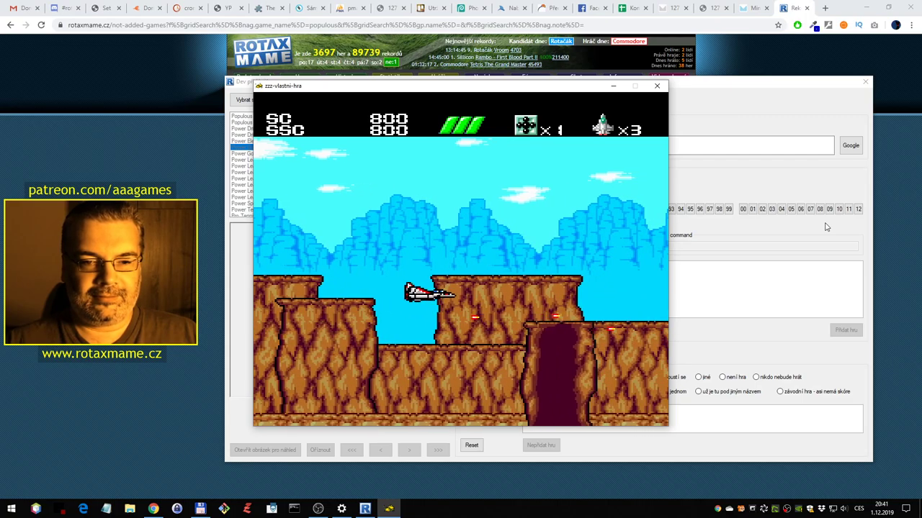
key(Left)
key(Down)
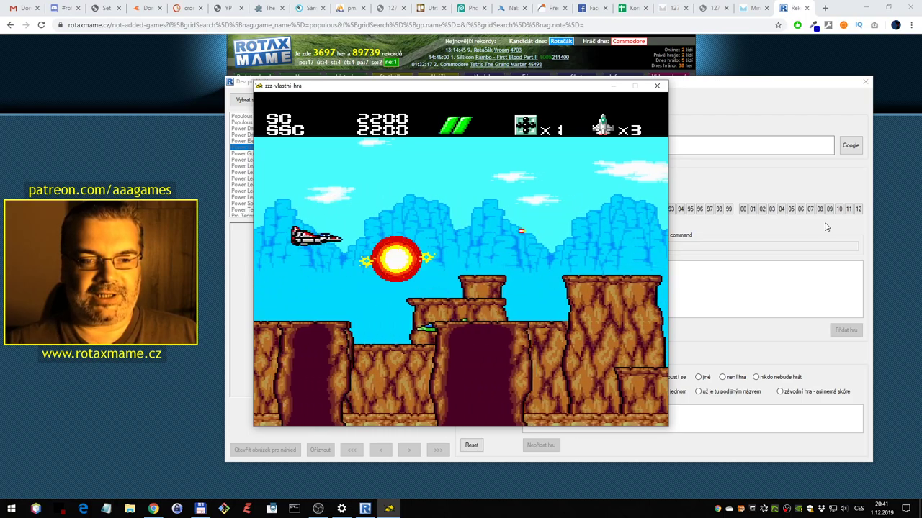
key(Up)
key(Left)
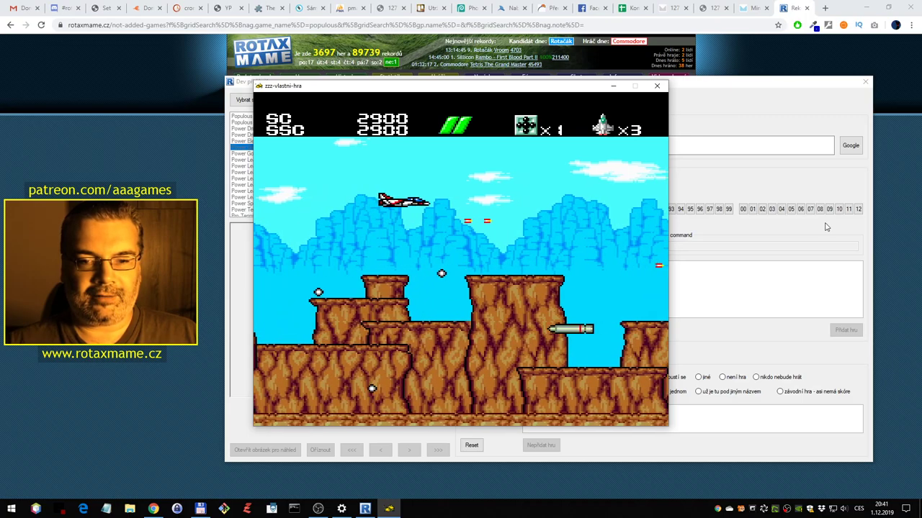
key(Up)
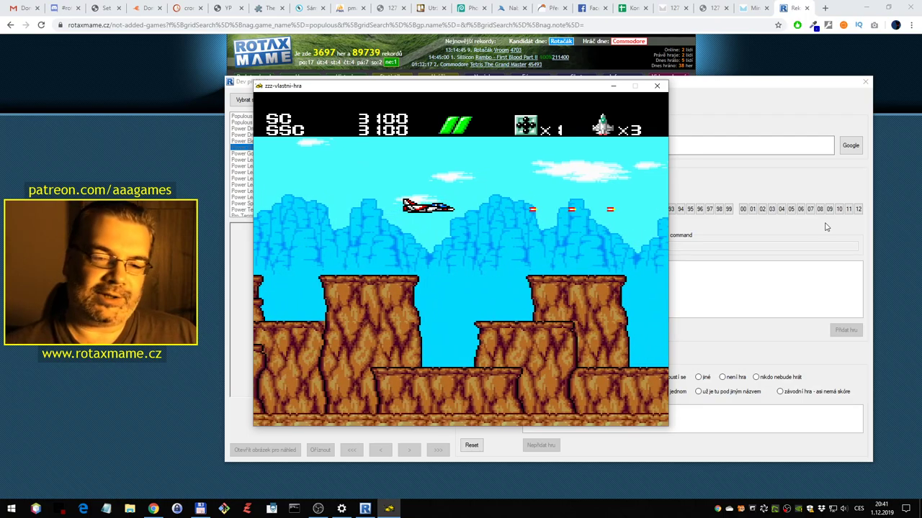
key(Down)
key(Left)
key(alt)
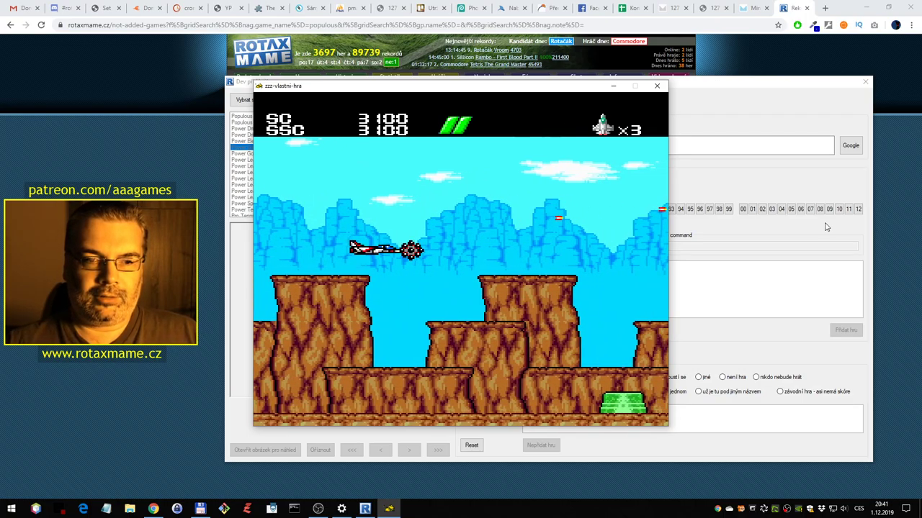
Keep playing Power Gate's canyon stage, dodging fire, shooting down jets and helicopters, bombing ground targets and collecting weapon pickups
key(Down)
key(Left)
key(ctrl)
key(Right)
key(ctrl)
key(Up)
key(Left)
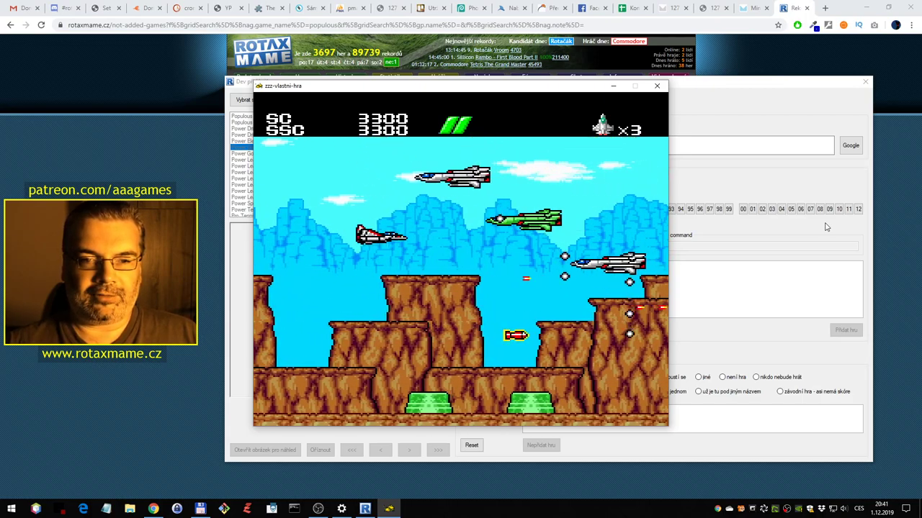
key(Left)
key(ctrl)
key(Down)
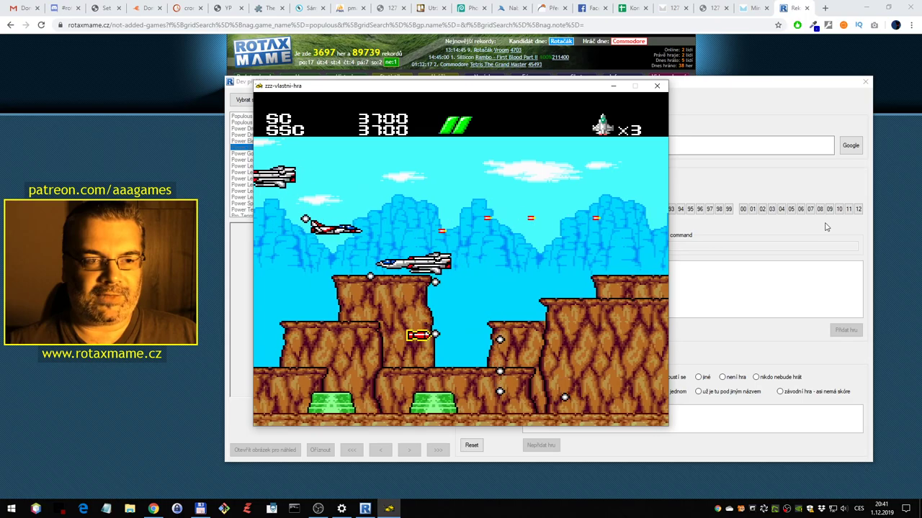
key(Down)
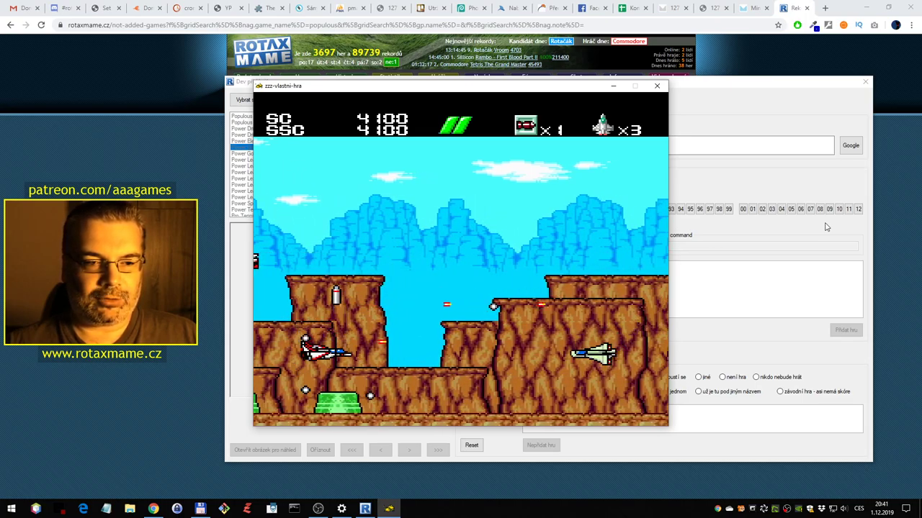
key(Left)
key(Down)
key(ctrl)
key(Right)
key(Up)
key(ctrl)
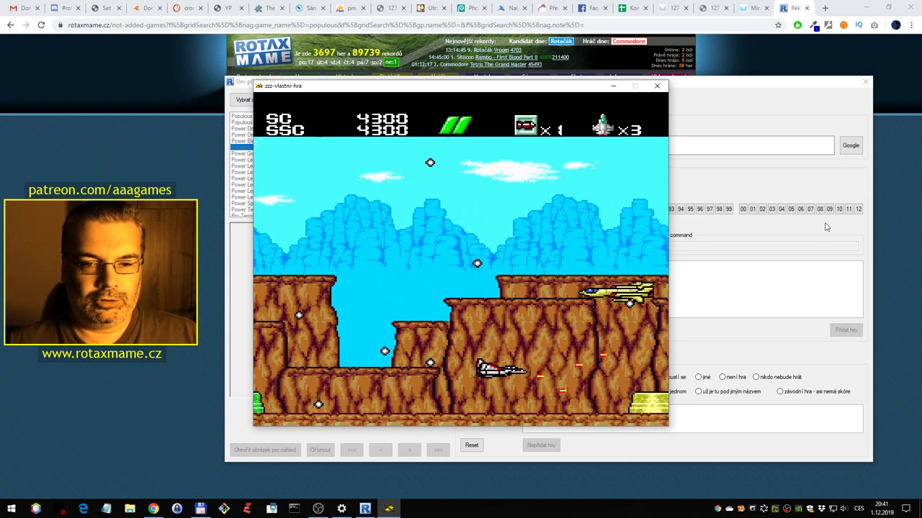
key(Down)
key(Left)
key(ctrl)
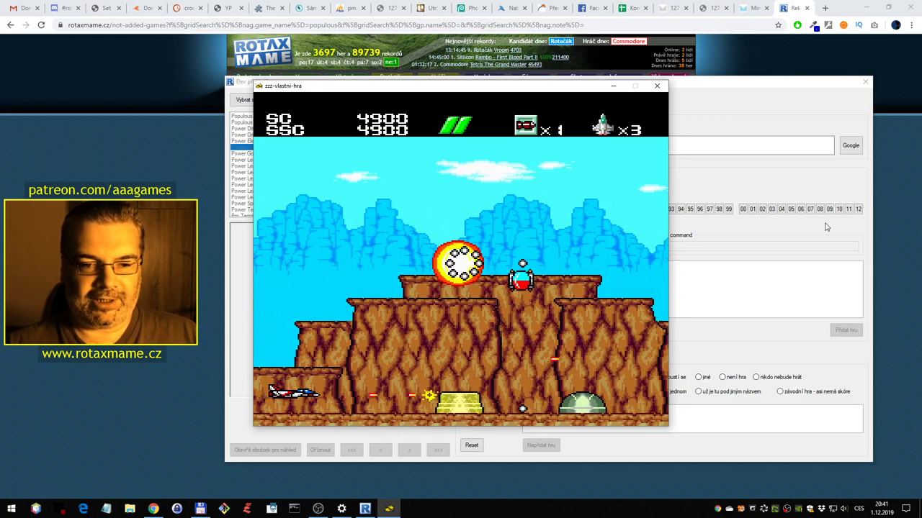
key(ctrl)
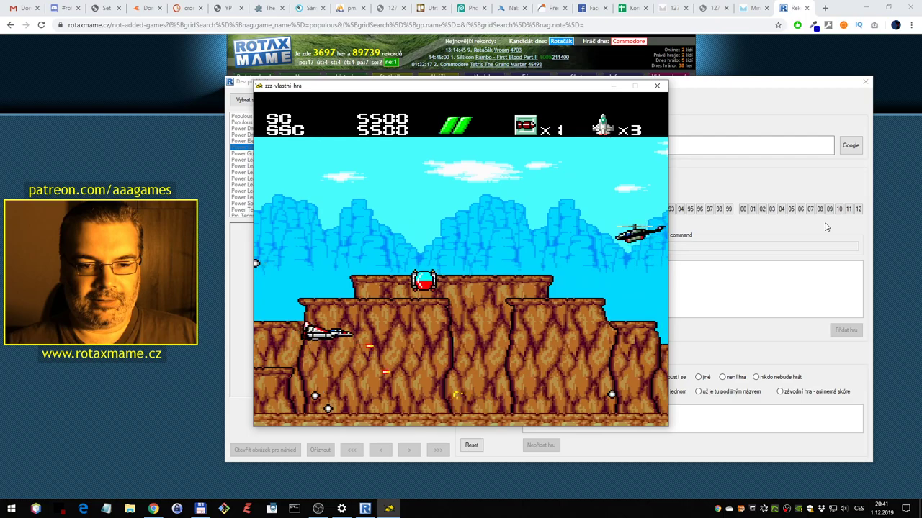
key(Up)
key(Left)
key(ctrl)
key(ctrl)
key(ctrl)
key(ctrl)
key(Down)
key(Right)
key(Left)
key(ctrl)
key(Down)
key(Left)
key(ctrl)
key(Up)
key(Right)
key(ctrl)
key(ctrl)
key(Left)
key(ctrl)
key(Down)
key(ctrl)
key(ctrl)
key(ctrl)
key(ctrl)
key(ctrl)
key(ctrl)
key(ctrl)
key(Up)
key(Left)
key(ctrl)
key(ctrl)
key(Right)
key(ctrl)
key(Left)
key(Up)
key(ctrl)
key(Left)
key(ctrl)
key(Down)
key(ctrl)
key(Right)
key(ctrl)
key(Up)
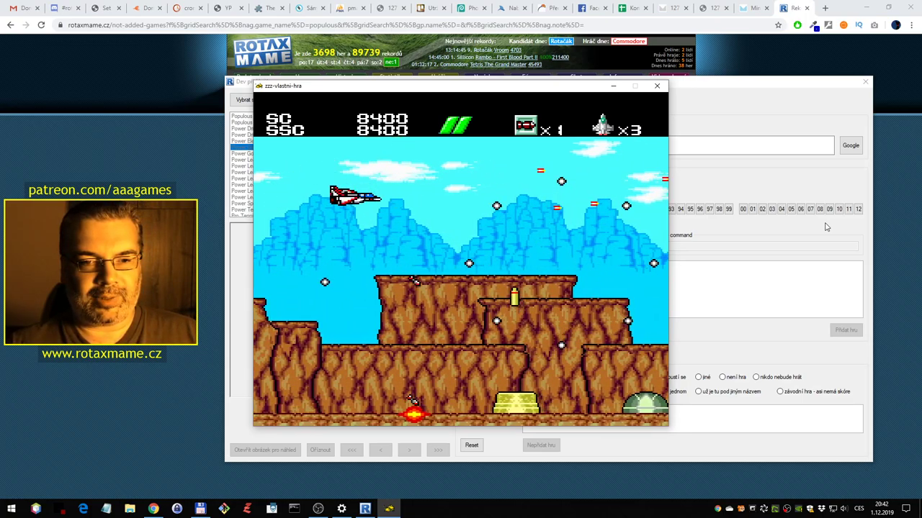
key(Left)
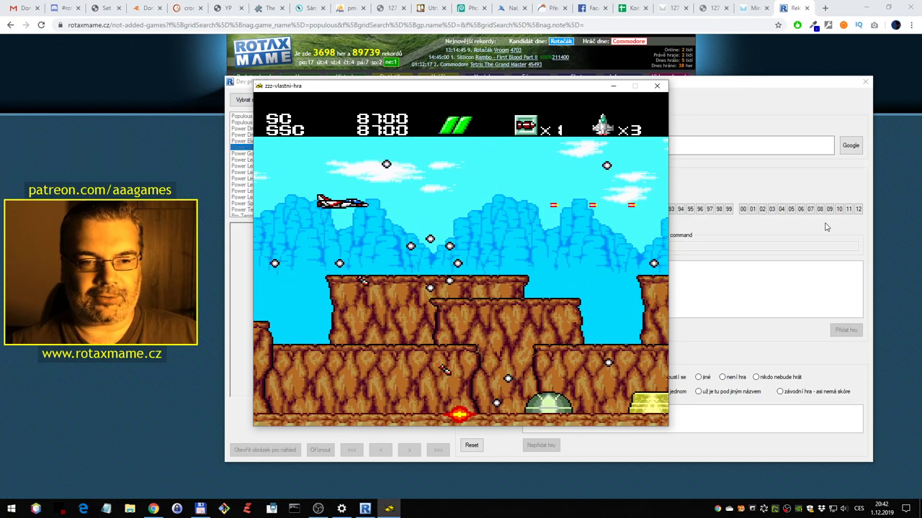
key(Left)
key(ctrl)
key(Up)
key(ctrl)
key(Right)
key(ctrl)
key(Right)
key(Up)
key(ctrl)
key(Left)
key(ctrl)
key(Down)
key(Right)
key(Right)
key(Up)
key(ctrl)
key(Up)
key(Right)
key(ctrl)
key(Left)
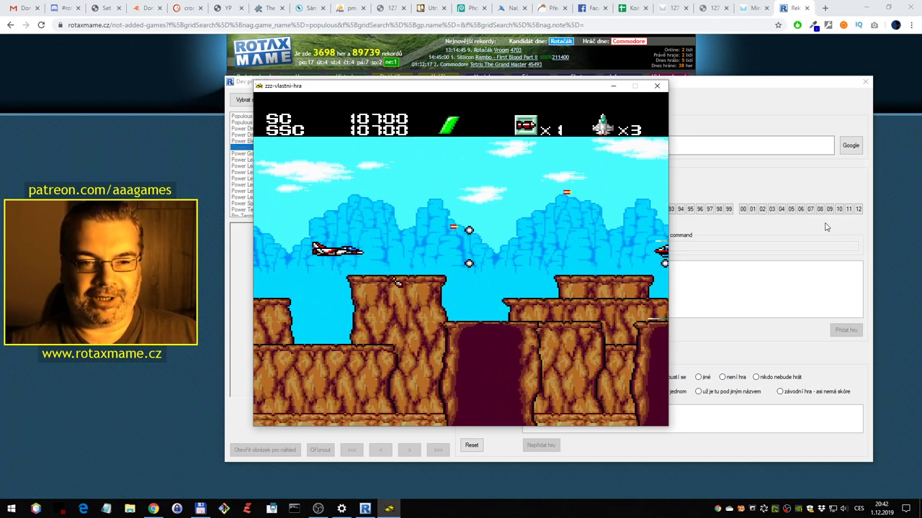
key(Right)
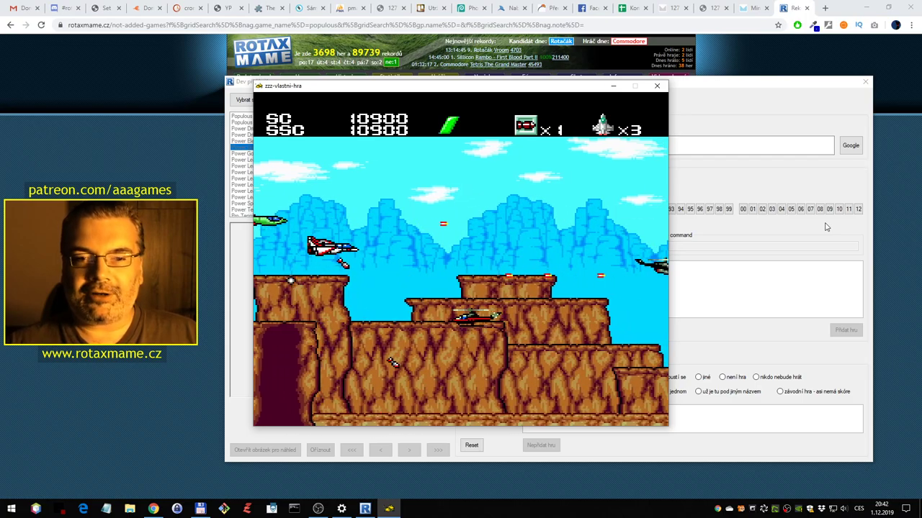
key(Right)
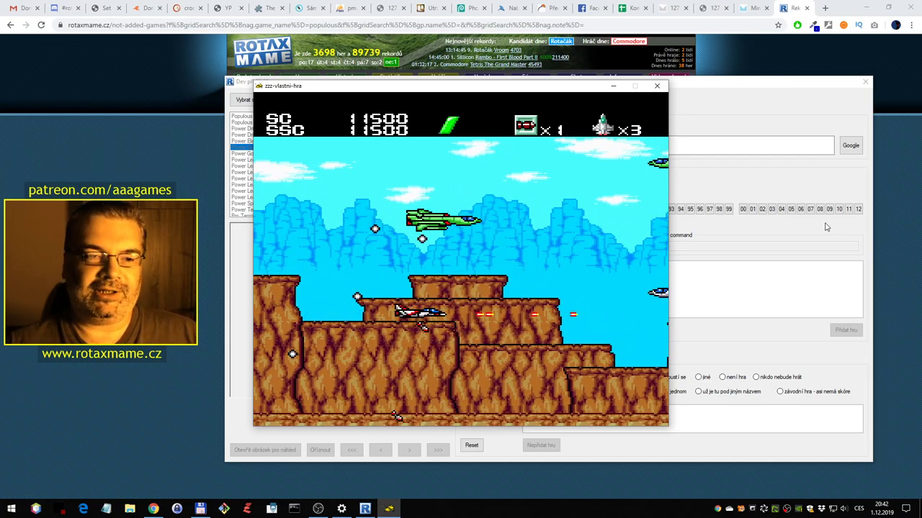
key(Left)
key(Up)
key(Right)
key(Down)
key(Up)
key(Left)
key(Right)
key(Left)
key(Down)
key(Up)
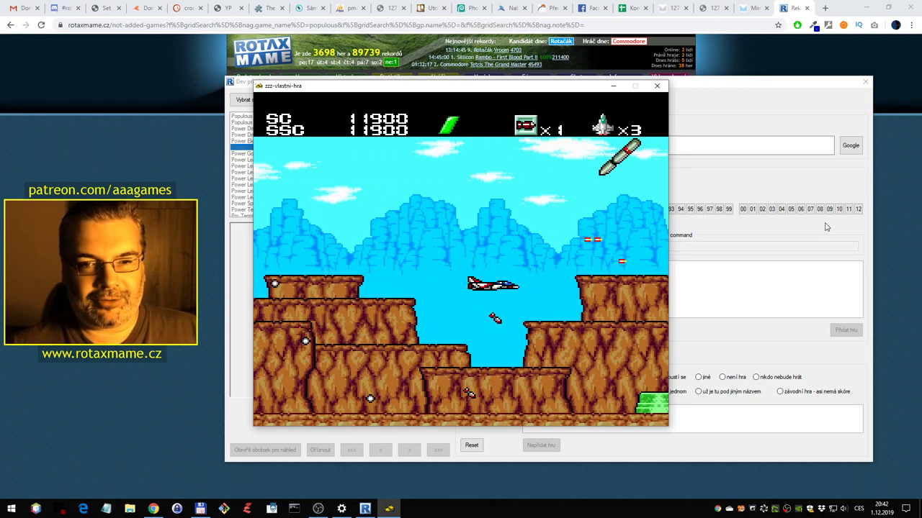
key(Left)
key(Up)
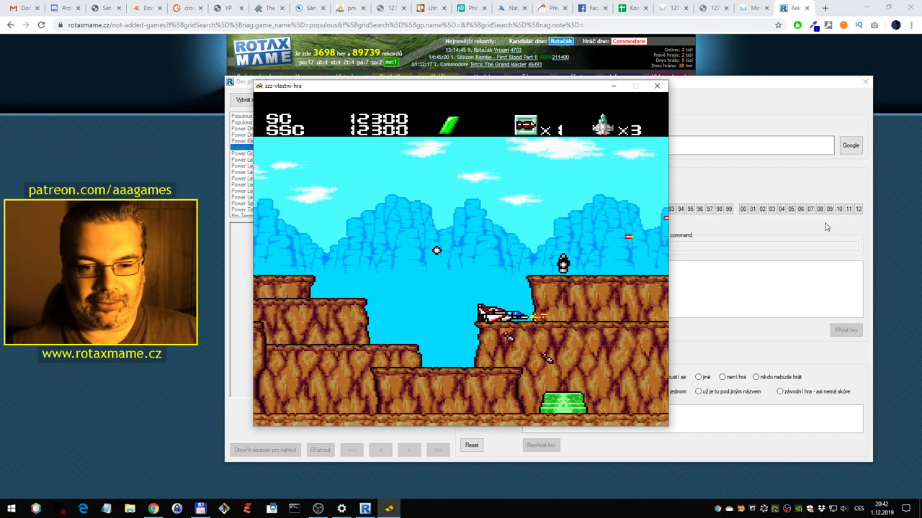
key(Up)
key(Right)
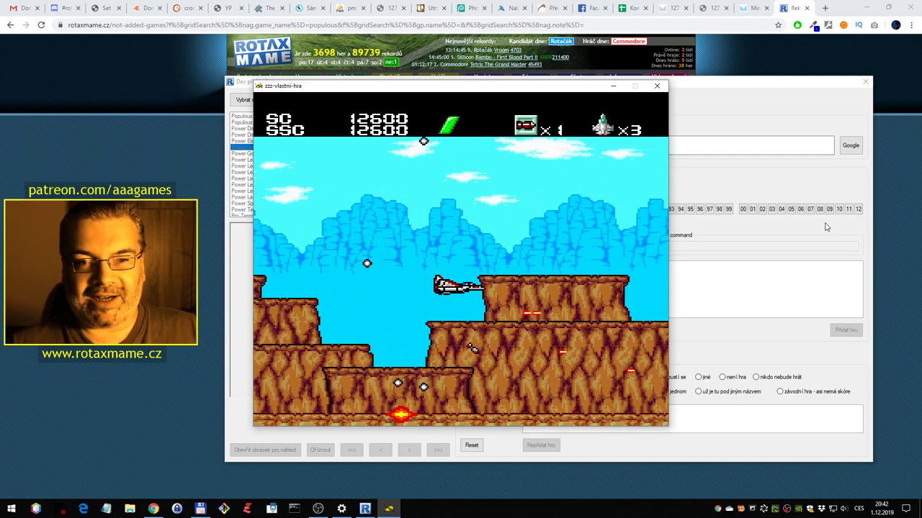
key(Up)
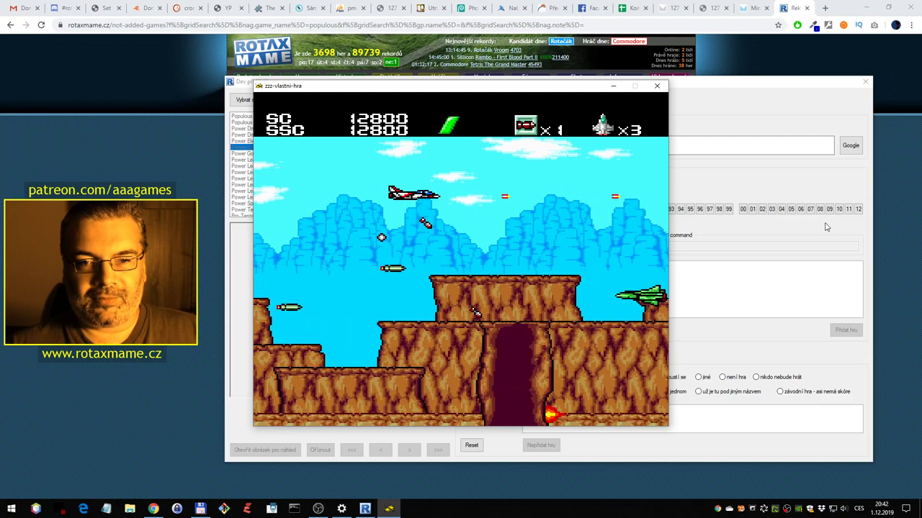
key(Left)
key(Down)
key(Right)
key(Up)
key(Left)
key(Down)
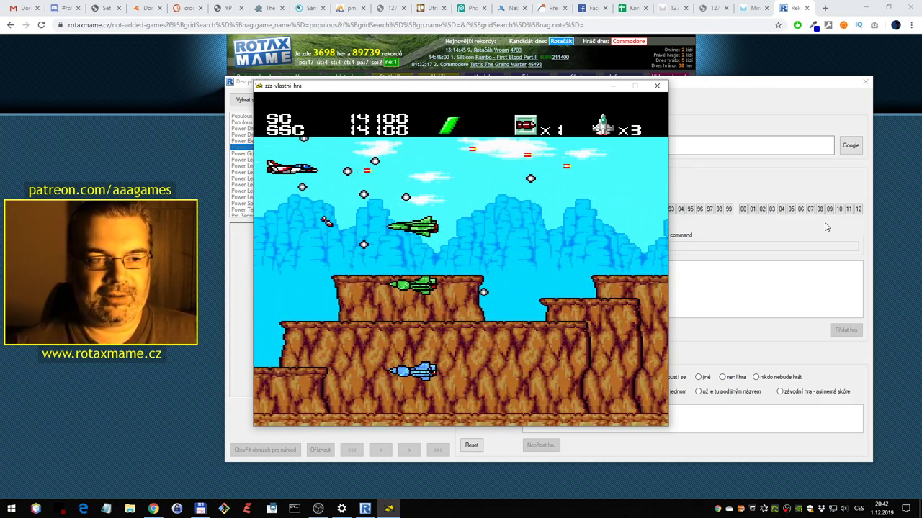
key(Left)
key(Right)
key(Down)
key(Left)
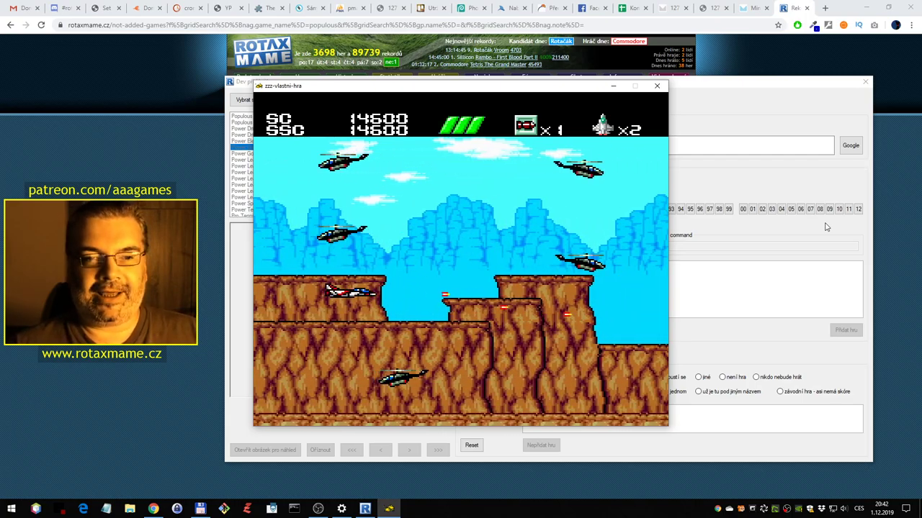
key(Up)
key(Right)
key(Down)
key(Left)
key(ctrl)
key(Left)
key(Up)
key(Down)
key(ctrl)
key(Up)
key(Right)
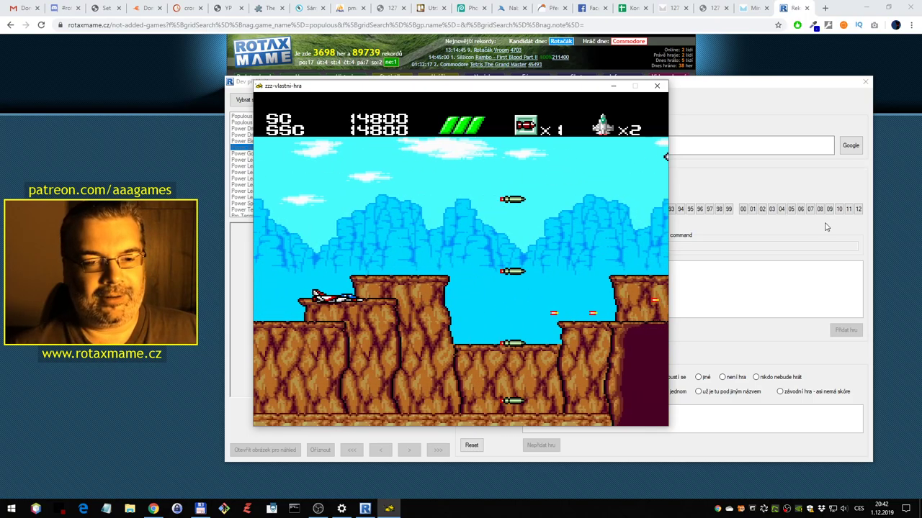
key(ctrl)
key(ctrl)
key(ctrl)
key(Right)
key(Up)
key(Left)
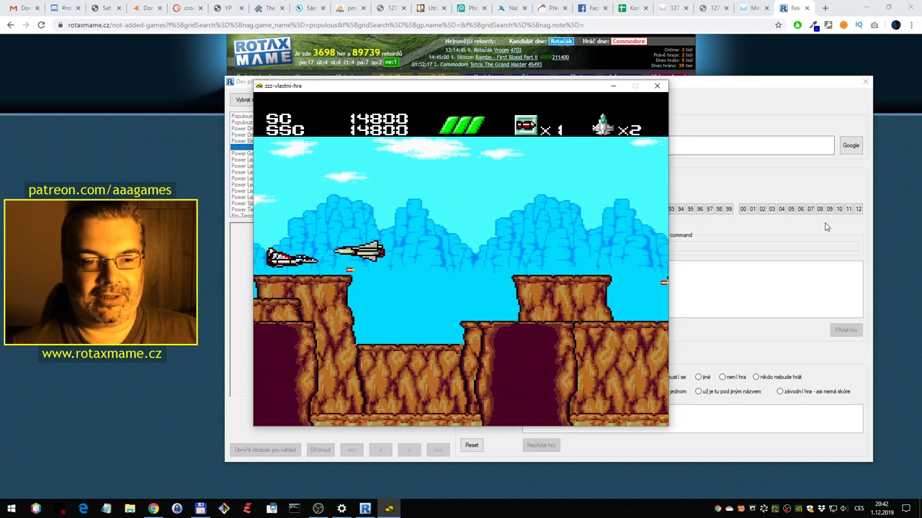
key(Down)
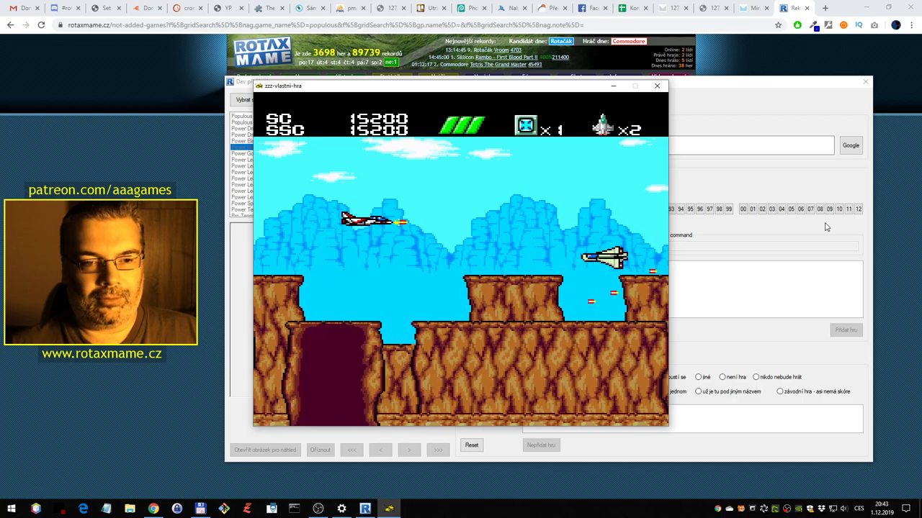
key(Up)
key(Left)
key(ctrl)
key(ctrl)
key(ctrl)
key(Right)
key(Right)
key(Down)
key(ctrl)
key(ctrl)
key(ctrl)
key(Left)
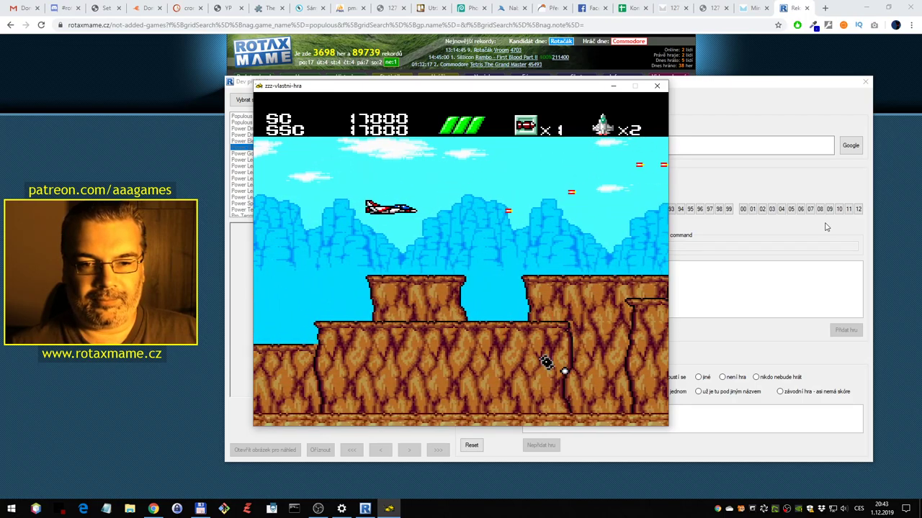
Fly on through Power Gate's canyon, firing at incoming jets while weaving high and low to avoid missiles and shots
key(ctrl)
key(ctrl)
key(ctrl)
key(ctrl)
key(Right)
key(Down)
key(ctrl)
key(ctrl)
key(Left)
key(Down)
key(Right)
key(Up)
key(Right)
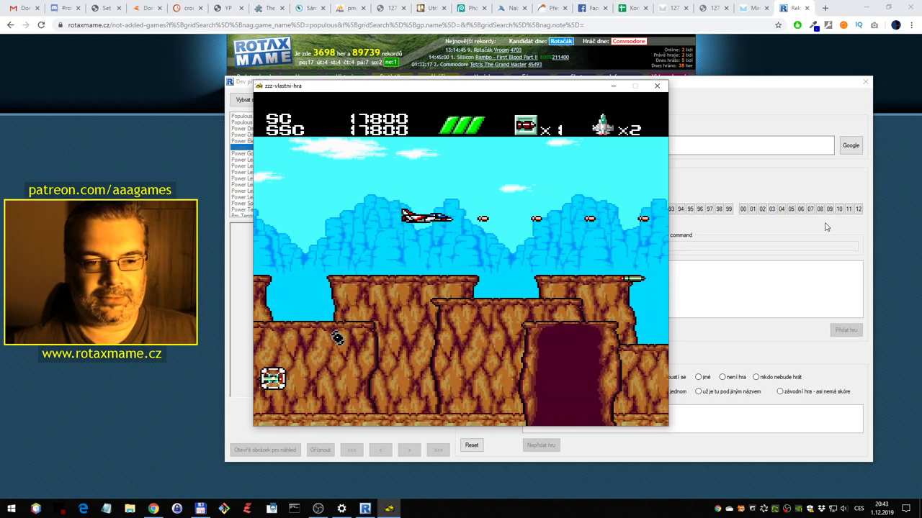
key(Left)
key(Down)
key(Down)
key(Right)
key(Down)
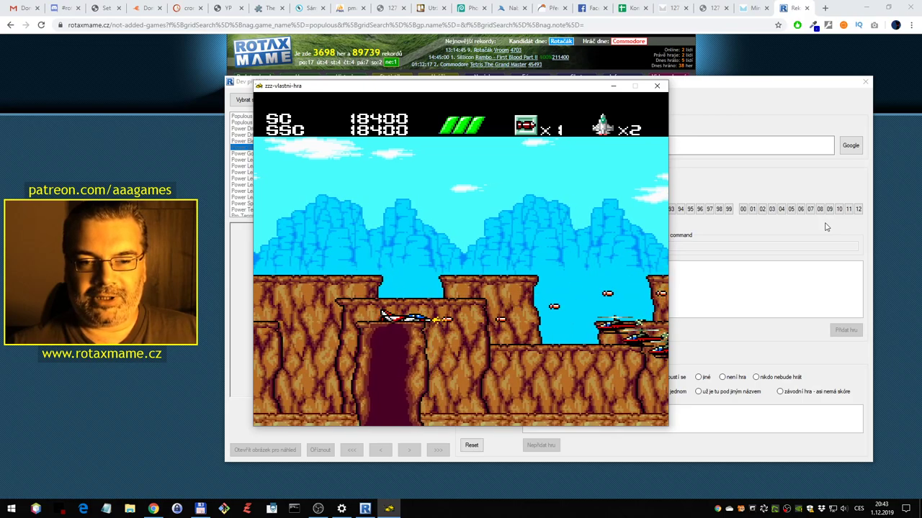
key(Left)
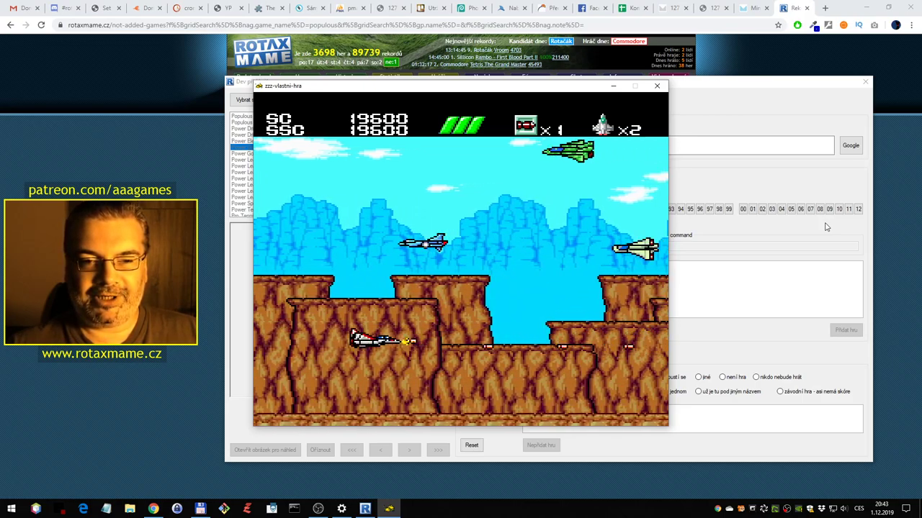
key(Down)
key(Right)
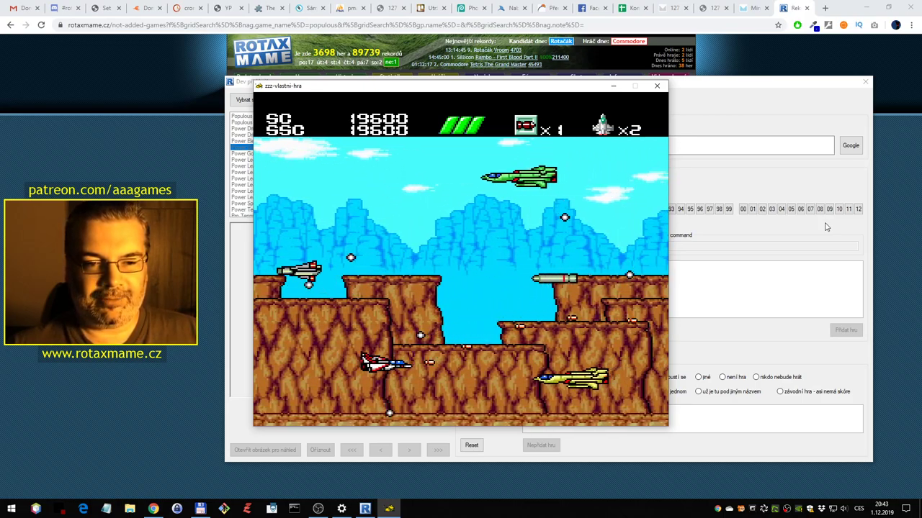
Dodge the enemy jets' bullets, destroy the yellow and green ground targets on the canyon floor and climb back up
key(Up)
key(Left)
key(Up)
key(Left)
key(Right)
key(Up)
key(Left)
key(Down)
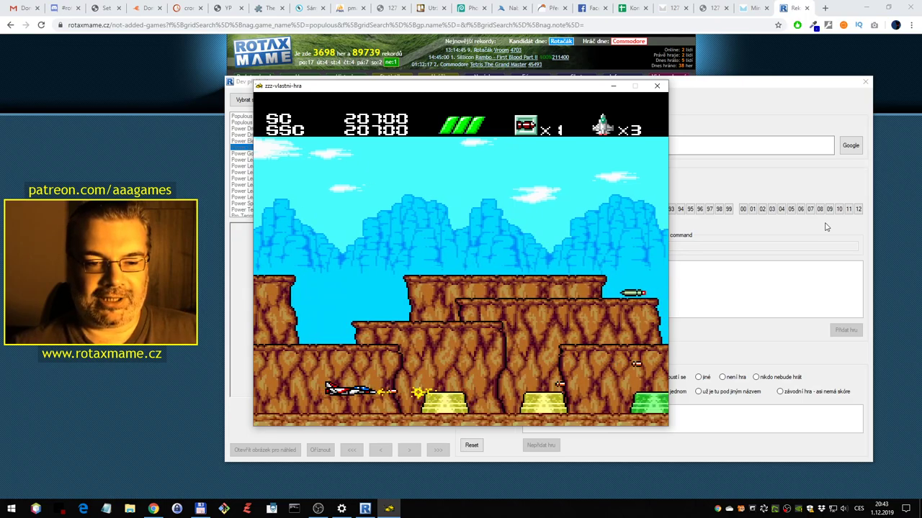
key(Right)
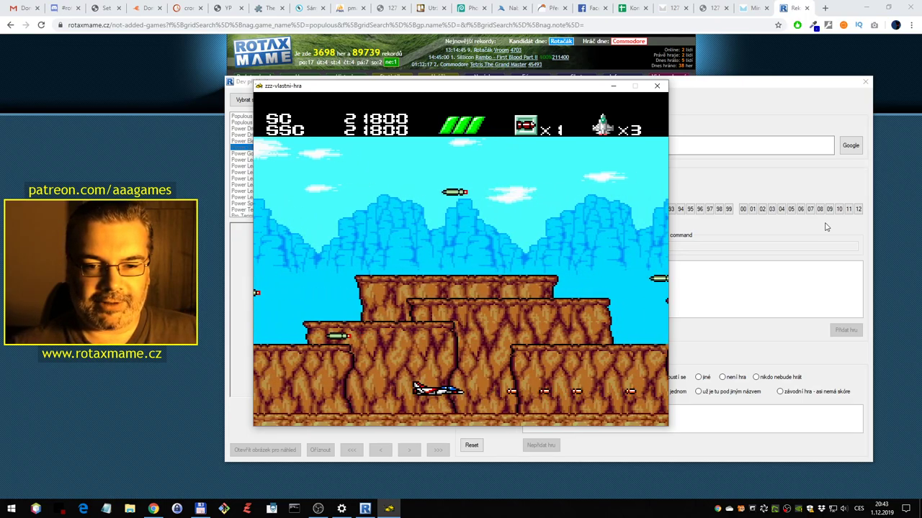
key(Up)
key(Up)
key(Left)
key(Down)
key(Left)
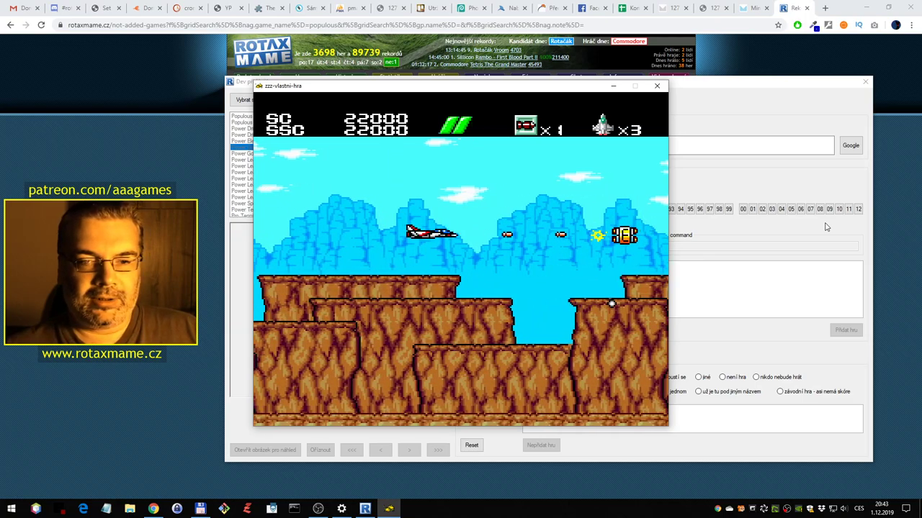
Shoot at the orange enemy craft, evade its spreading bullets and steer on over the canyon cliffs
key(Right)
key(Right)
key(Left)
key(Up)
key(Right)
key(Down)
key(Down)
key(Left)
key(Up)
key(Left)
key(Left)
key(Down)
key(Right)
key(Up)
key(Down)
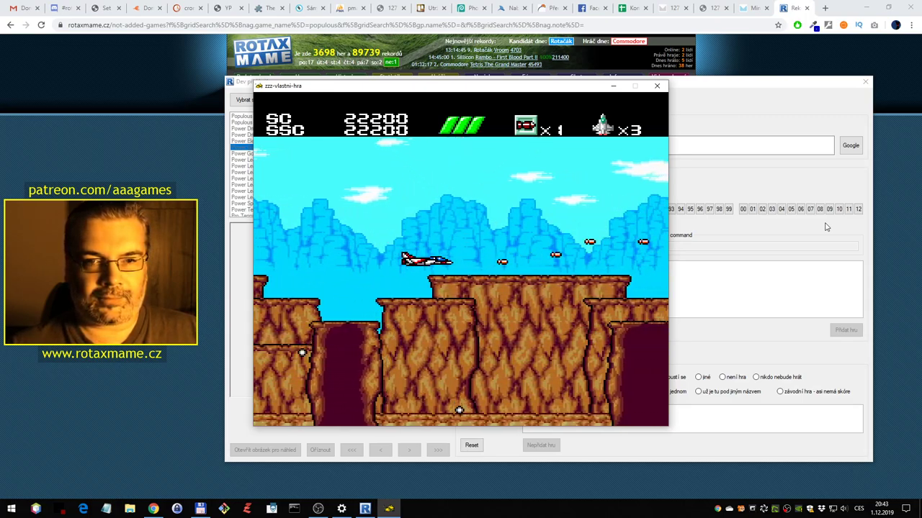
key(Left)
key(Down)
key(Up)
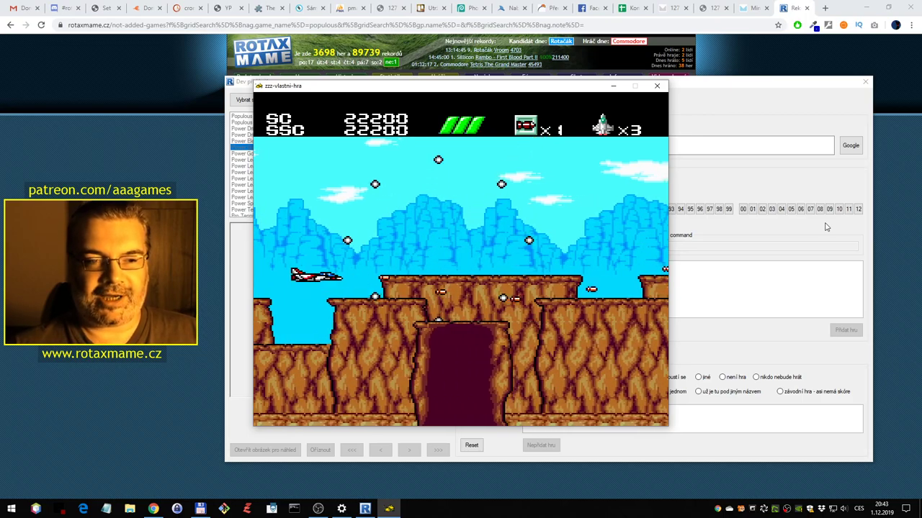
key(Right)
key(Right)
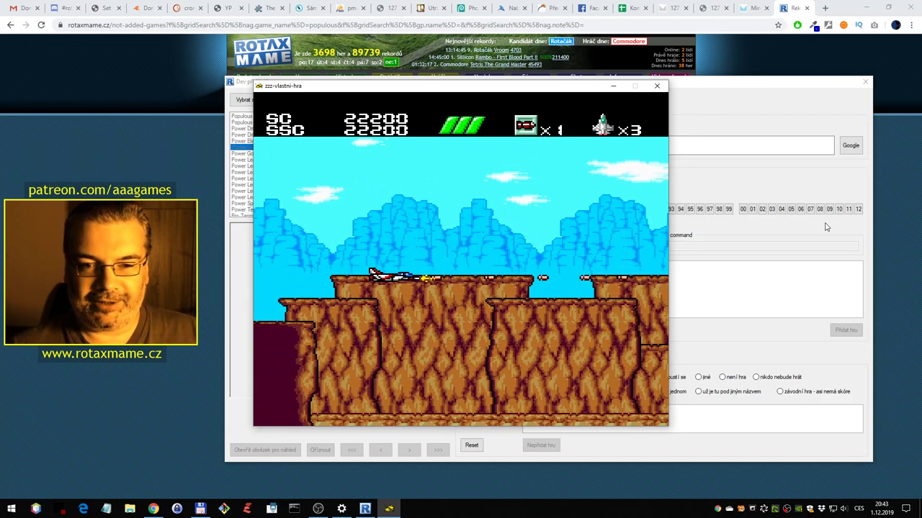
key(Up)
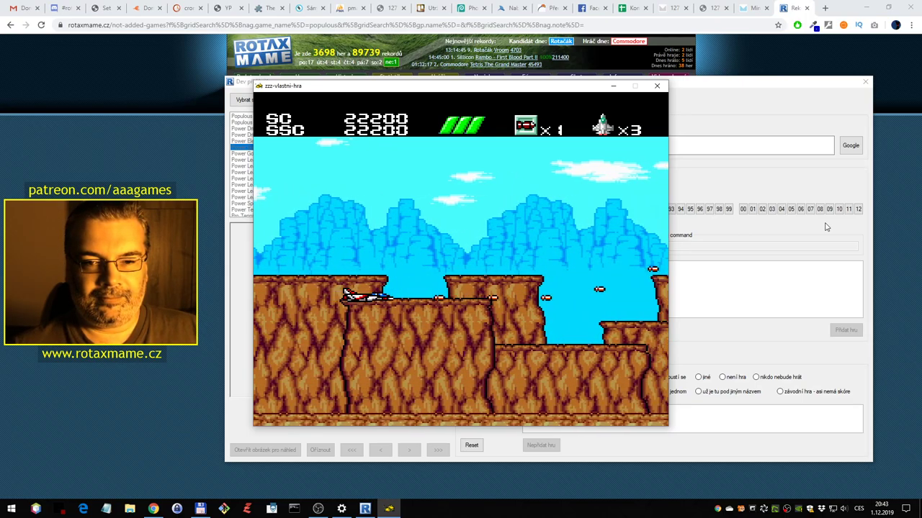
Fight the large black jets in Power Gate, shooting them while dodging their fire until the continue screen
key(Up)
key(Left)
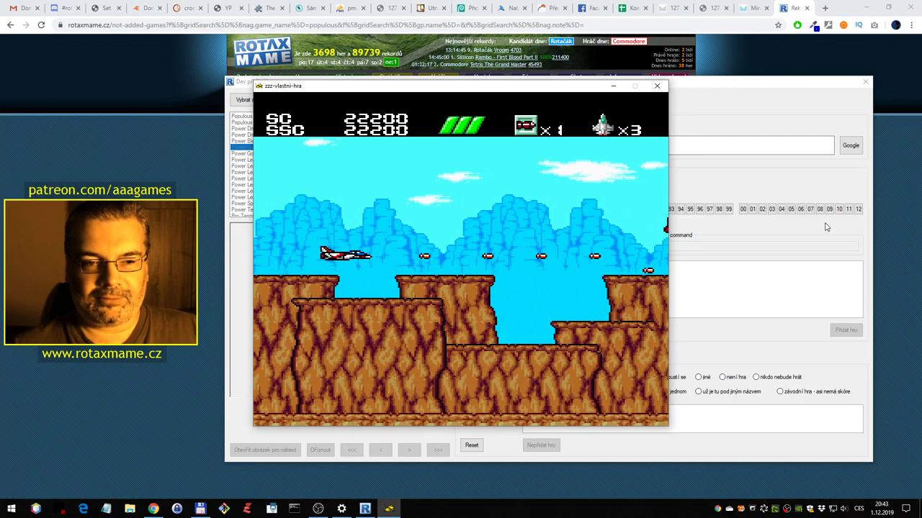
key(Down)
key(Right)
key(Up)
key(Left)
key(Up)
key(Down)
key(Down)
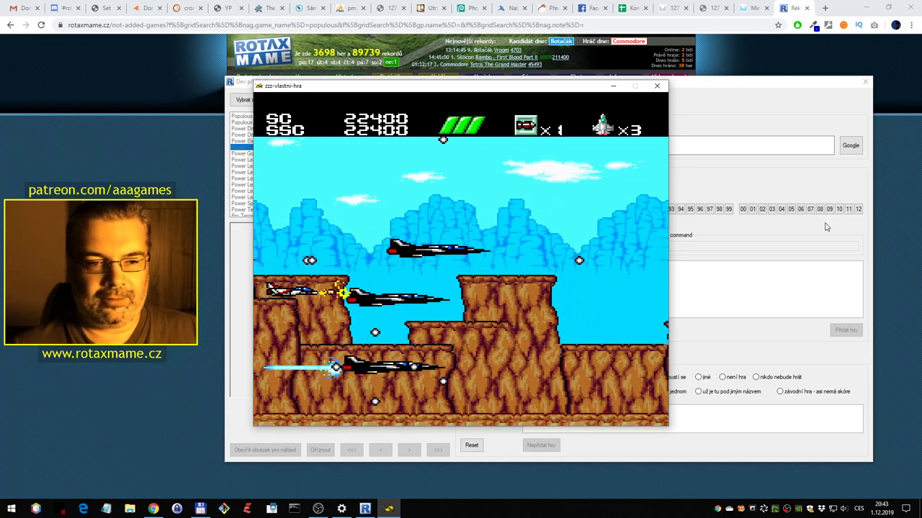
key(Up)
key(Up)
key(Right)
key(Left)
key(Right)
key(Right)
key(Down)
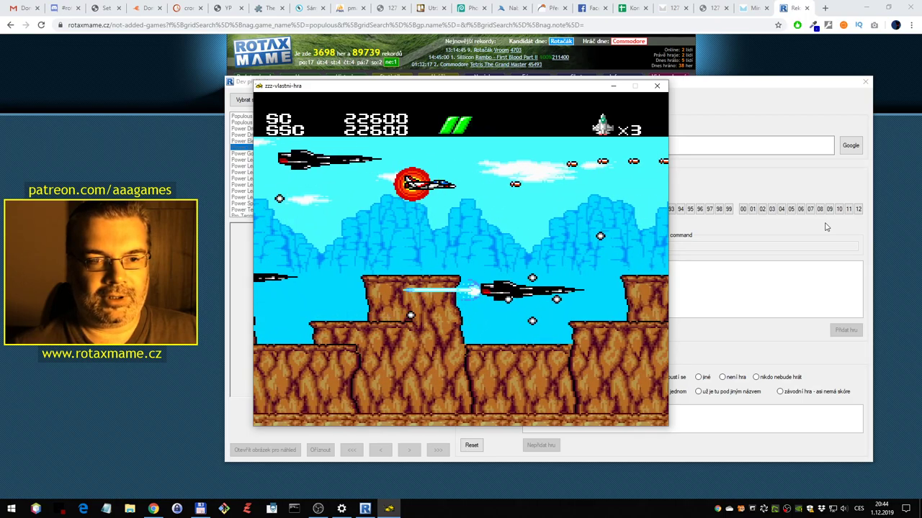
key(Left)
key(Left)
key(Down)
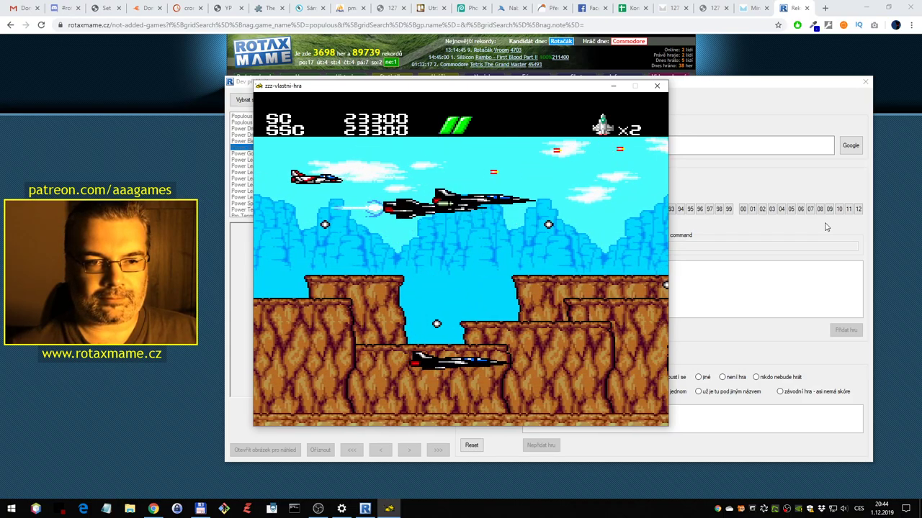
key(Down)
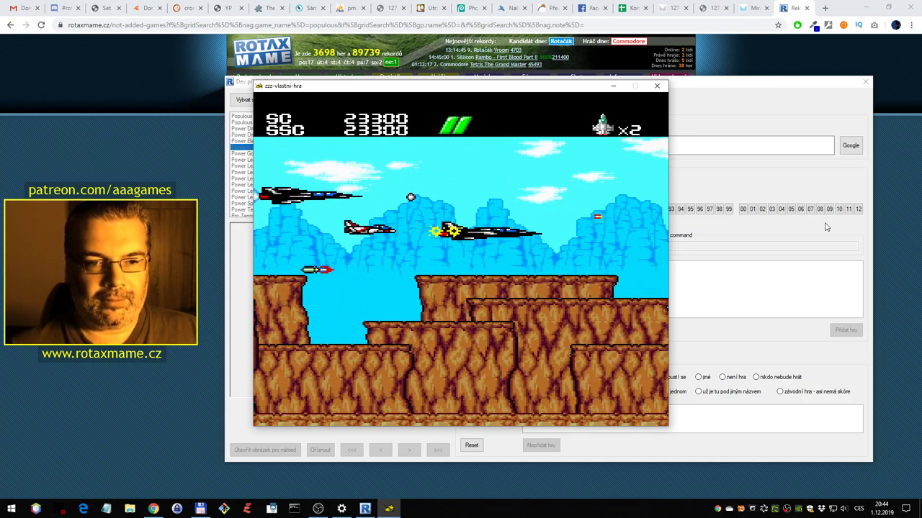
key(Down)
key(Left)
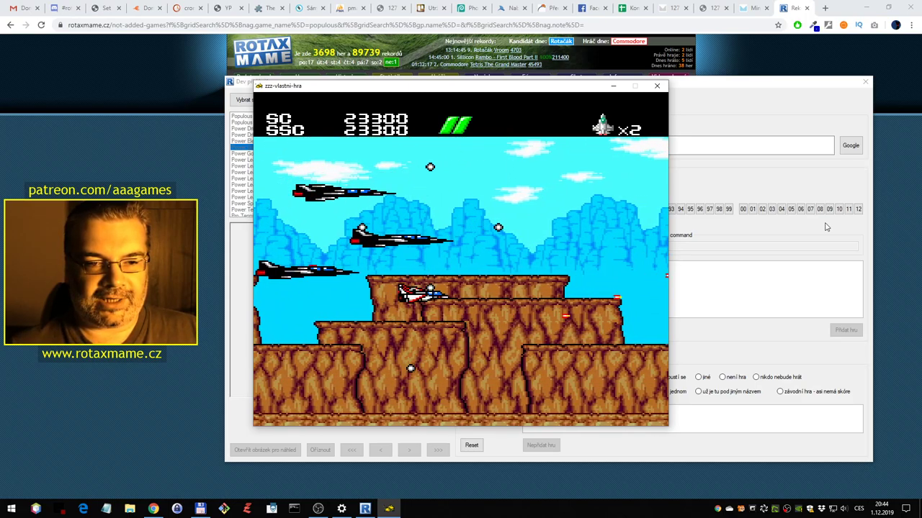
key(Up)
key(Left)
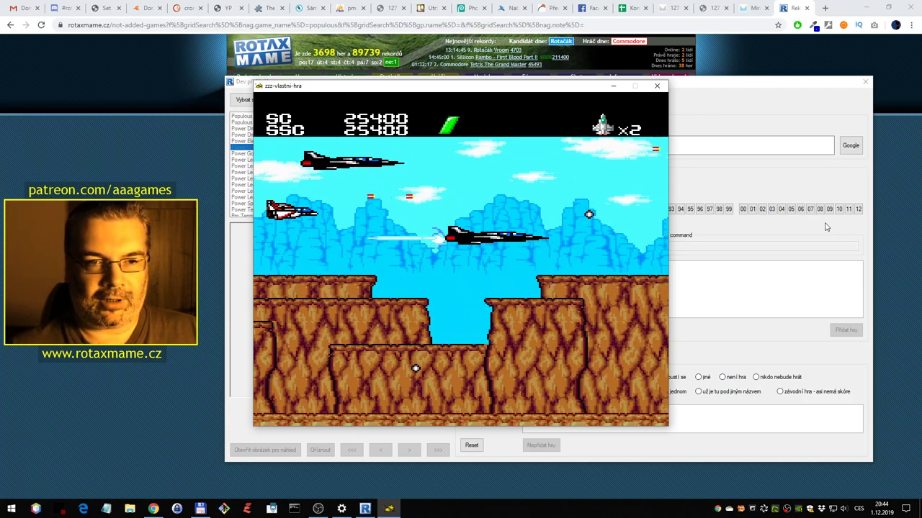
key(Right)
key(Down)
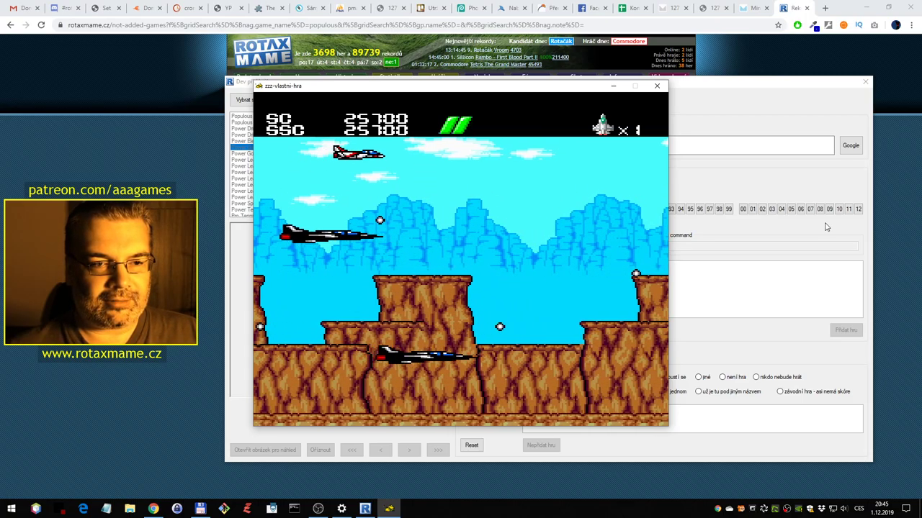
key(Left)
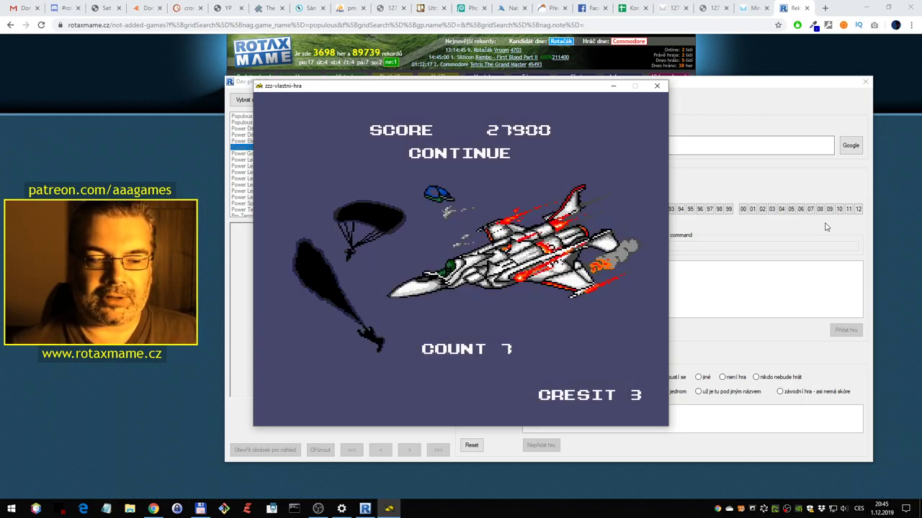
Quit the emulator and add Power Gate with category Letadla, release year 1991 and a canyon gameplay screenshot
key(Escape)
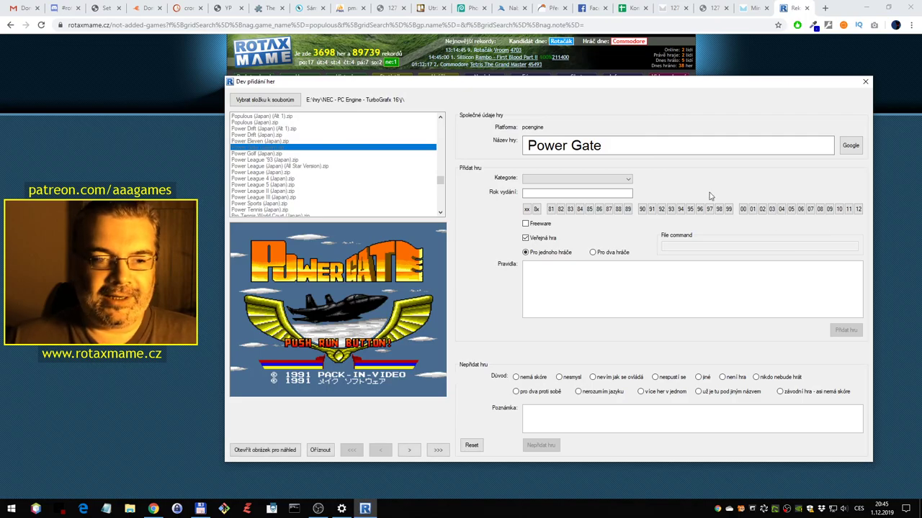
click(609, 180)
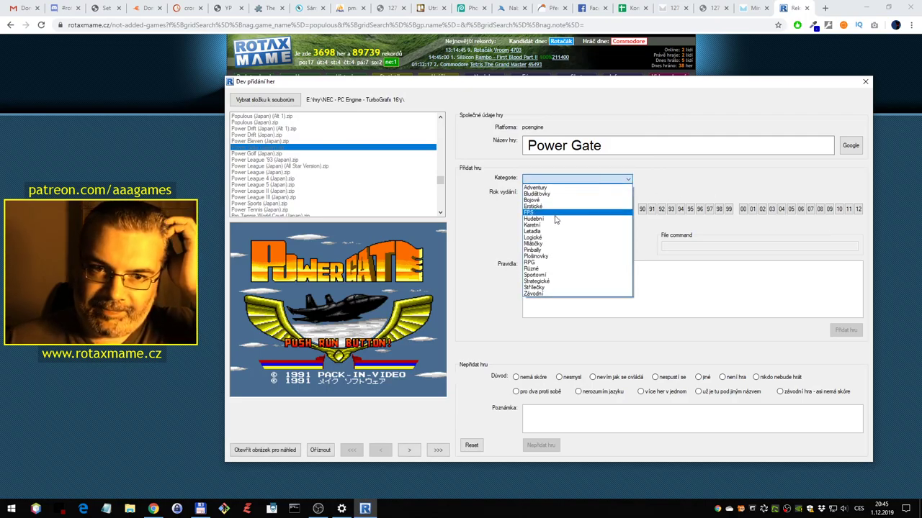
click(554, 231)
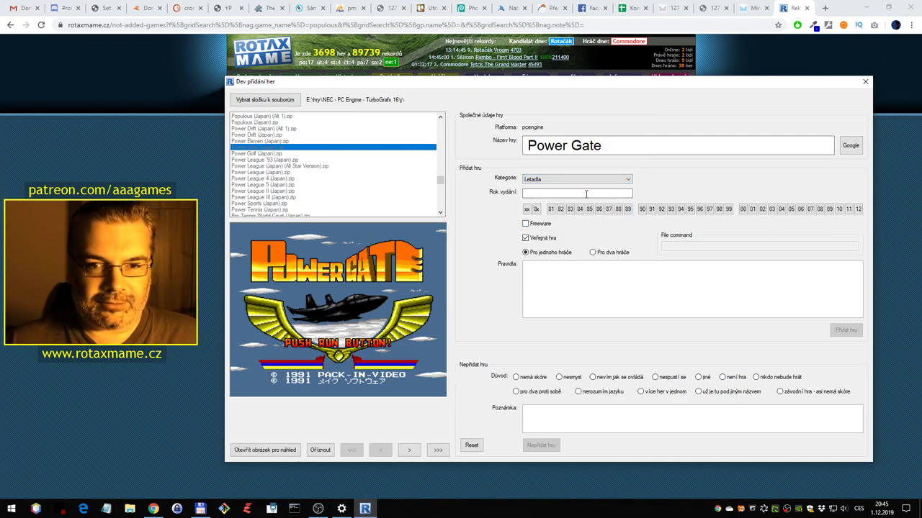
click(651, 209)
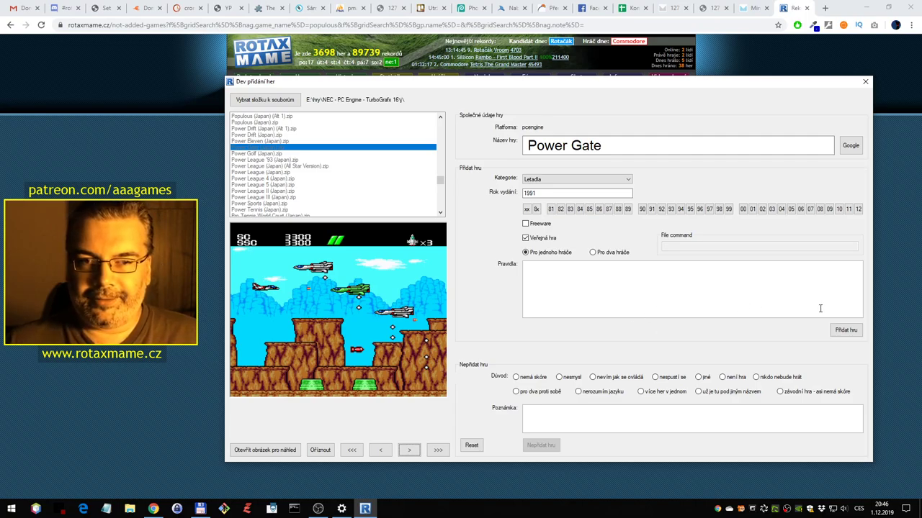
click(847, 330)
key(Return)
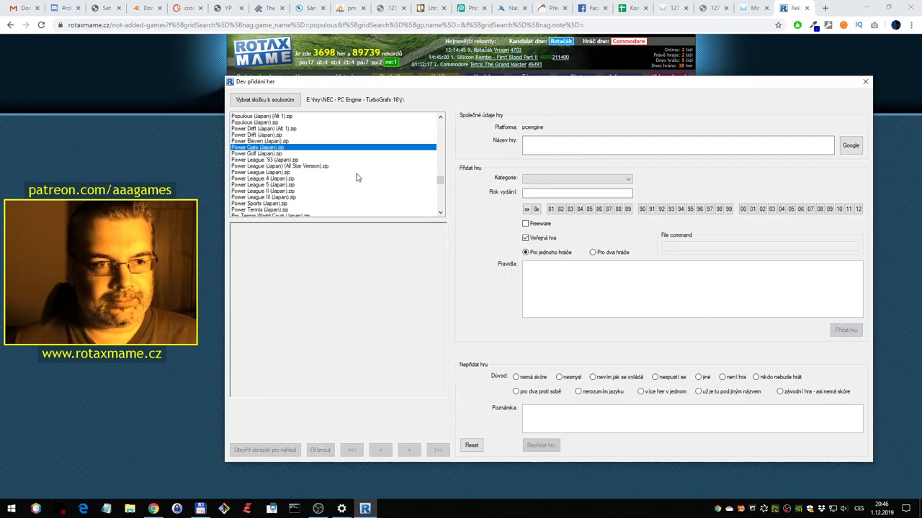
Launch Power Golf (Japan).zip for a brief check, then quit it and clear its entry form
click(288, 154)
scroll(331, 169, down, 1)
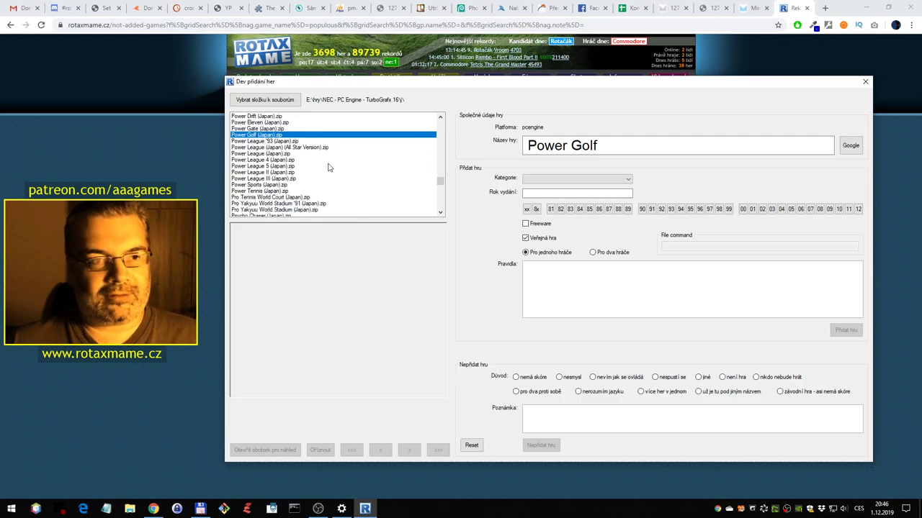
double_click(301, 136)
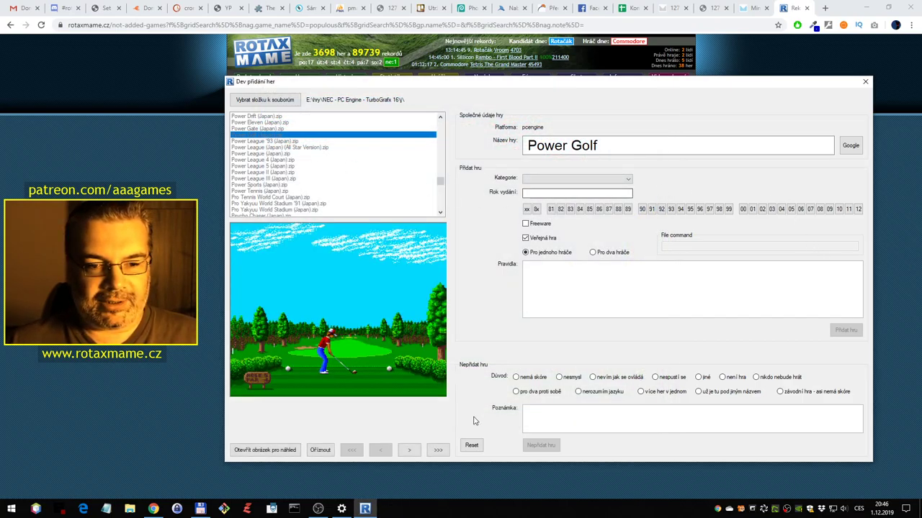
Launch Power League '93 (Japan).zip for a brief check, quit the emulator and reset the entry form
click(288, 143)
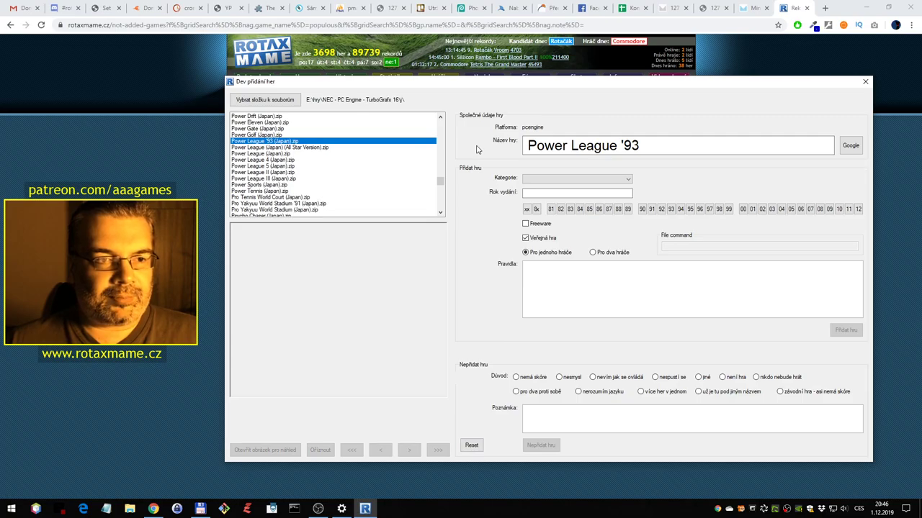
double_click(302, 143)
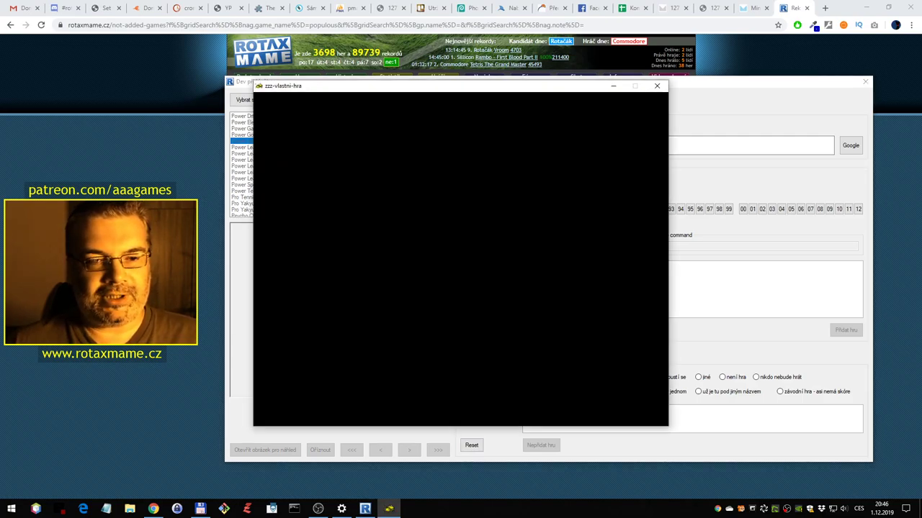
key(Escape)
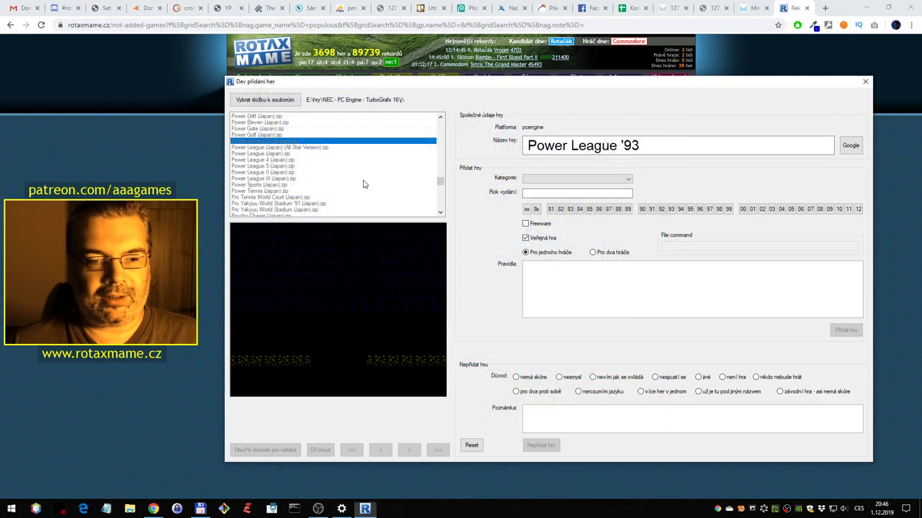
click(471, 445)
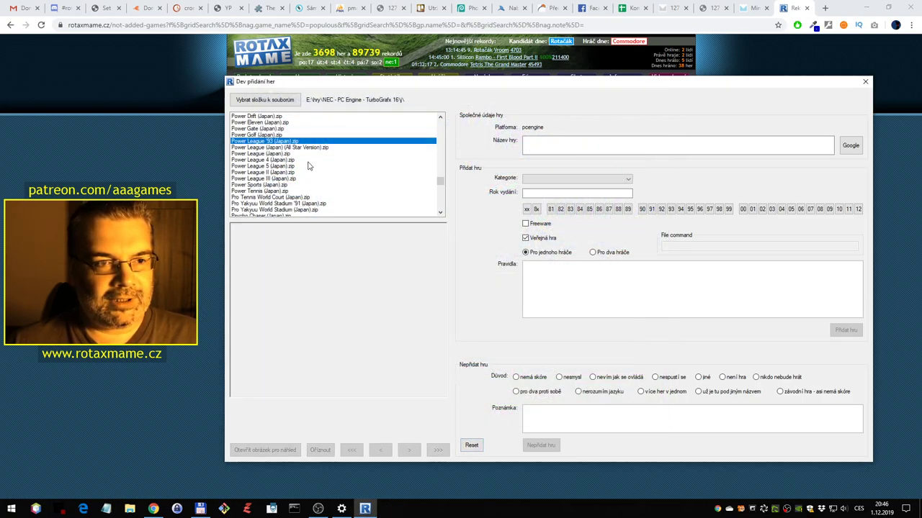
Launch Power Sports (Japan).zip and start its Olympic mode
click(271, 184)
scroll(306, 180, down, 2)
double_click(297, 150)
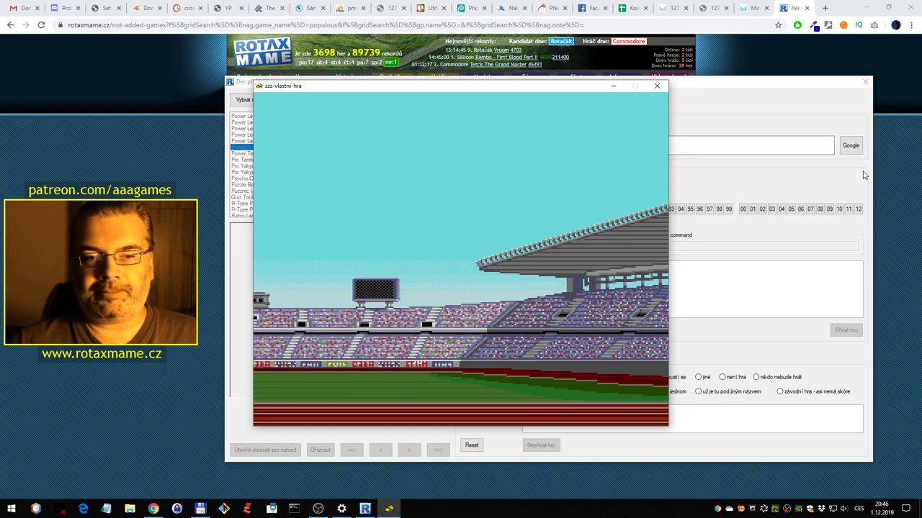
key(Return)
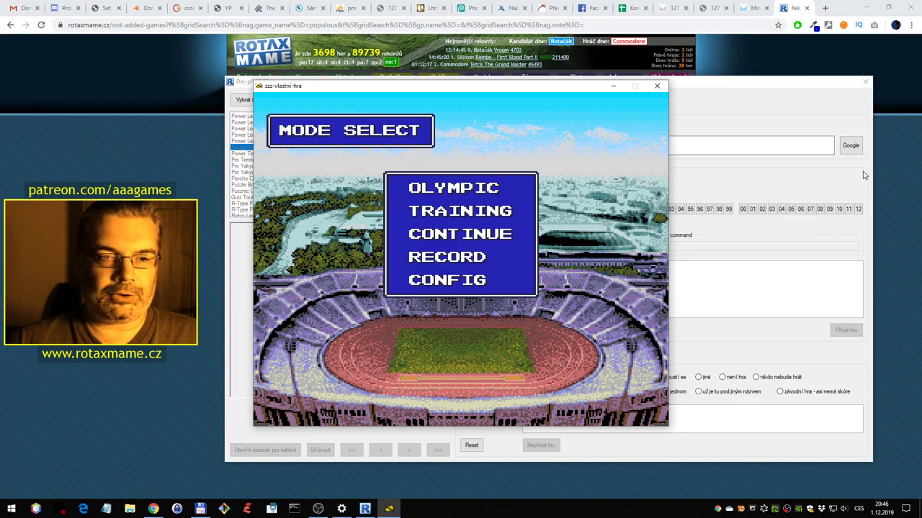
key(Return)
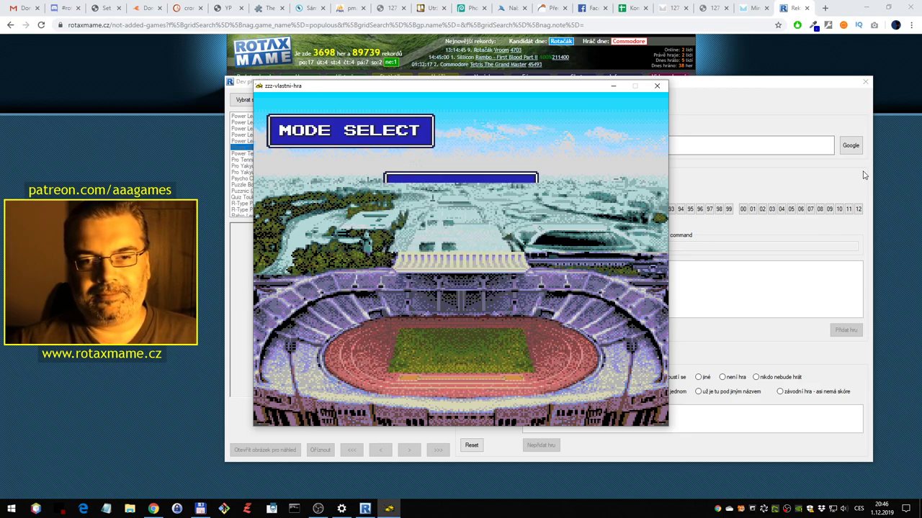
key(Return)
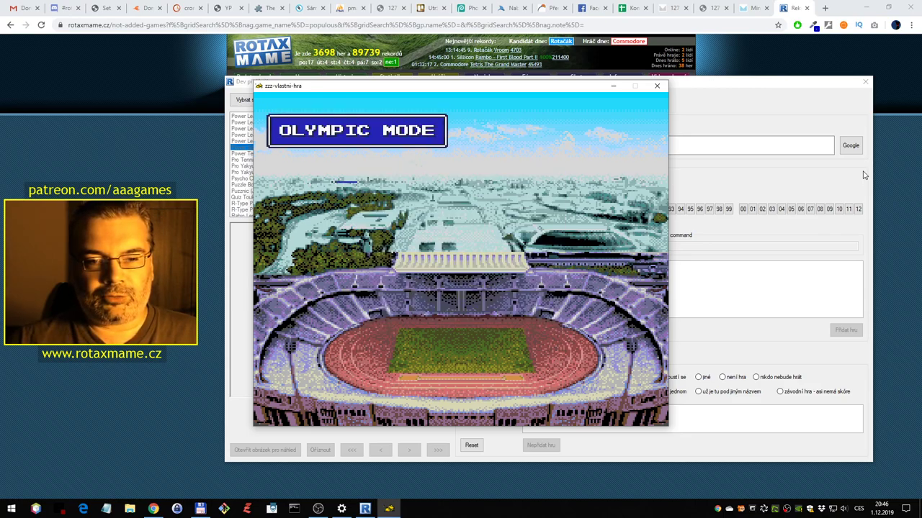
Proceed to the Olympic mode player entry in Power Sports, then quit the emulator and reset the entry form
key(Return)
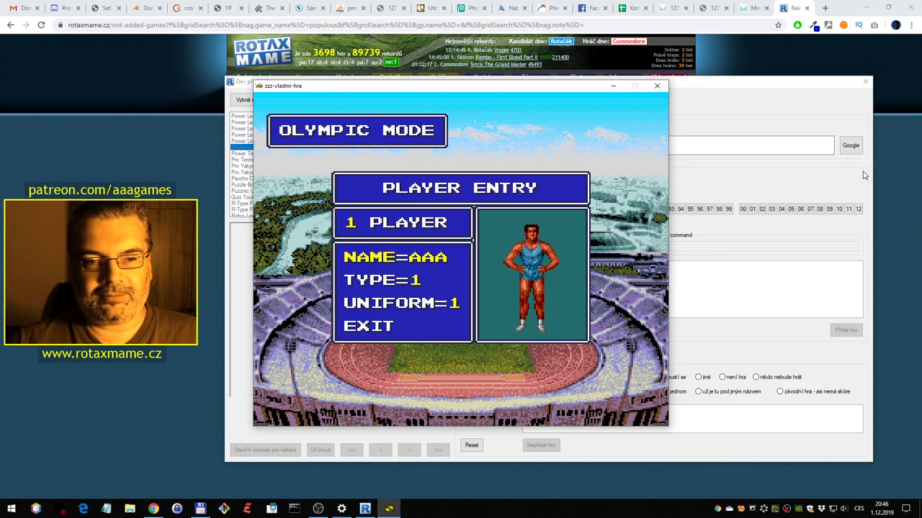
key(Escape)
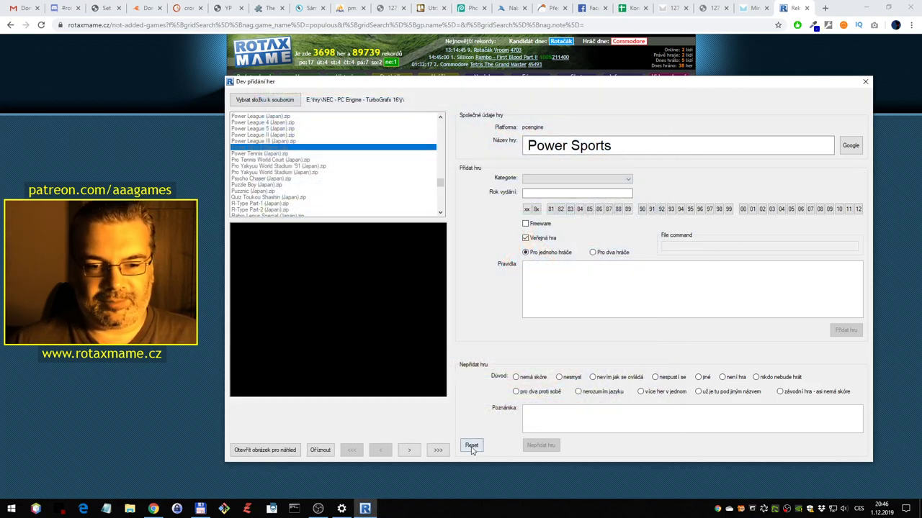
click(472, 446)
Launch Power Tennis (Japan).zip and start a singles match with the 1P VS COM option
scroll(311, 161, down, 1)
double_click(284, 135)
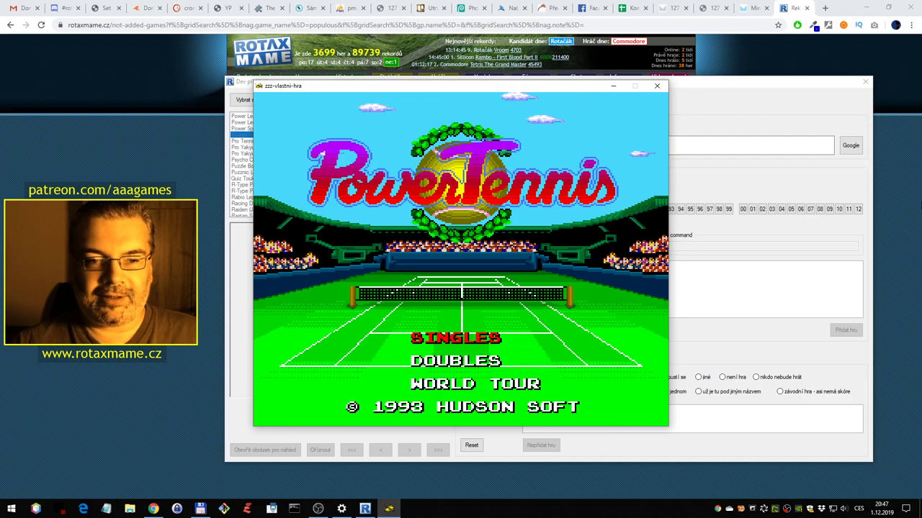
key(Return)
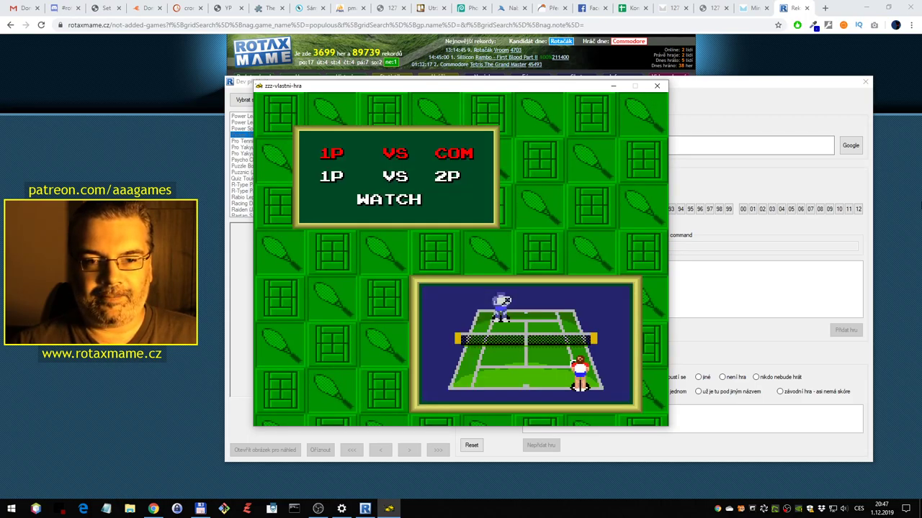
key(Return)
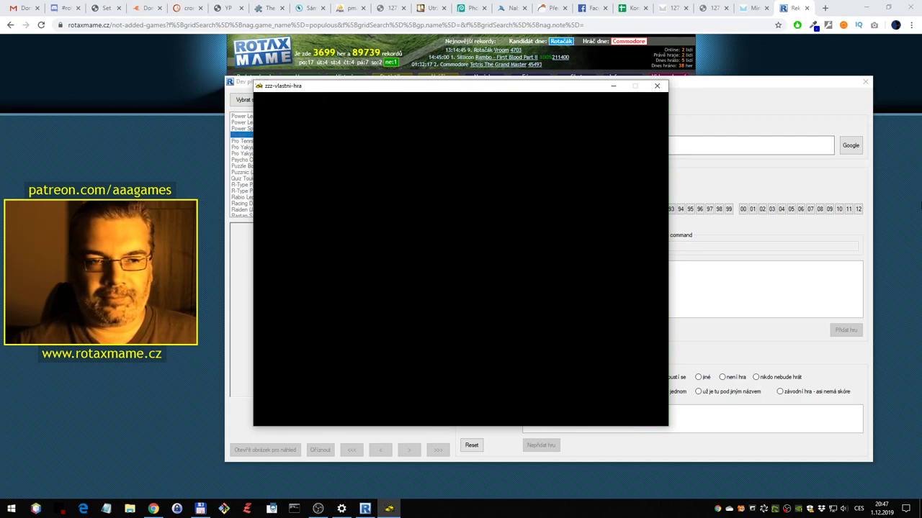
key(Return)
key(Return)
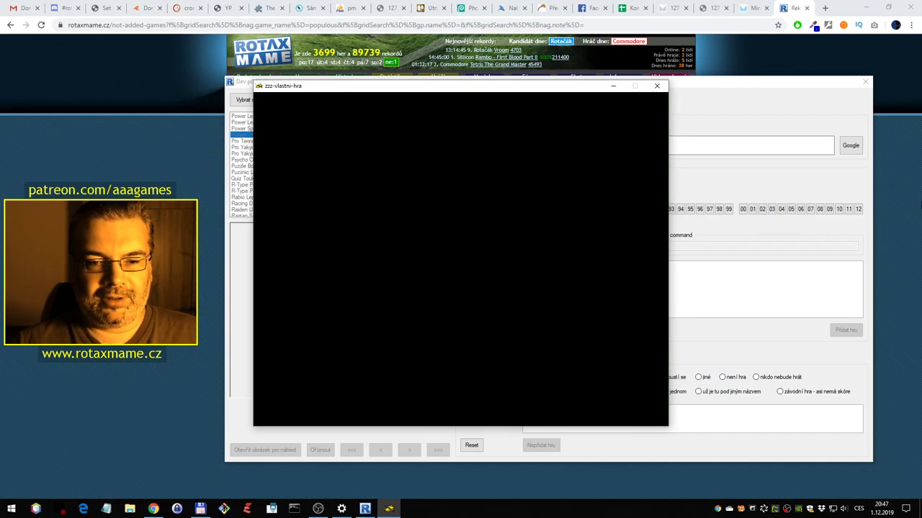
key(Return)
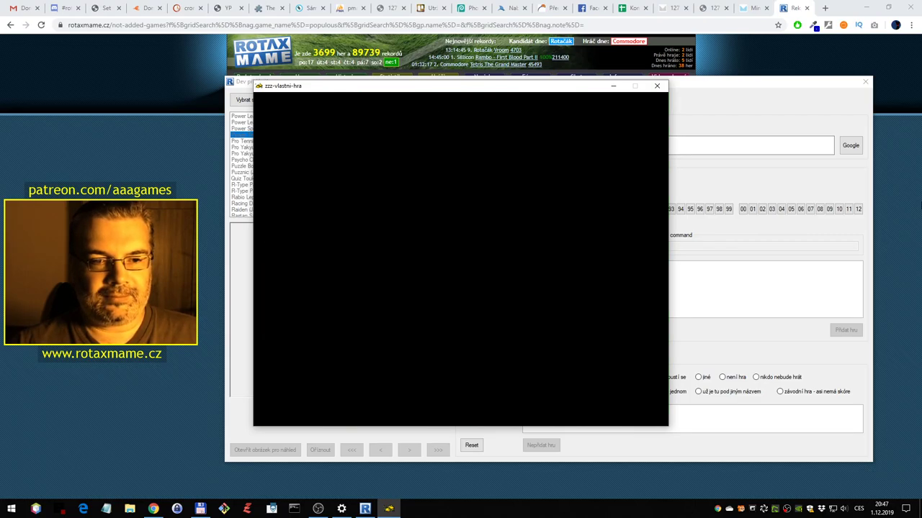
key(Return)
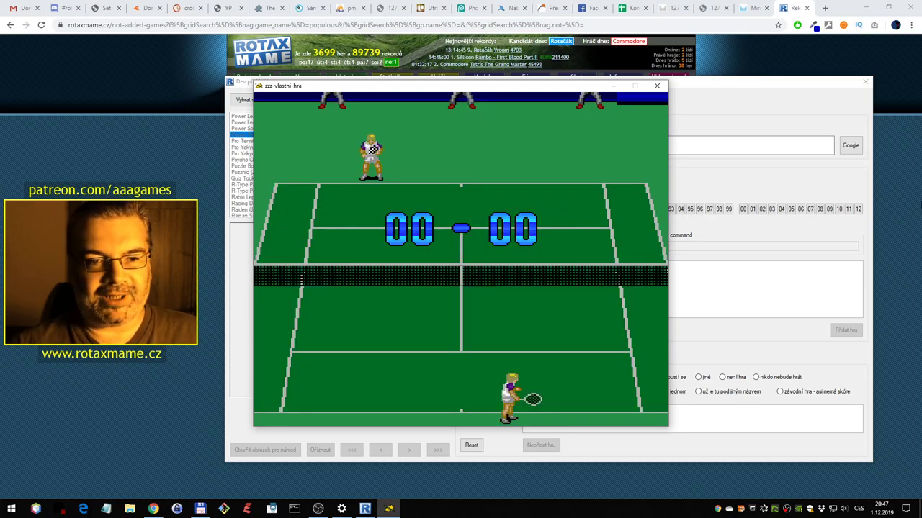
Play several points of the Power Tennis singles match, serving and returning the ball, to test the controls and gameplay
key(Left)
key(Right)
key(ctrl)
key(z)
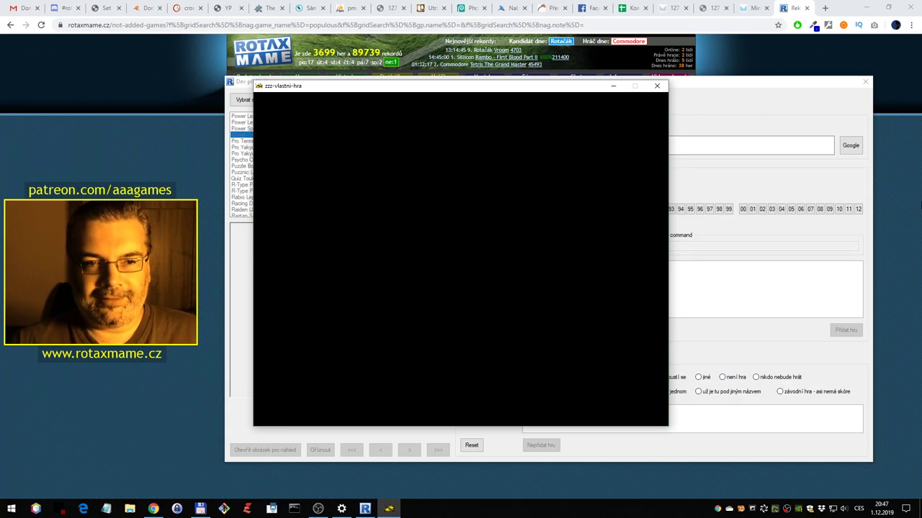
key(z)
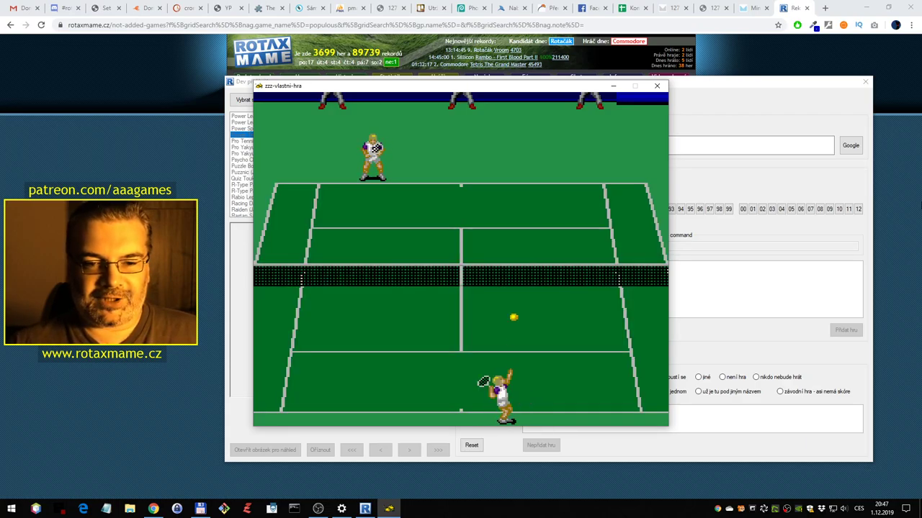
key(z)
key(Left)
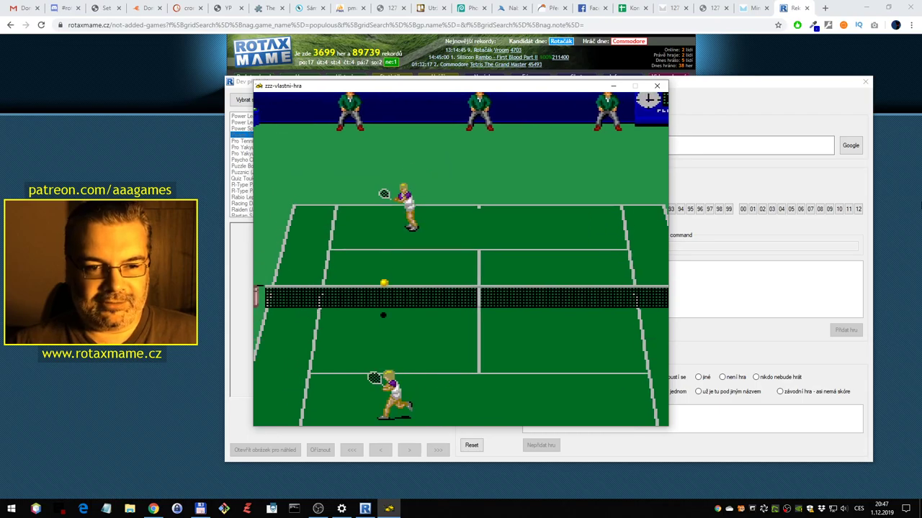
key(z)
key(z)
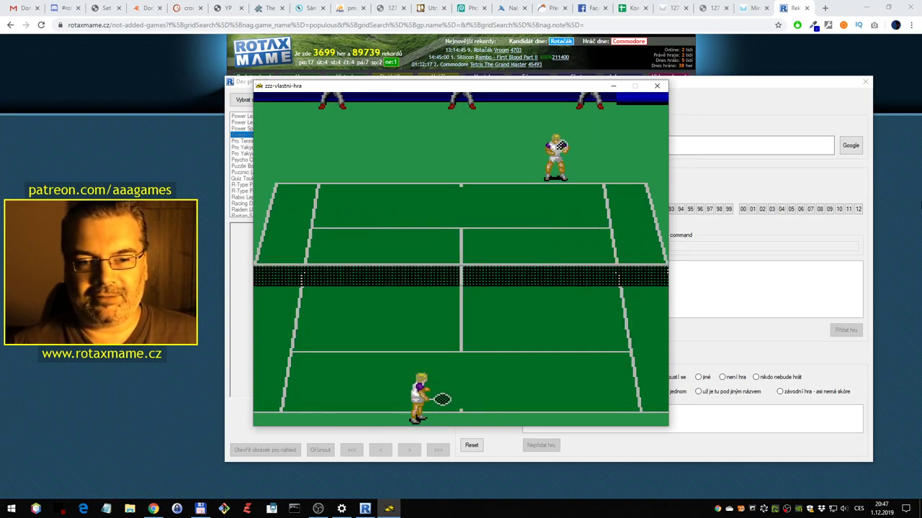
key(z)
key(z)
key(Up)
key(Left)
key(Right)
key(Up)
key(z)
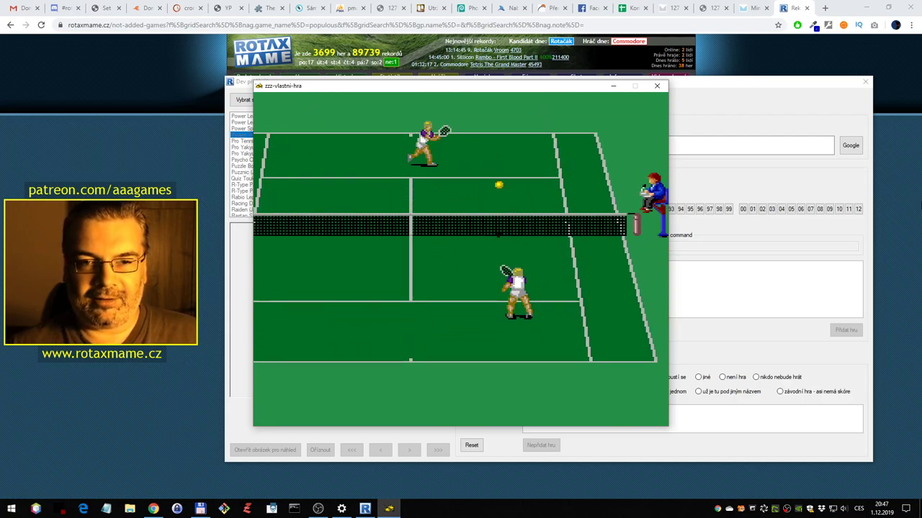
key(Left)
key(Right)
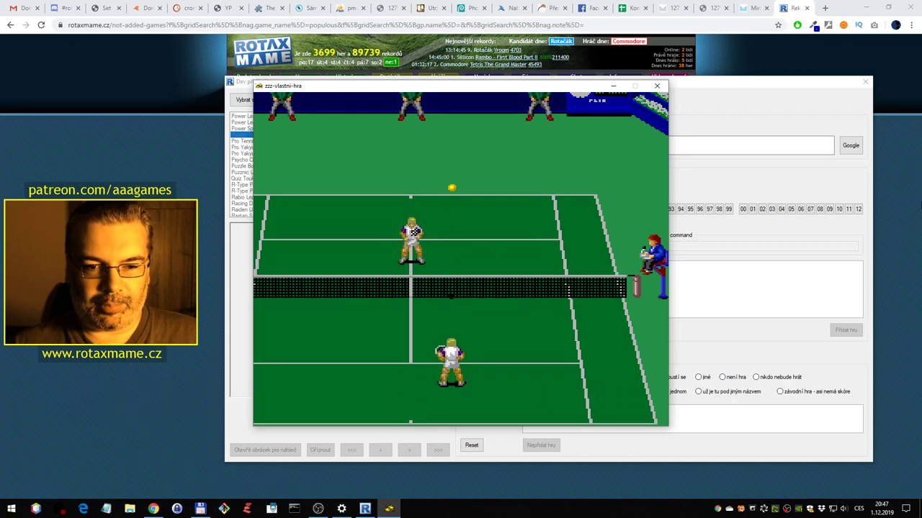
key(z)
key(Left)
key(z)
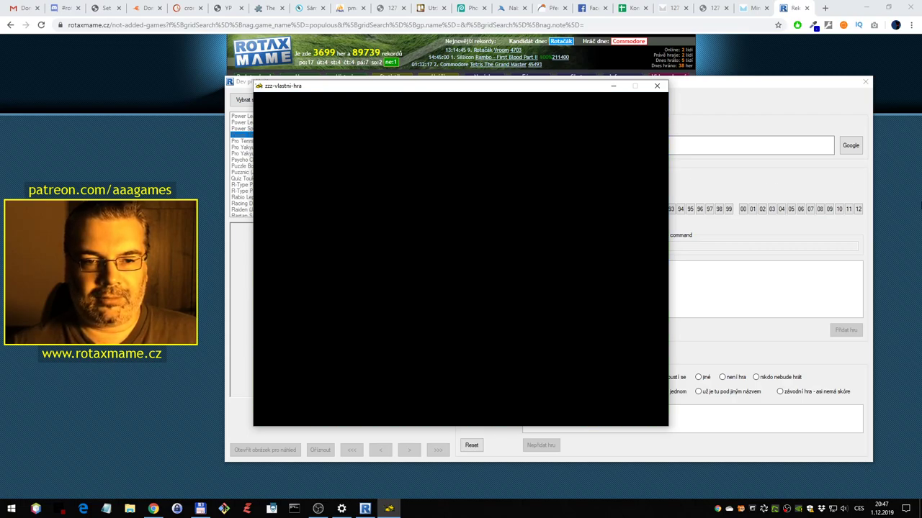
key(z)
key(z)
key(z)
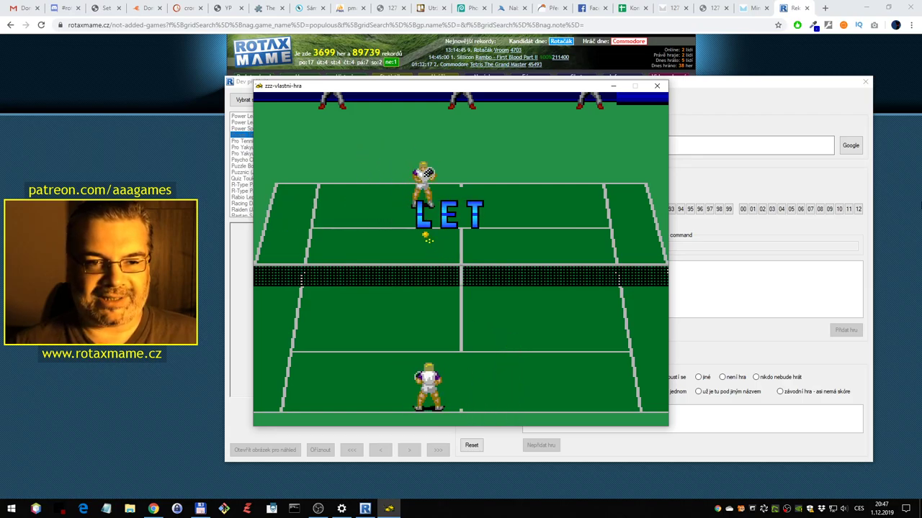
key(Left)
key(Right)
key(Left)
key(Right)
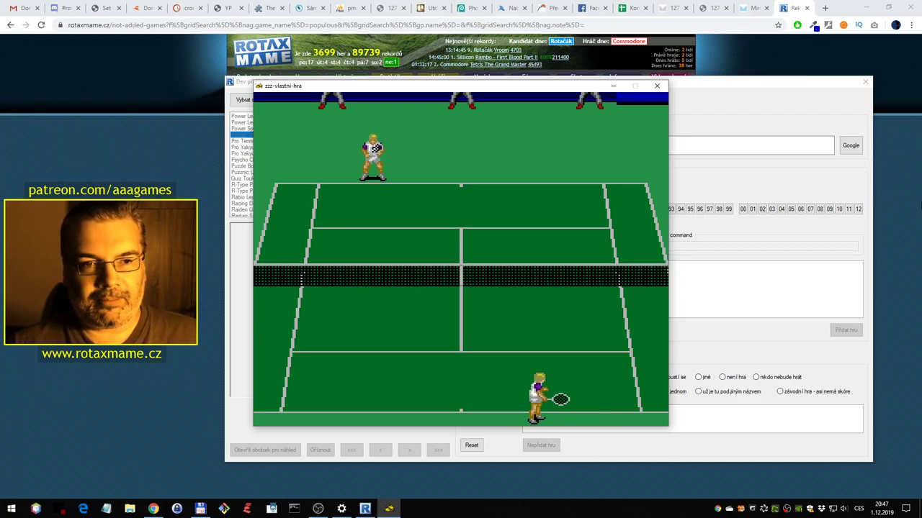
key(z)
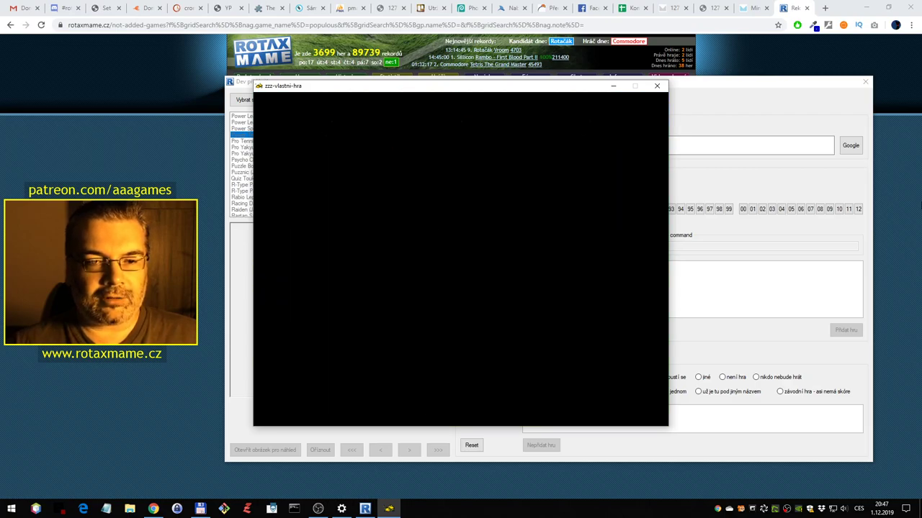
key(Right)
key(z)
key(z)
key(Left)
key(Up)
key(Right)
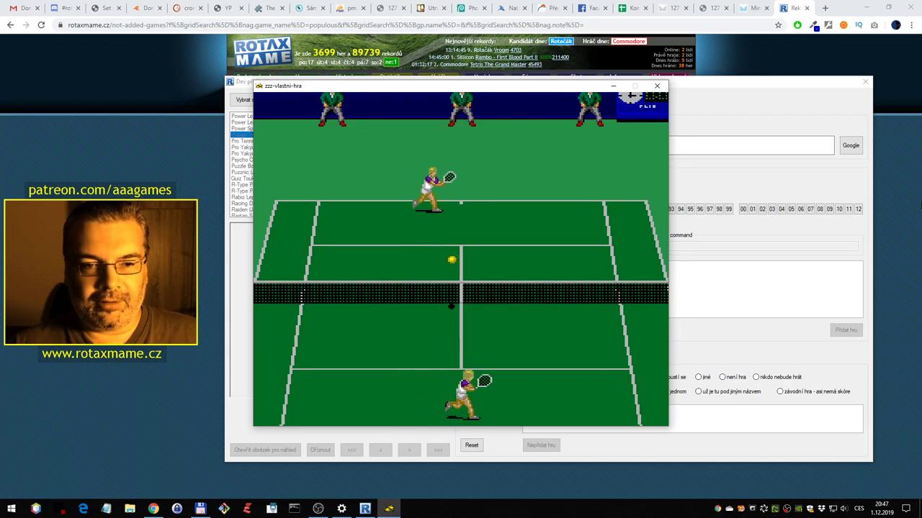
key(Up)
key(Right)
key(Left)
key(z)
key(Right)
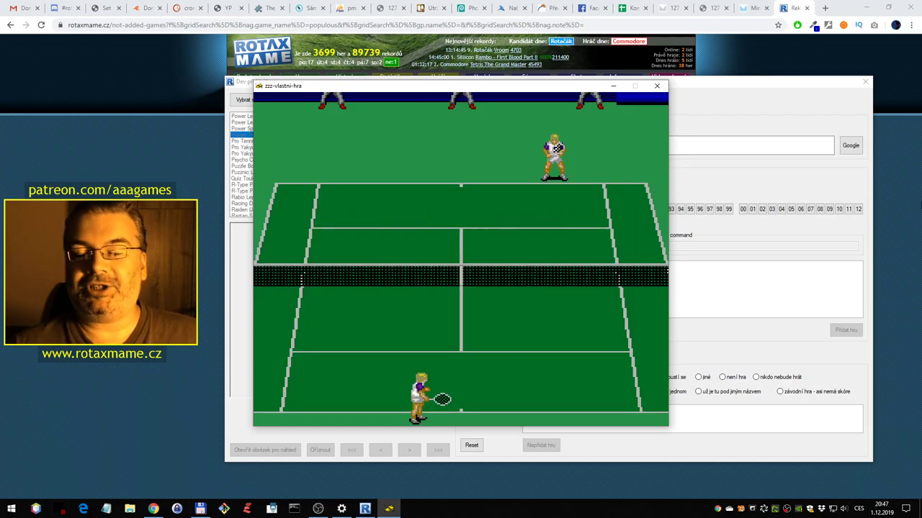
key(Left)
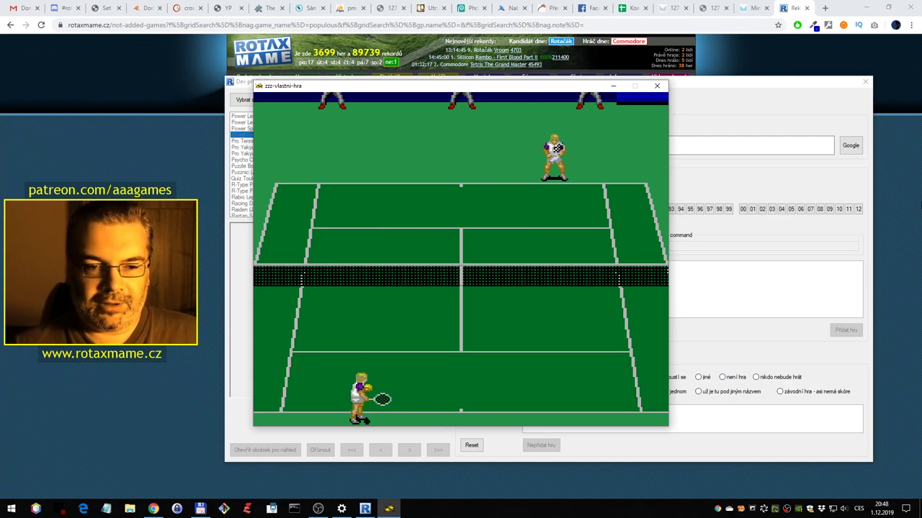
key(z)
key(z)
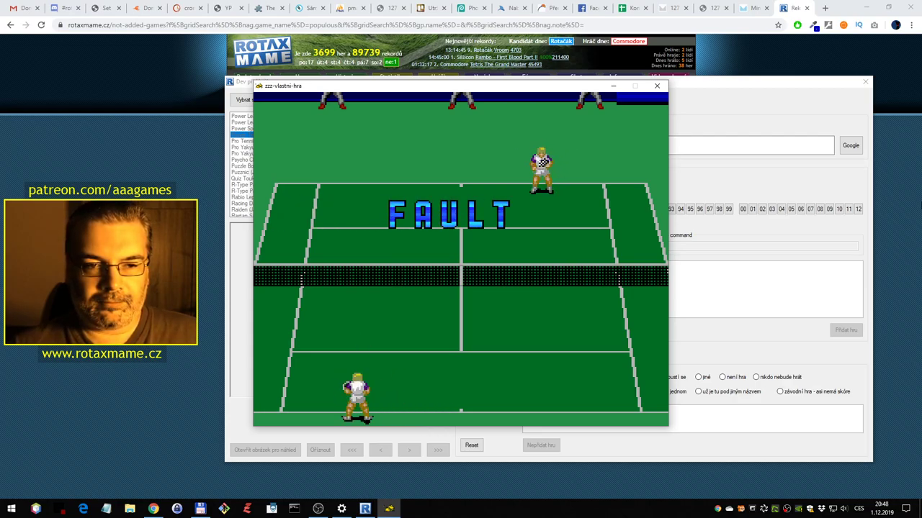
key(Left)
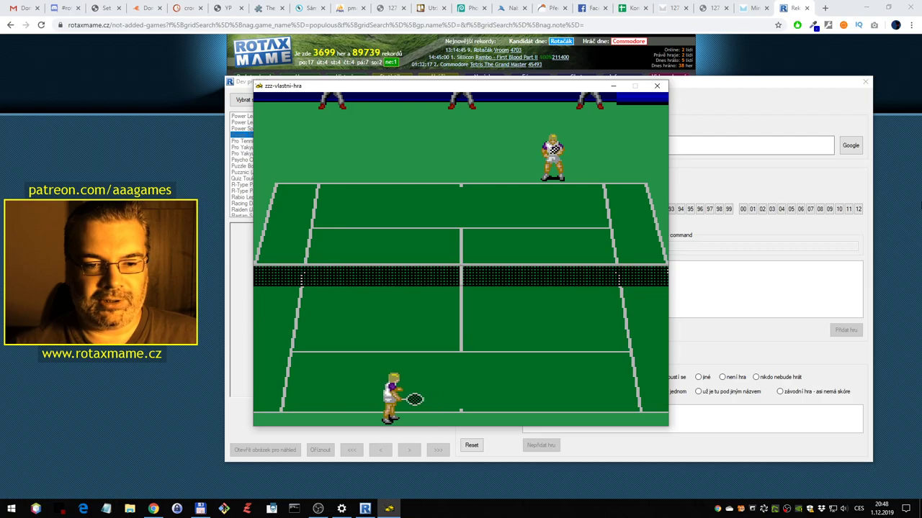
key(z)
key(z)
key(Right)
key(Up)
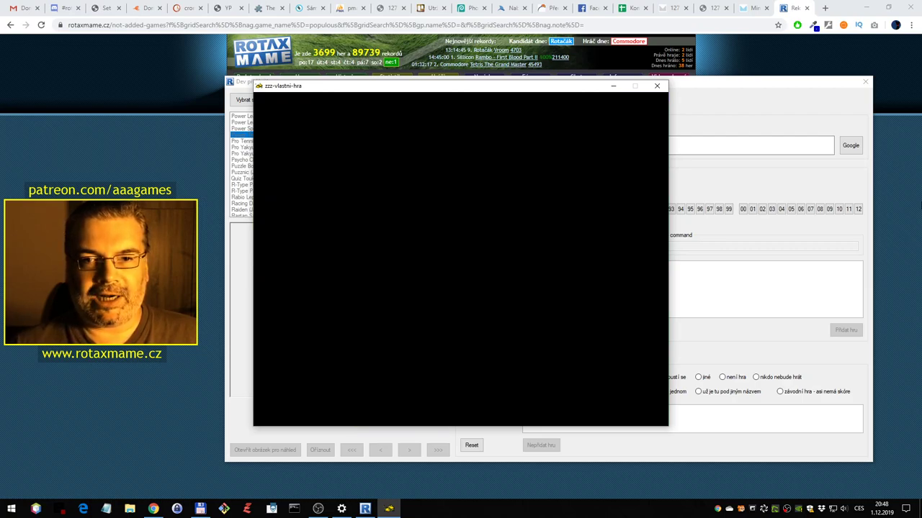
Try out a few rallies in Power Tennis, quit the game and reset its entry form
key(Left)
key(ctrl)
key(ctrl)
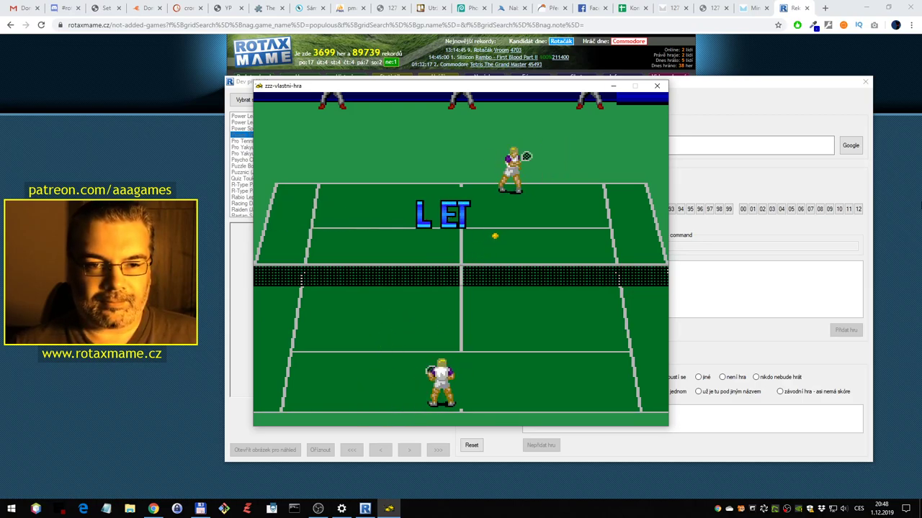
key(ctrl)
key(ctrl)
key(Right)
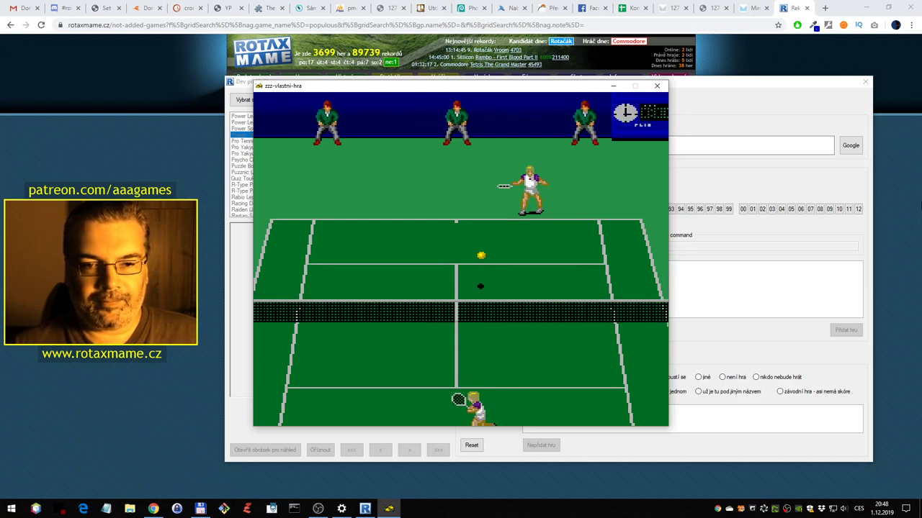
key(Left)
key(Up)
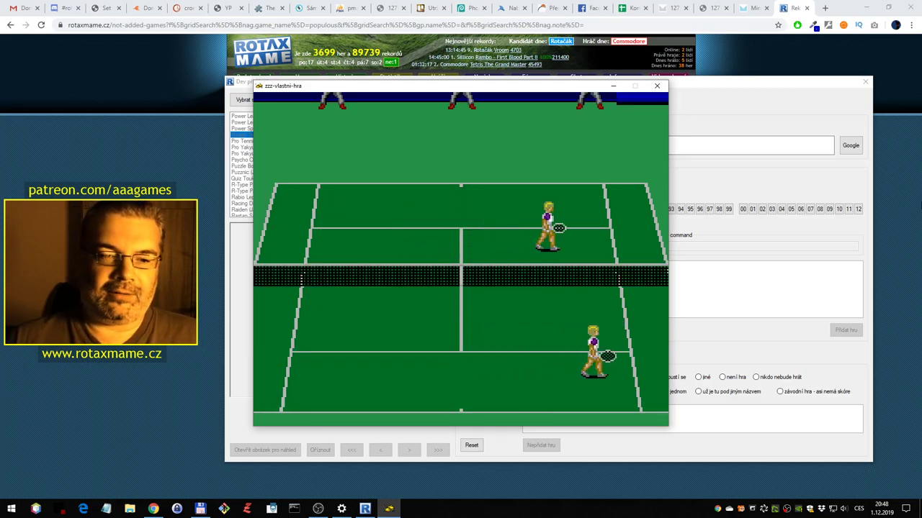
key(Escape)
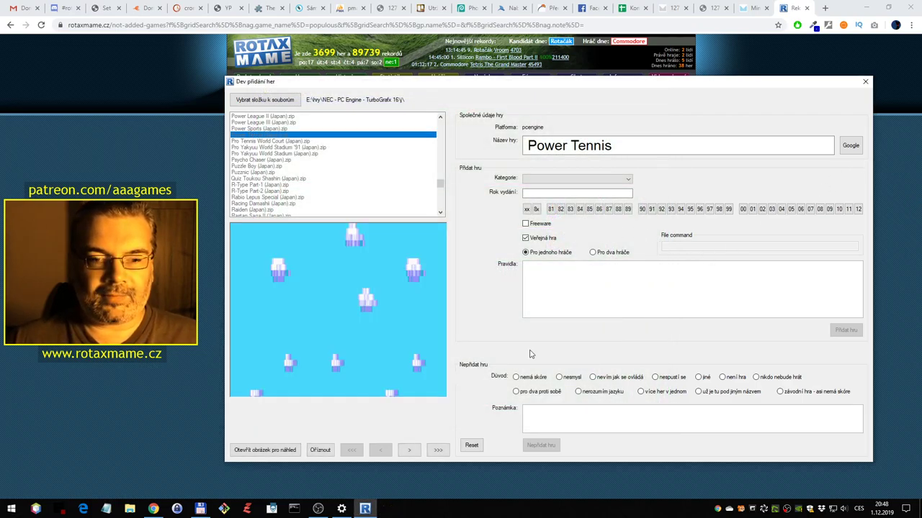
click(472, 445)
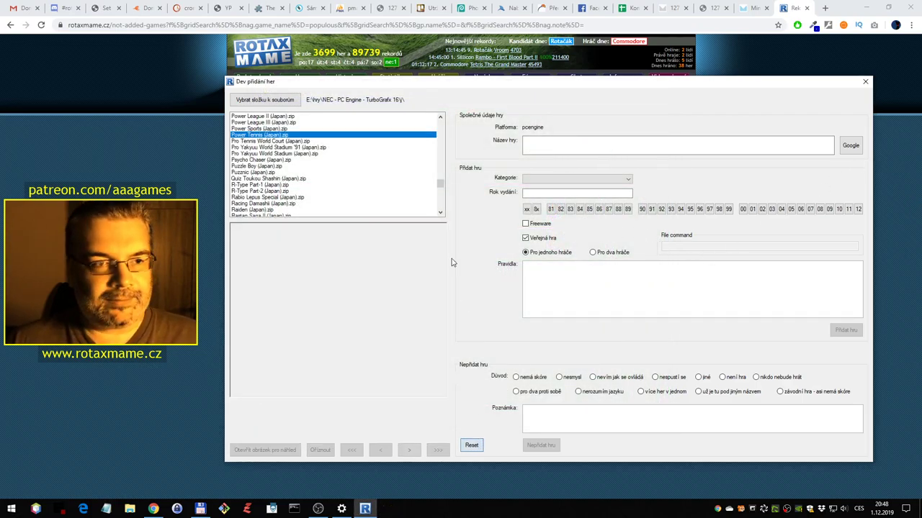
Launch Pro Tennis World Court (Japan).zip and start a match with the first listed player on the HARD surface
click(296, 141)
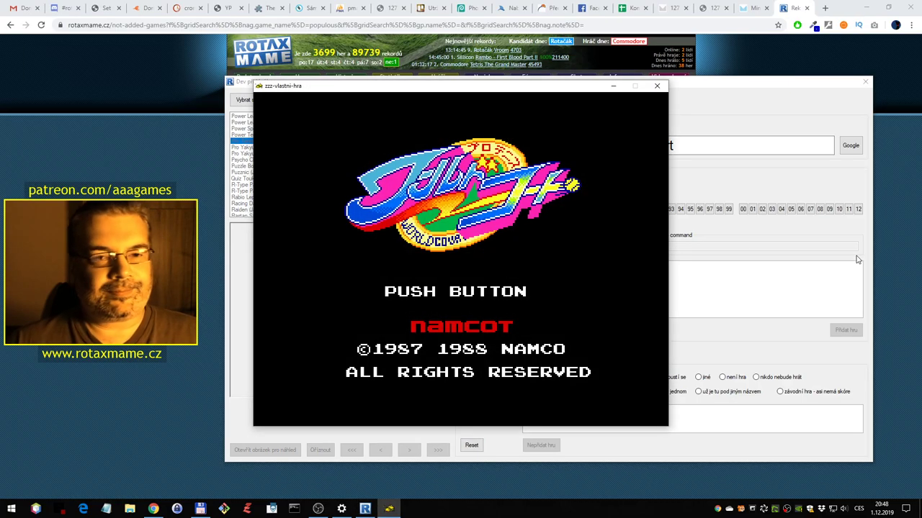
key(ctrl)
key(ctrl)
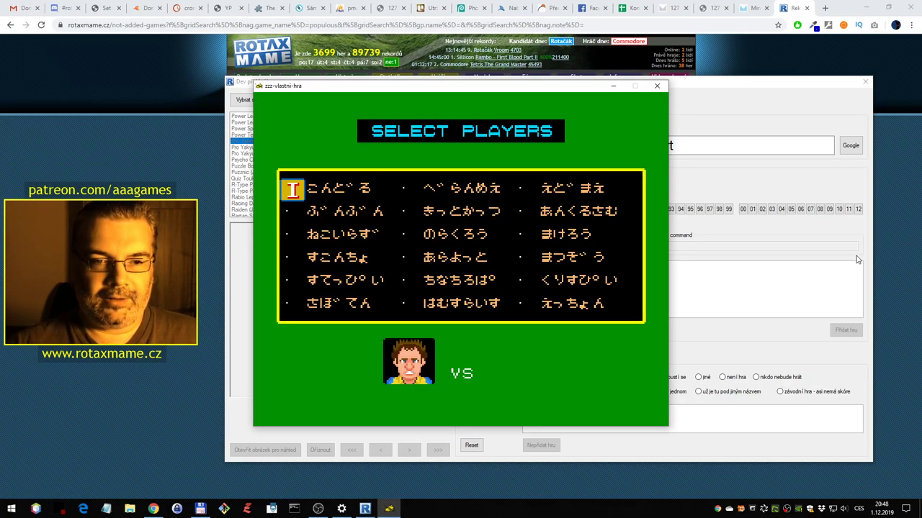
key(Return)
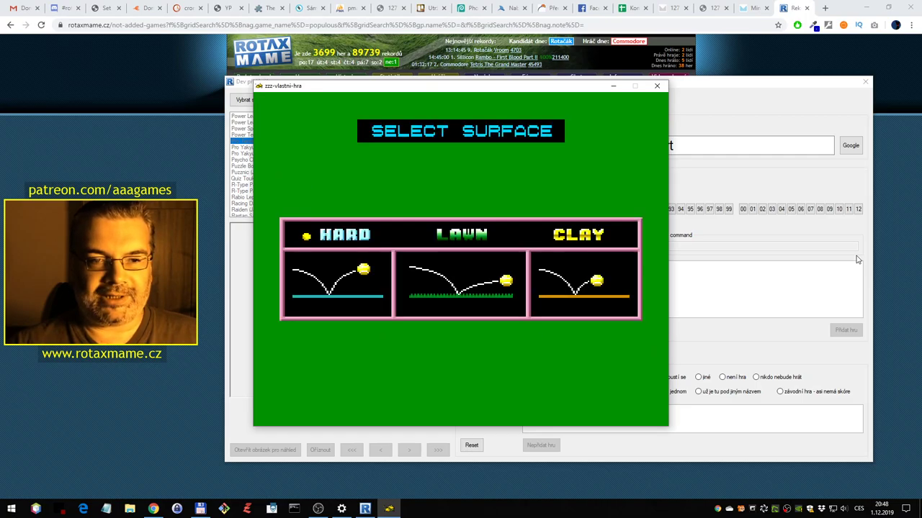
key(Return)
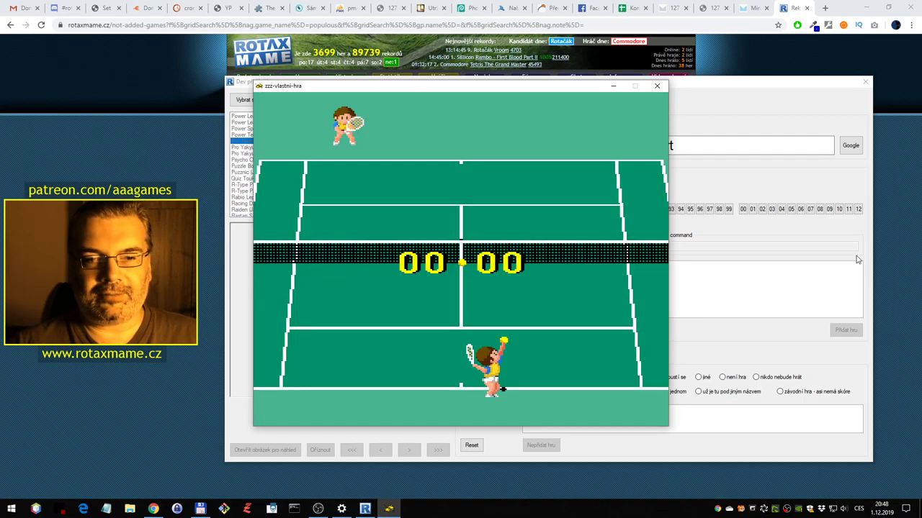
Play serves and rallies in the Pro Tennis World Court match, quit the game and reset its entry form
key(z)
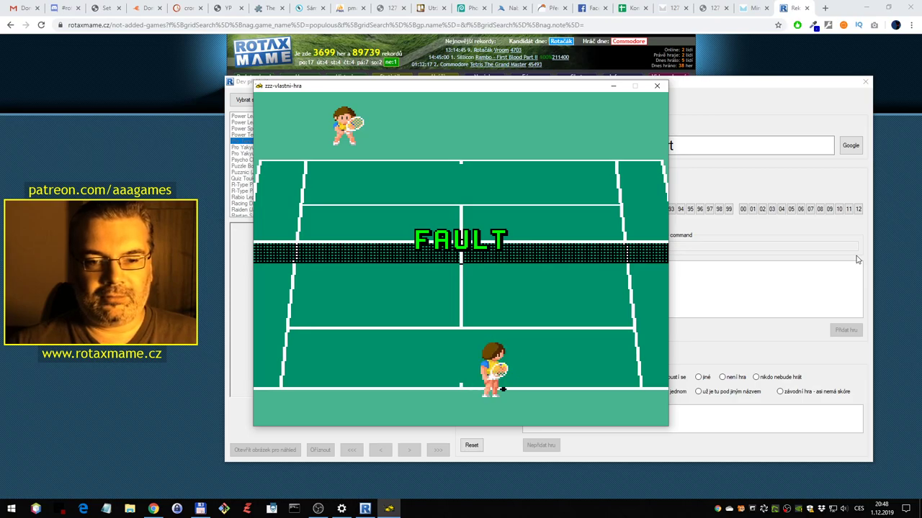
key(Right)
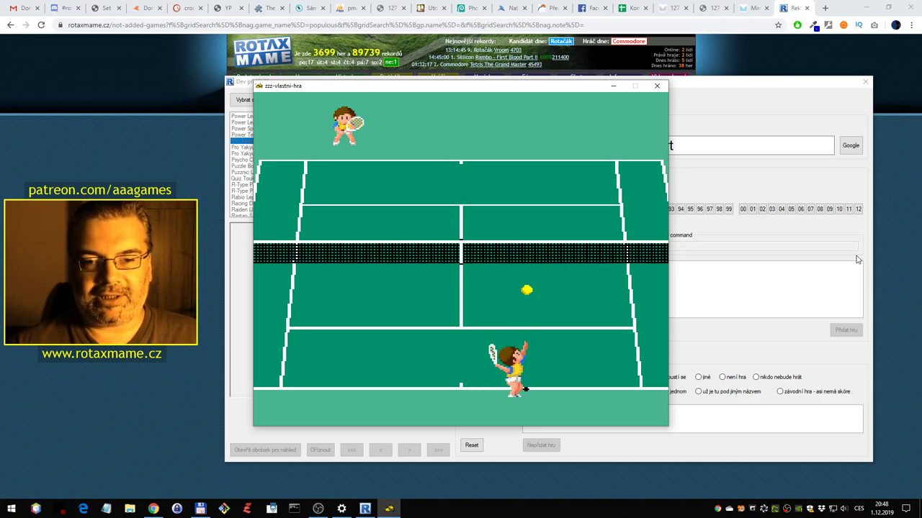
key(z)
key(Left)
key(Up)
key(Right)
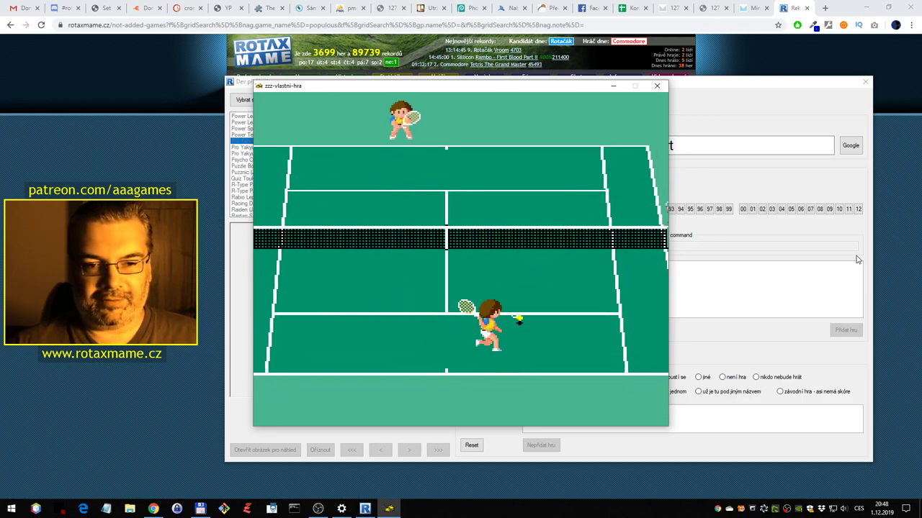
key(Right)
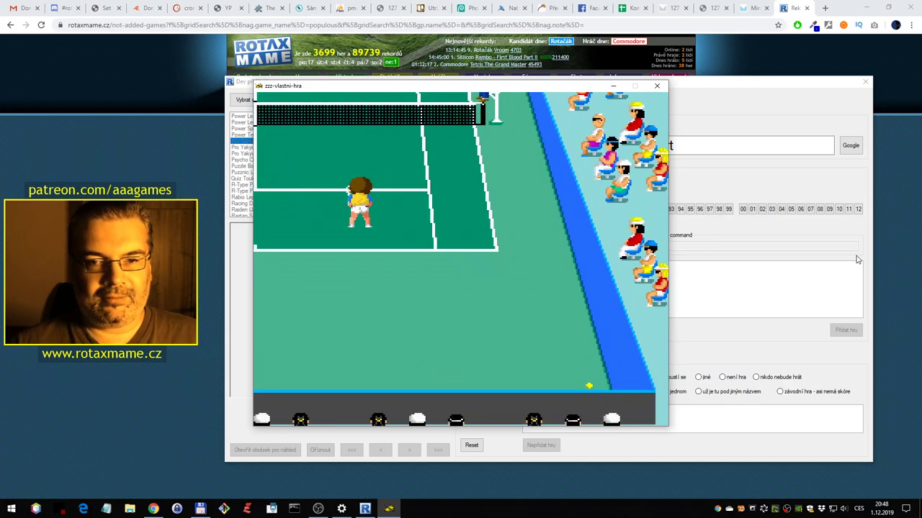
key(z)
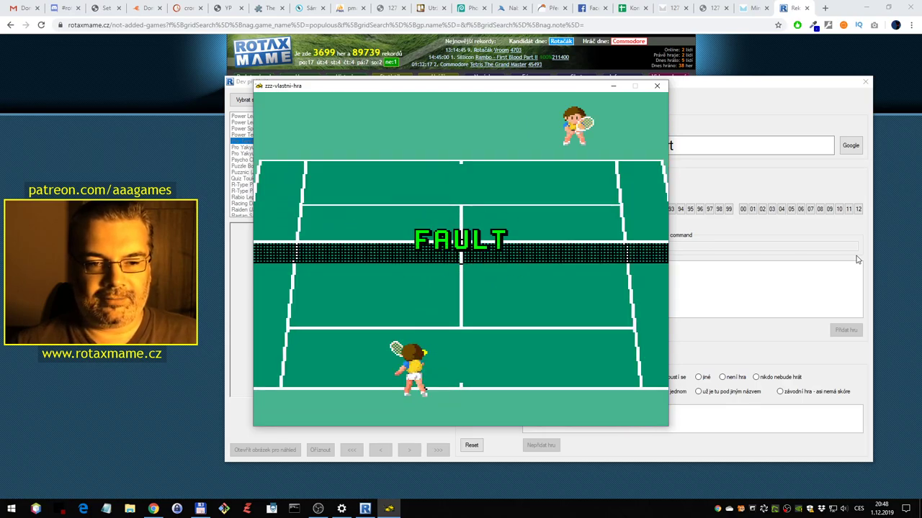
key(z)
key(Right)
key(Up)
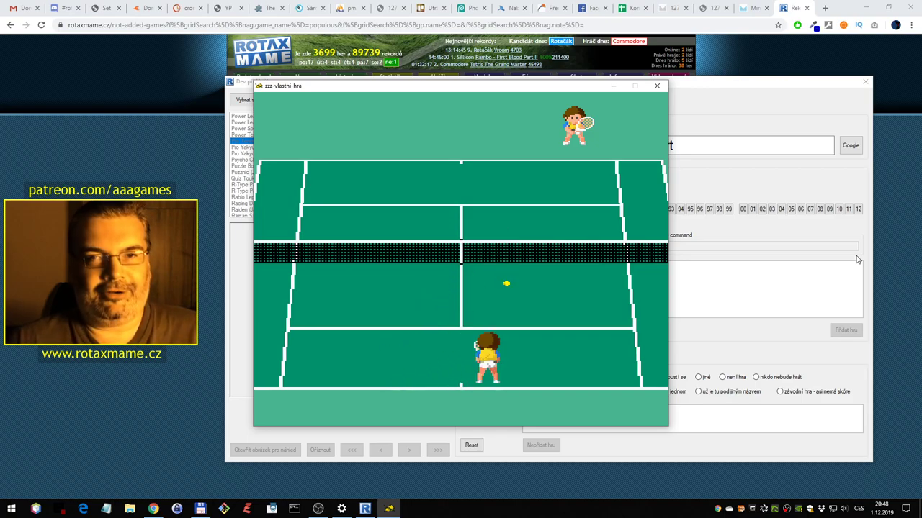
key(Right)
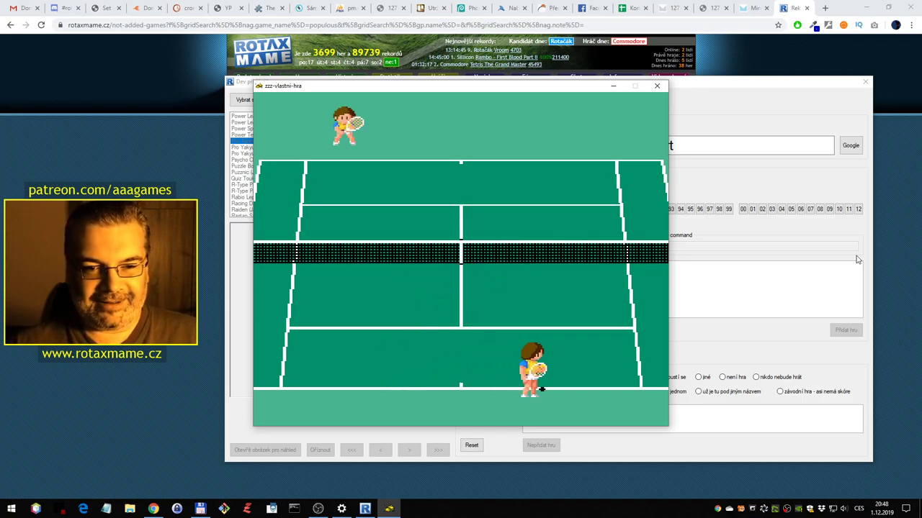
key(z)
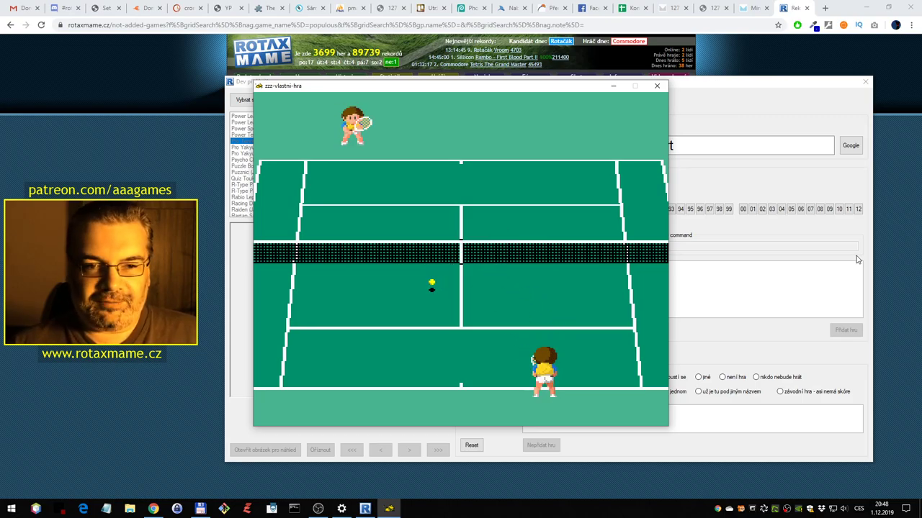
key(z)
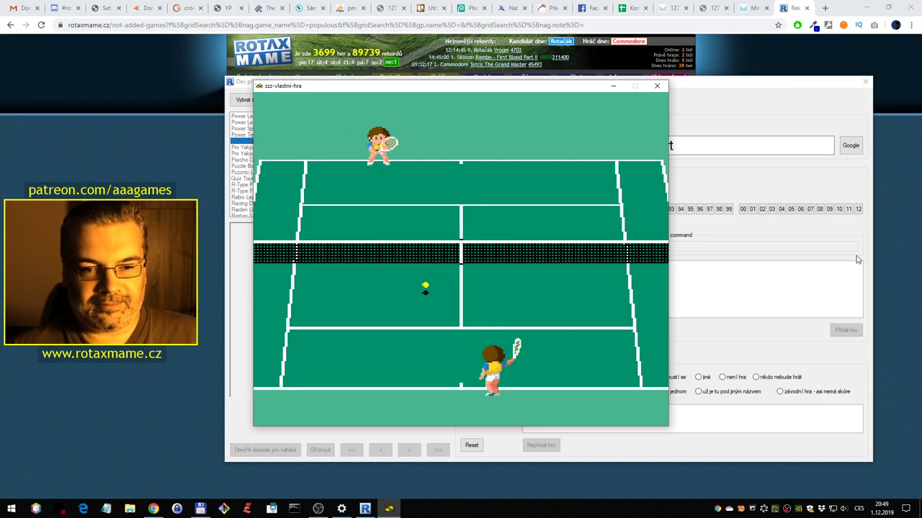
key(z)
key(Right)
key(Up)
key(Left)
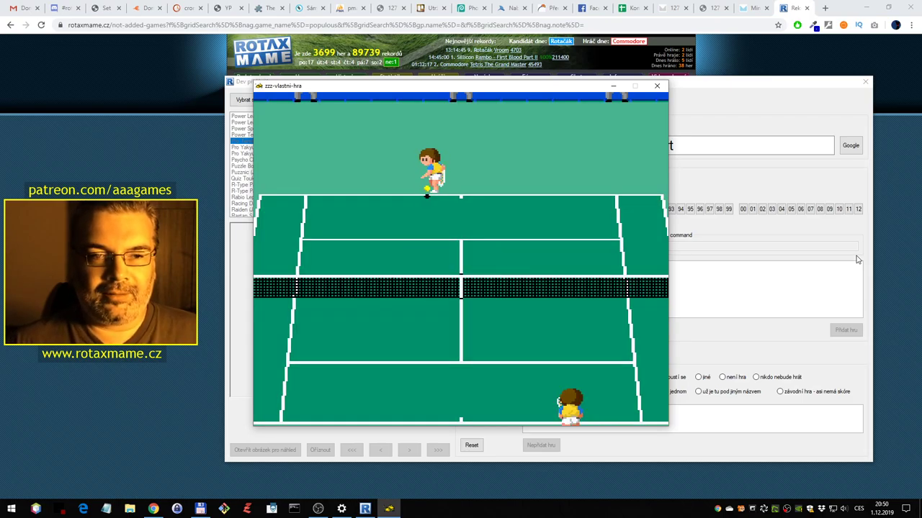
key(Escape)
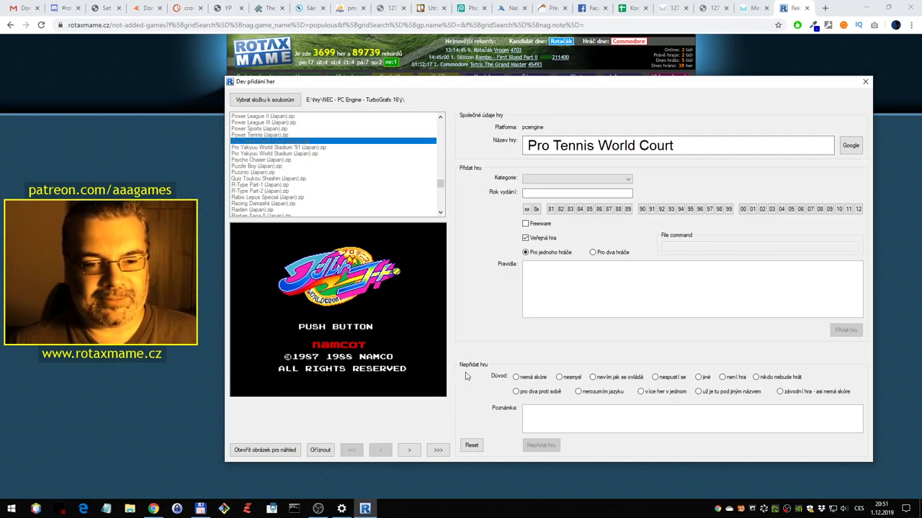
click(472, 446)
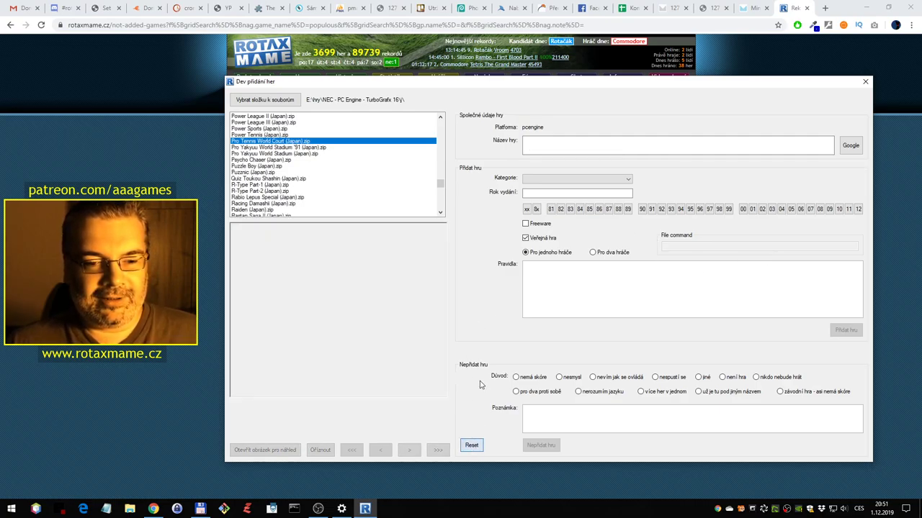
Check Pro Yakyuu World Stadium '91 (Japan).zip up to its game selection screen, quit it and reset the entry form
click(331, 147)
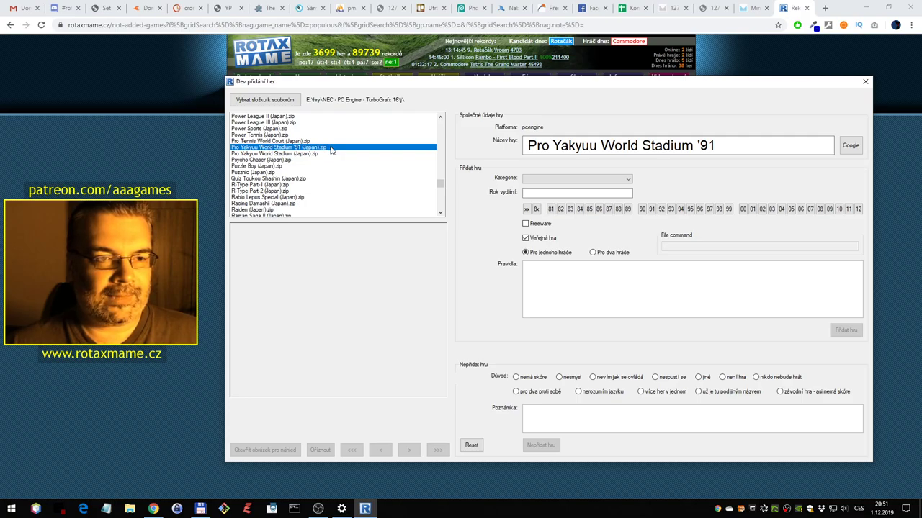
double_click(331, 148)
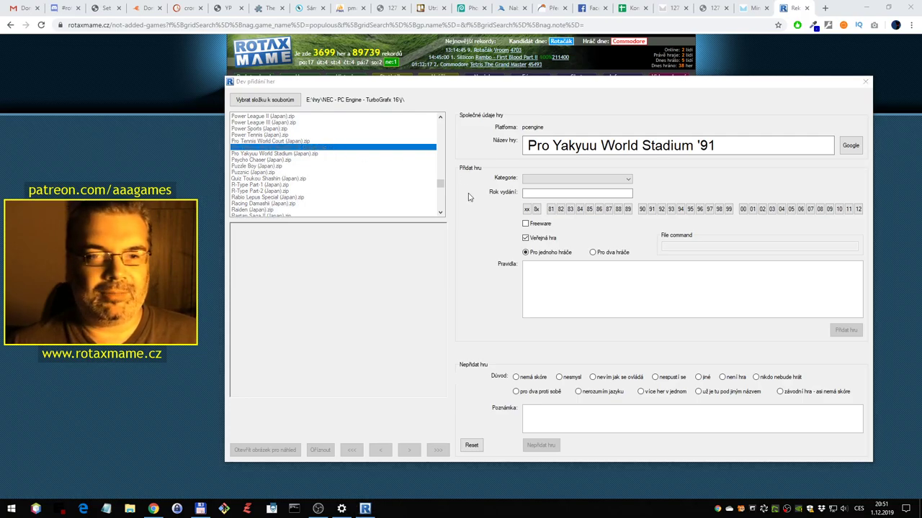
key(Return)
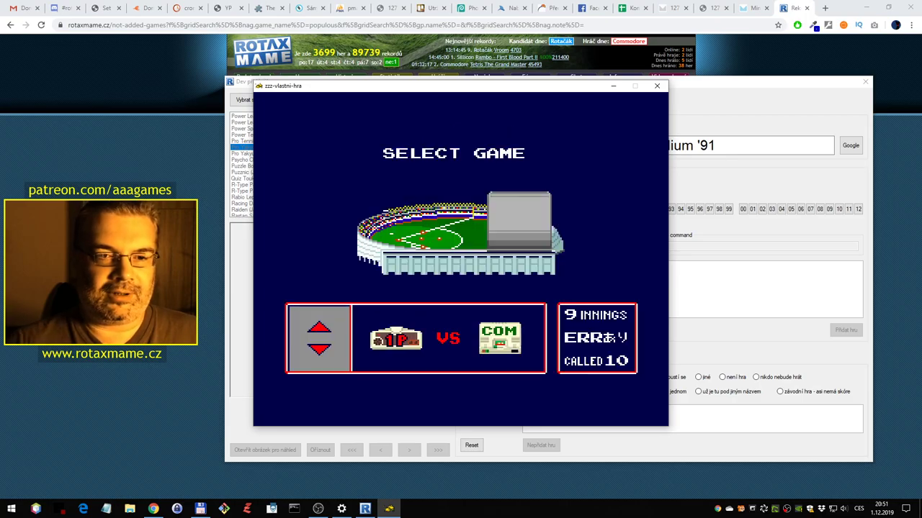
key(Escape)
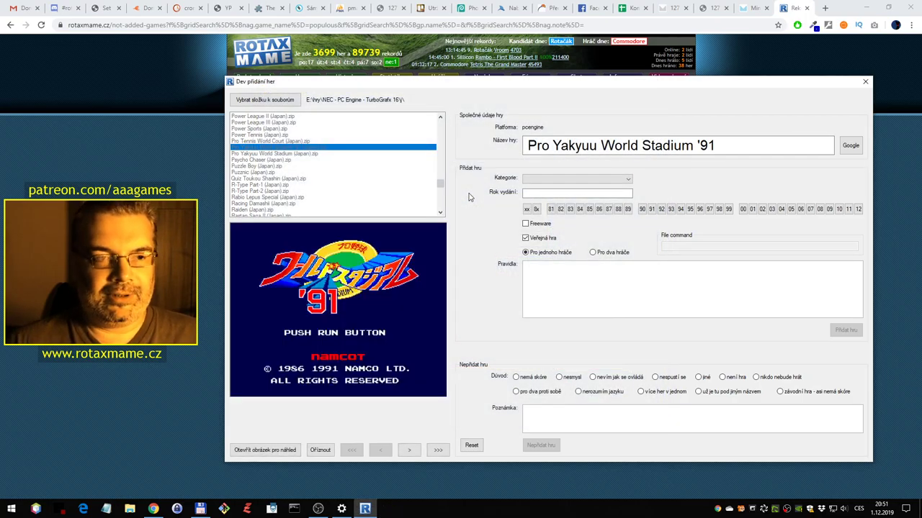
click(471, 446)
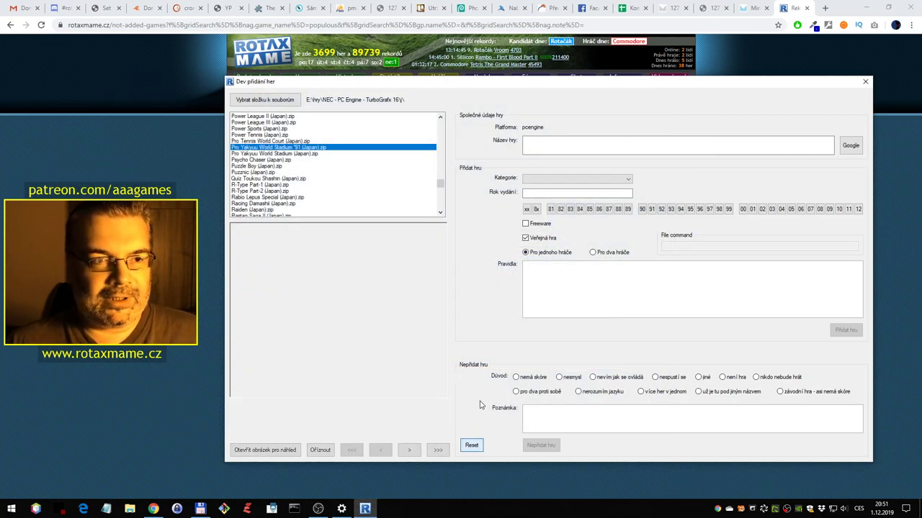
Try out Pro Yakyuu World Stadium (Japan).zip with a match of team L against computer team N, quit it and reset the entry form
click(295, 154)
double_click(295, 155)
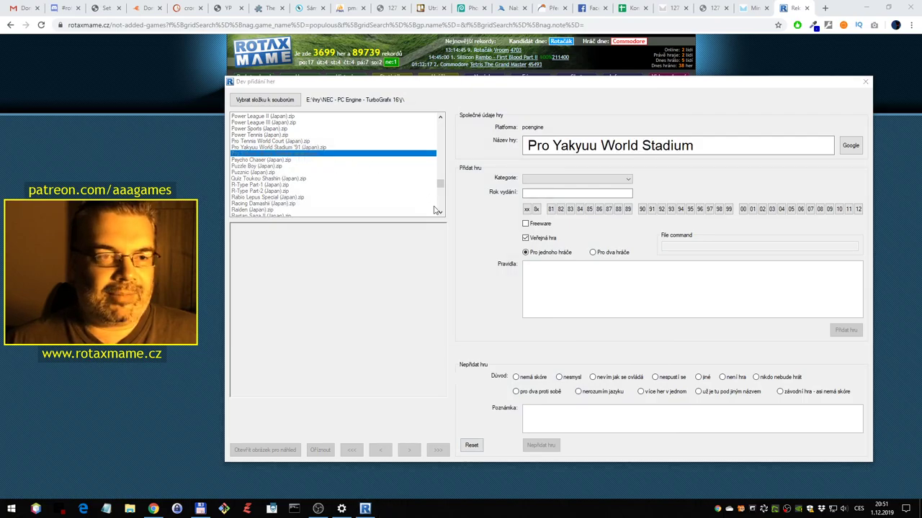
key(1)
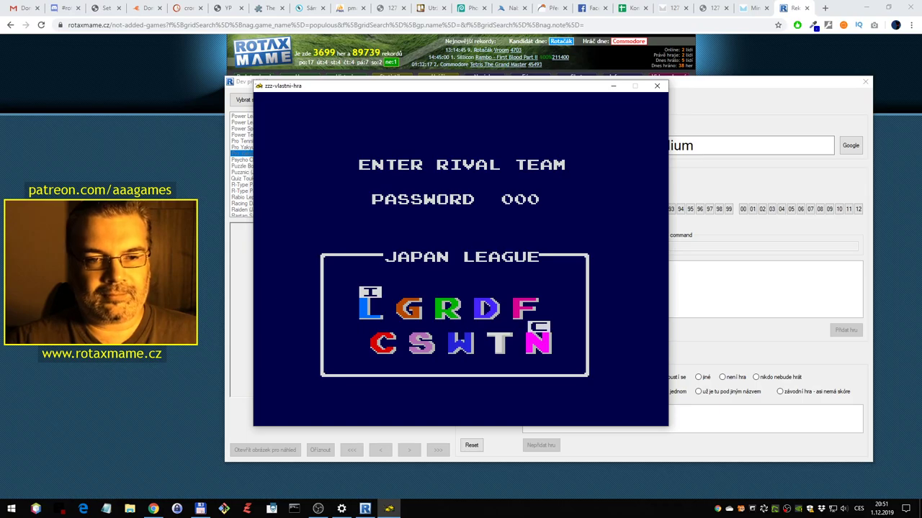
key(ctrl)
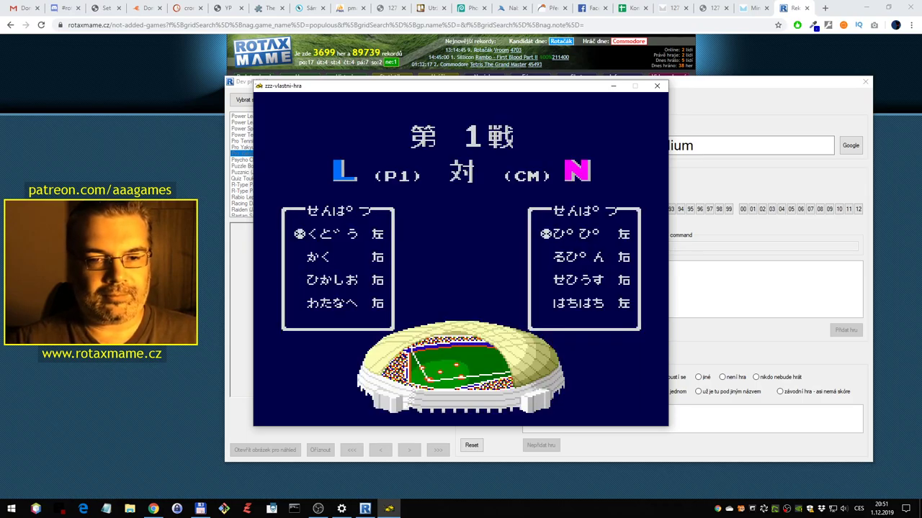
key(ctrl)
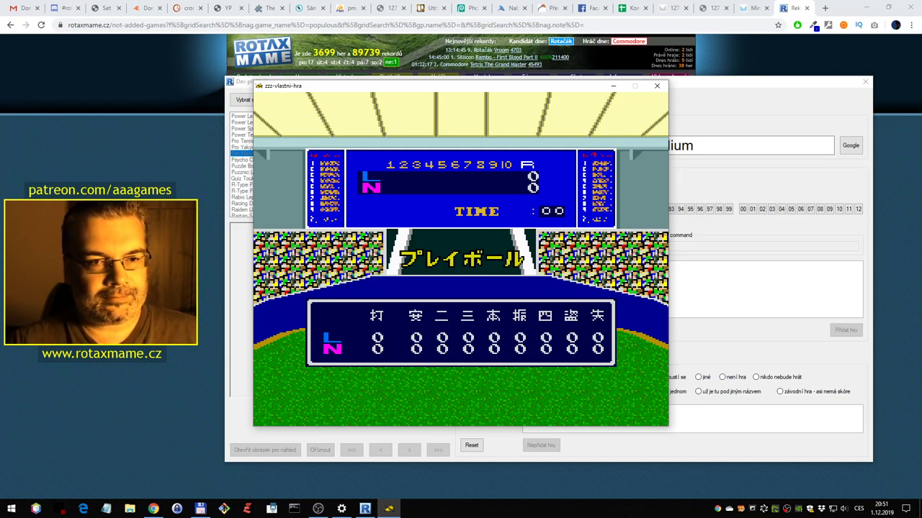
key(Escape)
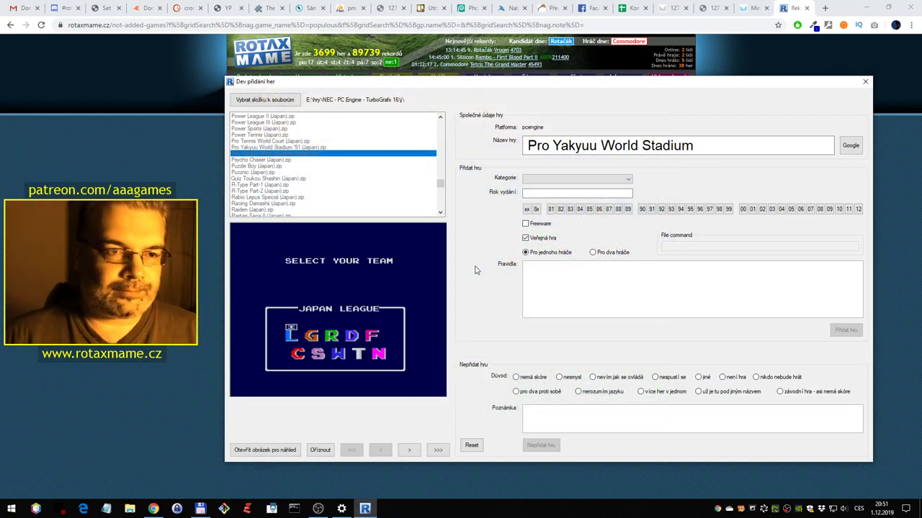
click(470, 444)
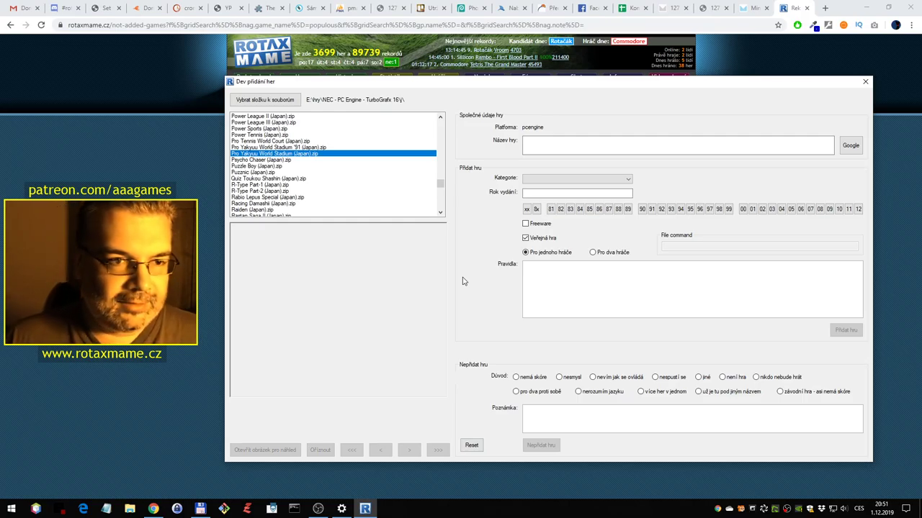
Launch Psycho Chaser (Japan).zip and start playing Stage 1, steering the robot and shooting the first enemies
double_click(309, 160)
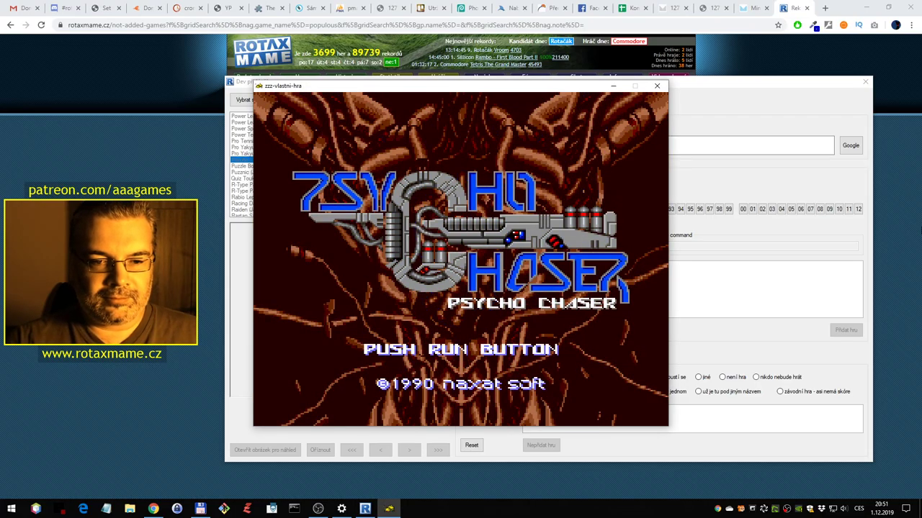
key(1)
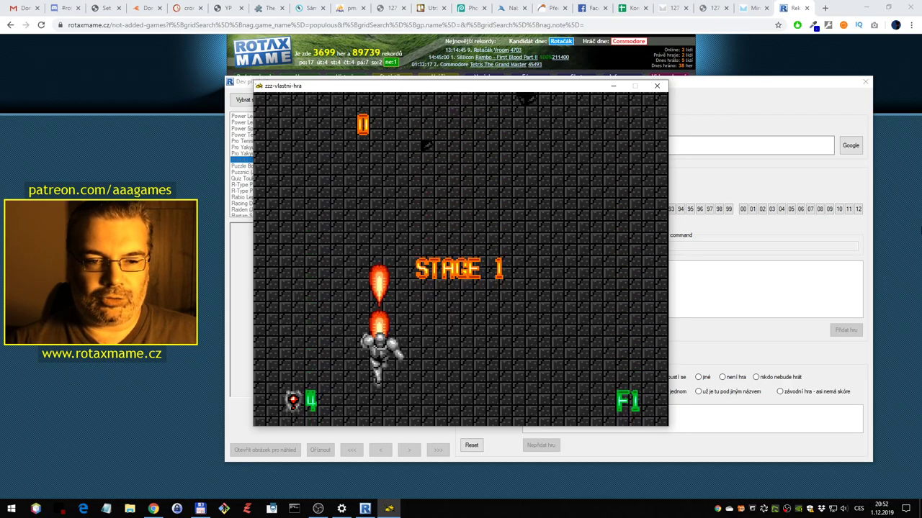
key(Right)
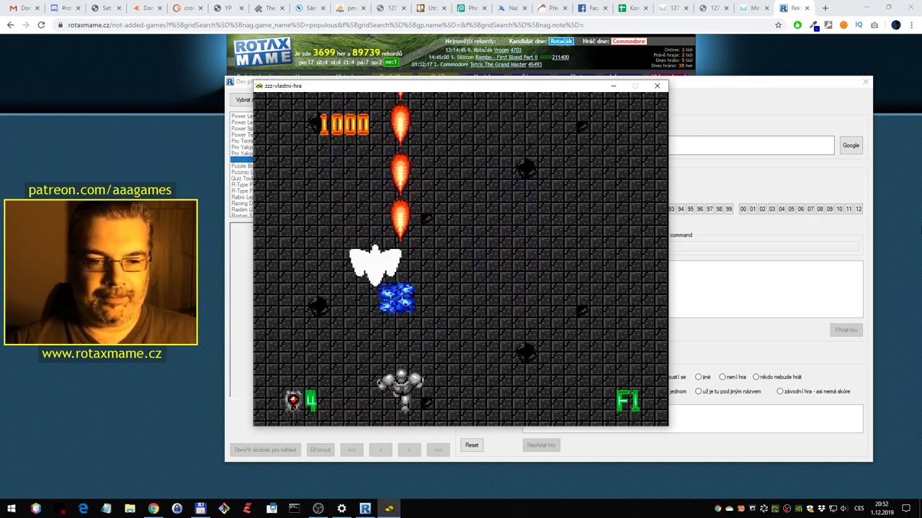
key(Right)
key(space)
key(Left)
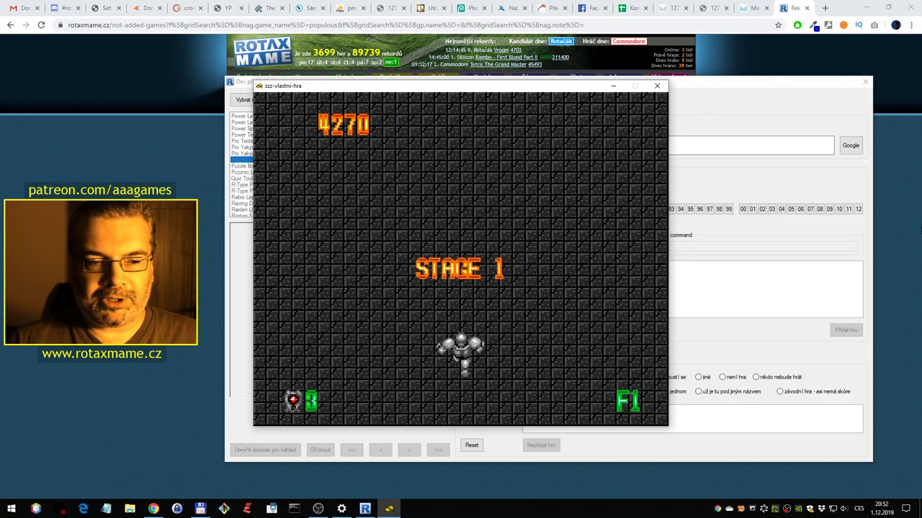
Fight through Stage 1 of Psycho Chaser up to the blue spider-like boss, dodging enemies and switching between weapons
key(Left)
key(space)
key(Left)
key(space)
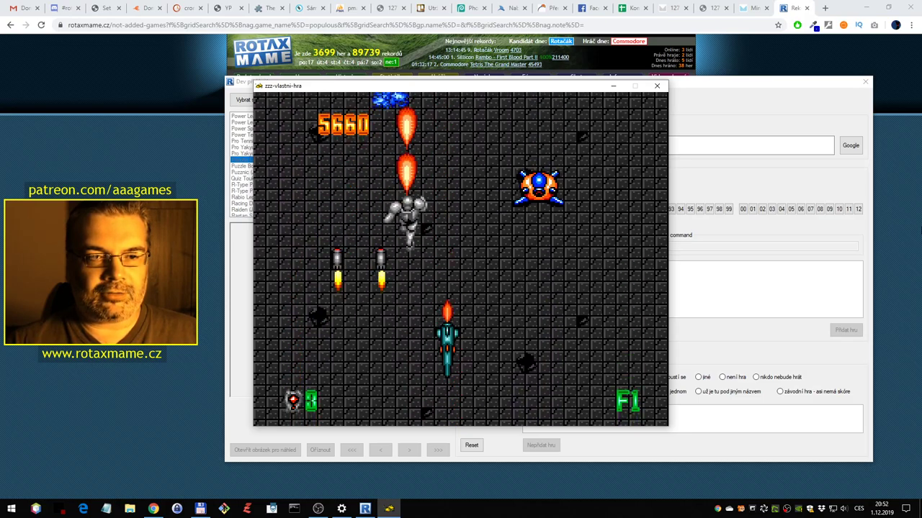
key(Right)
key(Down)
key(Up)
key(Left)
key(Down)
key(space)
key(Left)
key(Down)
key(space)
key(Right)
key(Left)
key(space)
key(Up)
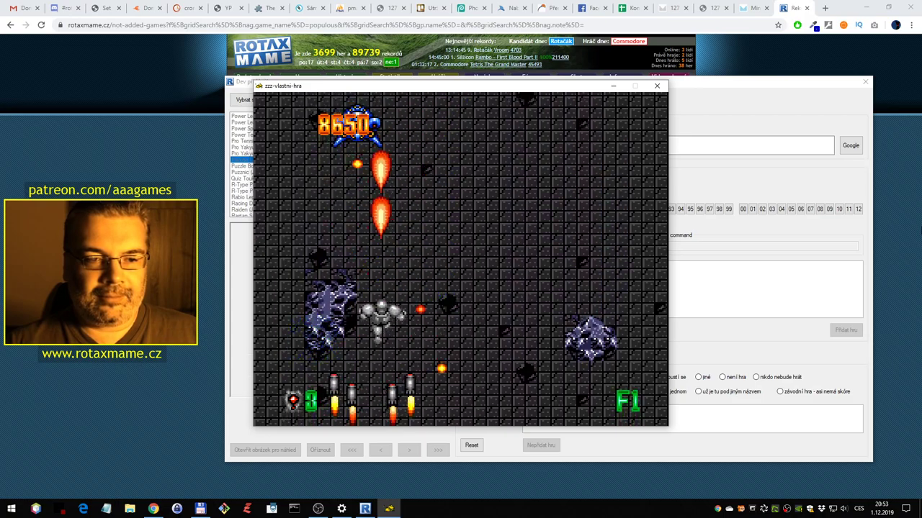
key(Right)
key(Right)
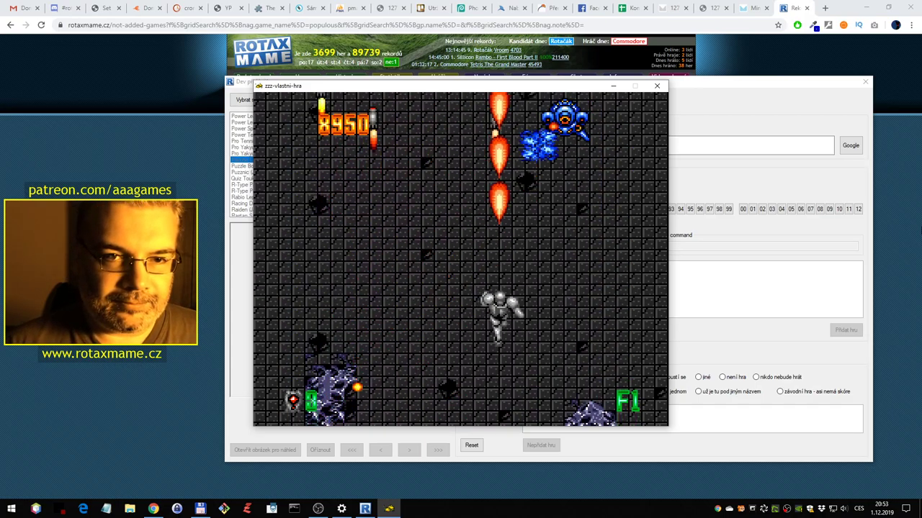
key(Left)
key(Left)
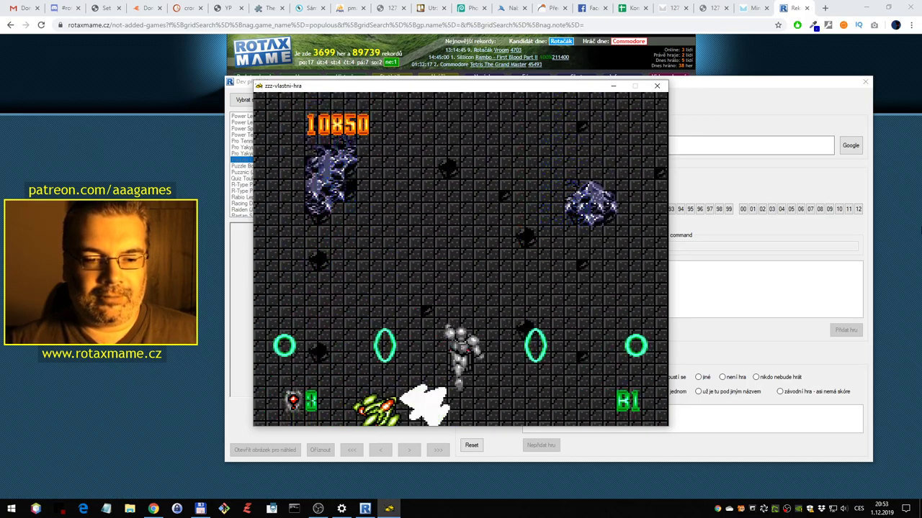
key(Right)
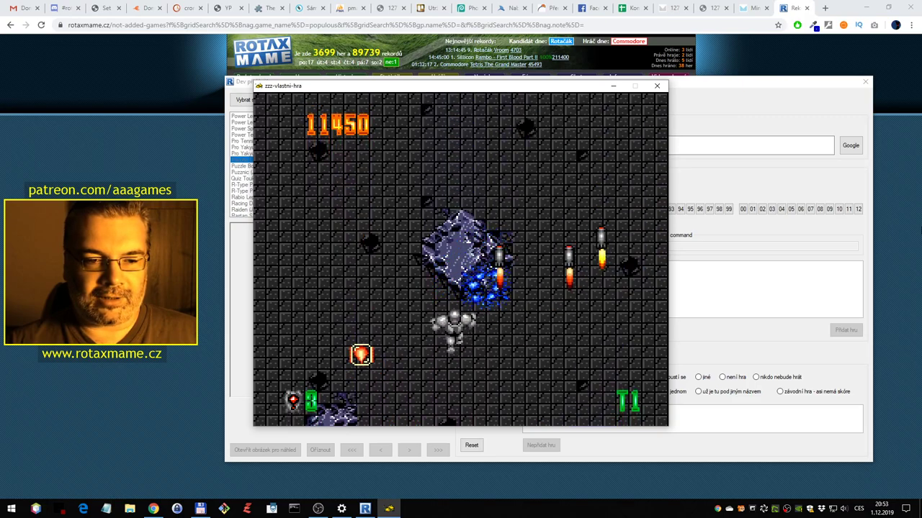
key(Left)
key(Right)
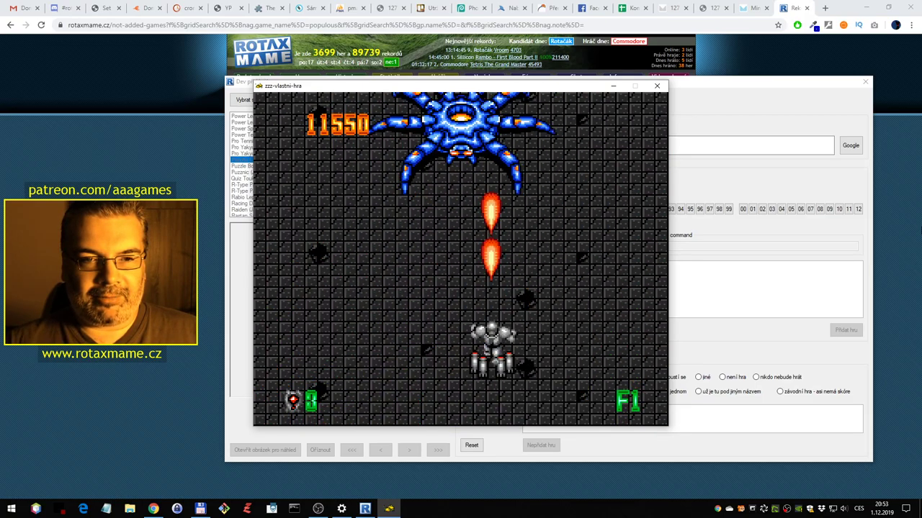
key(Left)
key(Down)
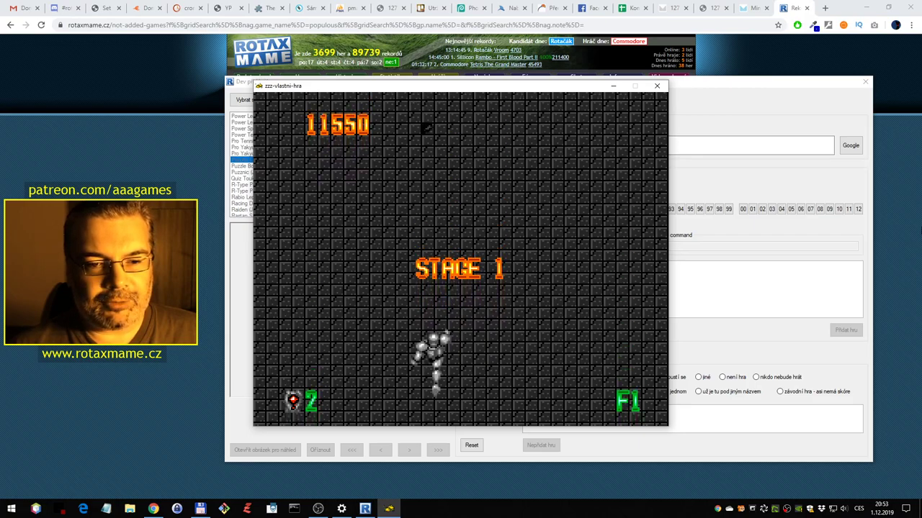
Replay Stage 1 of Psycho Chaser mostly with weapon T1, advance into the starfield section and quit the game
key(Right)
key(Left)
key(space)
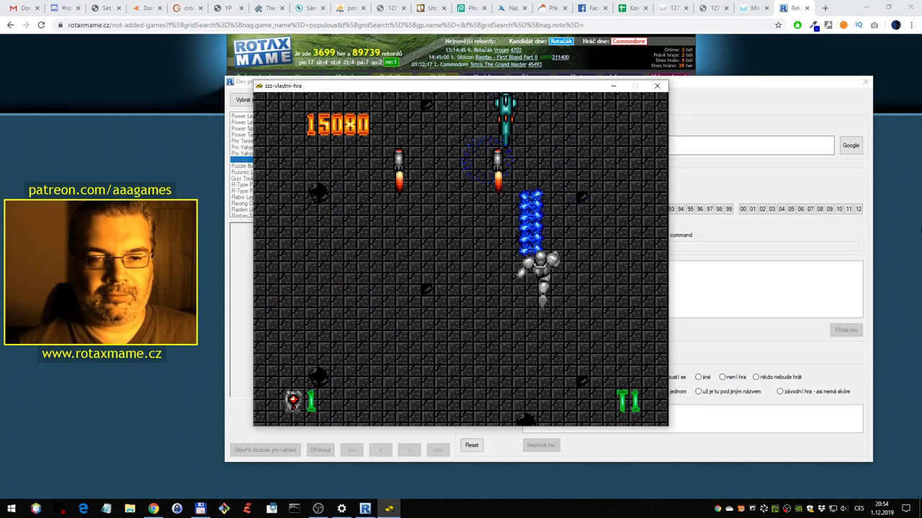
key(Right)
key(Up)
key(ctrl)
key(Left)
key(ctrl)
key(Right)
key(Down)
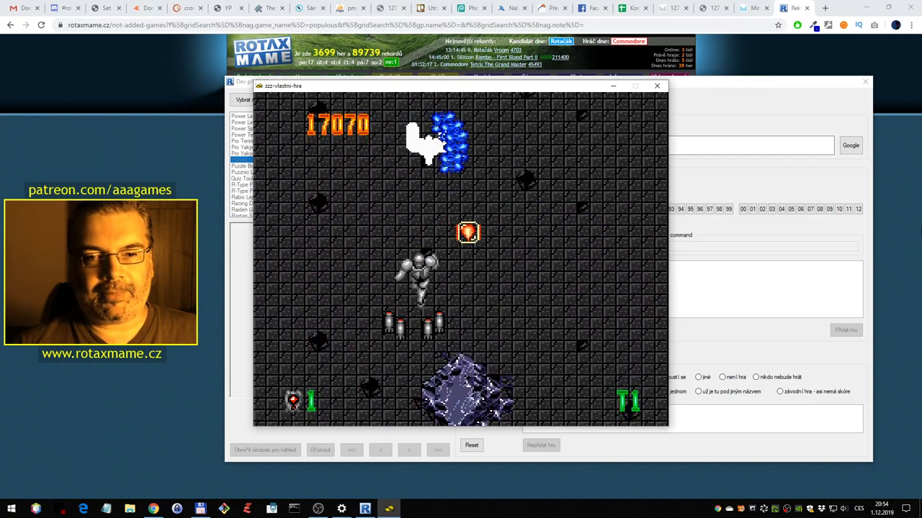
key(Left)
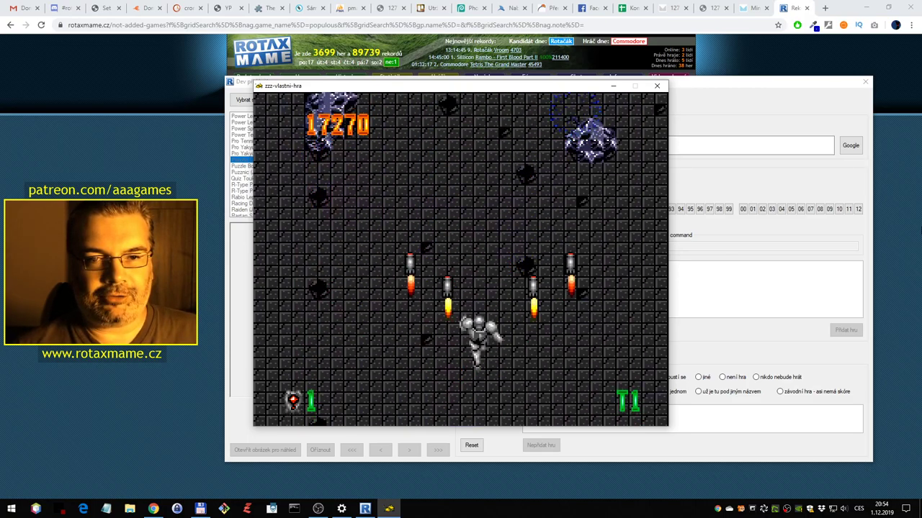
key(ctrl)
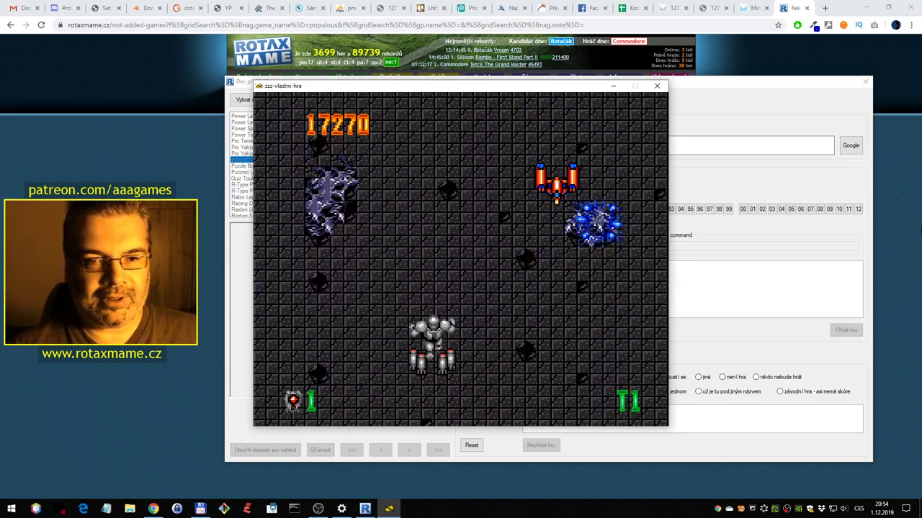
key(Down)
key(Right)
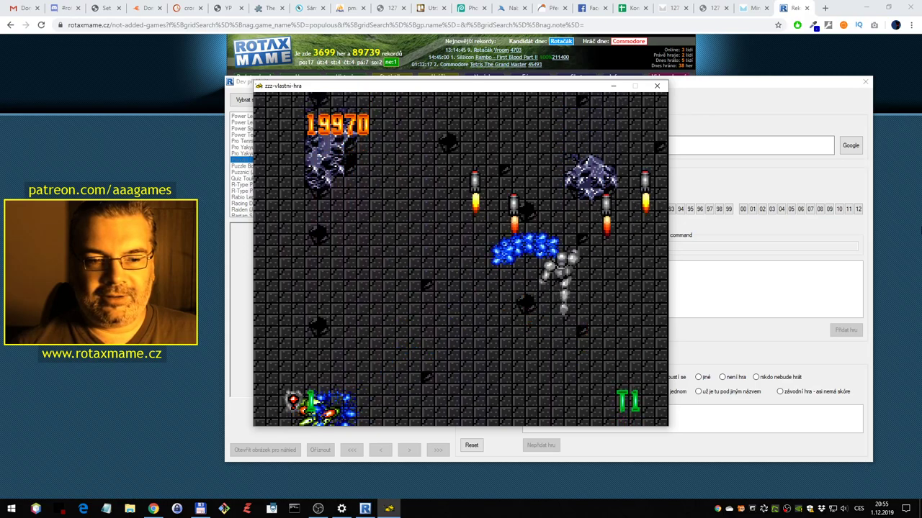
key(space)
key(Left)
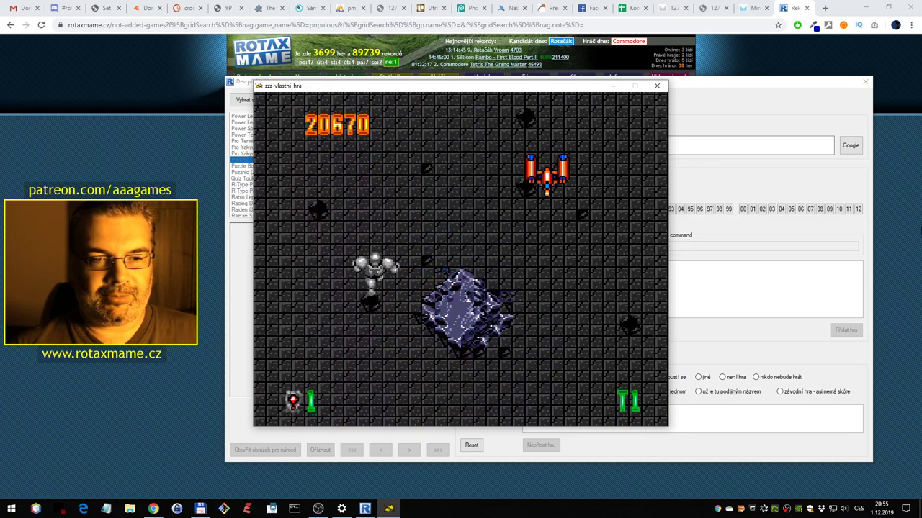
key(space)
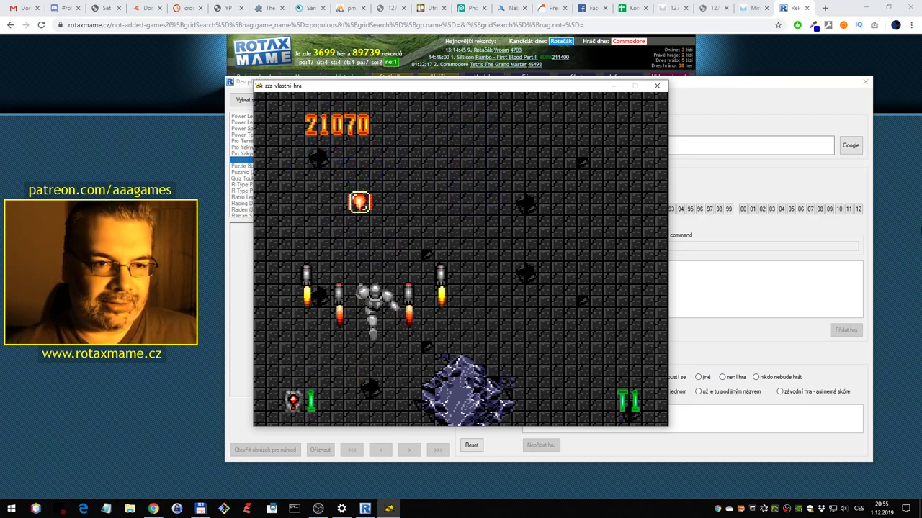
key(Up)
key(space)
key(Right)
key(Right)
key(Down)
key(space)
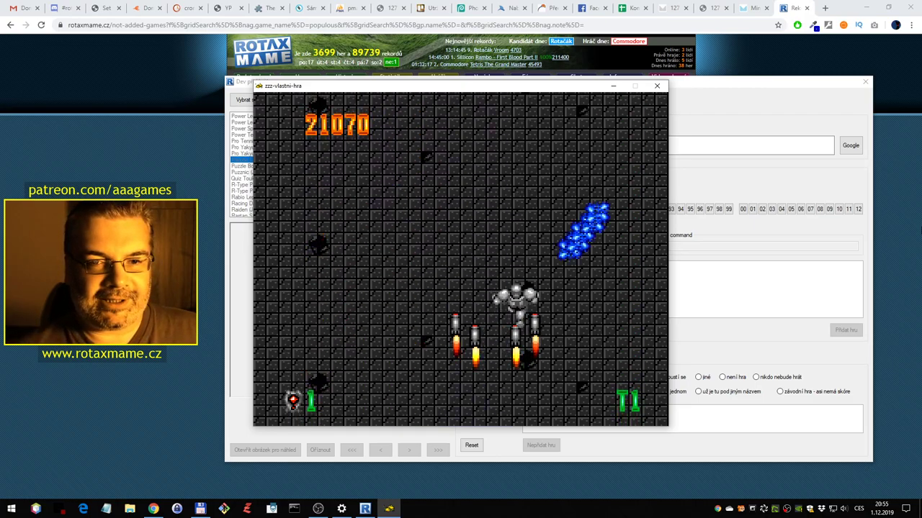
key(ctrl)
key(Down)
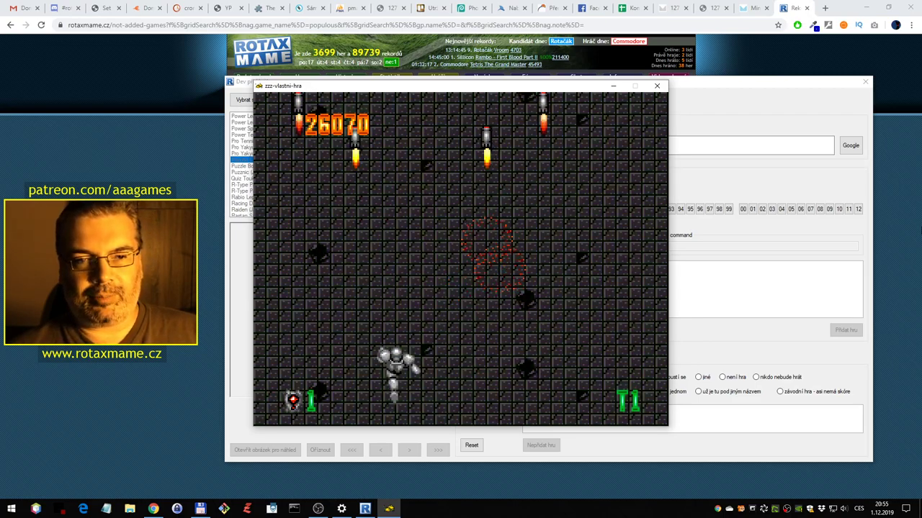
key(Up)
key(Right)
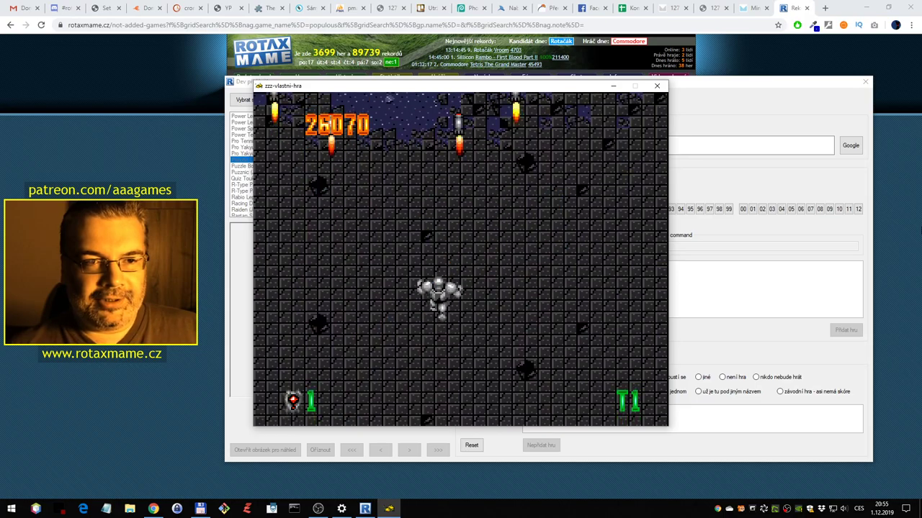
key(ctrl)
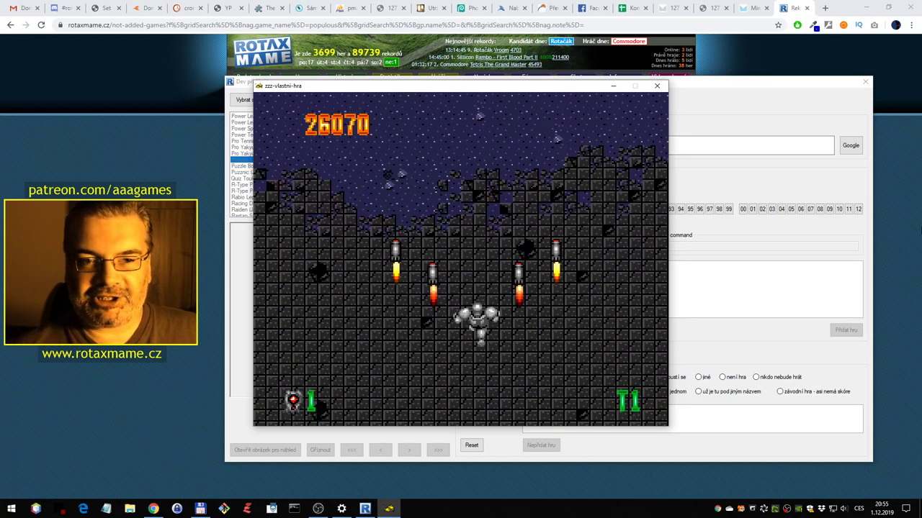
key(ctrl)
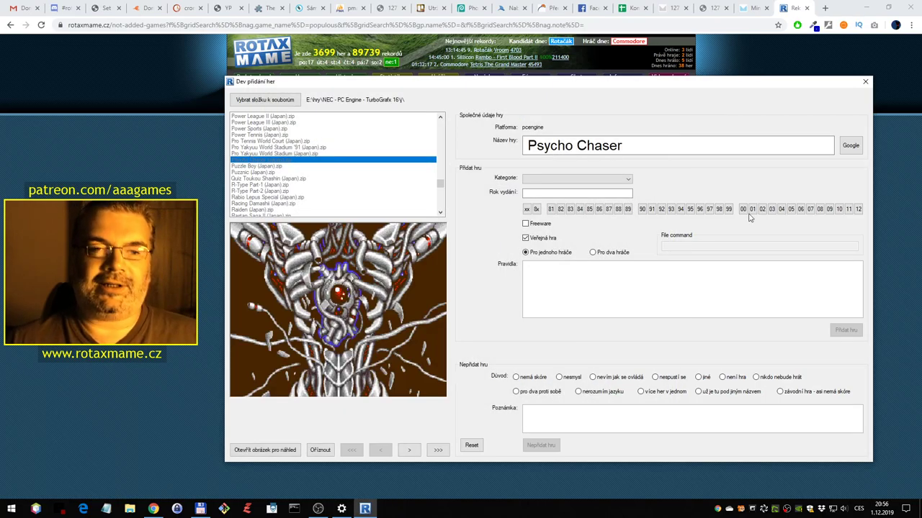
Set the category of the Psycho Chaser entry to Letadla
click(586, 179)
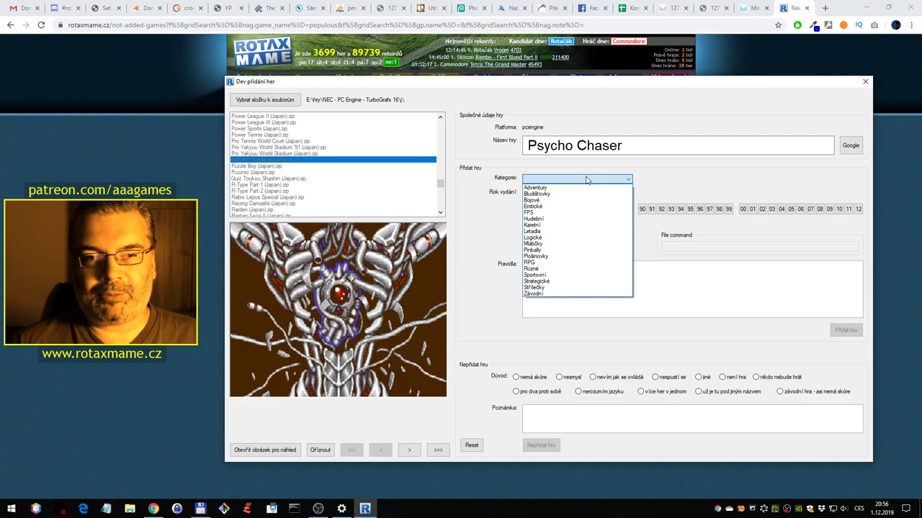
click(550, 239)
click(552, 182)
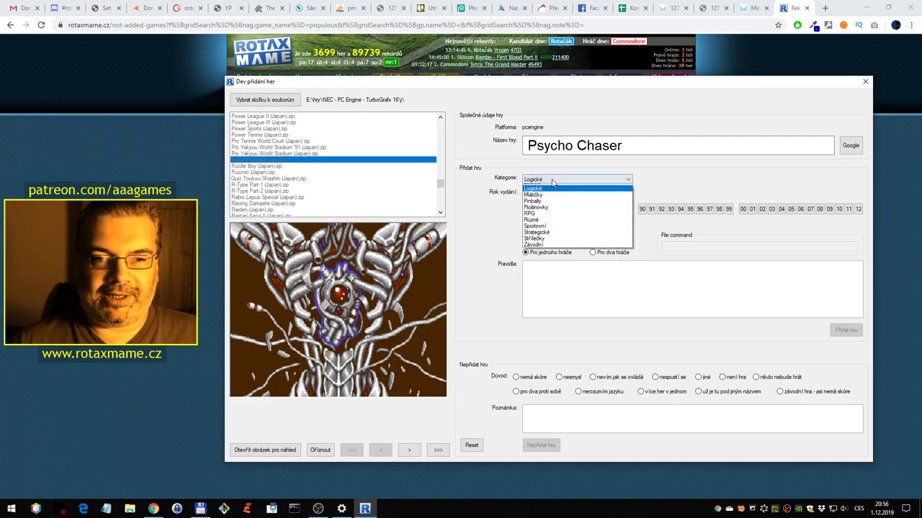
click(548, 227)
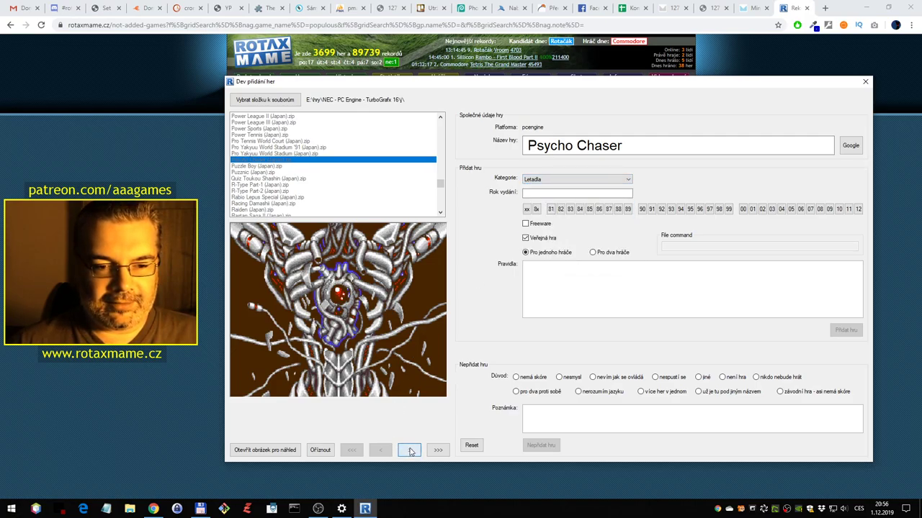
Set Psycho Chaser's release year to 1990 from its title screenshot, select the last gameplay screenshot and add the game
click(409, 452)
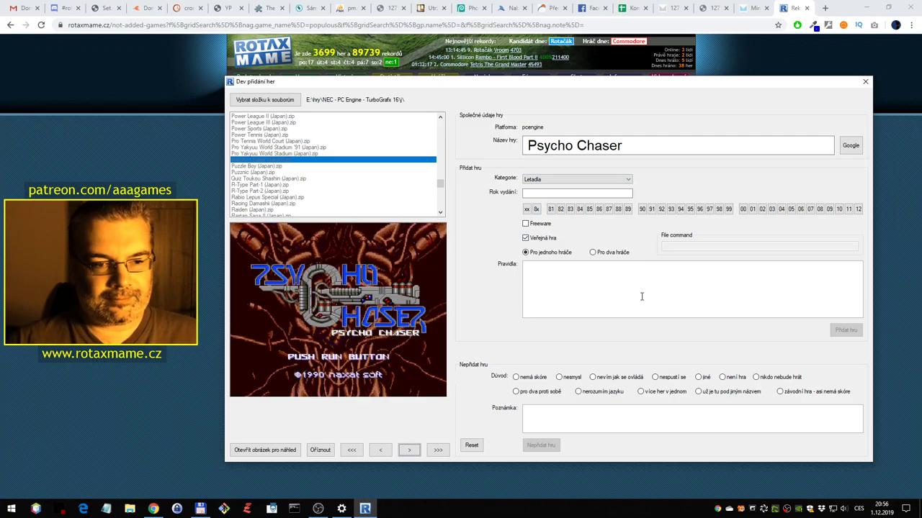
click(641, 210)
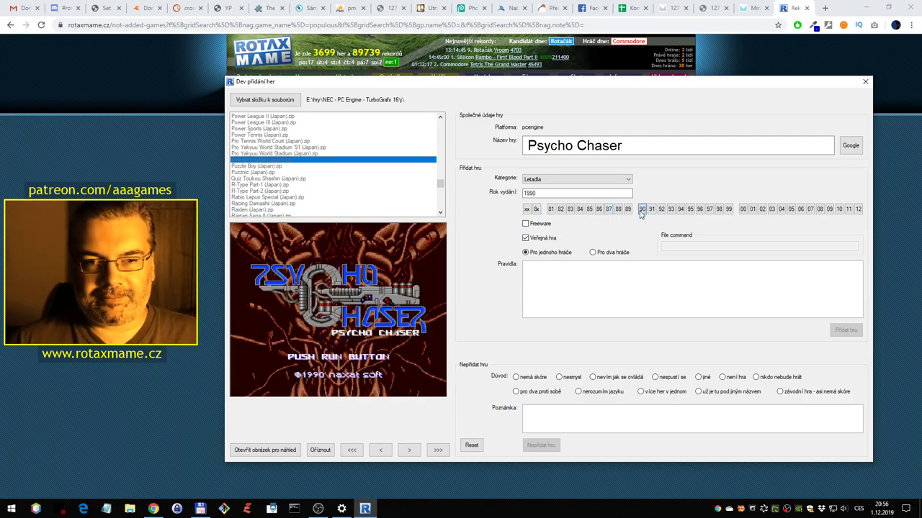
click(437, 450)
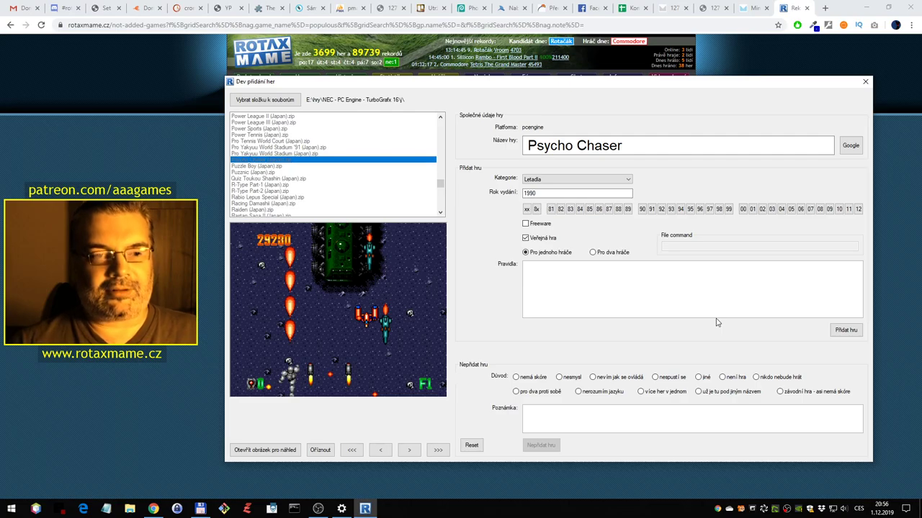
click(844, 330)
Launch Puzzle Boy (Japan).zip and start the first puzzle in the first listed mode
click(277, 167)
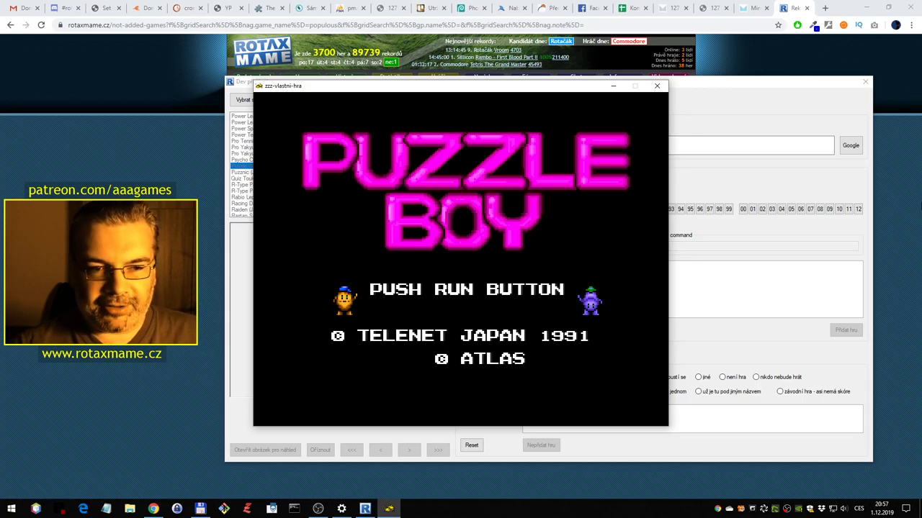
key(1)
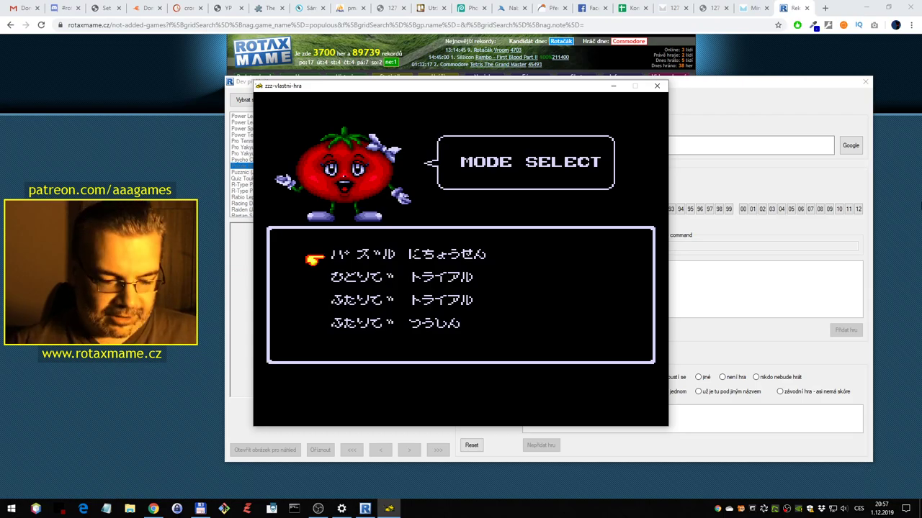
key(1)
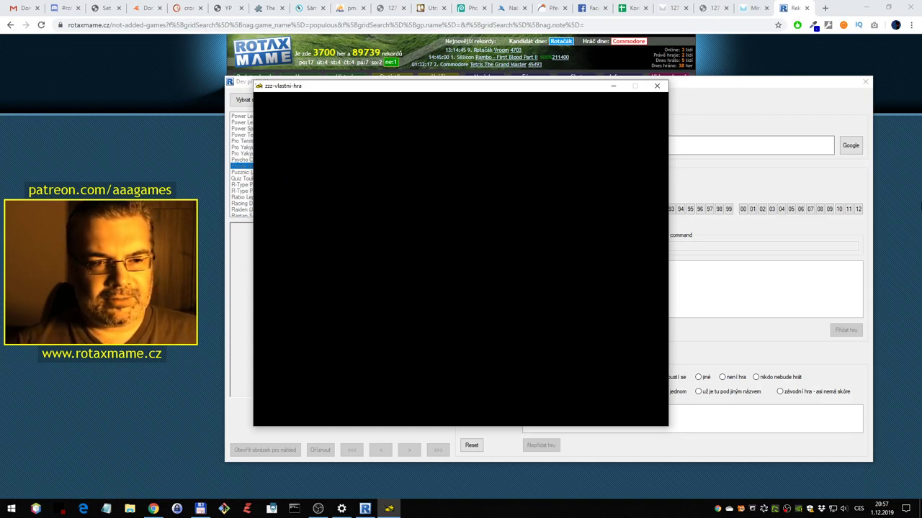
key(ctrl)
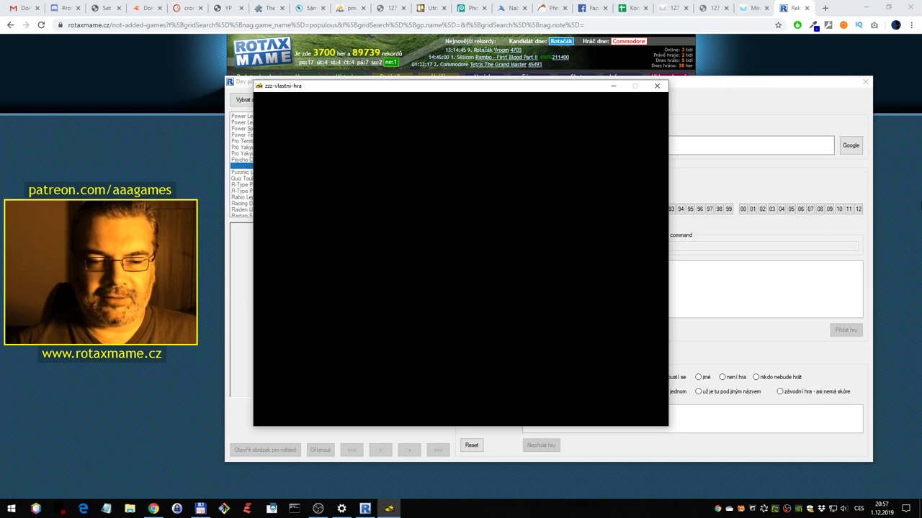
key(ctrl)
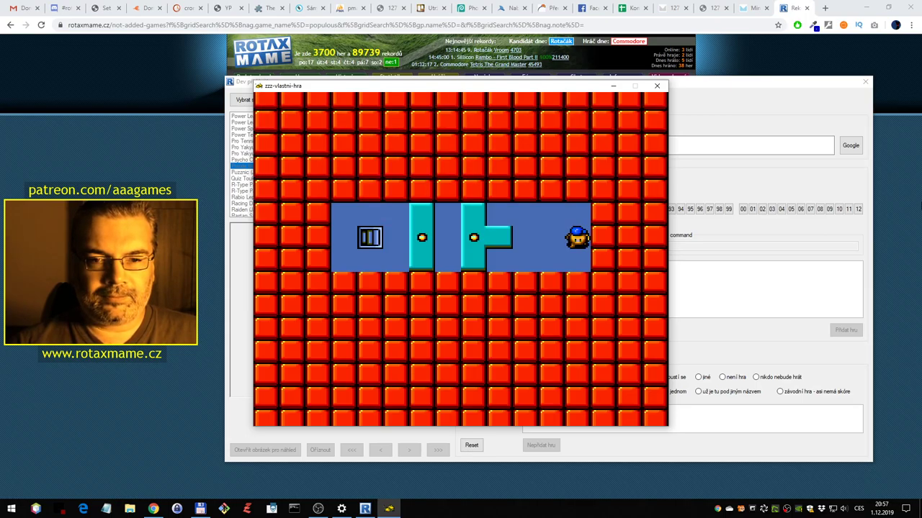
Walk the character left and turn the right-hand turnstile to get between the two turnstiles on floor 01
key(Left)
key(Left)
key(Down)
key(Left)
key(Left)
key(Up)
key(Right)
key(Right)
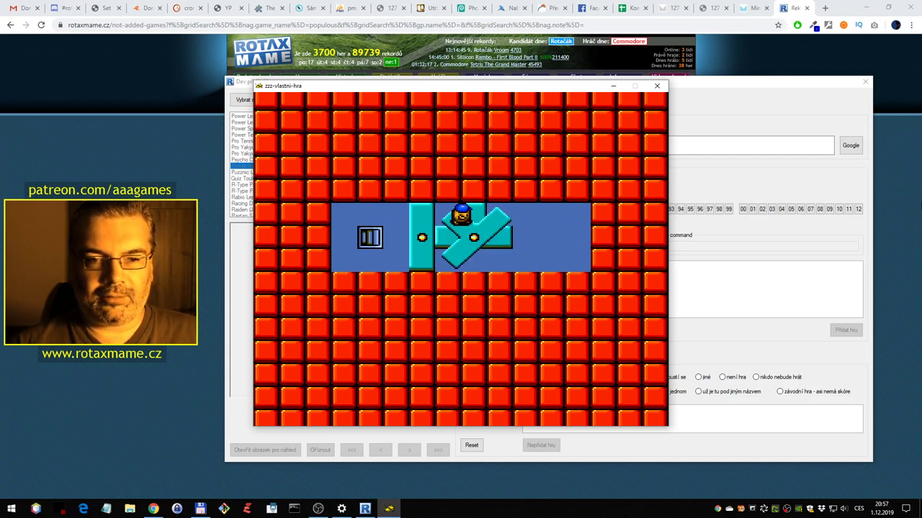
key(Left)
key(Left)
key(Down)
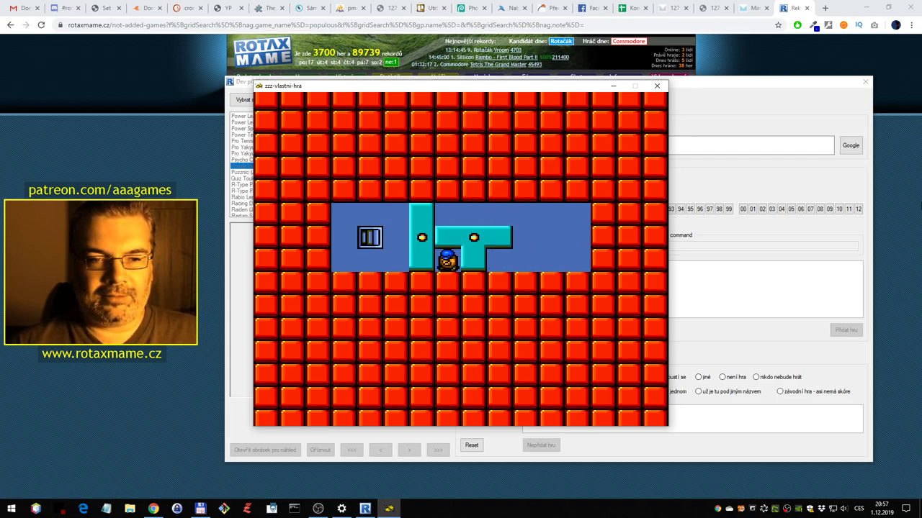
key(Up)
key(Up)
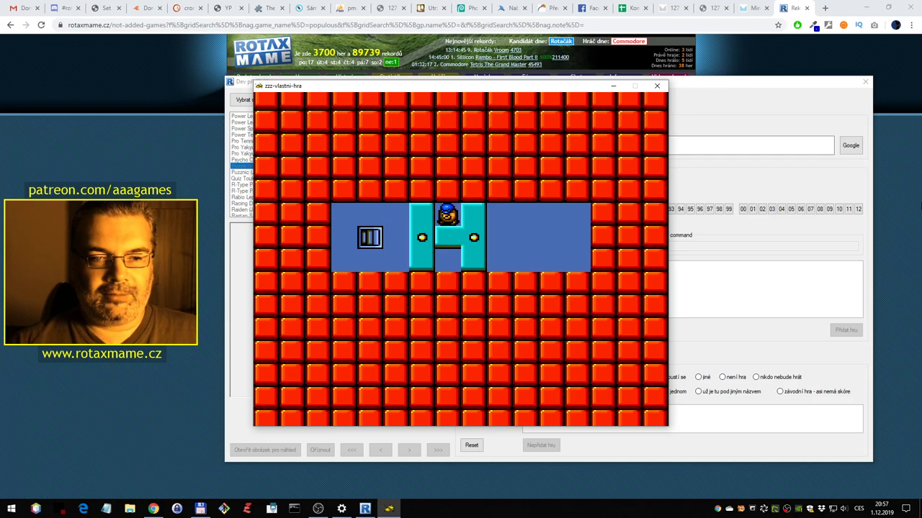
Open and dismiss the in-game menu, and bring the character back out to the right of the turnstiles
key(r)
key(Left)
key(Up)
key(Left)
key(Left)
key(Return)
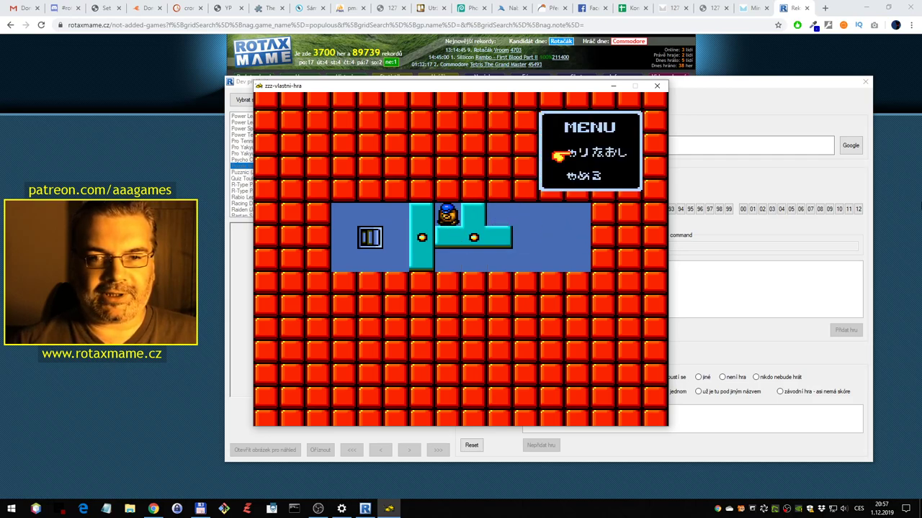
key(Return)
key(Down)
key(Down)
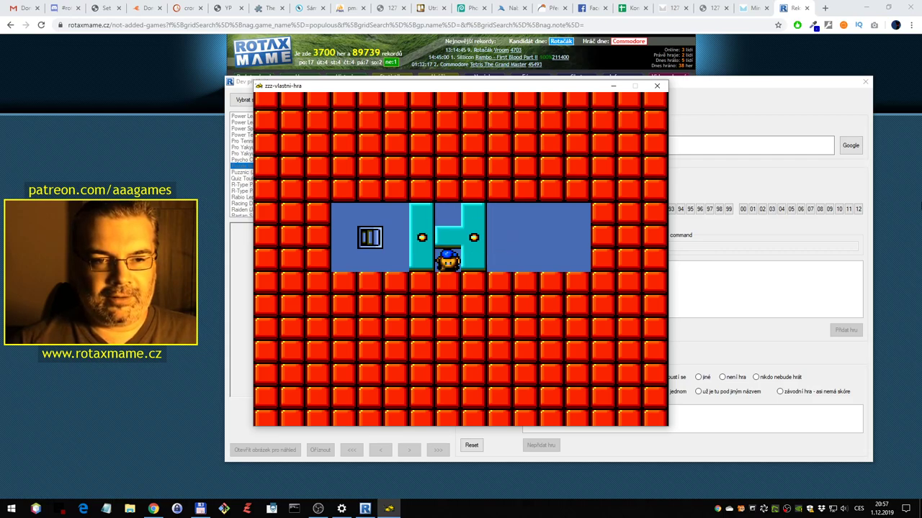
key(Right)
key(Right)
key(Right)
key(Right)
key(Right)
key(Left)
key(Left)
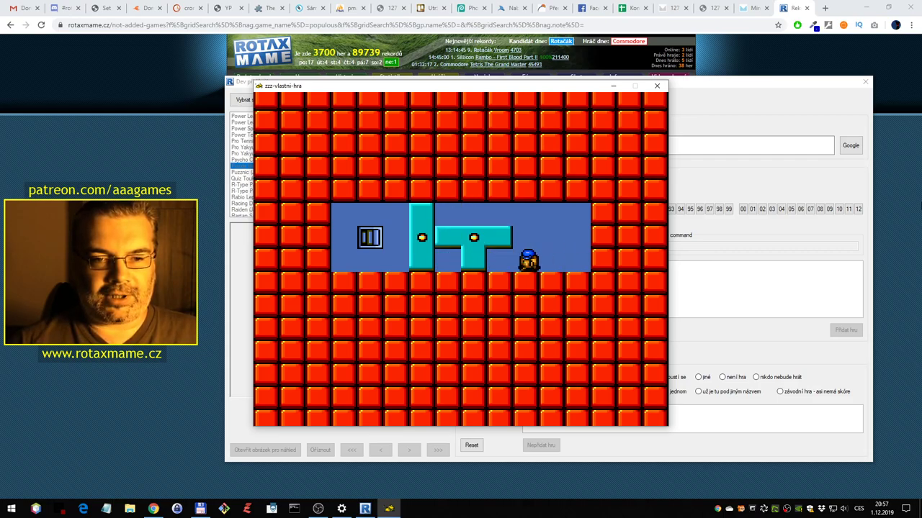
Turn the right-hand turnstile until it stands upright with its arm pointing right, and enter the gap between the turnstiles
key(Left)
key(Up)
key(Up)
key(Left)
key(Down)
key(Down)
key(Right)
key(Right)
key(Right)
key(Up)
key(Up)
key(Left)
key(Left)
key(Left)
key(Down)
key(Down)
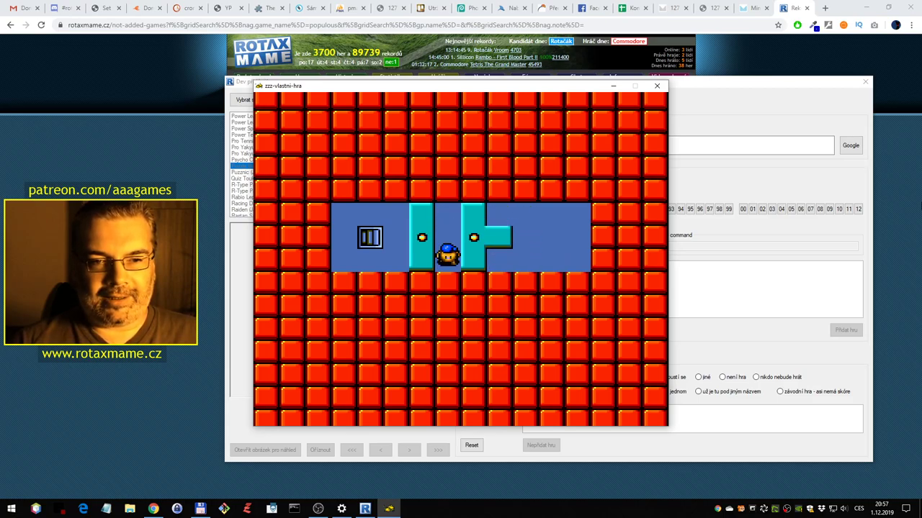
Push through the left-hand turnstile and walk to the exit stairs to clear floor 01
key(Left)
key(Left)
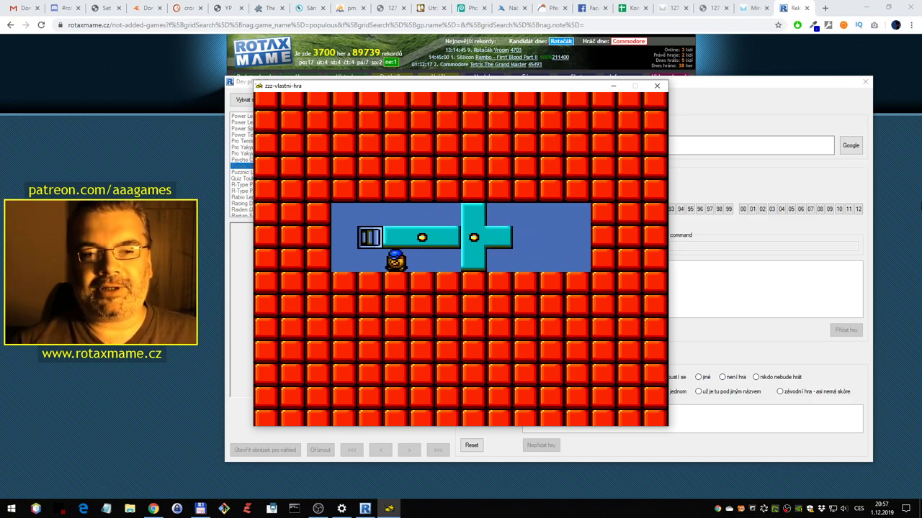
key(Left)
key(Left)
key(Up)
key(Right)
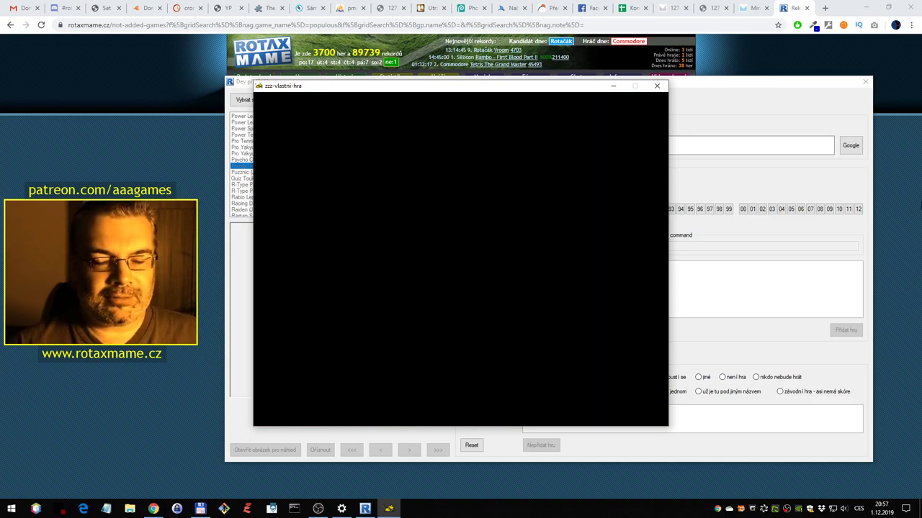
Continue to the course selection, choose しょきゅうコース and start floor 02
key(ctrl)
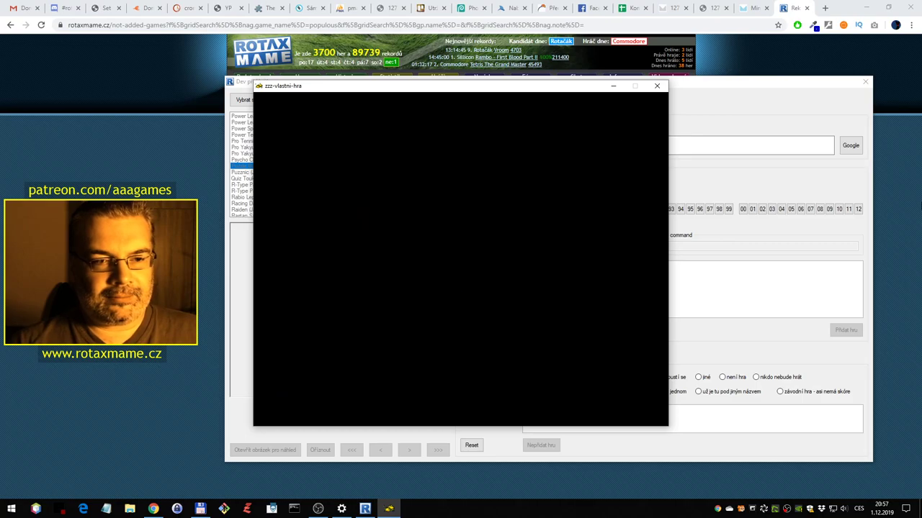
key(alt)
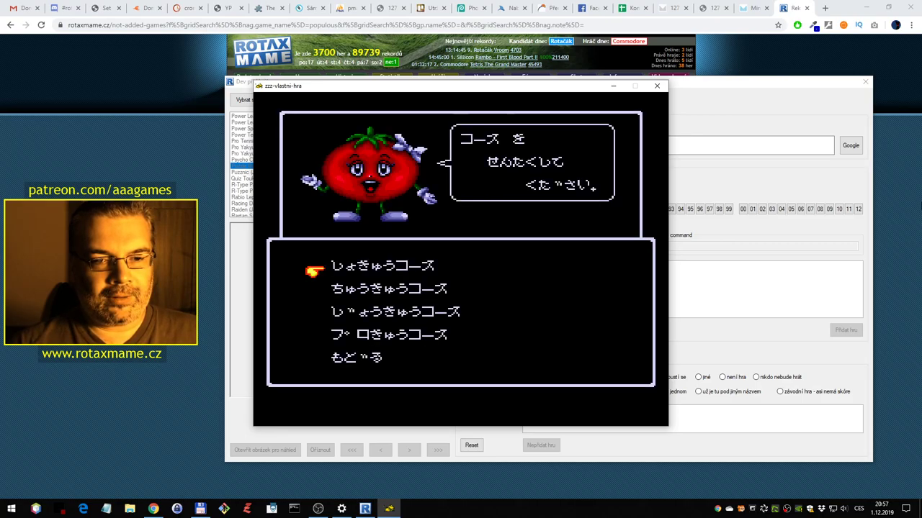
key(Return)
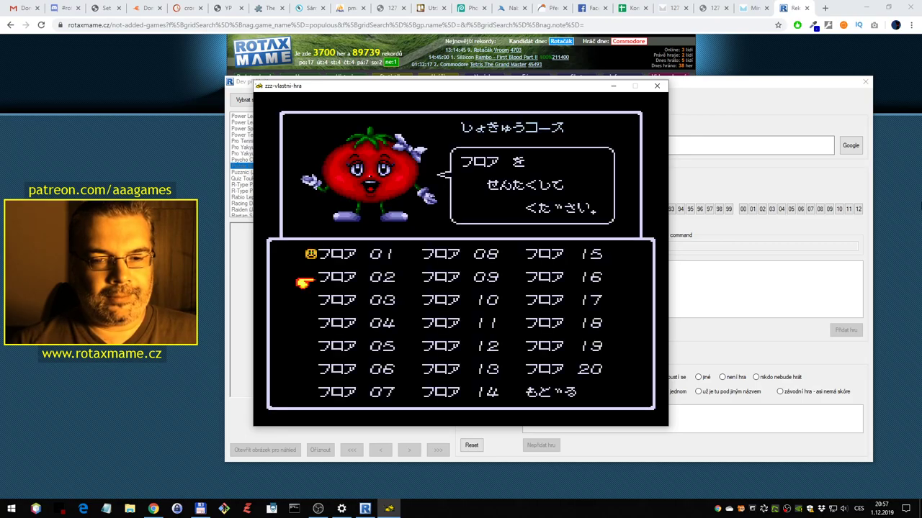
key(Down)
key(Right)
key(Down)
key(Left)
key(Up)
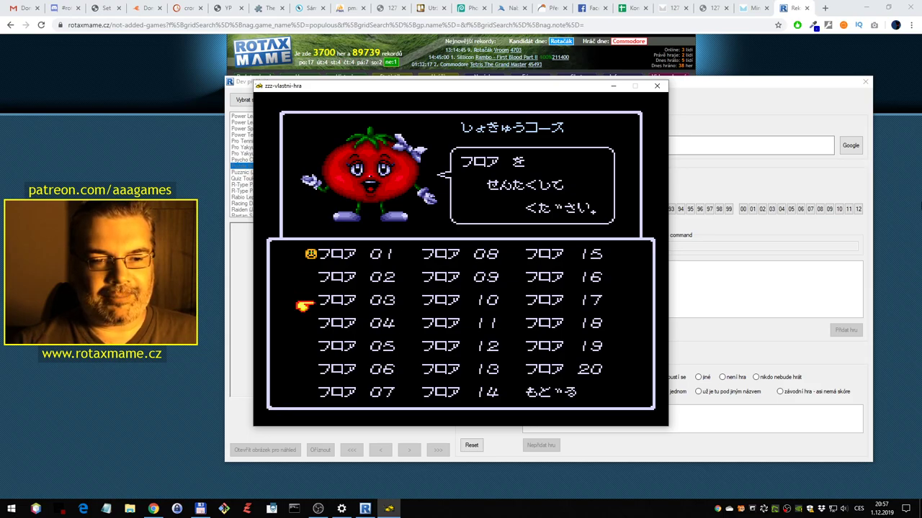
key(alt)
key(Return)
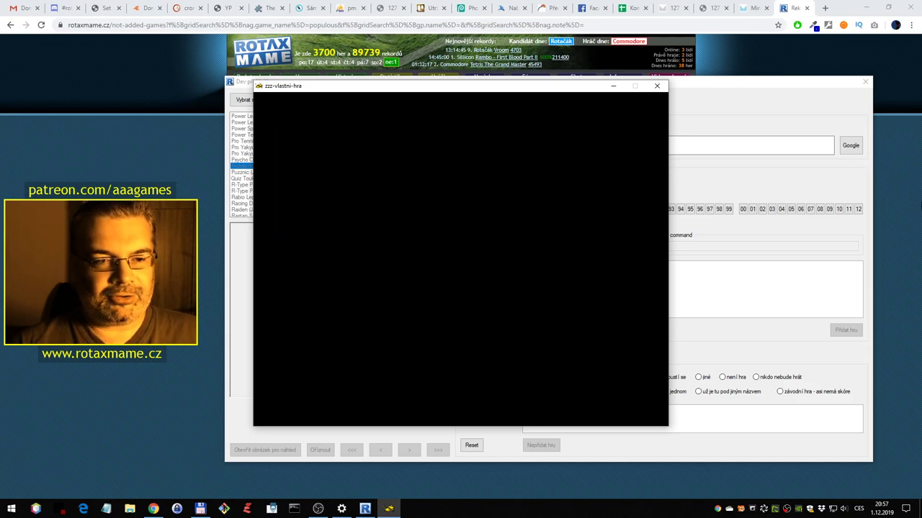
key(Return)
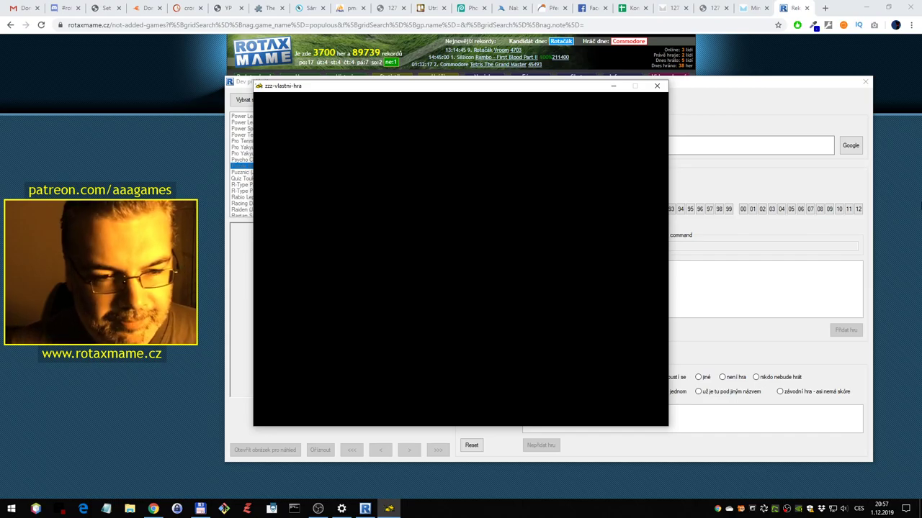
Try pushing the upper yellow block left on floor 02, and restart the floor
key(Left)
key(Left)
key(Left)
key(Left)
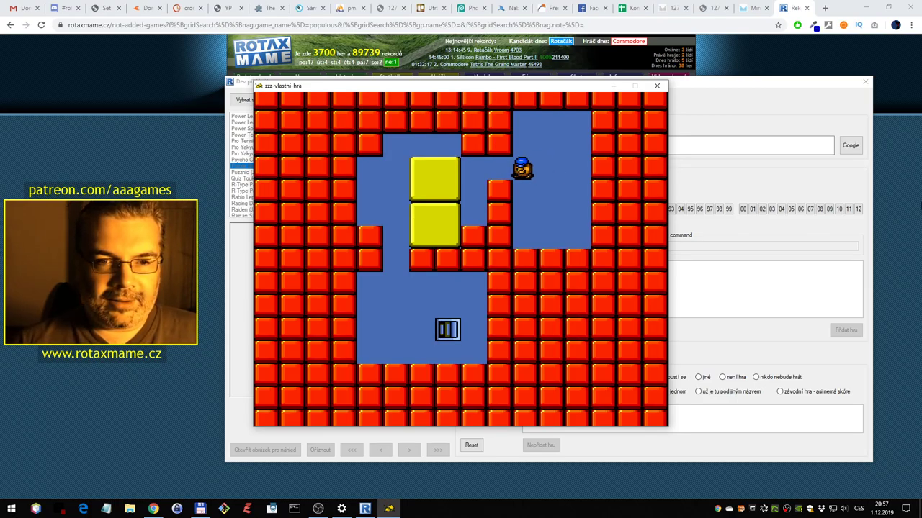
key(Left)
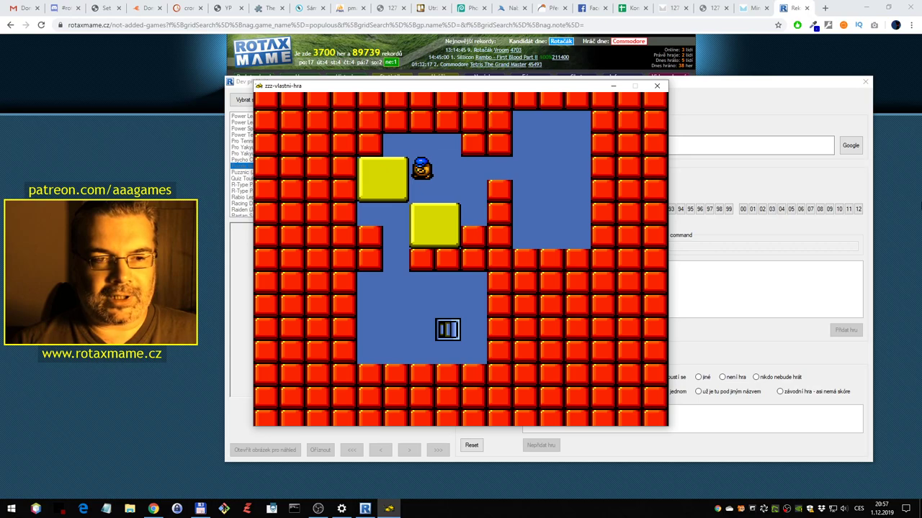
key(r)
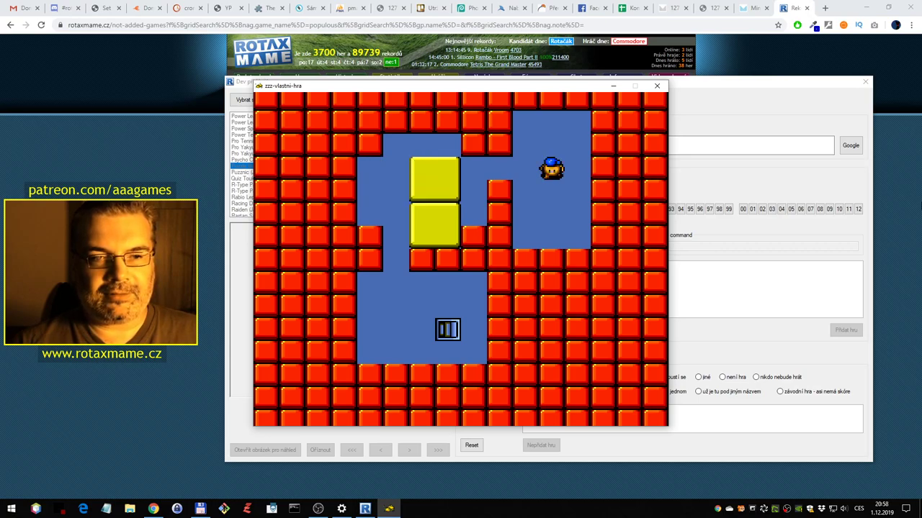
Push the lower yellow block one tile left and the upper one up, and walk around to the lower block's left side
key(Left)
key(Left)
key(Left)
key(Down)
key(Down)
key(Left)
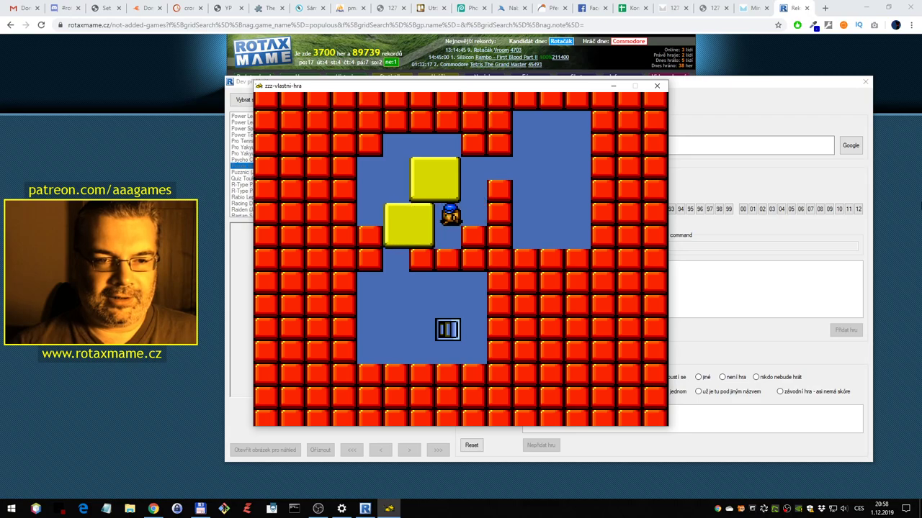
key(Up)
key(Left)
key(Left)
key(Left)
key(Down)
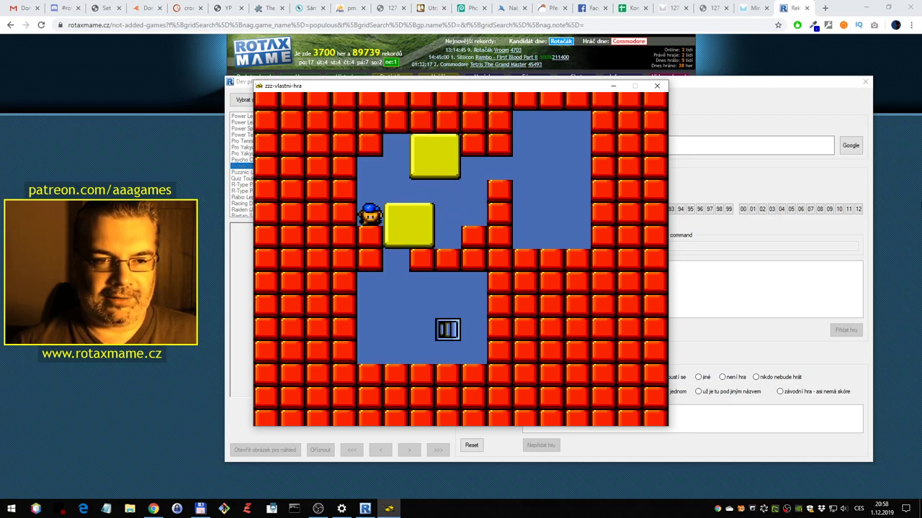
Push the lower yellow block right and go down the passage to the exit stairs to clear floor 02
key(Right)
key(Down)
key(Down)
key(Down)
key(Down)
key(Down)
key(Right)
key(Right)
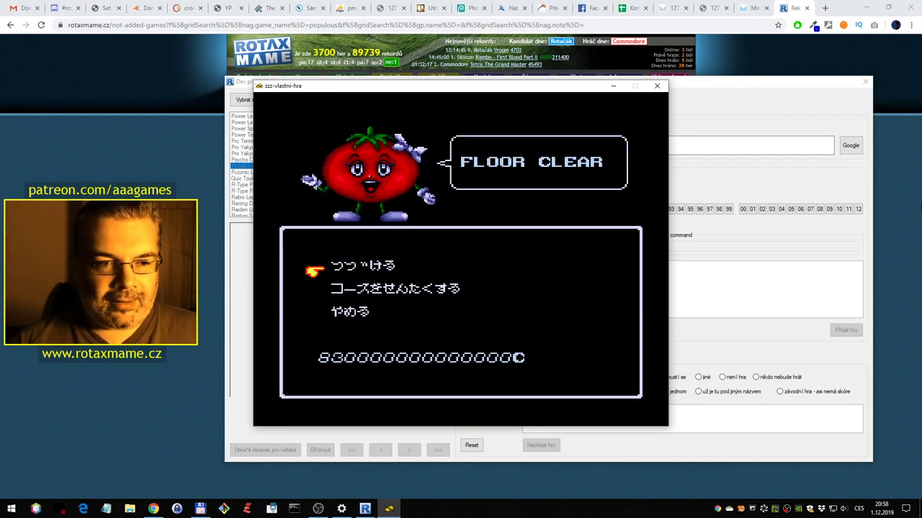
Start floor 03 and walk the character left to the area above the L-shaped turnstile and yellow block
key(ctrl)
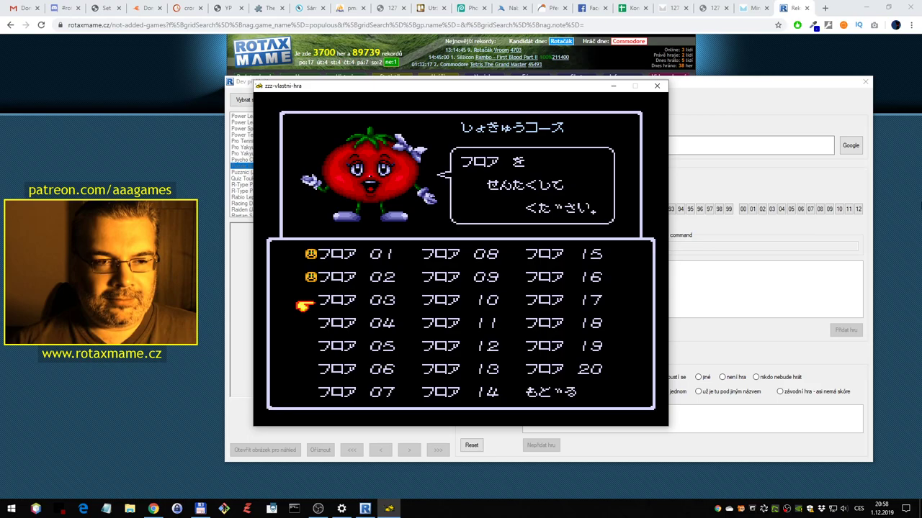
key(Return)
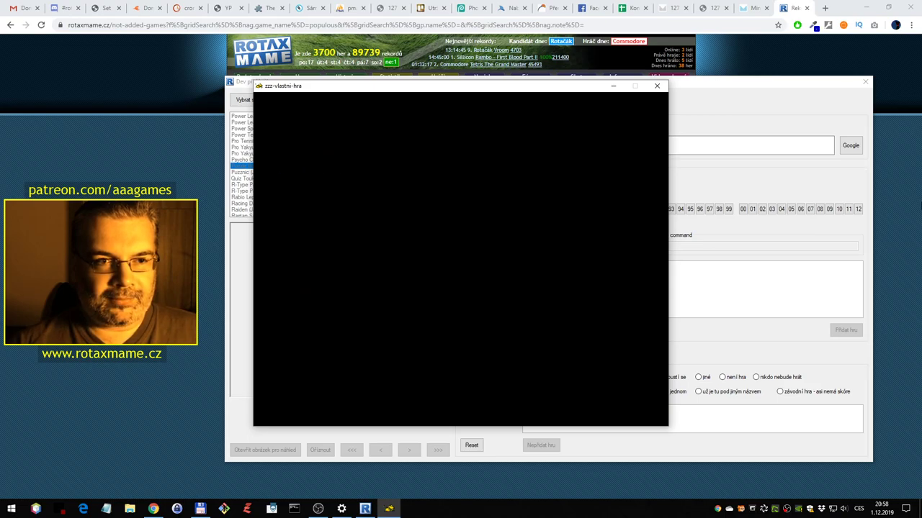
key(Left)
key(Left)
key(Left)
key(Left)
key(Left)
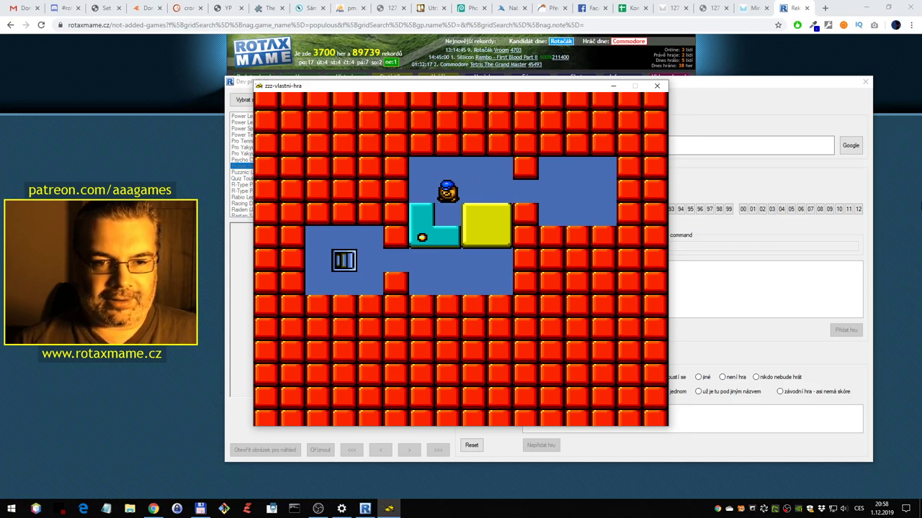
key(Right)
key(Right)
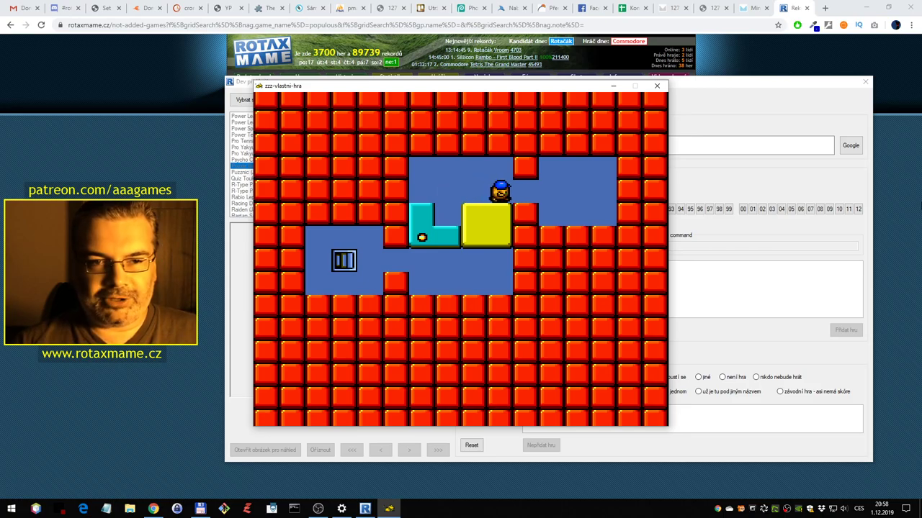
Turn the L-shaped turnstile from above and pass into the lower corridor of floor 03
key(Left)
key(Left)
key(Right)
key(Down)
key(Down)
key(Down)
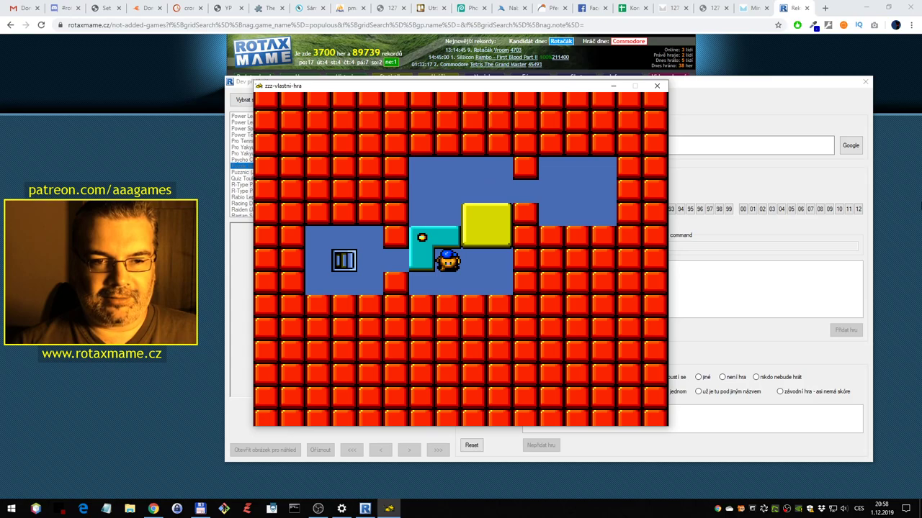
Push the yellow block one tile up and turn the L-shaped turnstile back upward from below
key(Down)
key(Right)
key(Right)
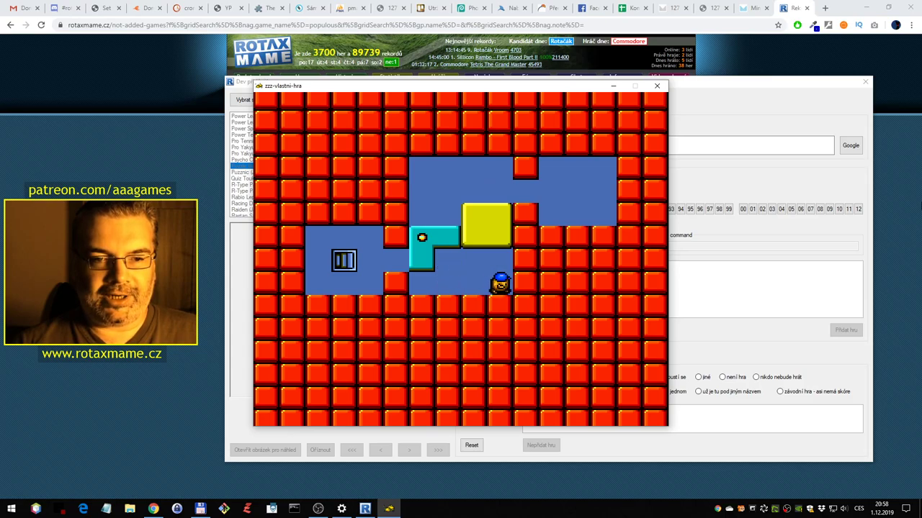
key(Up)
key(Up)
key(Down)
key(Down)
key(Left)
key(Left)
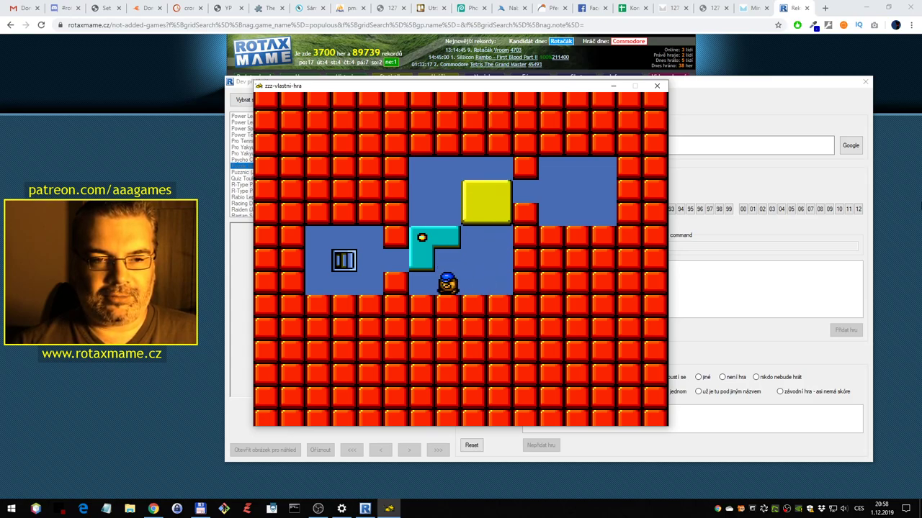
key(Up)
key(Up)
key(Up)
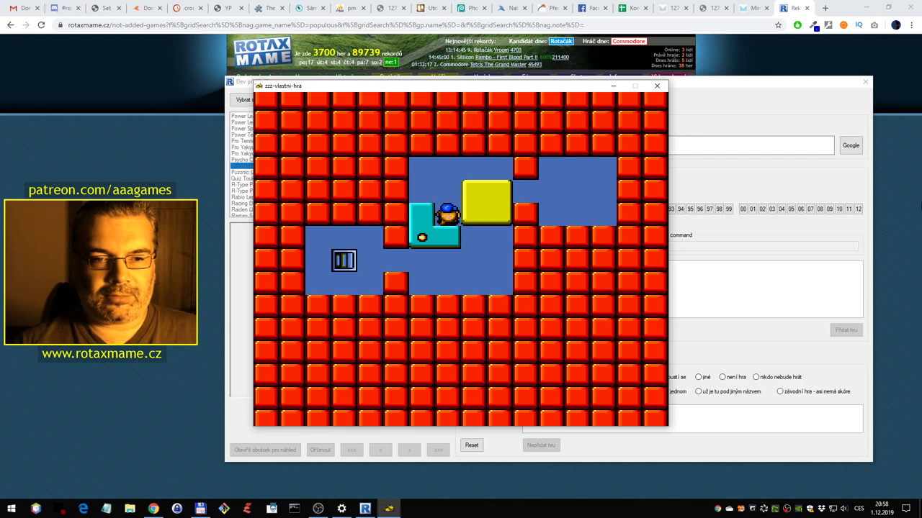
Work the turnstile clear of the corridor and walk left to the exit stairs to clear floor 03
key(Down)
key(Down)
key(Down)
key(Right)
key(Up)
key(Up)
key(Down)
key(Left)
key(Up)
key(Up)
key(Down)
key(Right)
key(Right)
key(Down)
key(Down)
key(Left)
key(Left)
key(Left)
key(Left)
key(Left)
key(Left)
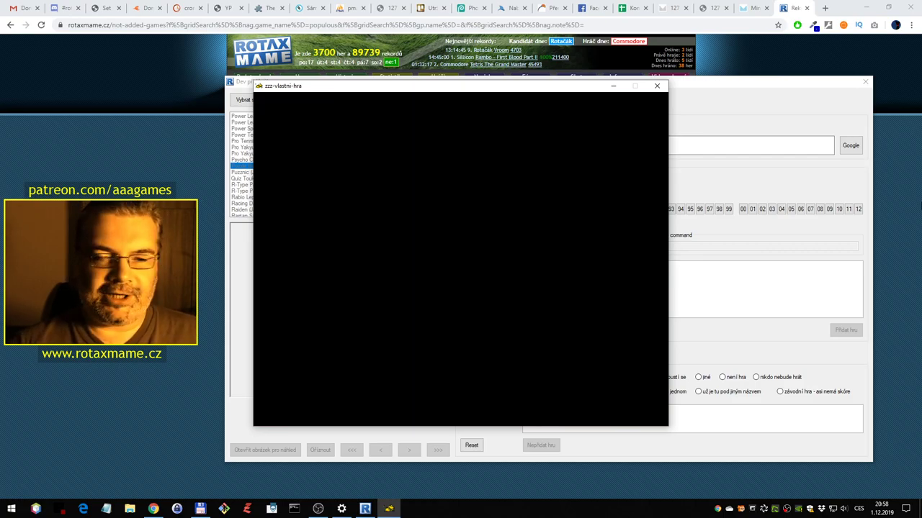
Move through the しょきゅうコース floor list to もどる and go back to the course selection
key(Right)
key(Right)
key(Right)
key(Down)
key(Left)
key(Down)
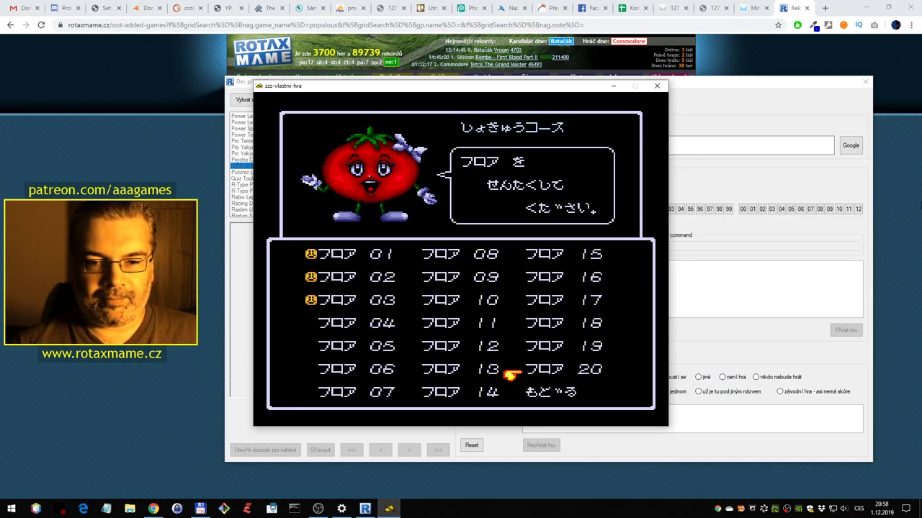
key(Down)
key(ctrl)
key(ctrl)
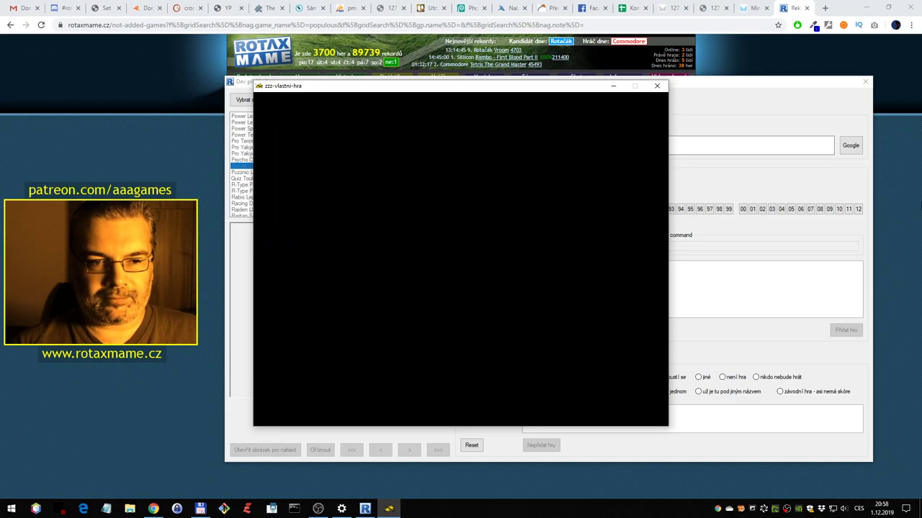
key(Right)
key(Right)
key(Down)
key(Down)
key(alt)
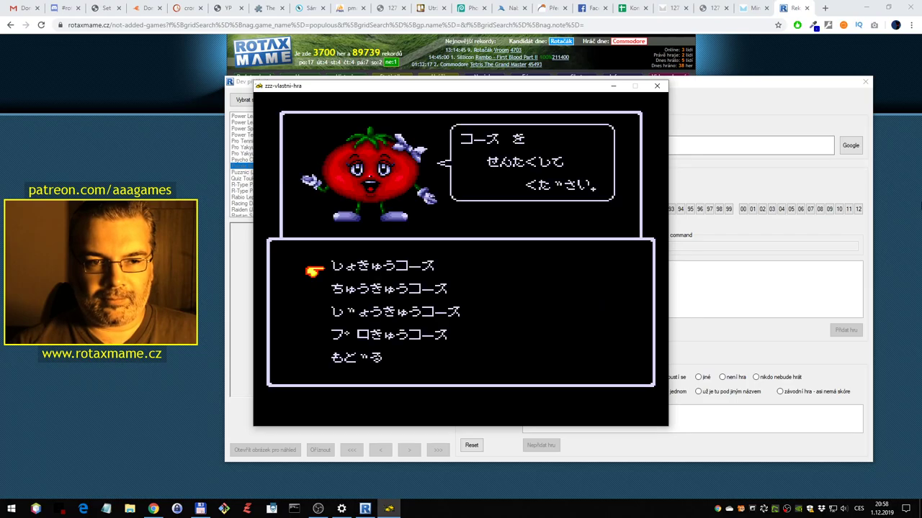
Reopen the しょきゅうコース floor list and go back to the course selection through もどる
key(ctrl)
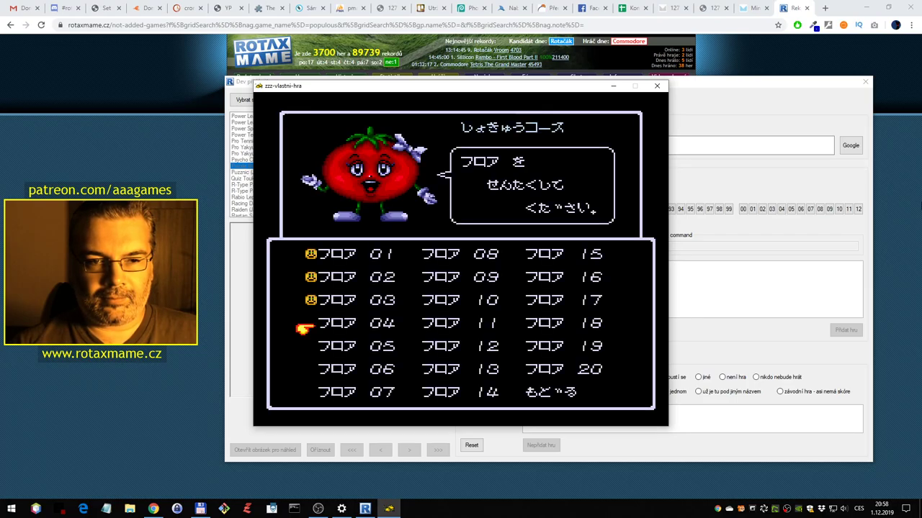
key(Right)
key(Right)
key(Right)
key(Left)
key(Down)
key(Down)
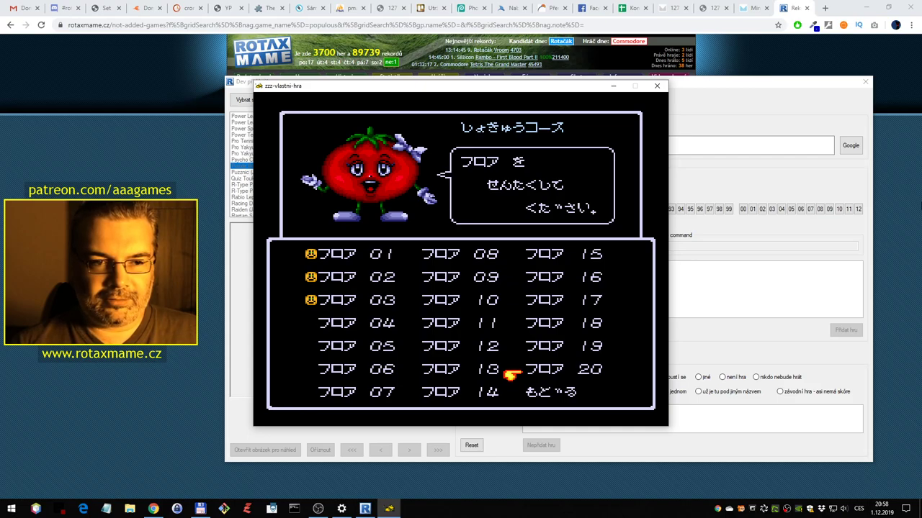
key(ctrl)
Look through the other courses in the course selection and return to しょきゅうコース
key(Down)
key(Down)
key(Down)
key(Up)
key(Up)
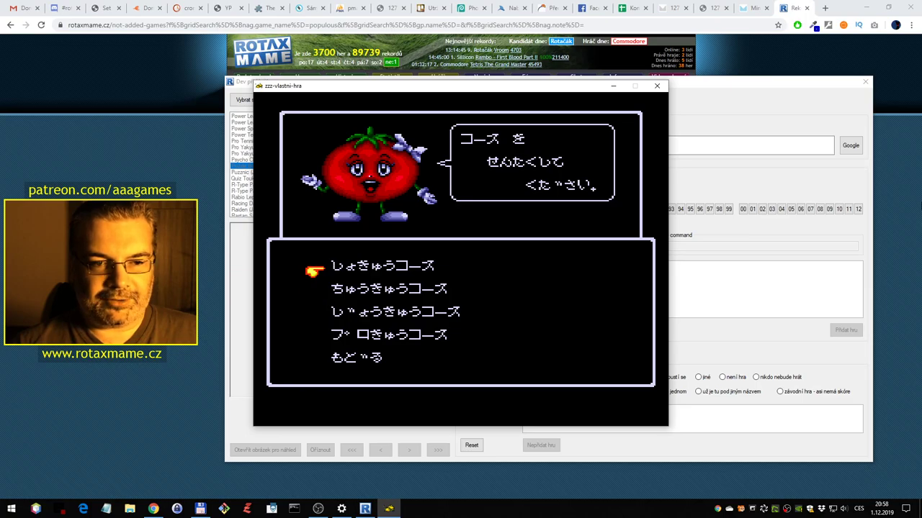
Open the しょきゅうコース floor list and start floor 04
key(ctrl)
key(Left)
key(Right)
key(ctrl)
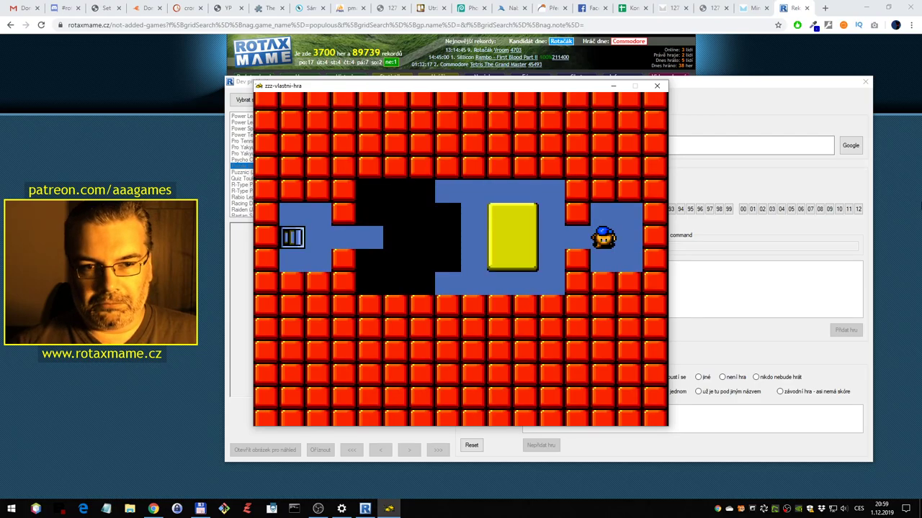
Walk to the yellow block on floor 04 and push it one tile down from above
key(Left)
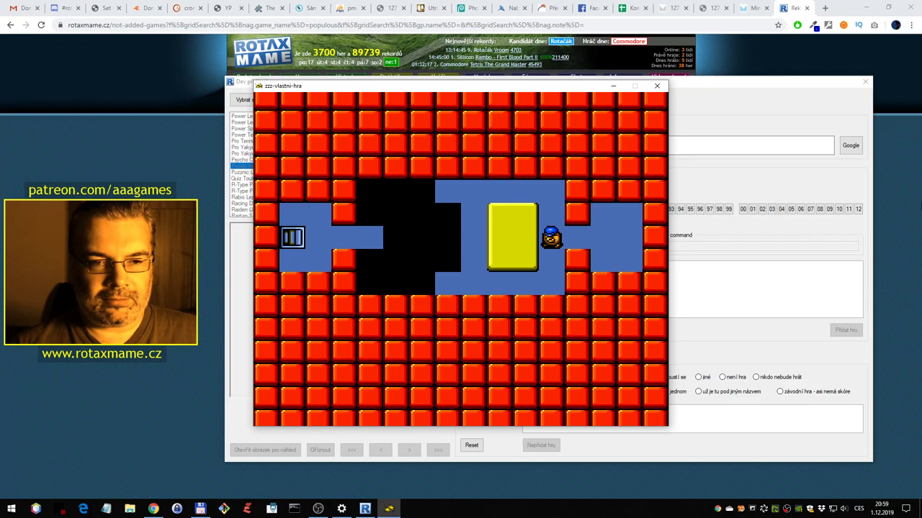
key(Up)
key(Left)
key(Down)
key(Right)
key(Down)
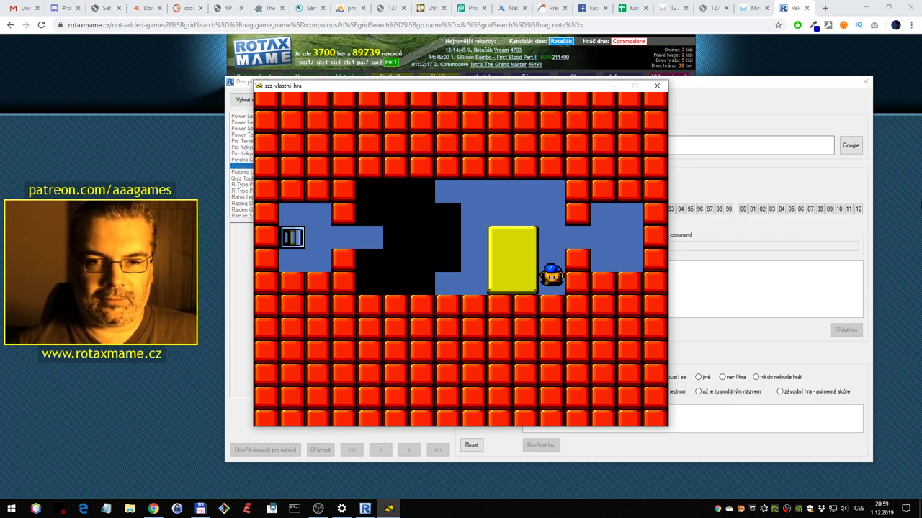
Push the yellow block left into the black pit and cross over it to the exit stairs
key(Left)
key(Left)
key(Left)
key(Left)
key(Up)
key(Left)
key(Left)
key(Left)
key(Left)
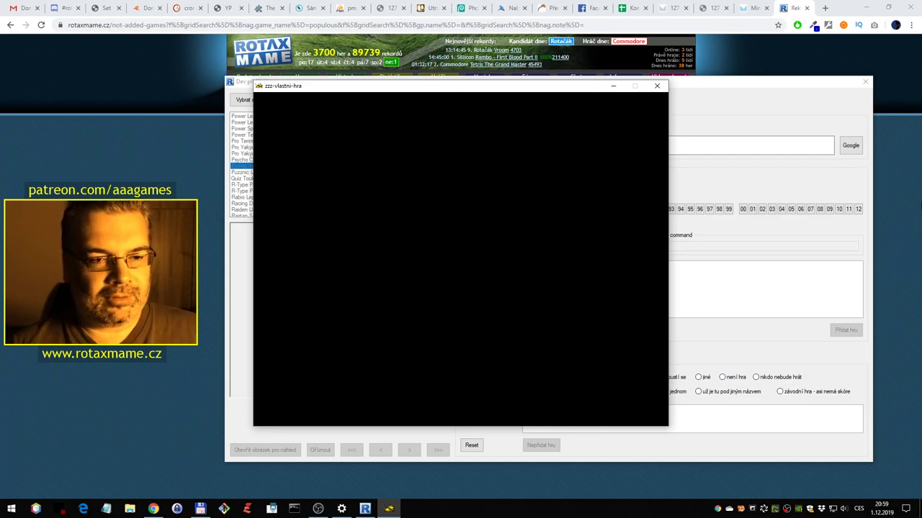
Return to the しょきゅうコース floor list and start floor 06
key(ctrl)
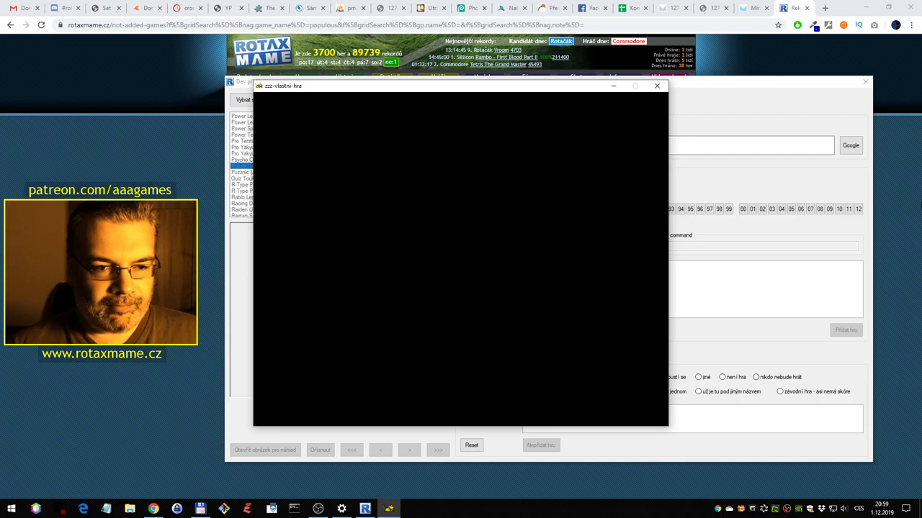
key(Down)
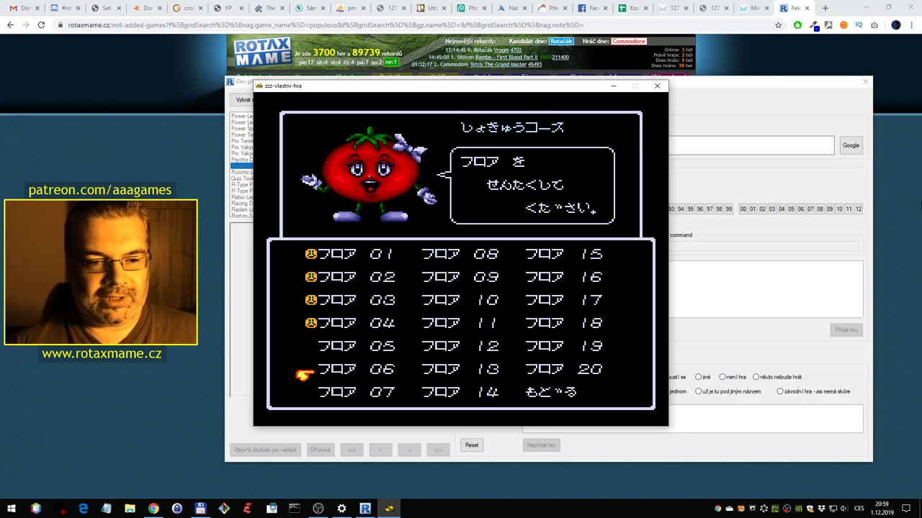
key(Return)
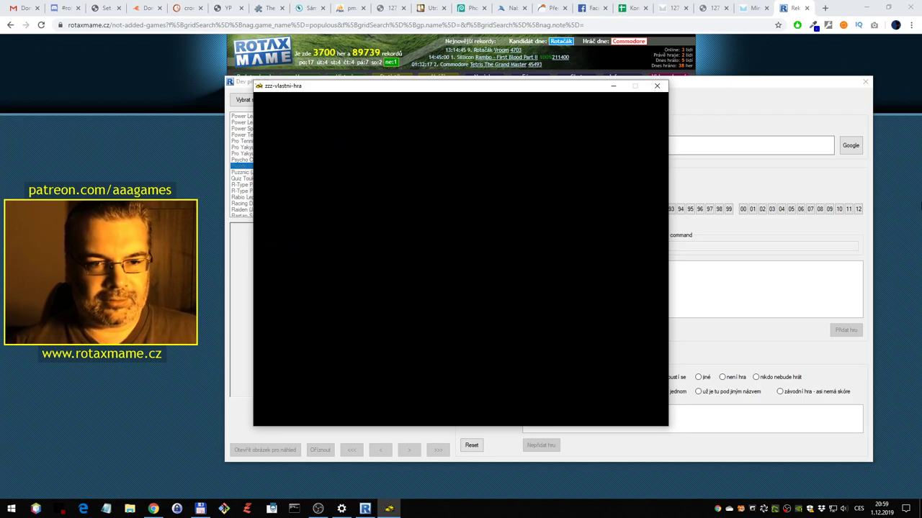
Walk left past the single-arm turnstiles into the middle column of floor 06
key(Left)
key(Left)
key(Up)
key(Left)
key(Left)
key(Up)
key(Down)
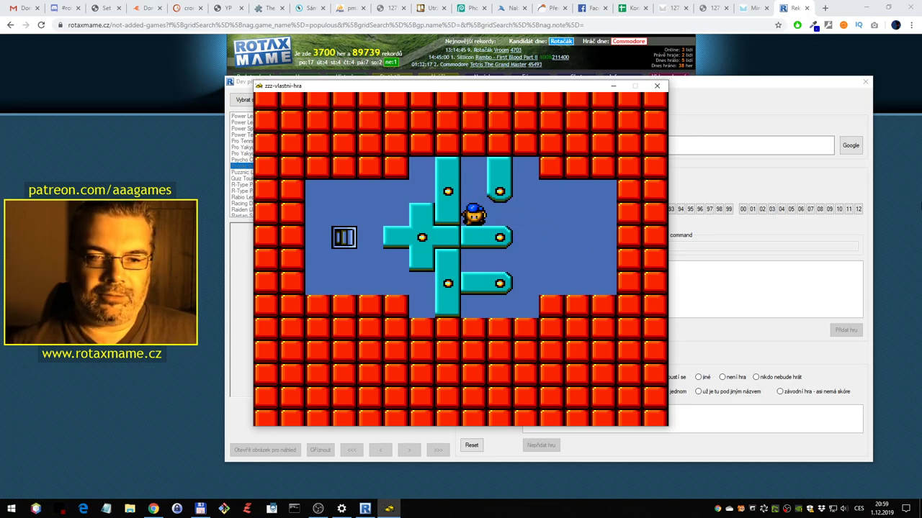
Turn the middle single-arm turnstile upward and step out to its right side
key(Down)
key(Down)
key(Right)
key(Right)
key(Up)
key(Down)
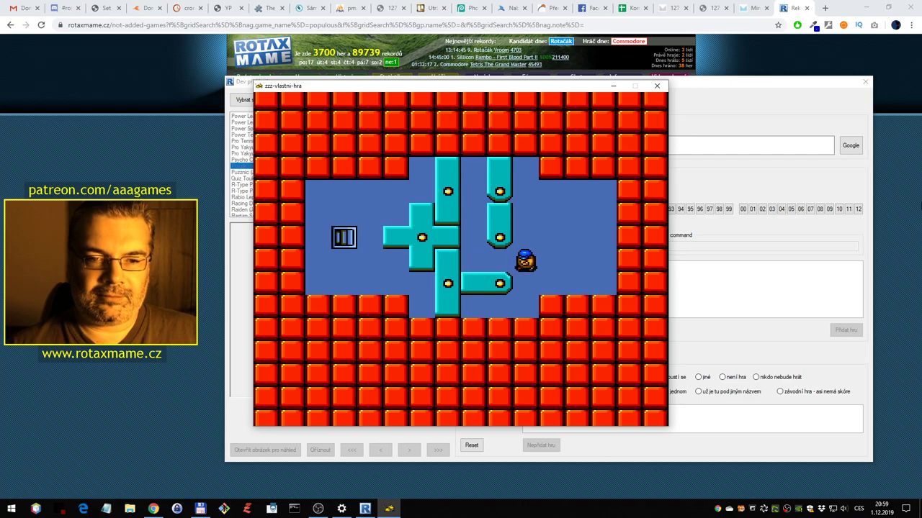
Turn the lower single-arm turnstile downward and push the lower two-arm turnstile horizontal from the bottom row
key(Left)
key(Down)
key(Down)
key(Left)
key(Left)
key(Right)
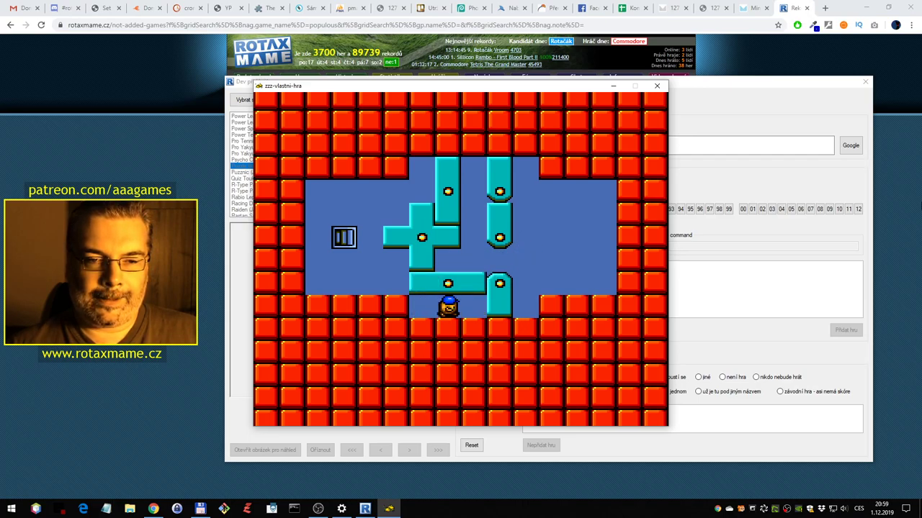
Turn the lower two-arm turnstile back to vertical and climb the middle column to the upper turnstiles
key(Right)
key(Up)
key(Up)
key(Up)
key(Up)
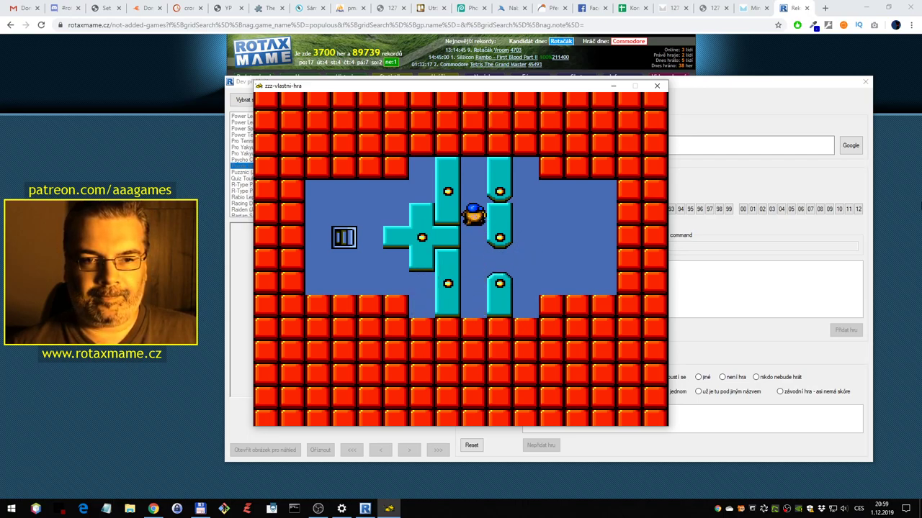
From the top row, turn the upper two-arm turnstile horizontal and the upper single-arm turnstile to the right
key(Up)
key(Left)
key(Left)
key(Right)
key(Right)
key(Right)
key(Right)
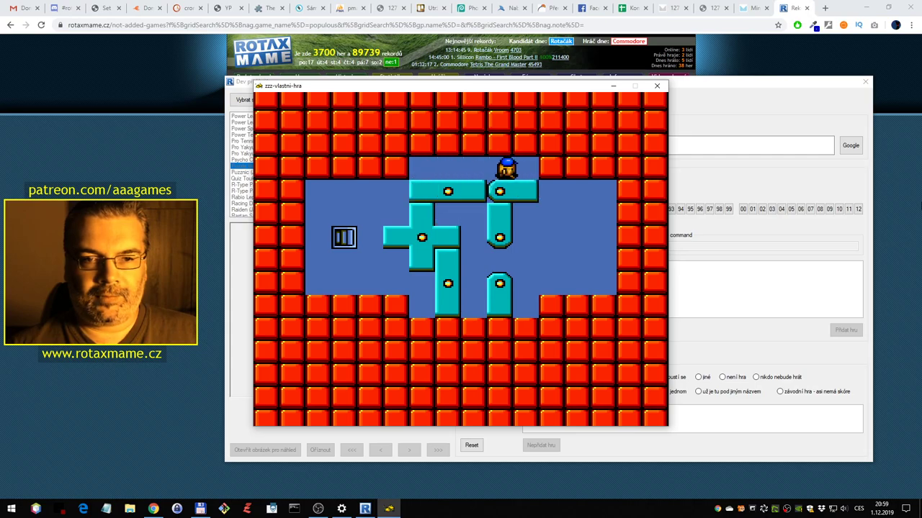
Turn the upper two-arm turnstile back to vertical from above and swing the middle single-arm turnstile to the right
key(Left)
key(Left)
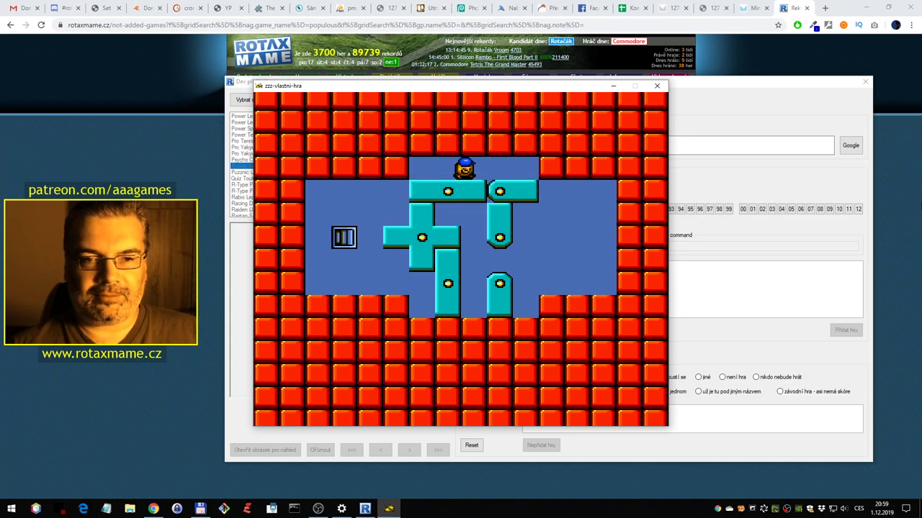
key(Down)
key(Right)
key(Left)
key(Up)
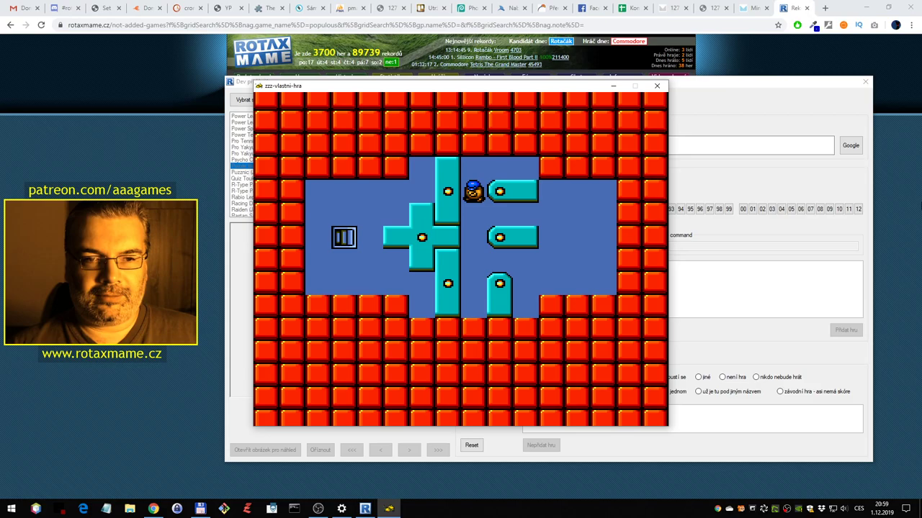
Turn the upper two-arm turnstile horizontal again and swing the upper single-arm turnstile downward
key(Up)
key(Left)
key(Left)
key(Right)
key(Right)
key(Right)
key(Right)
key(Down)
key(Down)
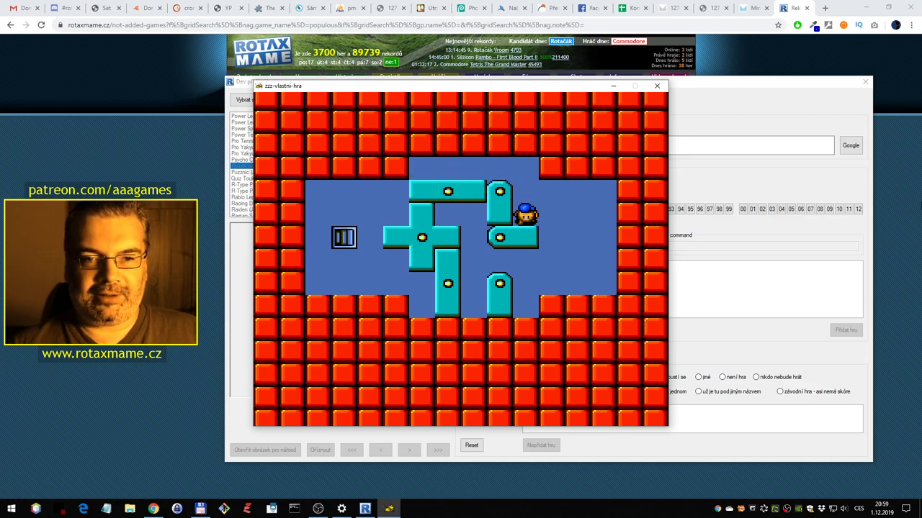
Walk around to the bottom row and turn the lower single-arm turnstile to the right
key(Right)
key(Down)
key(Down)
key(Left)
key(Left)
key(Down)
key(Down)
key(Right)
key(Right)
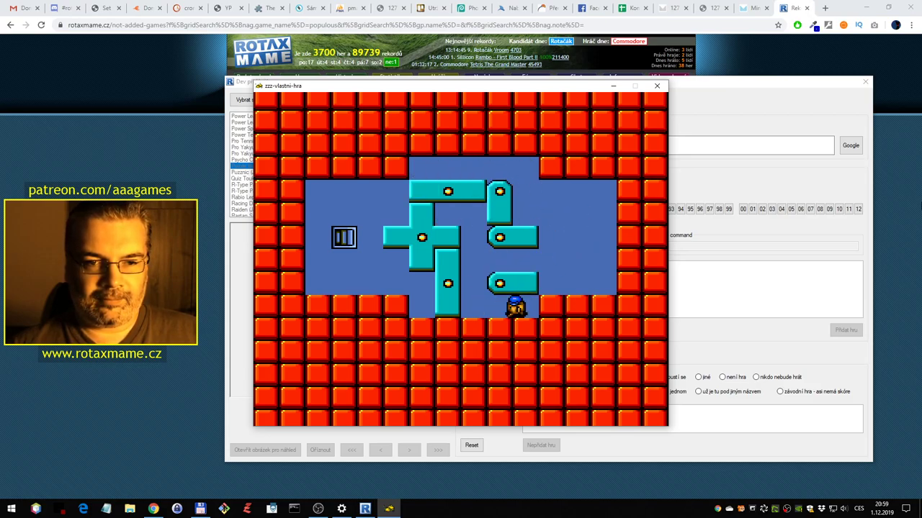
Turn the lower two-arm turnstile horizontal and swing the lower single-arm turnstile upward from the bottom row
key(Left)
key(Left)
key(Right)
key(Right)
key(Up)
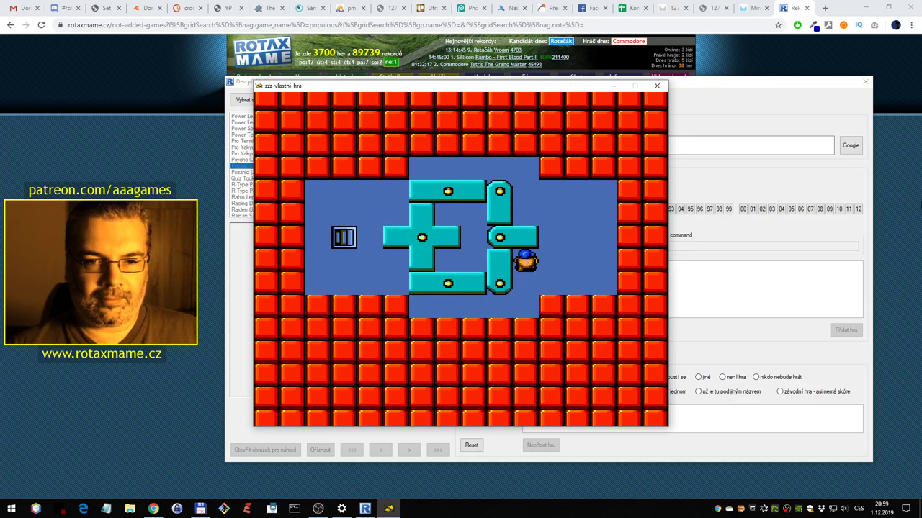
Go back through the bottom row, turn the lower two-arm turnstile vertical and enter the middle column
key(Down)
key(Down)
key(Left)
key(Left)
key(Up)
key(Up)
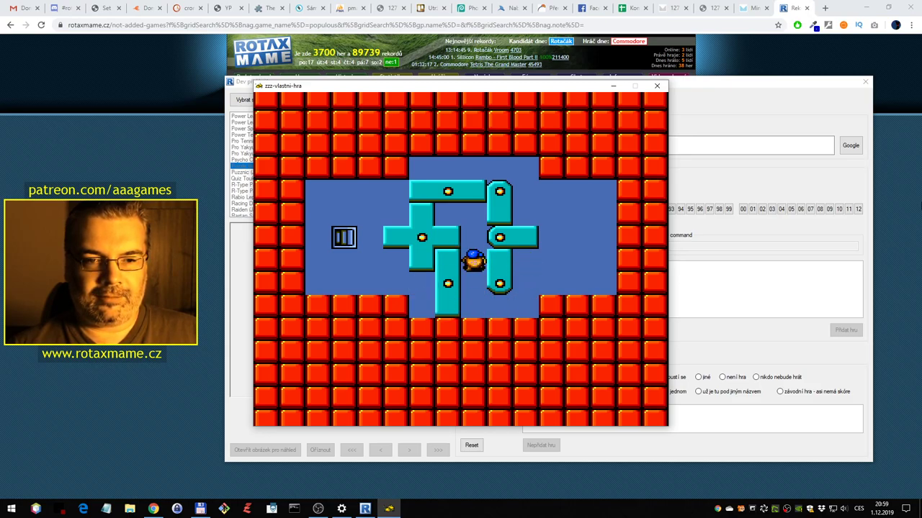
Turn the lower single-arm turnstile to the right from inside and push the lower two-arm turnstile horizontal again
key(Right)
key(Right)
key(Down)
key(Up)
key(Left)
key(Left)
key(Down)
key(Down)
key(Left)
key(Left)
key(Right)
key(Right)
key(Right)
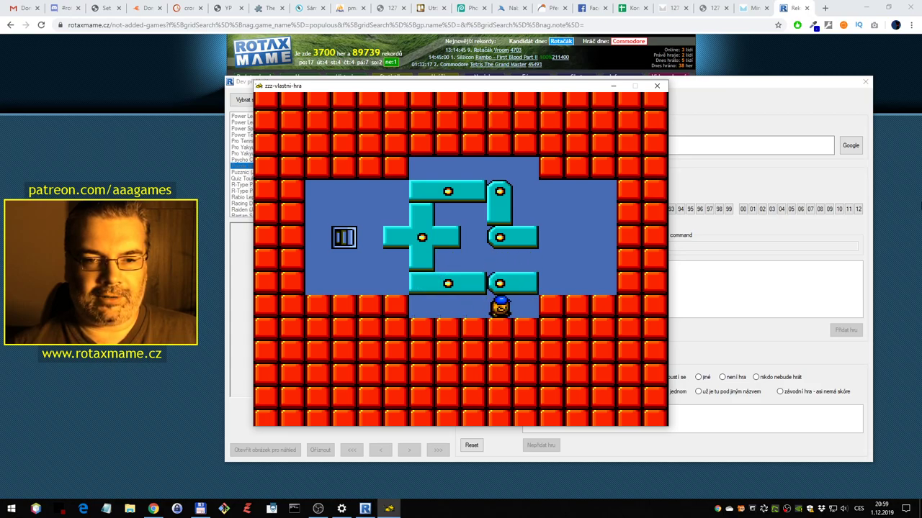
Swing the lower single-arm turnstile upward from below and step out into the open area on its right
key(Right)
key(Up)
key(Up)
key(Right)
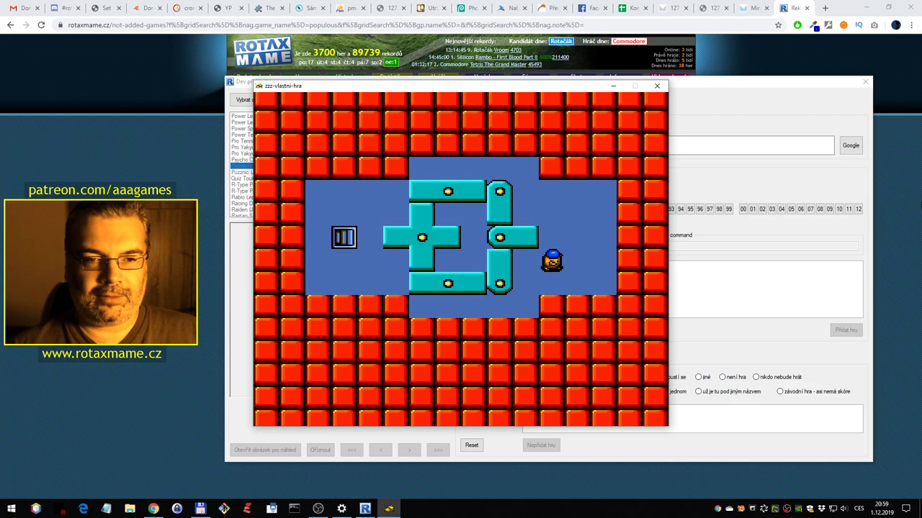
Turn the lower two-arm turnstile vertical and rotate the lower single-arm turnstile clockwise until it points left
key(Left)
key(Down)
key(Left)
key(Left)
key(Up)
key(Right)
key(Right)
key(Down)
key(Down)
key(Left)
key(Left)
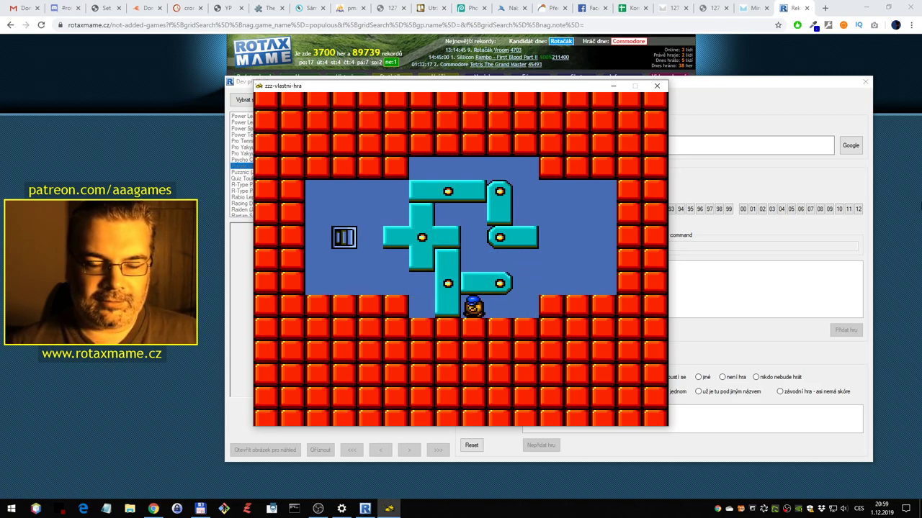
Swing the lower single-arm turnstile upward from the middle column and turn the lower two-arm turnstile horizontal from below
key(Up)
key(Up)
key(Down)
key(Down)
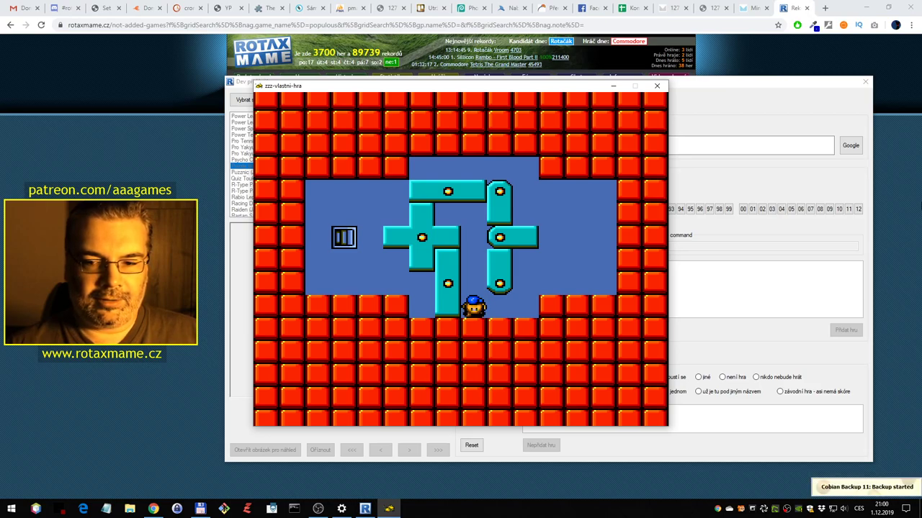
key(Left)
key(Left)
key(Right)
key(Right)
key(Right)
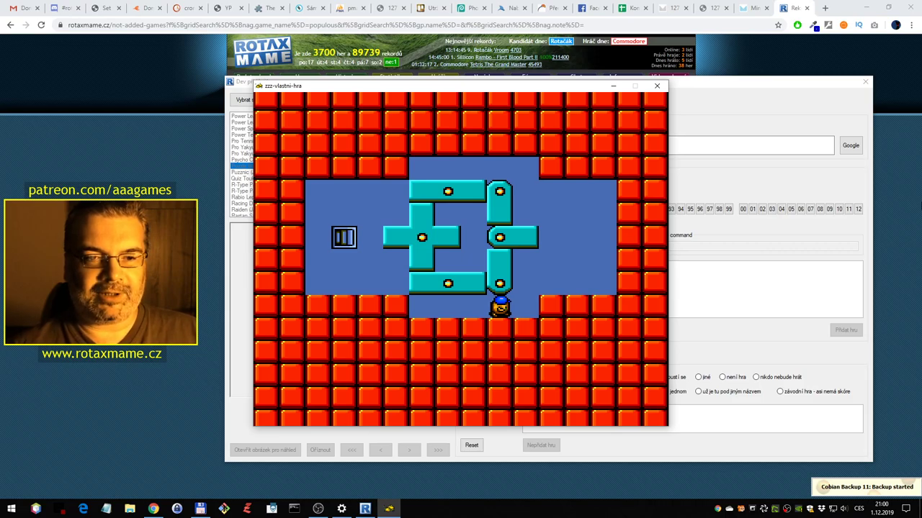
Turn the lower two-arm turnstile vertical and climb the middle column into the nook beside the cross turnstile
key(Left)
key(Left)
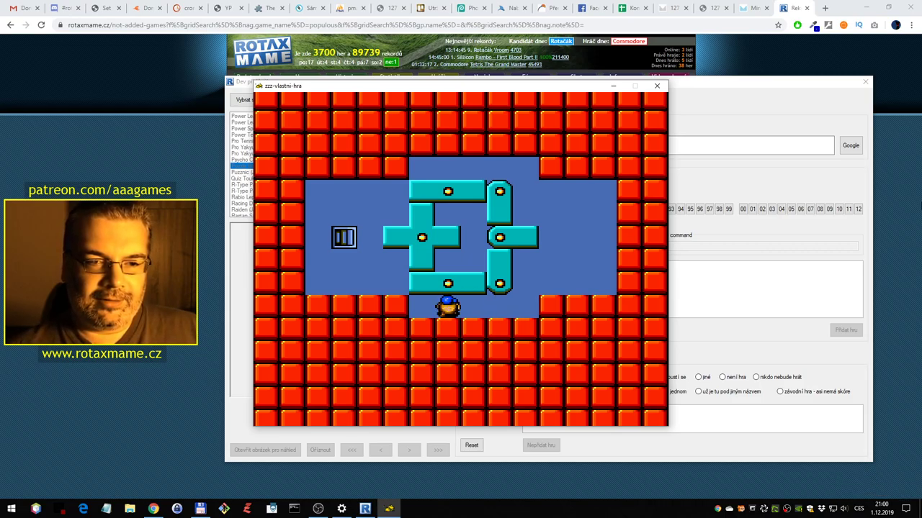
key(Right)
key(Up)
key(Up)
key(Up)
key(Up)
key(Left)
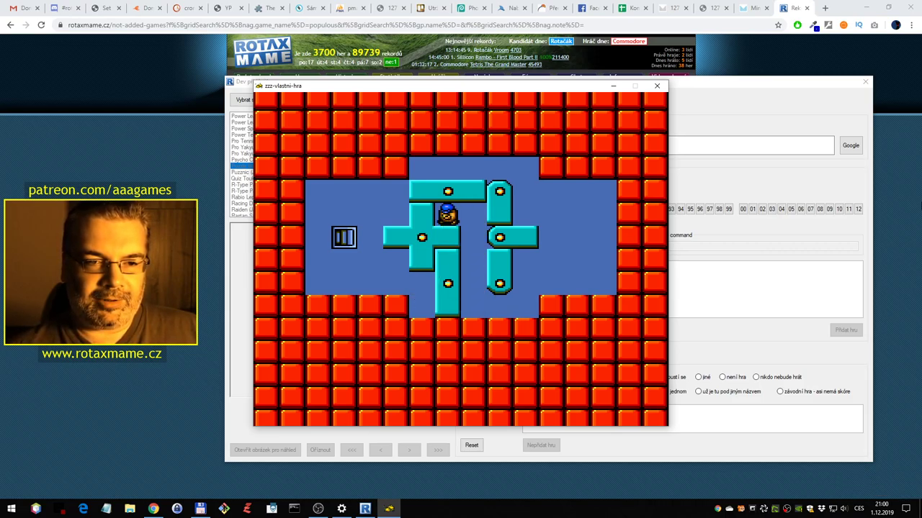
Leave the nook and turn the lower single-arm turnstile to the right while passing out of the middle column
key(Right)
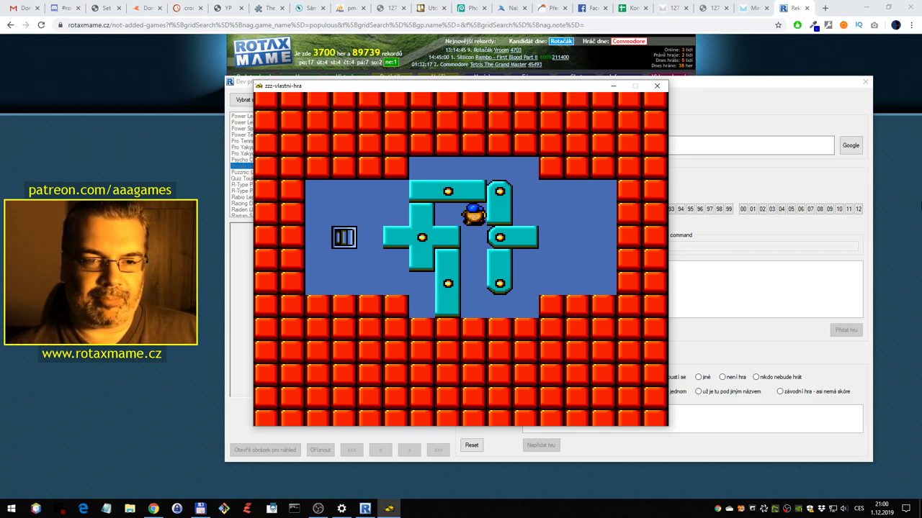
key(Down)
key(Down)
key(Right)
key(Right)
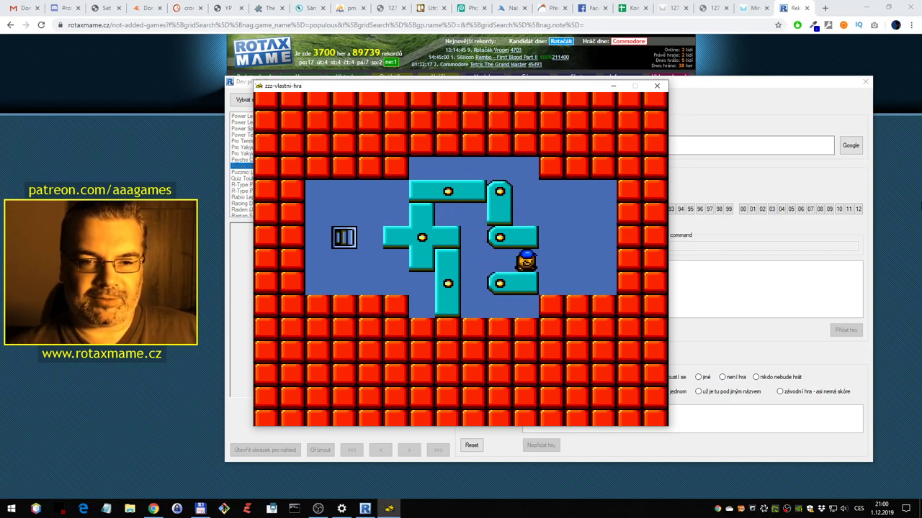
Rotate the middle single-arm turnstile clockwise to the left and walk down beside the lower turnstiles
key(Up)
key(Up)
key(Left)
key(Down)
key(Down)
key(Left)
key(Left)
key(Down)
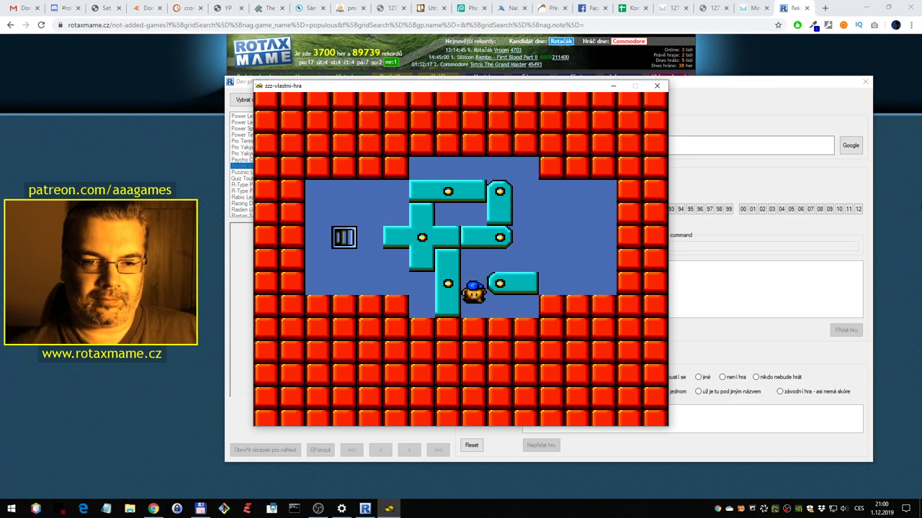
Turn the lower two-arm turnstile horizontal from below and back to vertical while returning up into the middle column
key(Down)
key(Left)
key(Left)
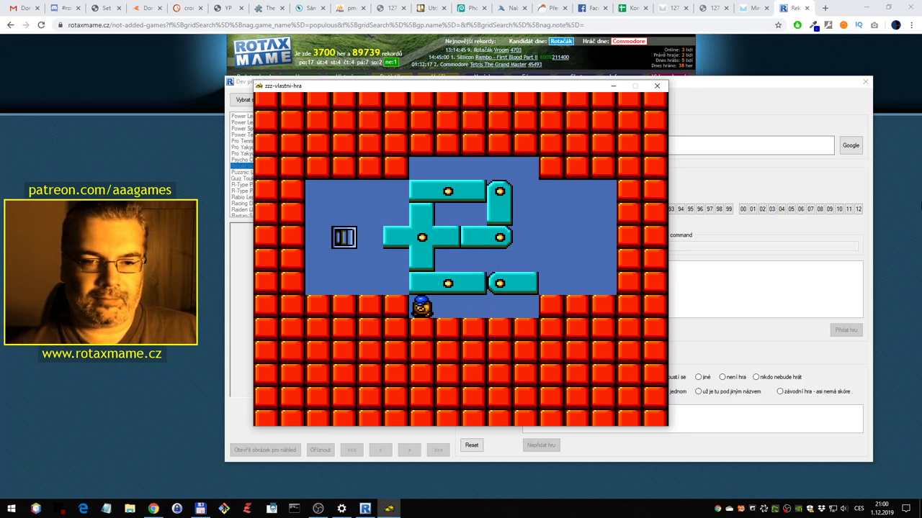
key(Right)
key(Right)
key(Right)
key(Right)
key(Left)
key(Left)
key(Left)
key(Right)
key(Up)
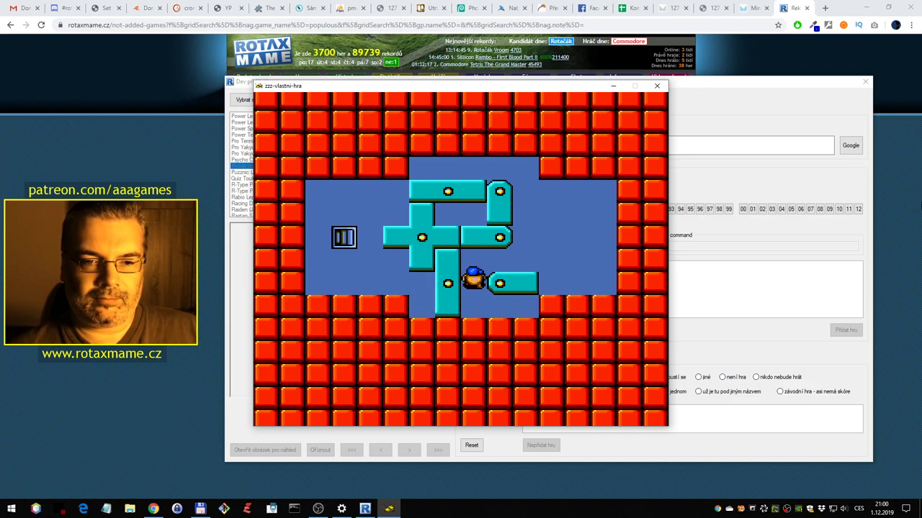
Step through the gap between the middle and lower single-arm turnstiles and back, and turn the lower two-arm turnstile horizontal from below
key(Up)
key(Right)
key(Right)
key(Left)
key(Left)
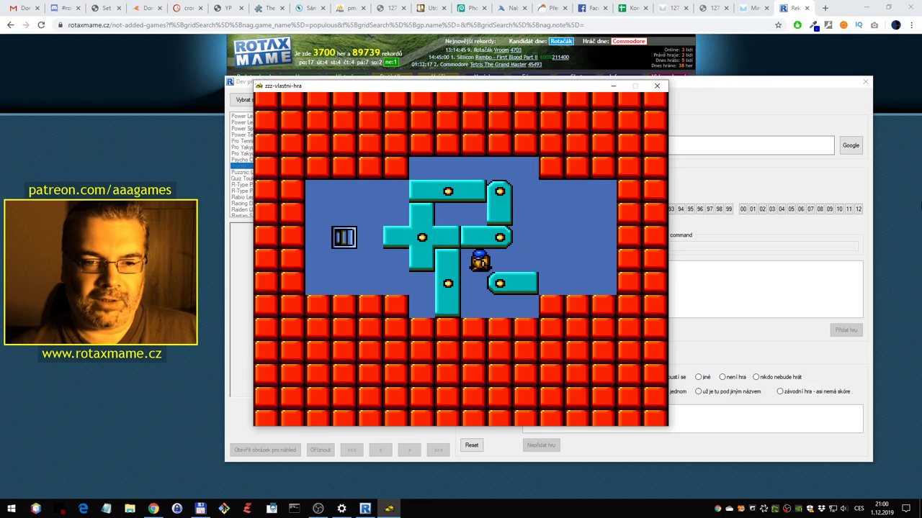
key(Down)
key(Down)
key(Left)
key(Left)
key(Right)
key(Right)
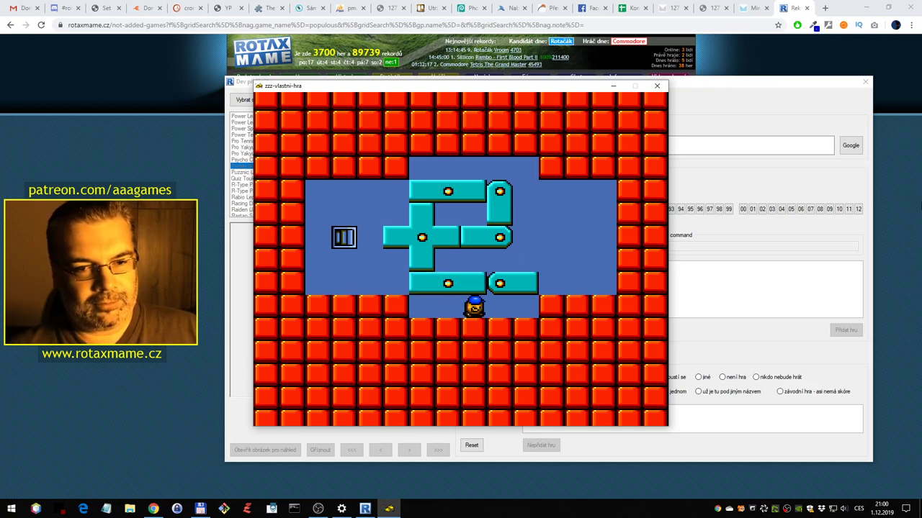
Swing the lower single-arm turnstile upward and turn the lower two-arm turnstile vertical while climbing into the middle column
key(Right)
key(Right)
key(Up)
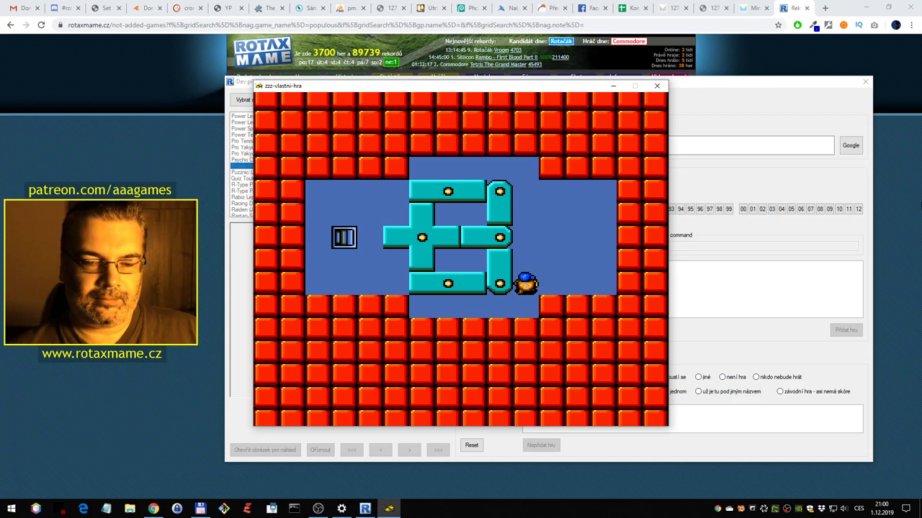
key(Down)
key(Left)
key(Left)
key(Up)
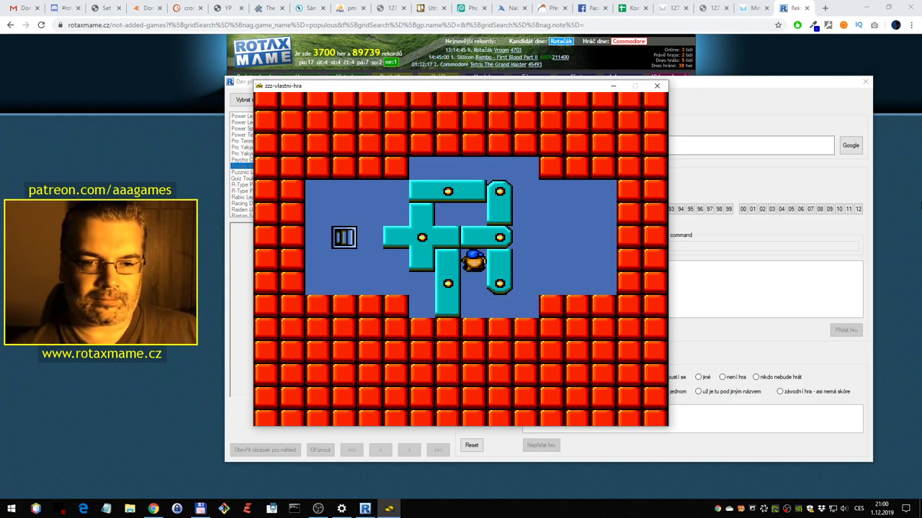
Walk around below the lower single-arm turnstile and swing it to the left from its right side
key(Down)
key(Right)
key(Right)
key(Up)
key(Up)
key(Left)
key(Left)
Walk under the lower single-arm turnstile towards the two-arm turnstile and return to the area right of it
key(Right)
key(Right)
key(Down)
key(Down)
key(Left)
key(Left)
key(Right)
key(Right)
key(Up)
key(Up)
key(Left)
key(Right)
Circle over the top, turning the upper two-arm turnstile vertical and the middle single-arm turnstile downward while descending the middle column
key(Up)
key(Up)
key(Up)
key(Up)
key(Left)
key(Left)
key(Down)
key(Down)
key(Down)
key(Down)
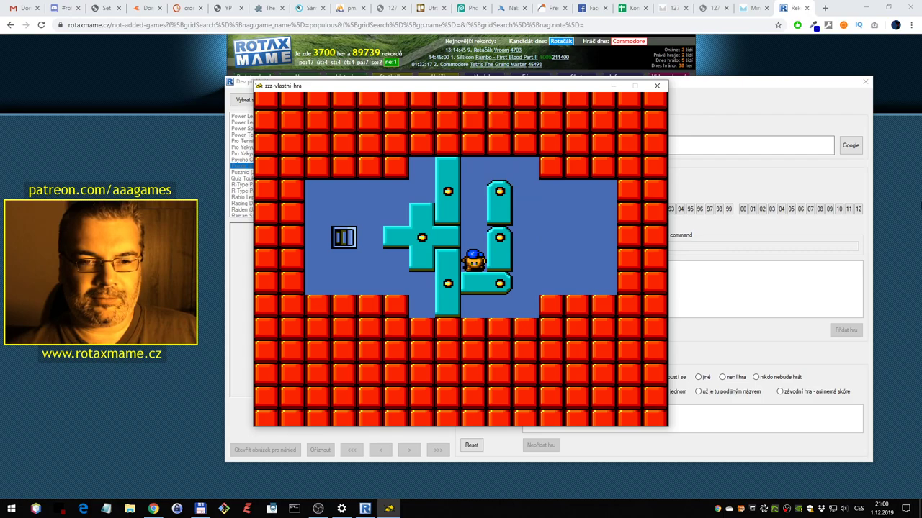
Climb out of the middle column, turn the upper two-arm turnstile horizontal and walk down the right side of the single-arm turnstiles
key(Up)
key(Up)
key(Up)
key(Up)
key(Left)
key(Right)
key(Right)
key(Right)
key(Right)
key(Down)
key(Down)
key(Down)
key(Down)
key(Down)
key(Up)
key(Up)
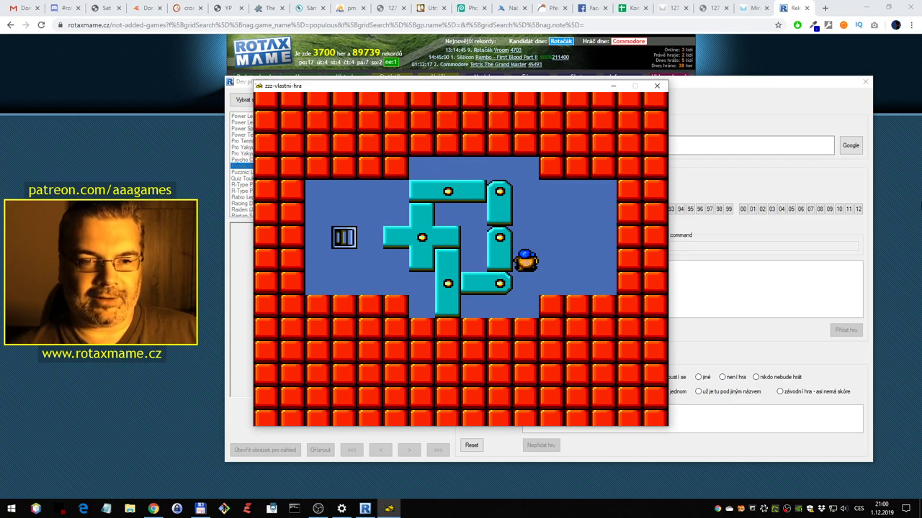
Return over the top and turn the upper two-arm turnstile vertical while descending the middle column
key(Up)
key(Up)
key(Up)
key(Up)
key(Left)
key(Left)
key(Down)
key(Down)
key(Down)
key(Down)
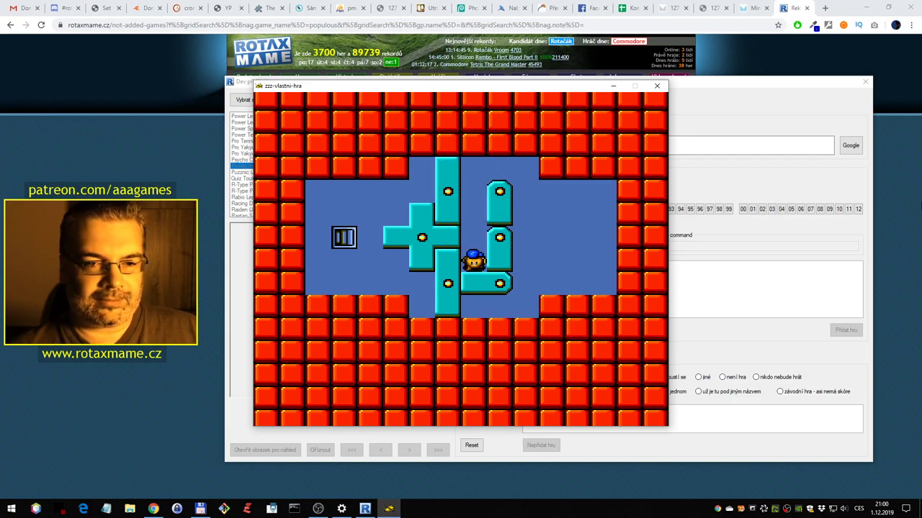
Swing the lower single-arm turnstile downward from the middle column and turn the lower two-arm turnstile horizontal from below
key(Down)
key(Down)
key(Left)
key(Left)
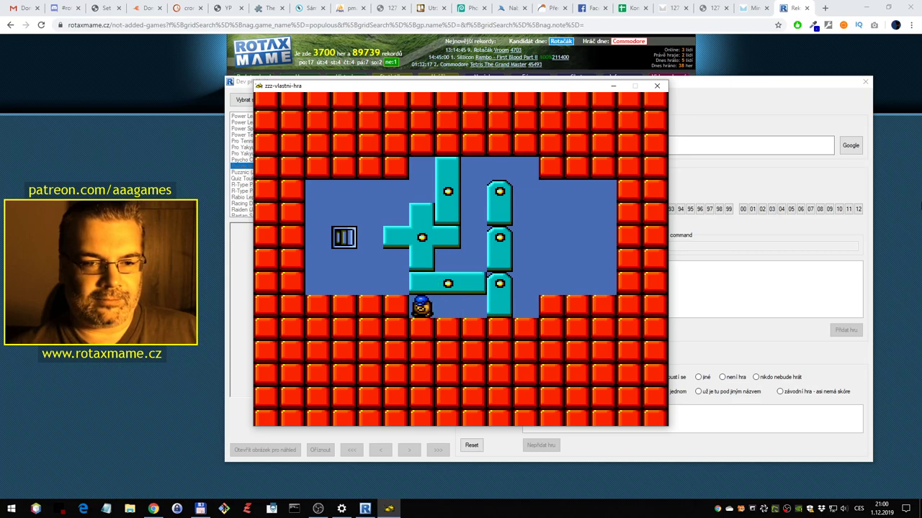
Swing the lower single-arm turnstile to the right and turn the lower two-arm turnstile vertical while climbing the middle column
key(Right)
key(Right)
key(Right)
key(Right)
key(Left)
key(Left)
key(Up)
key(Up)
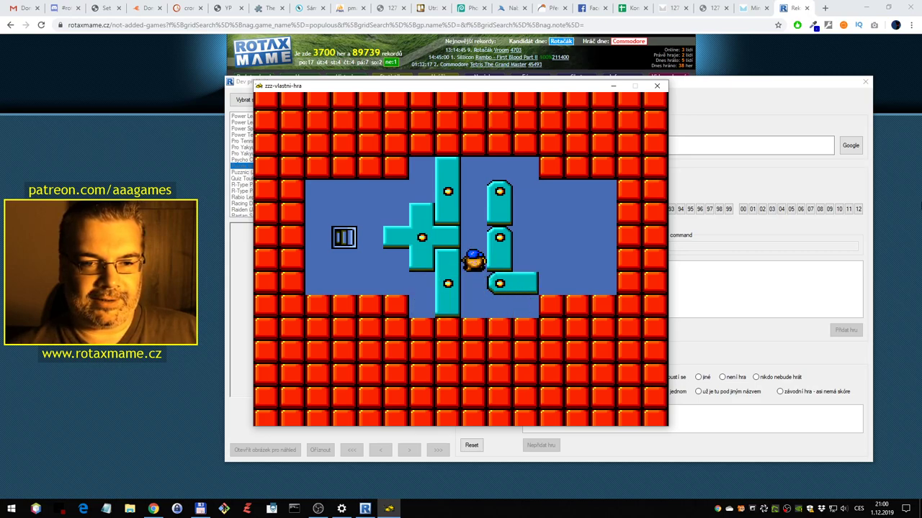
Swing the middle single-arm turnstile to the right and turn the lower two-arm turnstile horizontal from below
key(Right)
key(Left)
key(Down)
key(Left)
key(Right)
key(Right)
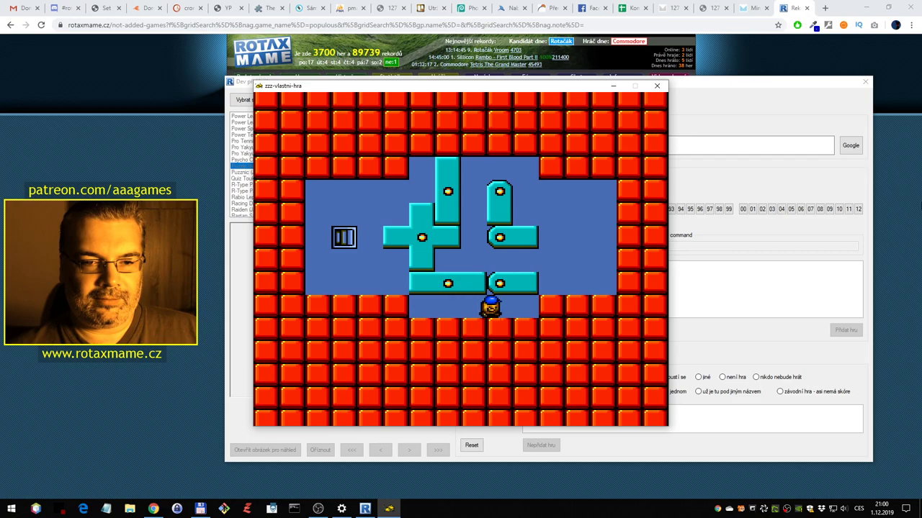
Swing the lower single-arm turnstile upward from below and walk up the right side past the middle turnstile
key(Right)
key(Up)
key(Up)
key(Right)
key(Right)
key(Up)
key(Up)
key(Up)
Walk along the top row and turn the upper two-arm turnstile horizontal, stopping in the row's left corner
key(Left)
key(Left)
key(Up)
key(Left)
key(Down)
key(Up)
key(Left)
key(Left)
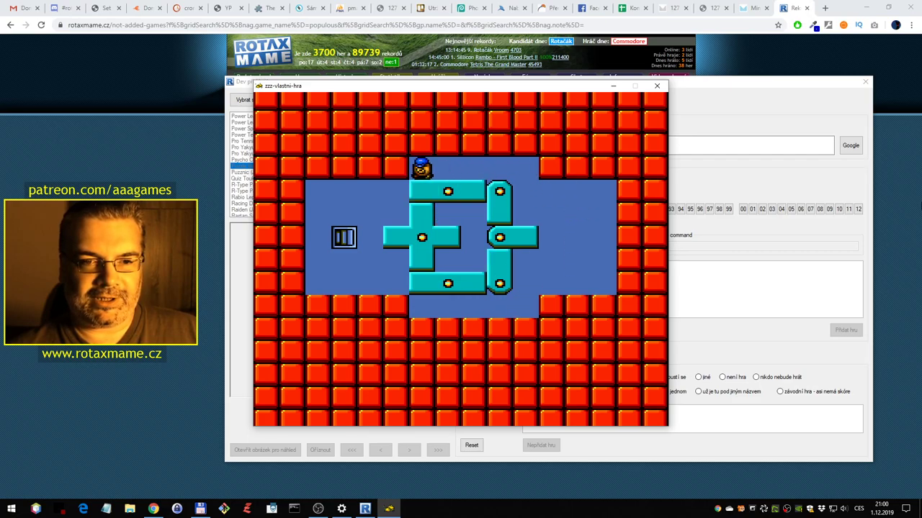
Turn the upper two-arm turnstile vertical, descend the middle column to swing the lower single-arm turnstile right, and climb back up
key(Right)
key(Right)
key(Down)
key(Down)
key(Down)
key(Right)
key(Right)
key(Left)
key(Left)
key(Up)
key(Up)
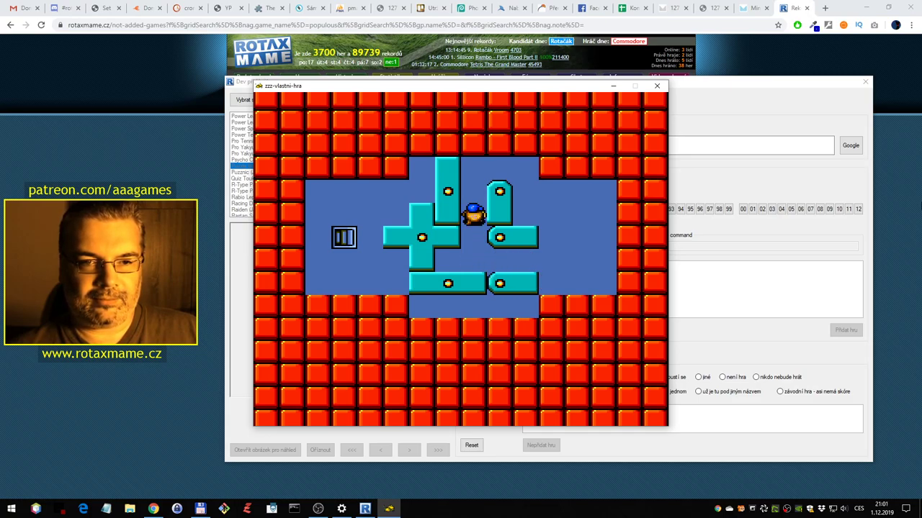
Swing the upper single-arm turnstile round to point upward and return to the middle column beneath it
key(Right)
key(Right)
key(Up)
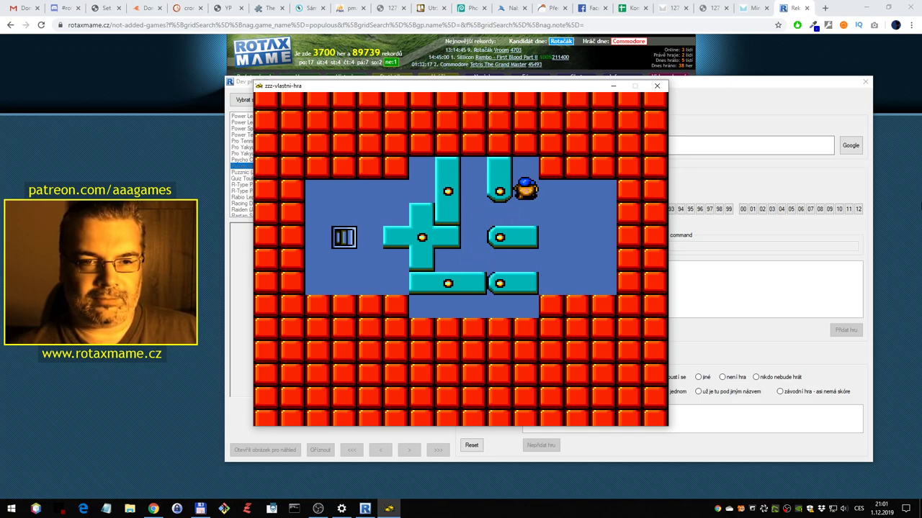
key(Up)
key(Down)
key(Down)
key(Left)
key(Left)
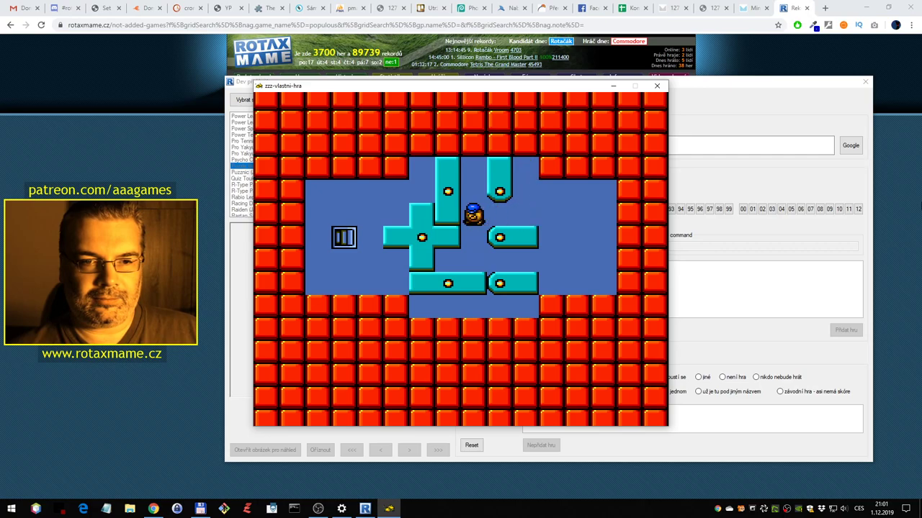
From the top row, turn the upper two-arm turnstile horizontal and swing the upper single-arm turnstile to the right
key(Up)
key(Up)
key(Left)
key(Right)
key(Right)
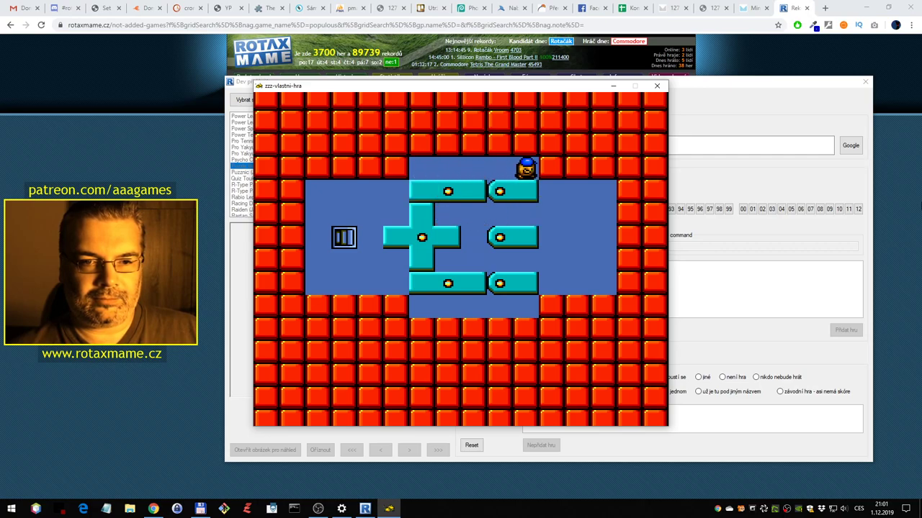
Swing the upper single-arm turnstile downward and walk around the right end of the middle turnstile
key(Down)
key(Down)
key(Right)
key(Right)
key(Down)
key(Down)
Walk between the middle and lower turnstiles into the nook beside the cross turnstile and rotate the cross by pushing upward
key(Left)
key(Left)
key(Left)
key(Left)
key(Left)
key(Left)
key(Left)
key(Left)
key(Left)
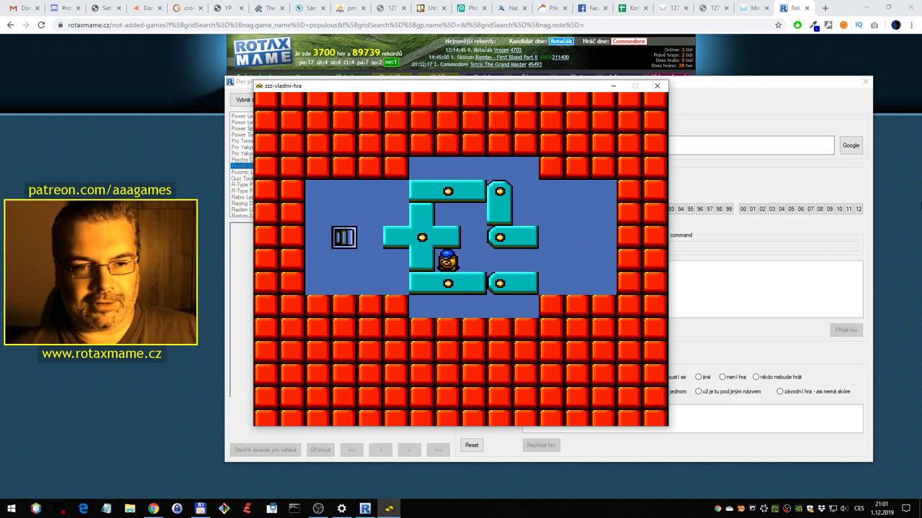
key(Up)
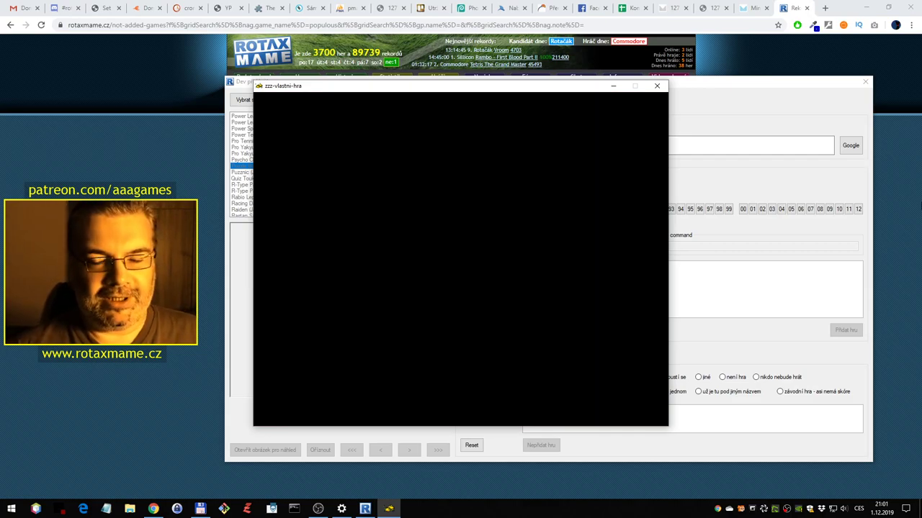
key(ctrl)
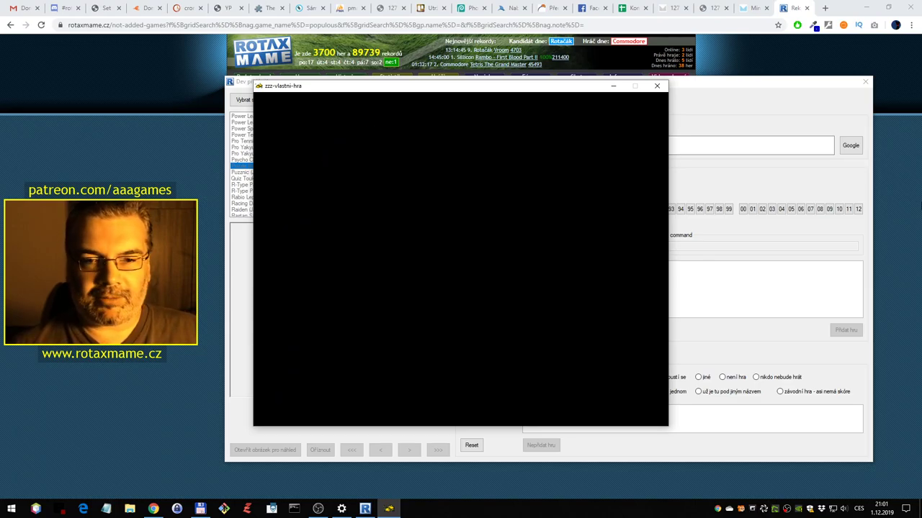
Choose floor 16 in the beginner course's floor list and start it
key(Right)
key(Right)
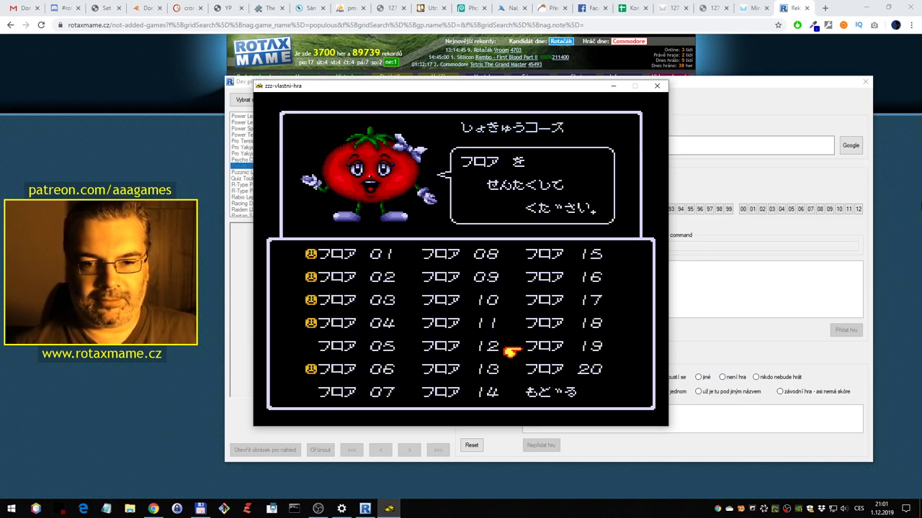
key(Down)
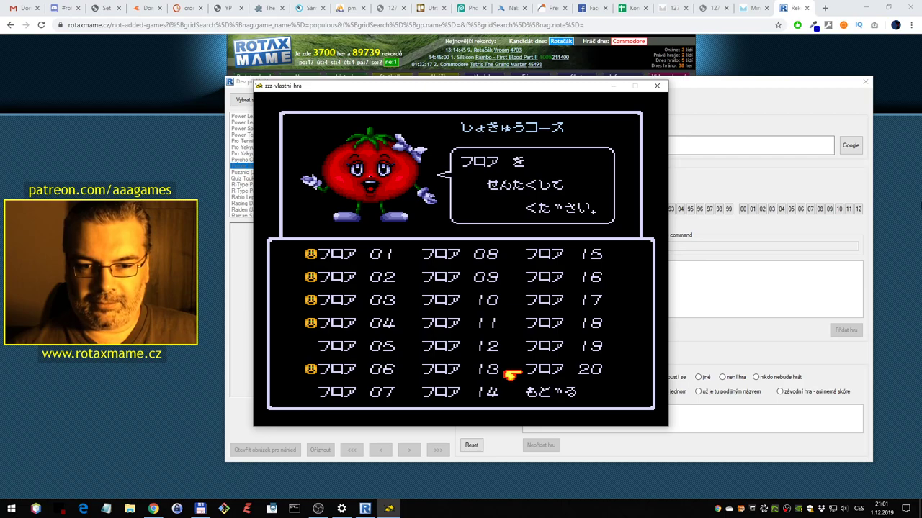
key(Up)
key(Up)
key(Up)
key(Up)
key(Return)
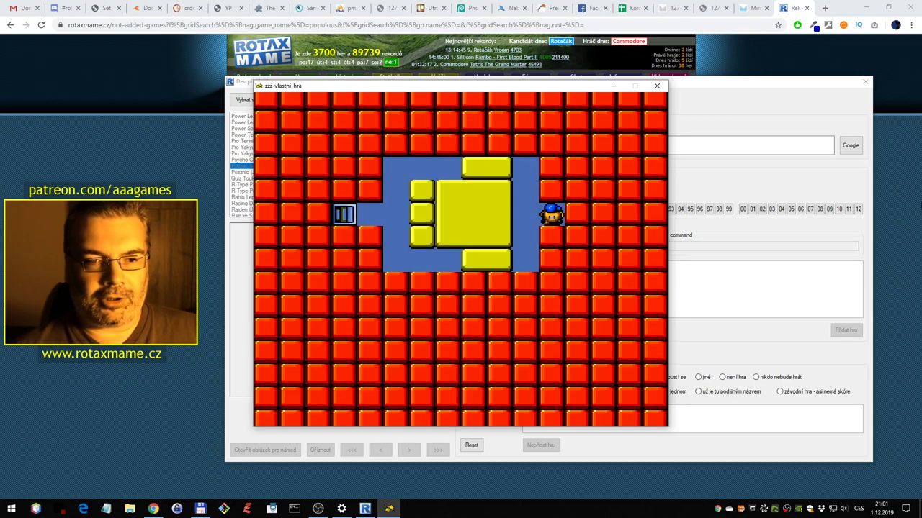
Enter the room and push the lower two-cell block along the bottom row to the left wall
key(Left)
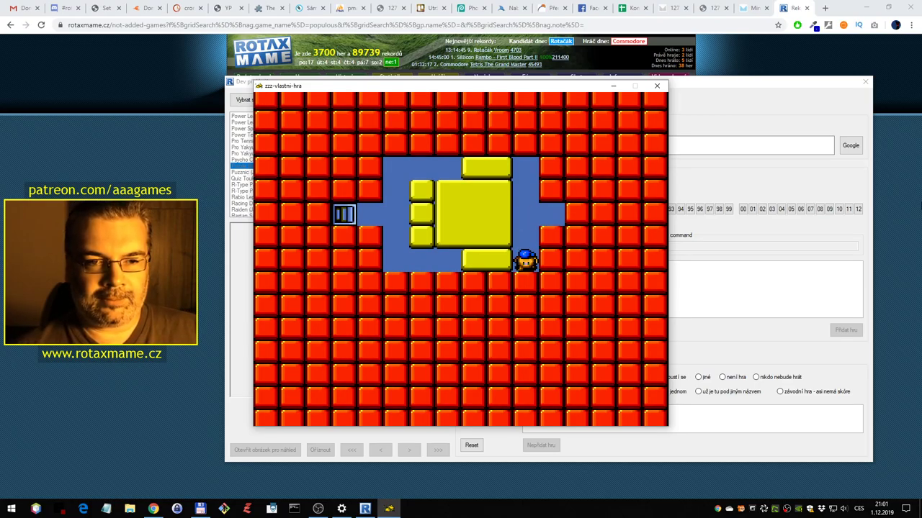
key(Left)
key(Left)
key(Left)
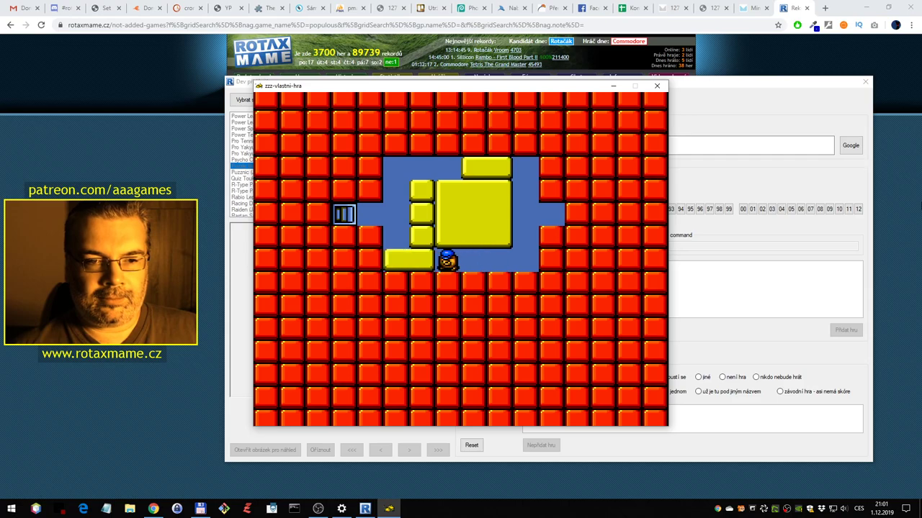
Walk around to the top row, push the upper two-cell block one cell left and the big block one cell down
key(Right)
key(Right)
key(Right)
key(Up)
key(Up)
key(Up)
key(Up)
key(Left)
key(Down)
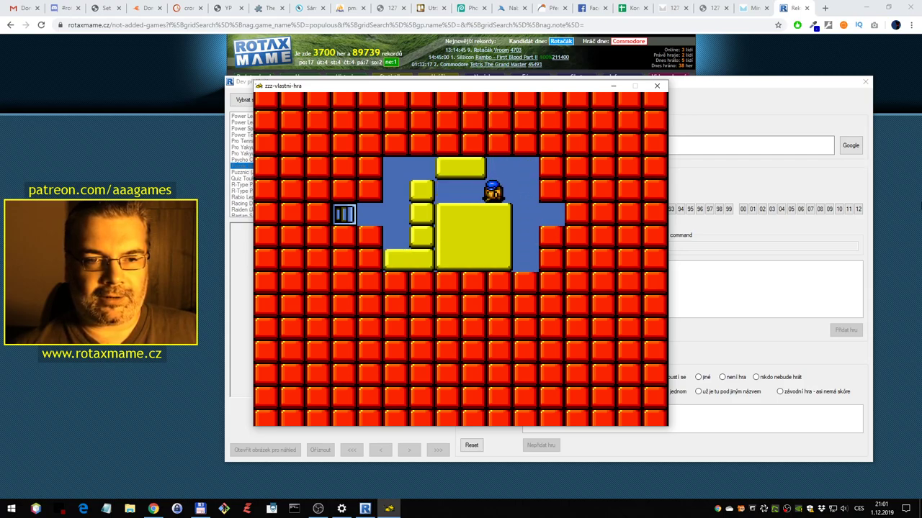
Get past the column of small blocks through the gap above the big block and walk to the stairs
key(Left)
key(Left)
key(Left)
key(Up)
key(Left)
key(Down)
key(Down)
key(Left)
key(Left)
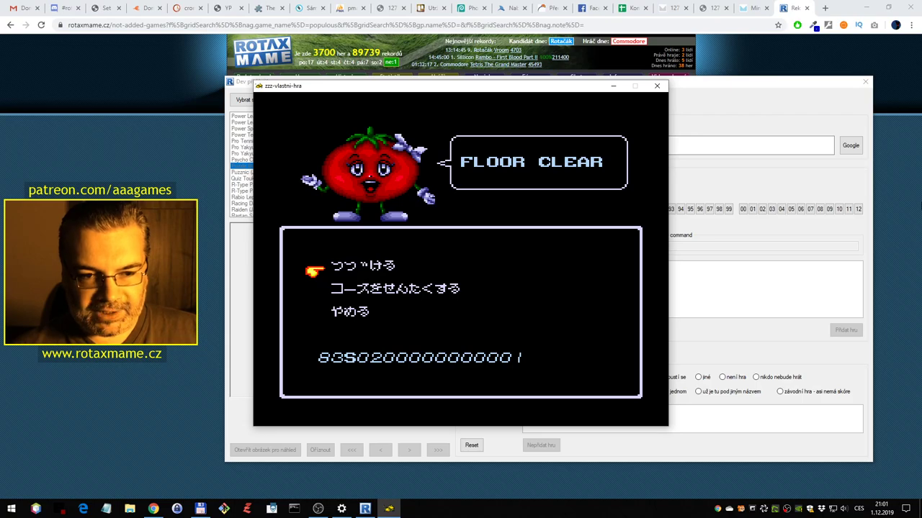
Continue after the cleared floor and start another floor from the floor list
key(Return)
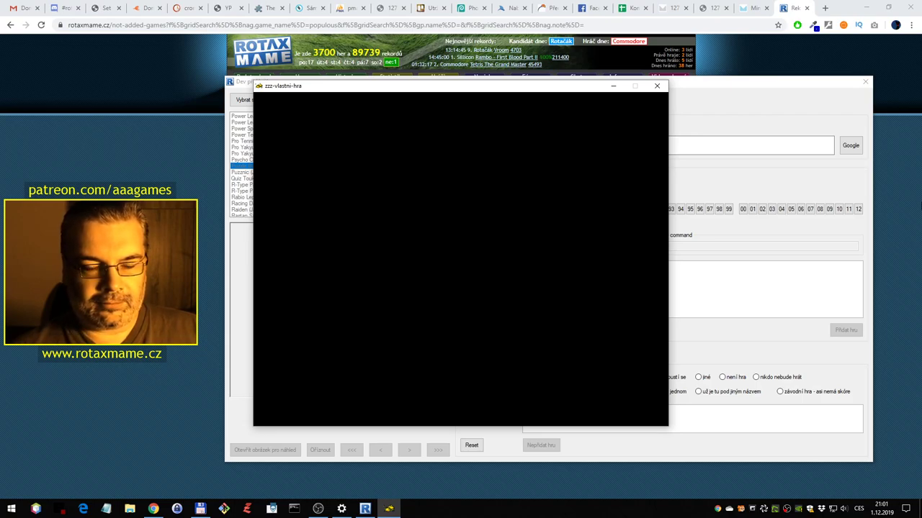
key(Down)
key(Right)
key(Right)
key(Left)
key(Return)
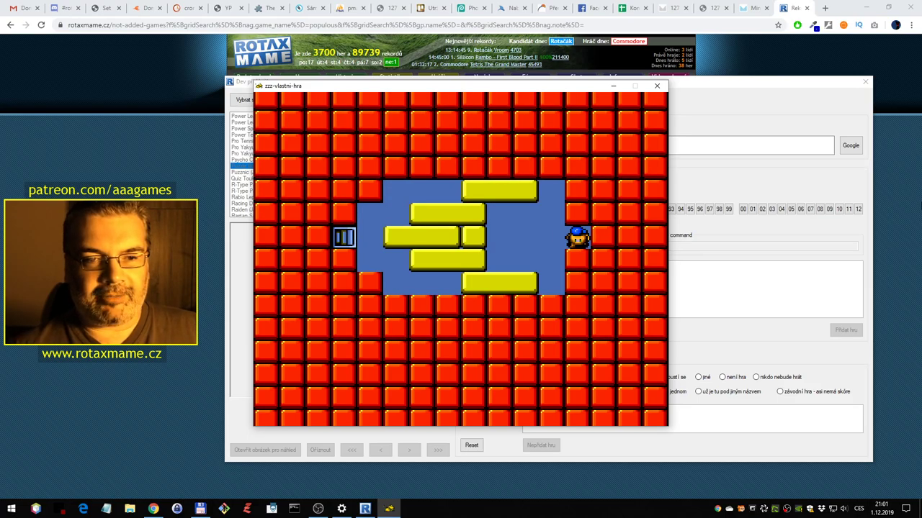
Try pushing the fourth-row long block two cells left to the wall and step toward the bottom row
key(Left)
key(Left)
key(Down)
key(Left)
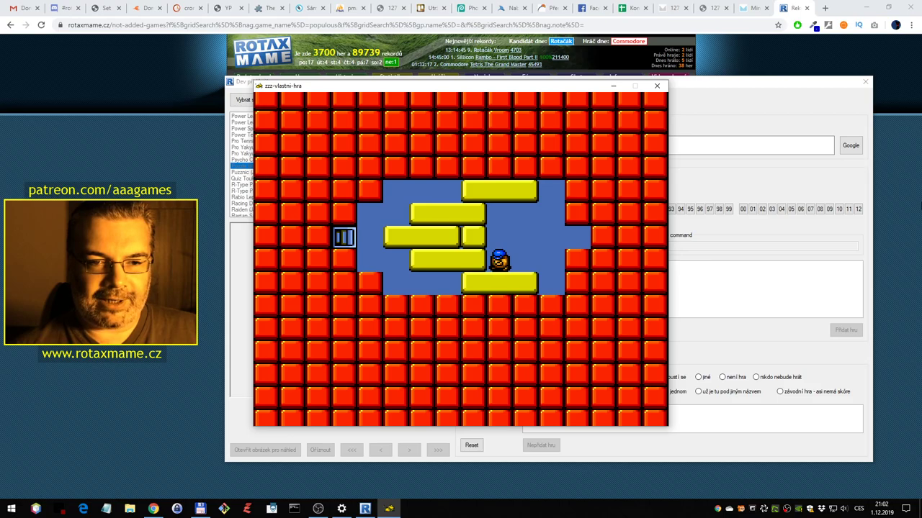
key(Left)
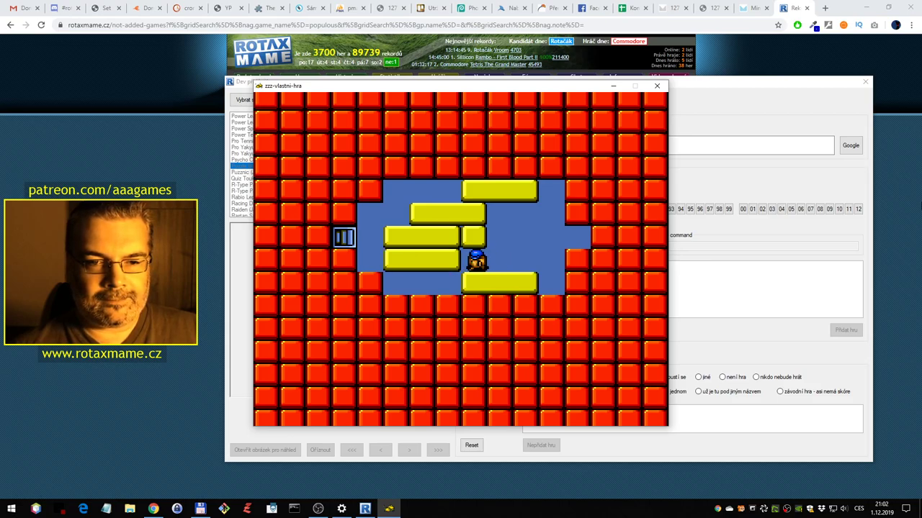
key(Left)
key(Down)
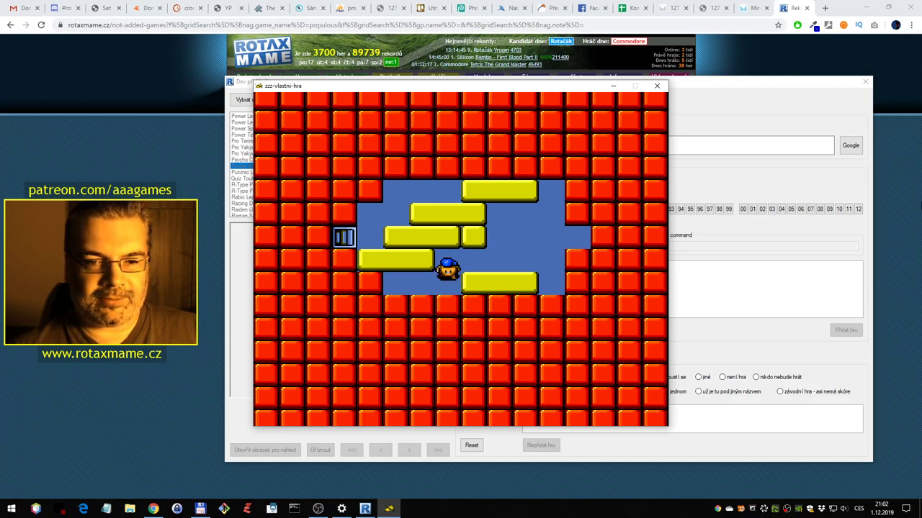
Try pushing the bottom block one cell right, then the second-row block left and the small block down
key(Right)
key(Up)
key(Right)
key(Right)
key(Up)
key(Up)
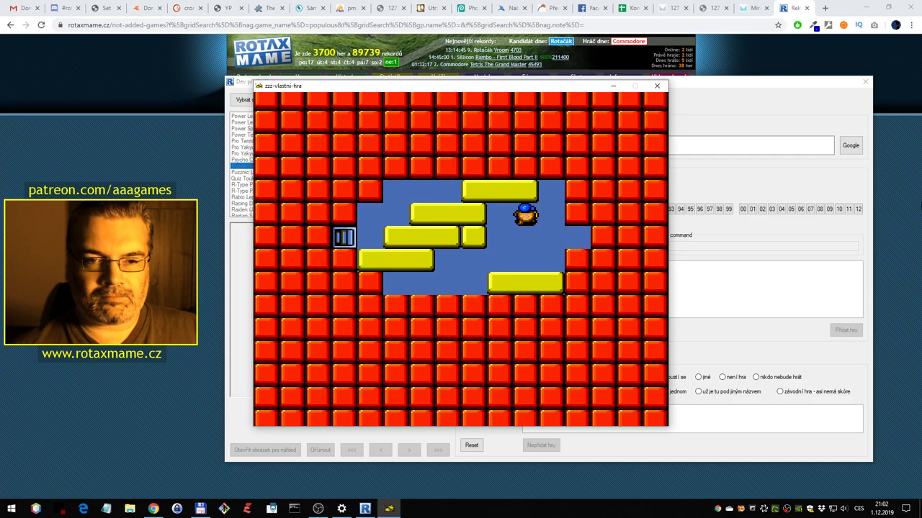
key(Left)
key(Left)
key(Down)
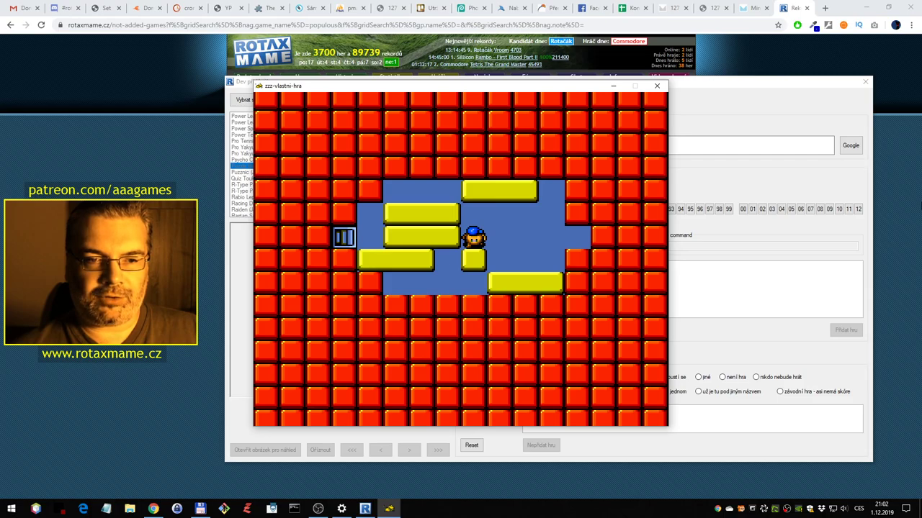
Restart the floor and try pushing the bottom-row long block left to the wall
key(r)
key(Left)
key(Left)
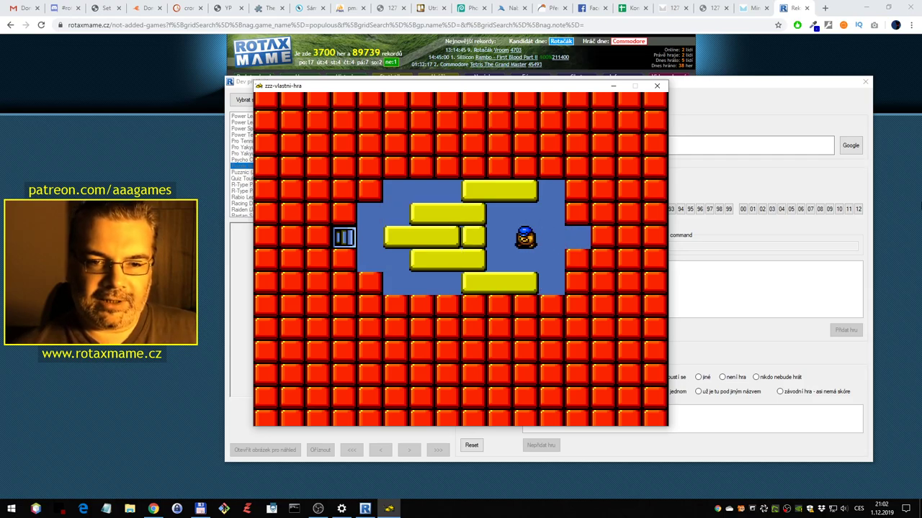
key(Down)
key(Right)
key(Down)
key(Left)
key(Left)
key(Left)
Push the fourth-row long block one cell left and return to the open area on the right
key(Right)
key(Up)
key(Right)
key(Left)
key(Left)
key(Right)
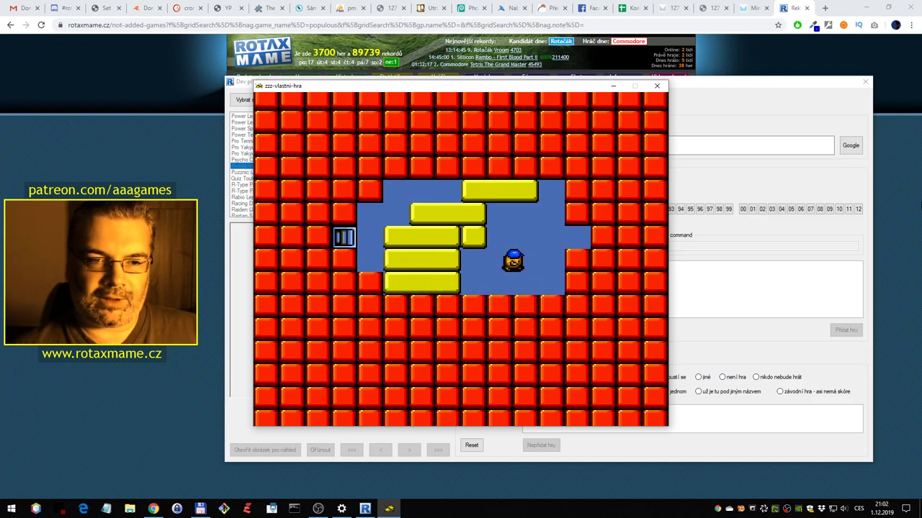
key(Up)
key(Right)
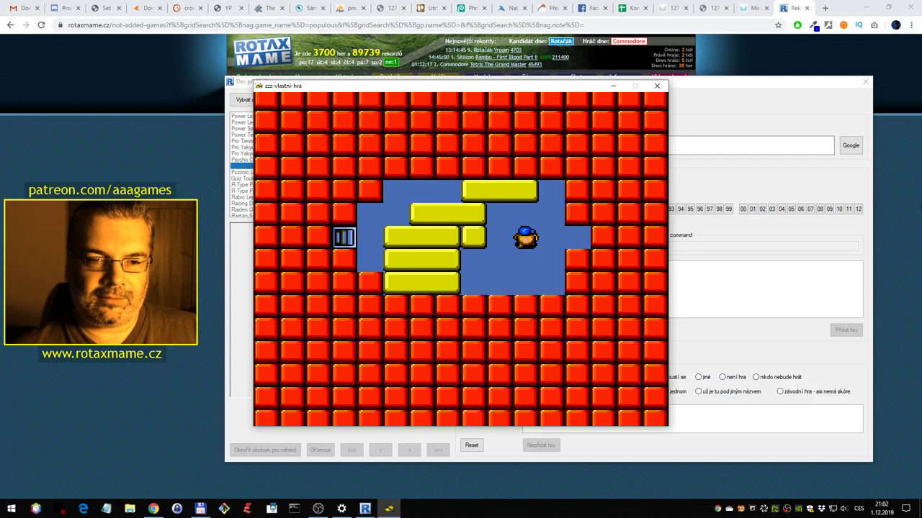
Push the second-row long block one cell left and the small block beneath it one cell down
key(Left)
key(Up)
key(Left)
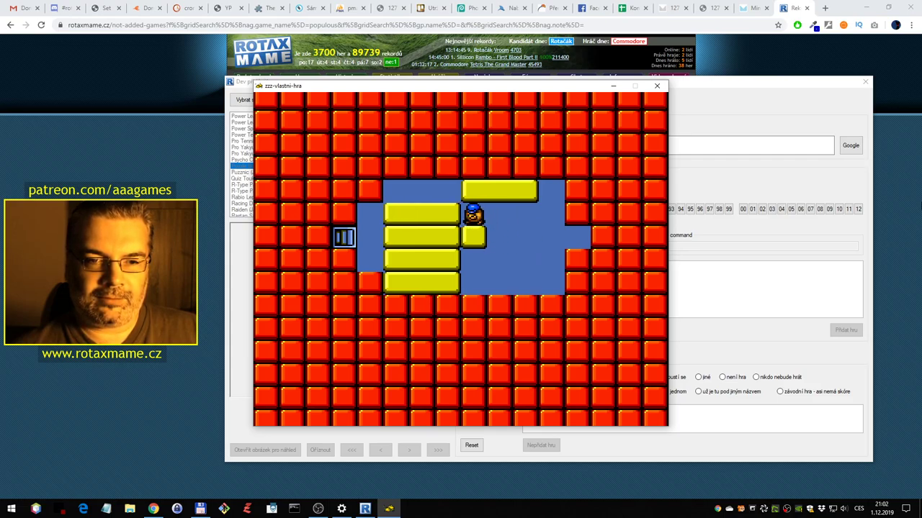
key(Down)
Push the second-row long block another cell left and try the passage along the top row
key(Up)
key(Left)
key(Up)
key(Left)
key(Left)
key(Right)
key(Right)
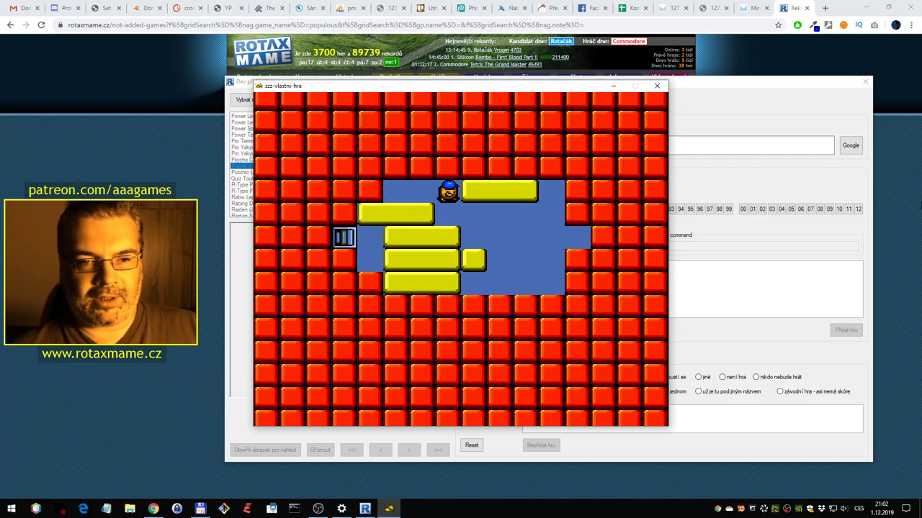
Restart the floor and walk up to the right end of the second-row long block
key(r)
key(Left)
key(Up)
key(Left)
key(Left)
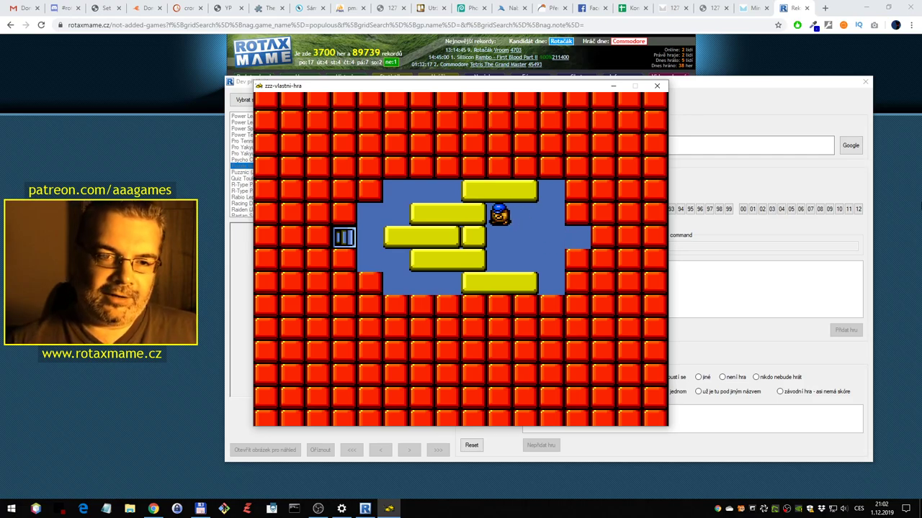
key(Down)
key(Down)
key(Up)
key(Up)
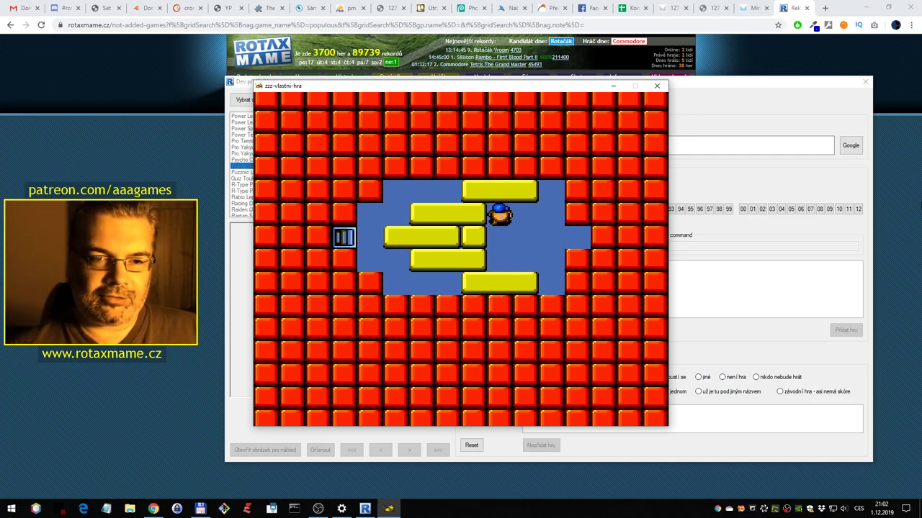
Walk around to the fourth-row long block and push it one cell left
key(Down)
key(Down)
key(Right)
key(Right)
key(Down)
key(Up)
key(Up)
key(Left)
key(Down)
key(Left)
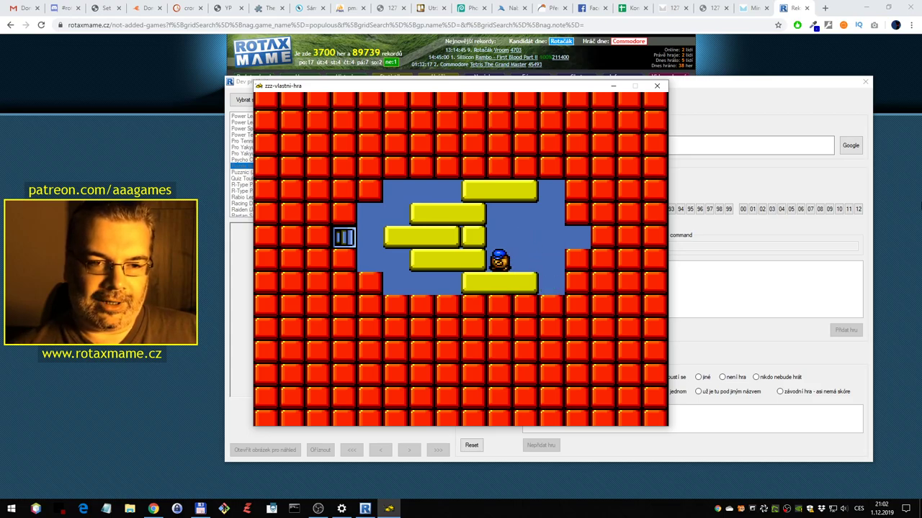
key(Left)
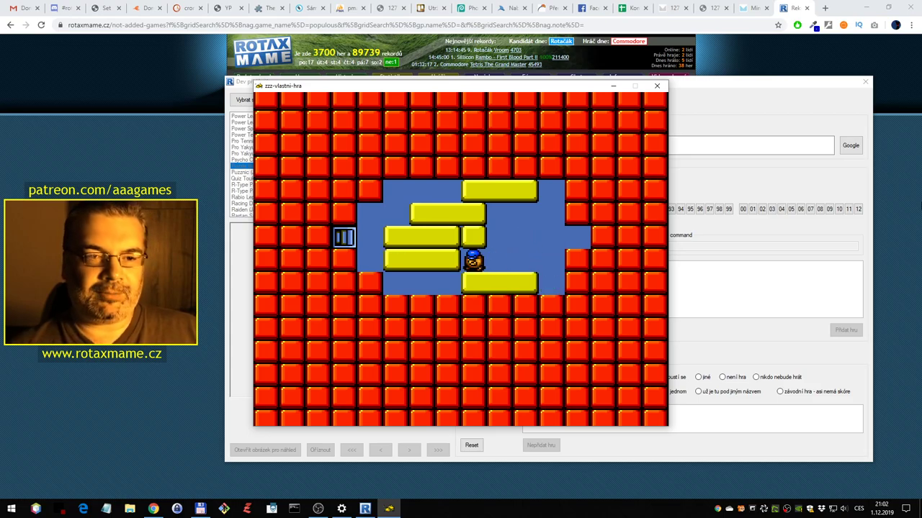
Return to the second row and push its long block one cell left
key(Right)
key(Right)
key(Up)
key(Up)
key(Left)
key(Left)
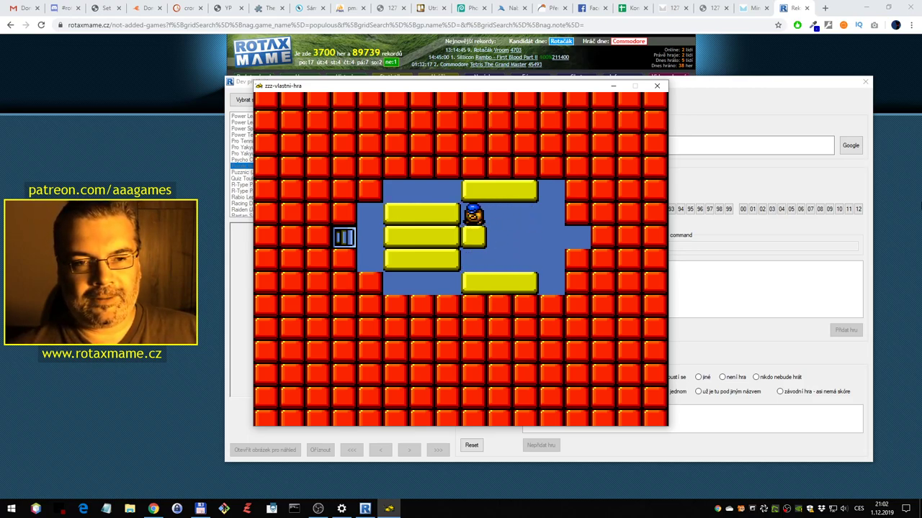
Restart the floor and push the fourth-row long block two cells left to the wall
key(F7)
key(Left)
key(Left)
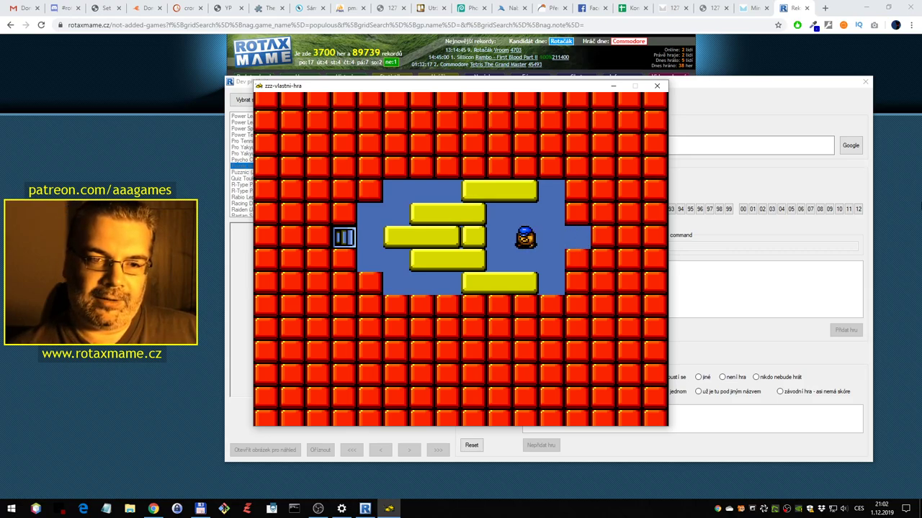
key(Down)
key(Right)
key(Down)
key(Up)
key(Left)
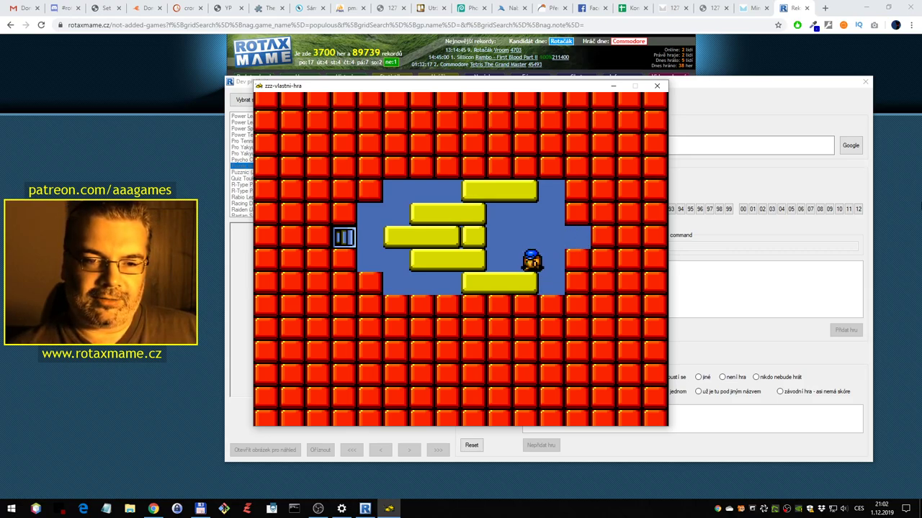
key(Left)
key(Left)
key(Left)
Push the bottom-row long block one cell right and return to the open area above it
key(Down)
key(Right)
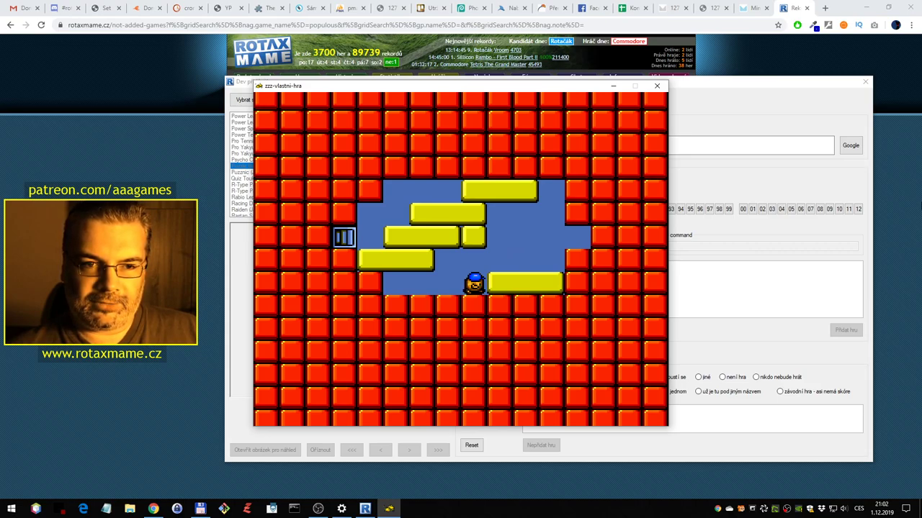
key(Up)
key(Right)
key(Right)
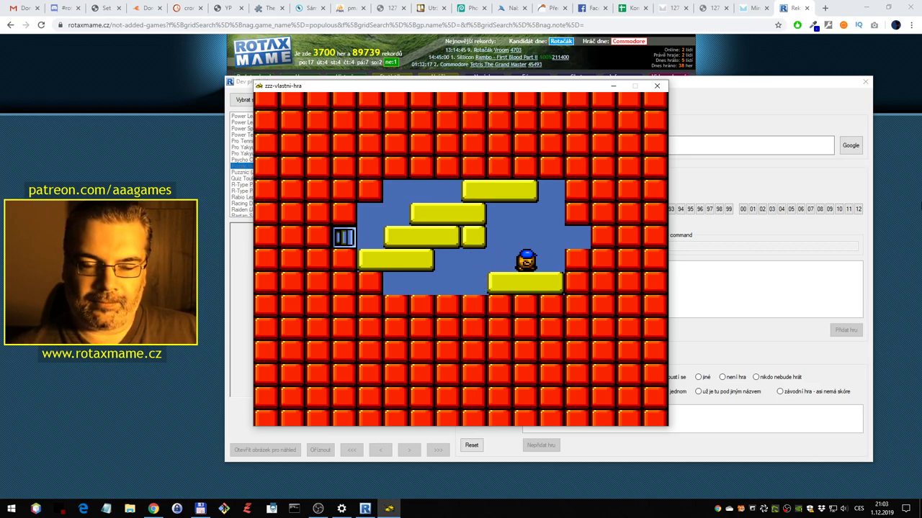
Walk around to the top row and push its long block three cells left to the wall
key(Up)
key(Up)
key(Right)
key(Up)
key(Left)
key(Left)
key(Left)
Push the second-row long block left to the wall and the small block one cell down
key(Right)
key(Down)
key(Down)
key(Up)
key(Left)
key(Right)
key(Down)
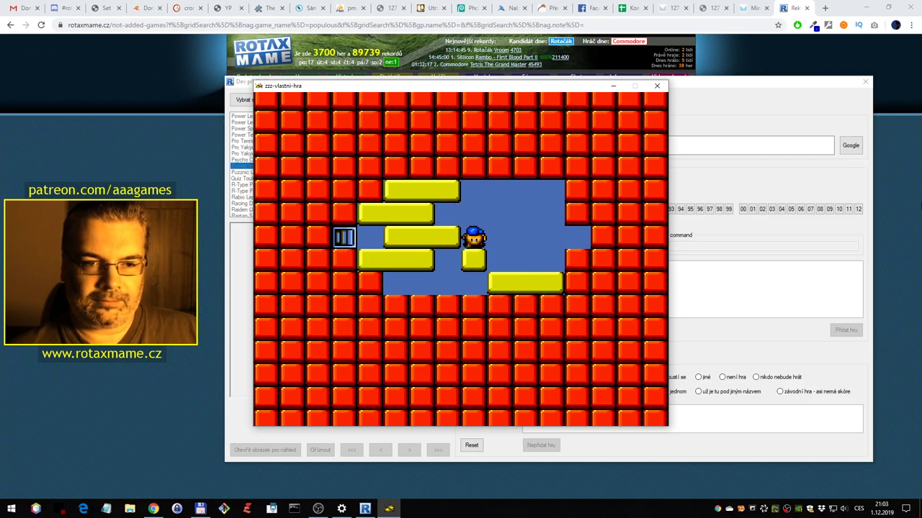
Try pushing the third-row long block one cell left, and restart the floor
key(Down)
key(Up)
key(Left)
key(r)
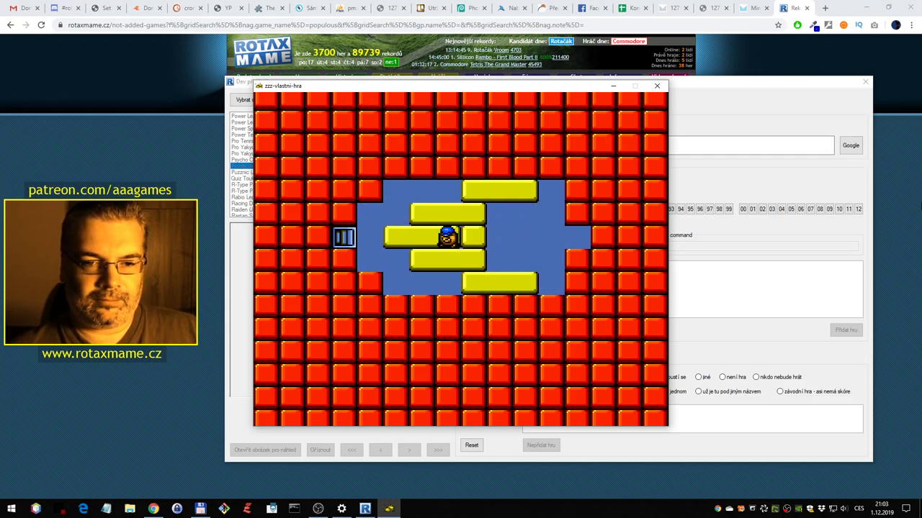
Give up the current floor and start floor 05 from the beginner course's floor list
key(Return)
key(Down)
key(Return)
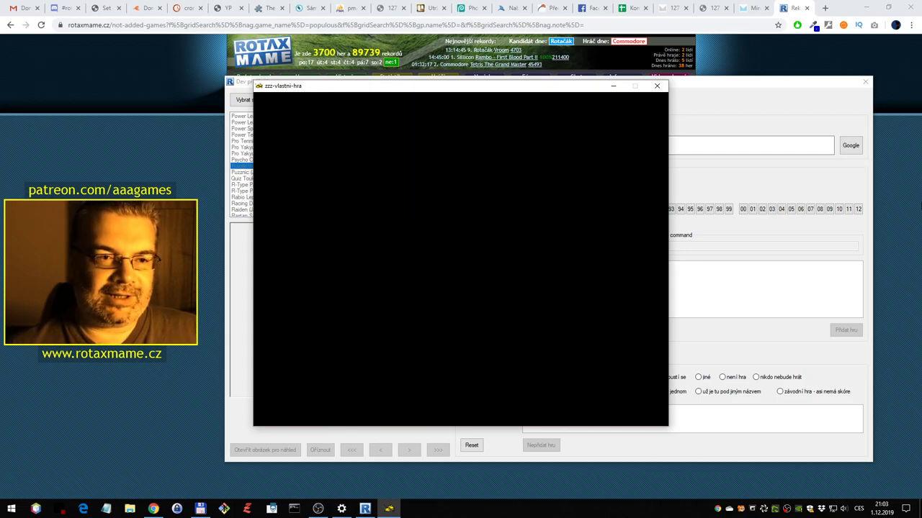
key(Down)
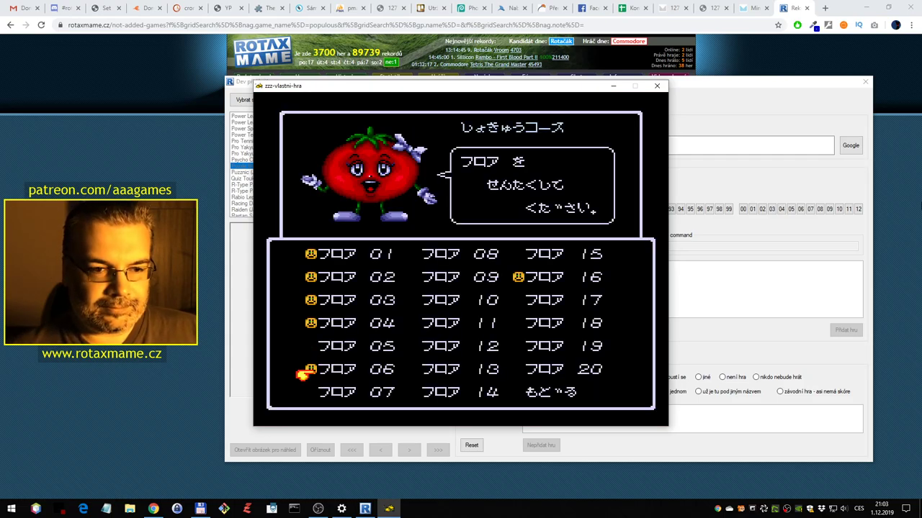
key(Up)
key(Up)
key(Down)
key(ctrl)
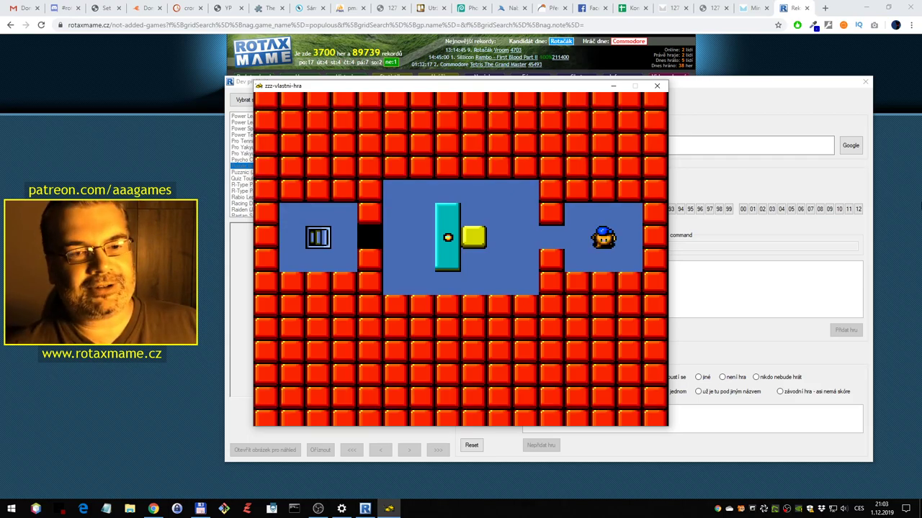
Try pushing the yellow block down to the room's lower wall and turning the gate horizontal, and restart the floor
key(Left)
key(Left)
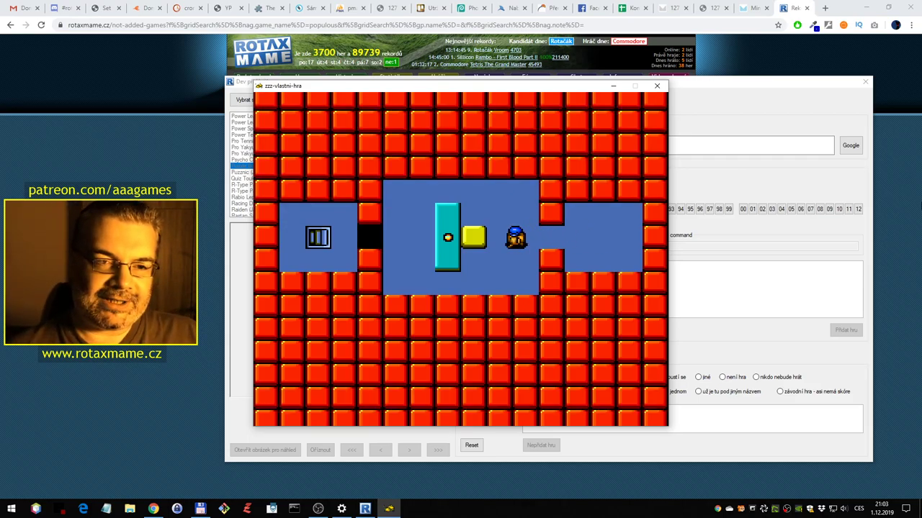
key(Up)
key(Left)
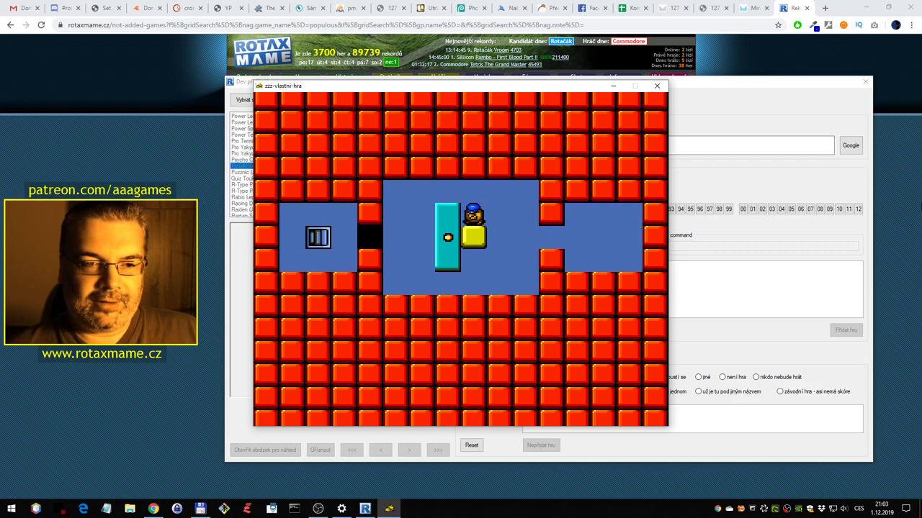
key(Down)
key(Down)
key(Up)
key(Up)
key(Left)
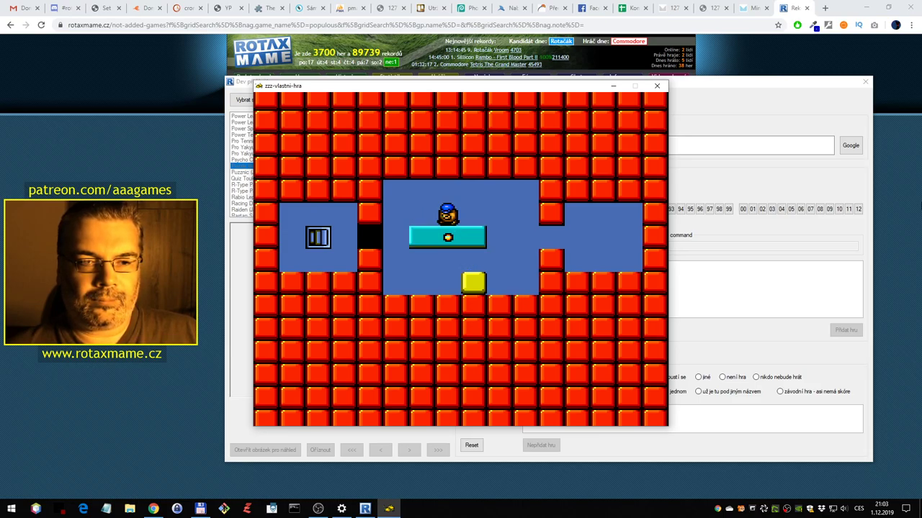
key(r)
Push the yellow block one cell up from below and walk beneath the rotating gate to its left side
key(Left)
key(Left)
key(Left)
key(Left)
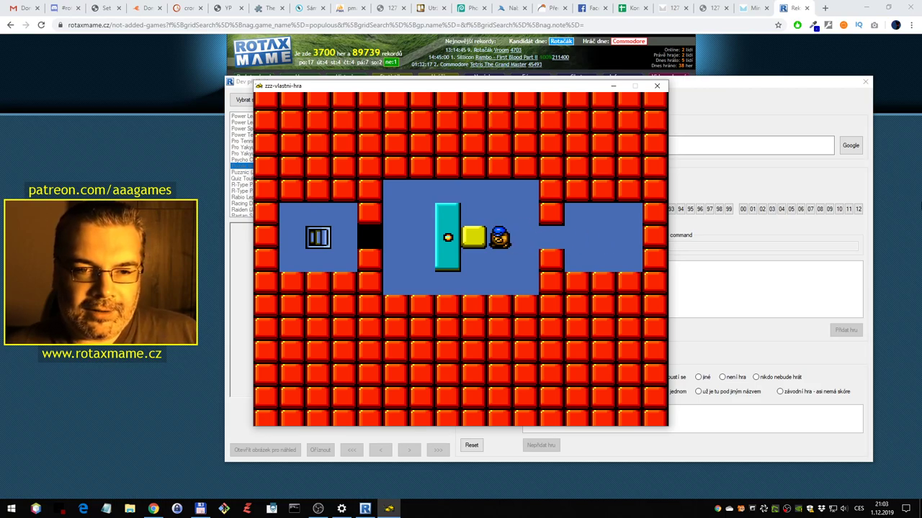
key(Down)
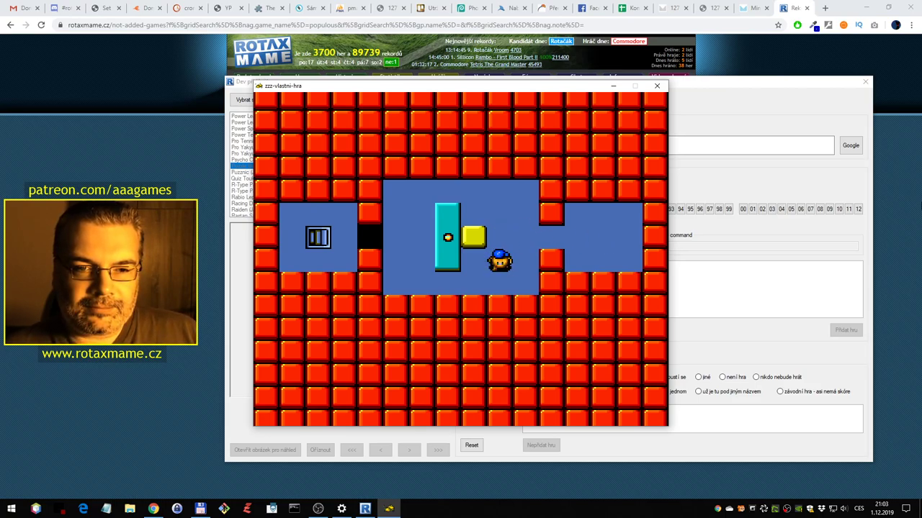
key(Left)
key(Up)
key(Down)
key(Up)
key(Down)
key(Left)
key(Left)
key(Up)
key(Right)
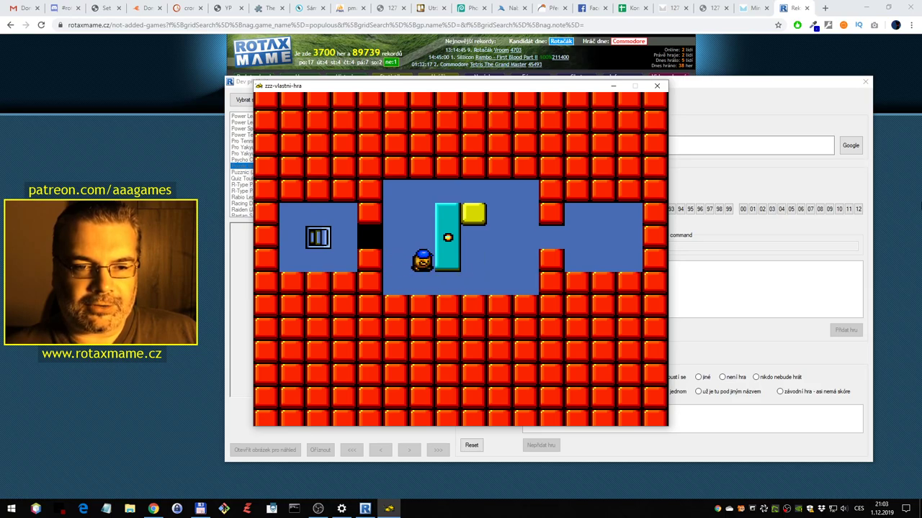
Walk back around the gate, turn it horizontal and push the yellow block left along the row above it
key(Right)
key(Right)
key(Right)
key(Right)
key(Up)
key(Left)
key(Up)
key(Left)
key(Left)
key(Left)
Push the yellow block one cell down so it sits directly in front of the black pit
key(Up)
key(Left)
key(Down)
key(Right)
key(Right)
key(Left)
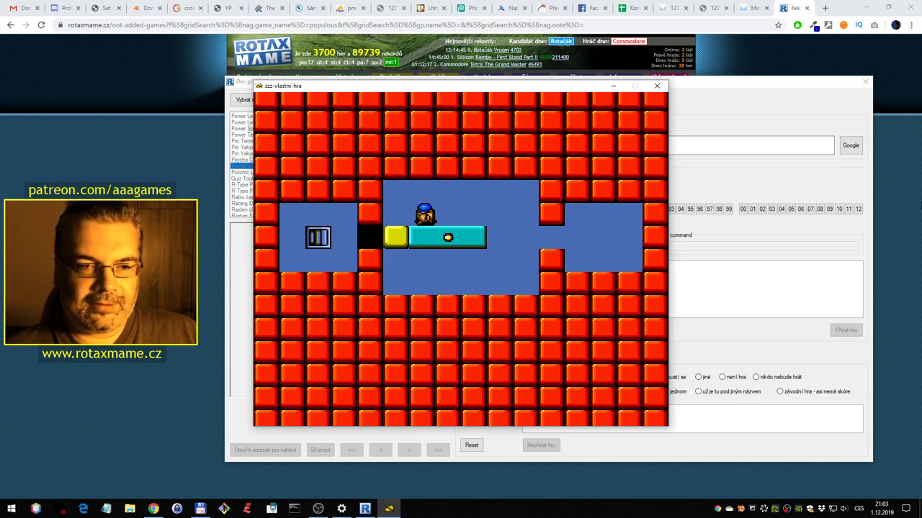
Turn the gate vertical, push the yellow block into the pit and walk across it to the stairs
key(Down)
key(Left)
key(Left)
key(Left)
key(Left)
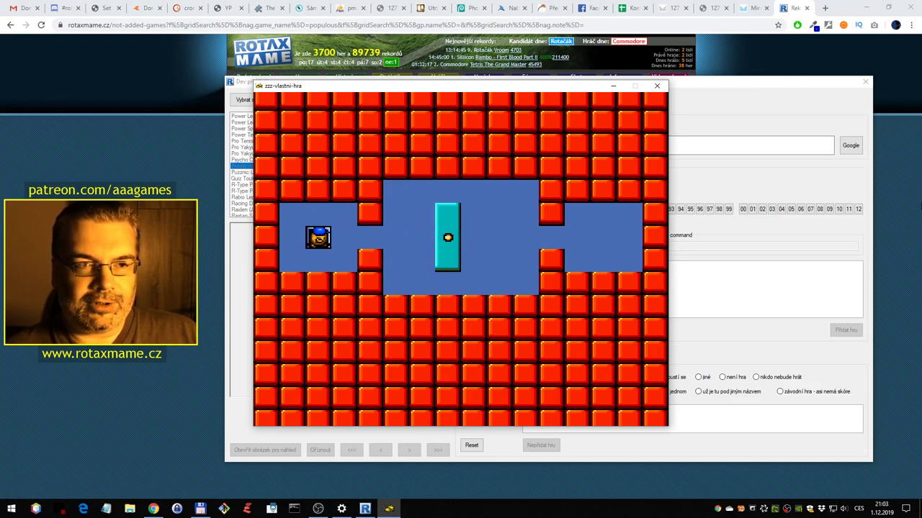
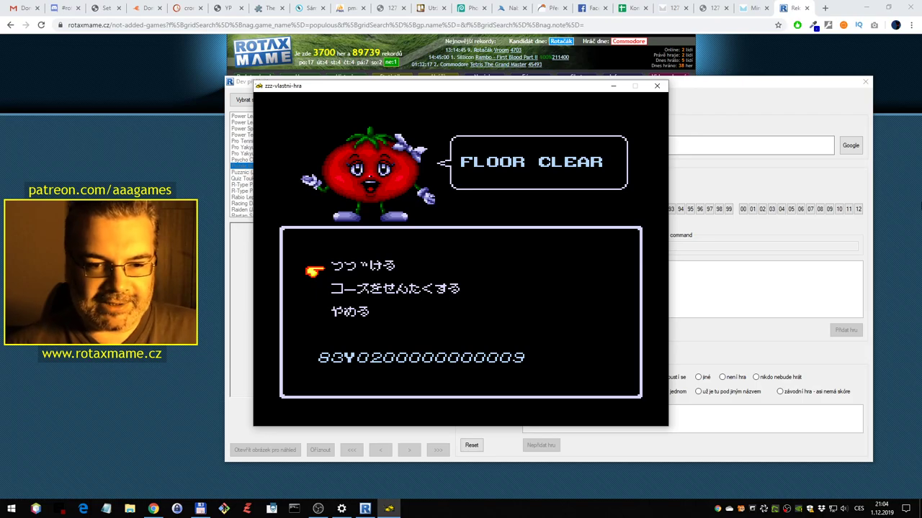
Continue from the floor-clear screen to the beginner course's floor list and start floor 07
key(Return)
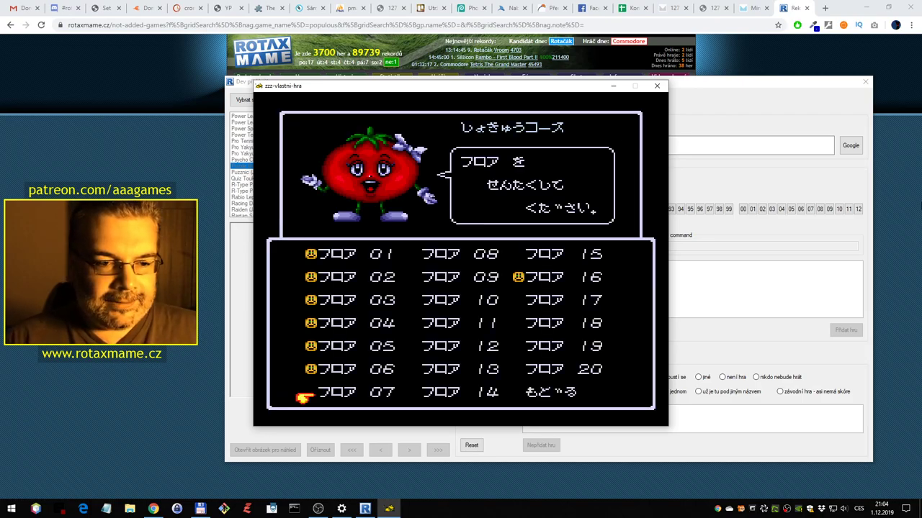
key(ctrl)
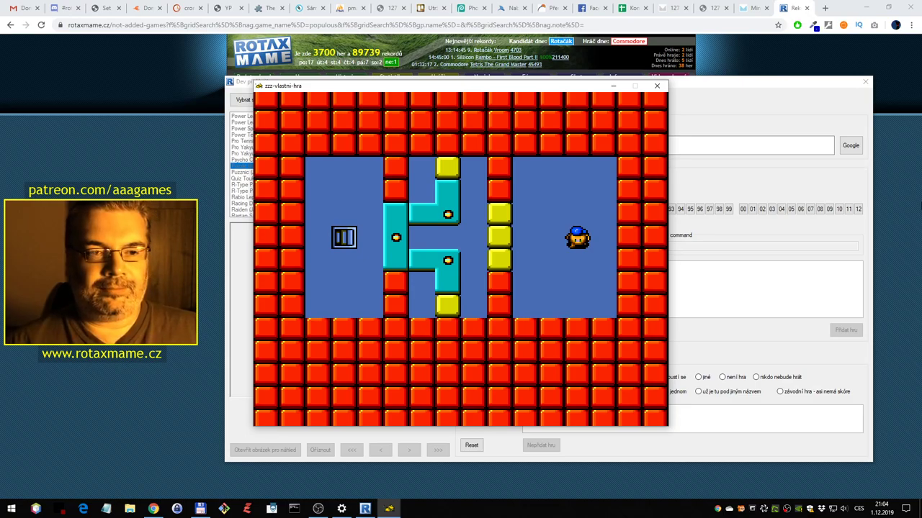
Try pushing the upper of the three stacked yellow blocks one cell left, and restart the floor
key(Up)
key(Left)
key(Left)
key(Left)
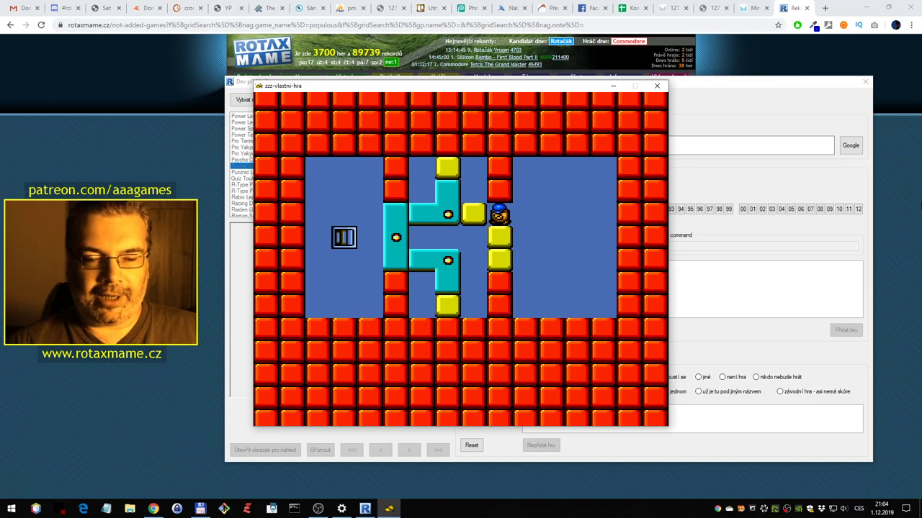
key(r)
Try pushing the middle of the three stacked yellow blocks two cells left between the L-shaped gates
key(Down)
key(Up)
key(Left)
key(Left)
key(Left)
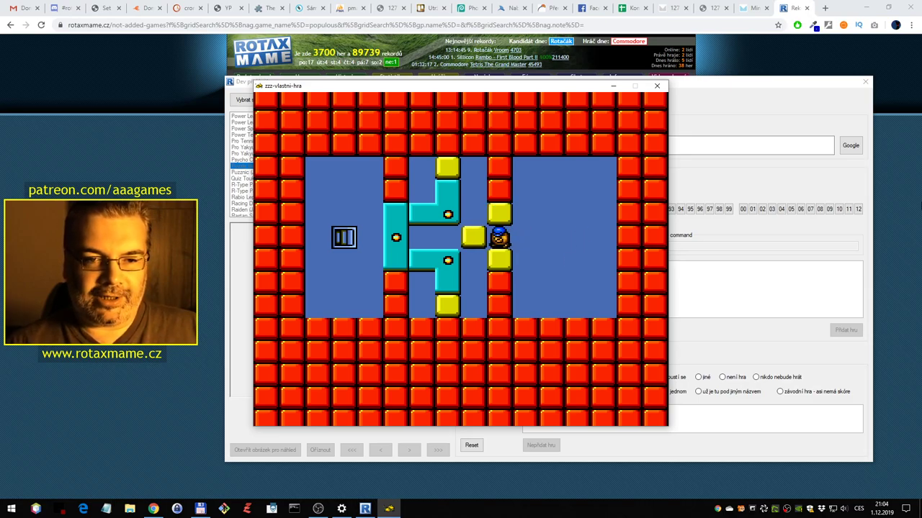
key(Left)
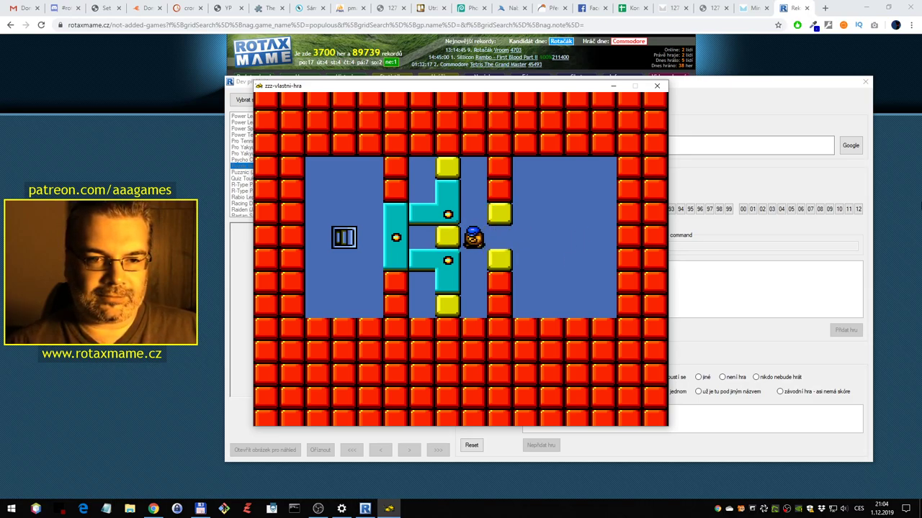
Try pushing the yellow block above the upper L-shaped gate one cell left, and restart the floor
key(Up)
key(Up)
key(Up)
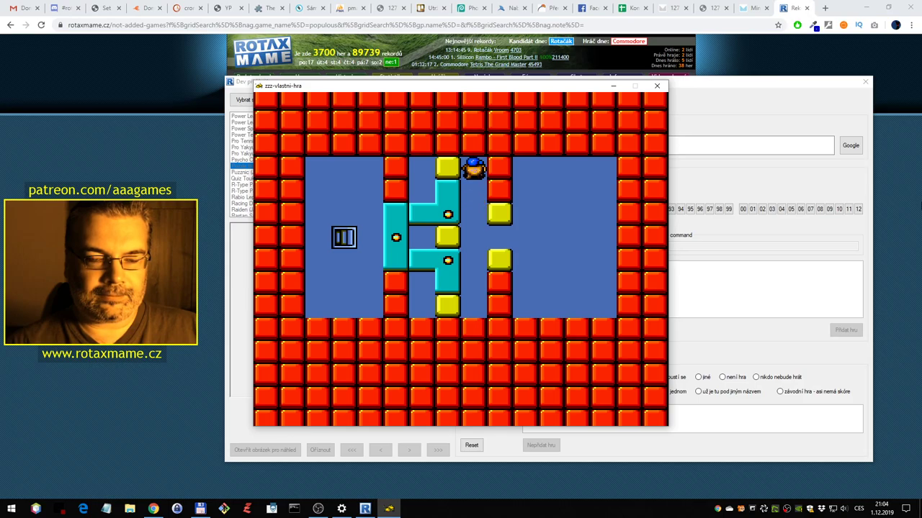
key(Down)
key(Up)
key(Left)
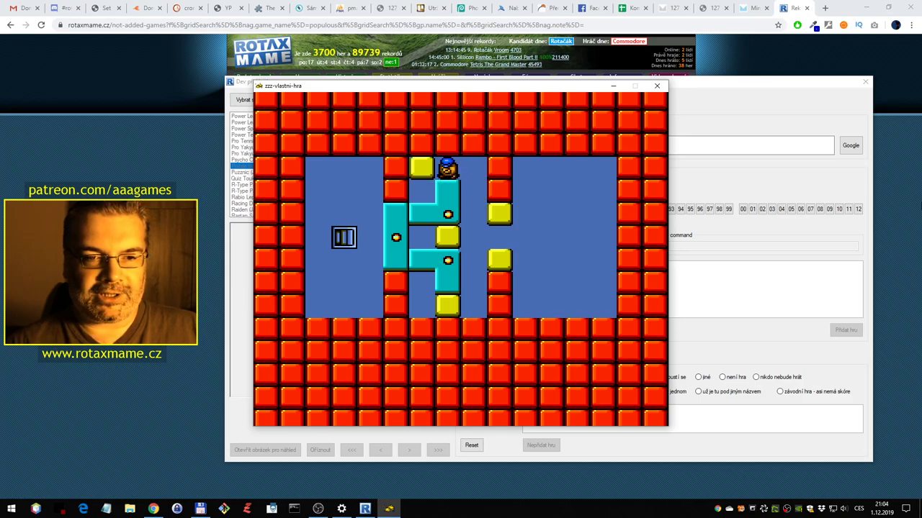
key(Right)
key(Down)
key(Down)
key(Down)
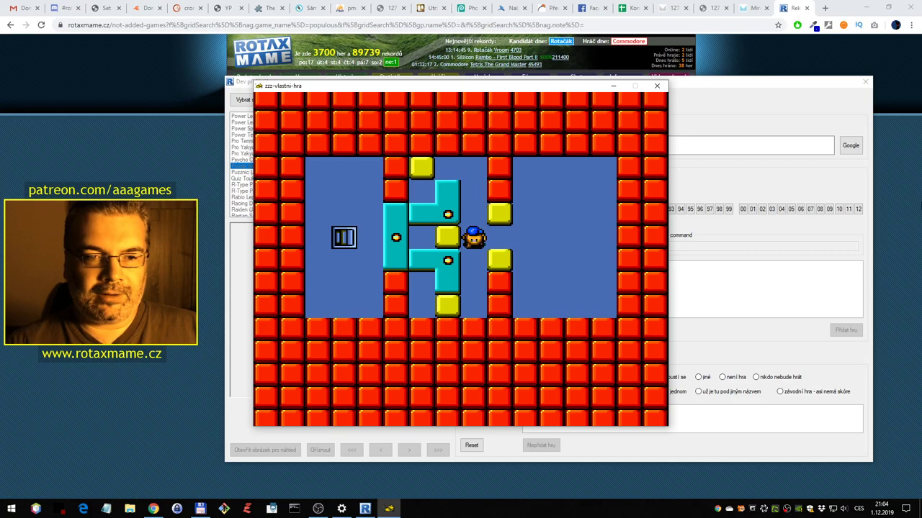
key(r)
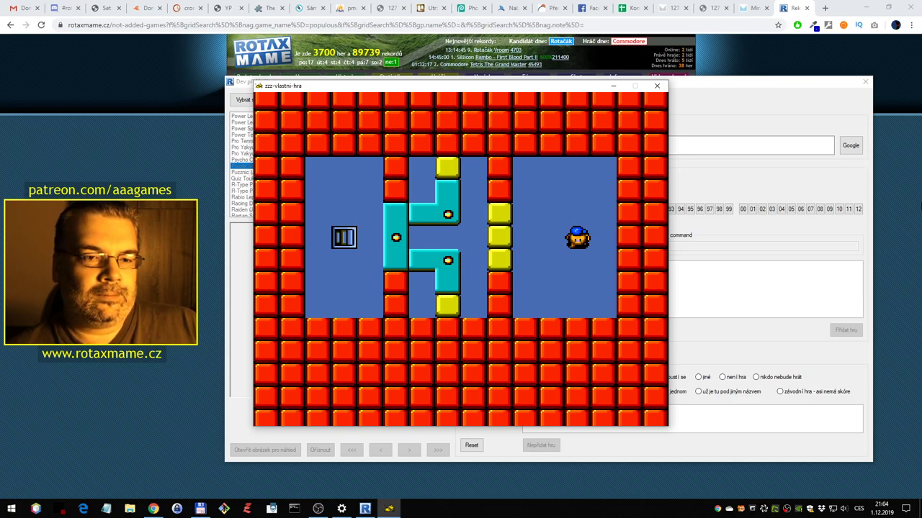
Try pushing the middle and the lower of the three stacked yellow blocks one cell left each
key(Left)
key(Left)
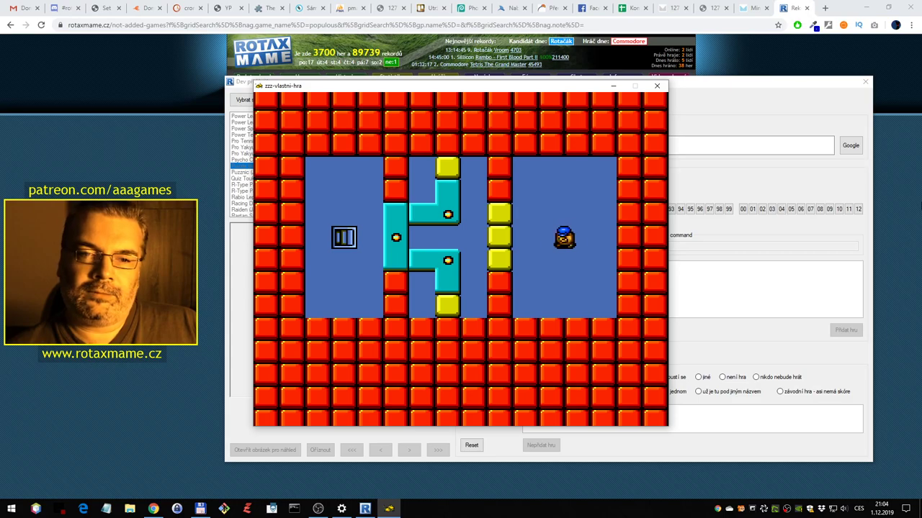
key(Left)
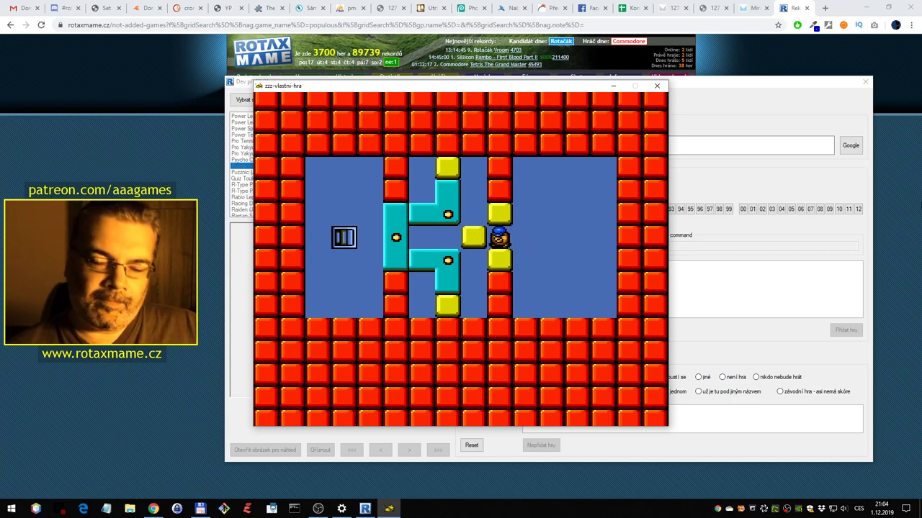
key(Right)
key(Down)
key(Up)
key(Left)
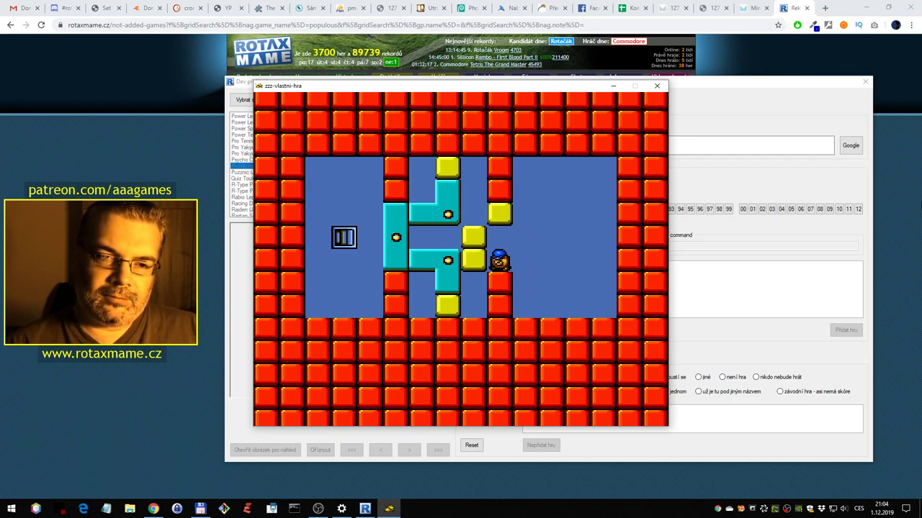
Give up floor 07 and start an uncleared floor from the middle column of the beginner course's floor list
key(Return)
key(Down)
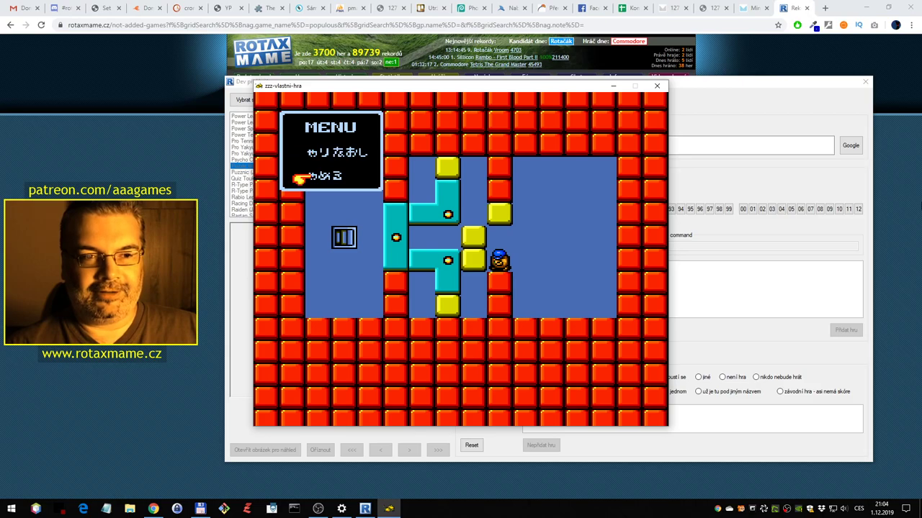
key(Return)
key(Right)
key(Up)
key(Up)
key(Up)
key(Up)
key(Up)
key(Up)
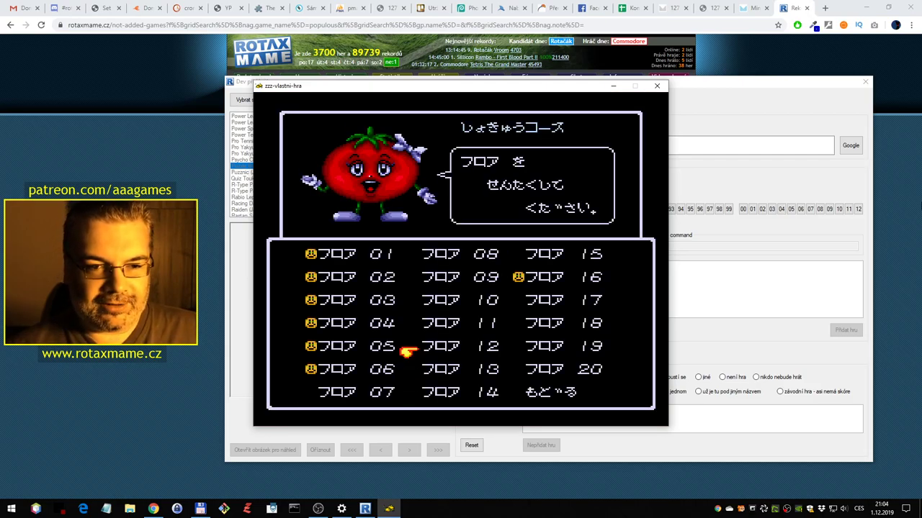
key(Return)
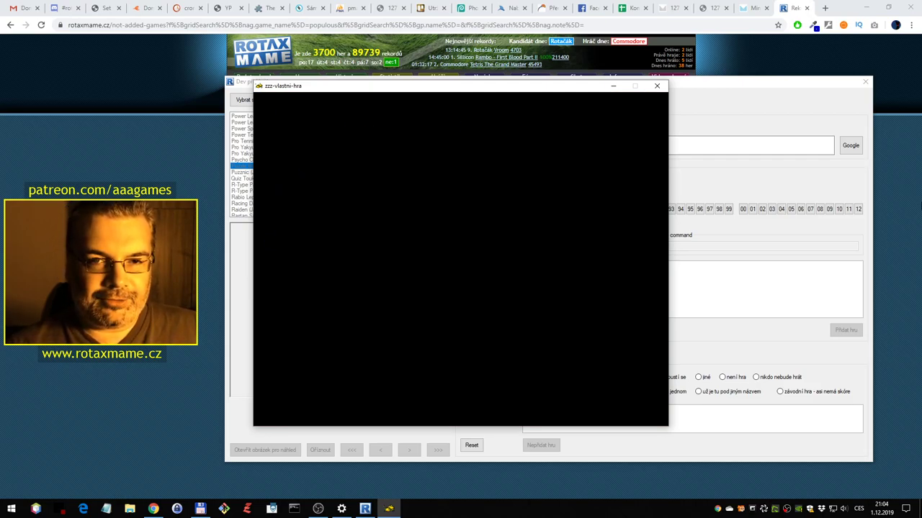
key(Left)
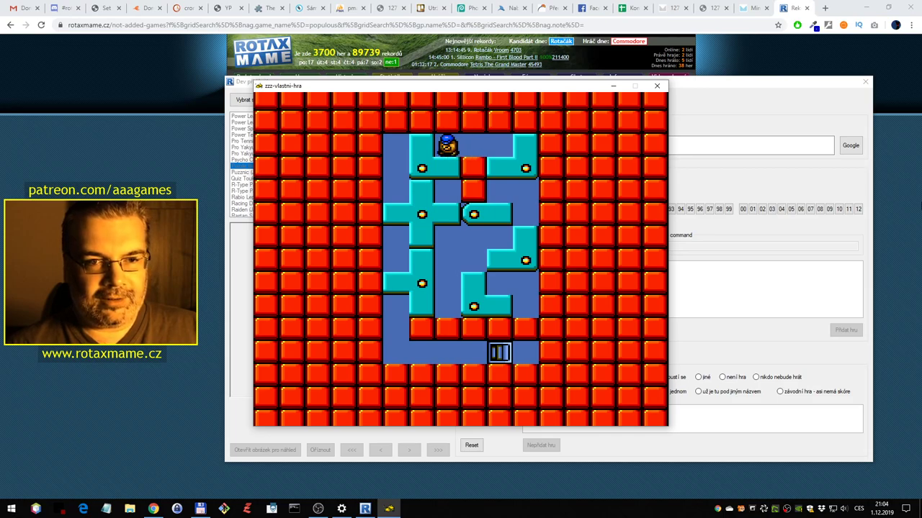
Give up the current floor and start a floor from the third column of the floor list
key(Return)
key(Return)
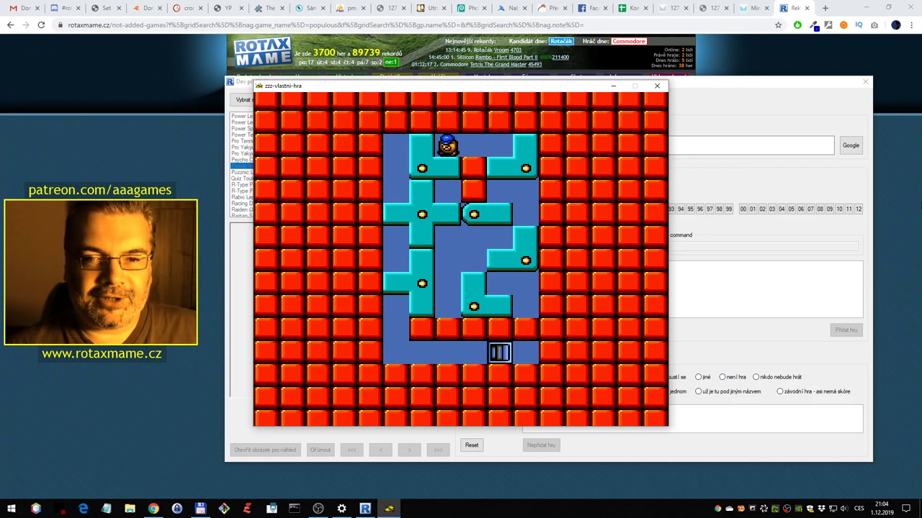
key(Right)
key(Return)
key(Down)
key(Return)
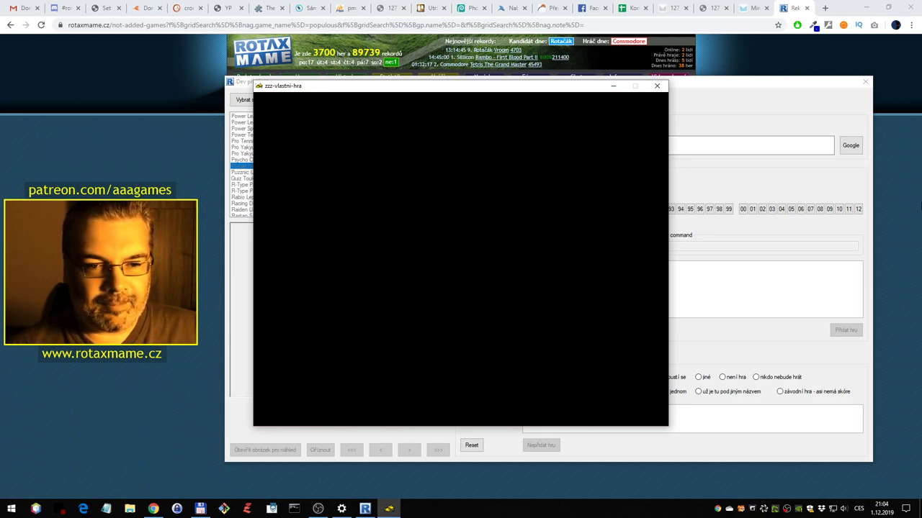
key(Right)
key(Down)
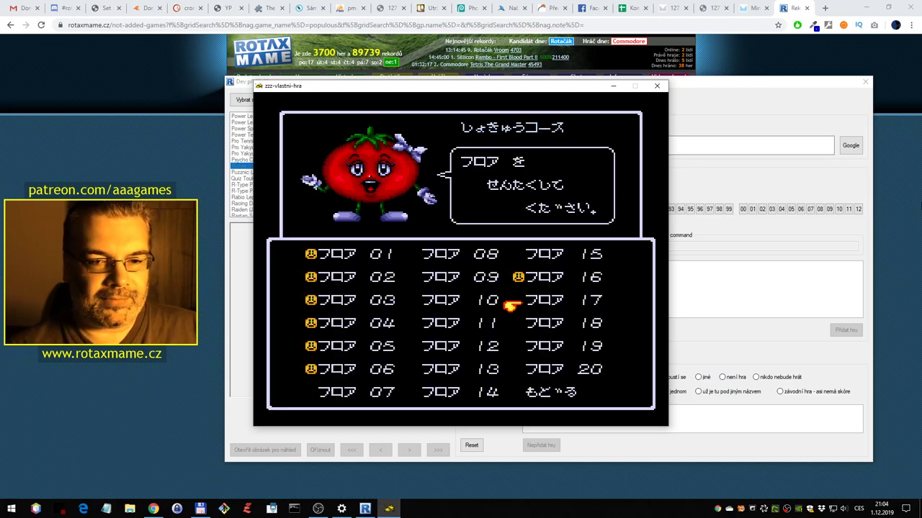
key(Up)
key(Return)
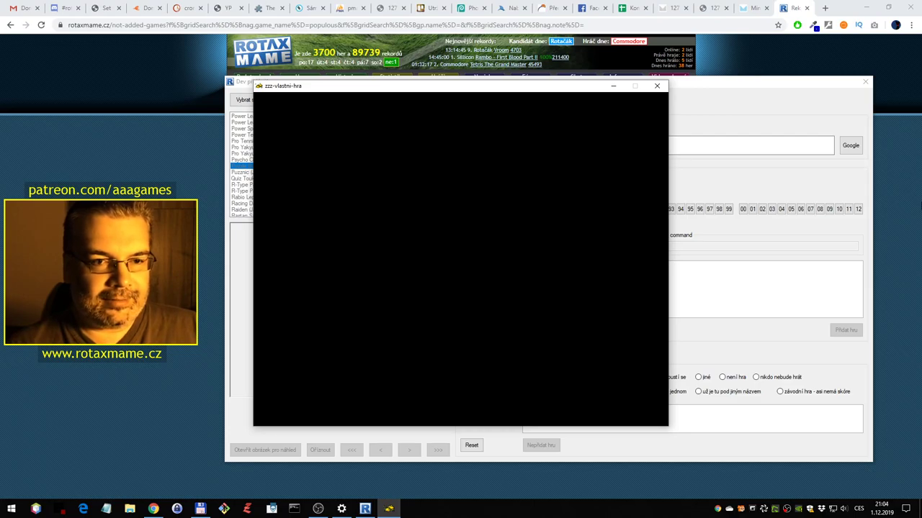
Walk out of the starting alcove and along the top row past the cluster of rotating gates
key(Left)
key(Down)
key(Up)
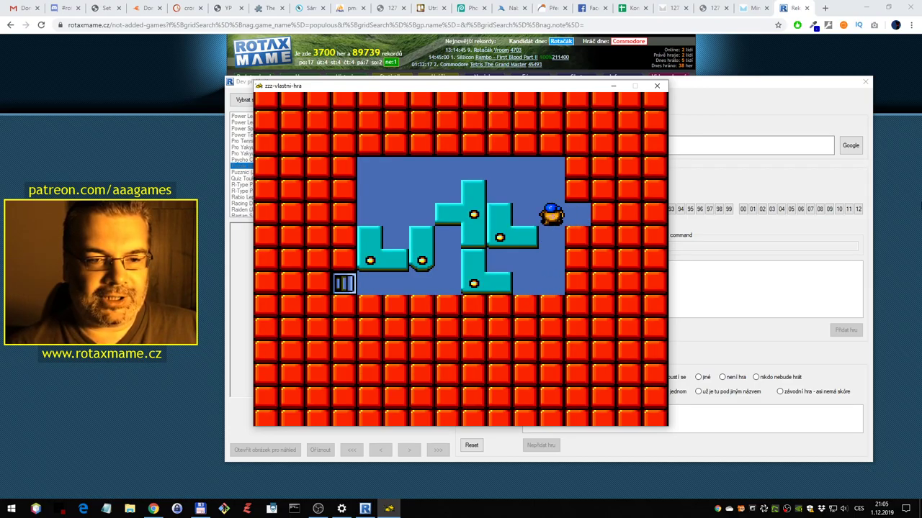
key(Left)
key(Up)
key(Up)
key(Left)
key(Left)
key(Left)
key(Left)
Walk down through the L-shaped gate beside the stairs, turning its upright arm downward, to reach the bottom row
key(Down)
key(Down)
key(Left)
key(Left)
key(Right)
key(Down)
key(Down)
key(Right)
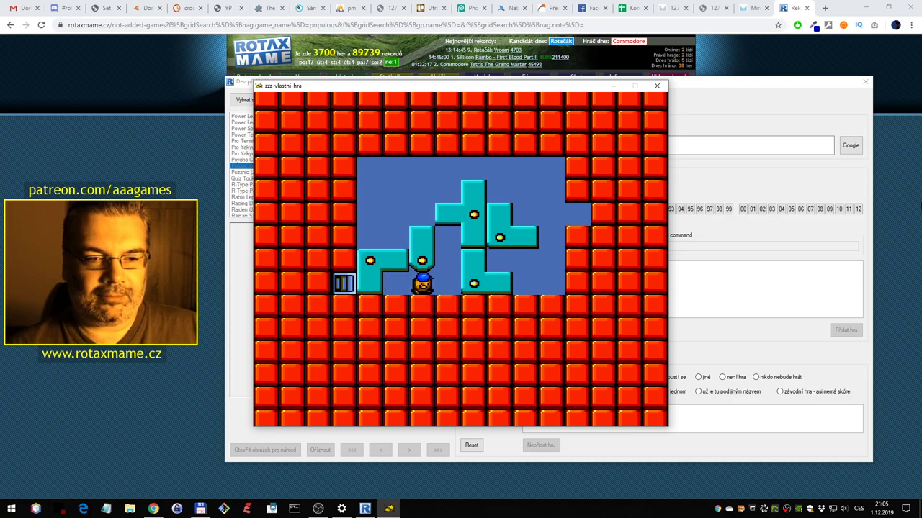
Try turning the L-shaped gate beside the stairs up, down and up again by walking through it
key(Left)
key(Up)
key(Up)
key(Up)
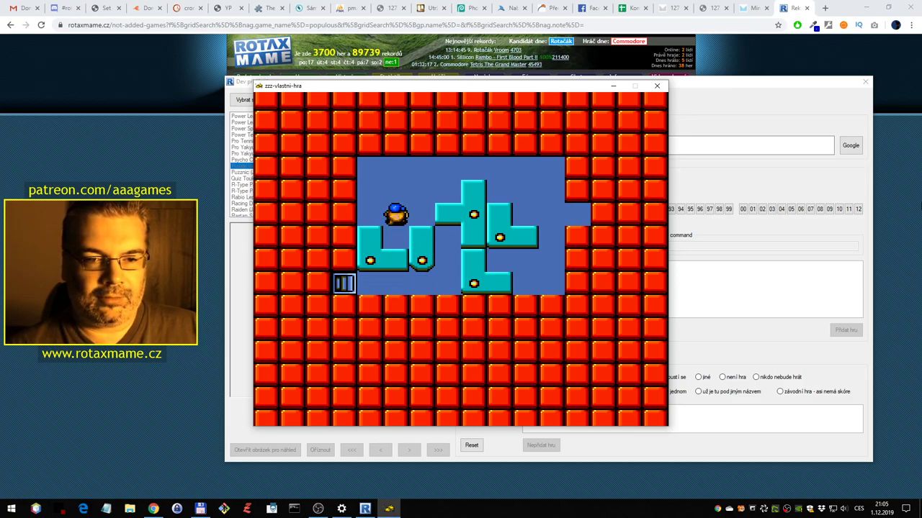
key(Down)
key(Down)
key(Down)
key(Up)
key(Up)
key(Up)
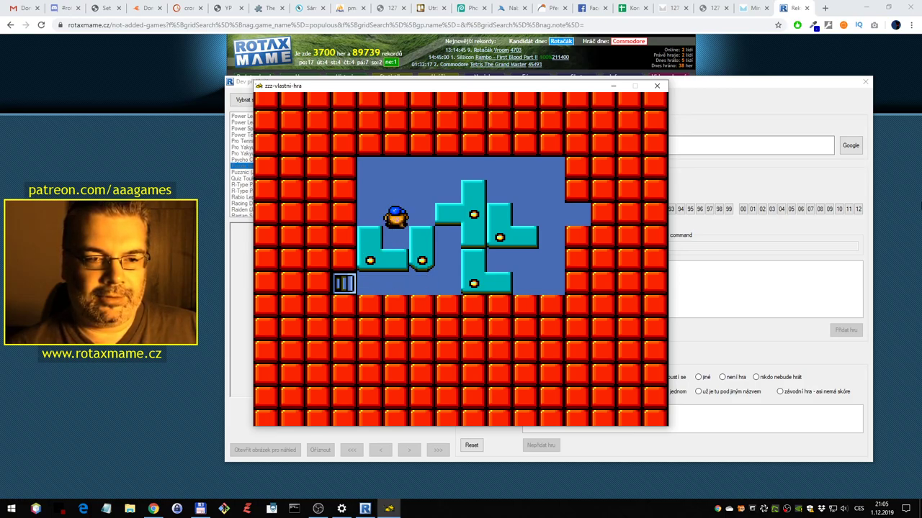
Turn the L-shaped gate beside the stairs down once more and return to the bottom row
key(Down)
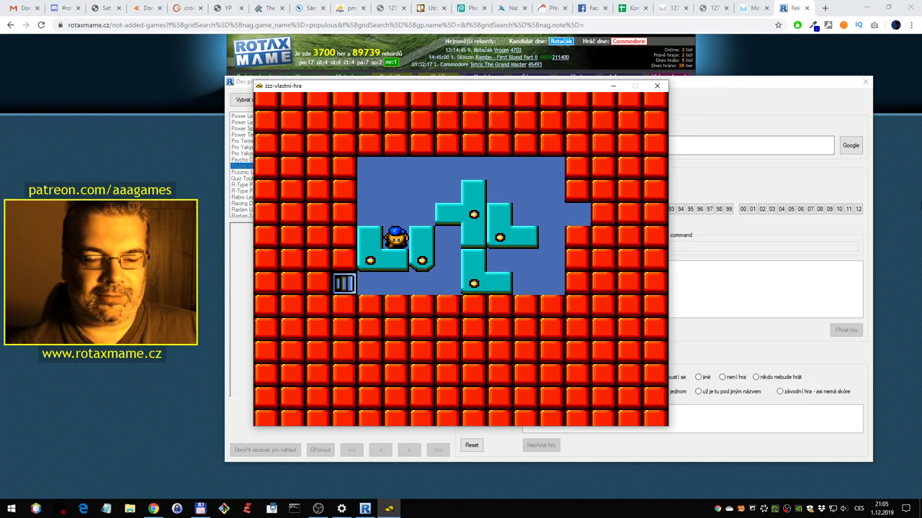
key(Down)
key(Down)
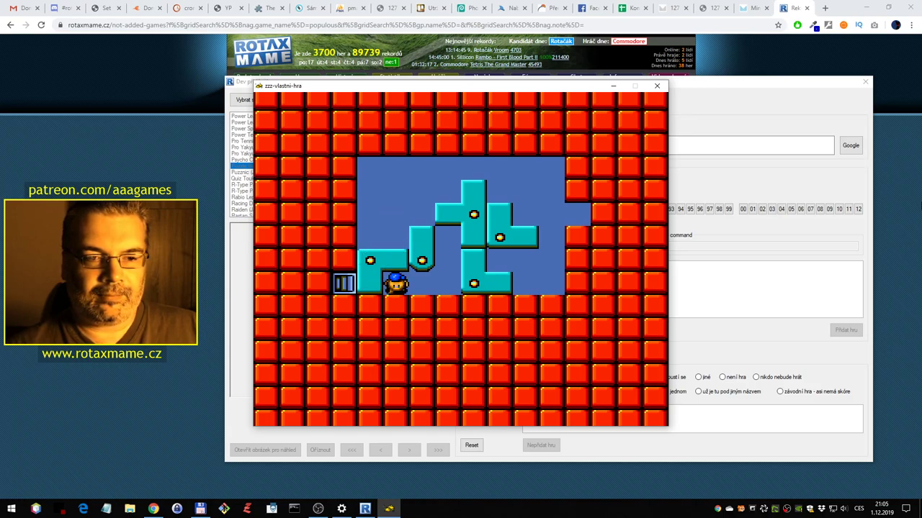
key(Right)
key(Right)
key(Up)
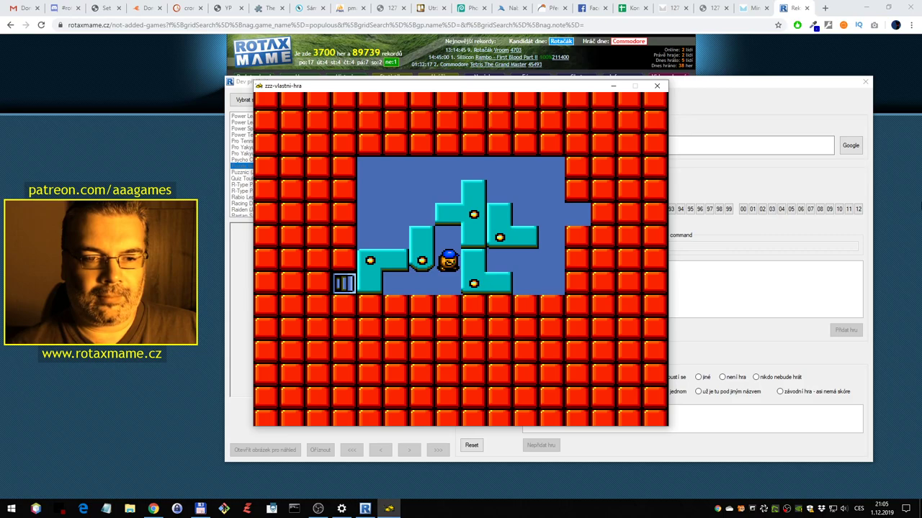
key(Down)
key(Left)
key(Left)
Turn the L-shaped gate beside the stairs upward from the bottom row and walk along the top row past the T-shaped gate
key(Up)
key(Up)
key(Up)
key(Up)
key(Up)
key(Right)
key(Right)
key(Right)
key(Right)
Try turning the L-shaped gate beside the T-shaped gate downward by pushing its horizontal arm, and walk down to the bottom row
key(Down)
key(Down)
key(Down)
key(Left)
key(Left)
key(Right)
key(Right)
key(Up)
key(Up)
key(Left)
key(Down)
key(Down)
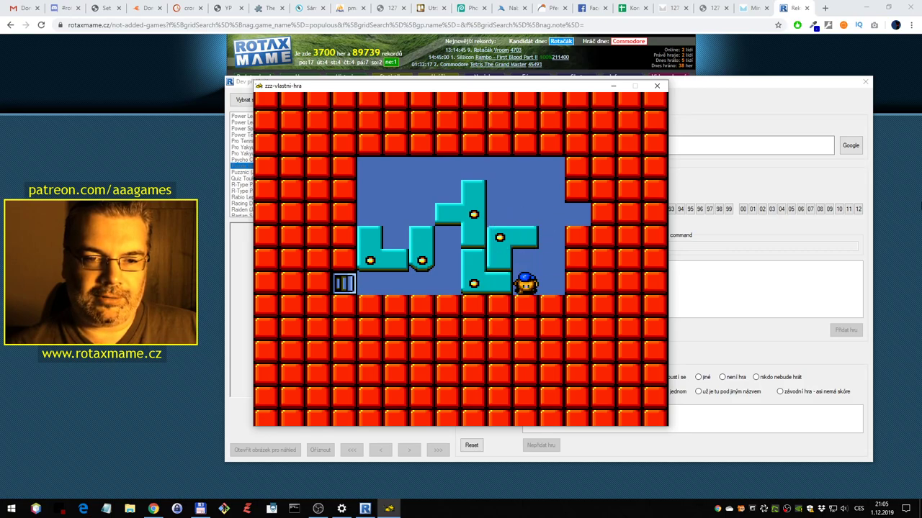
Push the L-shaped gate beside the T-shaped gate back up and walk around to the row beneath it
key(Up)
key(Up)
key(Up)
key(Right)
key(Right)
key(Left)
key(Down)
key(Down)
key(Left)
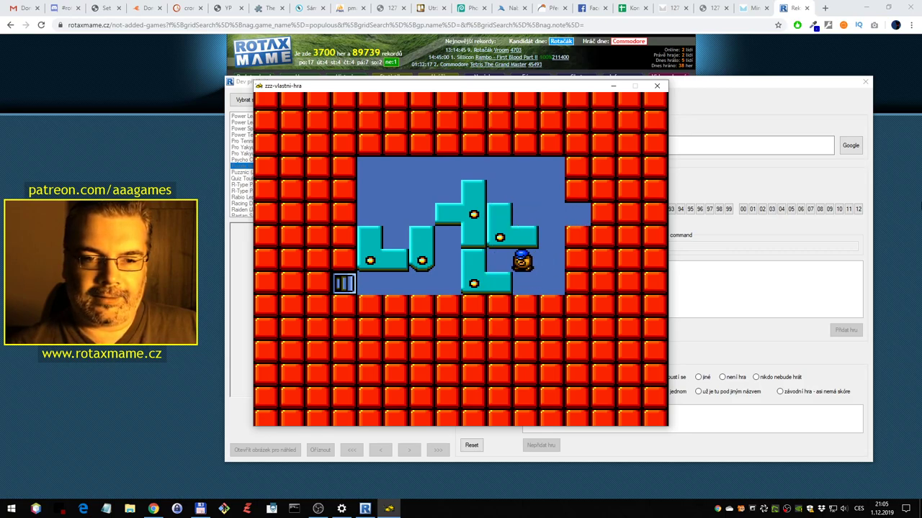
Try passing through the bottom L-shaped gate into the pocket below the T-shaped gate, turning its upright arm left and back right
key(Left)
key(Left)
key(Left)
key(Up)
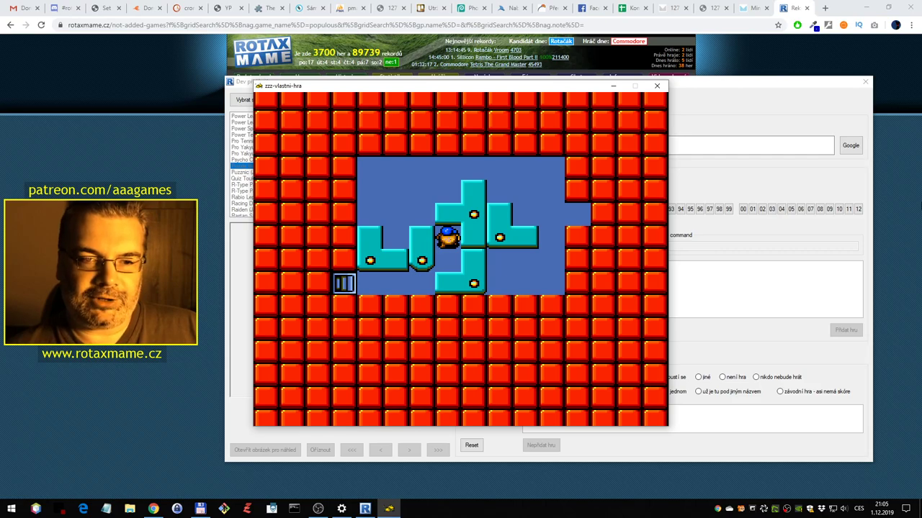
key(Down)
key(Right)
key(Right)
key(Right)
key(Right)
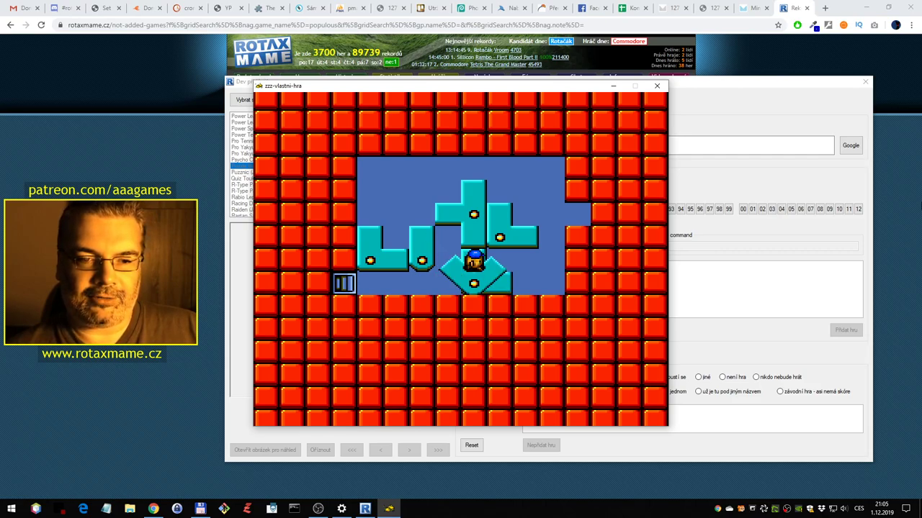
Turn the L-shaped gate beside the T-shaped gate downward from above and walk back around to the row above it
key(Up)
key(Up)
key(Left)
key(Down)
key(Right)
key(Up)
key(Up)
key(Left)
Walk along the top row and turn the T-shaped gate a quarter turn clockwise by pushing its upper arm to the right
key(Up)
key(Left)
key(Left)
key(Left)
key(Down)
key(Right)
key(Right)
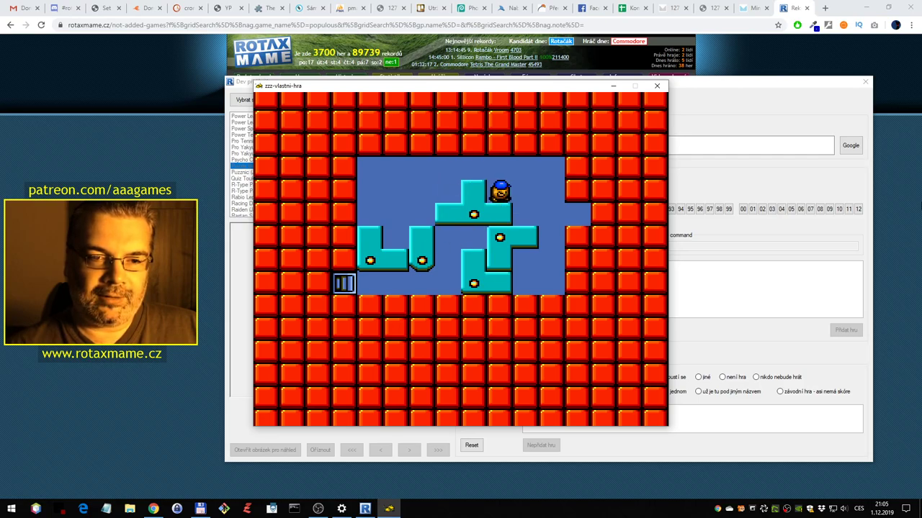
Return along the top row and walk down into the inner corner of the L-shaped gate beside the stairs
key(Up)
key(Left)
key(Left)
key(Left)
key(Down)
key(Down)
key(Left)
key(Left)
key(Right)
key(Down)
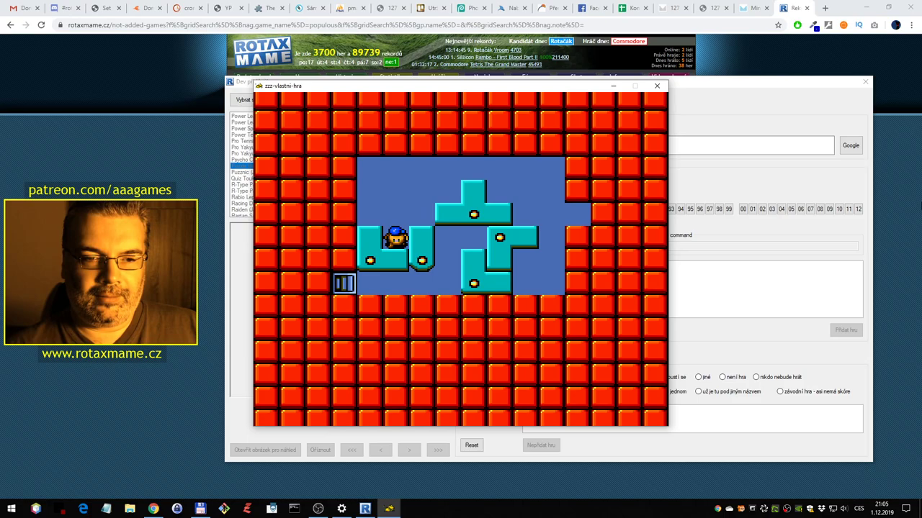
Try turning the L-shaped gate beside the stairs down and up repeatedly by walking through it
key(Down)
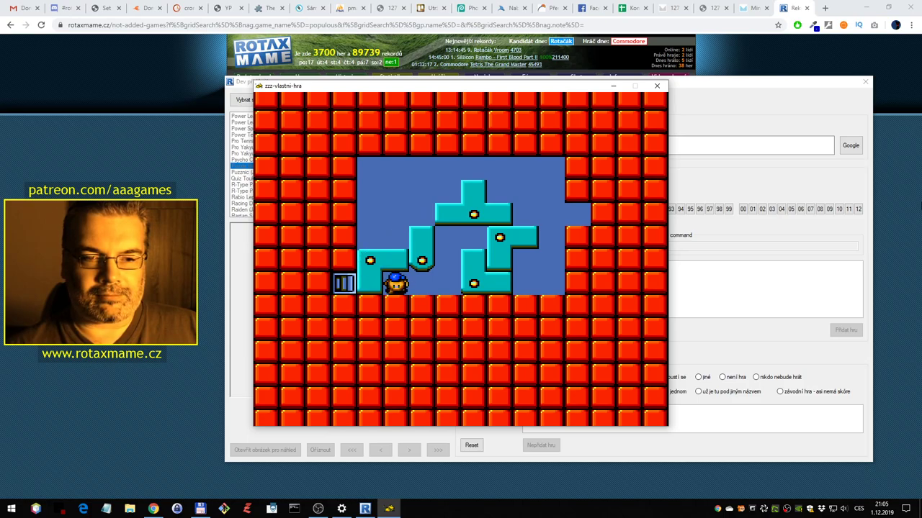
key(Up)
key(Up)
key(Right)
key(Left)
key(Down)
key(Down)
key(Down)
key(Right)
key(Left)
key(Up)
key(Up)
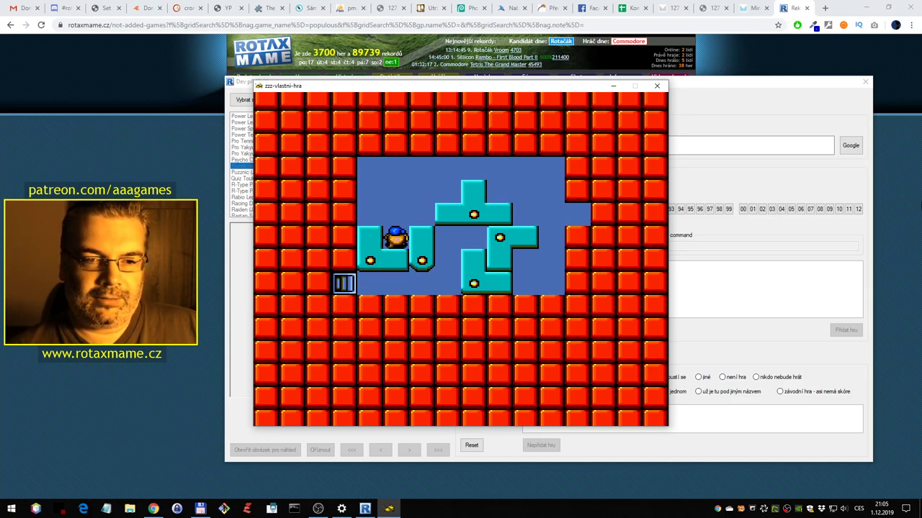
Swing the single-arm gate to the right and then down, and return to the row above it
key(Right)
key(Right)
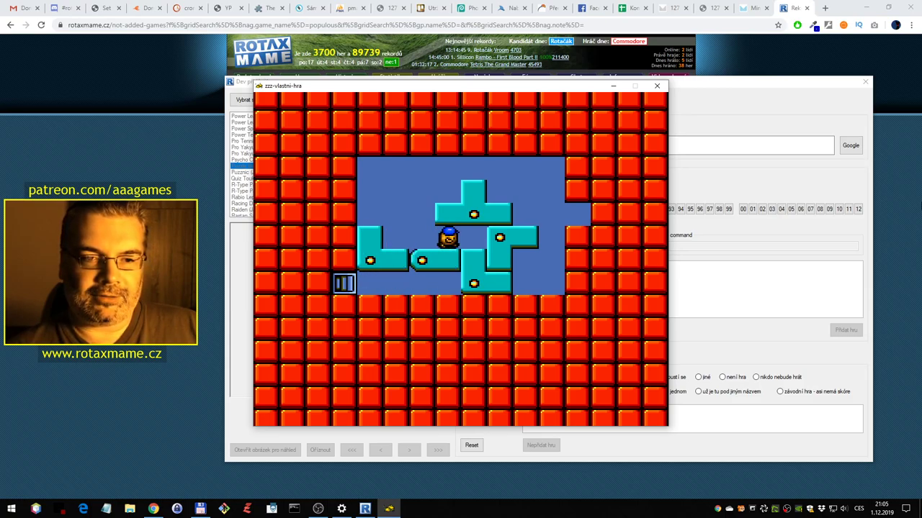
key(Down)
key(Down)
key(Up)
key(Up)
key(Left)
key(Left)
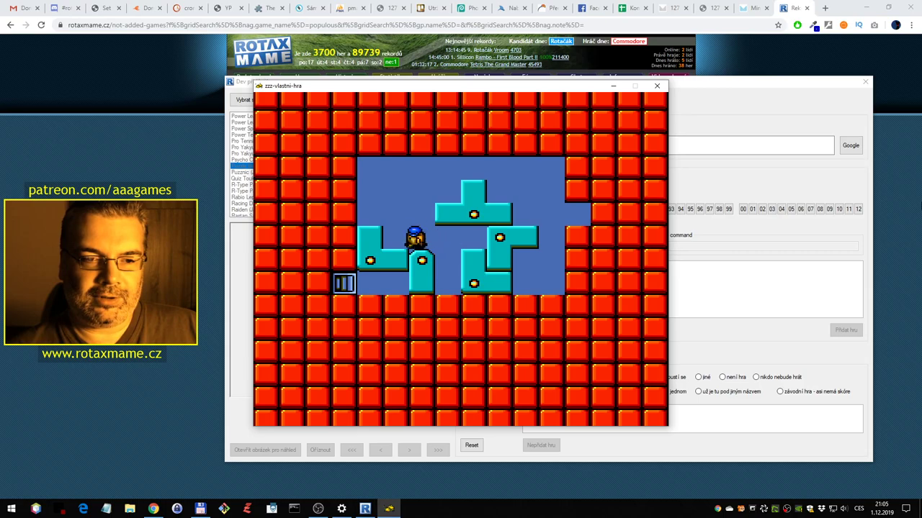
Turn the L-shaped gate beside the stairs down and push the single-arm gate's arm to the right from the bottom row
key(Down)
key(Right)
key(Right)
key(Left)
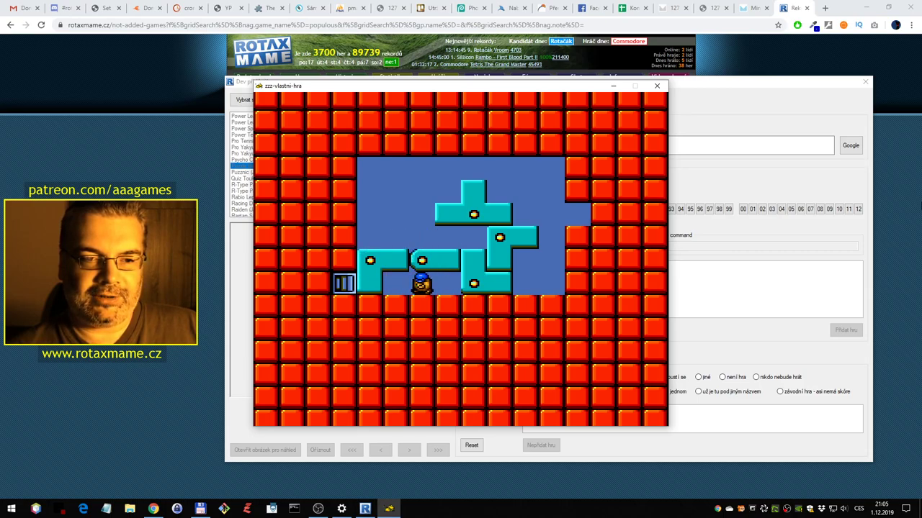
Walk back up through the L-shaped gate beside the stairs, turning it upward, and go to the open area beside the T-shaped gate
key(Left)
key(Up)
key(Up)
key(Right)
key(Up)
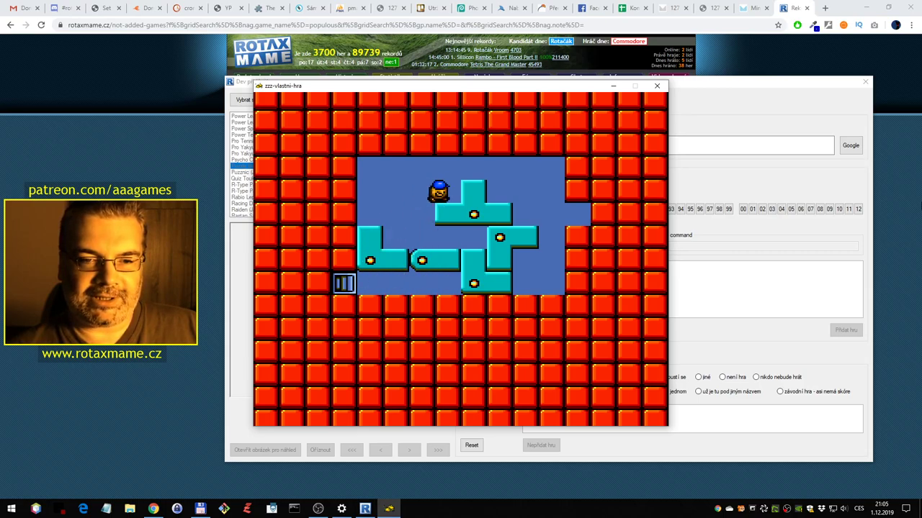
key(Right)
key(Left)
key(Down)
key(Up)
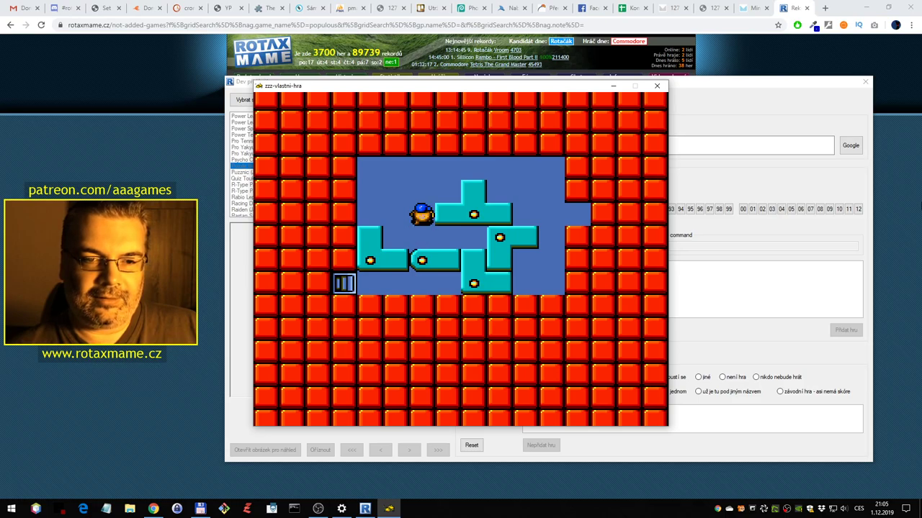
Push the single-arm gate's arm down again and walk back up to the top row
key(Up)
key(Right)
key(Down)
key(Down)
key(Up)
key(Up)
key(Up)
Turn the T-shaped gate a quarter turn counterclockwise by pushing its left arm down, and return to the top row
key(Down)
key(Down)
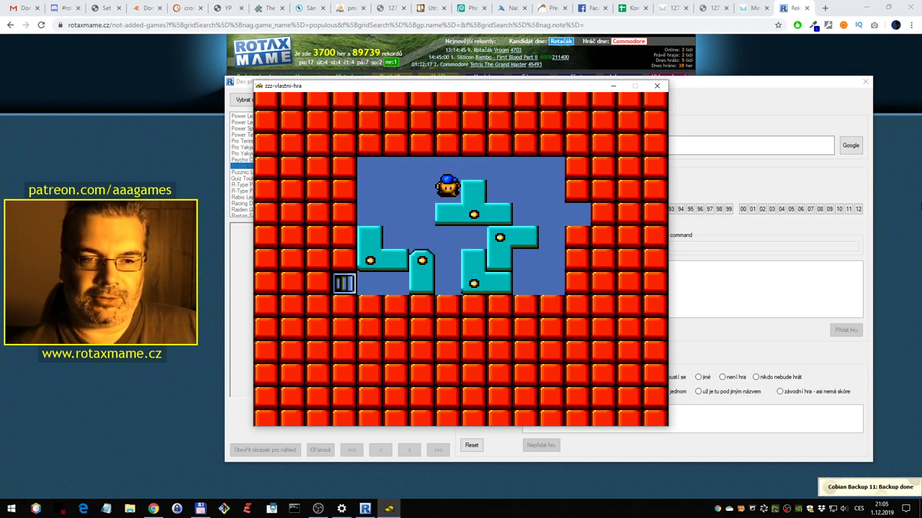
key(Left)
key(Right)
key(Left)
key(Up)
key(Up)
Walk around to the underside of the L-shaped gate beside the T-shaped gate and push its horizontal arm upward
key(Right)
key(Right)
key(Down)
key(Right)
key(Down)
key(Down)
key(Down)
key(Left)
key(Up)
key(Up)
key(Up)
key(Up)
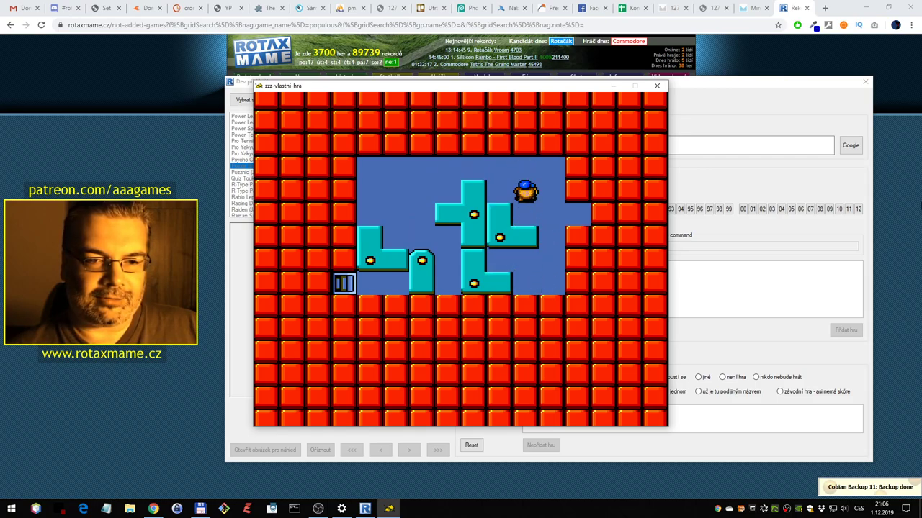
Walk down the right-hand column and push the bottom L-shaped gate's upright arm left to enter the pocket beside the single-arm gate
key(Right)
key(Down)
key(Down)
key(Down)
key(Left)
key(Left)
key(Left)
key(Left)
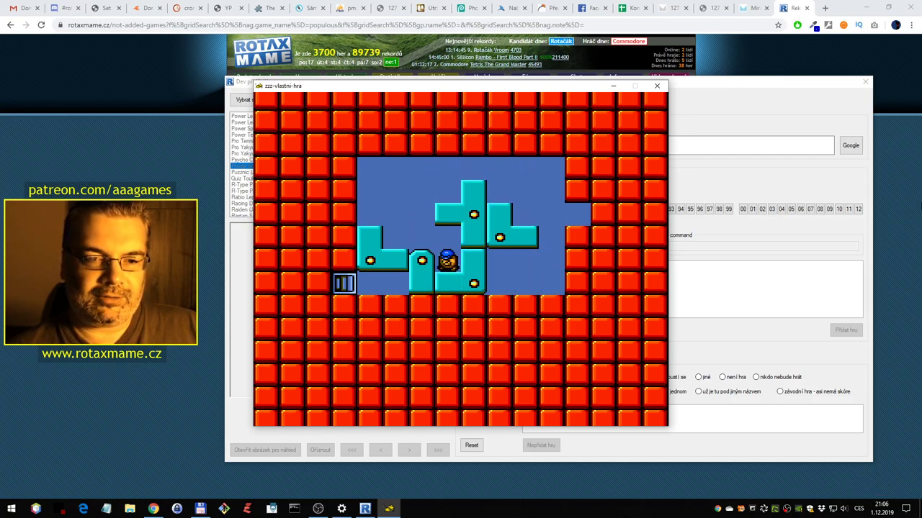
Explore the pocket beside the single-arm gate and leave it by pushing the bottom L-shaped gate's upright arm back to the right
key(Up)
key(Left)
key(Right)
key(Down)
key(Right)
key(Right)
key(Right)
key(Right)
Walk up to the top row and along it to the open area above the L-shaped gate beside the stairs
key(Up)
key(Up)
key(Up)
key(Up)
key(Left)
key(Left)
key(Left)
key(Left)
key(Left)
key(Left)
key(Down)
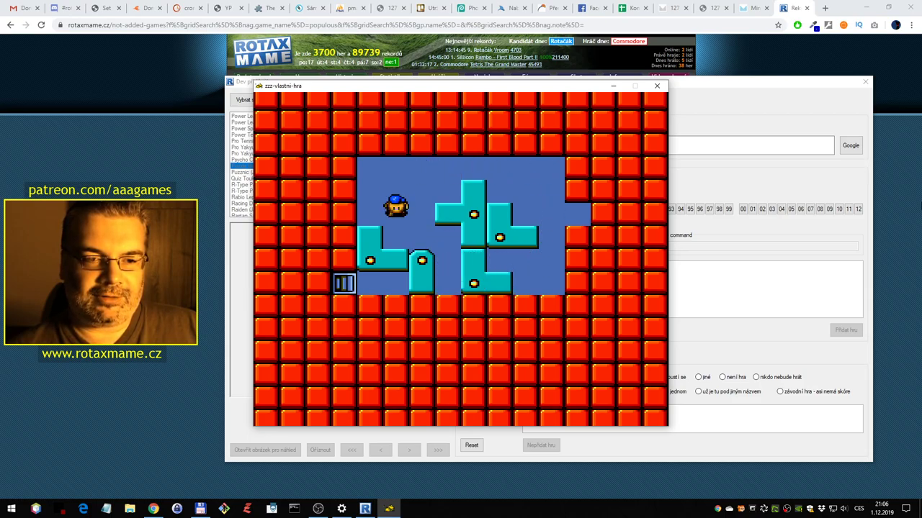
Push the horizontal arm of the L-shaped gate beside the stairs down, and swing the single-arm gate's arm right and up into the pocket
key(Down)
key(Down)
key(Down)
key(Down)
key(Right)
key(Right)
key(Up)
key(Up)
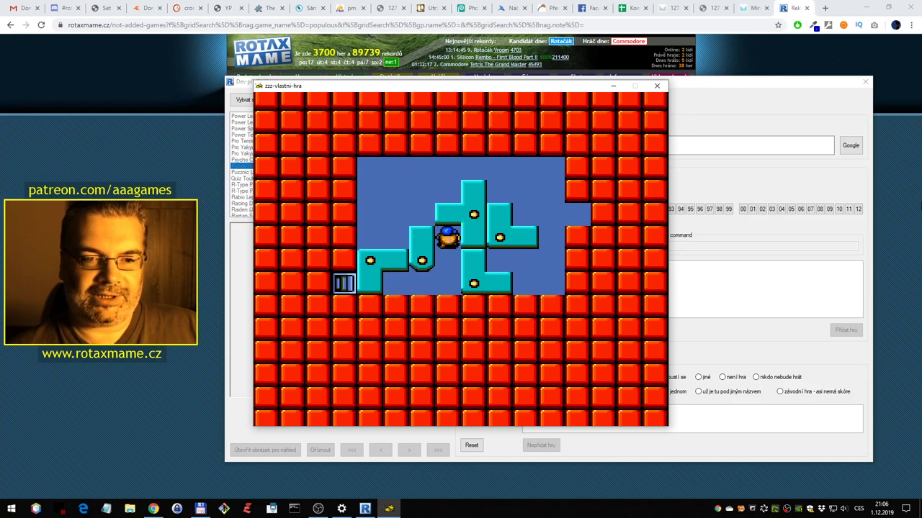
Leave the pocket along the bottom row and push the horizontal arm of the L-shaped gate beside the stairs back up to reach the open area
key(Down)
key(Down)
key(Right)
key(Right)
key(Right)
key(Right)
key(Up)
key(Up)
key(Up)
key(Right)
key(Left)
key(Left)
key(Down)
key(Down)
key(Up)
key(Up)
key(Up)
Push the bottom L-shaped gate's upright arm left to enter the pocket beneath the T-shaped gate, and leave by pushing it back right
key(Right)
key(Down)
key(Down)
key(Down)
key(Left)
key(Left)
key(Left)
key(Left)
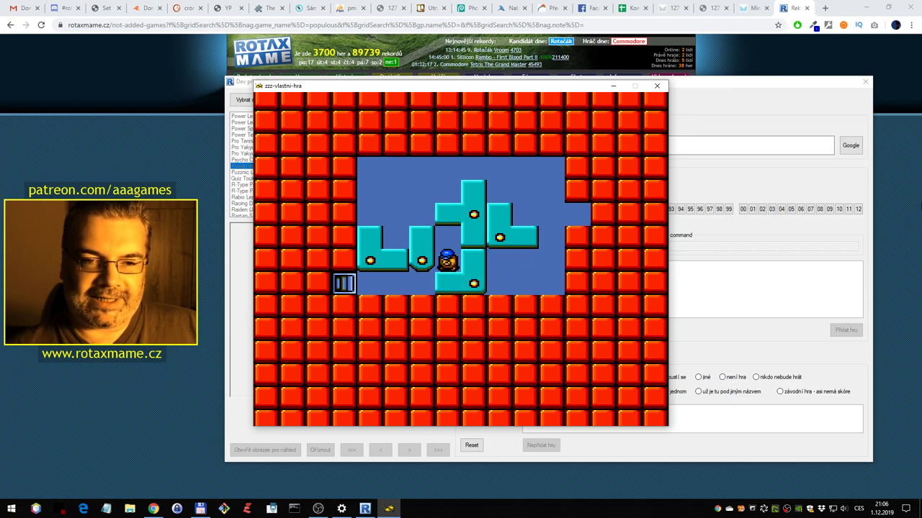
key(Up)
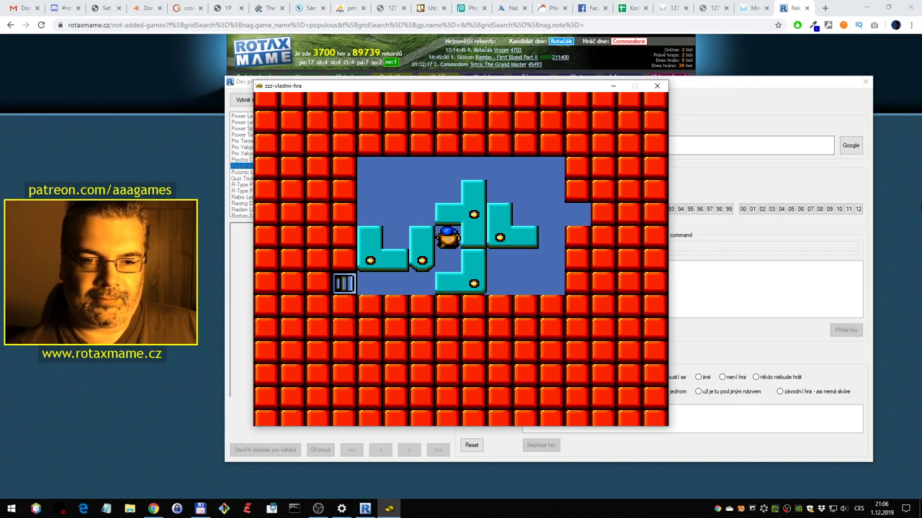
key(Down)
key(Right)
key(Right)
key(Right)
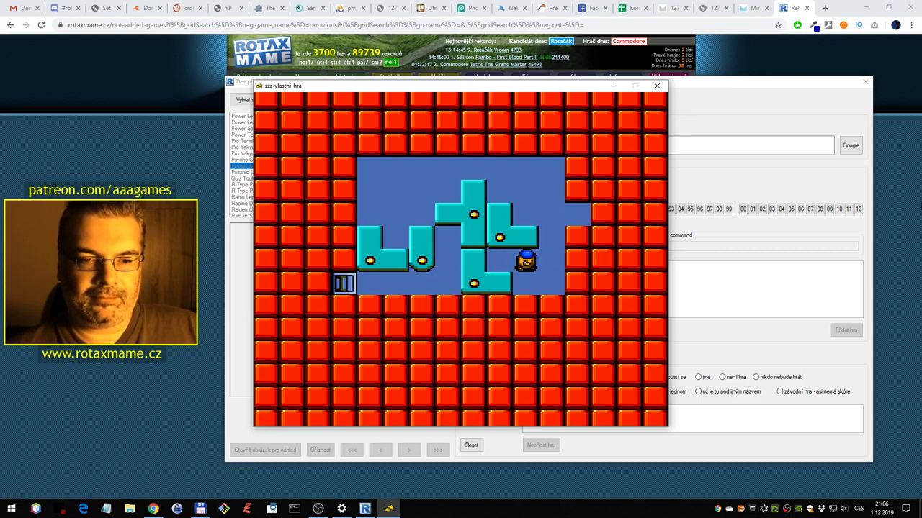
Walk up the right-hand column and around the T-shaped gate to the cell directly above the single-arm gate
key(Right)
key(Up)
key(Up)
key(Up)
key(Left)
key(Left)
key(Left)
key(Down)
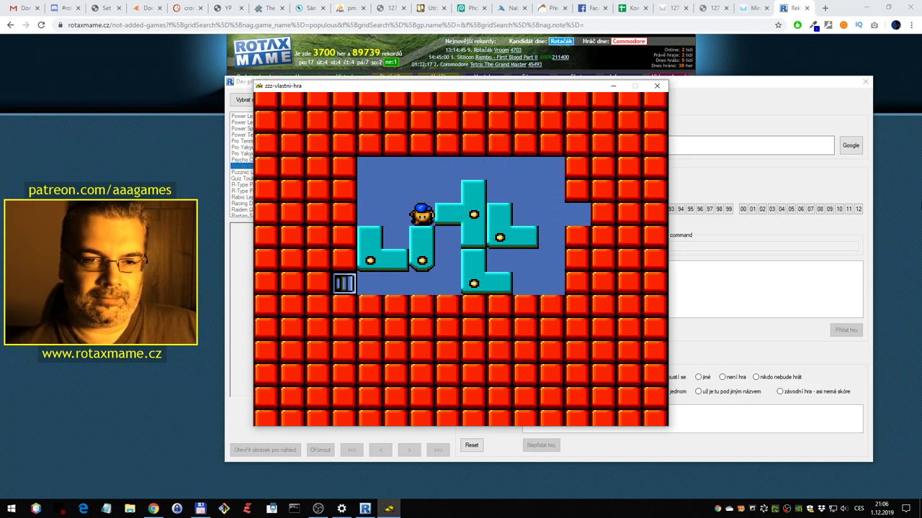
Walk around over the top row and push the horizontal arm of the L-shaped gate beside the T-shaped gate downward
key(Up)
key(Up)
key(Right)
key(Right)
key(Right)
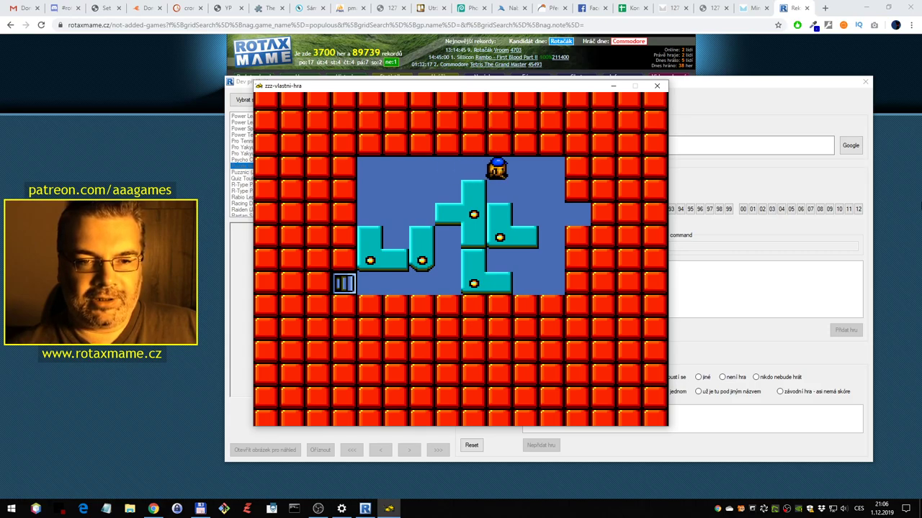
key(Right)
key(Down)
key(Down)
key(Down)
key(Down)
key(Right)
key(Left)
key(Up)
key(Up)
key(Down)
key(Down)
key(Right)
Walk back to the upper left of the T-shaped gate and push its upper arm to the right
key(Up)
key(Up)
key(Up)
key(Up)
key(Left)
key(Left)
key(Left)
key(Left)
key(Down)
key(Right)
key(Right)
key(Up)
Walk down to the upright arm of the single-arm gate and push it to the right
key(Left)
key(Left)
key(Left)
key(Left)
key(Left)
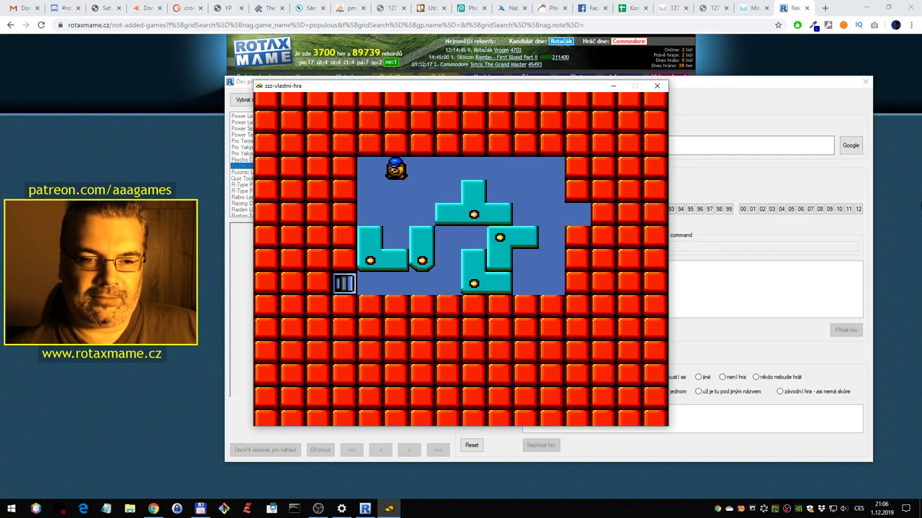
key(Down)
key(Down)
key(Down)
key(Right)
key(Right)
key(Left)
key(Up)
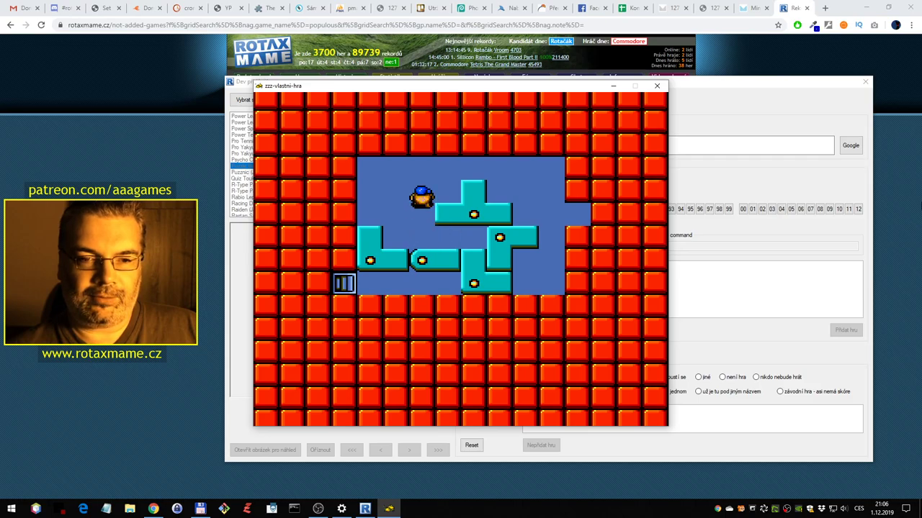
Turn the T-shaped gate by pushing its left arm down, and push the single-arm gate's arm down as well
key(Up)
key(Right)
key(Down)
key(Up)
key(Up)
key(Down)
key(Down)
key(Up)
key(Left)
Walk around to the underside of the L-shaped gate beside the T-shaped gate and push its horizontal arm up
key(Up)
key(Up)
key(Up)
key(Right)
key(Right)
key(Right)
key(Right)
key(Right)
key(Down)
key(Down)
key(Down)
key(Left)
key(Up)
key(Up)
Push the bottom L-shaped gate's upright arm left and pass into the pocket beneath the T-shaped gate
key(Right)
key(Down)
key(Down)
key(Left)
key(Left)
key(Left)
key(Up)
Push the horizontal arm of the L-shaped gate beside the stairs down and back up, and return to the cell above the single-arm gate
key(Left)
key(Left)
key(Down)
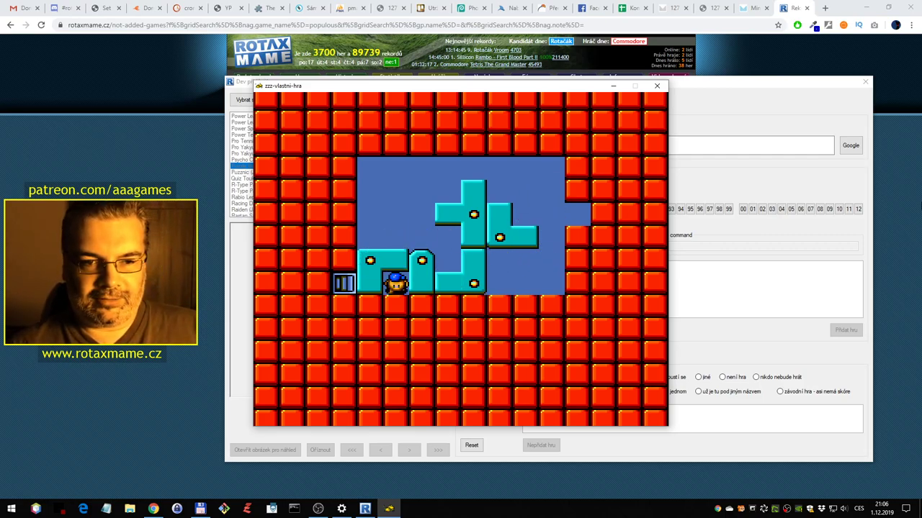
key(Up)
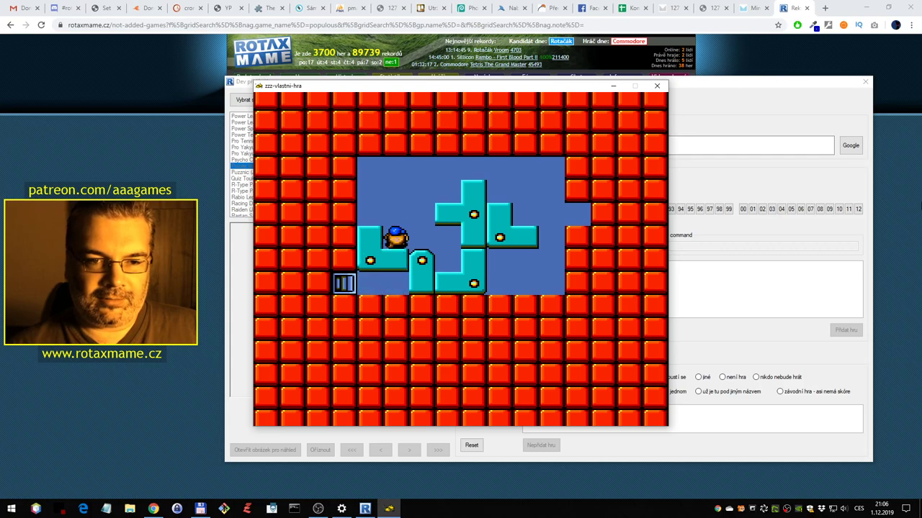
key(Up)
key(Right)
key(Down)
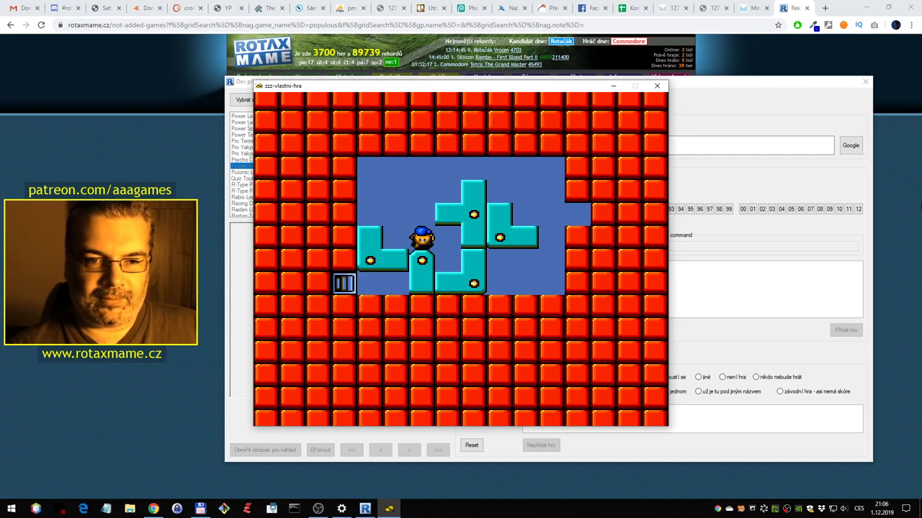
Go back through the pocket and push the bottom L-shaped gate's upright arm right to reach the right-hand column
key(Right)
key(Left)
key(Right)
key(Down)
key(Right)
key(Right)
key(Right)
key(Right)
Walk up the right-hand column and along the top row to the area above the L-shaped gate beside the stairs
key(Up)
key(Up)
key(Up)
key(Up)
key(Left)
key(Left)
key(Left)
key(Left)
key(Left)
key(Left)
Push the horizontal arm of the L-shaped gate beside the stairs down and the single-arm gate's downward arm to the right
key(Down)
key(Down)
key(Down)
key(Down)
key(Right)
key(Right)
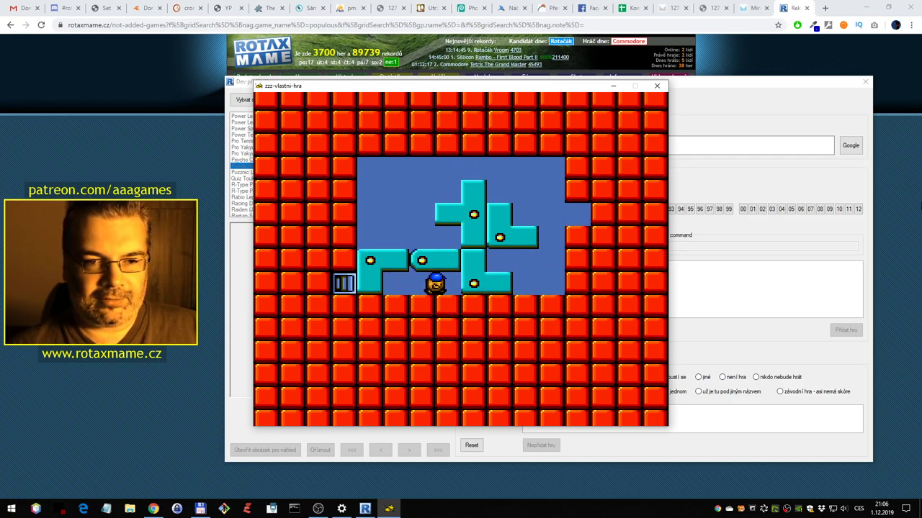
Push the single-arm gate's arm up, push the horizontal arm of the gate beside the stairs up, and walk to the top row
key(Up)
key(Up)
key(Down)
key(Down)
key(Left)
key(Left)
key(Left)
key(Up)
key(Up)
key(Up)
key(Up)
Circle round through the right-hand column and push the bottom L-shaped gate's upright arm left to enter the cells beside the single-arm gate
key(Right)
key(Right)
key(Right)
key(Right)
key(Down)
key(Down)
key(Down)
key(Left)
key(Left)
key(Left)
key(Up)
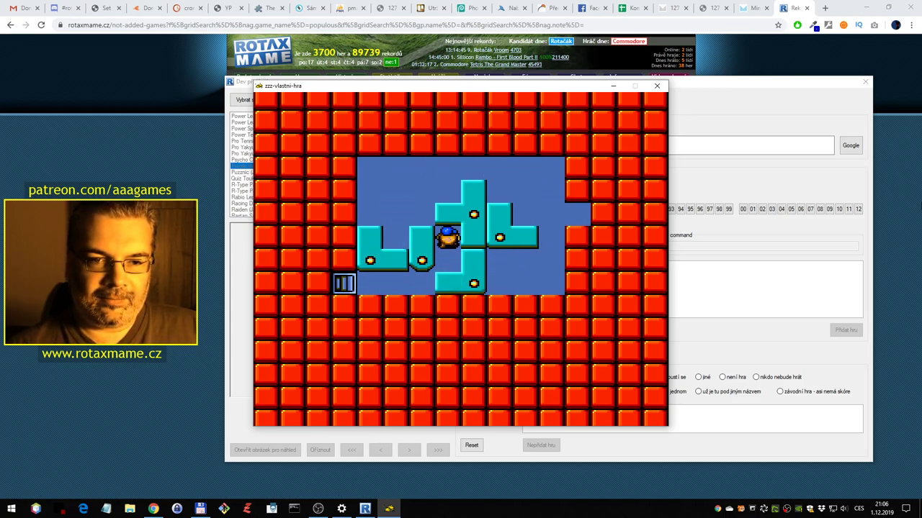
key(Down)
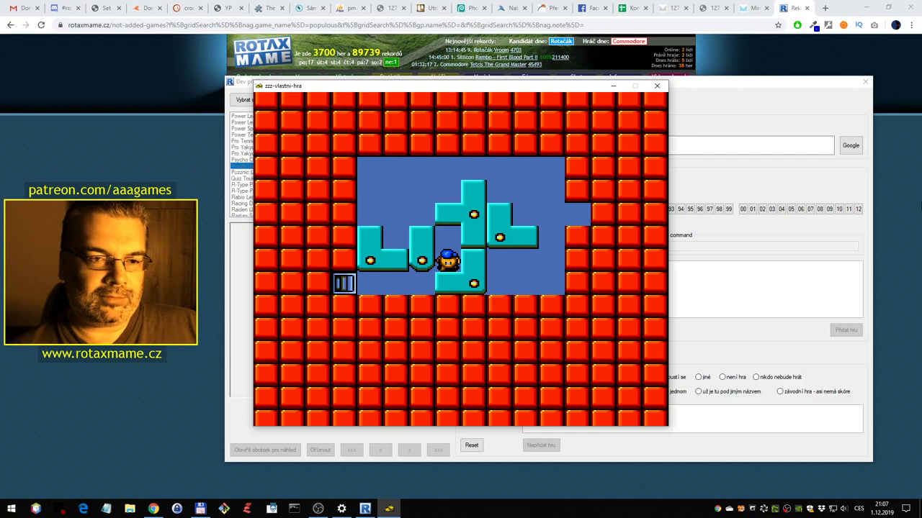
Abandon the current floor and open an uncleared floor from the middle column of the beginner course's floor list
key(1)
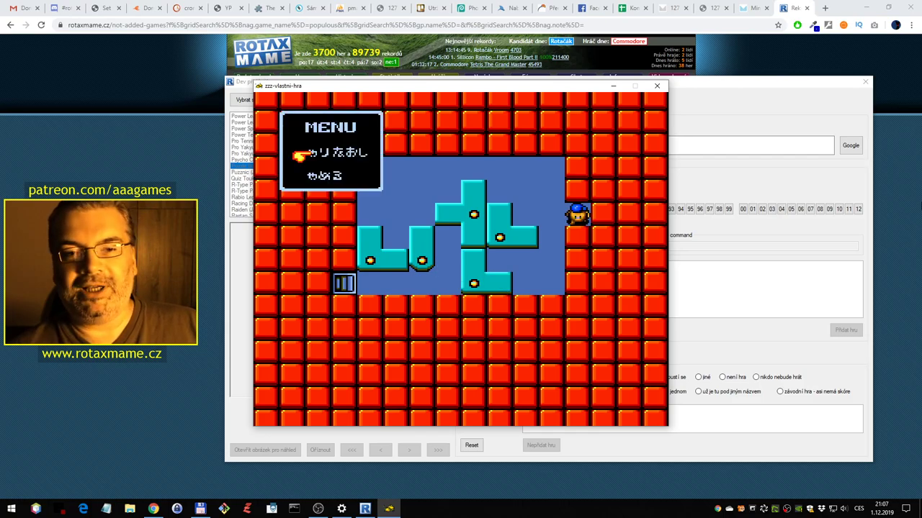
key(ctrl)
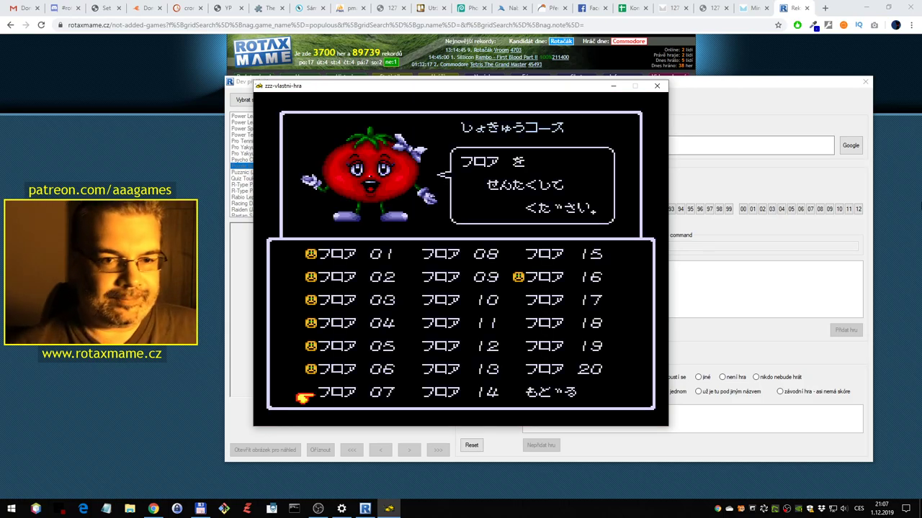
key(Right)
key(Right)
key(Up)
key(Up)
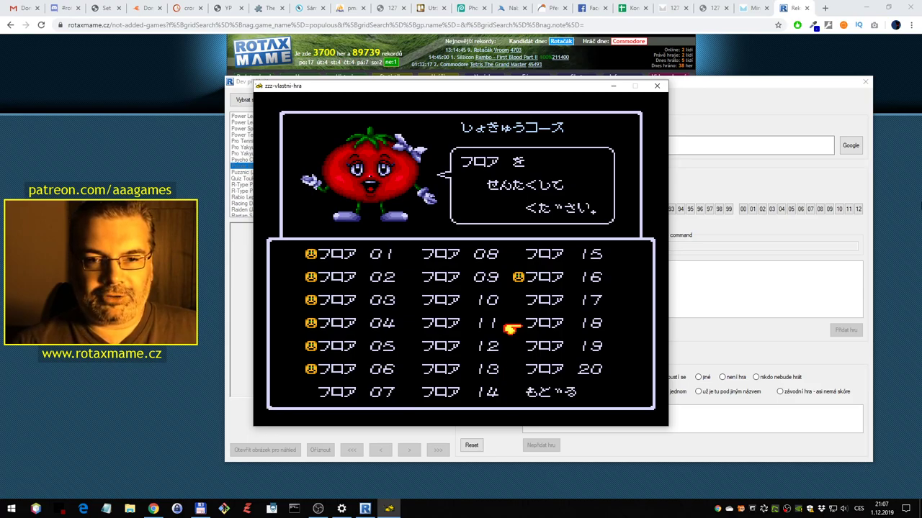
key(Up)
key(Up)
key(Left)
key(Down)
key(Down)
key(Down)
key(Down)
key(ctrl)
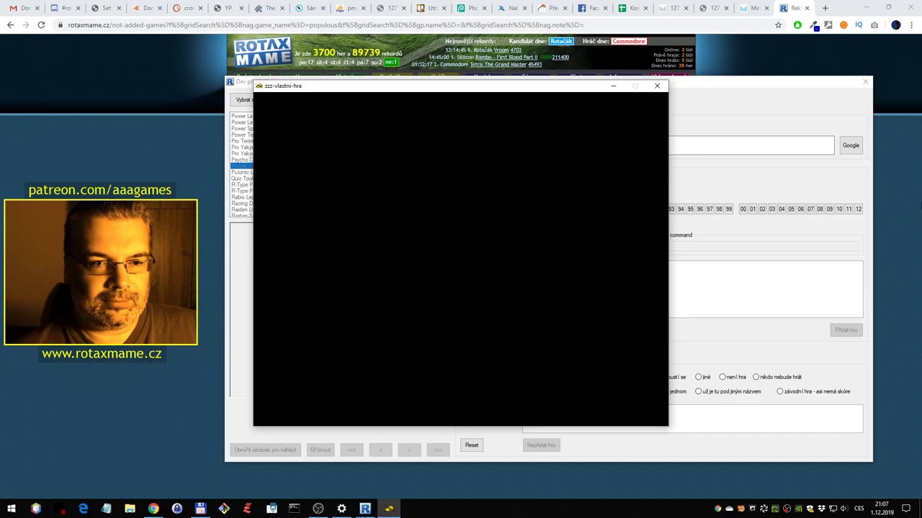
Walk to the yellow block beside the cross-shaped gate and push it one cell down and one cell left
key(Left)
key(Left)
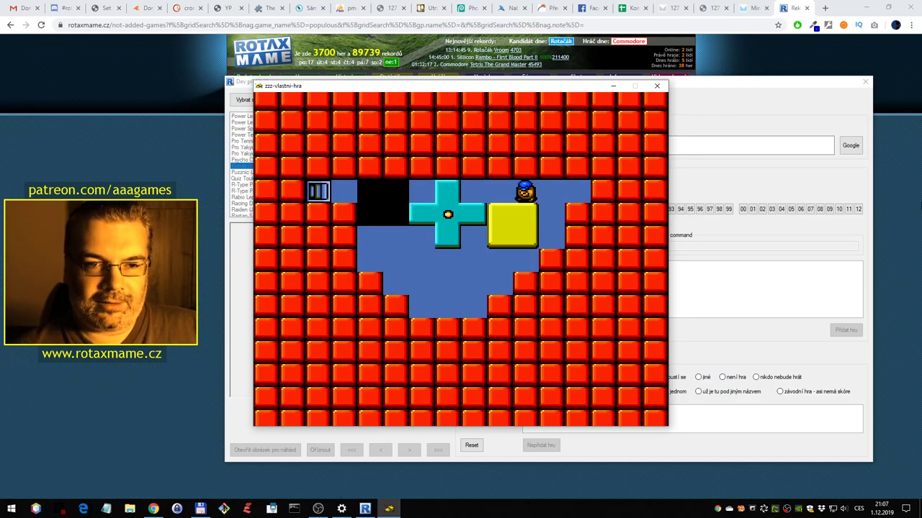
key(Down)
key(Right)
key(Down)
key(Left)
key(Up)
key(Left)
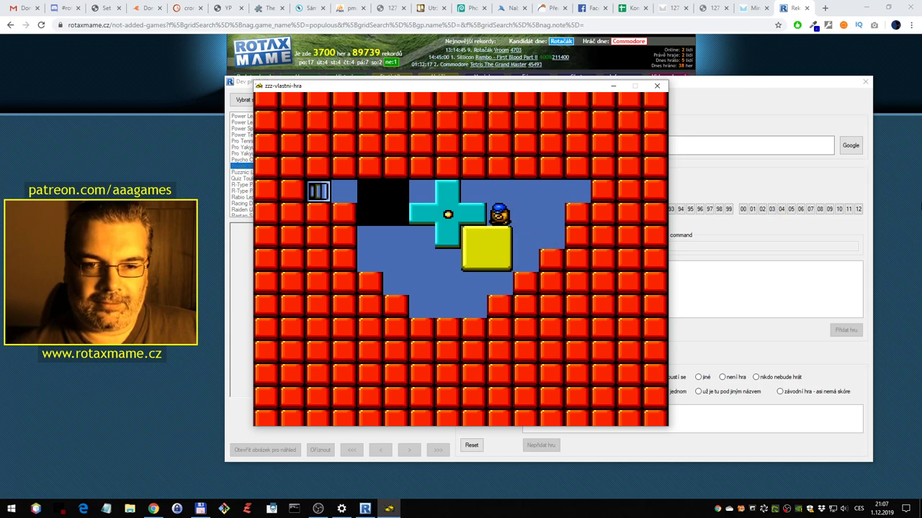
Push the yellow block left through the open area below the cross-shaped gate
key(Down)
key(Right)
key(Down)
key(Left)
key(Left)
key(Left)
key(Left)
Position the yellow block under the black pit and push it up to fill the pit
key(Down)
key(Left)
key(Up)
key(Right)
key(Up)
key(Left)
key(Down)
key(Left)
key(Up)
key(Up)
key(Up)
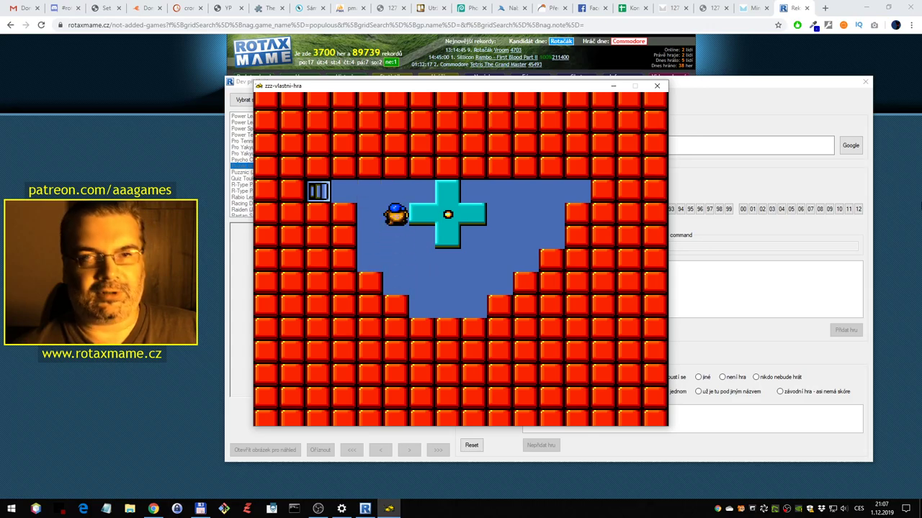
Cross the filled pit and walk along the top corridor to the stairs
key(Up)
key(Left)
key(Left)
key(Left)
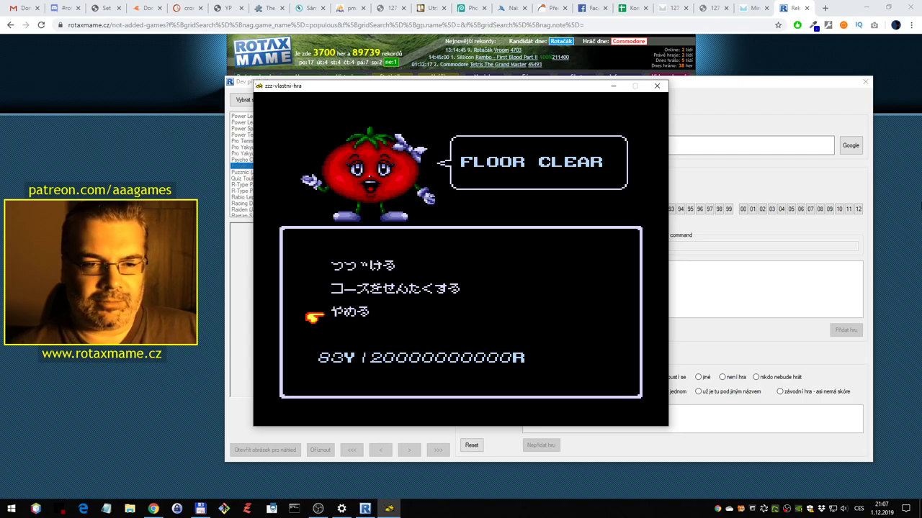
Leave the floor-clear screen for the course selection
key(ctrl)
key(Down)
key(Down)
key(Down)
key(Up)
key(Down)
key(Down)
key(Up)
key(ctrl)
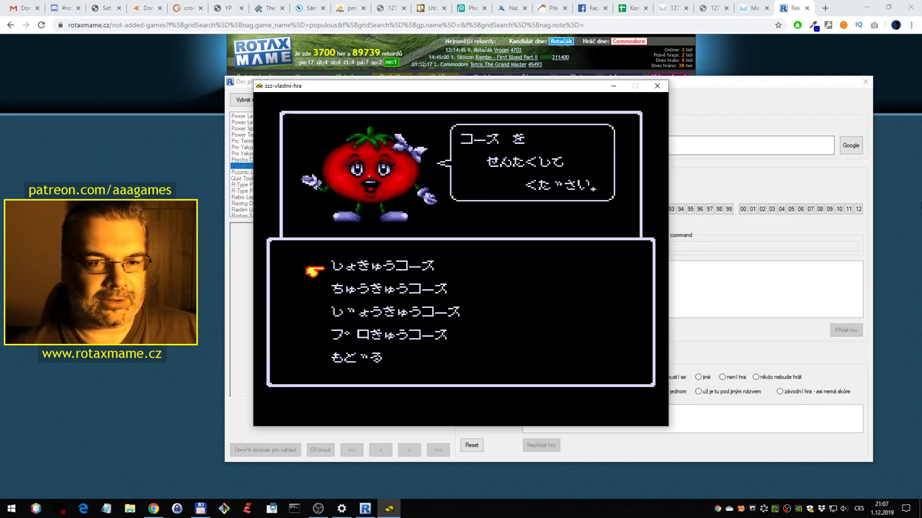
Leave the course selection, start the two-player split-screen game, and try its movement controls
key(Down)
key(Down)
key(Down)
key(Return)
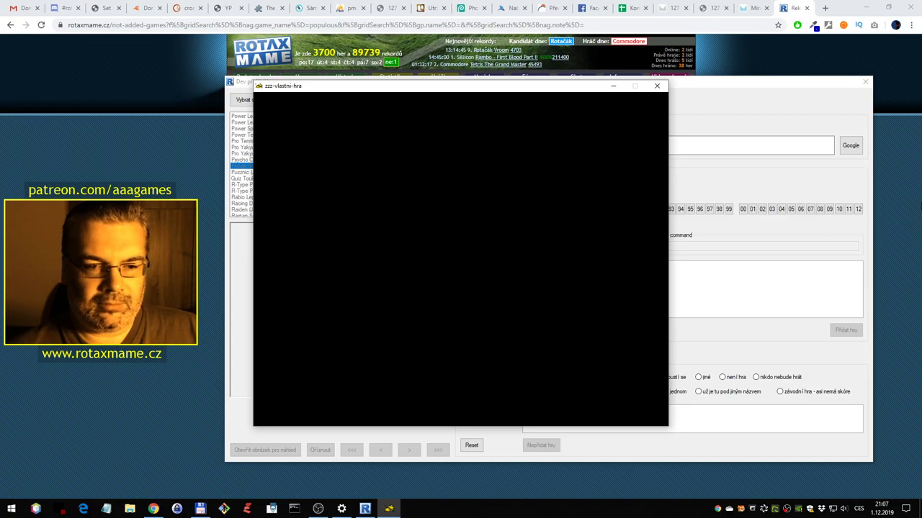
key(Down)
key(Down)
key(Return)
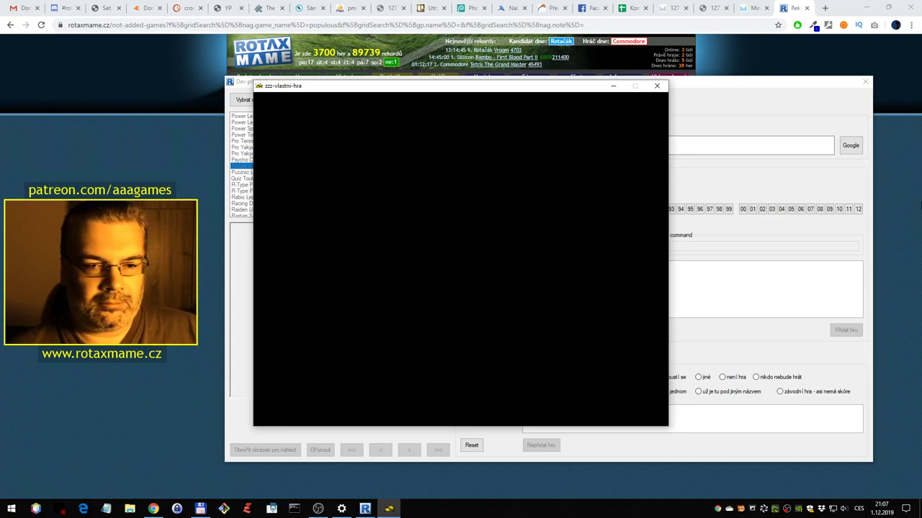
key(Return)
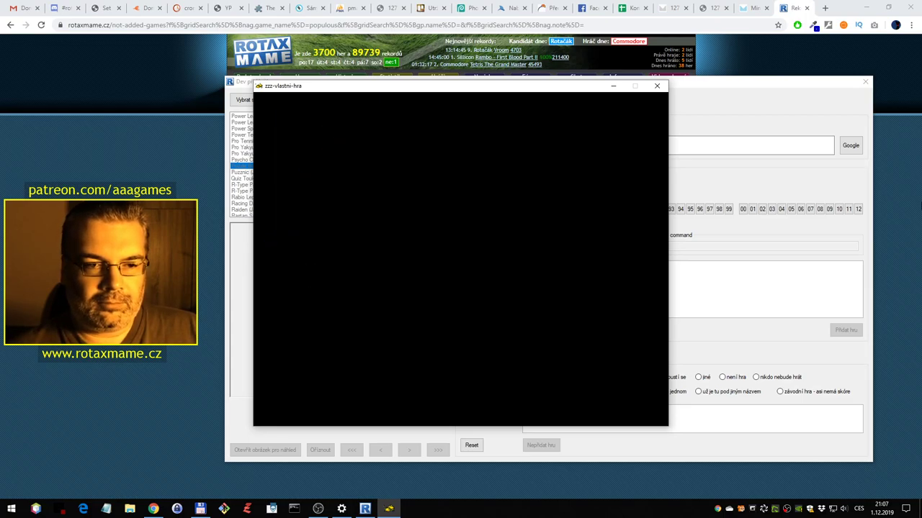
key(Left)
key(Right)
key(d)
key(Left)
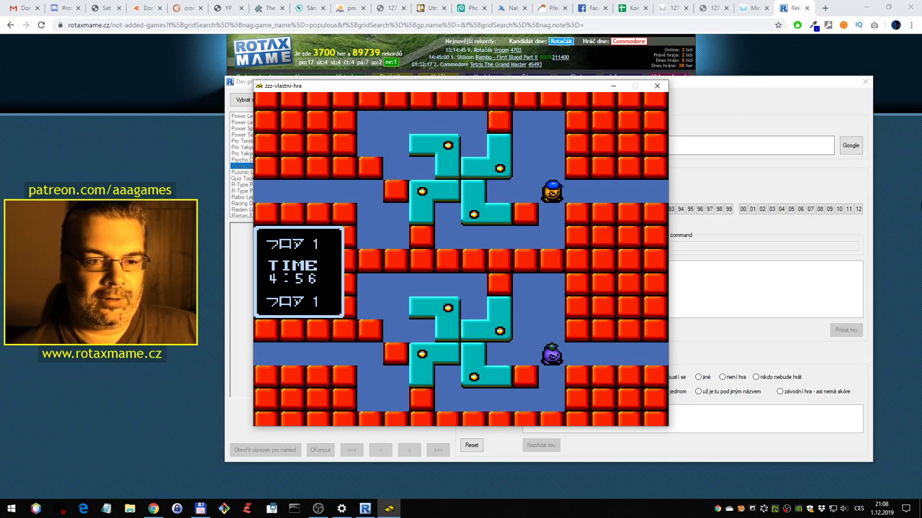
Close Puzzle Boy and record it as a game not to add, with the reason "nemá skóre"
click(656, 87)
click(528, 379)
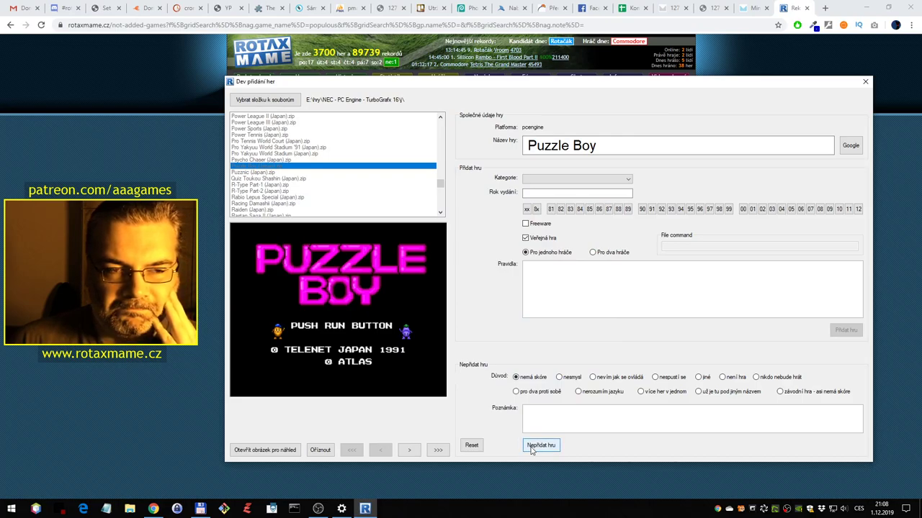
click(540, 445)
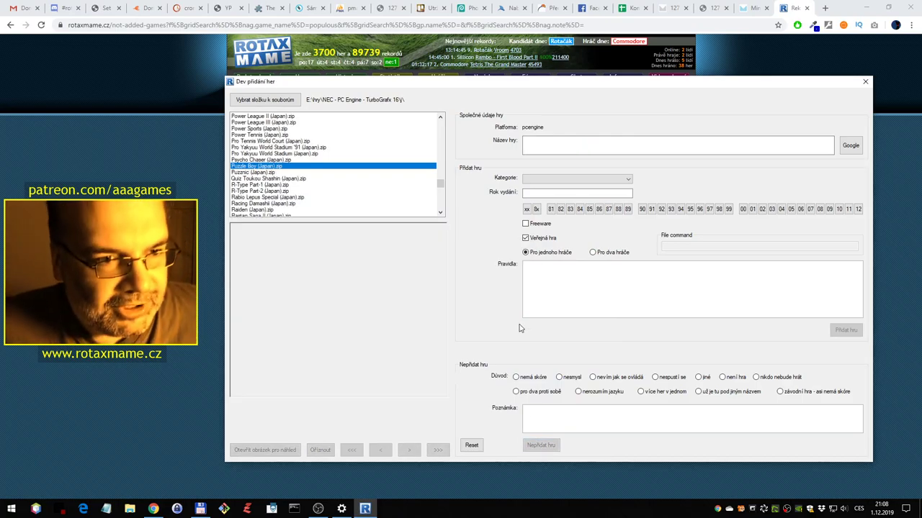
Launch Puzznic (Japan).zip from the game list and start a game in Arrange A mode
double_click(298, 173)
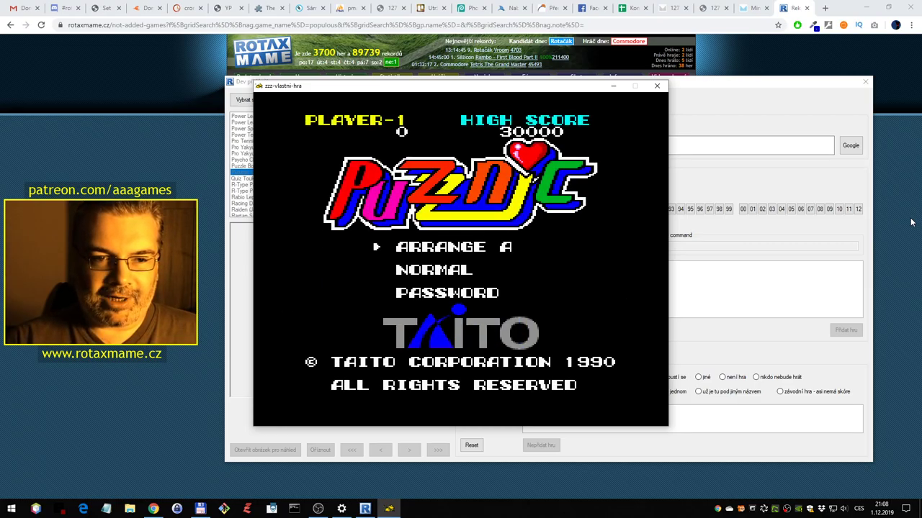
key(Return)
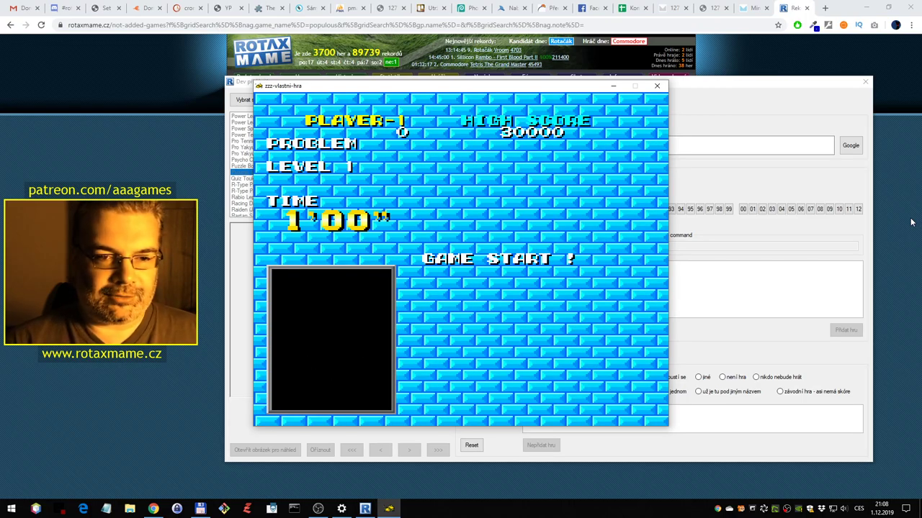
Move the blue triangle tile on the upper pile one cell to the right
key(Right)
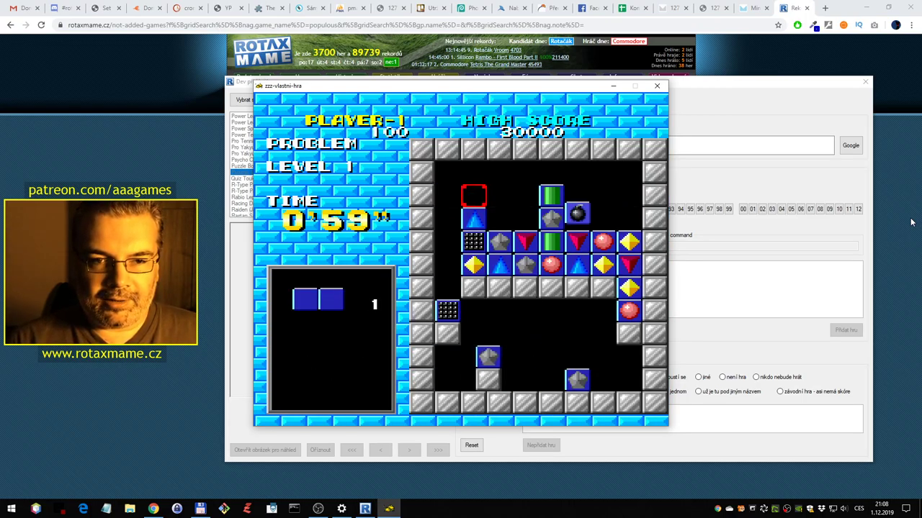
key(Left)
key(Right)
key(Down)
key(Left)
key(ctrl+Right)
key(ctrl+Right)
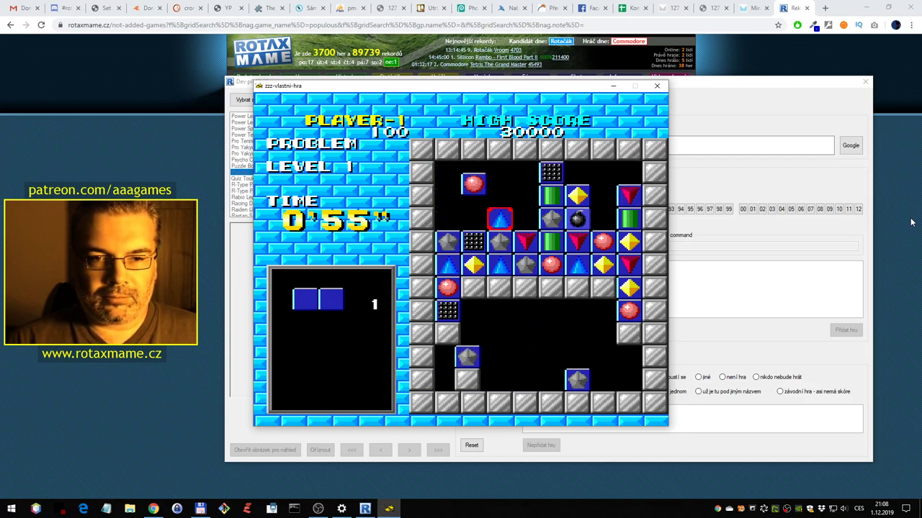
key(ctrl+Left)
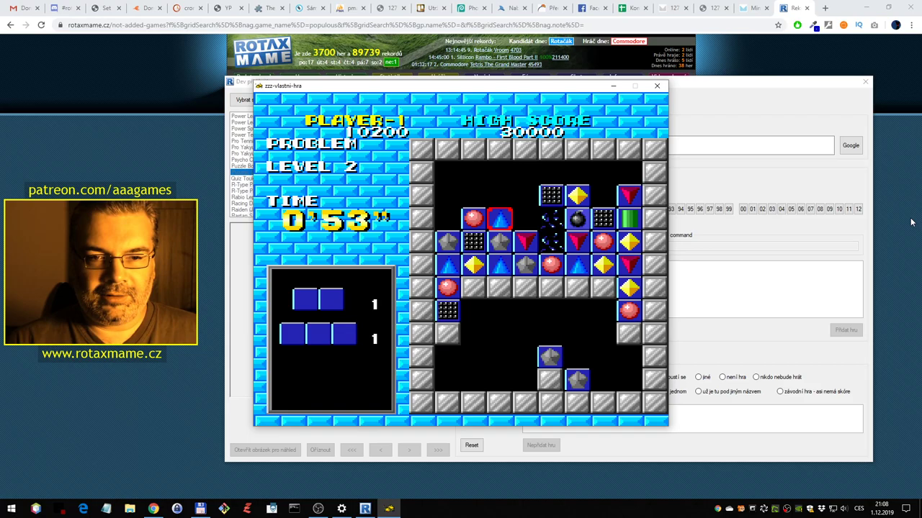
Shift the bomb two cells left so it sits beside the blue triangle
key(Right)
key(Right)
key(Right)
key(Left)
key(Left)
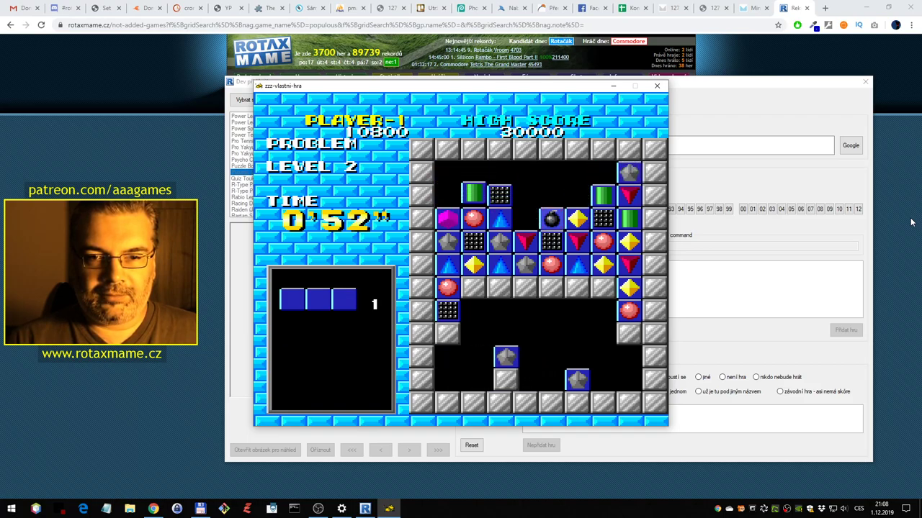
key(Down)
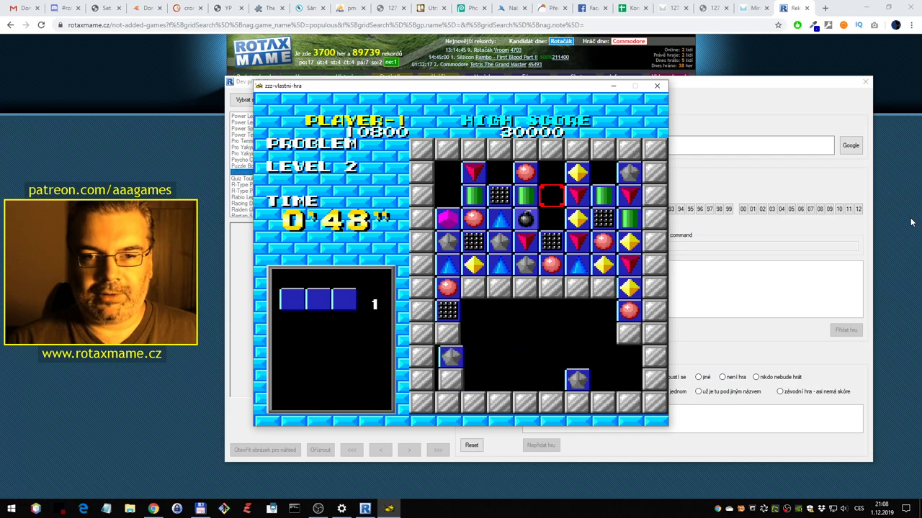
Drop the red triangle into the gap beside the bomb and match the two green tiles to its right
key(Left)
key(Right)
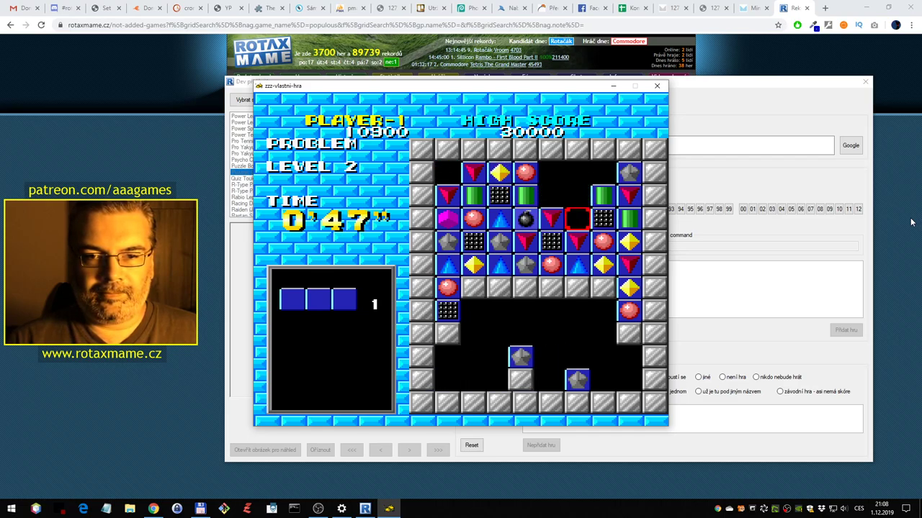
key(Right)
key(Right)
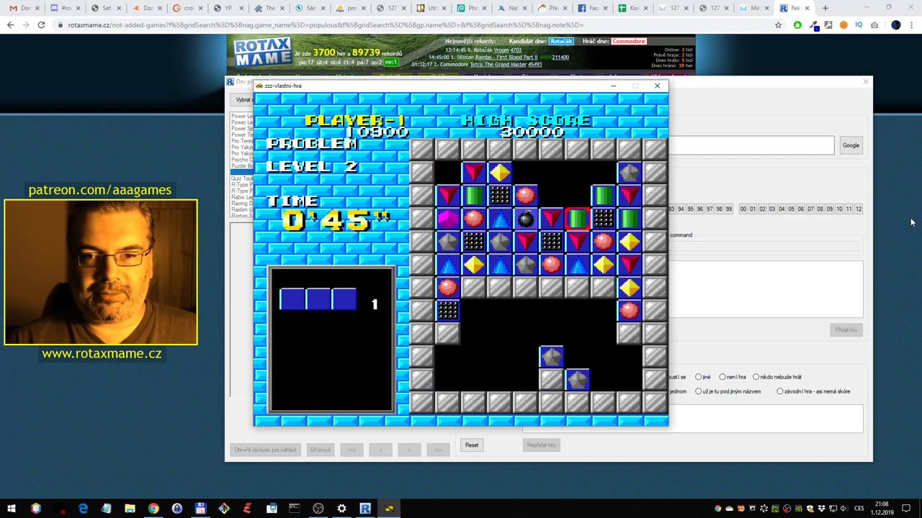
key(Left)
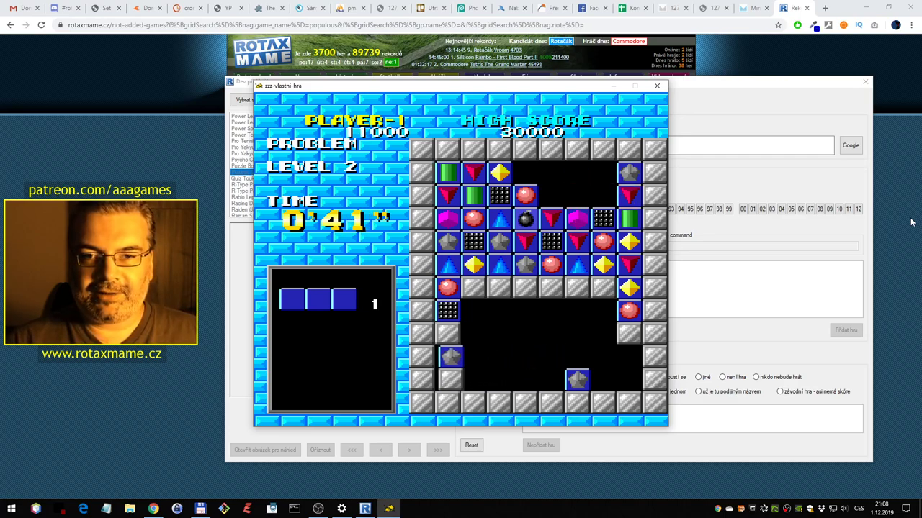
Move the red triangle from the right-hand column left to match the one beside the bomb
key(Left)
key(Left)
key(Left)
Move the pink ball right across the pile and match it with the ball in the right-hand column
key(Right)
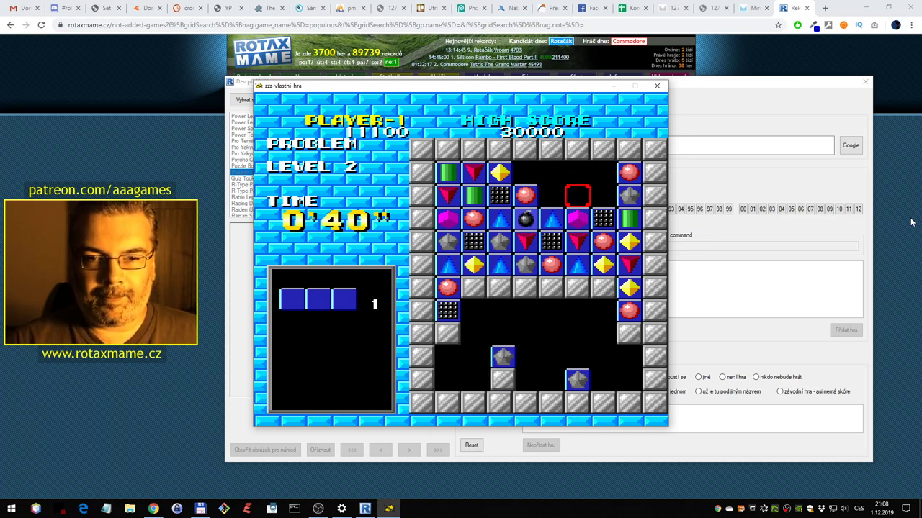
key(Right)
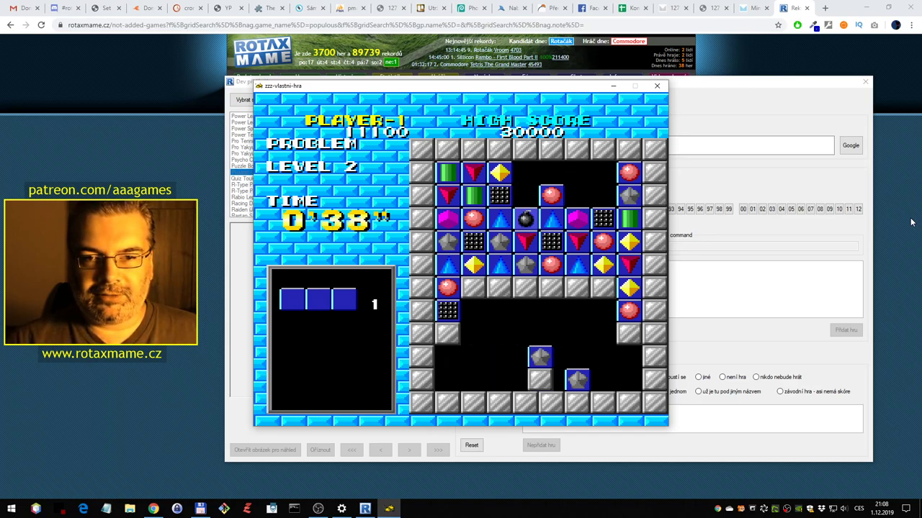
key(Right)
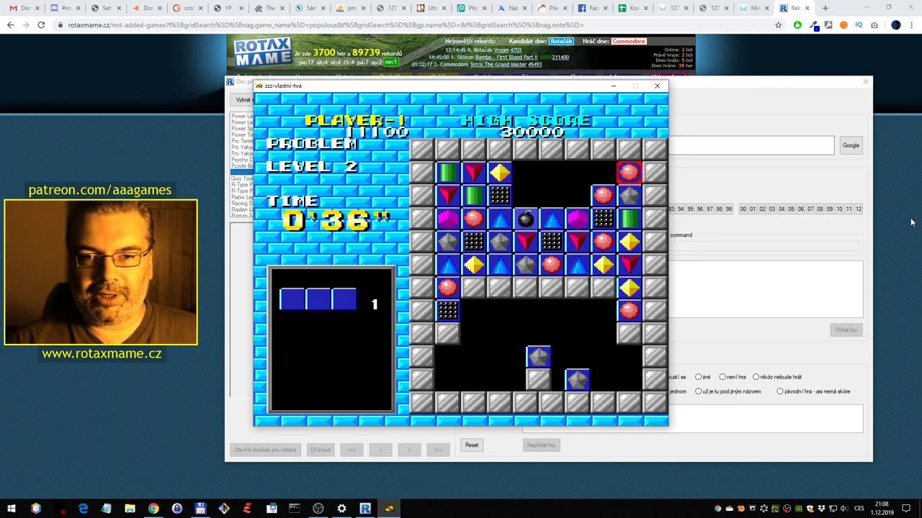
key(Down)
key(Left)
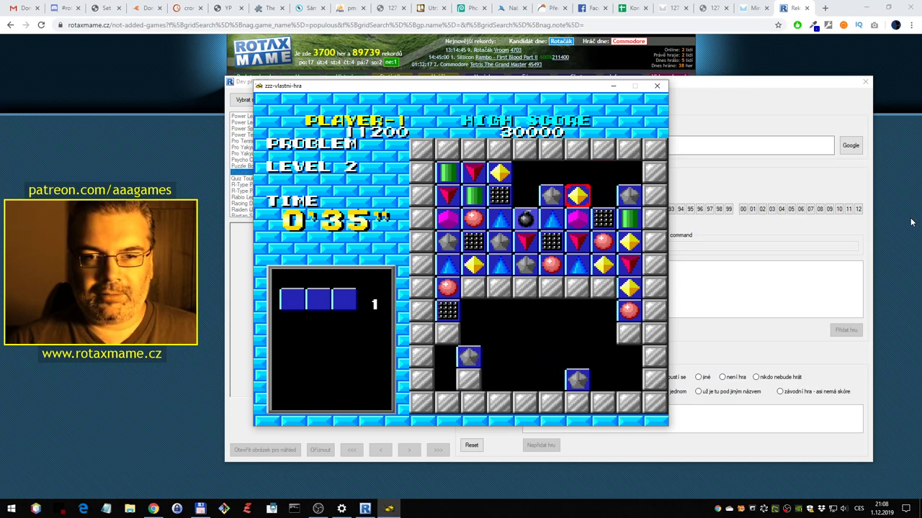
Go down to the lower chamber and push the grey tile off the moving block onto the matching grey tile
key(Right)
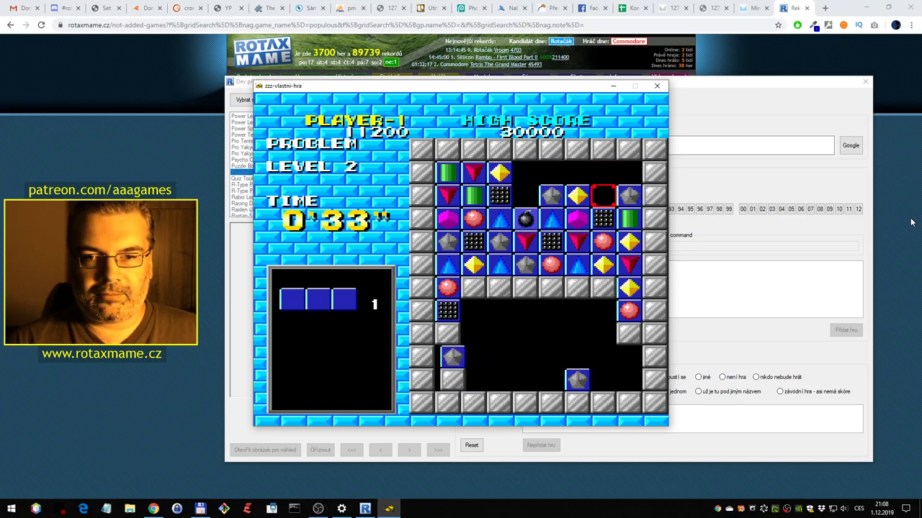
key(Down)
key(Down)
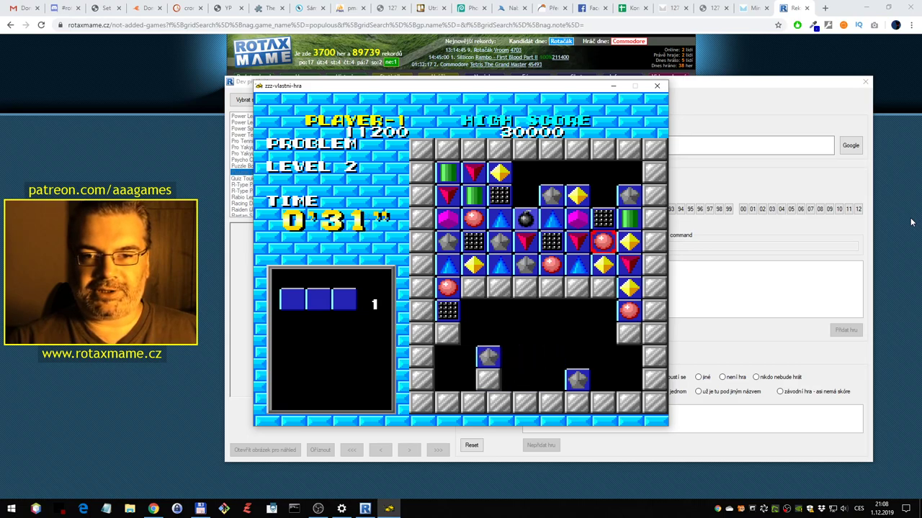
key(Down)
key(Down)
key(Down)
key(Down)
key(Down)
key(Left)
key(Left)
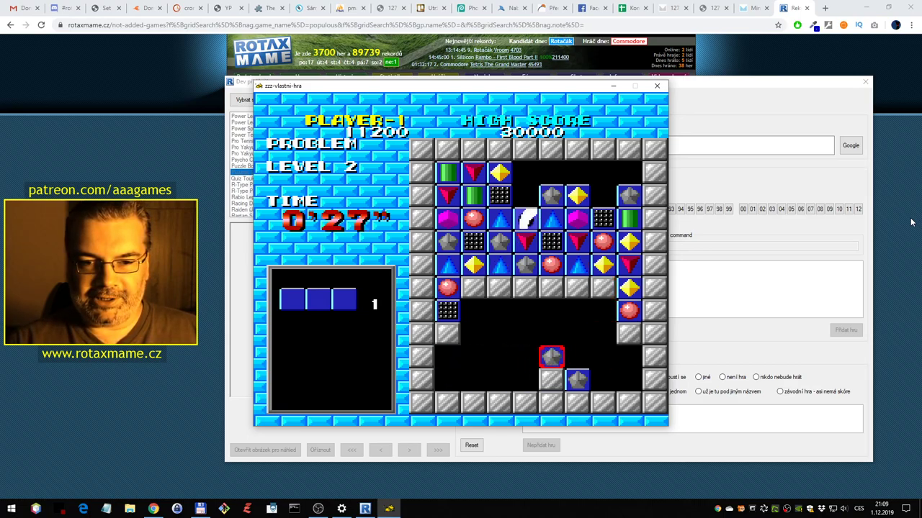
key(ctrl+Right)
Go to the ledge at the foot of the left-hand column and push the black dotted tile off it into the lower chamber
key(Left)
key(Left)
key(Left)
key(Left)
key(Left)
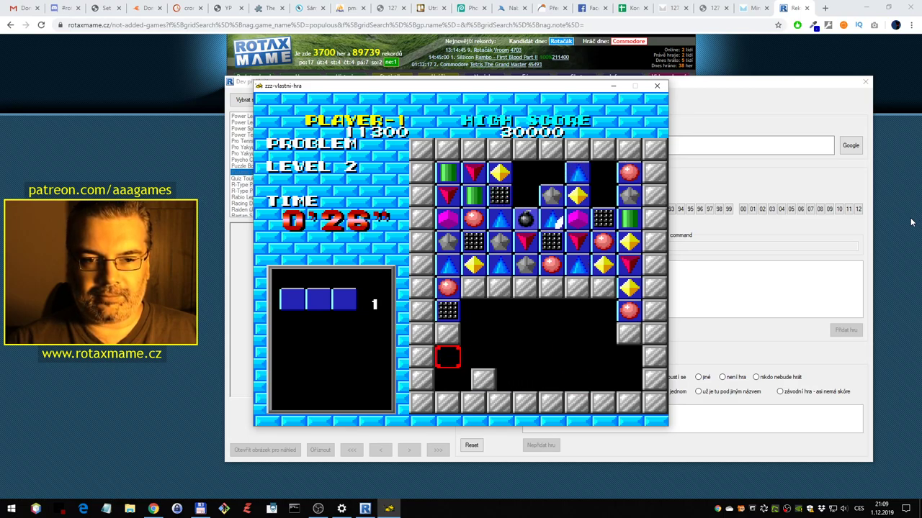
key(Up)
key(Up)
key(ctrl+Right)
Push the pink ball and the blue triangle off the left ledge onto the black dotted tile in the lower chamber
key(Left)
key(Up)
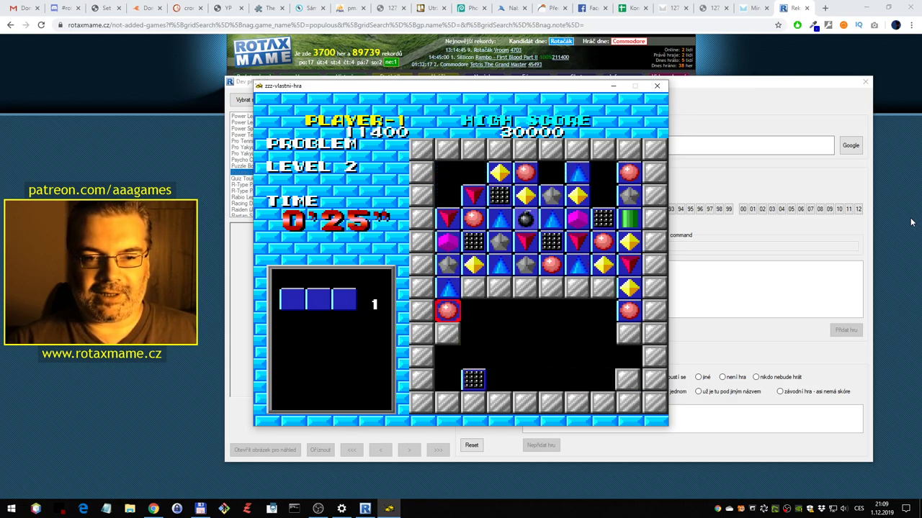
key(ctrl+Right)
key(Up)
key(Left)
key(ctrl+Right)
Push the grey tile and the purple gem off the left ledge so they stack beside the pink ball
key(Left)
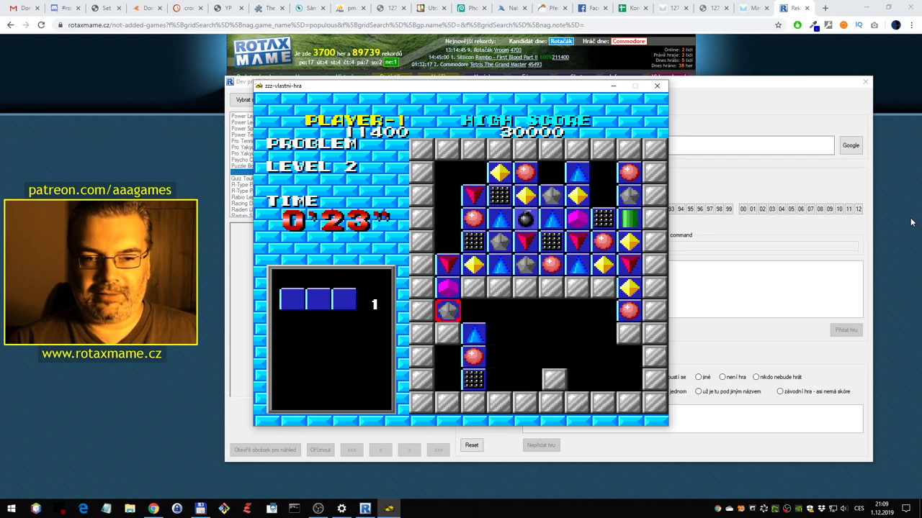
key(ctrl+Right)
key(ctrl+Right)
key(Up)
key(Left)
key(Left)
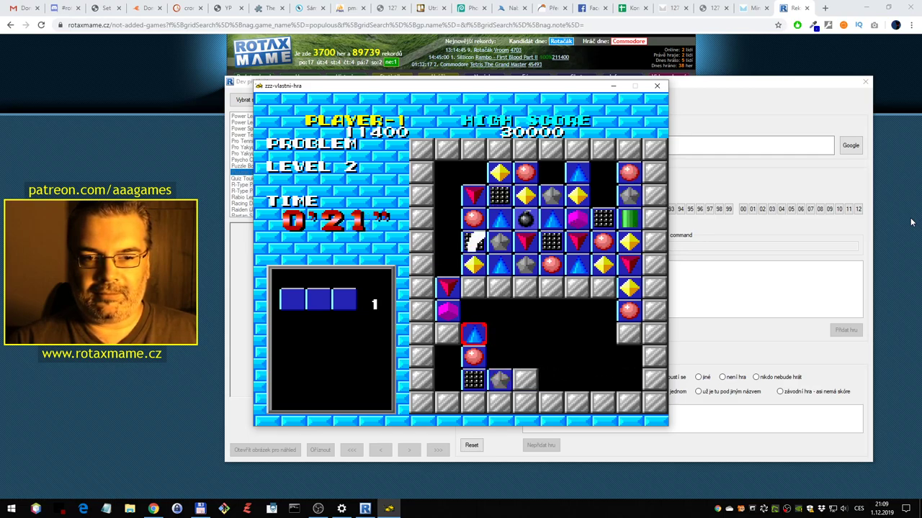
key(Up)
key(ctrl+Right)
key(ctrl+Right)
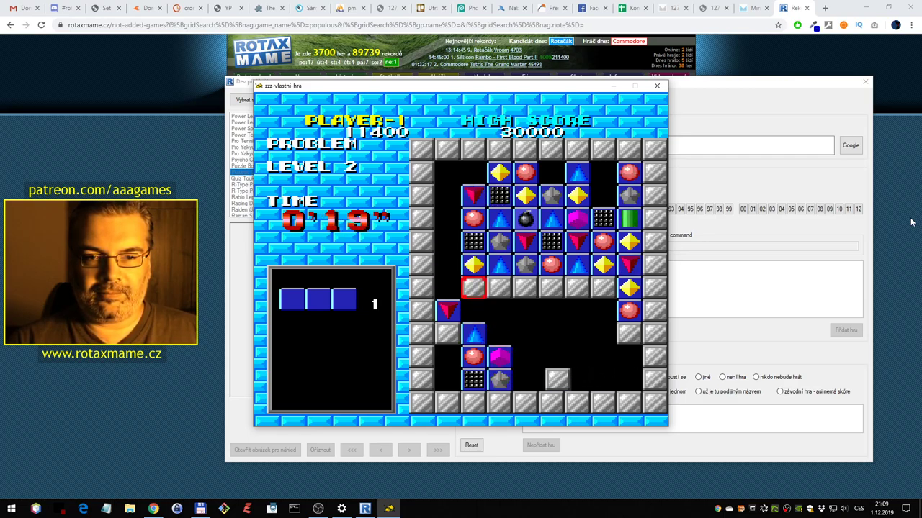
Move the red triangle on top of the second column left so it drops onto the red triangle on the ledge
key(Up)
key(Up)
key(Up)
key(ctrl+Left)
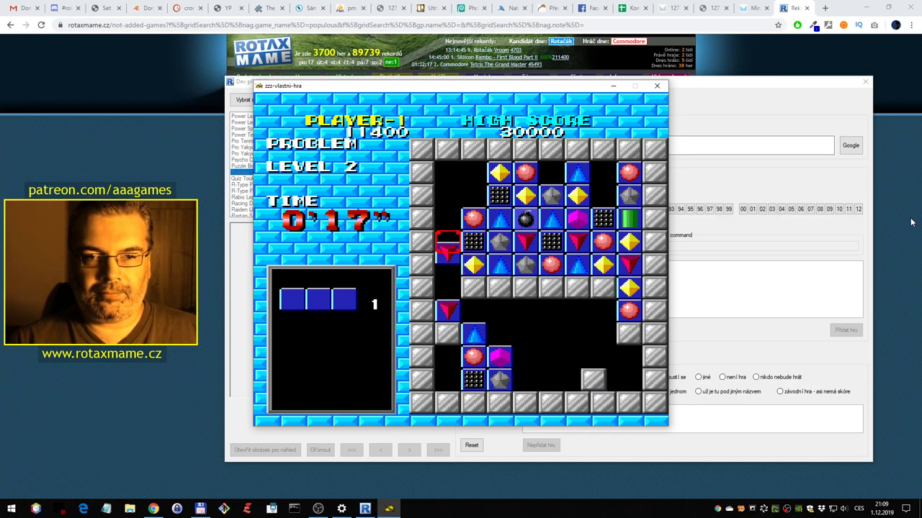
Move the black dotted tiles from the second and third columns left into the empty left-hand shaft
key(Right)
key(Down)
key(ctrl+Left)
key(Up)
key(Up)
key(Up)
key(Right)
key(Right)
key(ctrl+Left)
key(ctrl+Left)
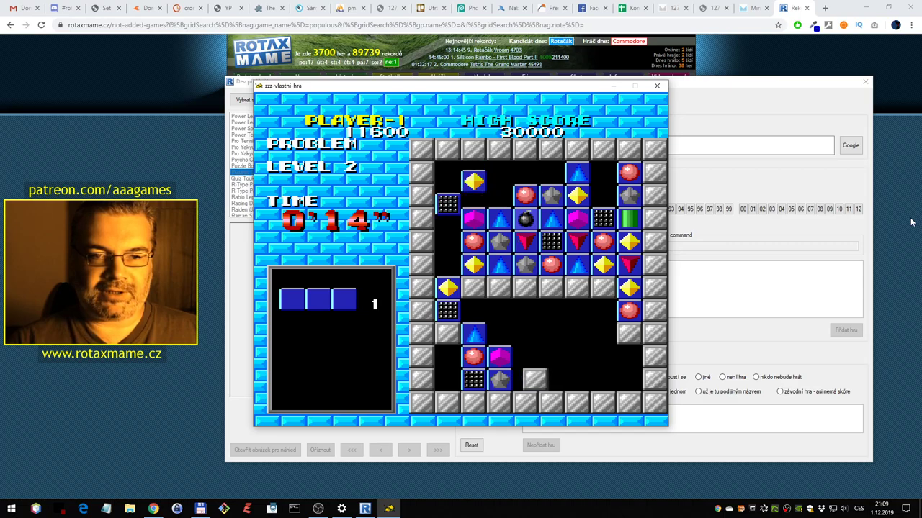
Push the lowest black dotted tile off the left ledge onto the purple gem in the lower chamber
key(Down)
key(Down)
key(Down)
key(Down)
key(Down)
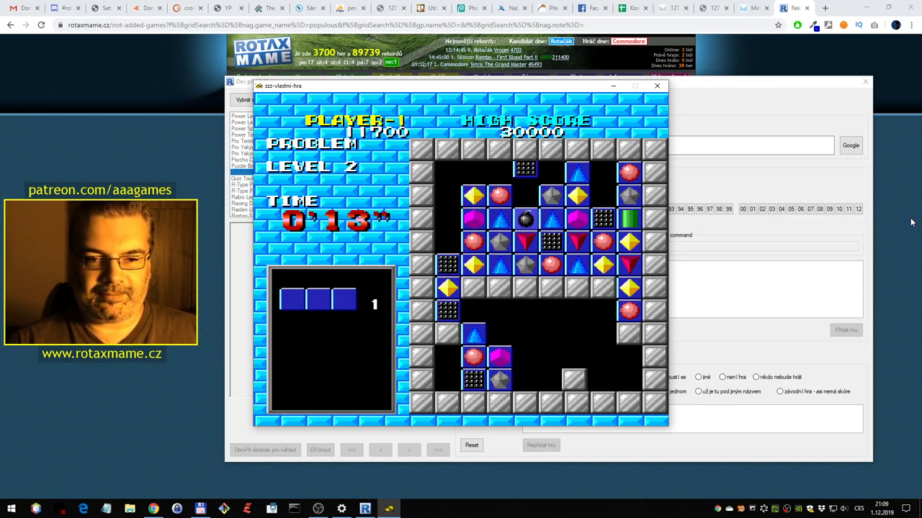
key(ctrl+Right)
key(ctrl+Right)
key(Left)
key(Left)
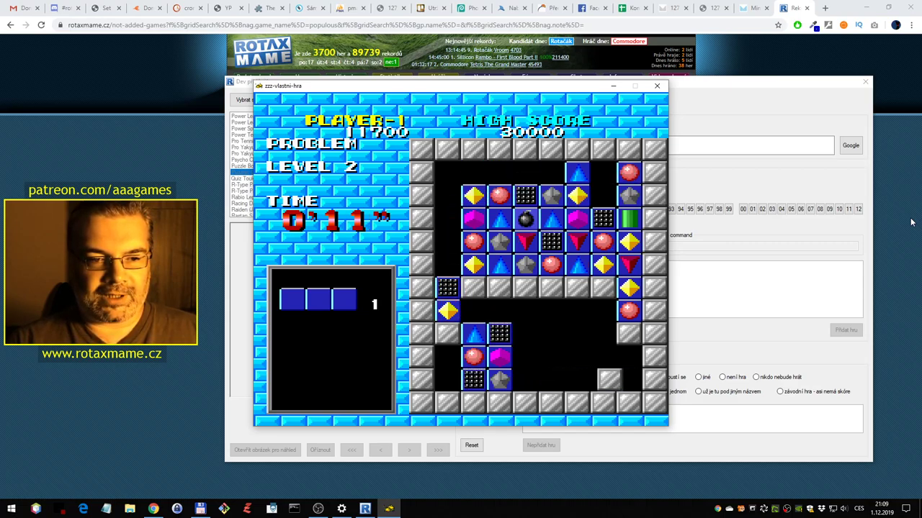
Push the yellow diamond off the left ledge onto the moving block and match the remaining black dotted tile with the one below
key(ctrl+Right)
key(ctrl+Right)
key(ctrl+Right)
key(Down)
key(Left)
key(Left)
key(Left)
key(Up)
key(ctrl+Right)
key(ctrl+Right)
key(Down)
Return to the top of the pile and match the two tiles stacked above the bomb
key(Up)
key(Up)
key(Up)
key(Left)
key(Up)
key(Up)
key(Up)
key(Up)
key(ctrl+Right)
key(ctrl+Right)
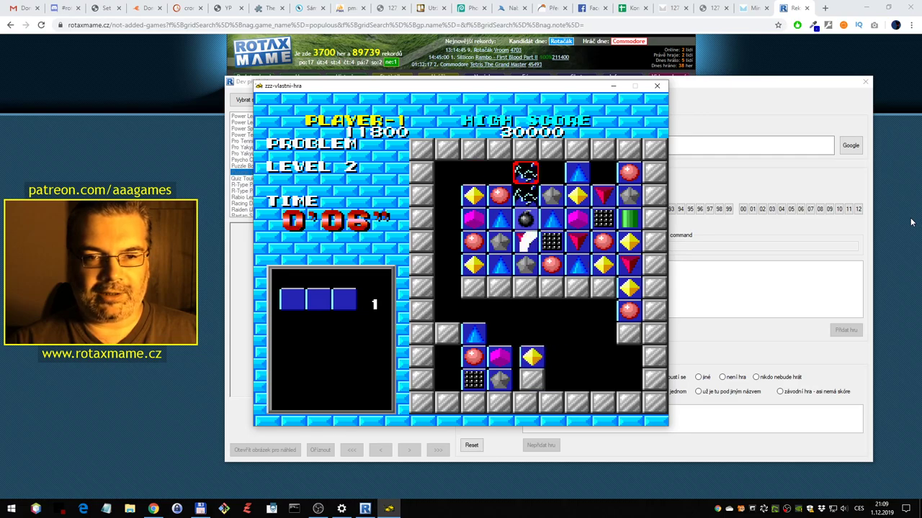
Move the blue triangle on top of the pile left to match the blue triangle beside the bomb
key(Right)
key(Right)
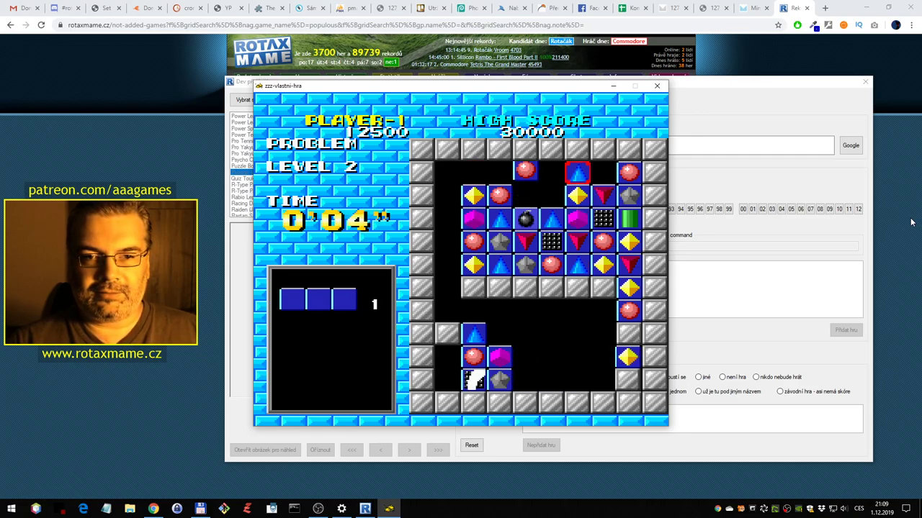
key(ctrl+Left)
key(Left)
key(ctrl+Right)
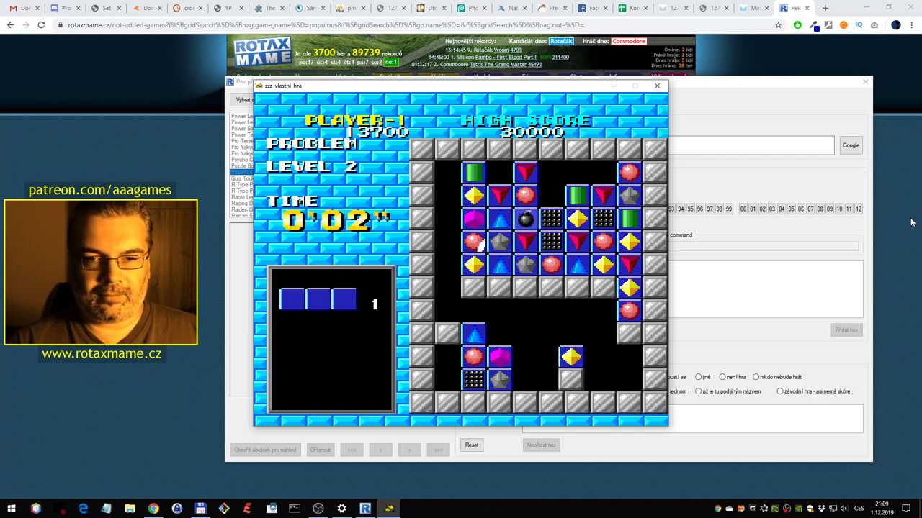
key(Up)
key(Up)
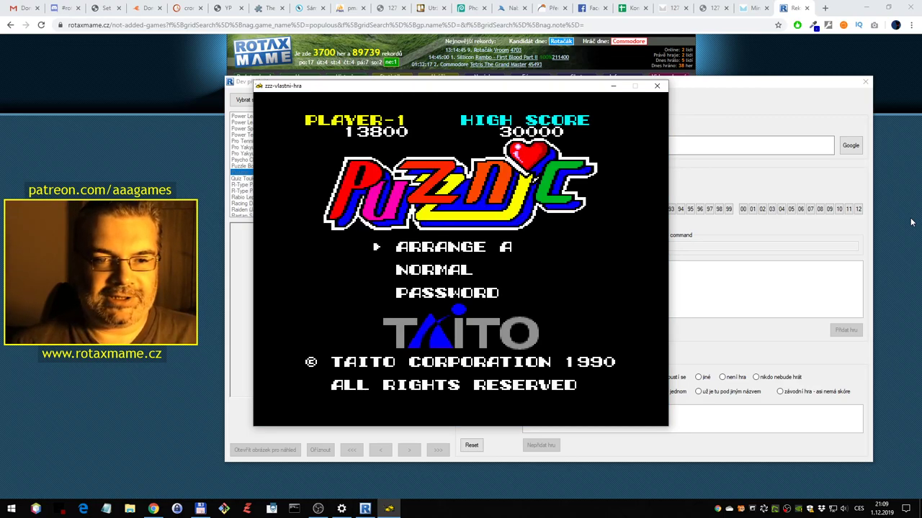
Close Puzznic and add it to the site in the Logické category with release year 1990 and a gameplay screenshot
key(Escape)
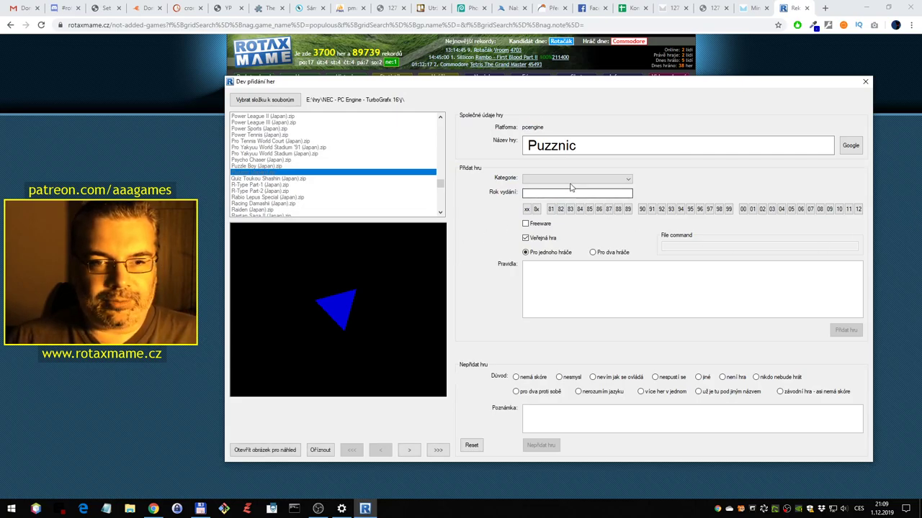
click(570, 181)
click(545, 243)
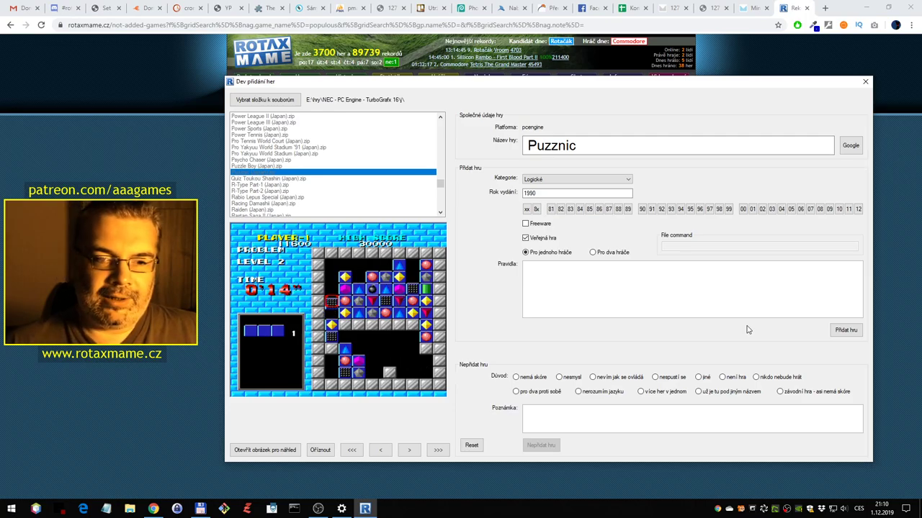
click(846, 330)
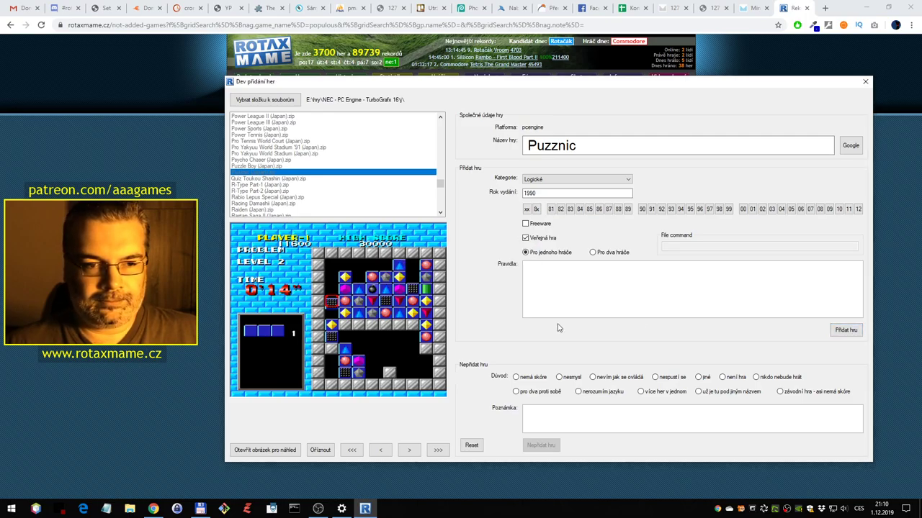
Launch Quiz Toukou Shashin and start a game to reach its quiz questions
click(335, 180)
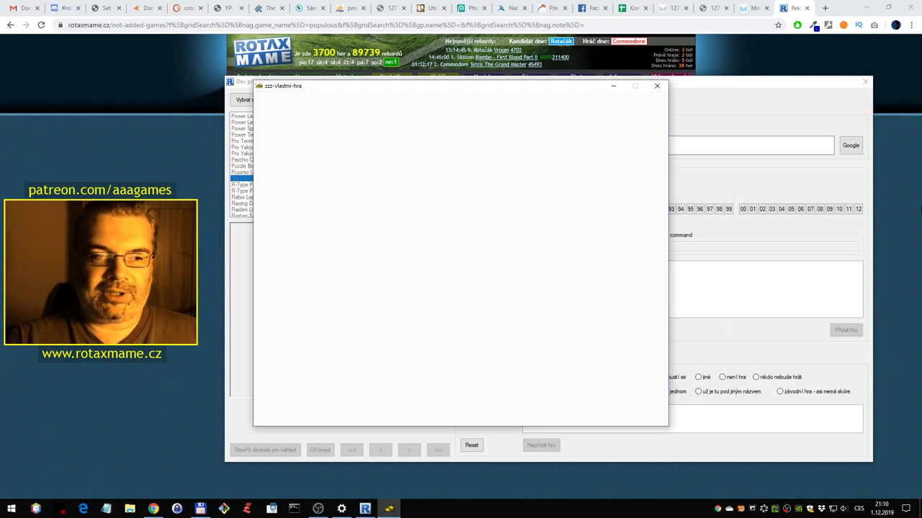
key(Return)
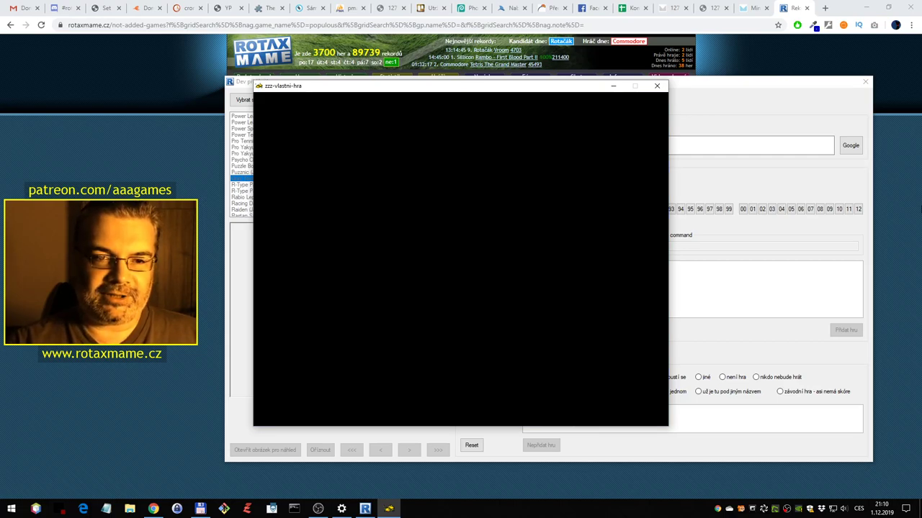
key(Return)
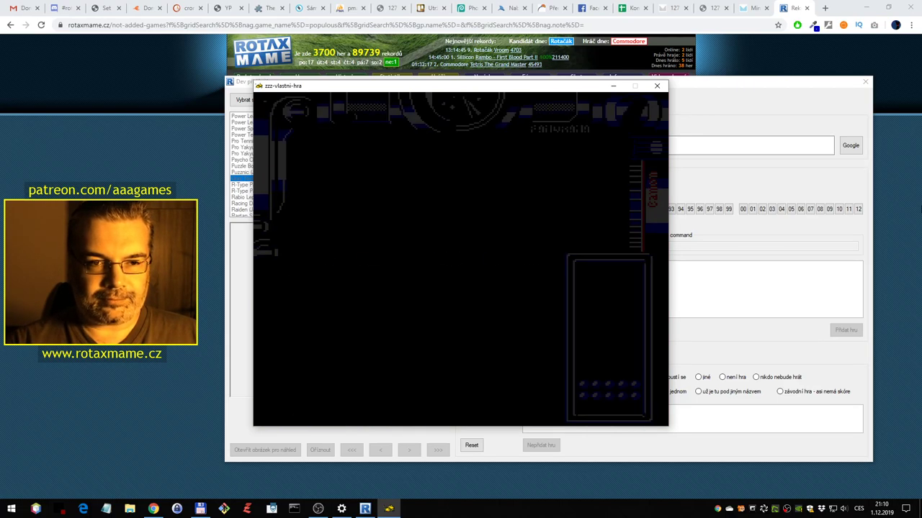
key(Down)
key(Return)
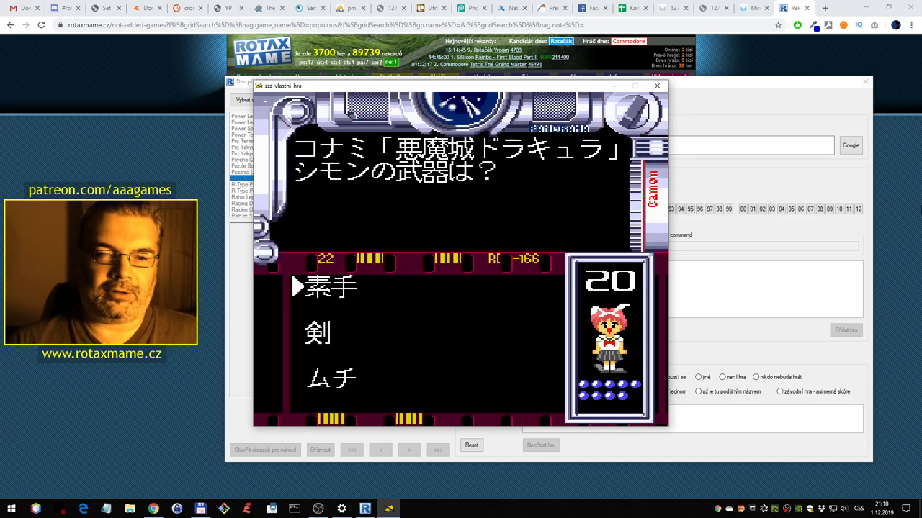
Close Quiz Toukou Shashin and record it as a game not added to the site
key(Escape)
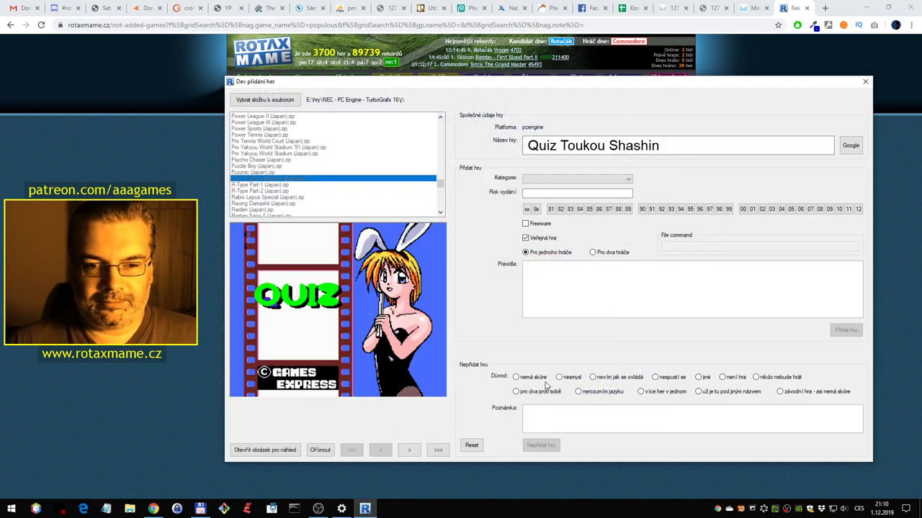
click(540, 444)
Launch R-Type Part-1 from the game list and start a new game
scroll(303, 189, down, 1)
double_click(291, 167)
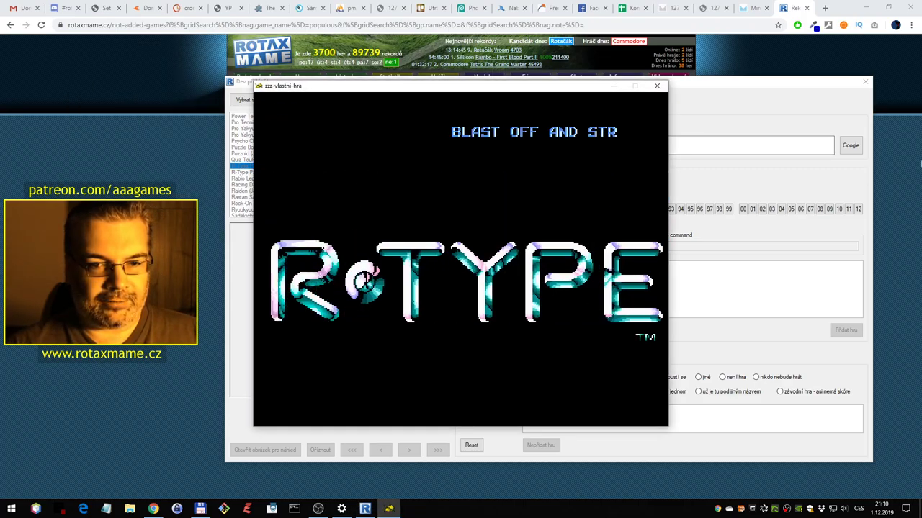
key(Return)
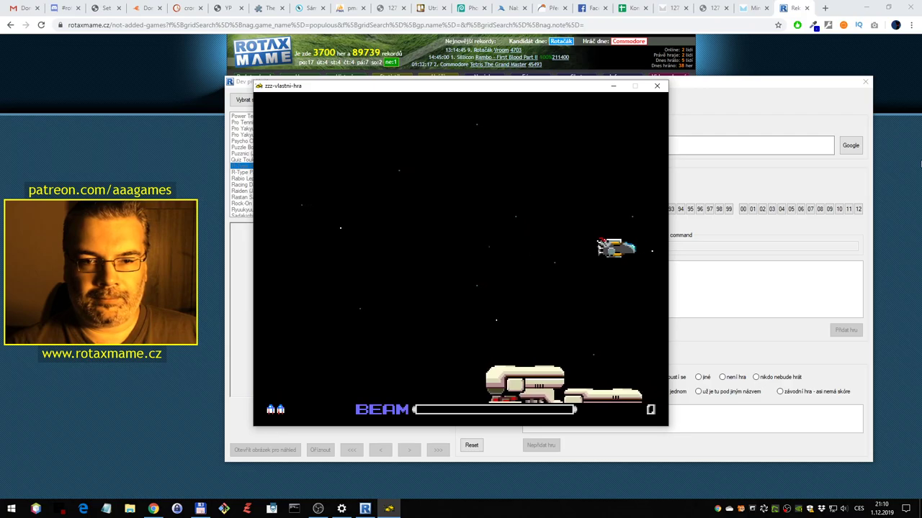
Steer the ship back from the front edge of the play area and fire toward the first red enemies
key(Left)
key(Down)
key(ctrl)
key(ctrl)
key(ctrl)
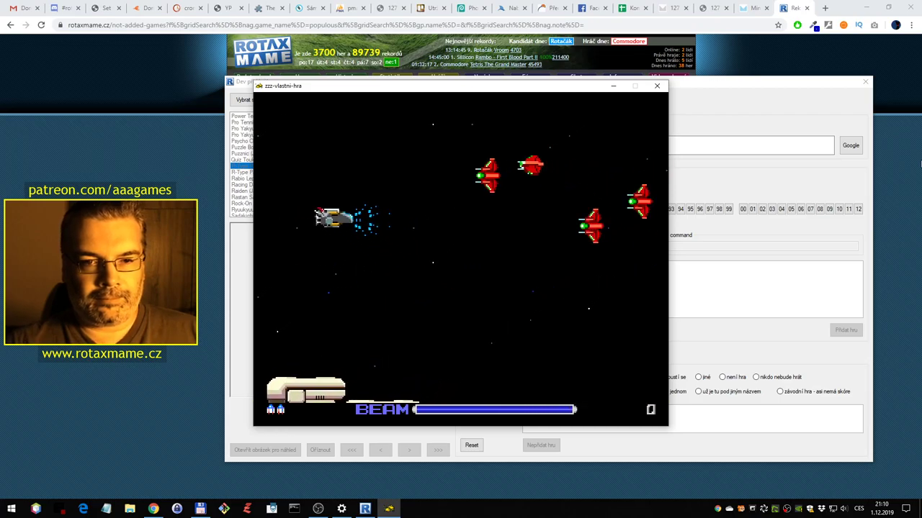
Manoeuvre around the first wave of red fighters and shoot them
key(Left)
key(Up)
key(ctrl)
key(ctrl)
key(Right)
key(ctrl)
key(ctrl)
key(Down)
key(ctrl)
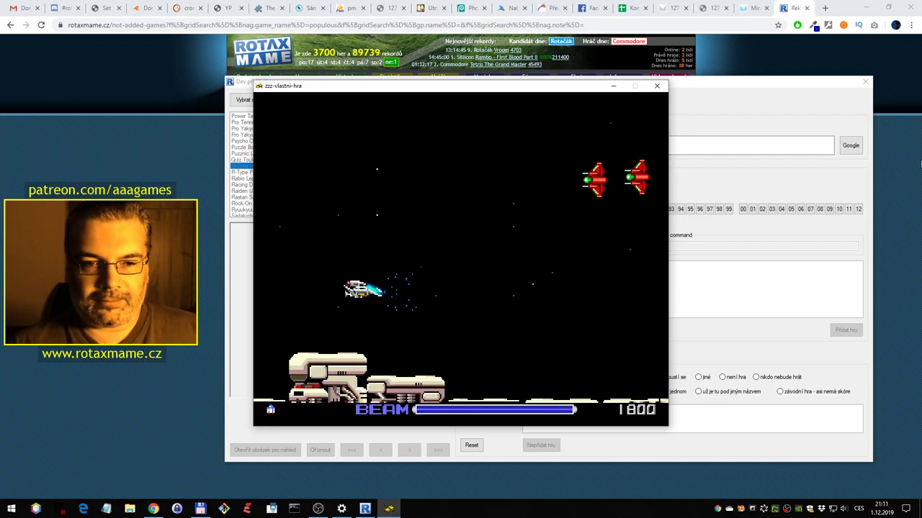
Play on with the second ship, dodging up and down while shooting the red fighters above the base
key(Up)
key(Left)
key(ctrl)
key(Down)
key(ctrl)
key(Left)
key(Up)
key(Right)
key(ctrl)
key(ctrl)
key(ctrl)
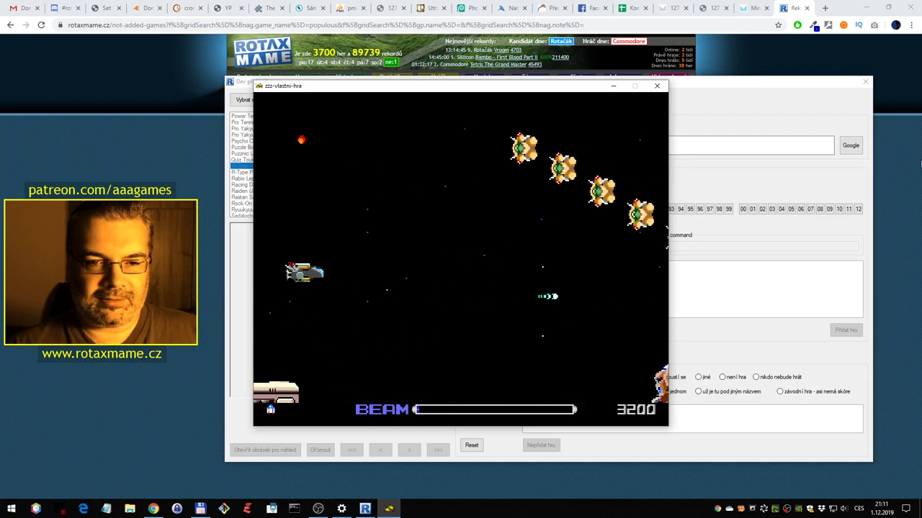
Pull the ship back from the diagonal line of golden fliers and keep firing
key(Left)
key(Down)
key(Left)
key(ctrl)
key(ctrl)
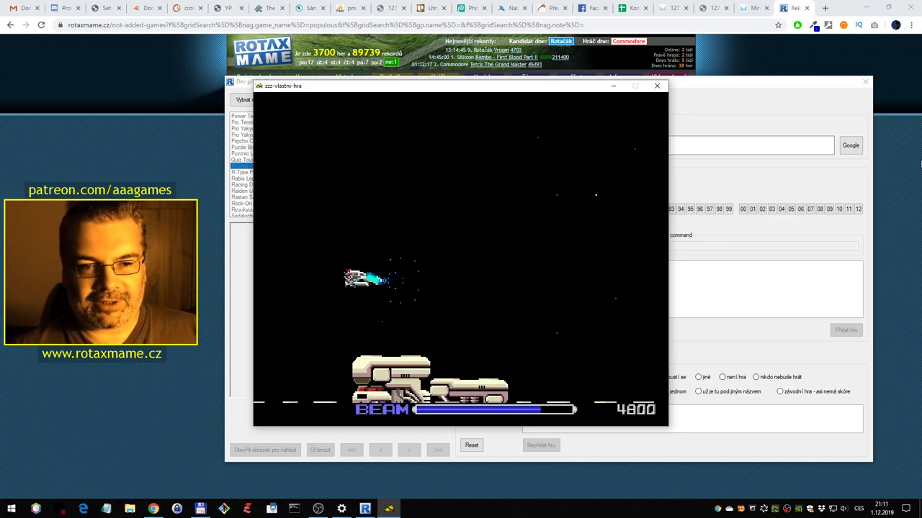
Line up the last ship with the first red fighters and fire the charged beam at them
key(Up)
key(Left)
key(Down)
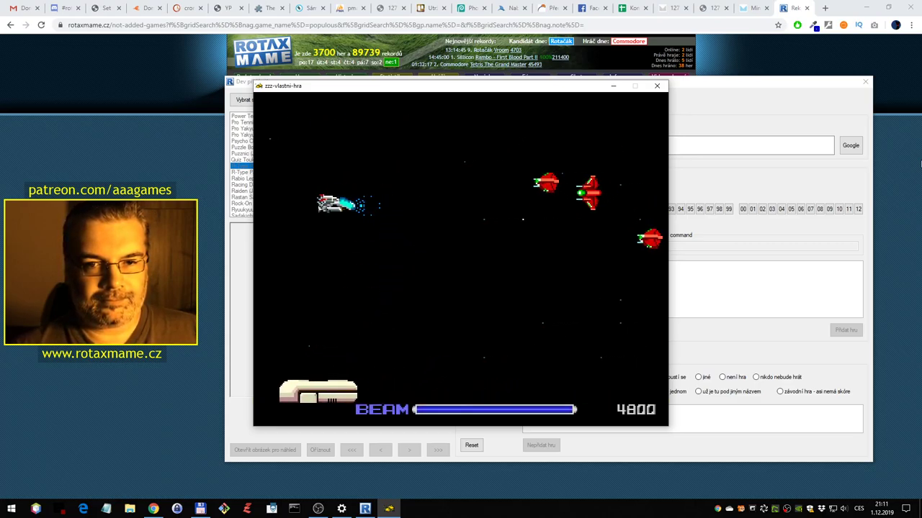
key(Up)
key(ctrl)
key(ctrl)
key(Down)
key(ctrl)
key(Down)
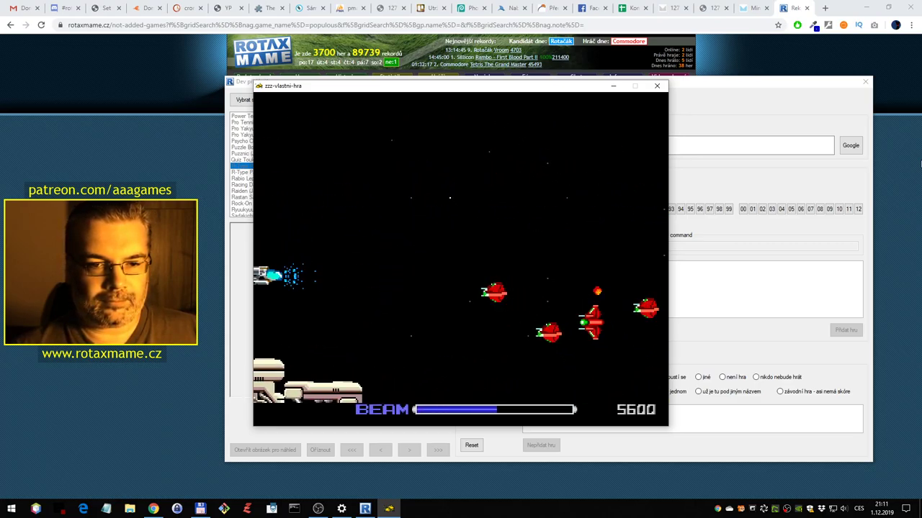
Shoot the lower group of red fighters while moving the ship forward from the rear edge
key(Up)
key(ctrl)
key(ctrl)
key(ctrl)
key(Right)
key(Down)
key(Right)
key(ctrl)
key(ctrl)
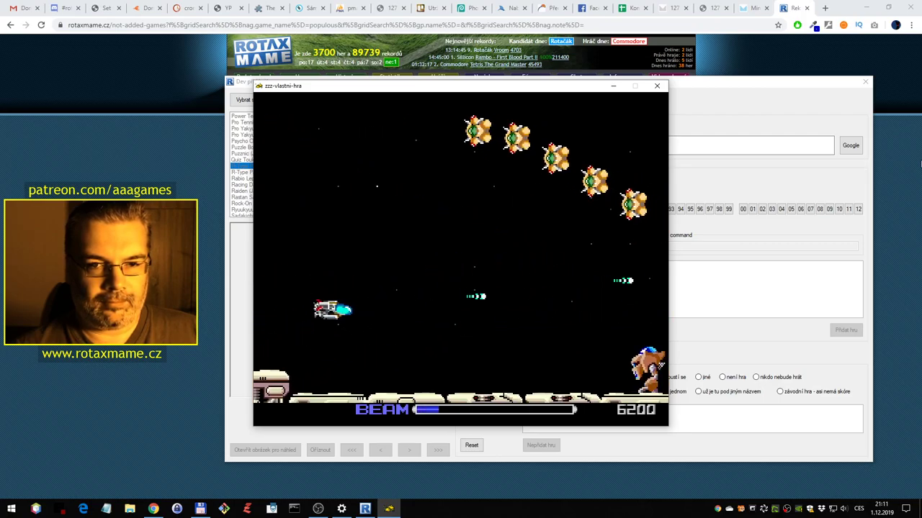
Fly forward past the golden fliers and the walking enemy, firing continuously at the approaching wave
key(ctrl)
key(Up)
key(ctrl)
key(Up)
key(Right)
key(ctrl)
key(ctrl)
key(ctrl)
key(ctrl)
key(Left)
key(Up)
key(Right)
key(Right)
key(Down)
key(ctrl)
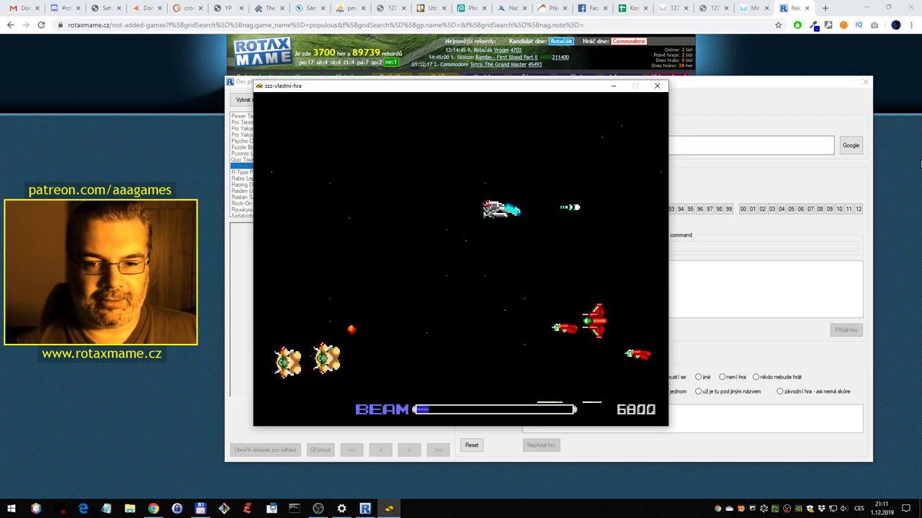
Dodge the incoming red fighters and the golden fliers while firing repeatedly at the approaching group
key(Left)
key(Up)
key(Down)
key(Down)
key(Left)
key(Up)
key(ctrl)
key(ctrl)
key(ctrl)
key(Right)
key(Right)
key(Down)
key(ctrl)
key(ctrl)
key(ctrl)
key(ctrl)
key(ctrl)
key(ctrl)
Pull the ship back toward the rear edge and keep shooting at the remaining red fighters ahead
key(Left)
key(Up)
key(Right)
key(Down)
key(Left)
key(Down)
key(ctrl)
key(ctrl)
key(ctrl)
key(ctrl)
key(ctrl)
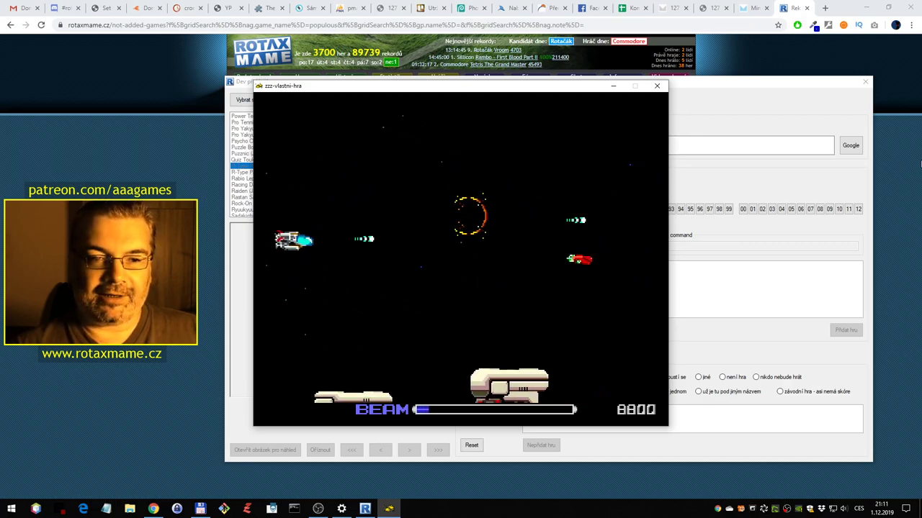
Advance the ship to mid-field above the ground structures, firing at the red fighters ahead
key(Right)
key(Up)
key(Left)
key(Down)
key(Left)
key(ctrl)
key(Right)
key(Up)
key(Down)
key(Up)
key(Left)
key(ctrl)
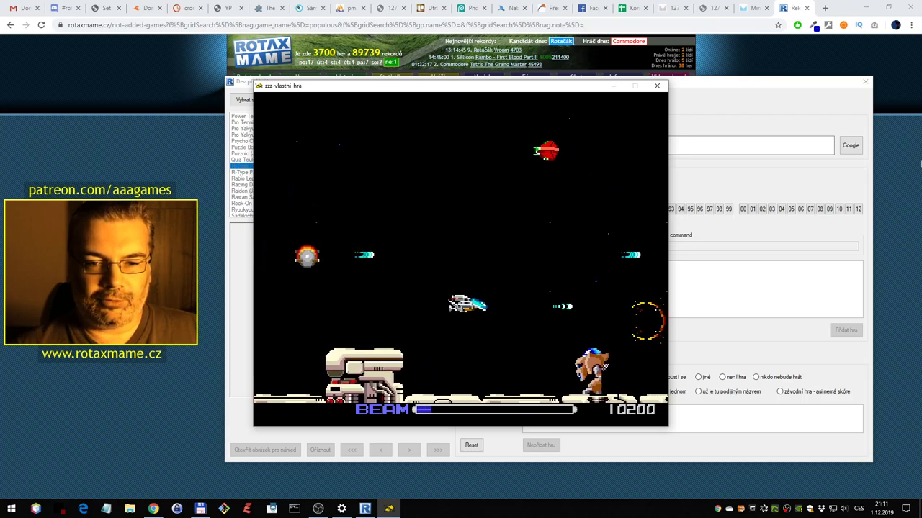
Weave up and down over the walking enemy while firing at the enemies flying in
key(Up)
key(Right)
key(Right)
key(Up)
key(Left)
key(ctrl)
key(Down)
key(Right)
key(ctrl)
key(Down)
key(Left)
key(ctrl)
key(Up)
key(Right)
key(ctrl)
key(Left)
key(ctrl)
Retreat behind the Force orb, keep firing and charge the beam against the walking enemies and golden fliers
key(Up)
key(Left)
key(Up)
key(ctrl)
key(Down)
key(ctrl)
key(ctrl)
key(Up)
key(Down)
key(ctrl)
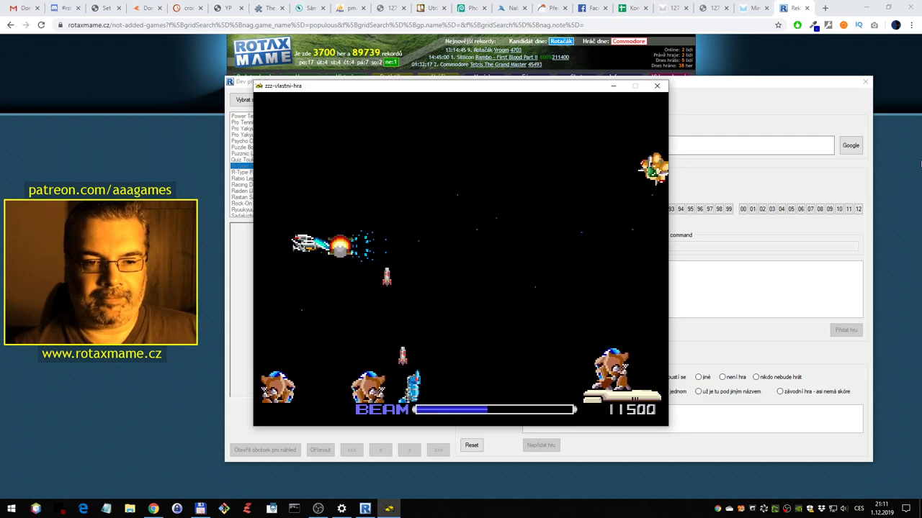
key(Down)
key(Right)
key(Left)
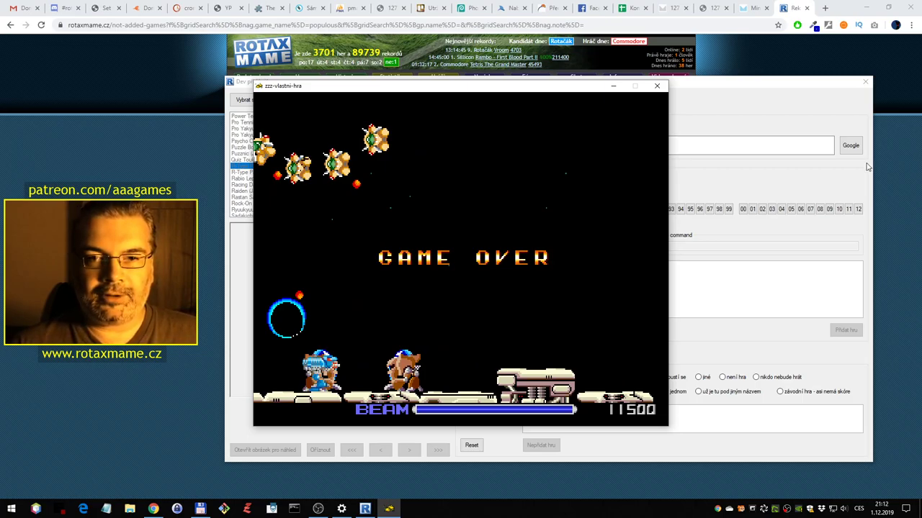
Close the R-Type Part-1 game and switch to the browser's list of not-added games
click(657, 86)
drag(573, 145, 525, 146)
click(740, 58)
drag(364, 127, 321, 142)
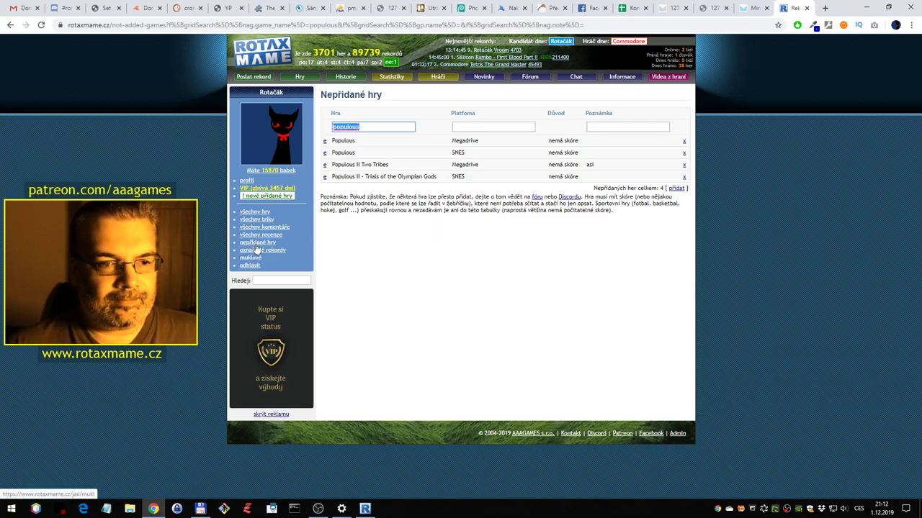
Search the site's games for "type" and filter the list to the pc engine platform
click(264, 281)
text(ty)
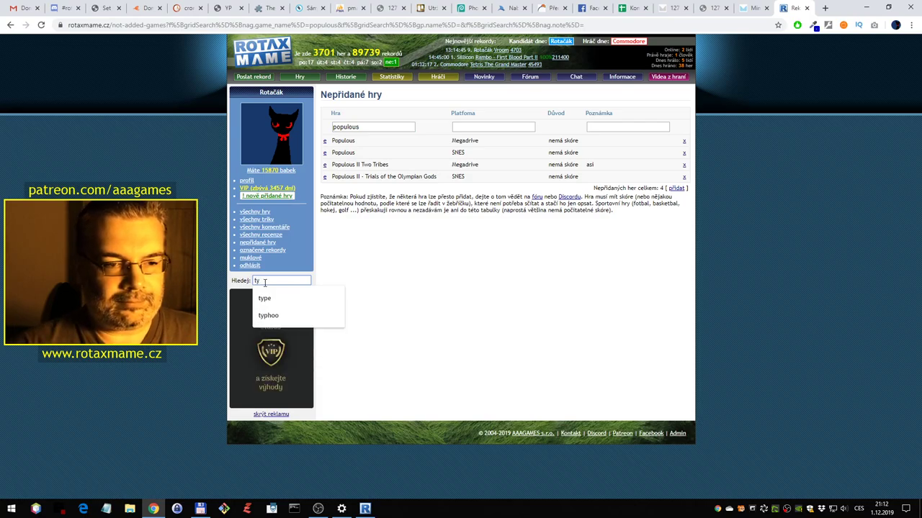
text(pe)
key(Return)
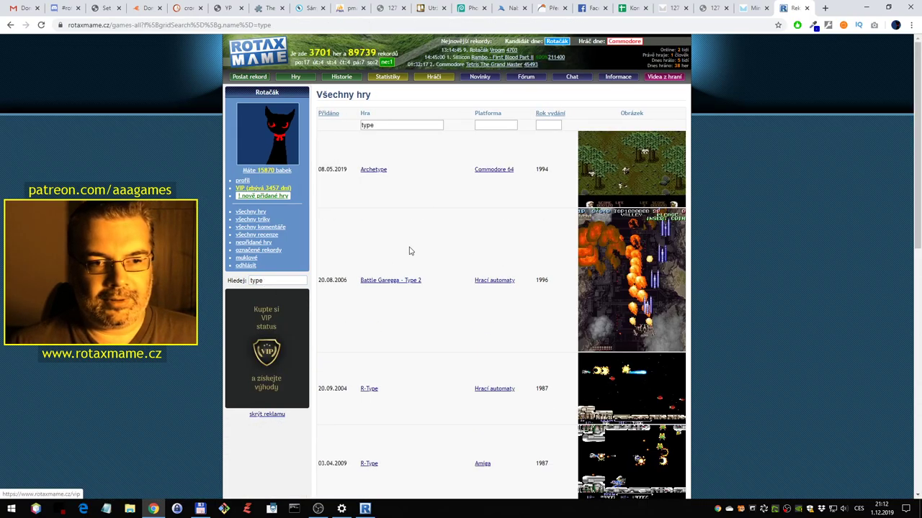
click(508, 127)
click(498, 160)
key(Return)
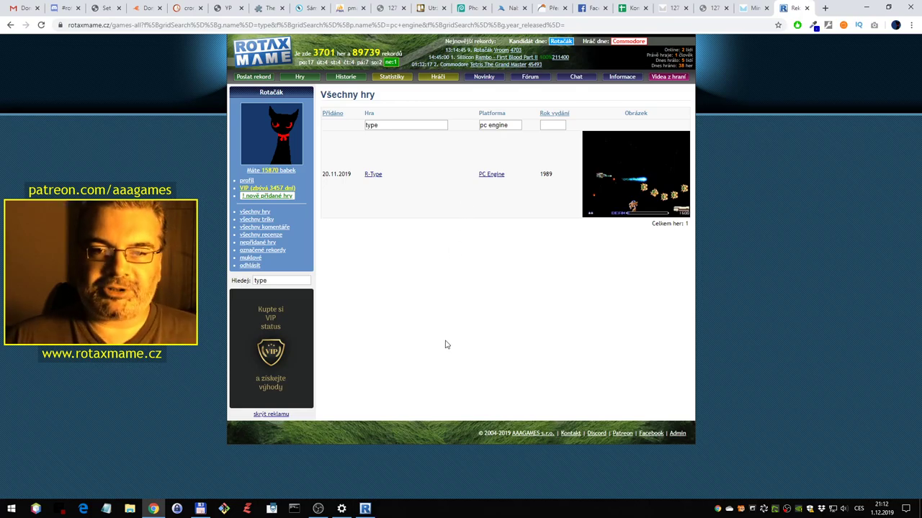
Reset the game entry form, play-test R-Type Part-2 until game over and close it
click(365, 509)
click(468, 442)
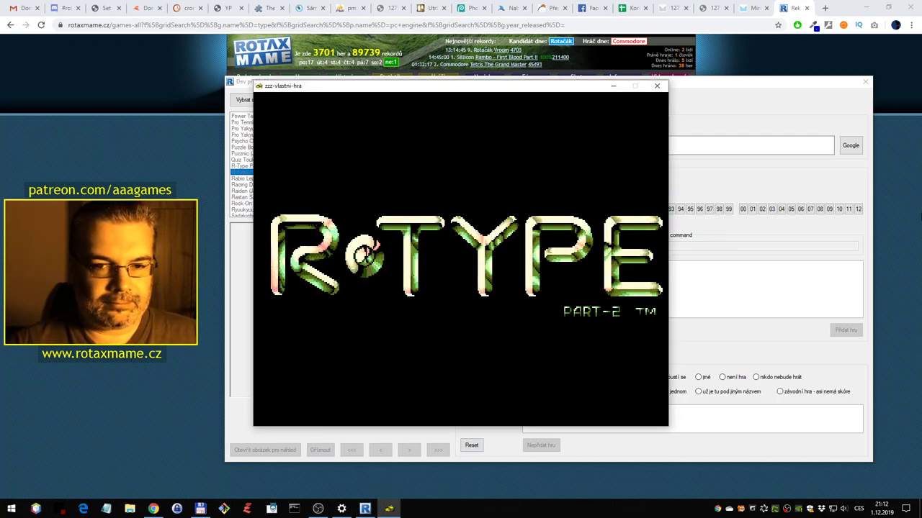
key(Return)
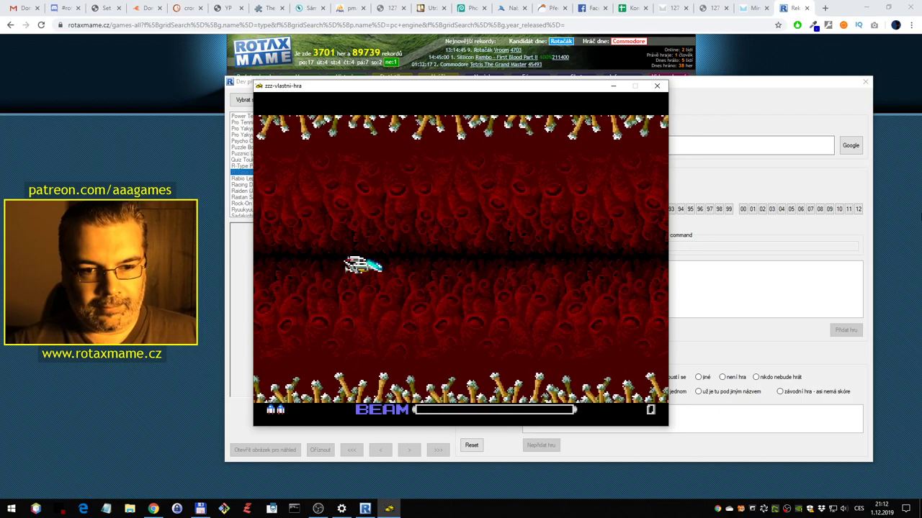
key(Up)
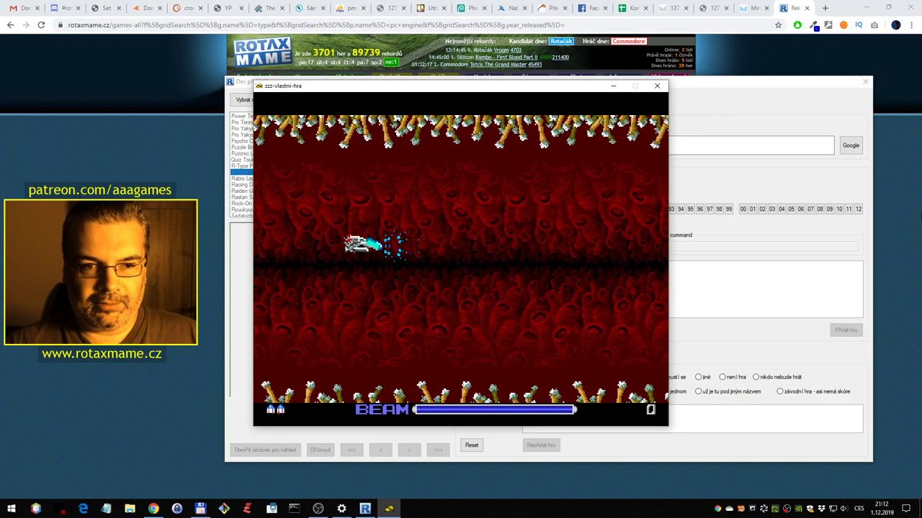
key(Down)
key(Up)
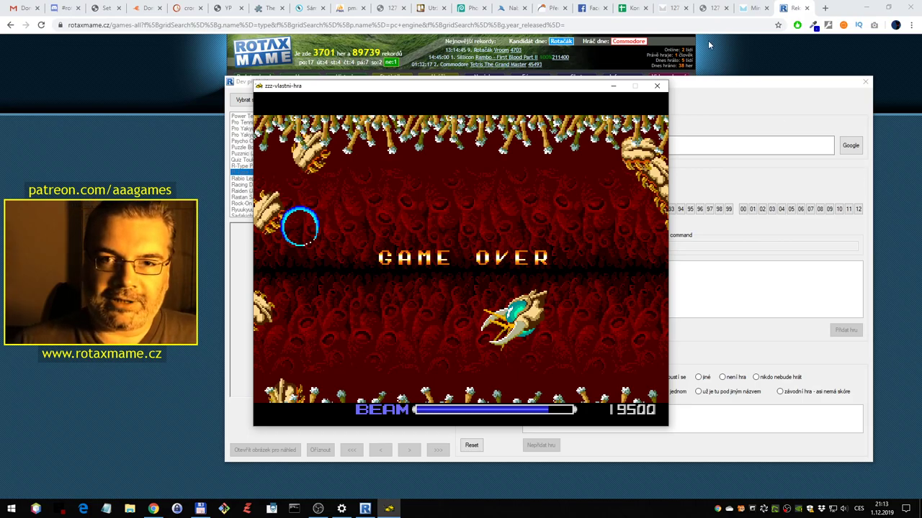
click(656, 86)
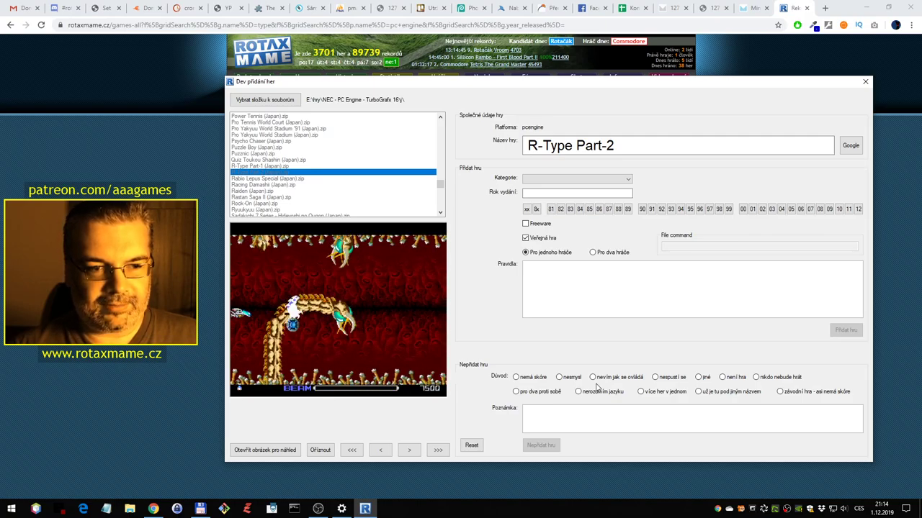
Crop the R-Type Part-2 preview screenshot and set the game's category to Letadla
click(325, 450)
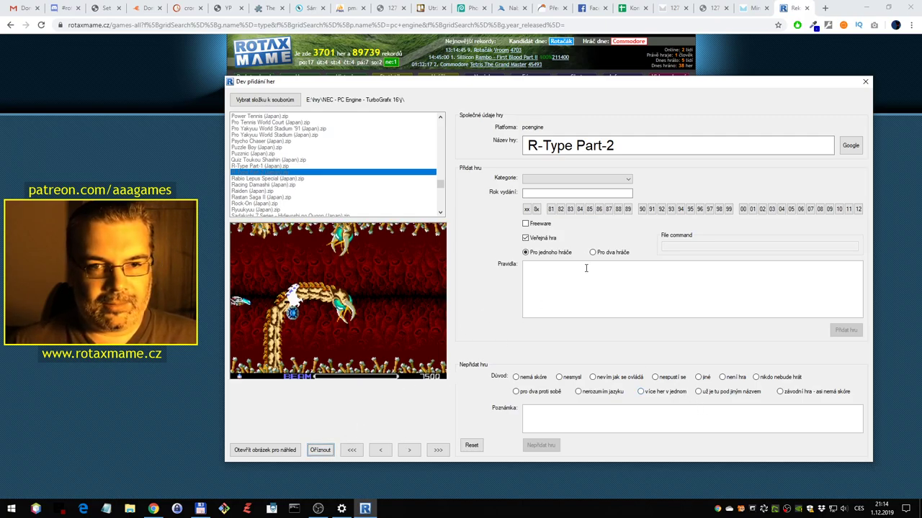
click(578, 180)
click(576, 232)
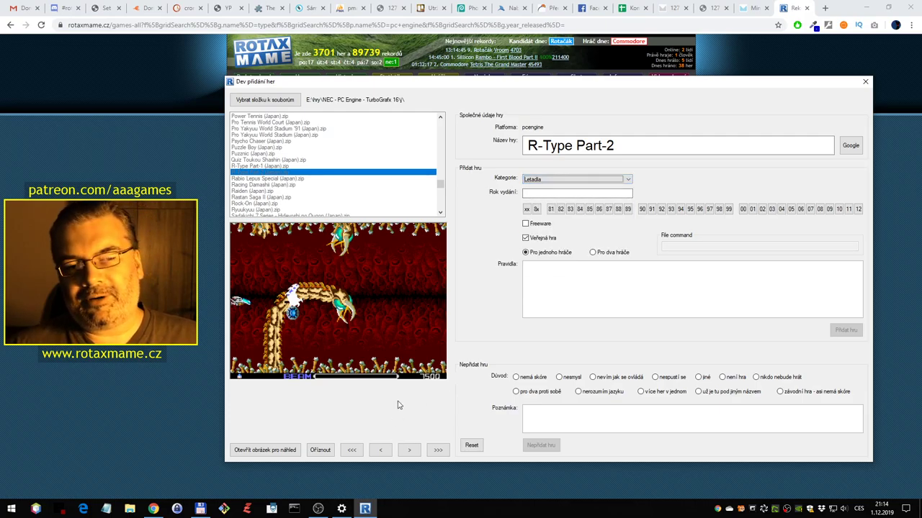
click(352, 450)
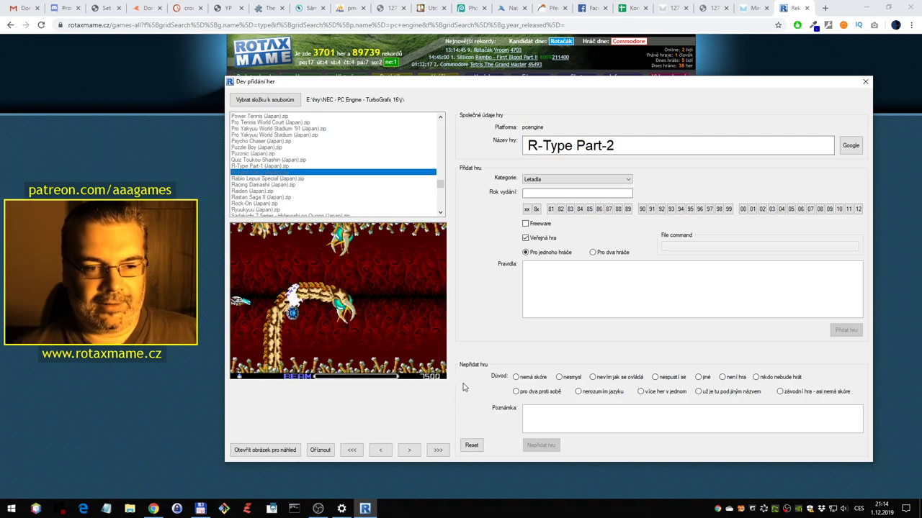
Look up "wiki pcengine R-Type Part-2" on Google and examine StrategyWiki's R-Type versions page for the PC Engine release
click(850, 147)
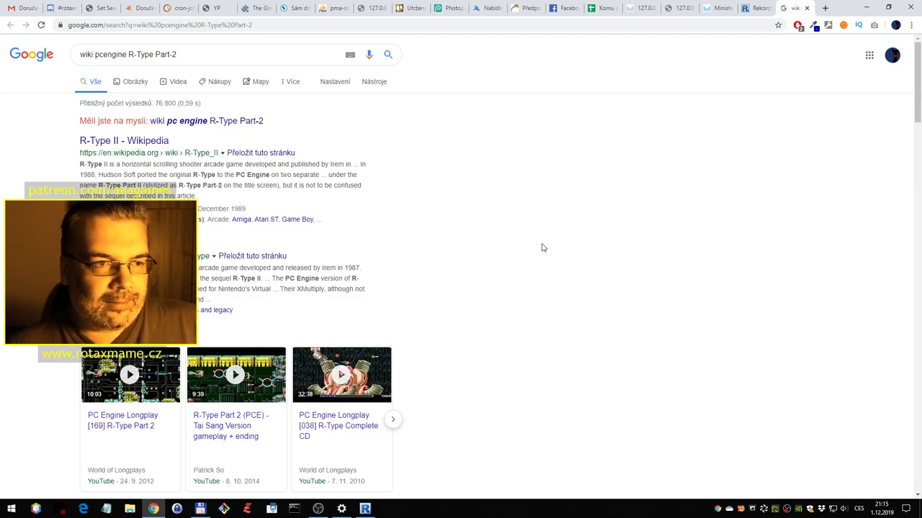
scroll(587, 274, down, 5)
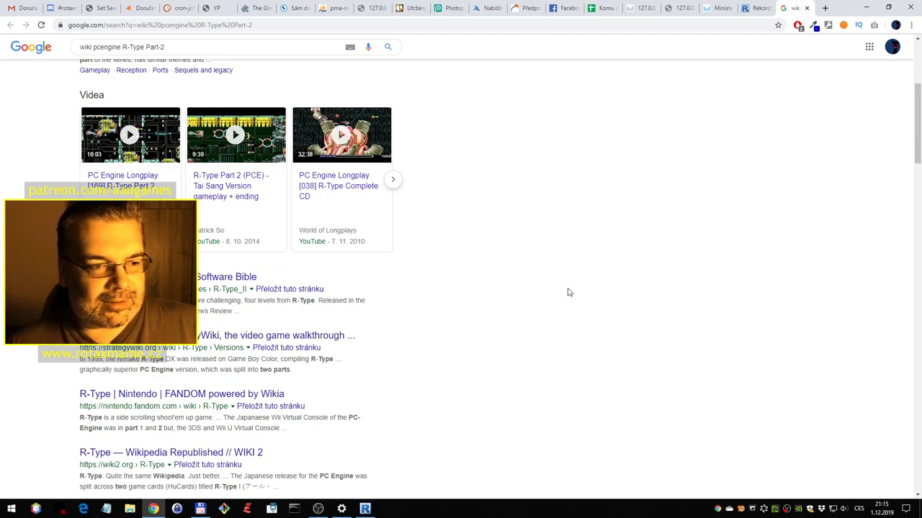
scroll(510, 308, down, 1)
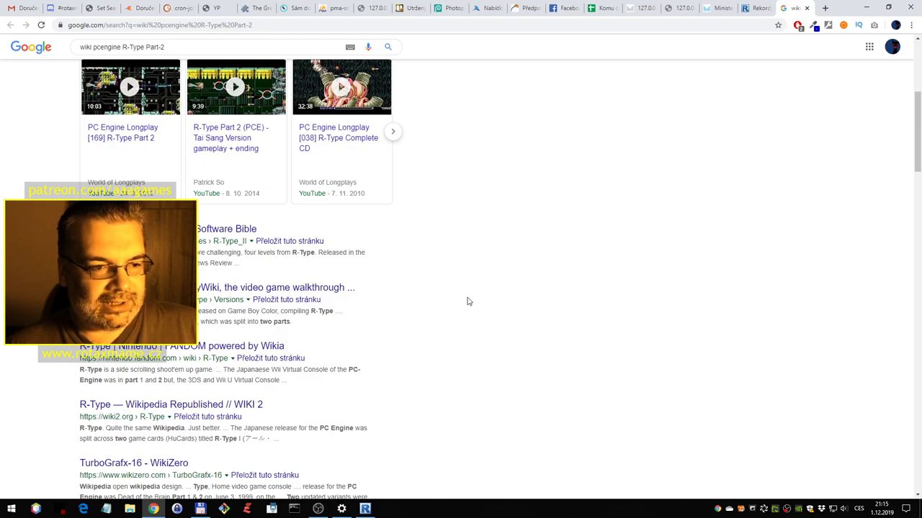
click(275, 322)
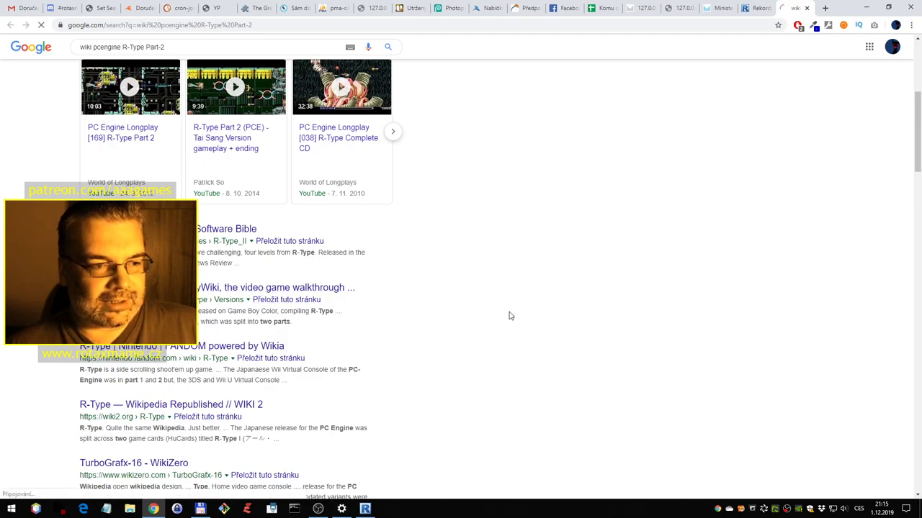
scroll(416, 263, down, 4)
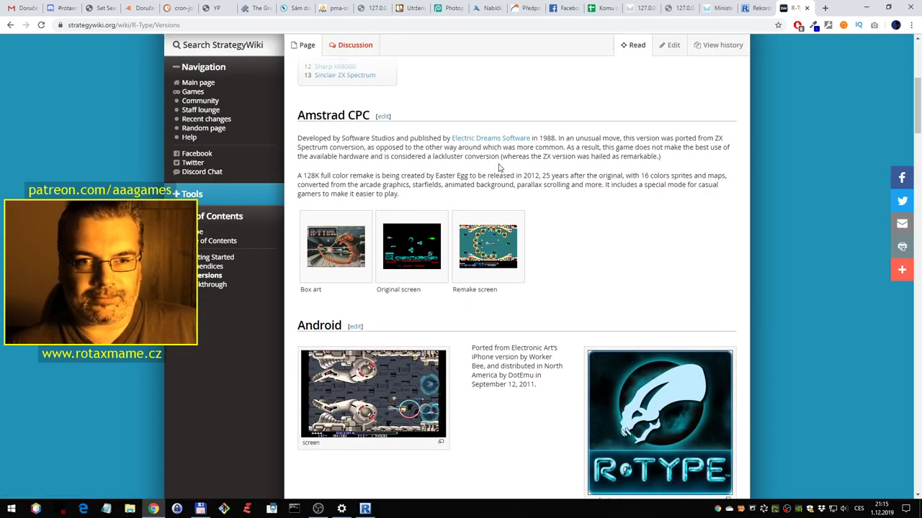
scroll(513, 291, down, 9)
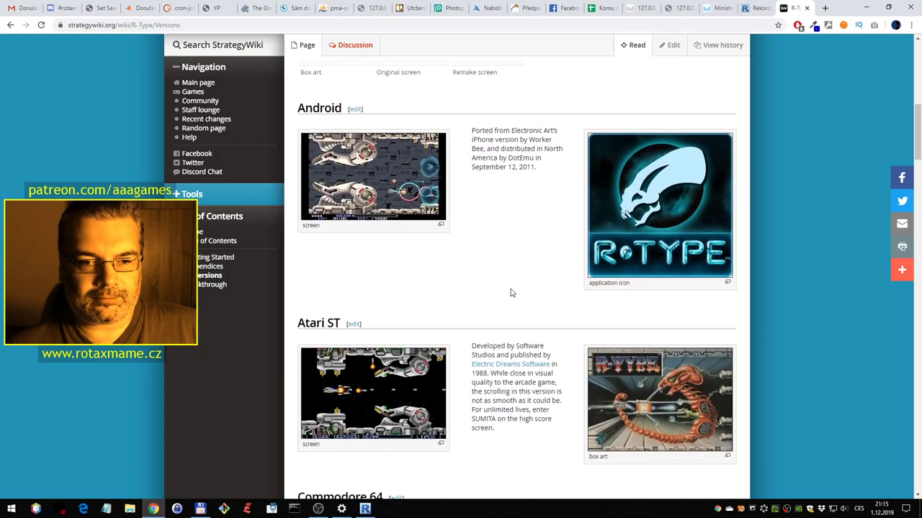
Look through the R-Type versions page for the release year of the PC Engine/TurboGrafx-16 conversion
scroll(512, 284, up, 5)
scroll(514, 277, down, 15)
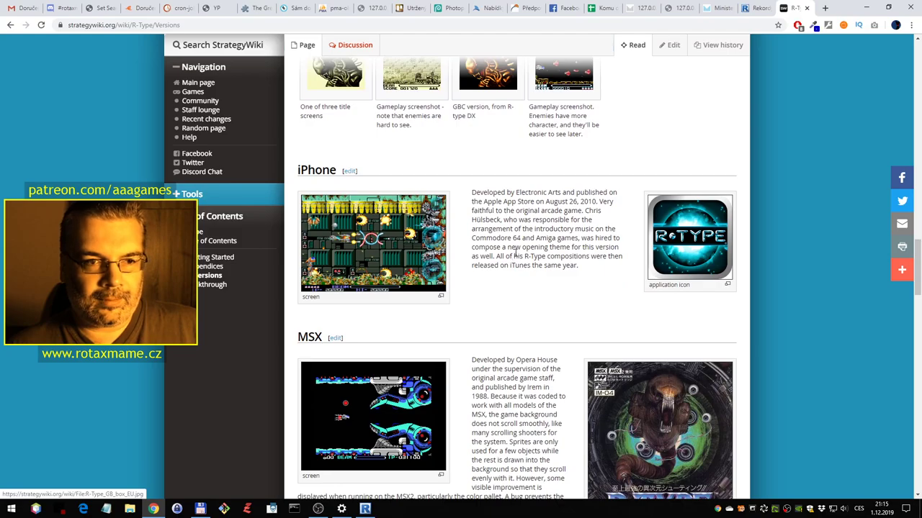
scroll(514, 252, down, 6)
scroll(515, 251, up, 7)
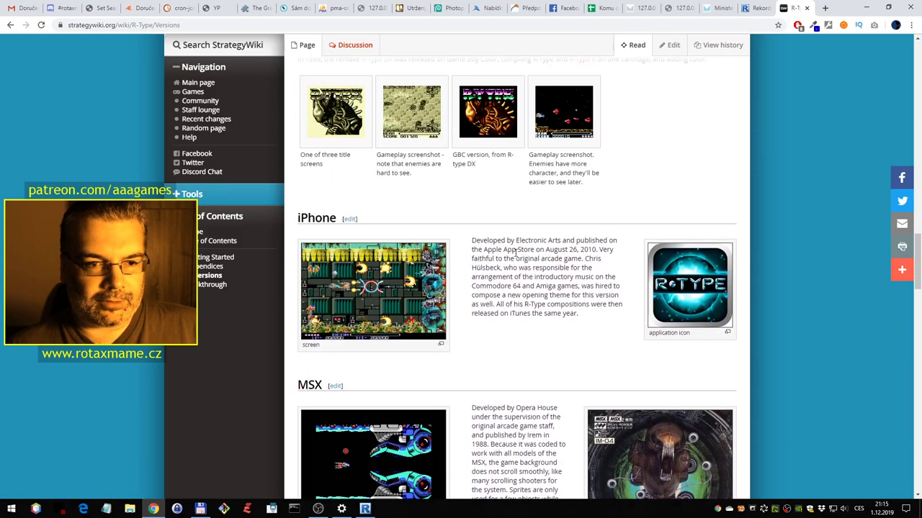
scroll(514, 251, down, 3)
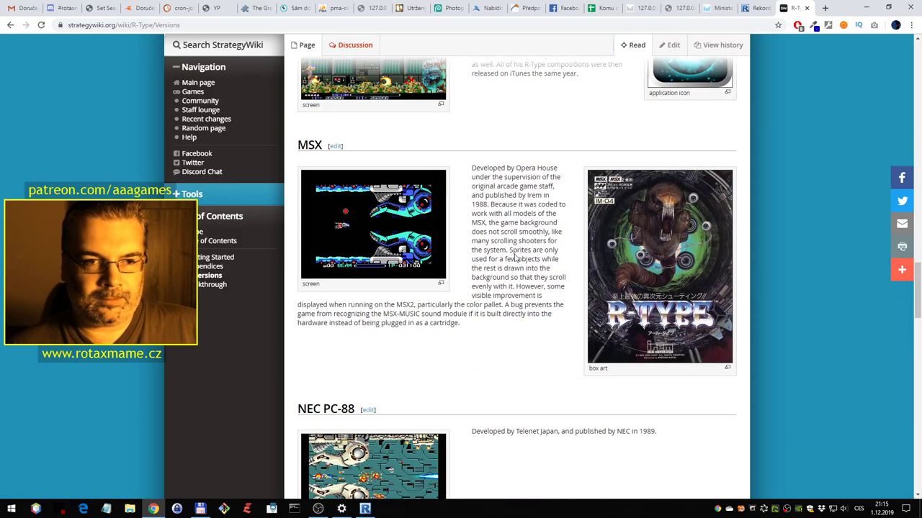
scroll(514, 254, down, 4)
scroll(515, 261, up, 2)
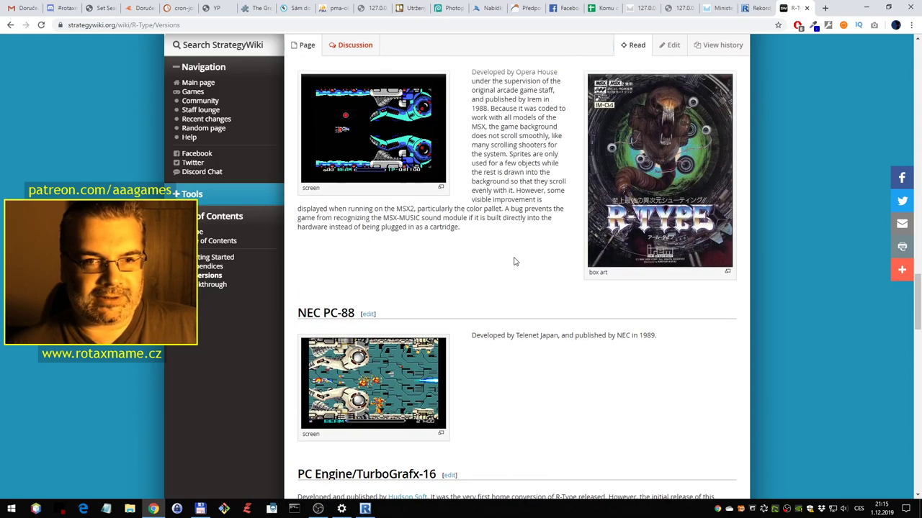
scroll(514, 261, down, 8)
scroll(514, 261, up, 4)
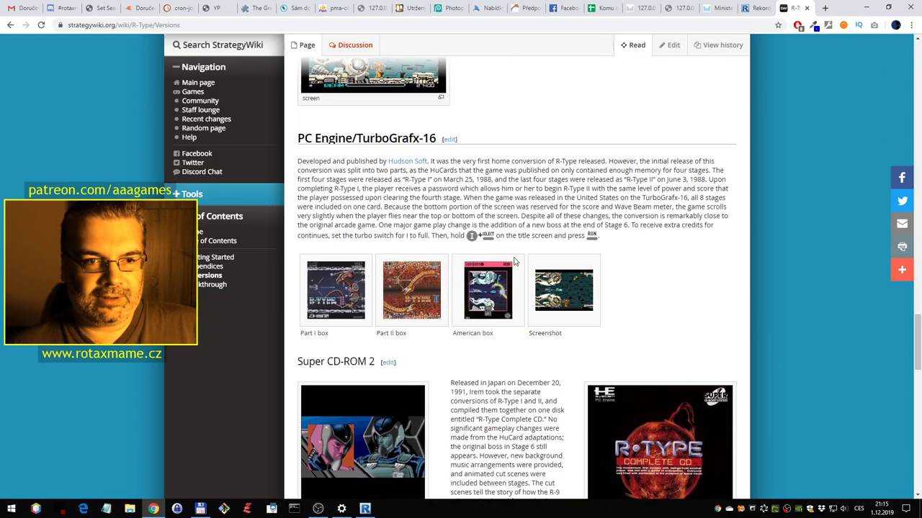
scroll(514, 261, up, 2)
scroll(456, 308, down, 2)
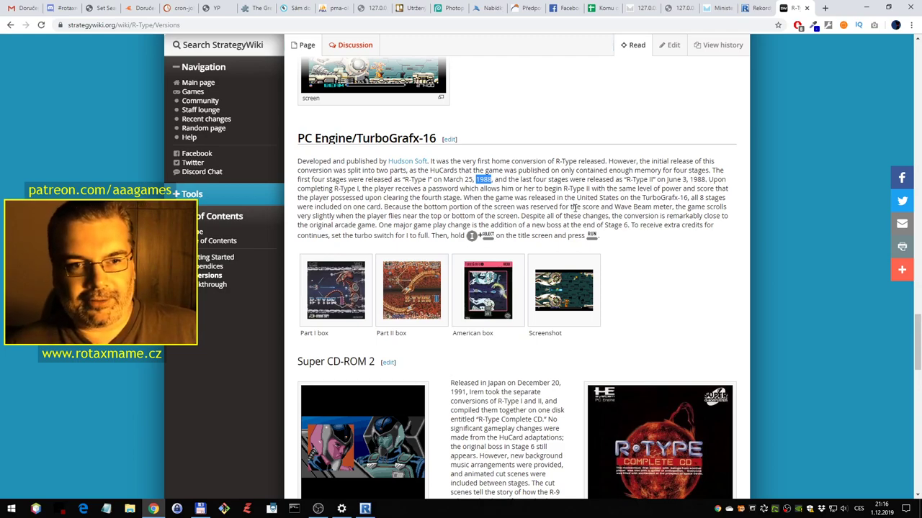
Close the wiki page, switch to the Dev přidání her form, and add R-Type Part-2 with release year 1988
click(807, 8)
click(365, 509)
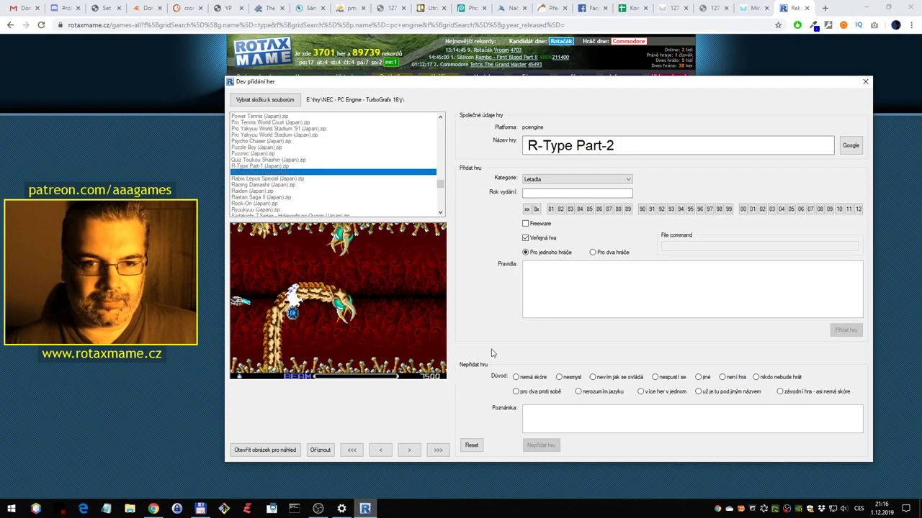
click(627, 209)
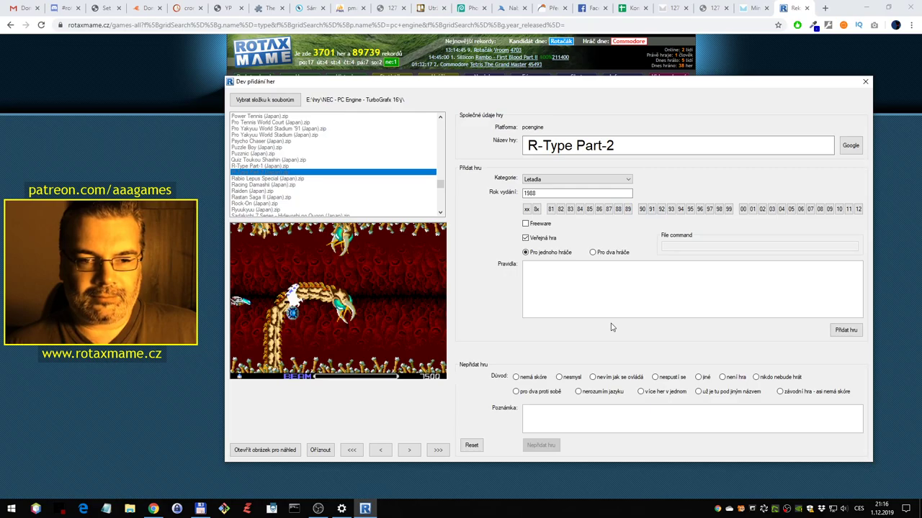
click(848, 330)
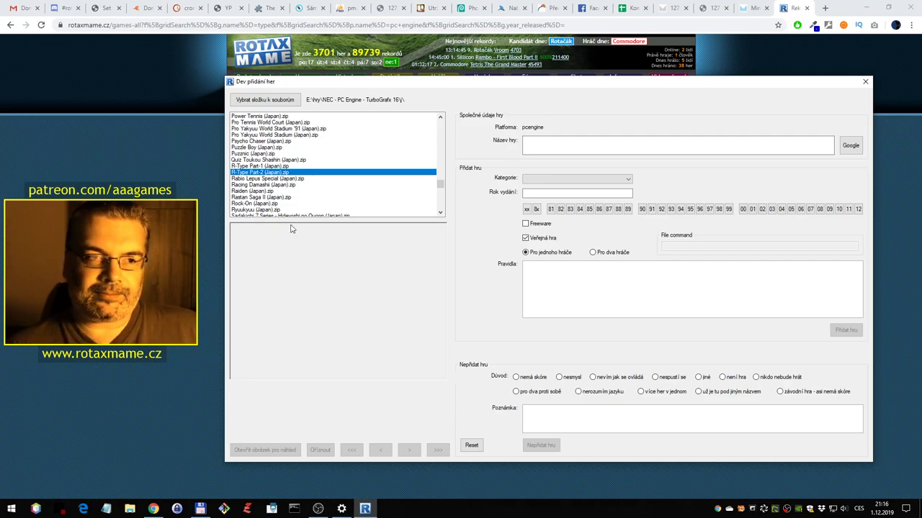
Launch Rabio Lepus Special (Japan).zip from the file list and start a game from its title screen
click(305, 180)
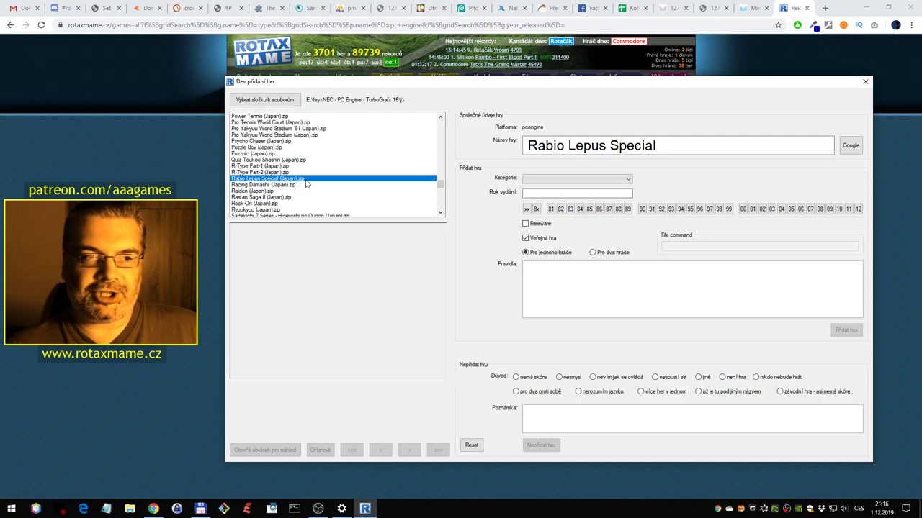
click(306, 185)
double_click(304, 179)
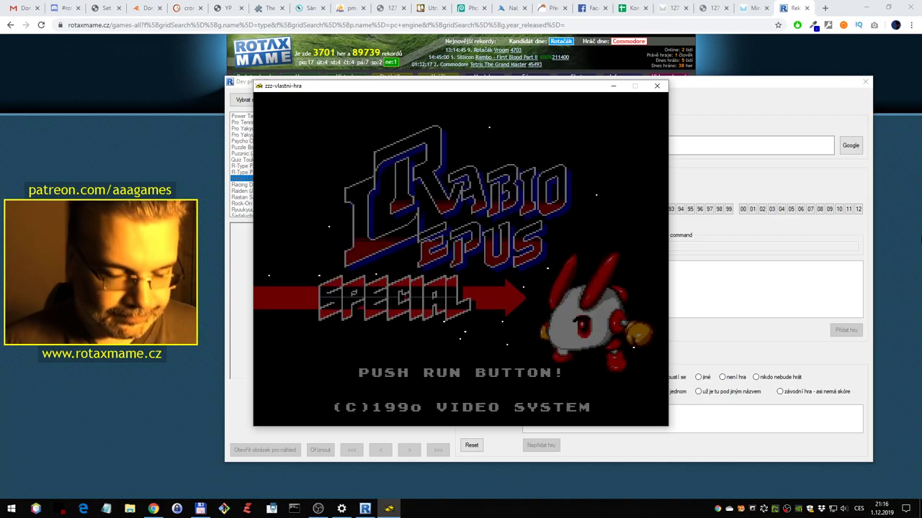
key(Return)
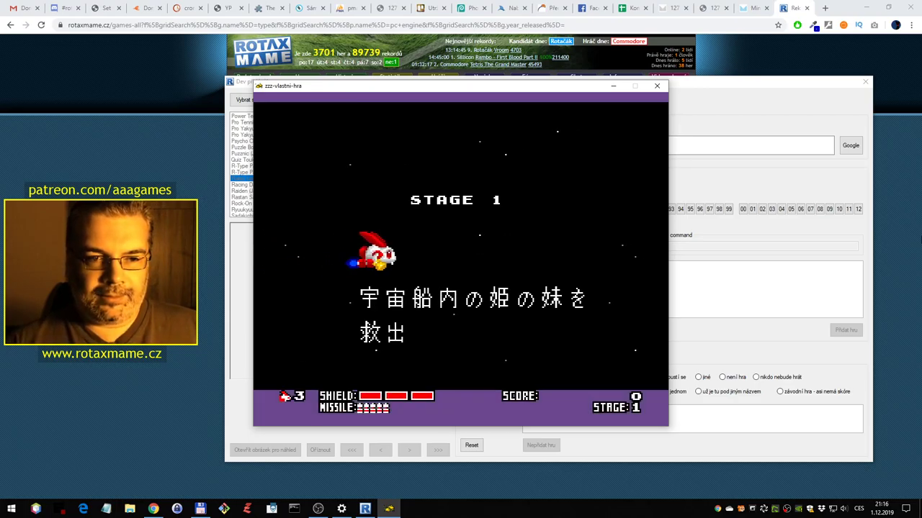
Play the opening of stage 1 in Rabio Lepus Special, steering the rabbit and shooting the approaching enemies
key(KP_2)
key(a)
key(KP_3)
key(KP_3)
key(KP_3)
key(w)
key(KP_3)
key(KP_3)
key(KP_3)
key(KP_3)
key(KP_3)
key(KP_3)
key(d)
key(s)
key(a)
key(KP_3)
key(KP_3)
key(KP_3)
key(KP_3)
key(KP_3)
key(d)
key(d)
key(KP_3)
key(KP_3)
key(KP_3)
key(KP_3)
key(KP_3)
key(a)
key(d)
key(w)
key(w)
key(d)
key(KP_3)
key(KP_3)
key(KP_3)
key(KP_3)
key(a)
key(s)
key(d)
key(s)
key(KP_3)
key(KP_3)
key(KP_3)
key(KP_3)
key(w)
key(a)
key(s)
key(w)
key(d)
key(KP_3)
key(KP_3)
key(KP_3)
key(KP_3)
key(s)
key(s)
key(KP_3)
key(KP_3)
key(KP_3)
key(KP_3)
key(w)
key(d)
key(a)
key(s)
key(d)
key(s)
key(KP_3)
key(KP_3)
key(KP_3)
key(KP_3)
key(a)
key(a)
key(w)
key(KP_3)
key(KP_3)
key(KP_3)
key(KP_3)
key(KP_2)
key(d)
key(s)
key(w)
key(d)
key(KP_3)
key(KP_3)
key(KP_3)
key(KP_3)
key(s)
key(a)
key(Right)
key(ctrl)
key(Up)
key(Right)
key(ctrl)
key(Left)
key(Down)
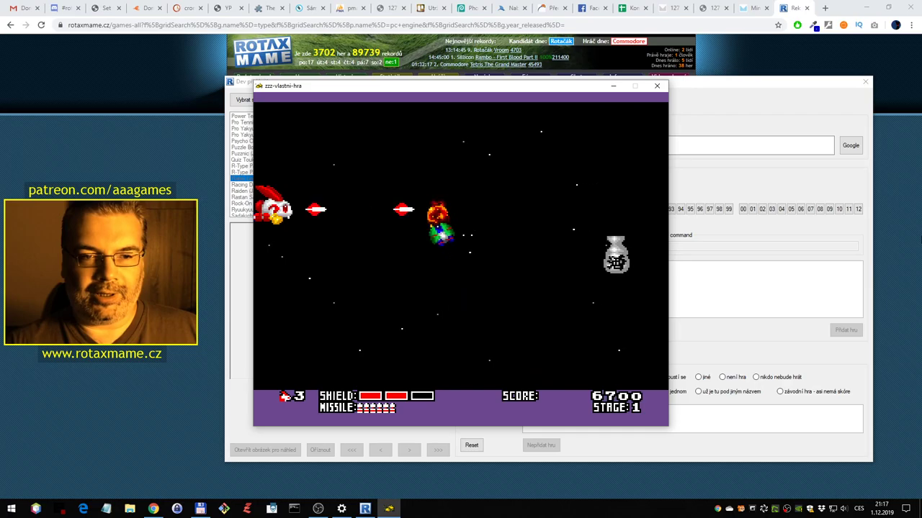
key(Right)
key(ctrl)
key(Down)
key(Right)
key(Left)
key(ctrl)
key(Down)
key(Right)
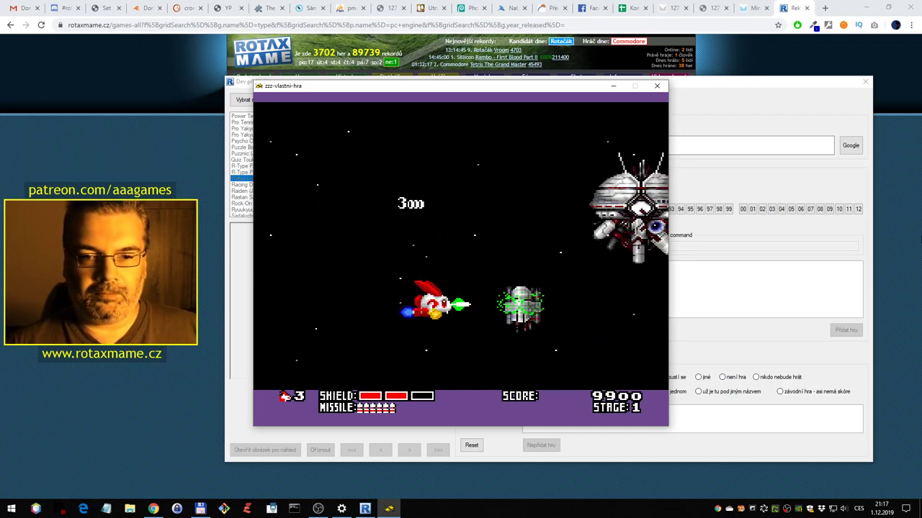
Fight the large stage 1 enemy ship in Rabio Lepus Special, dodging its missiles while shooting and steering the rabbit around the screen
key(Left)
key(ctrl)
key(Down)
key(Left)
key(Up)
key(Up)
key(ctrl)
key(Left)
key(alt)
key(Down)
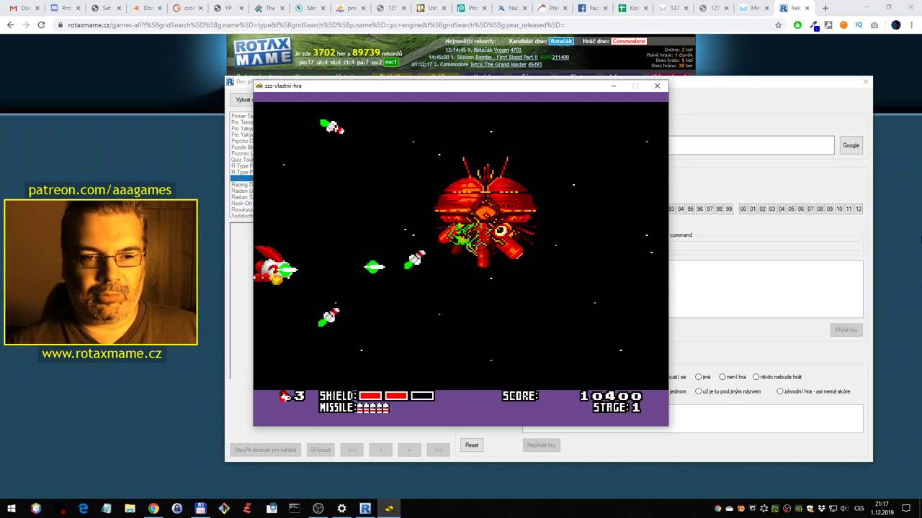
key(Up)
key(ctrl)
key(ctrl)
key(Down)
key(Right)
key(ctrl)
key(Up)
key(Right)
key(Up)
key(ctrl)
key(Left)
key(Down)
key(Down)
key(ctrl)
key(Right)
key(Up)
key(Down)
key(Down)
key(Left)
key(ctrl)
key(Right)
key(Left)
key(Down)
key(Right)
key(Up)
key(Left)
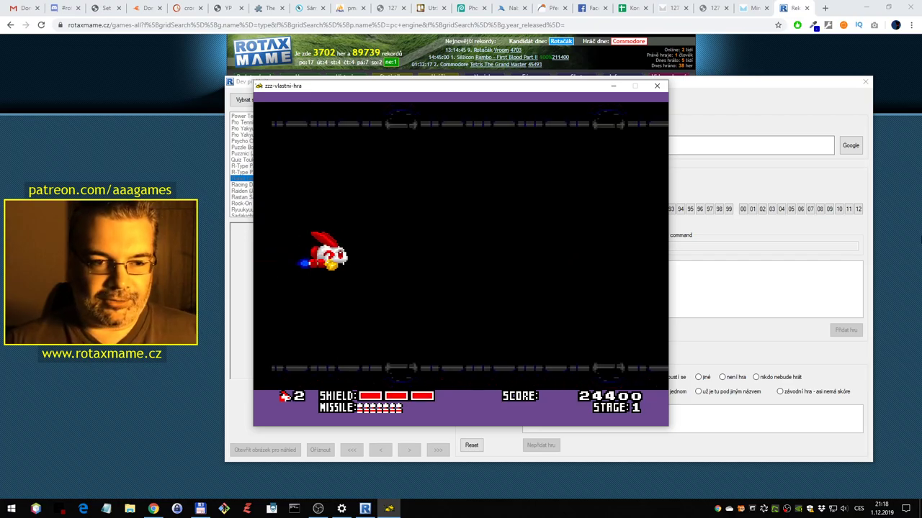
Play through the mechanical corridor of stage 1 in Rabio Lepus Special until all lives are lost, and quit the game
key(ctrl)
key(Right)
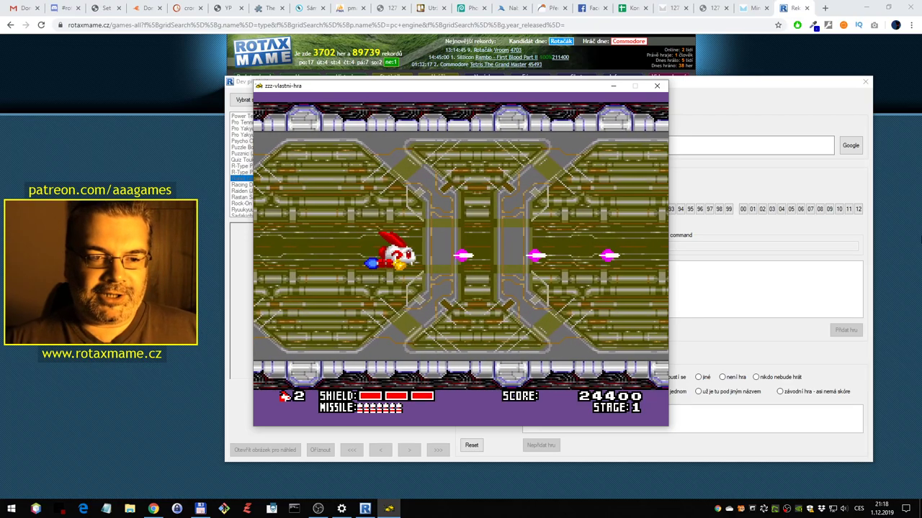
key(Up)
key(Down)
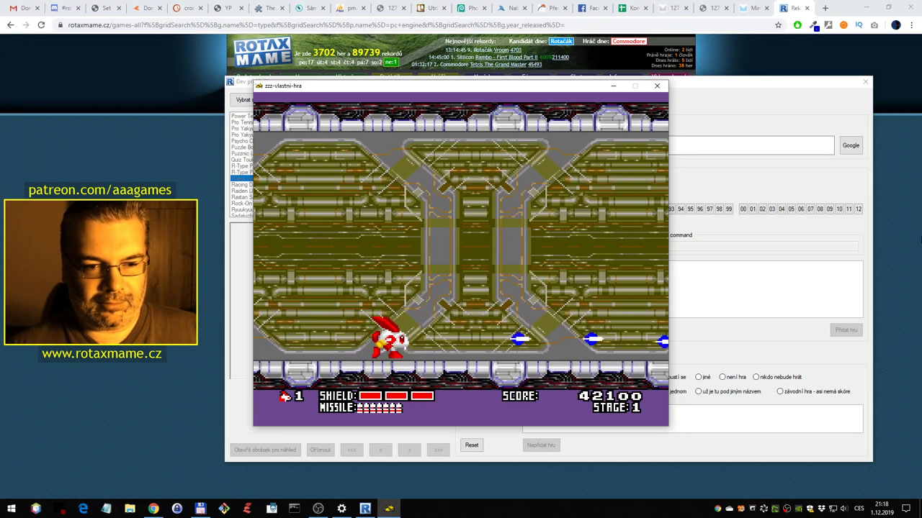
key(Right)
key(Left)
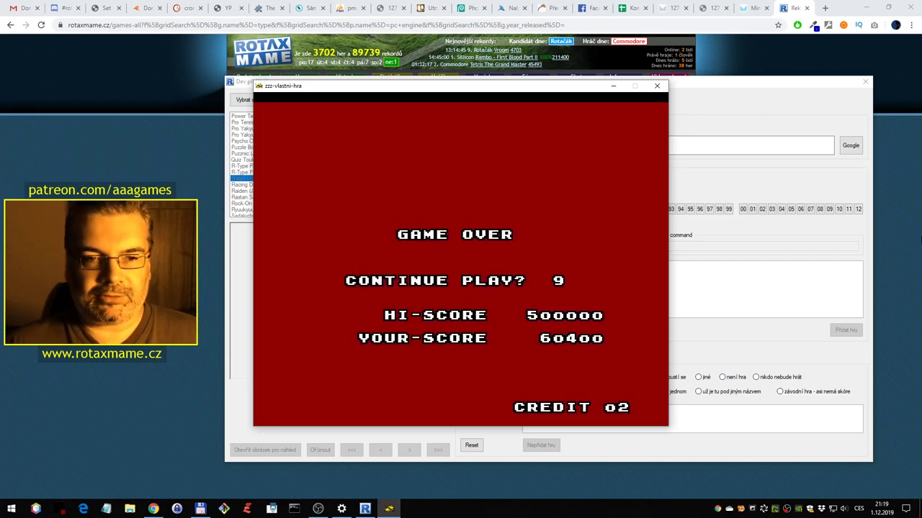
key(Escape)
Search Google for the Rabio Lepus Special wiki entry, look through the results for its release year, and close the search page
click(850, 146)
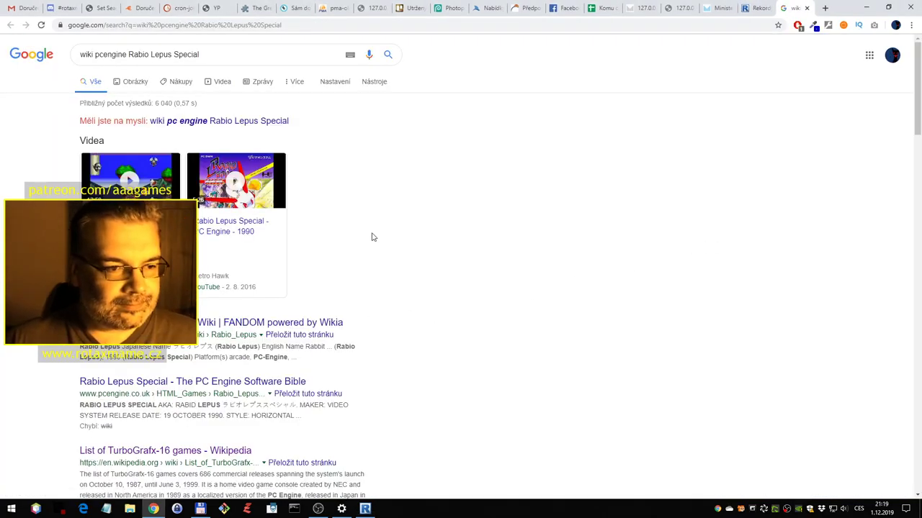
scroll(364, 234, down, 1)
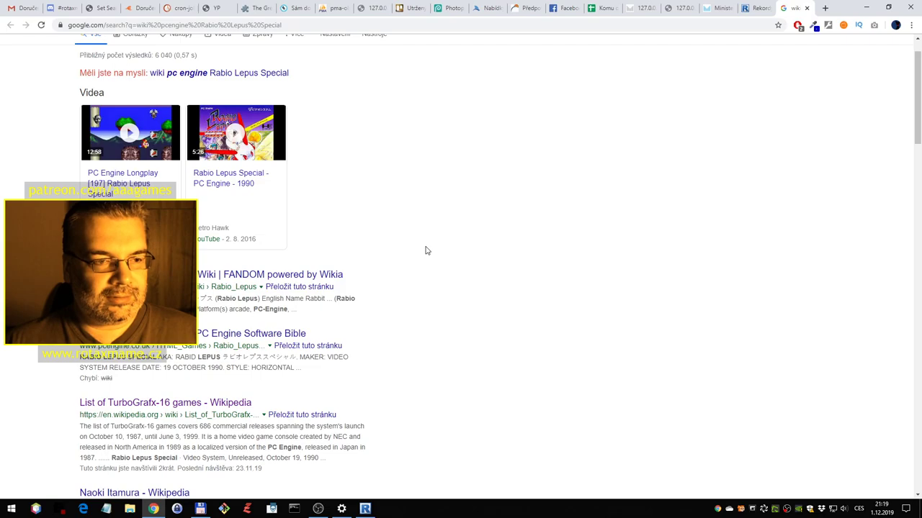
scroll(427, 254, down, 2)
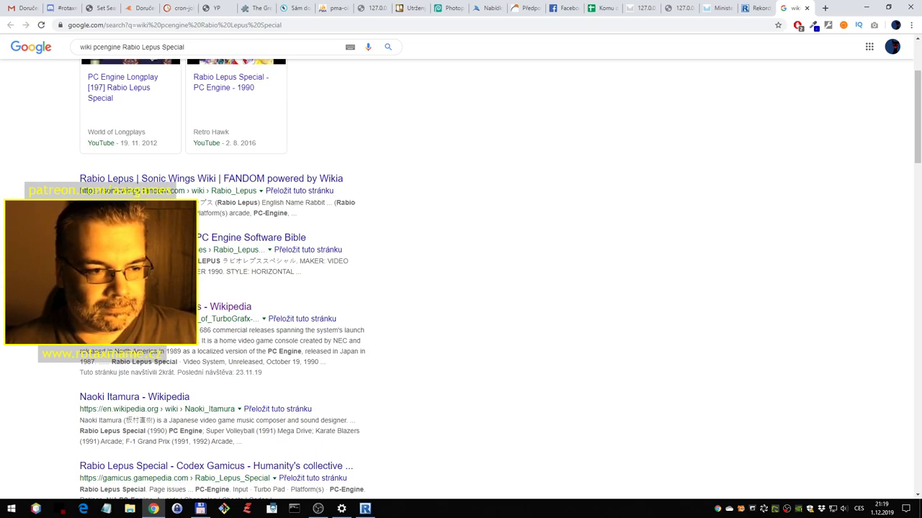
scroll(311, 332, down, 3)
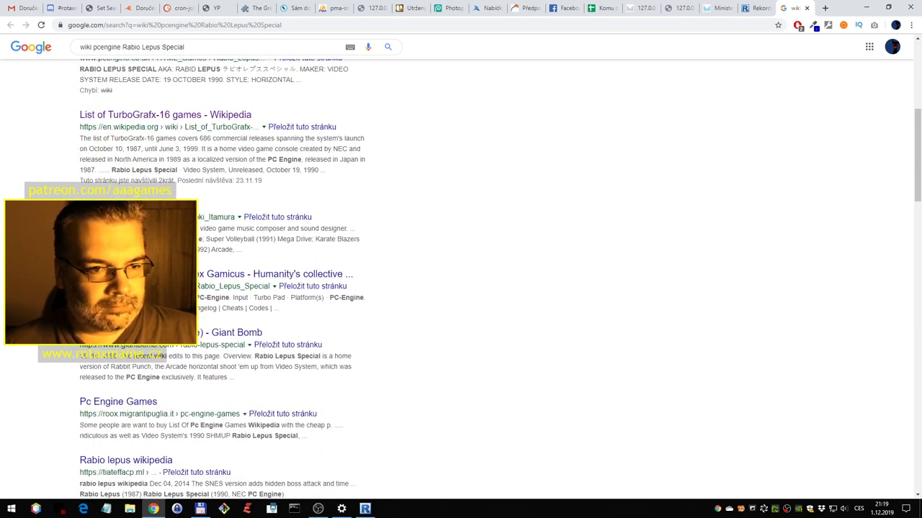
scroll(221, 259, down, 2)
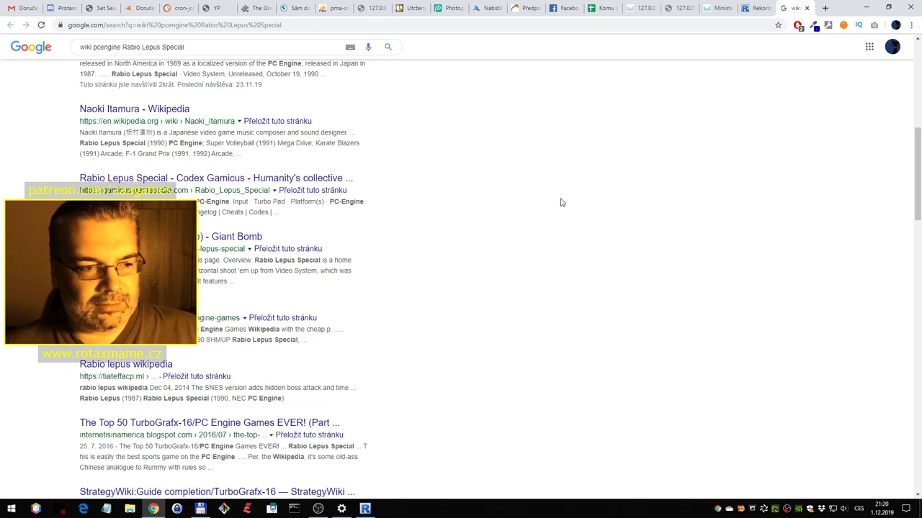
click(807, 7)
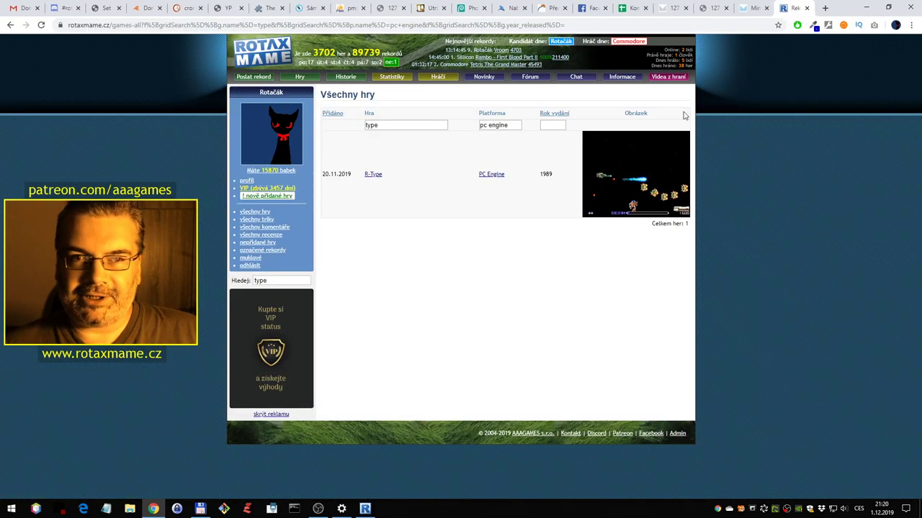
Search the Rotax MAME list of PC Engine games for Rabbit and for lepus to check for an existing entry
key(Return)
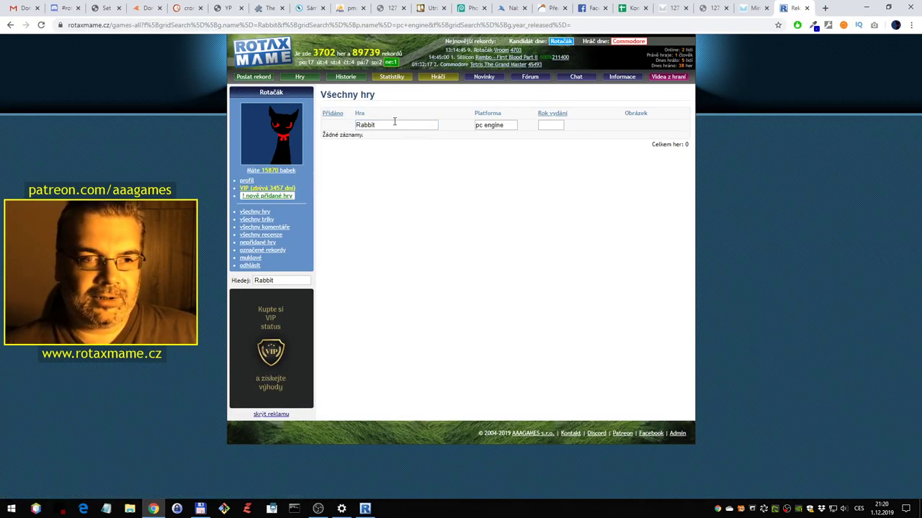
text(lepus)
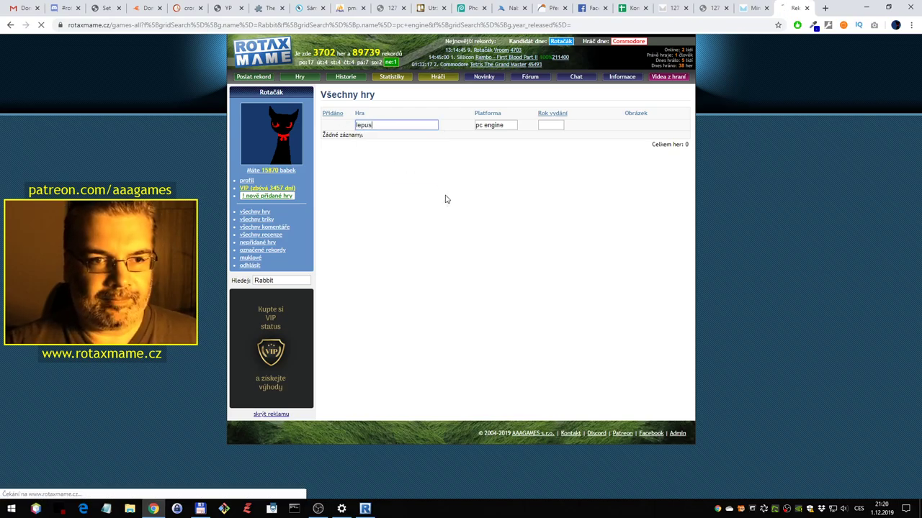
key(Return)
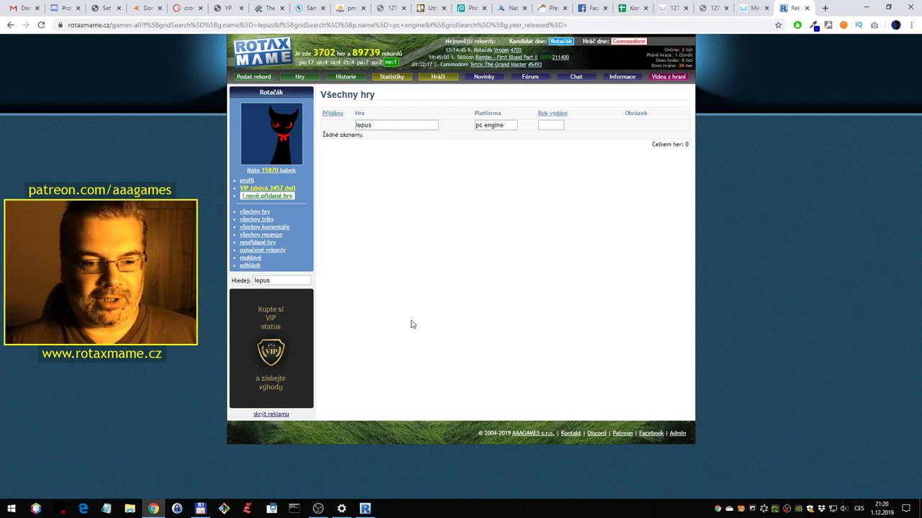
In the Dev přidání her form, add Rabio Lepus Special with category Letadla, release year 1990 and a stage 1 gameplay screenshot
click(373, 512)
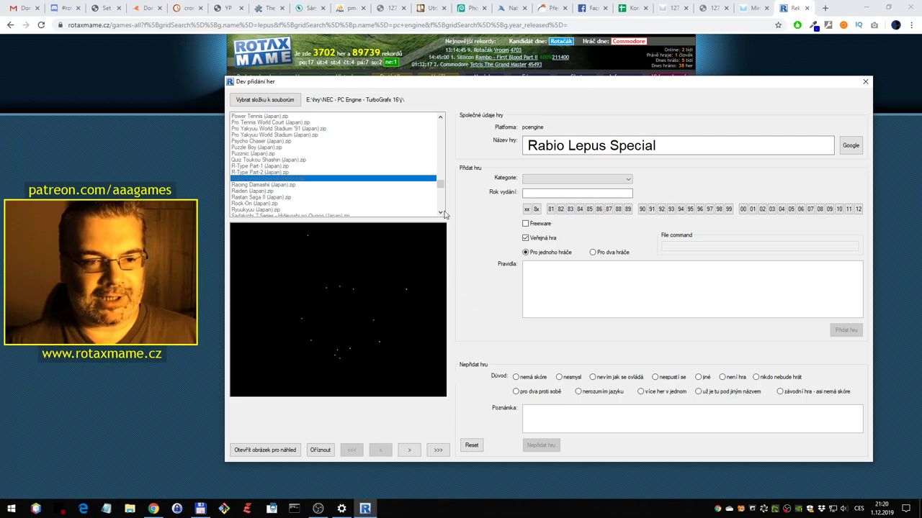
click(410, 452)
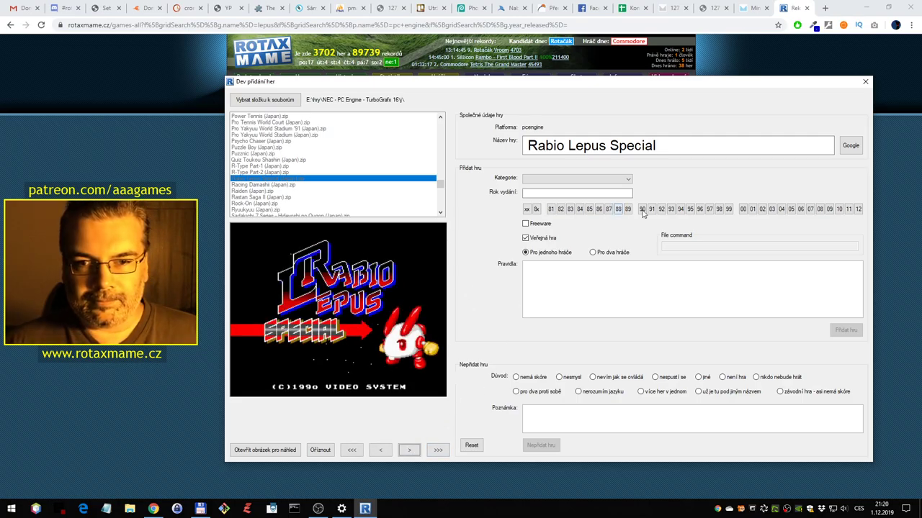
click(530, 180)
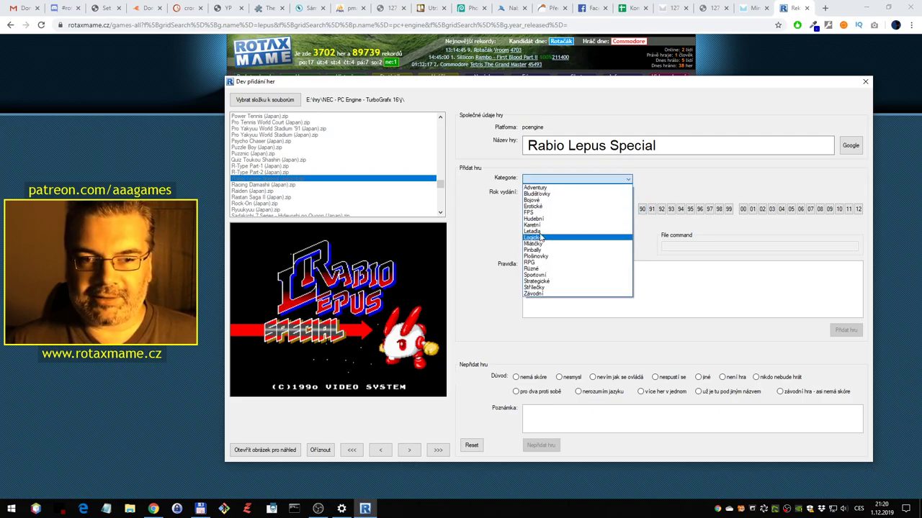
click(538, 231)
click(419, 450)
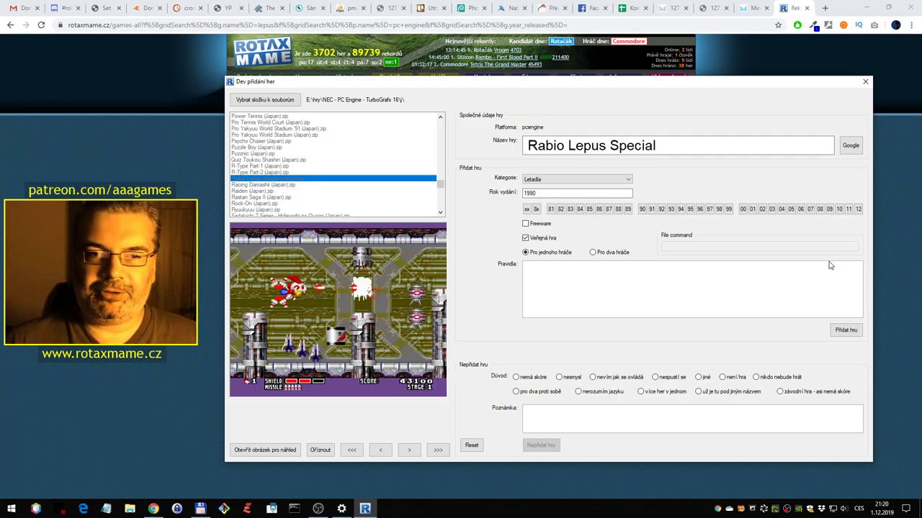
click(846, 330)
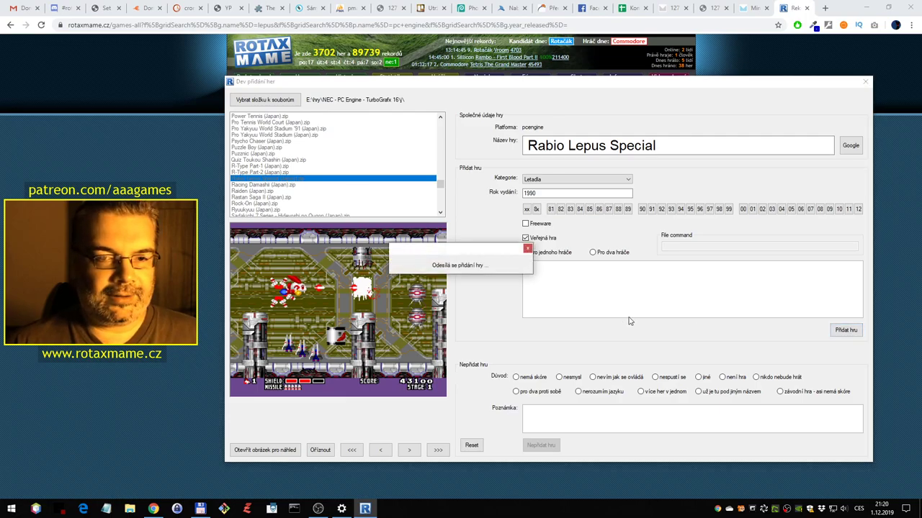
Launch Racing Damashii (Japan).zip and start a one-player GP Japan game with the Irem team
scroll(299, 173, down, 2)
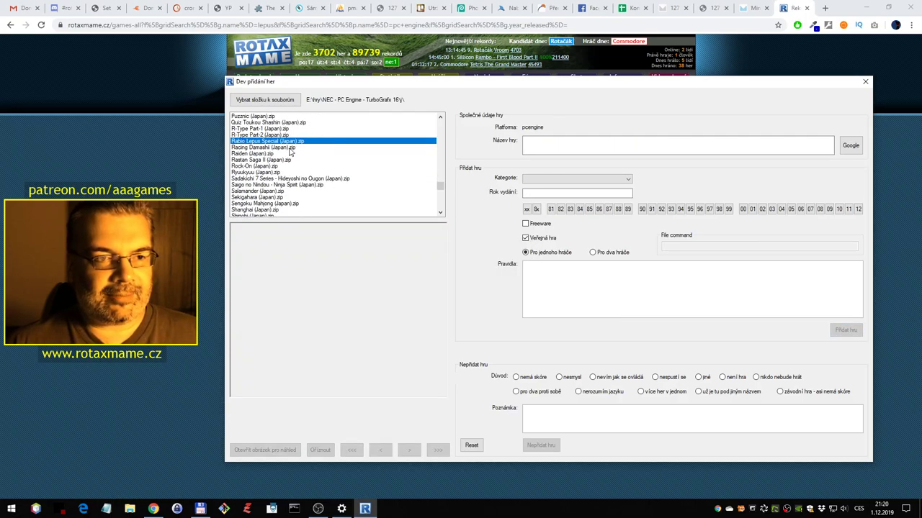
click(291, 149)
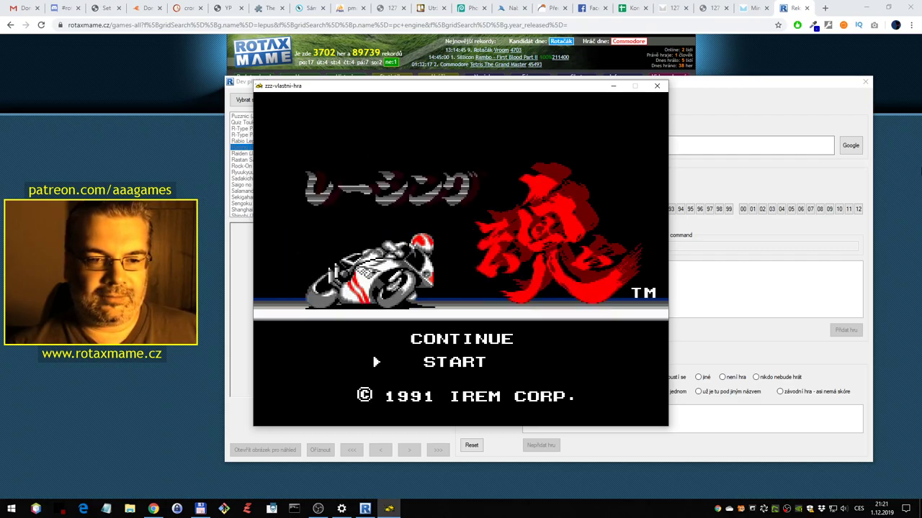
key(Return)
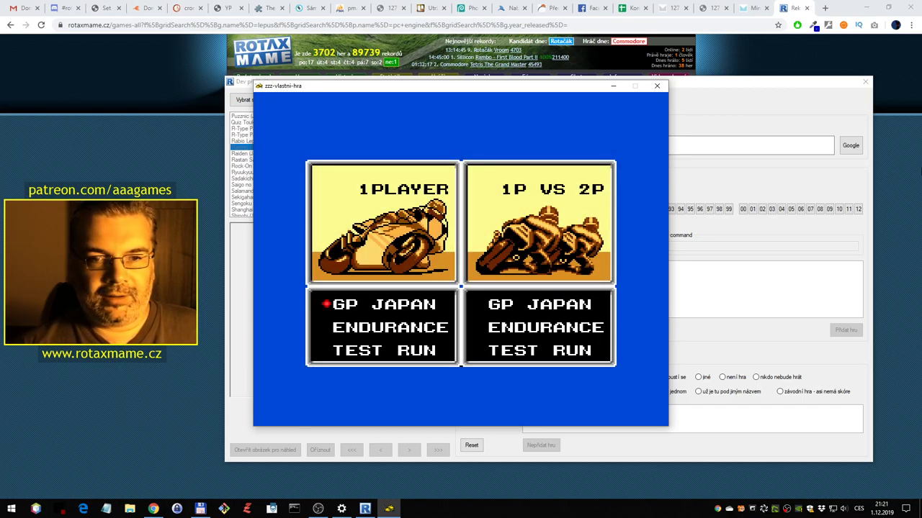
key(Return)
key(Return)
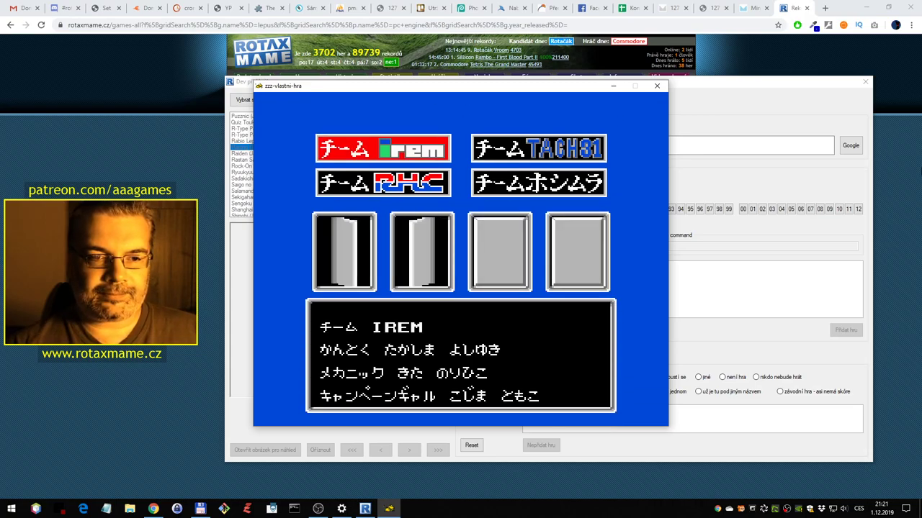
key(Return)
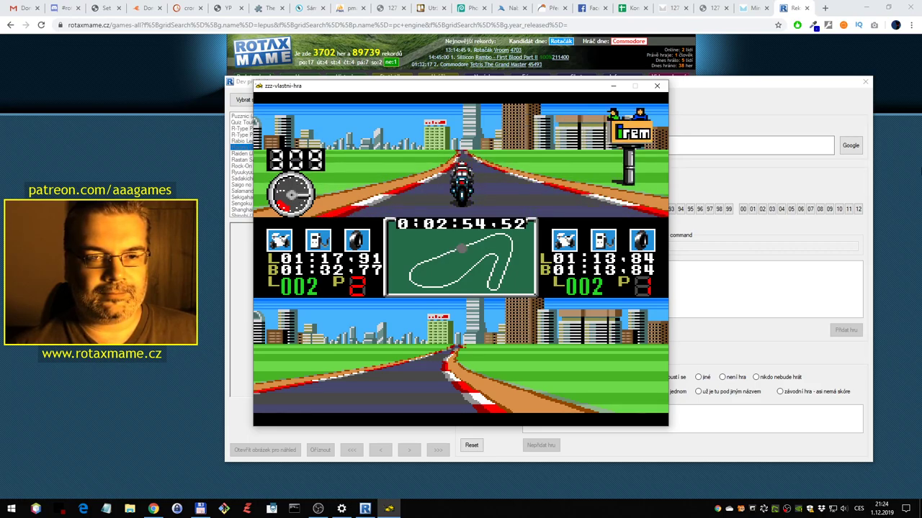
End the qualifying run in Racing Damashii, accept its result, and start the race with the slick-tire bike setup
key(Escape)
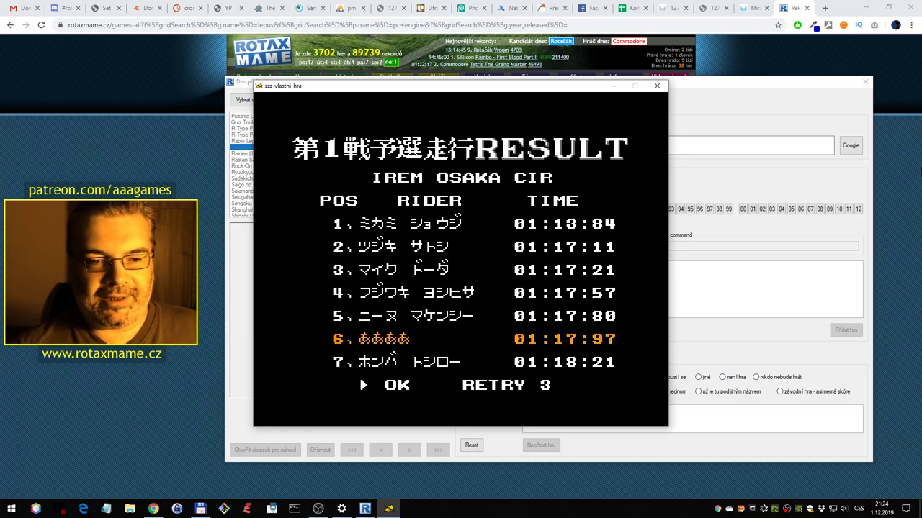
key(ctrl)
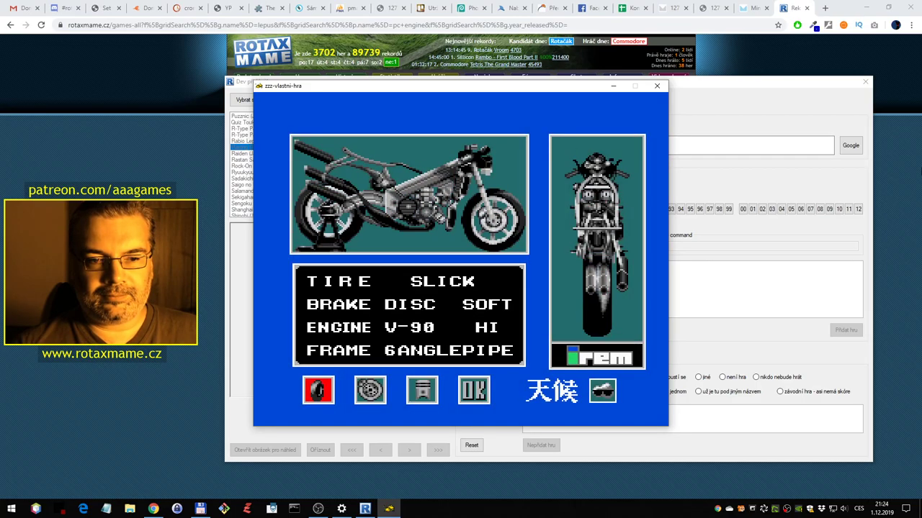
key(ctrl)
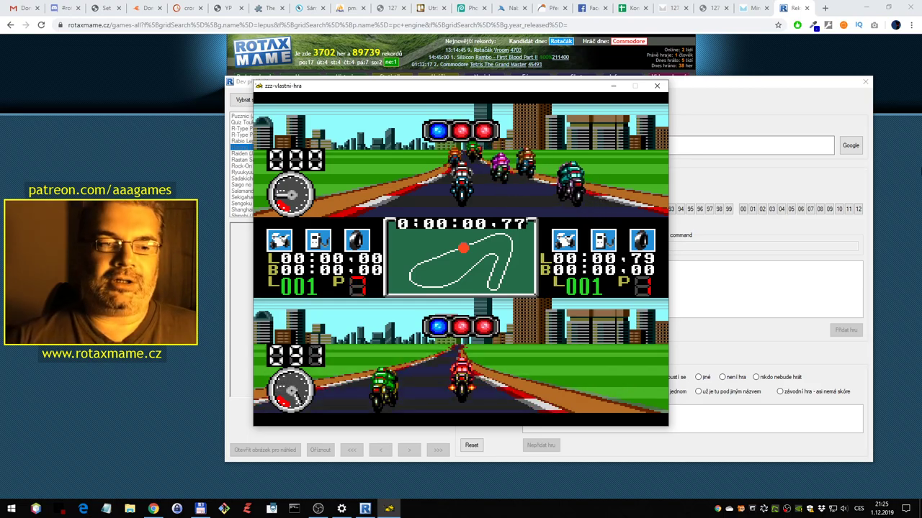
Quit Racing Damashii and reject it with the reason "závodní hra - asi nemá skóre"
key(Escape)
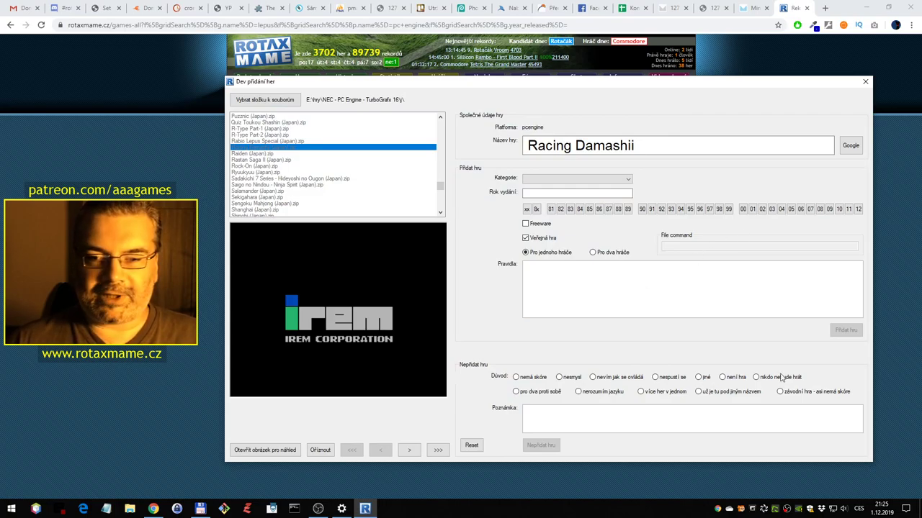
click(799, 392)
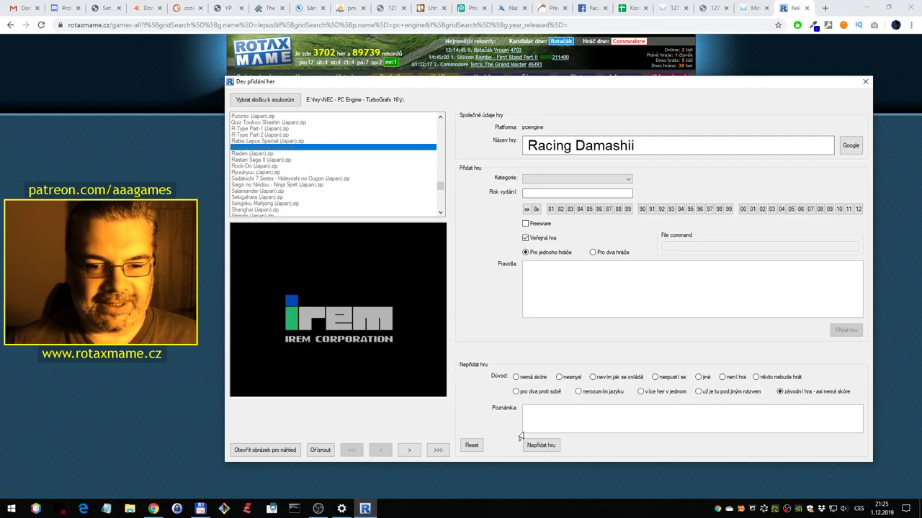
click(540, 445)
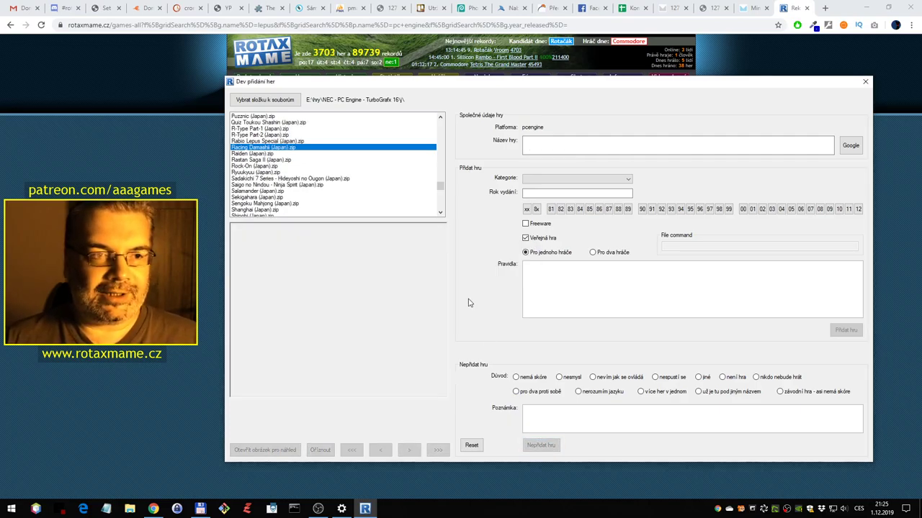
Select Raiden (Japan).zip, copy its title, and search the Rotax MAME list of PC Engine games for Raiden
click(283, 154)
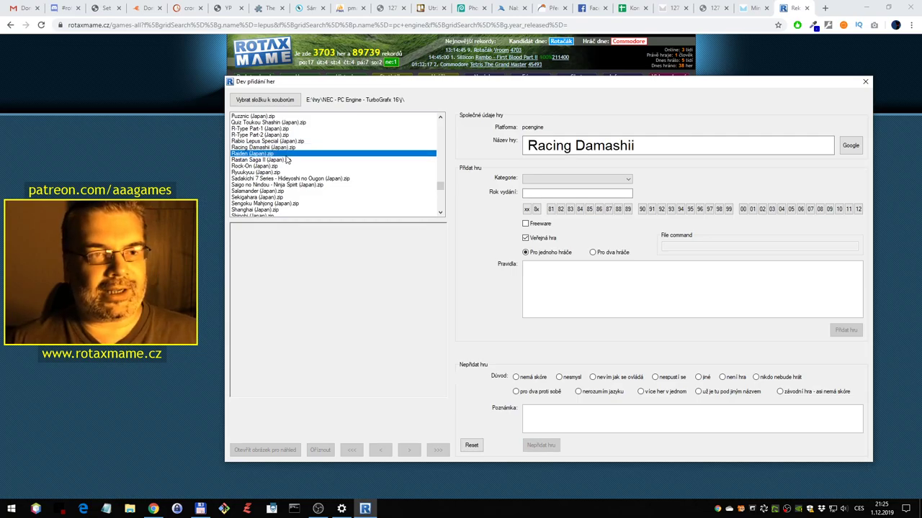
double_click(592, 149)
key(ctrl+c)
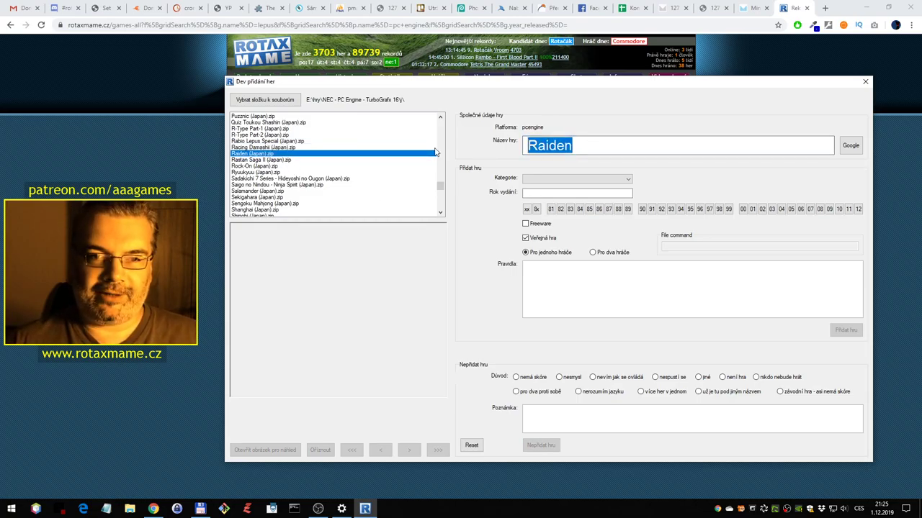
click(169, 161)
key(ctrl+v)
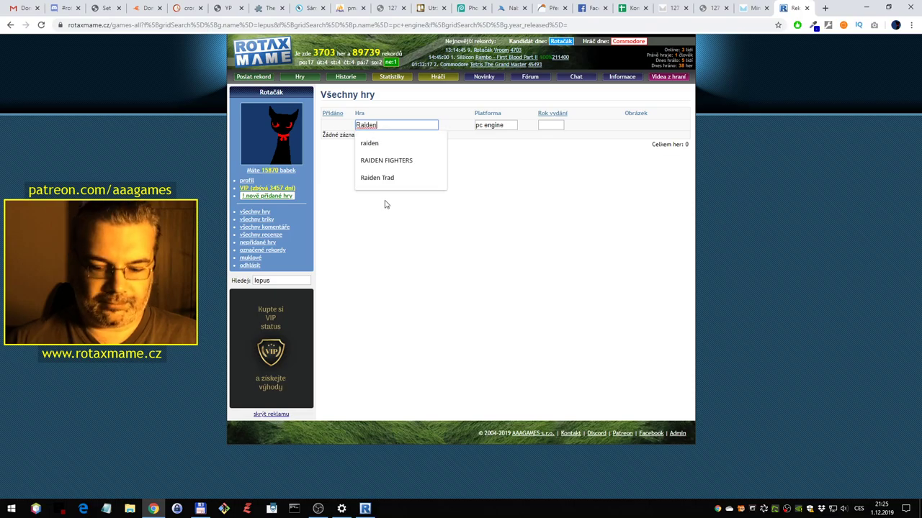
key(Return)
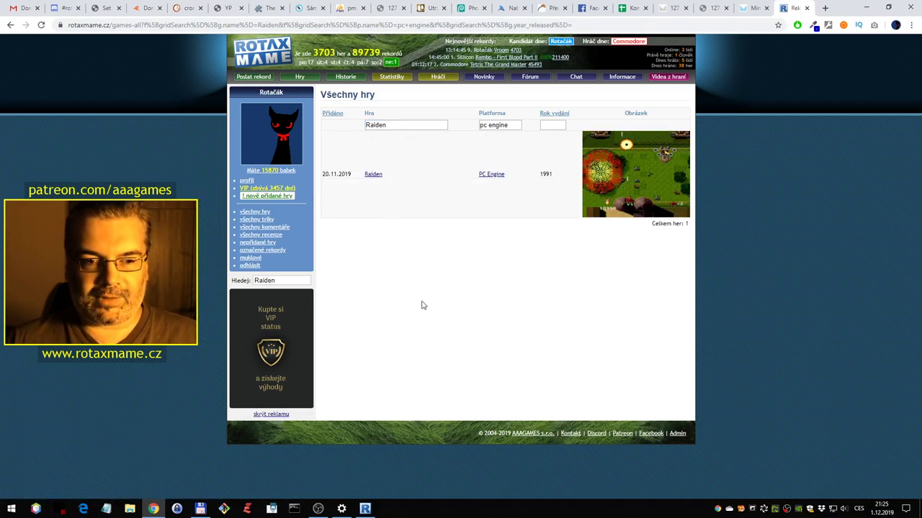
Select Rastan Saga II (Japan).zip, copy "Rastan Saga" from its title, and search the Rotax MAME list of PC Engine games for it
key(alt+Tab)
click(286, 160)
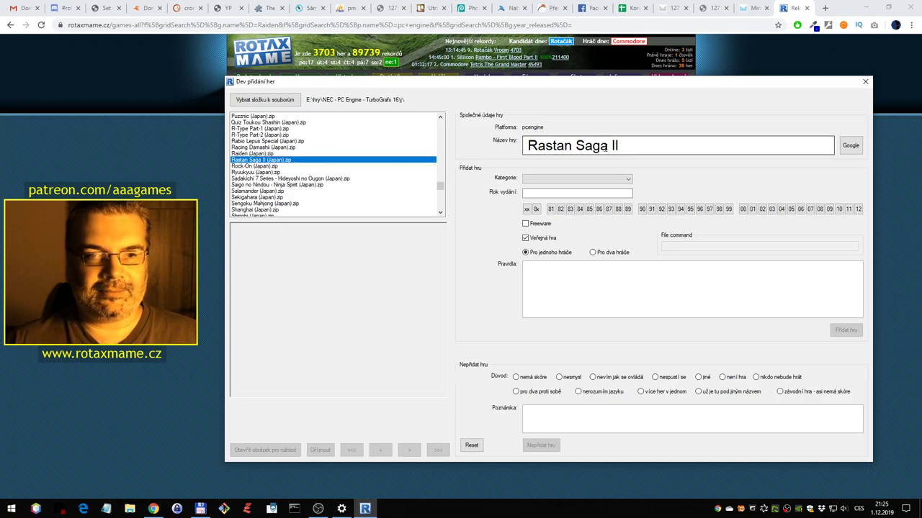
drag(609, 145, 476, 147)
key(ctrl+c)
click(179, 181)
double_click(432, 125)
key(ctrl+v)
key(Return)
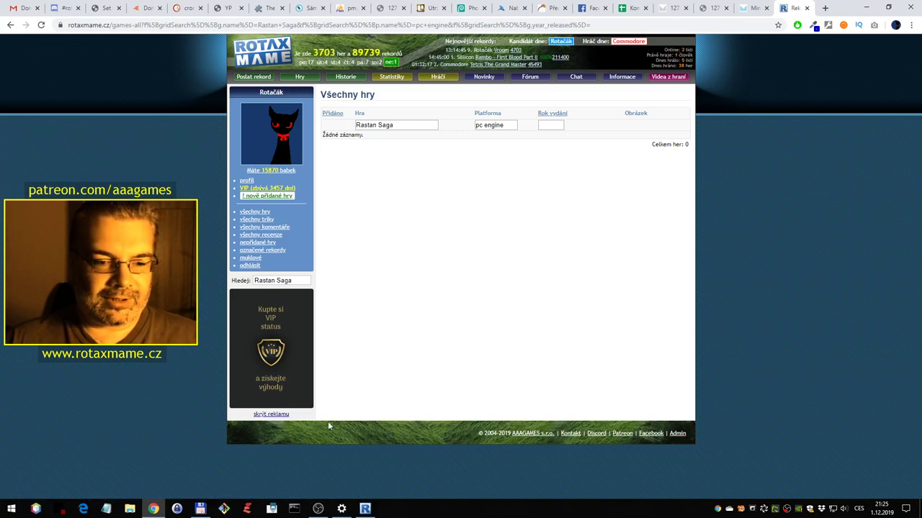
Launch Rastan Saga II (Japan).zip from the game-adding tool and start a game past the title screen
click(365, 509)
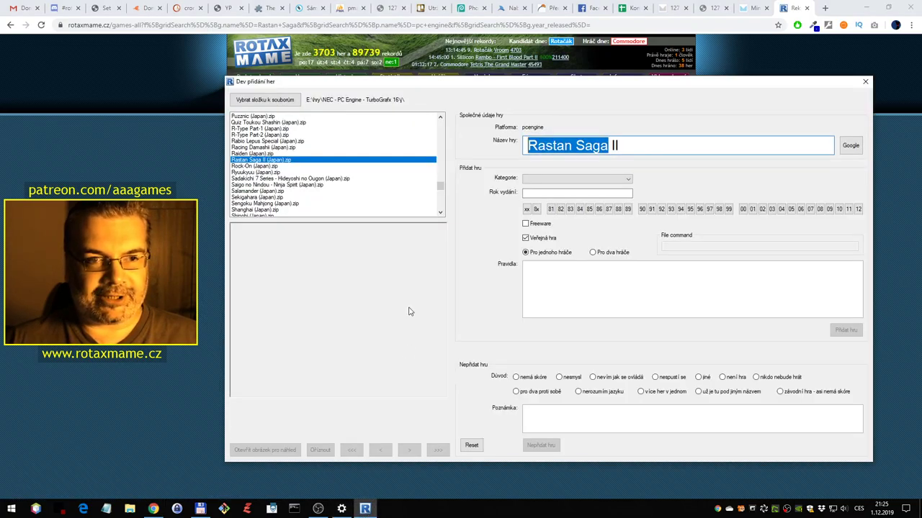
double_click(413, 161)
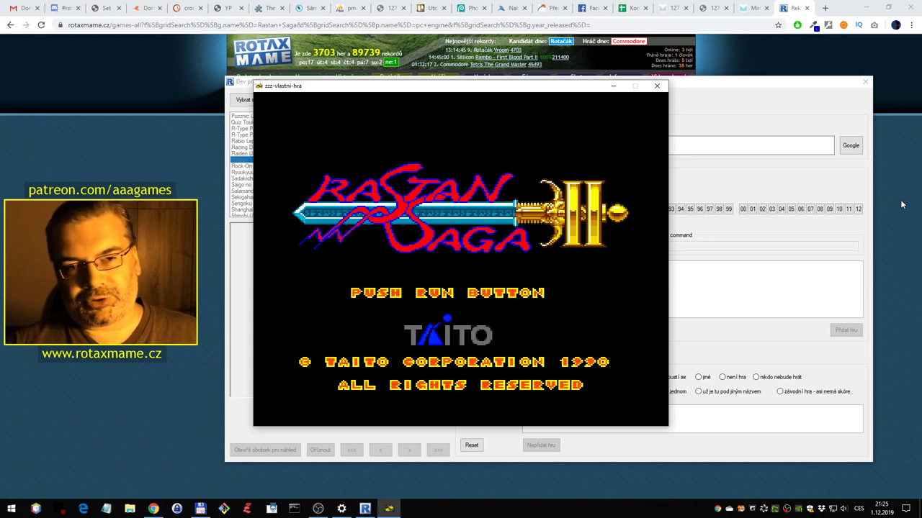
key(Return)
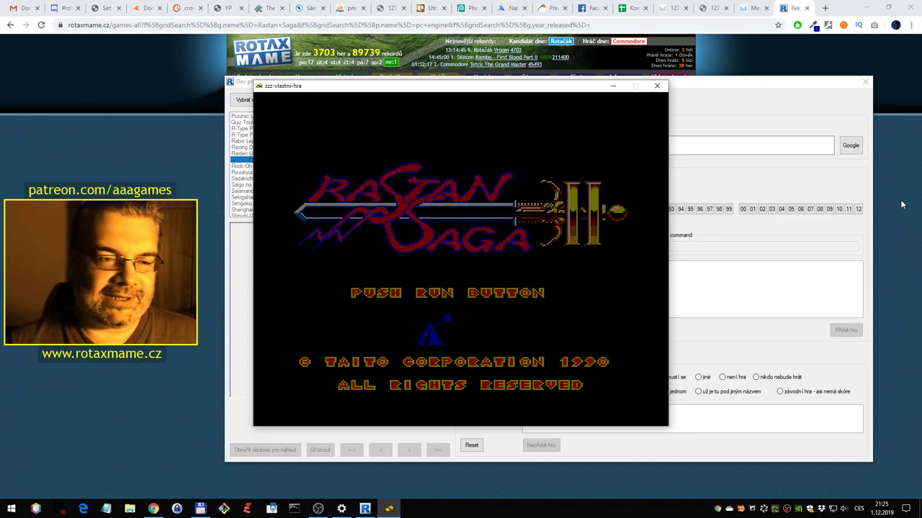
key(Return)
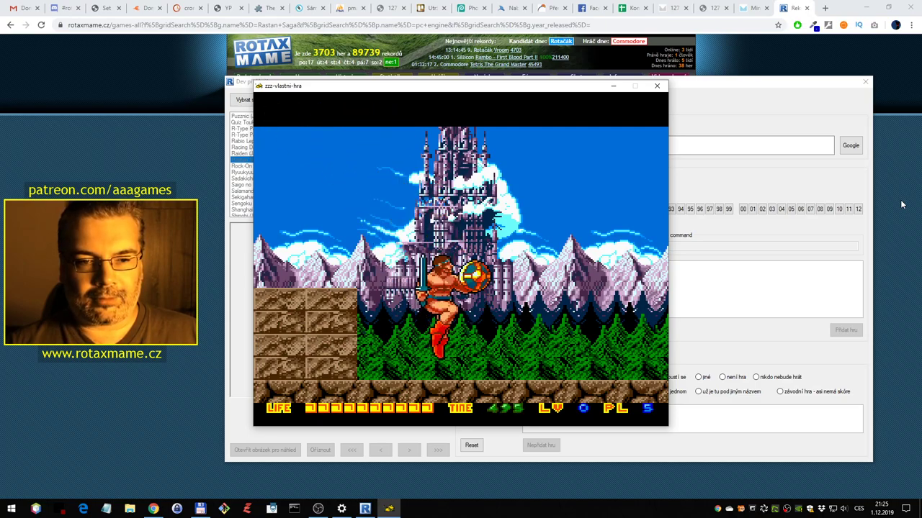
Play through the opening forest stretch of Rastan Saga II, fighting the enemies on the way to the first stone block
key(Right)
key(Right)
key(ctrl)
key(Right)
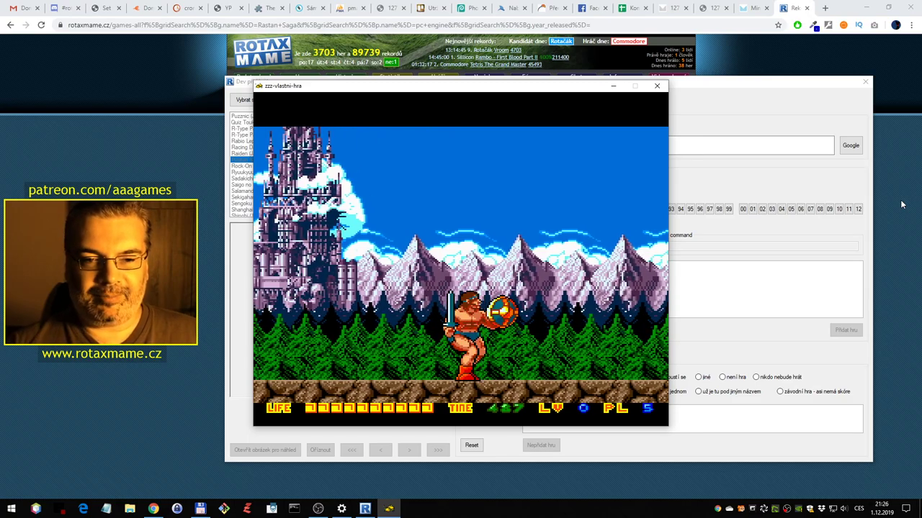
key(Right)
key(ctrl)
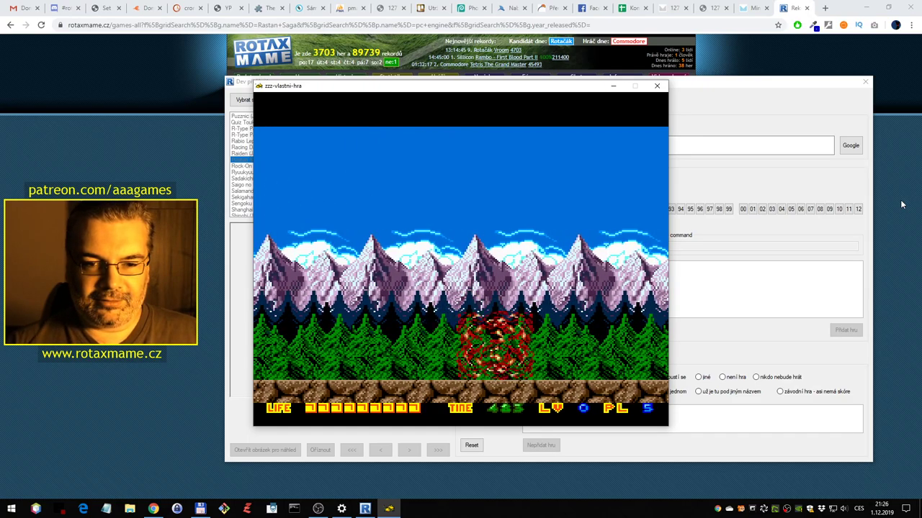
key(Right)
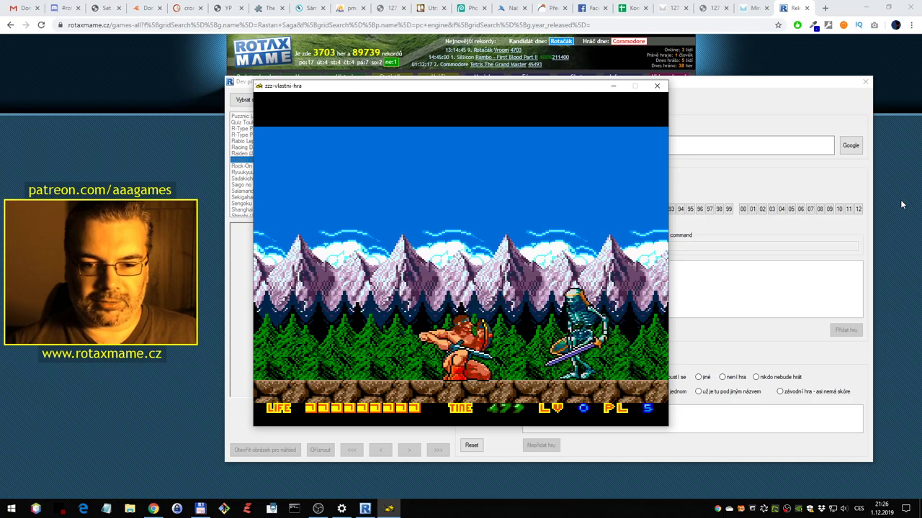
key(Right)
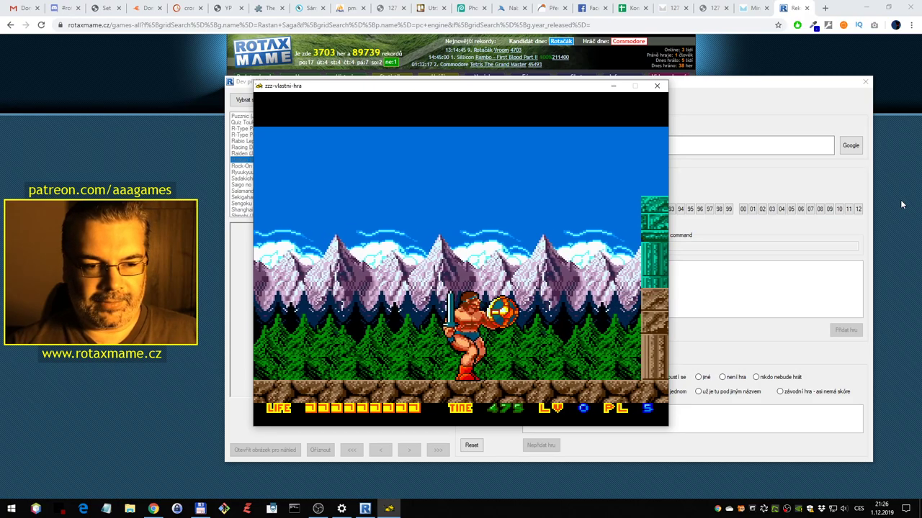
key(Right)
key(alt)
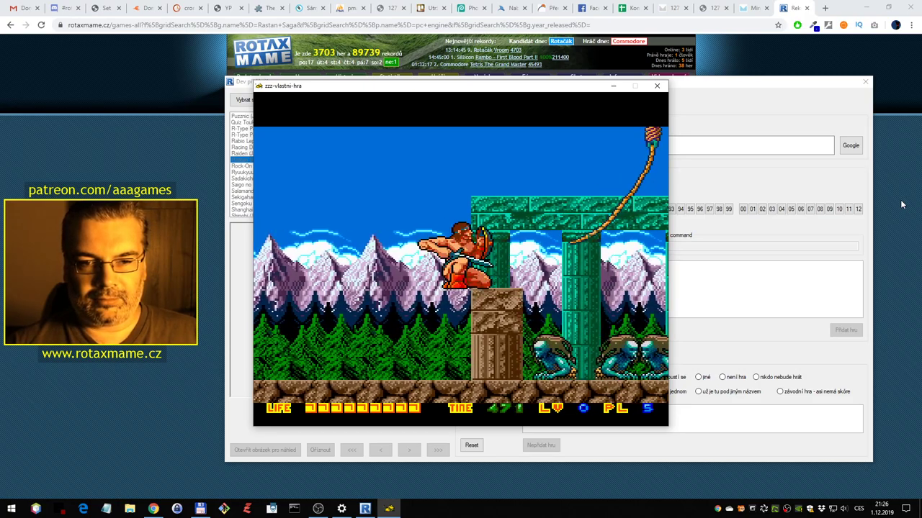
Strike the enemy behind the hero, swing on the rope over the crouching creatures, and continue past the second stone block
key(Left)
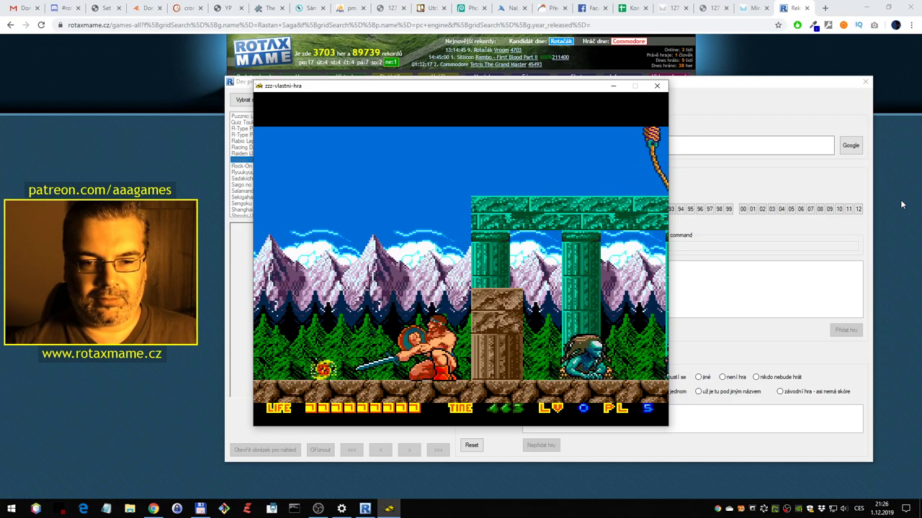
key(Right)
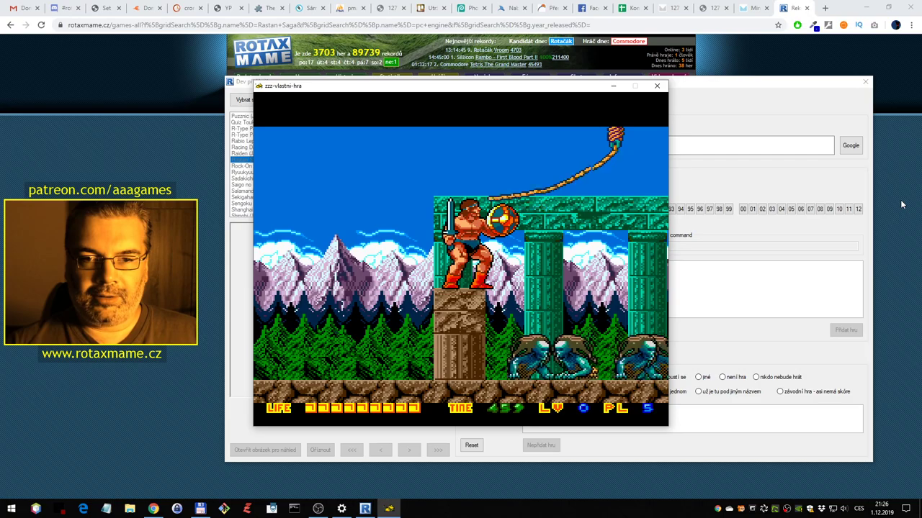
key(s)
key(Right)
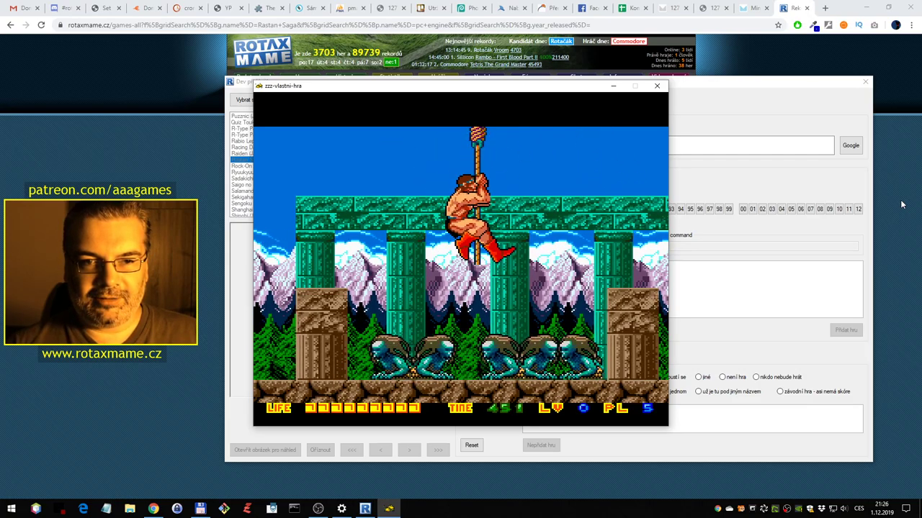
key(s)
key(Right)
key(Right)
key(Right)
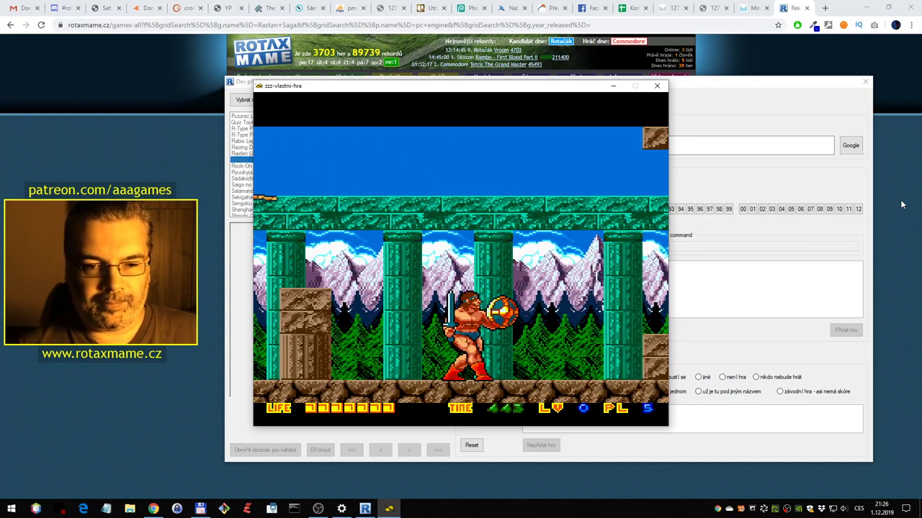
Climb onto the stone ledge and take the hero through the brick ruins past the crouching creatures and the robed skeleton
key(Right)
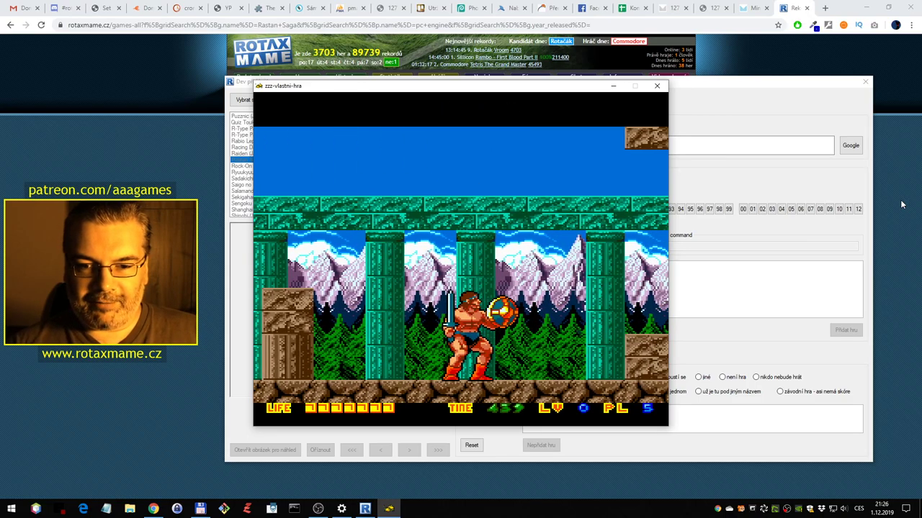
key(alt)
key(ctrl)
key(Right)
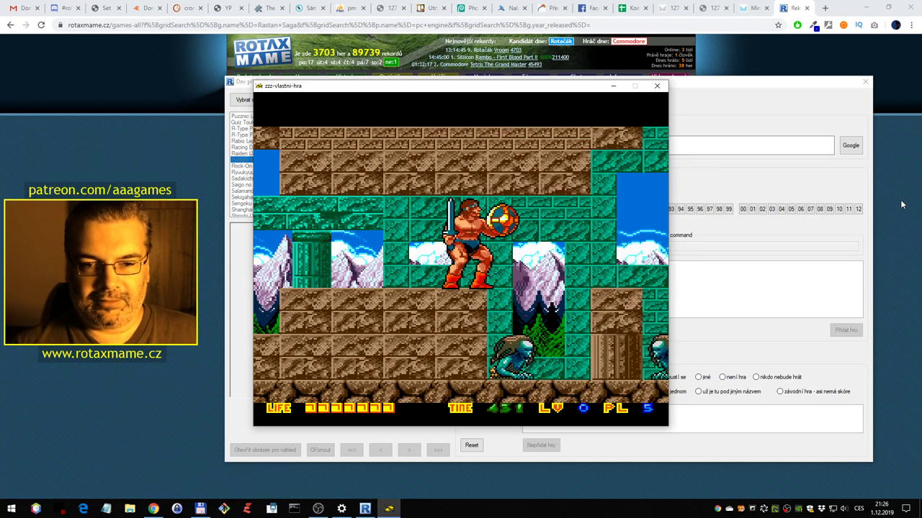
key(Right)
key(s)
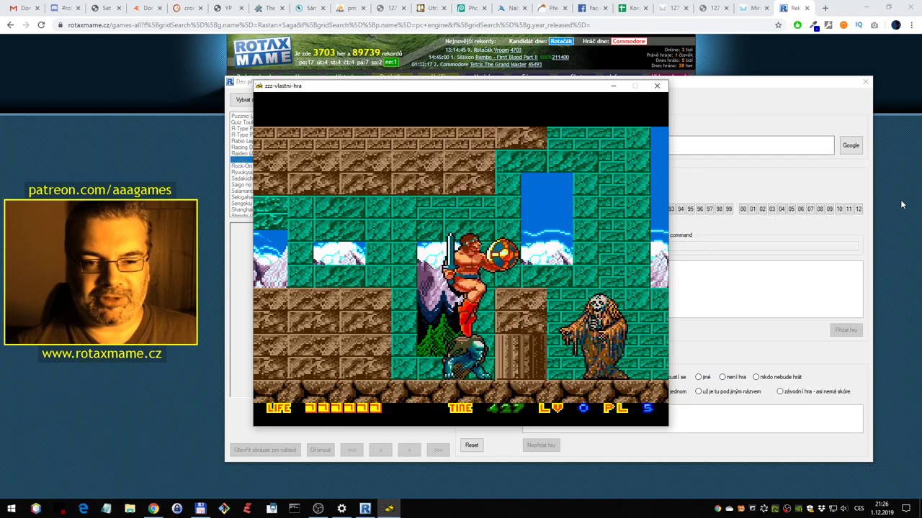
key(Right)
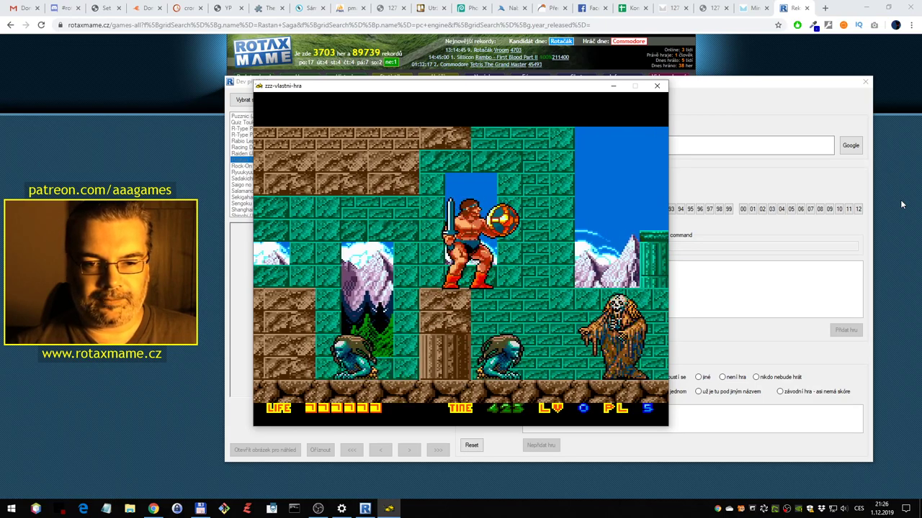
key(Right)
key(s)
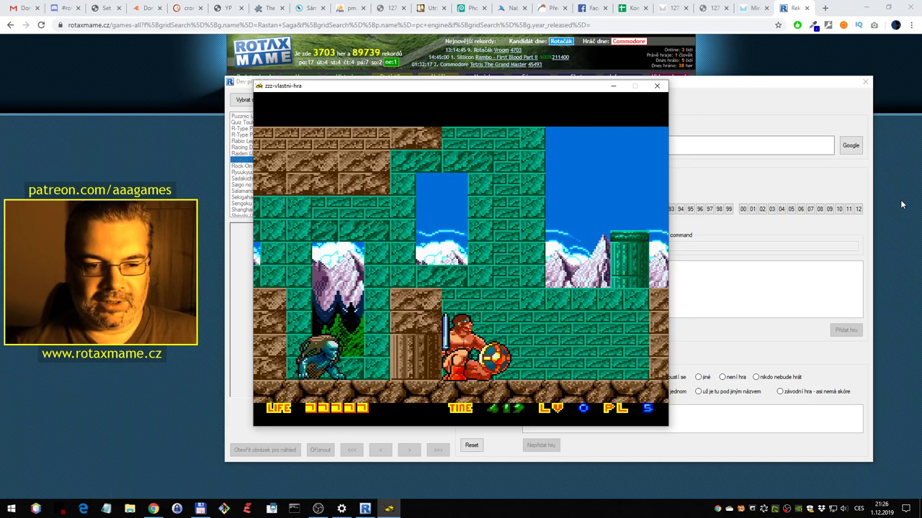
Fight and jump the rest of the way out of the ruins into the open forest beyond the green columns
key(Right)
key(s)
key(Right)
key(a)
key(s)
key(Right)
key(Right)
key(a)
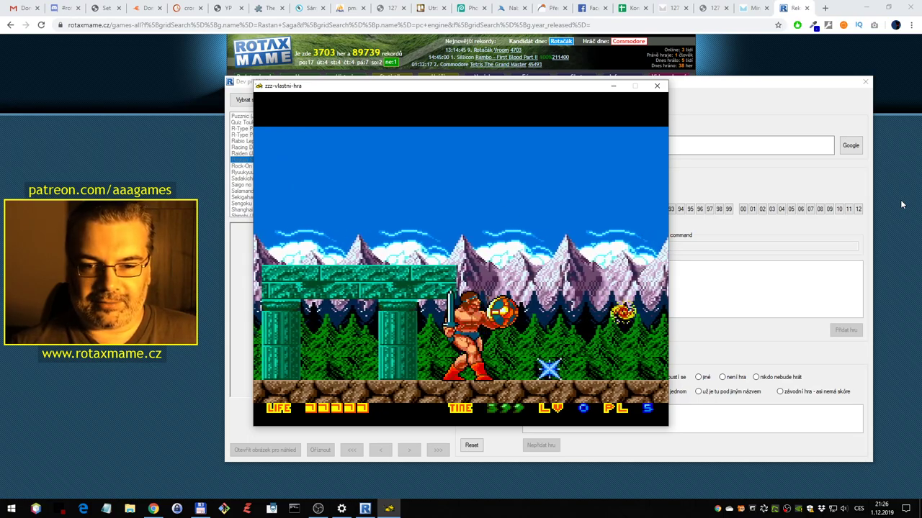
Pass beneath the floating rocks, collect the item on the rock platform, and jump to the block beside the raised stone walkway
key(Right)
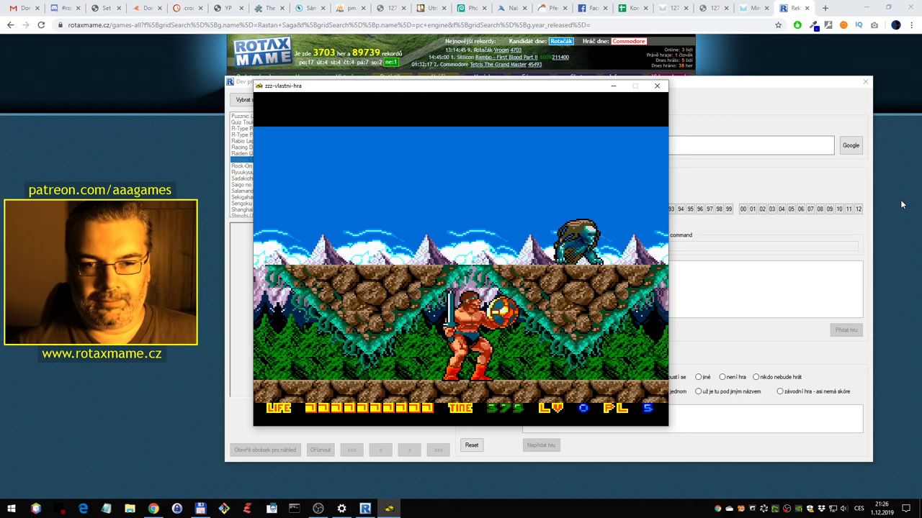
key(Right)
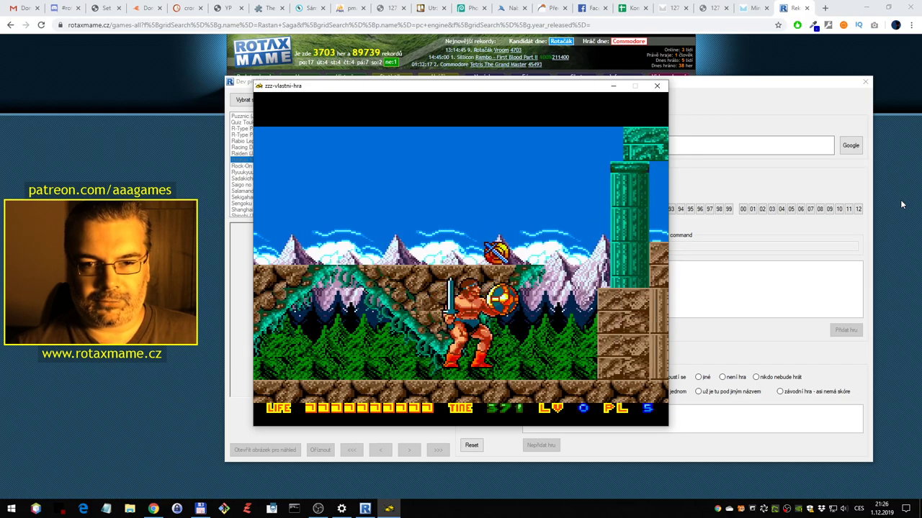
key(ctrl)
key(Left)
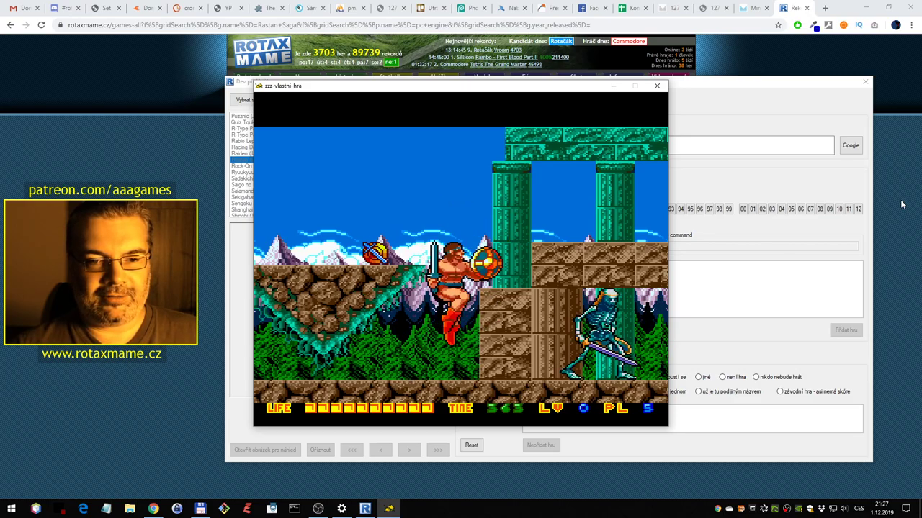
key(Right)
key(ctrl)
key(Left)
key(Right)
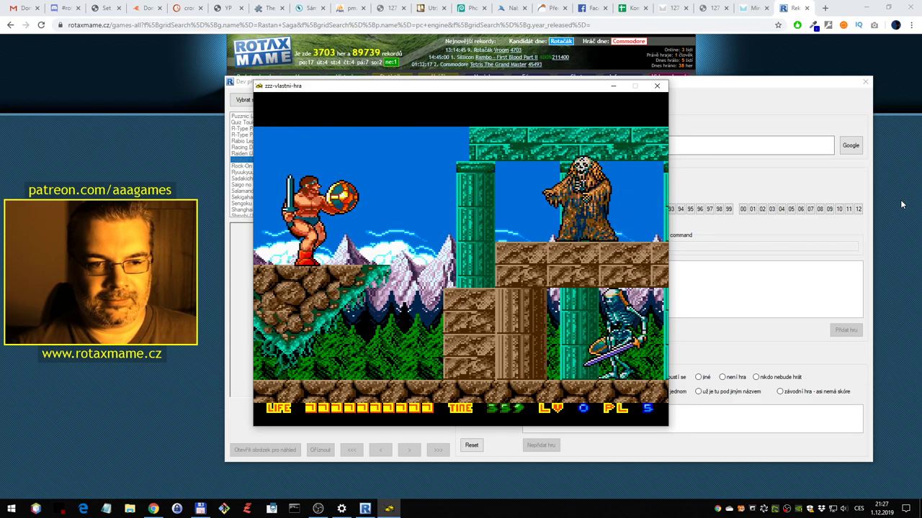
key(alt)
key(Right)
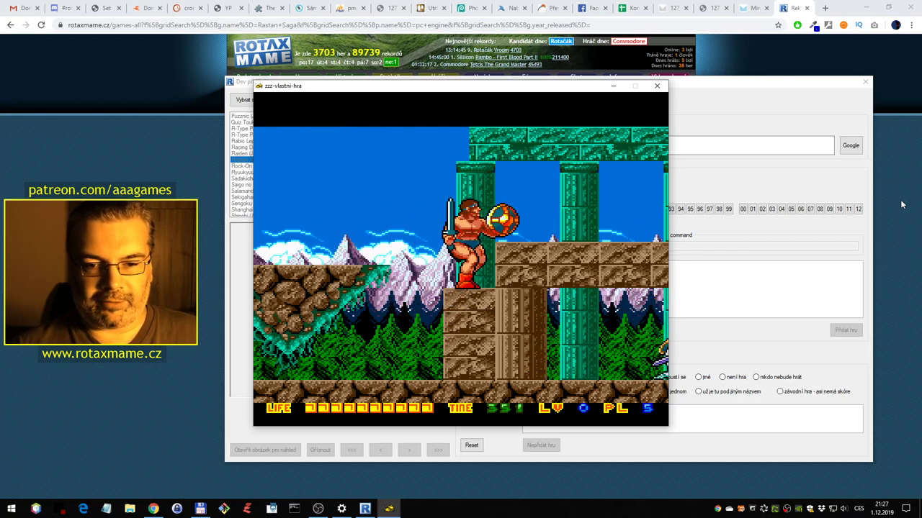
Cross the walkway above the skeletons, fight past the floating rocks, and pass through the green brick wall into the next area
key(Right)
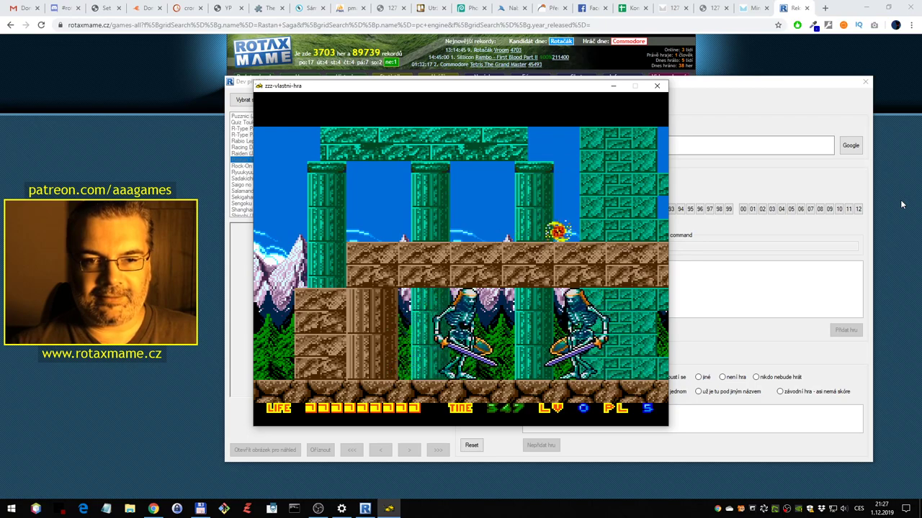
key(Right)
key(Right)
key(Left)
key(Right)
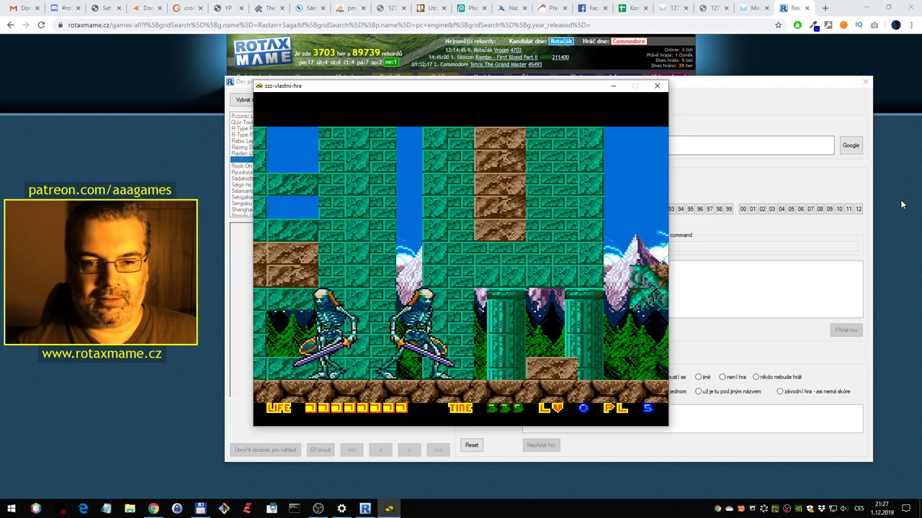
key(Right)
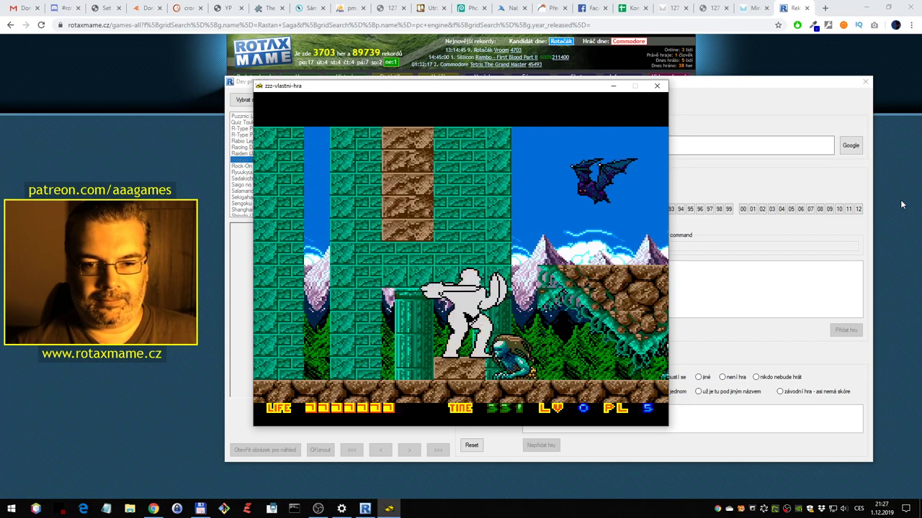
key(Right)
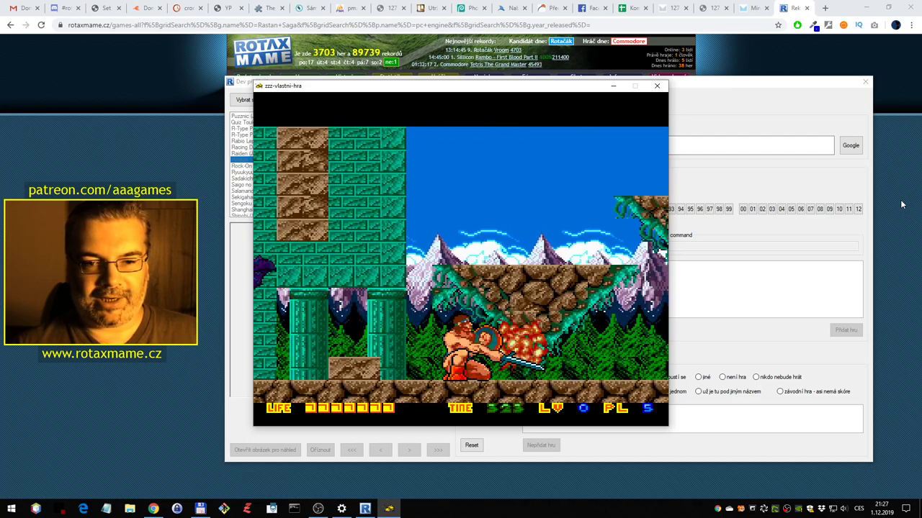
key(Right)
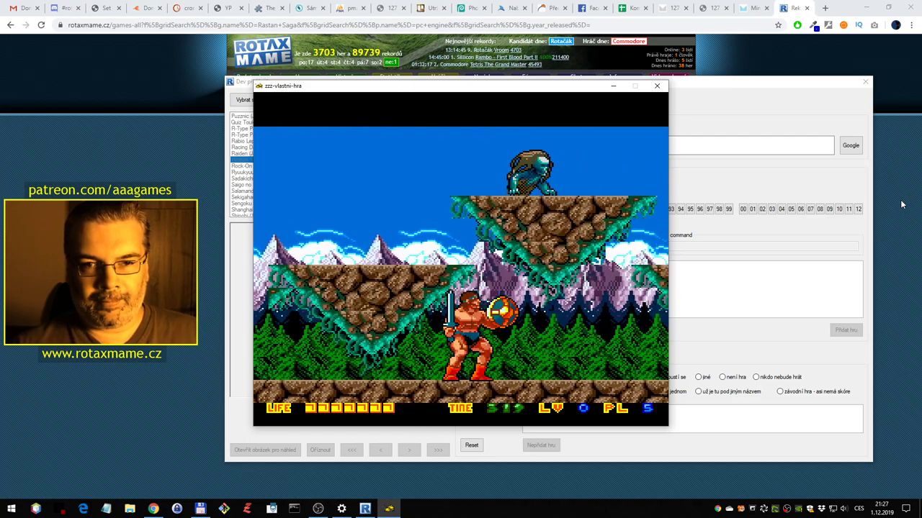
key(Right)
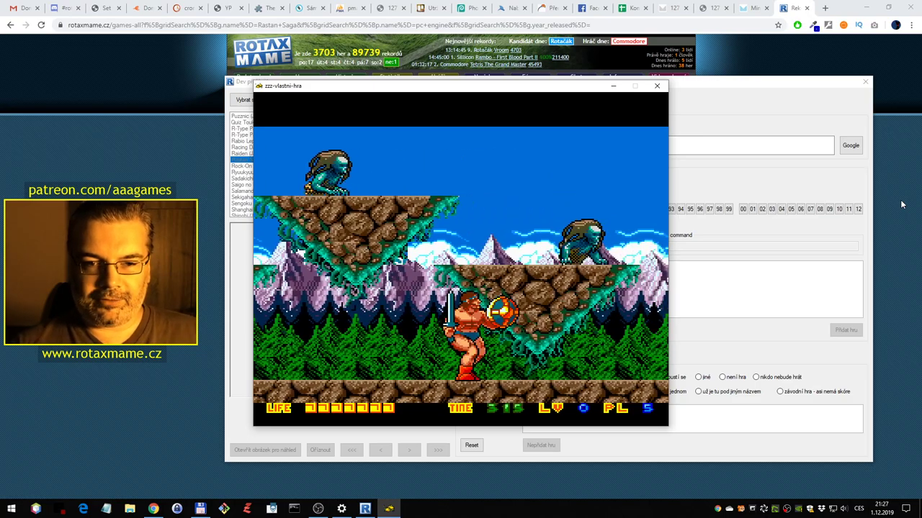
key(Right)
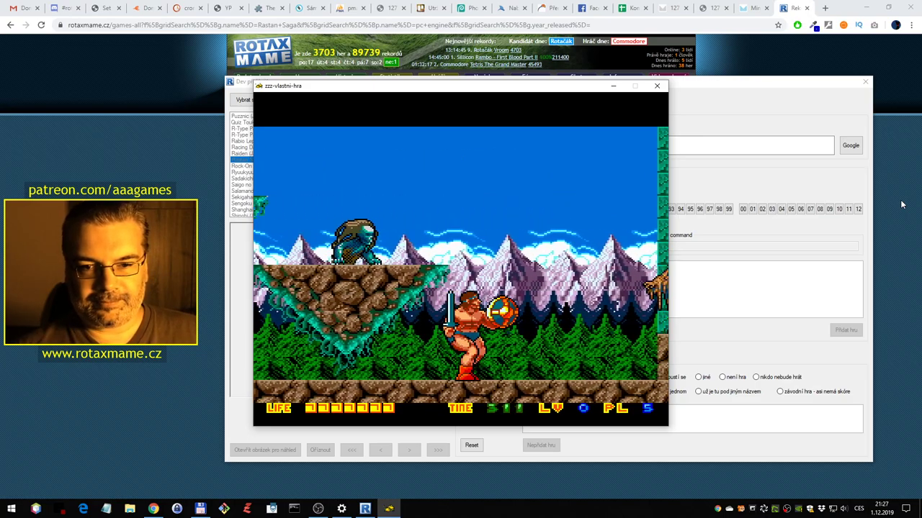
key(Right)
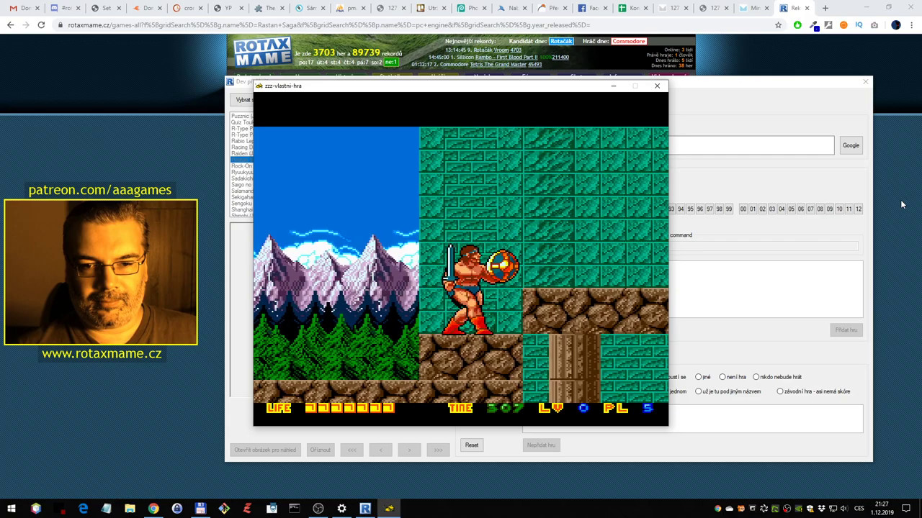
key(Right)
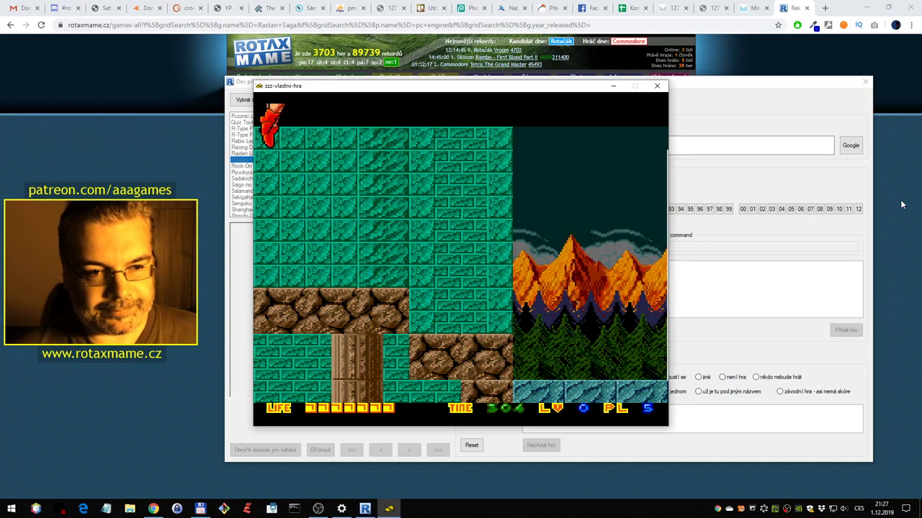
Leave the green brick wall past the robed skeleton and break the relief blocks stacked around the moon block
key(Right)
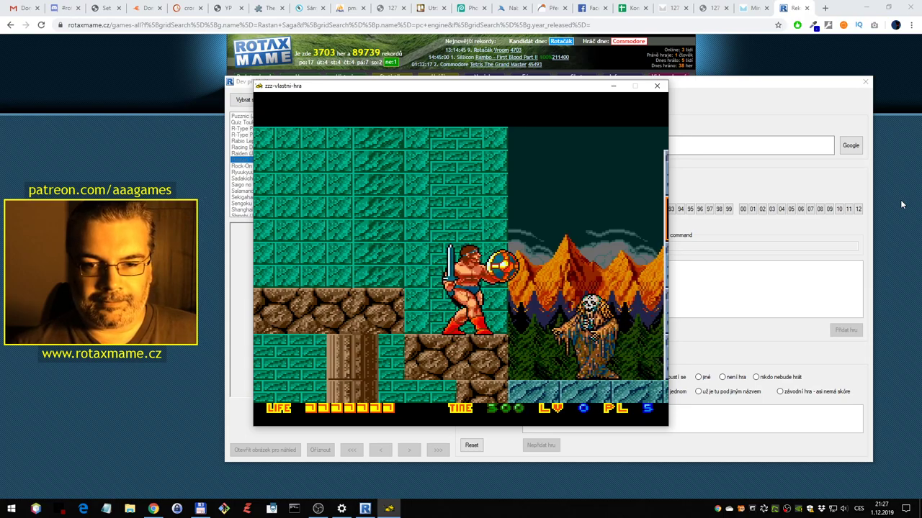
key(Right)
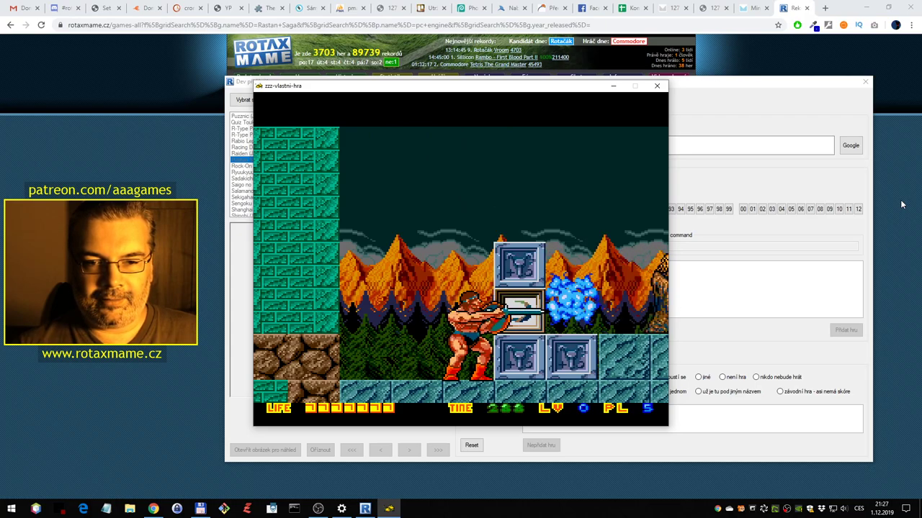
key(ctrl)
key(Down)
key(ctrl)
key(ctrl)
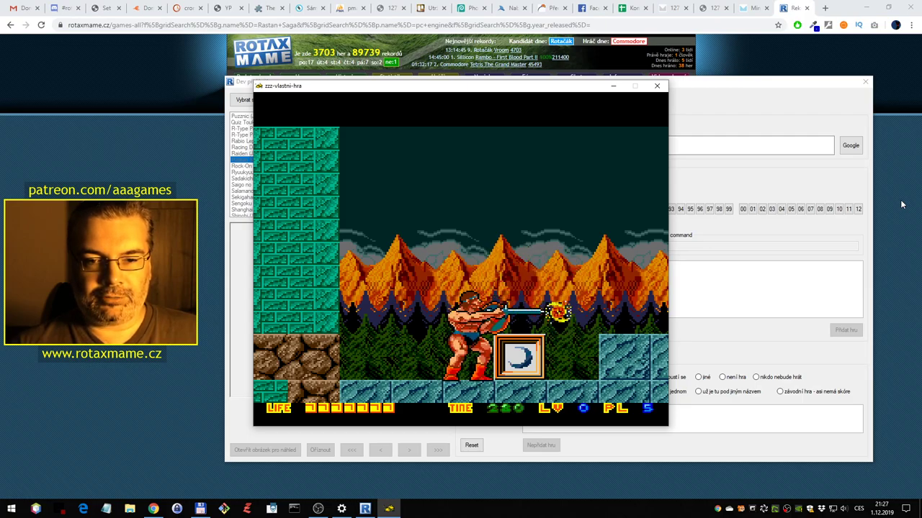
Attack from beside the moon block, both standing and crouching, and jump over it
key(Left)
key(Left)
key(Right)
key(ctrl)
key(Down)
key(ctrl)
key(Right)
key(alt)
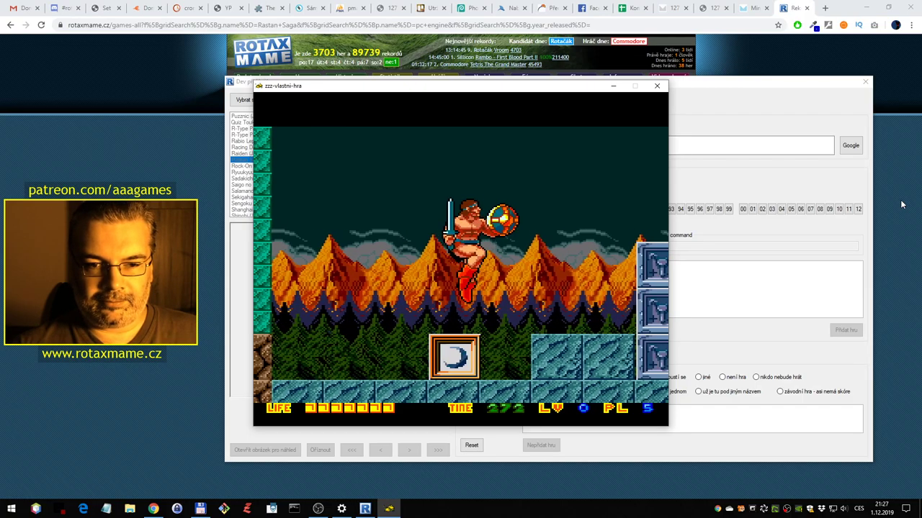
Jump back onto the moon block and strike from a crouch at the stacked relief blocks ahead
key(Left)
key(alt)
key(Left)
key(Right)
key(alt)
key(Down)
key(ctrl)
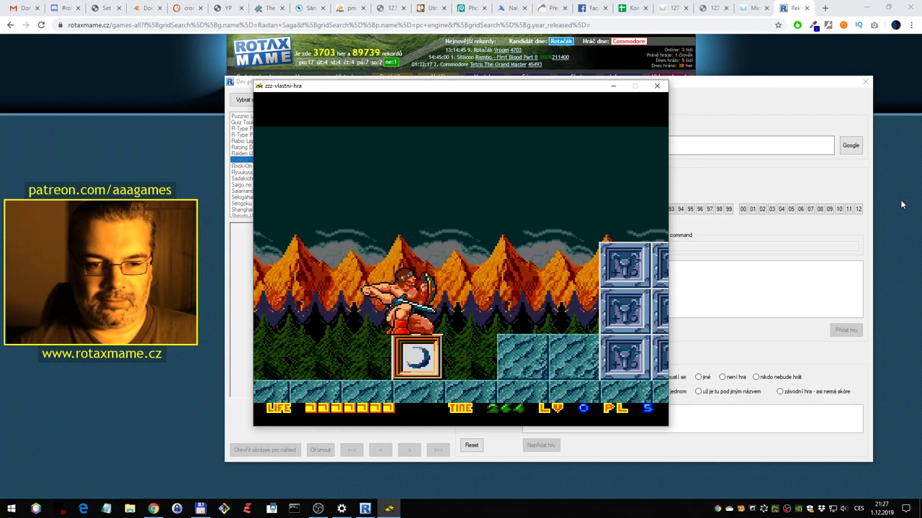
key(ctrl)
Drop to the near side of the moon block and strike it from a crouch
key(Left)
key(alt)
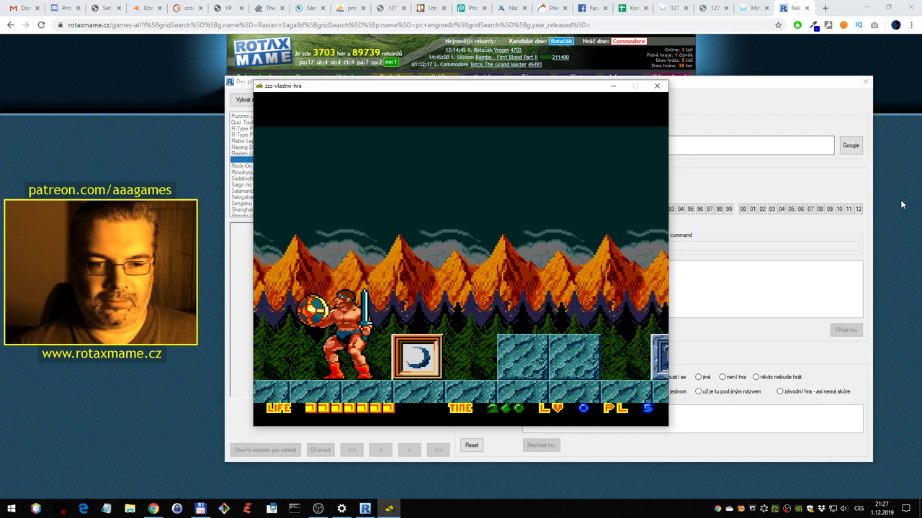
key(ctrl)
key(ctrl)
key(ctrl)
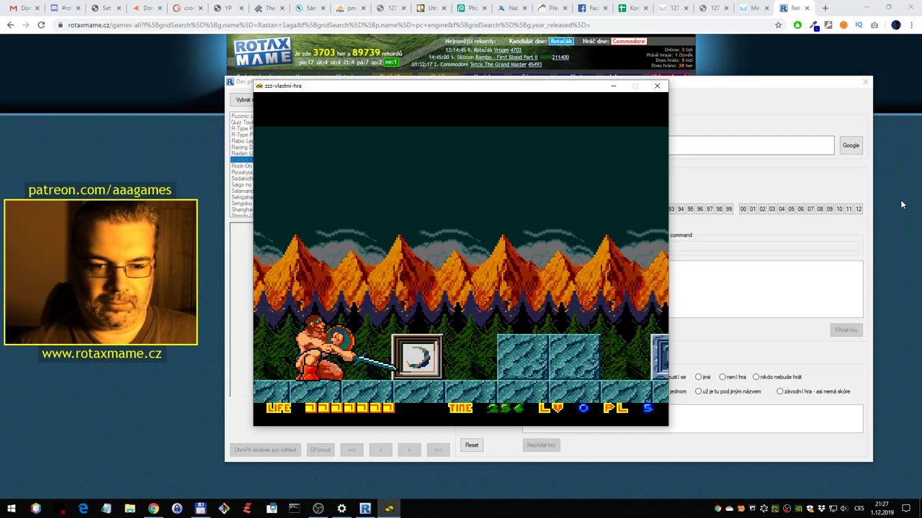
key(Right)
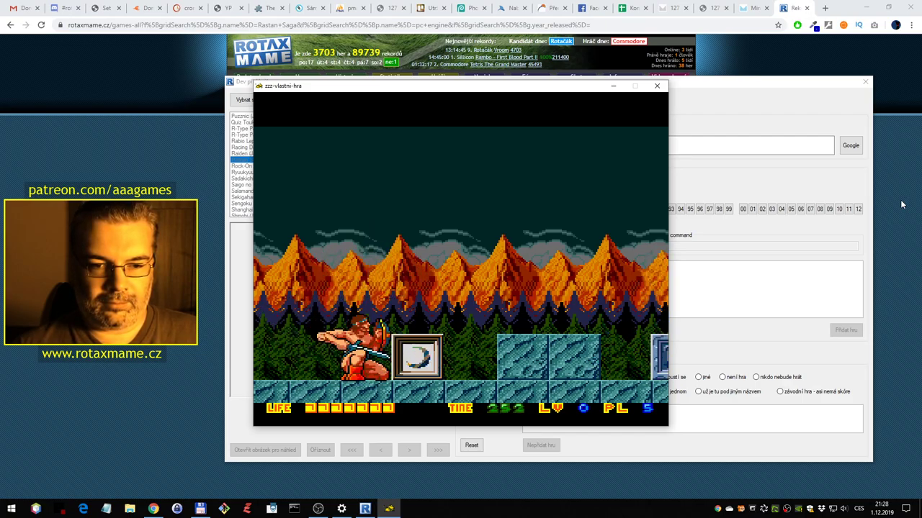
Jump over the moon block, attack the purple bat in mid-air, and advance past the low stone platform
key(alt)
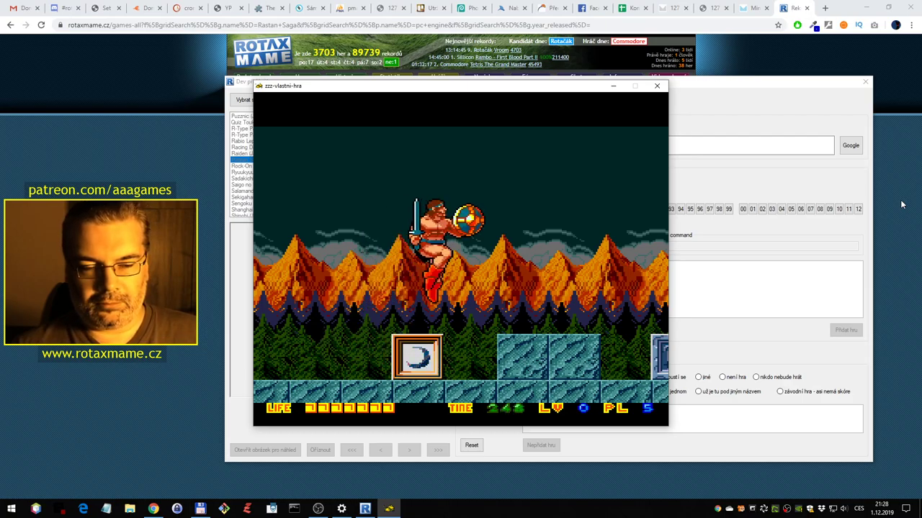
key(alt)
key(ctrl)
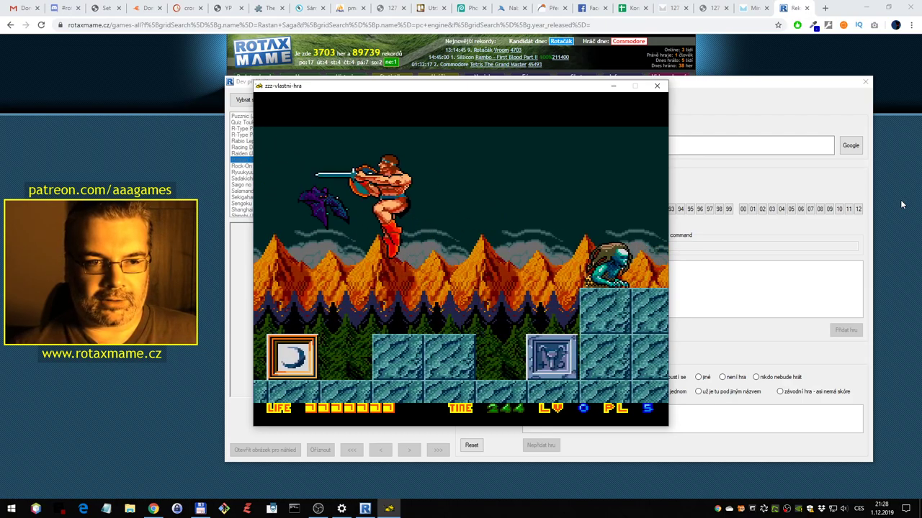
key(Right)
key(ctrl)
key(Left)
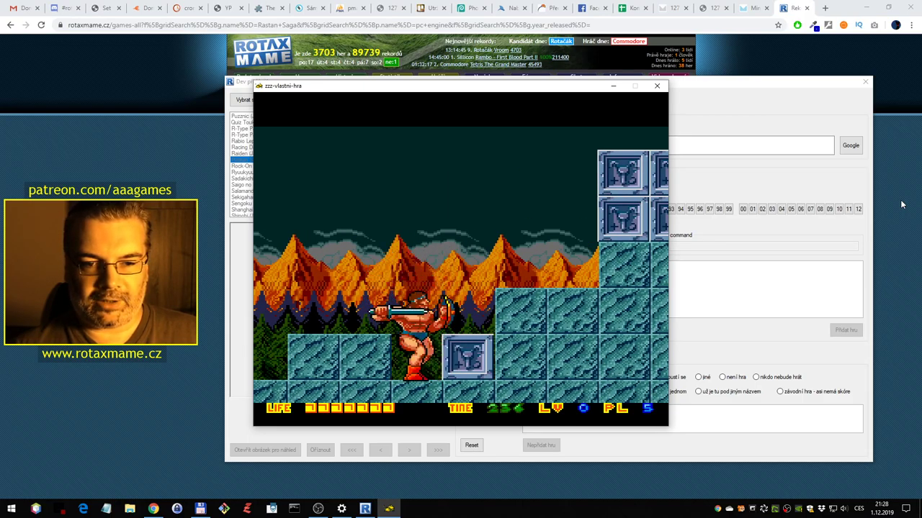
Break the relief block at the foot of the stone steps and climb them while attacking
key(Down)
key(ctrl)
key(Right)
key(alt)
key(Right)
key(alt)
key(ctrl)
key(ctrl)
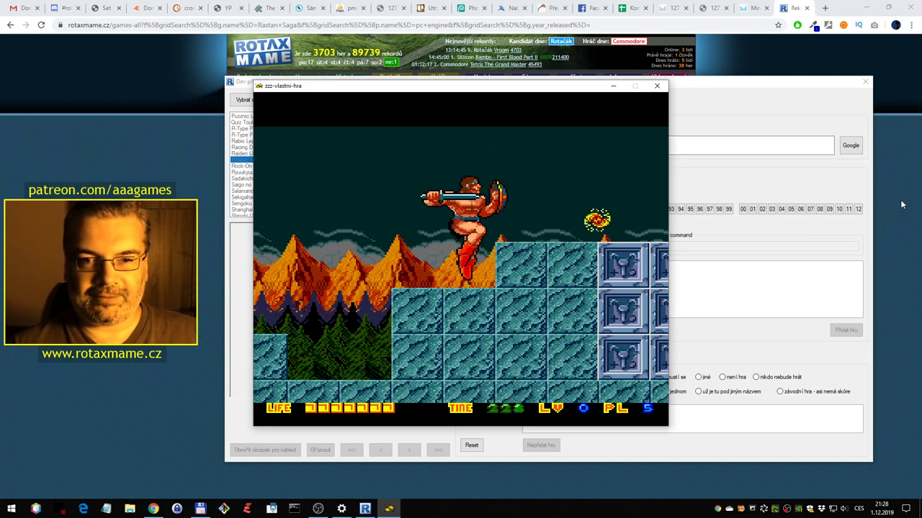
Advance to the moon block beneath the stone pillar and break the top relief blocks in front of it
key(Right)
key(Down)
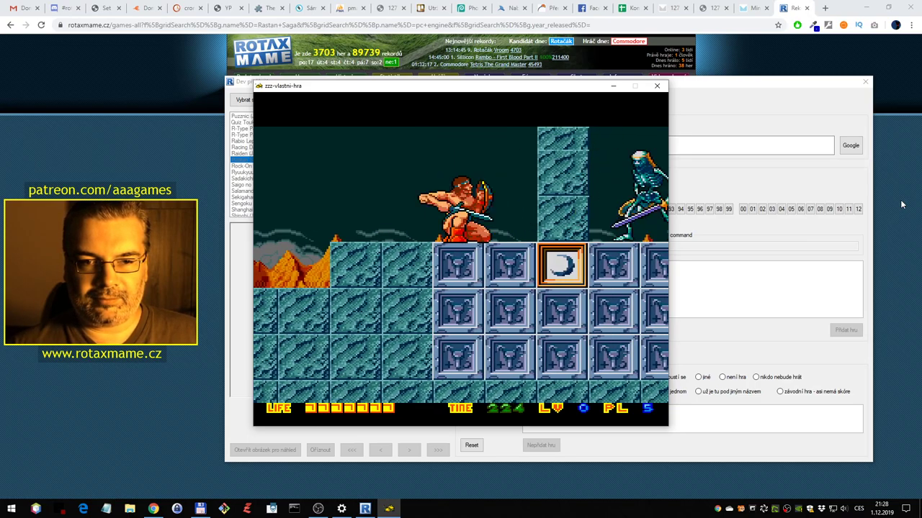
key(x)
key(z)
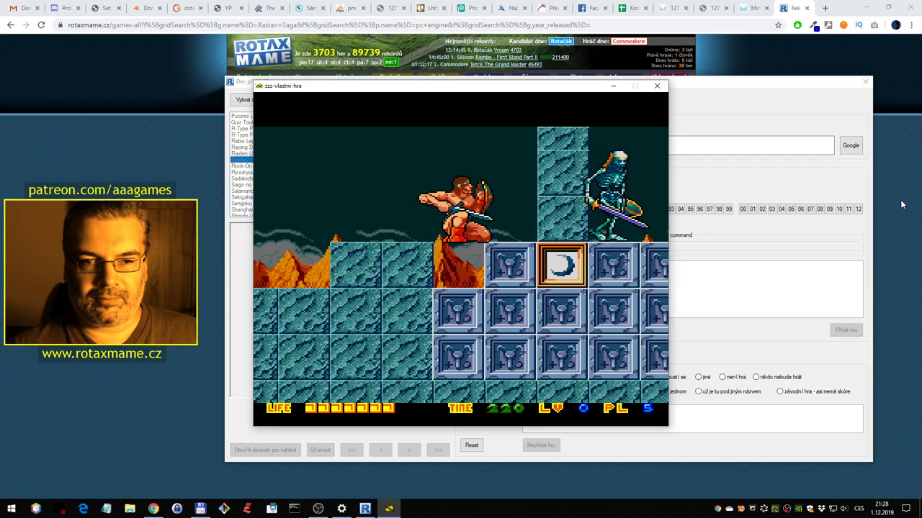
key(Right)
key(x)
key(Down)
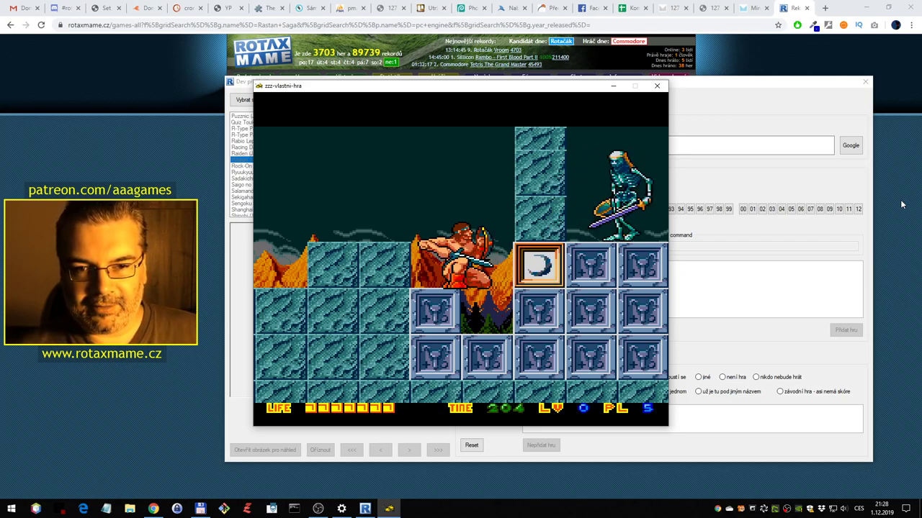
Clear the deeper relief blocks beside the moon block with downward sword stabs
key(alt)
key(Down)
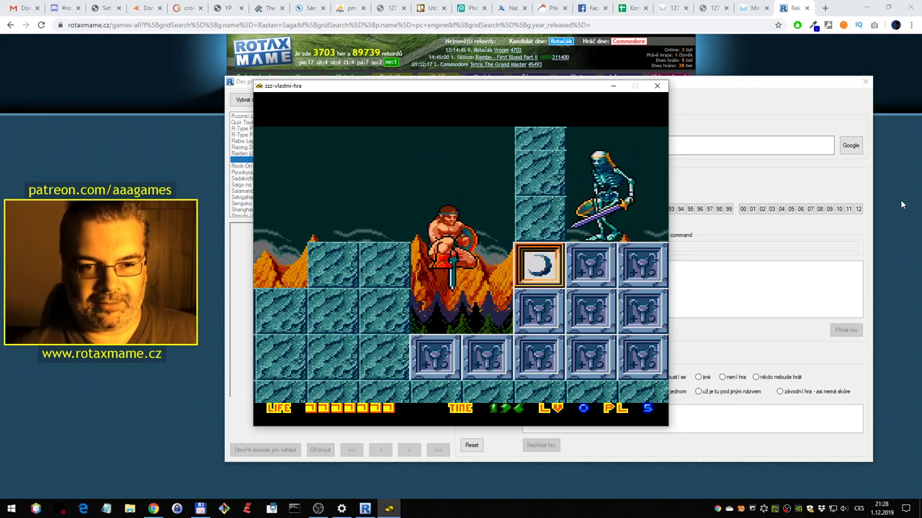
key(ctrl)
key(alt)
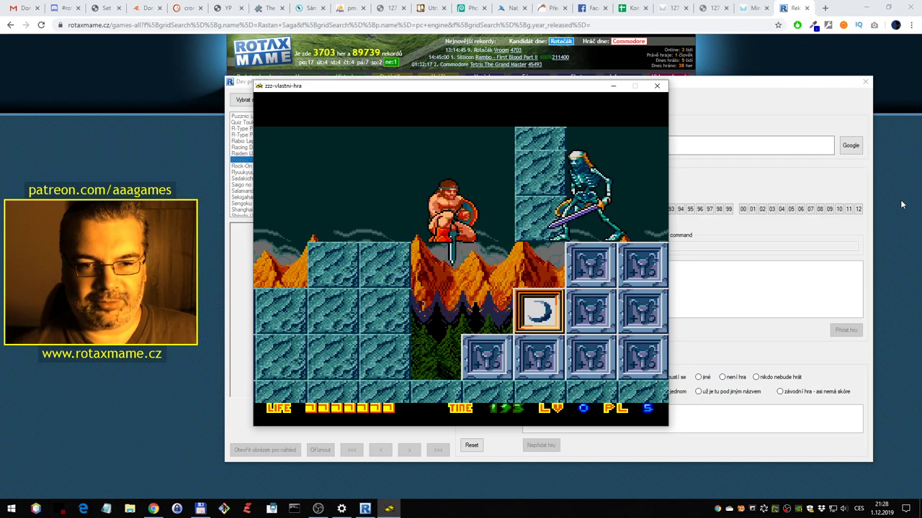
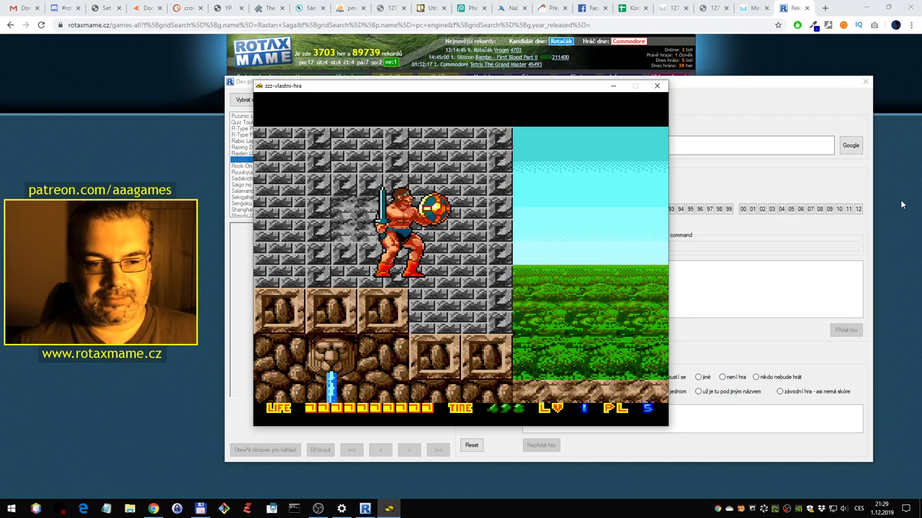
Leave the grey brick building for the open grassland and strike low at the spiked crawling creature
key(Right)
key(Right)
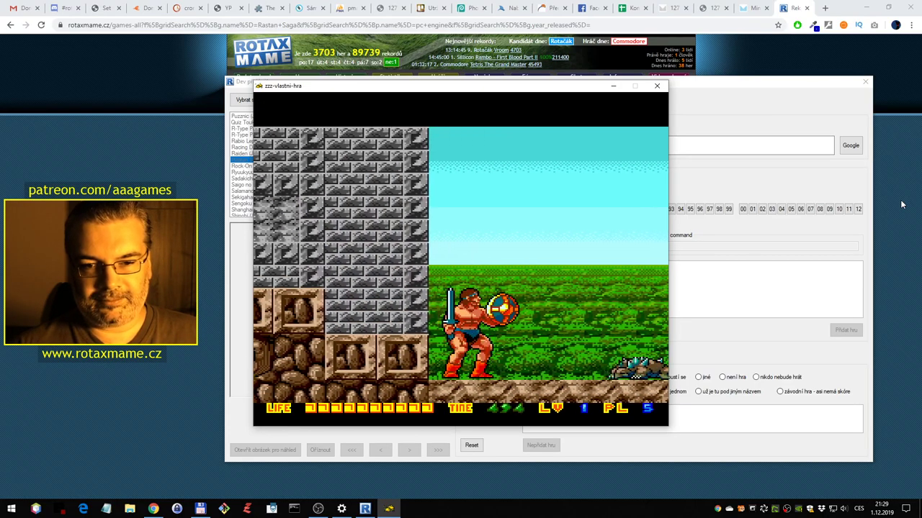
key(Down)
key(ctrl)
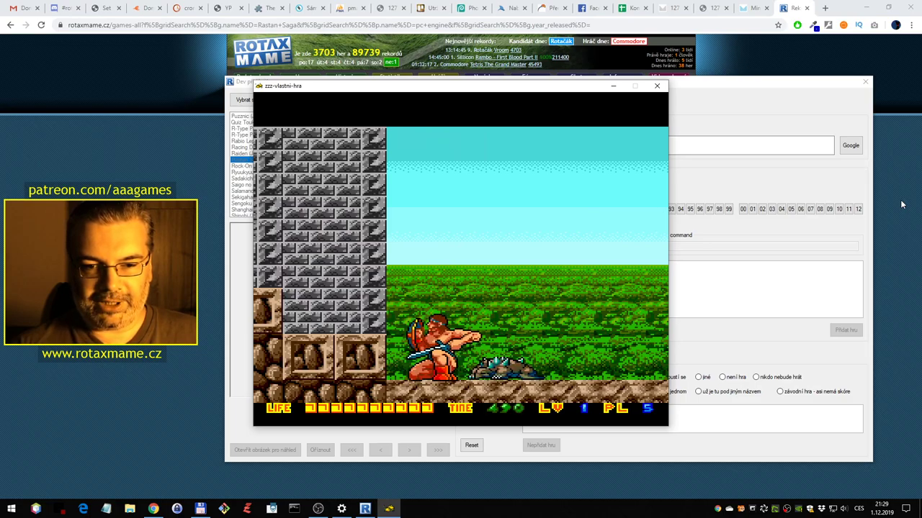
key(Right)
key(Left)
Jump over the spiked crawling creatures and advance toward the brown rock formations
key(alt)
key(Right)
key(alt)
key(Down)
key(Right)
key(alt)
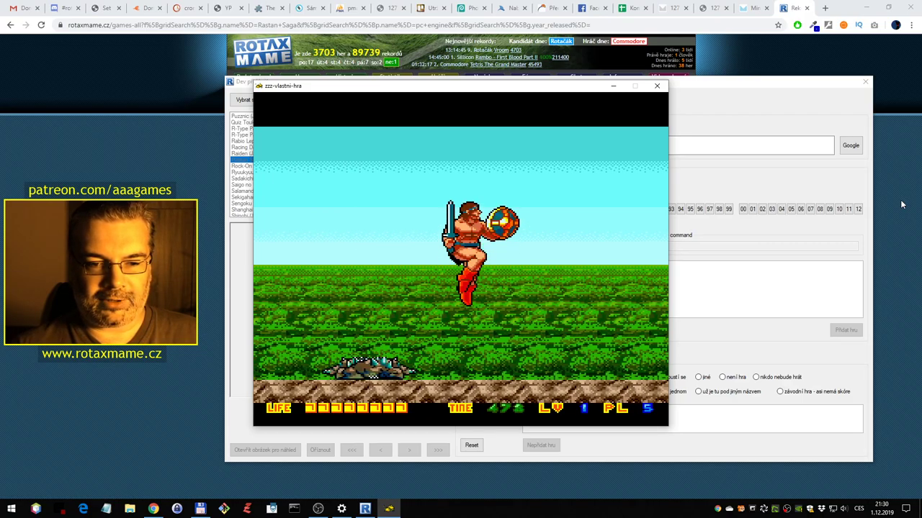
key(Right)
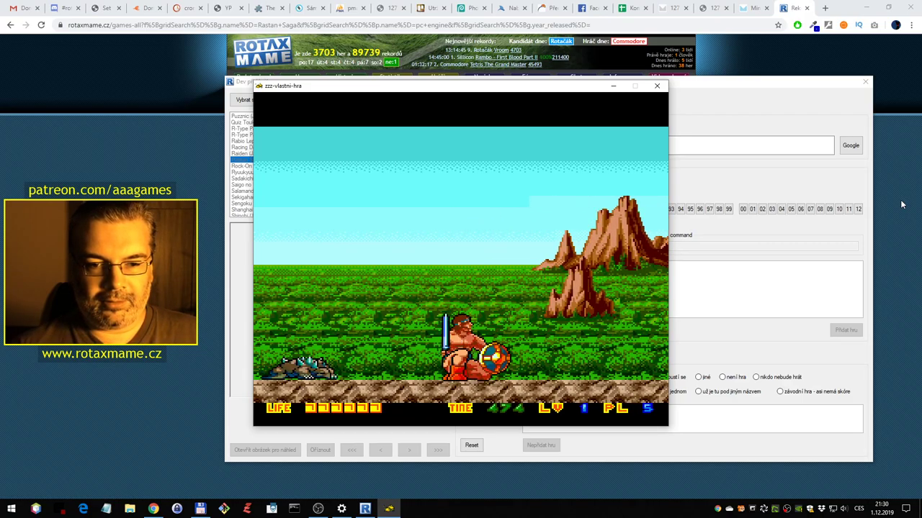
Jump past the armoured sword creature and the purple winged beast beyond the brown rocks
key(Right)
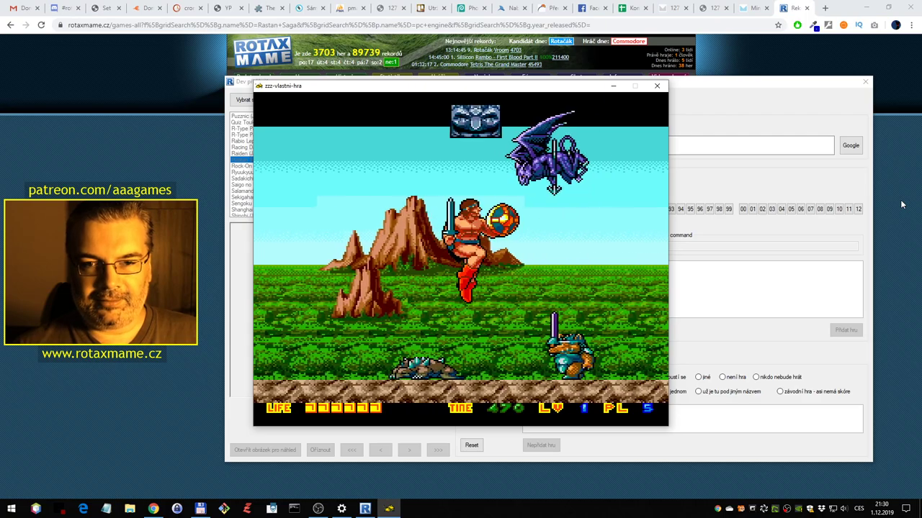
key(Right)
key(Down)
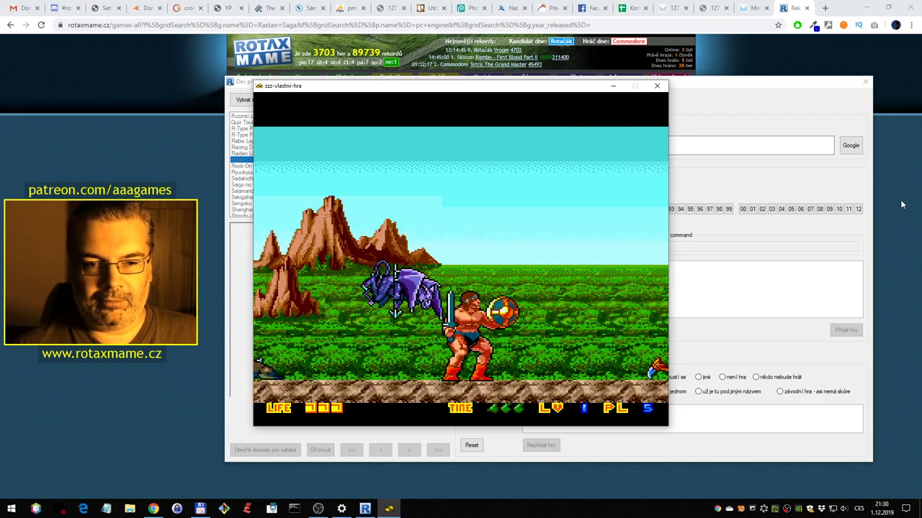
key(alt)
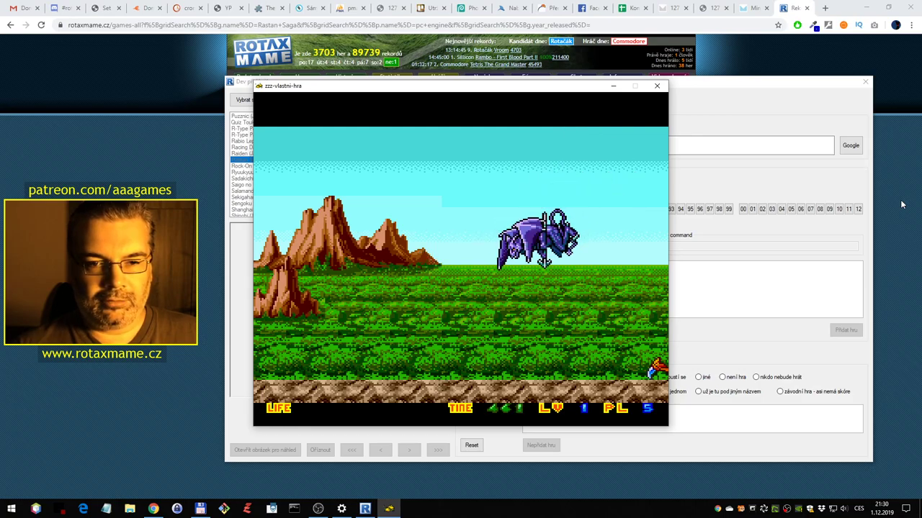
Fight the purple winged beast with jumping sword strikes and collect the large sword
key(alt)
key(Left)
key(ctrl)
key(alt)
key(ctrl)
key(Right)
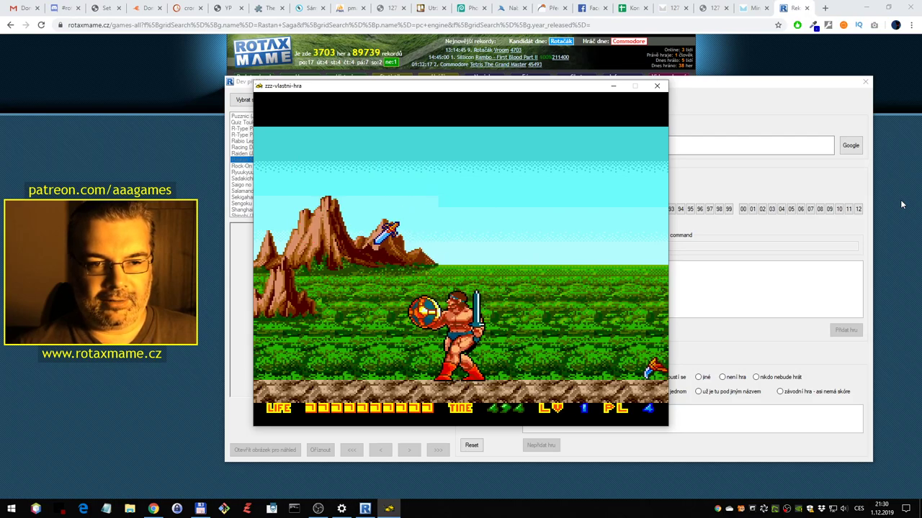
key(Left)
key(ctrl)
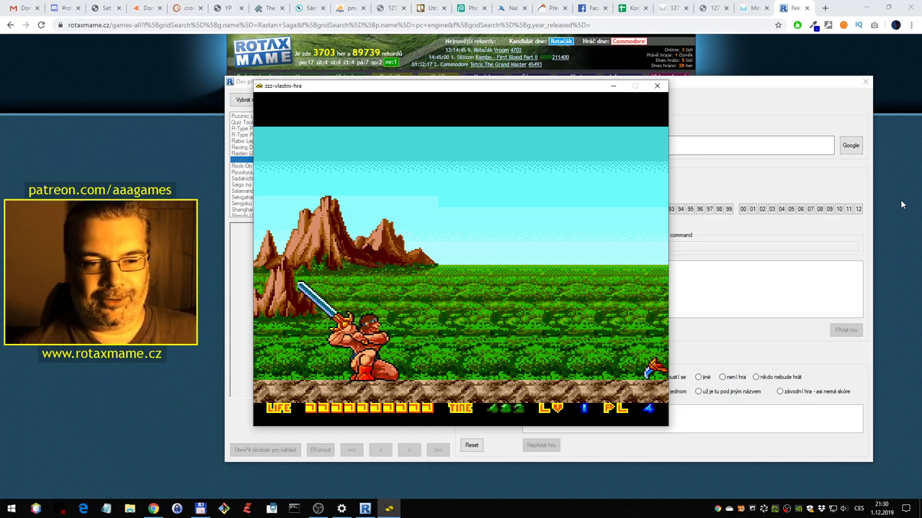
Carry the large sword across the grassland through the blue flying creatures and jump toward the raised stone walkway
key(Right)
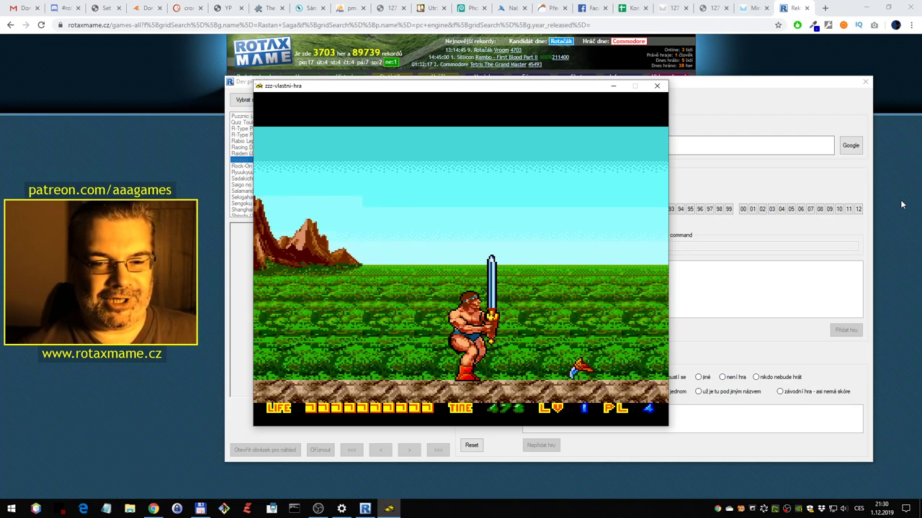
key(Right)
key(Down)
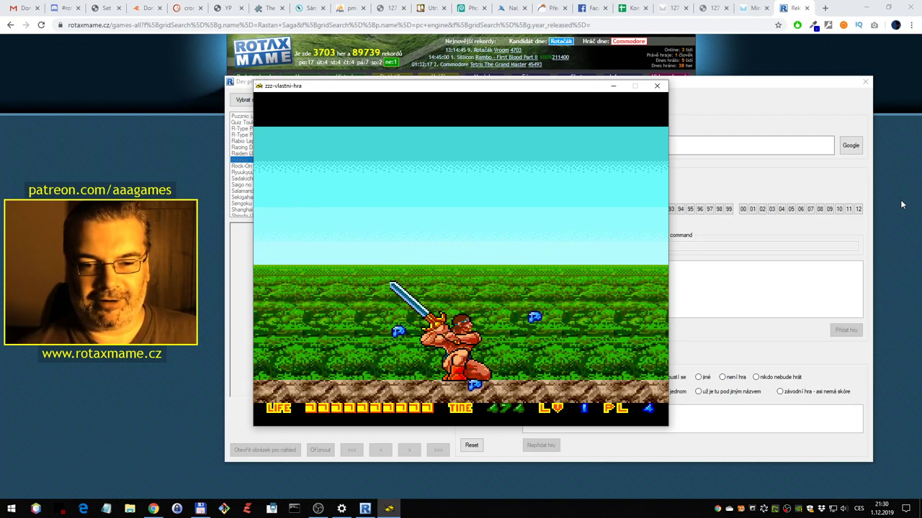
key(Right)
key(Right)
key(ctrl)
key(Right)
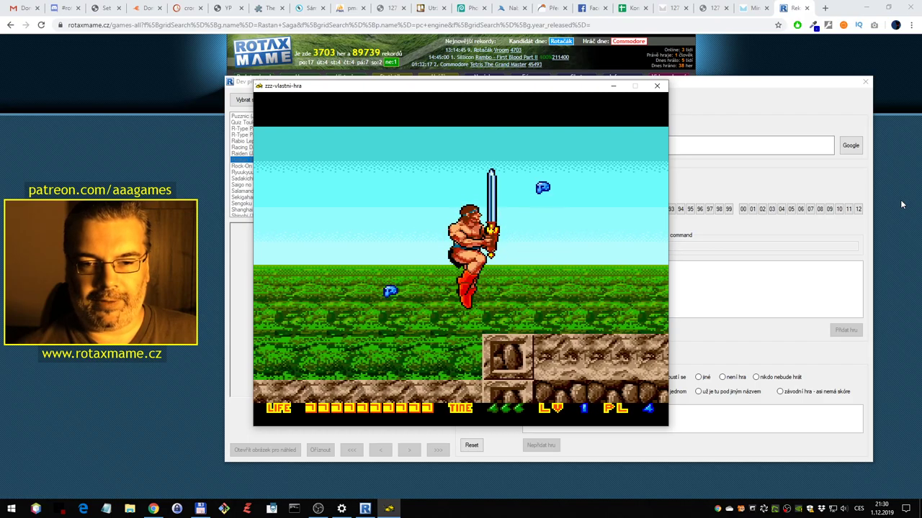
Fight across the raised stone walkway and jump-attack off its far end toward the spiked creatures on the grass
key(Right)
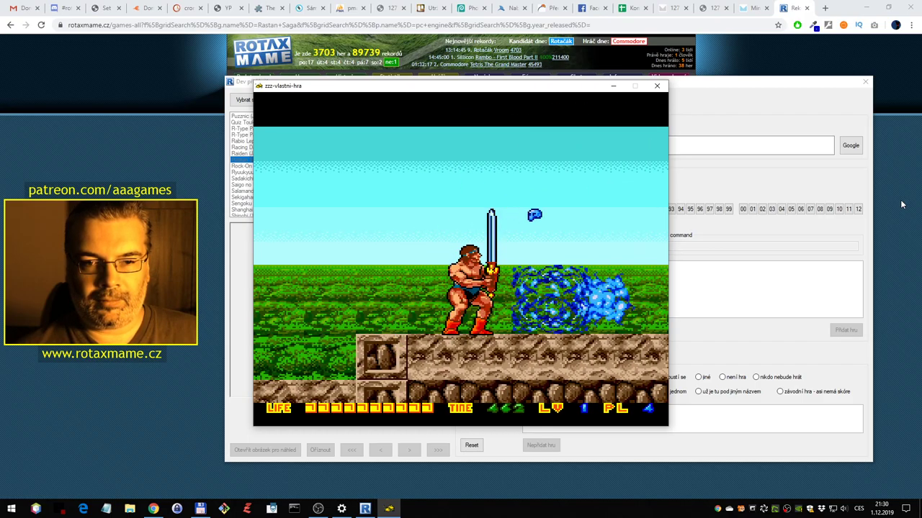
key(ctrl)
key(Right)
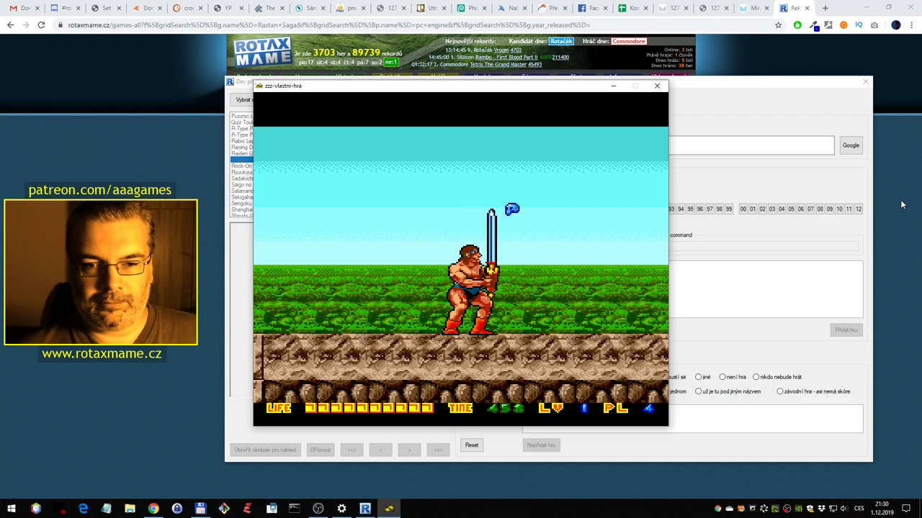
key(Right)
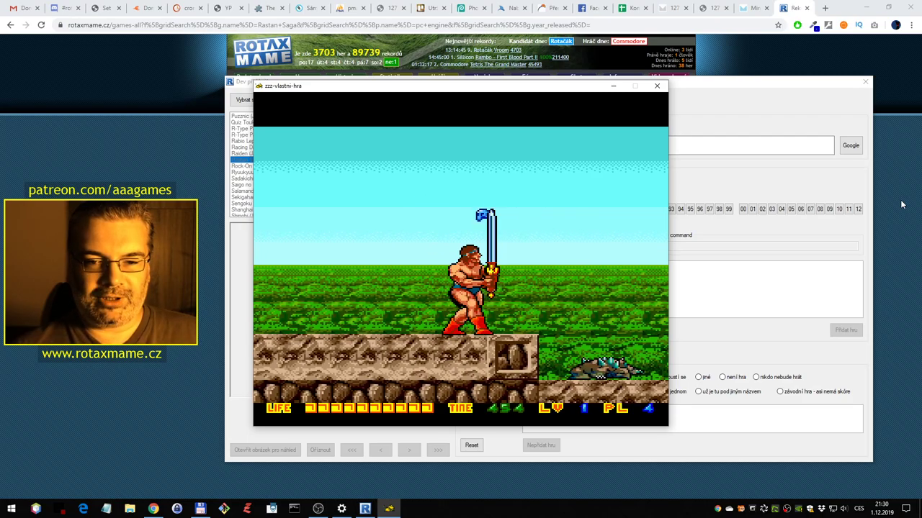
key(alt)
key(ctrl)
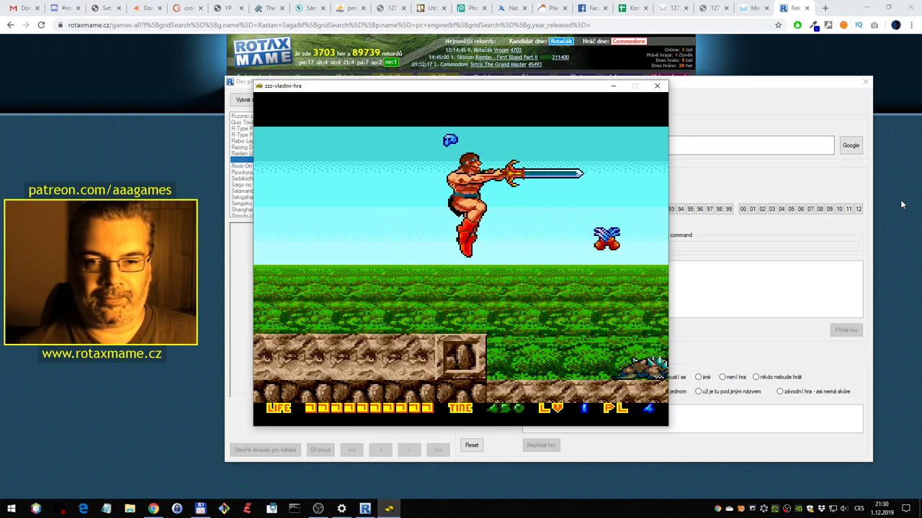
key(Right)
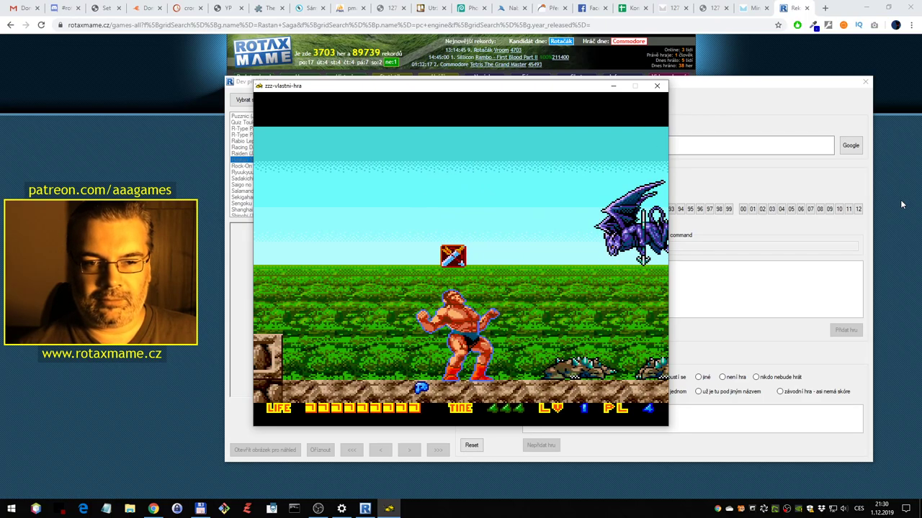
Fight past the spiked creatures on the grass with crouching claw strikes and advance toward the brown rocks
key(Left)
key(Right)
key(ctrl)
key(alt)
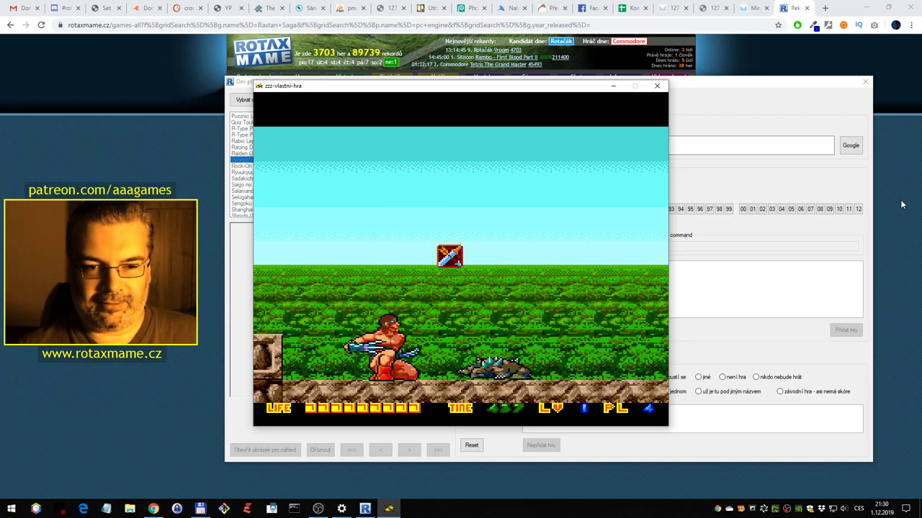
key(Right)
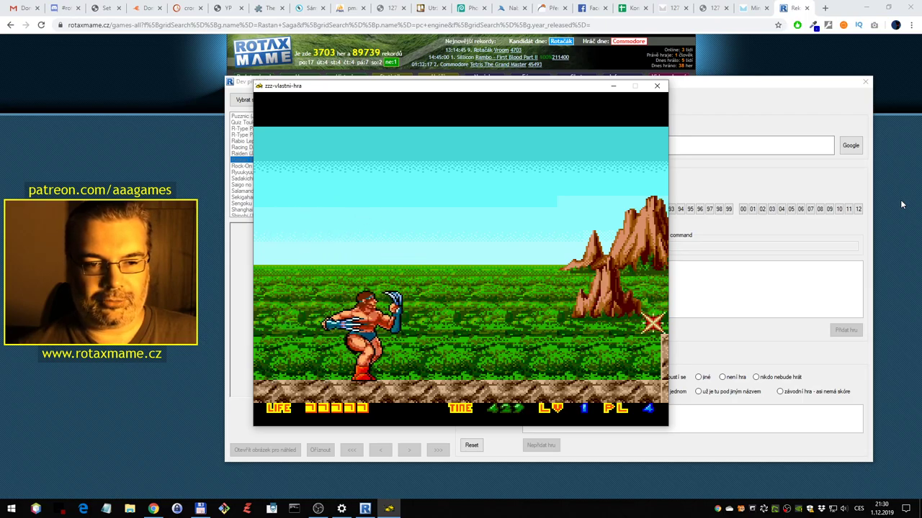
Jump past the spinning star onto the raised stone walkway and advance beneath the floating stone faces
key(Right)
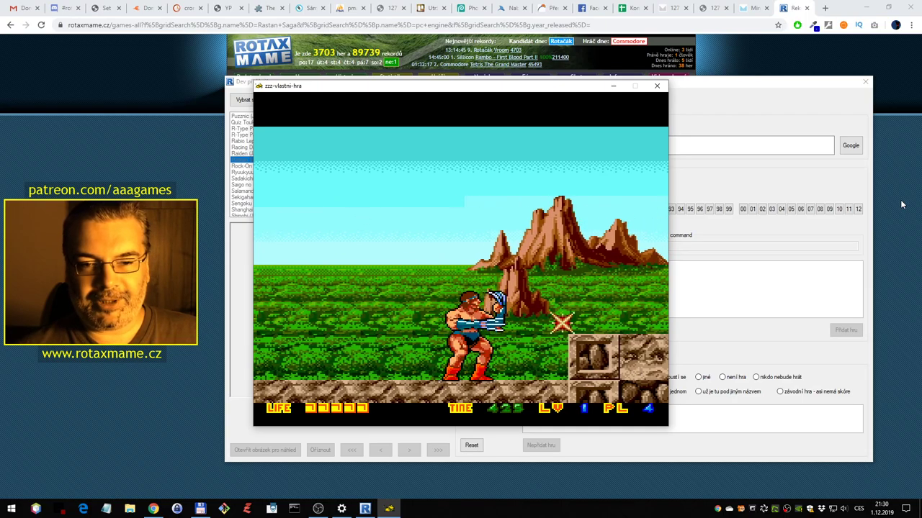
key(x)
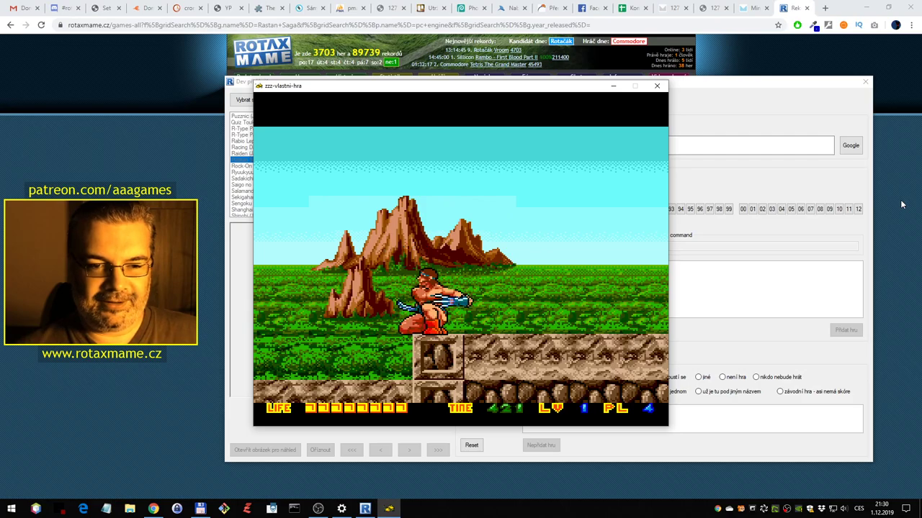
key(Right)
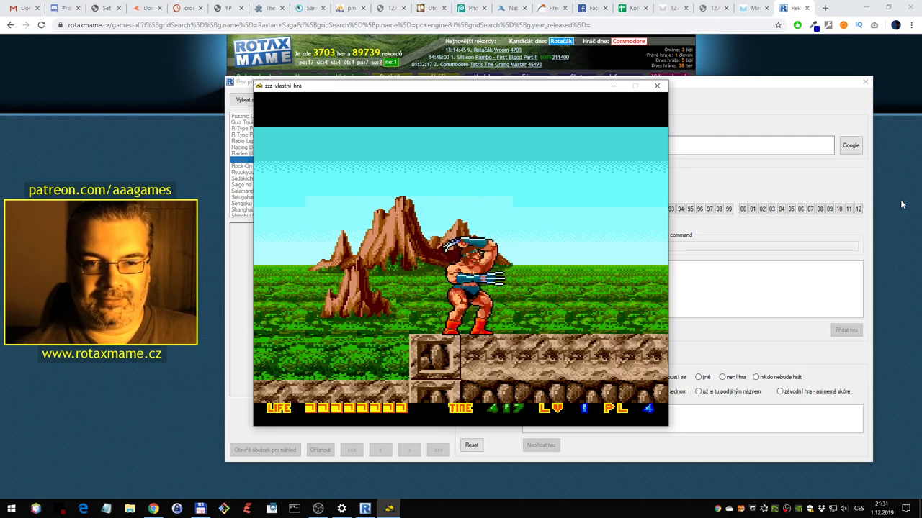
key(Right)
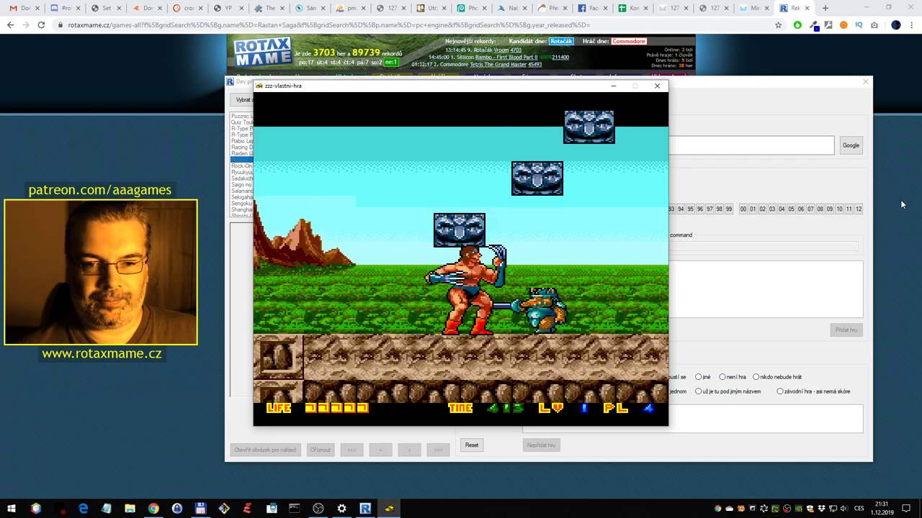
Fight the armoured creatures and the brown beast with crouching claw strikes while climbing onto the wall with water spouts
key(Down)
key(z)
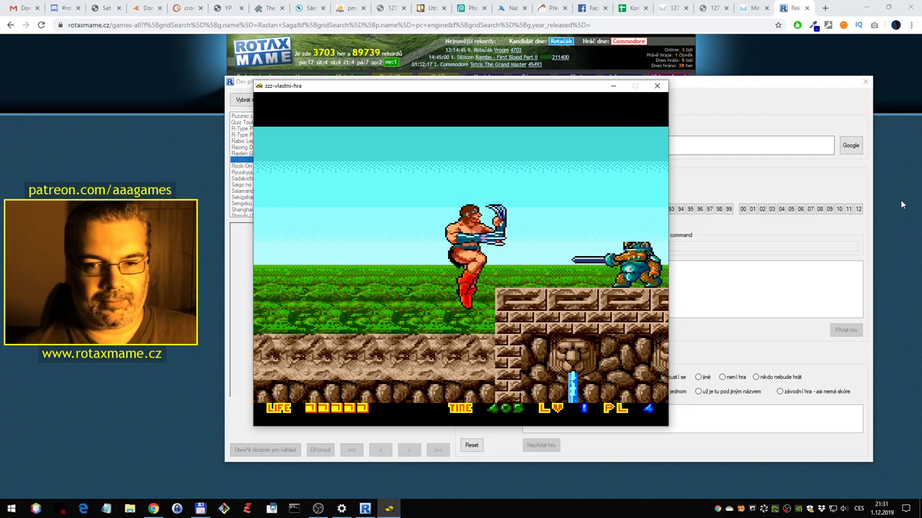
key(Right)
key(z)
key(Down)
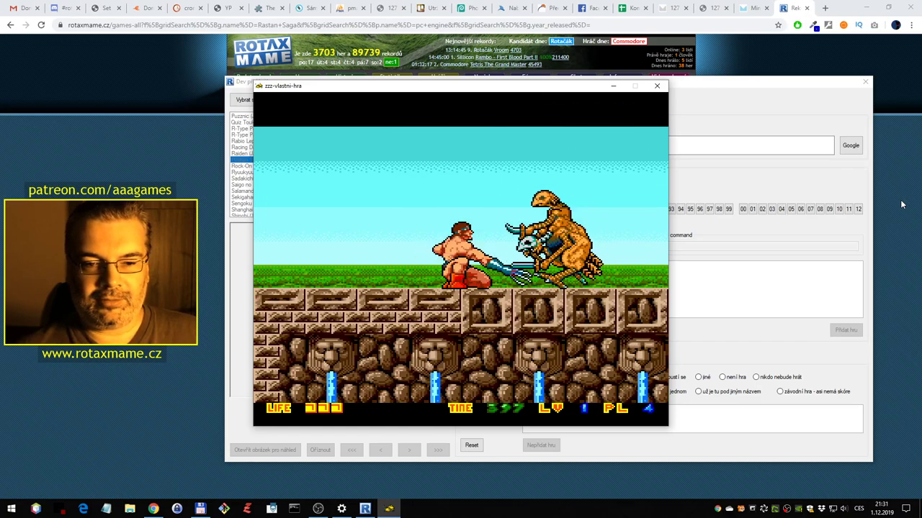
key(z)
key(Right)
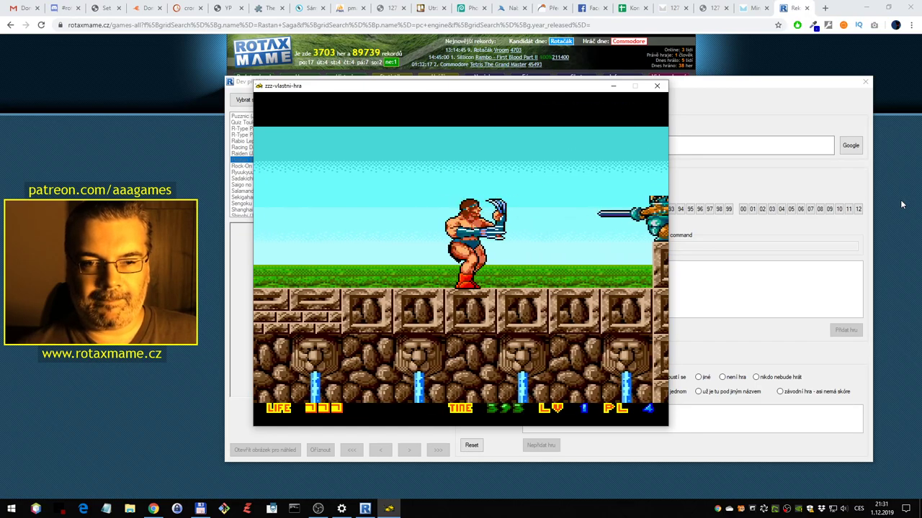
Fight and jump past the armoured sword creatures onto the higher brick wall, heading for the skull-topped stump
key(Down)
key(z)
key(x)
key(Right)
key(Down)
key(z)
key(Right)
key(x)
key(z)
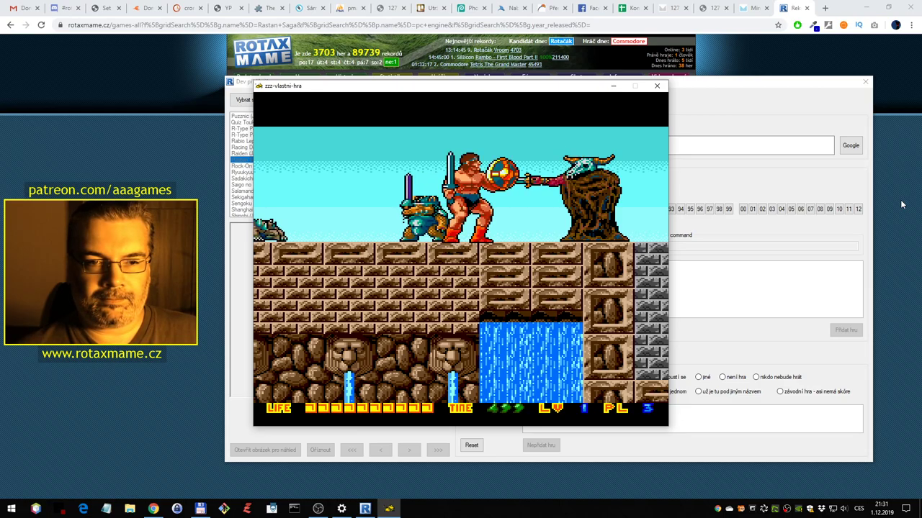
Fight the skull-topped stump above the waterfall with sword strikes and advance into the grey stone hall
key(Down)
key(z)
key(z)
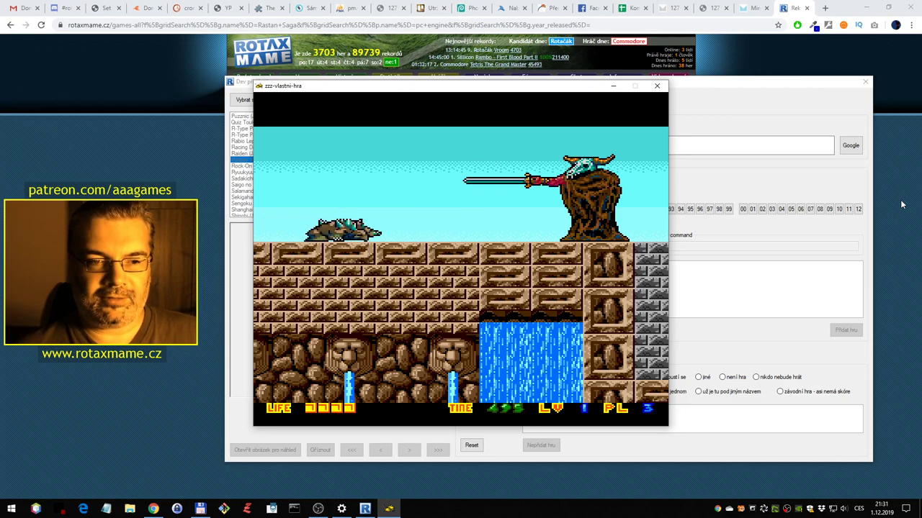
key(Right)
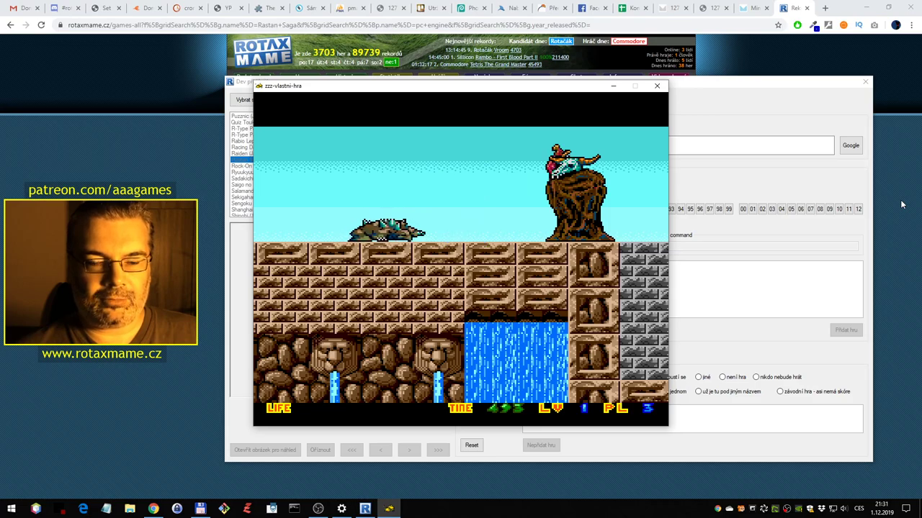
key(Right)
key(z)
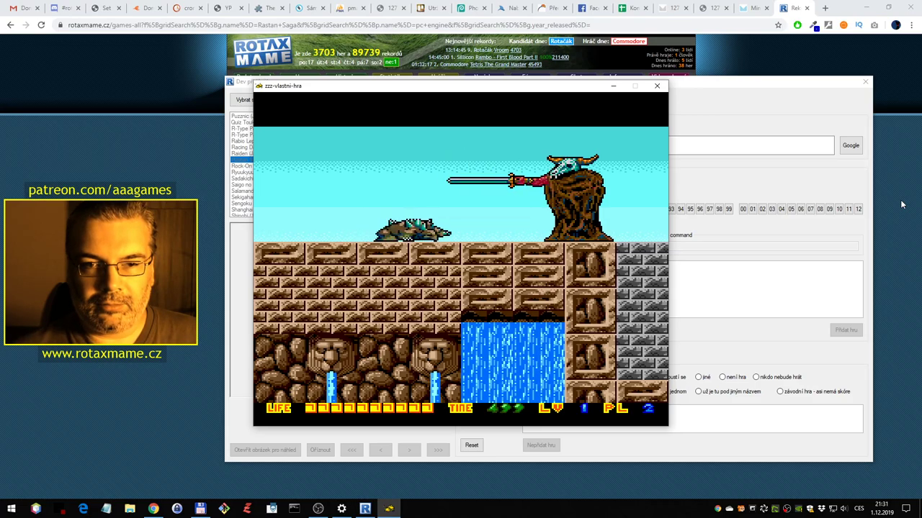
key(z)
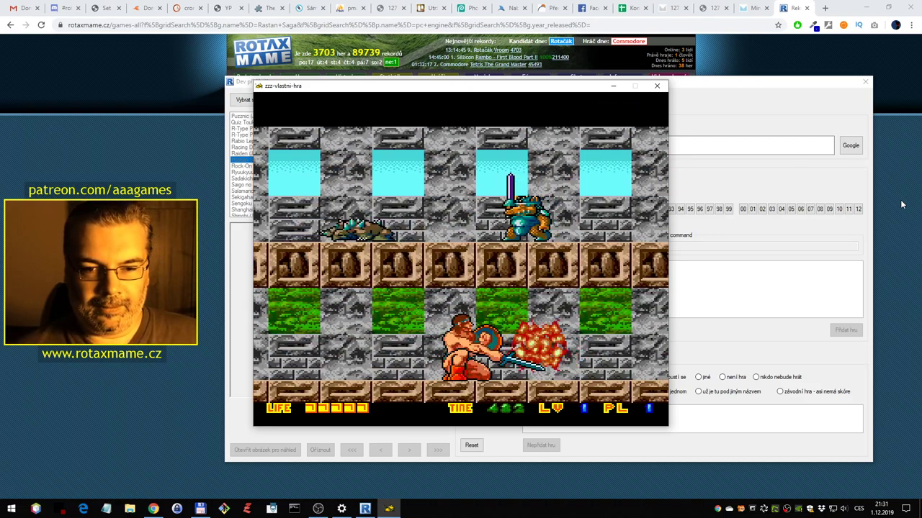
Fight through the lower grey stone corridor past the skull-topped stump toward the spiked creature below the blue flyer
key(Right)
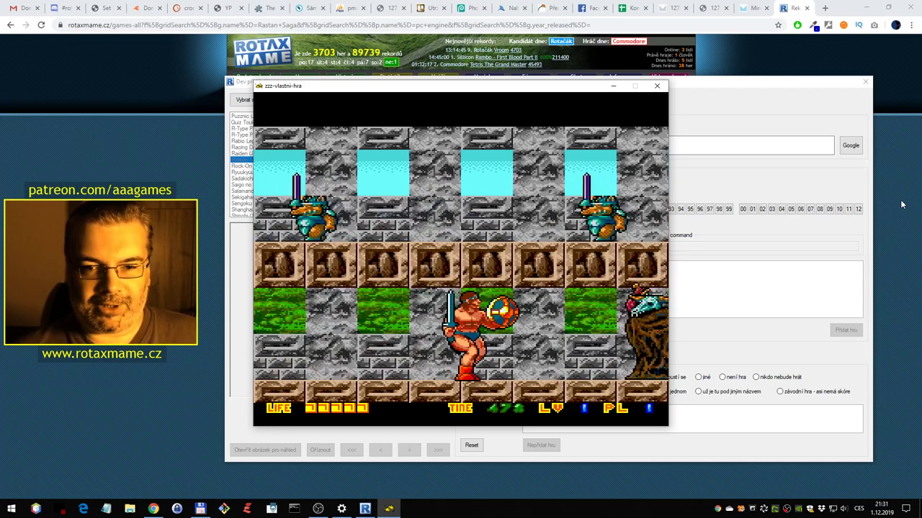
key(ctrl)
key(Right)
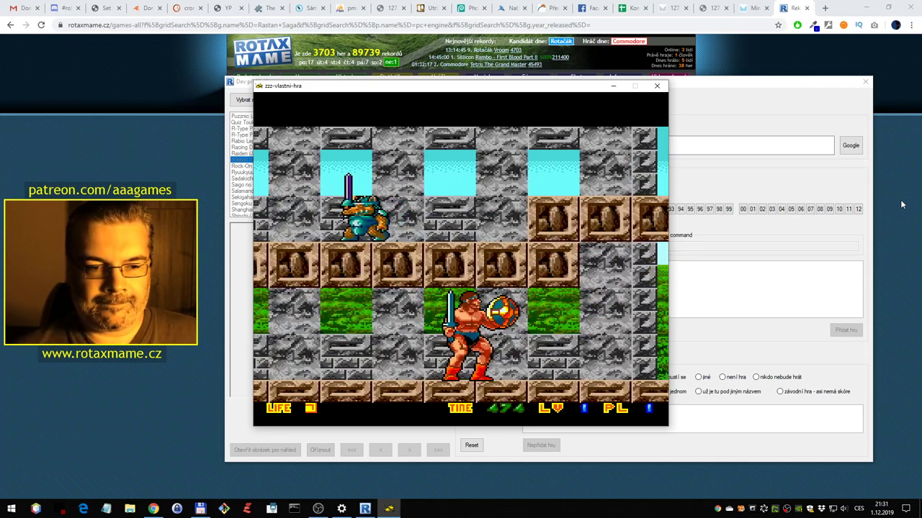
key(Right)
key(ctrl)
key(ctrl)
key(Right)
key(Left)
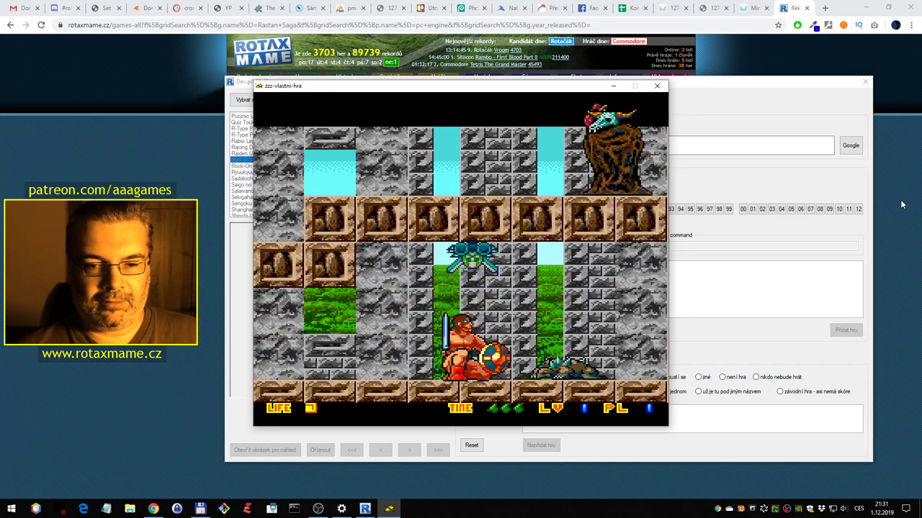
key(Right)
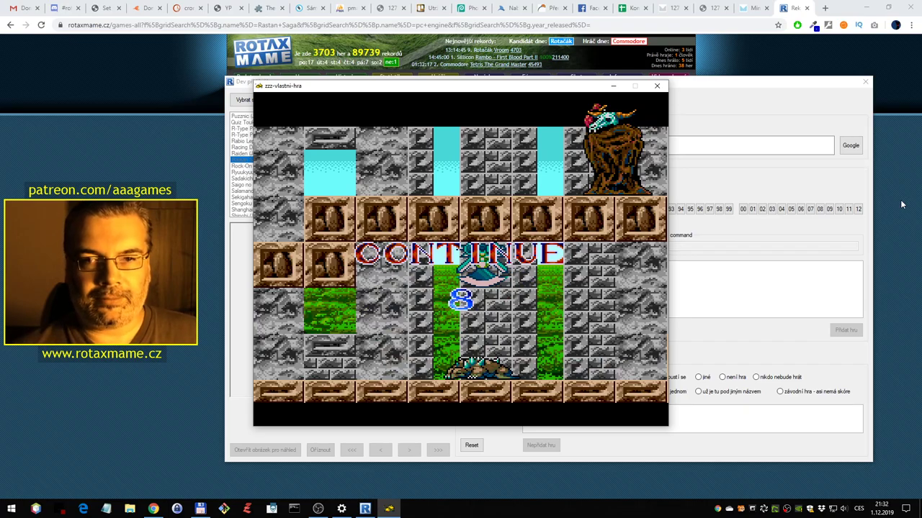
Close the running game and set Rastan Saga II's category to Plošinovky
click(658, 88)
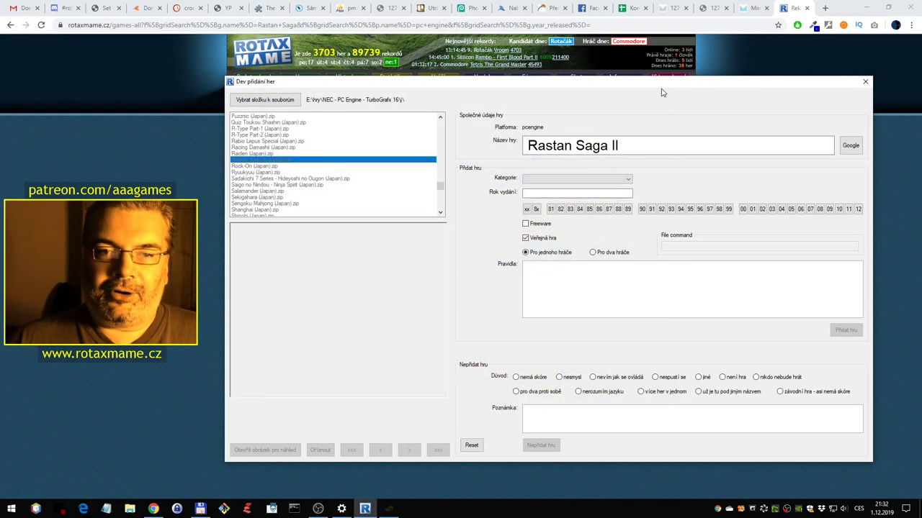
click(574, 179)
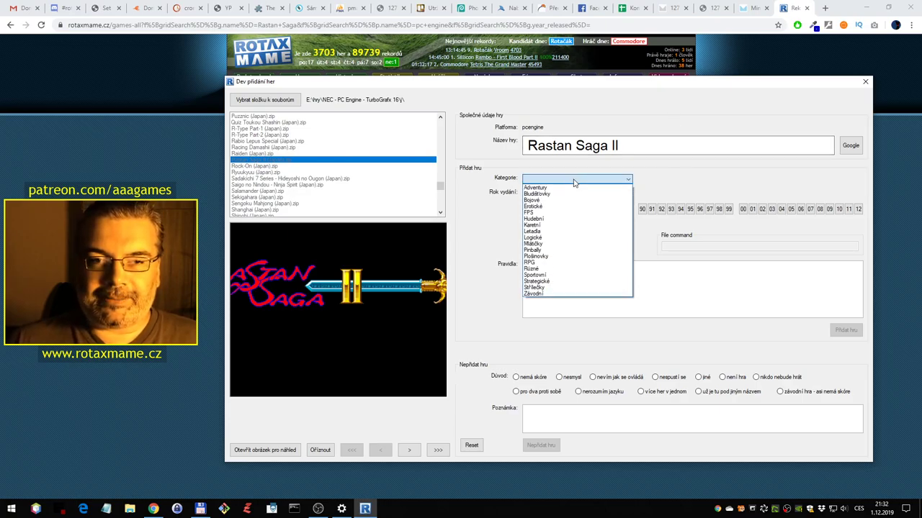
click(549, 256)
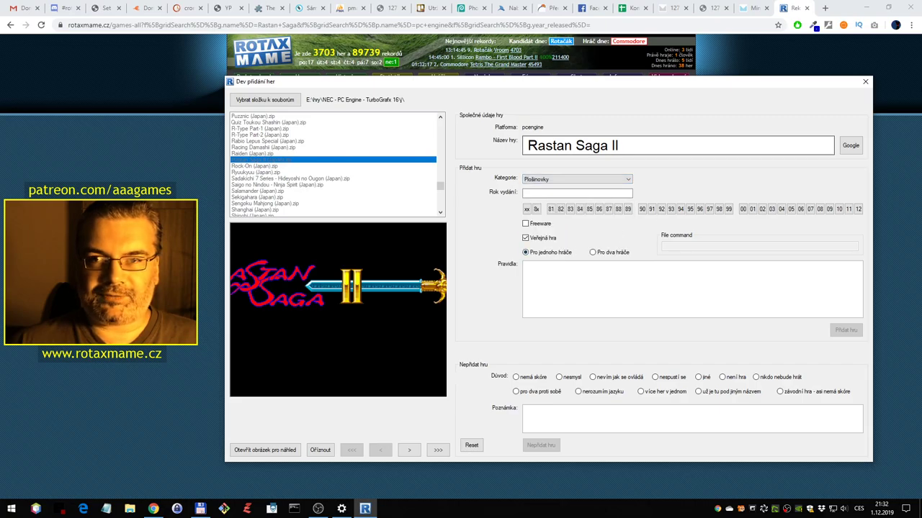
Search the Rotax MAME site for "rastan" across all platforms, check the existing entries, and return to the game-adding form
click(898, 94)
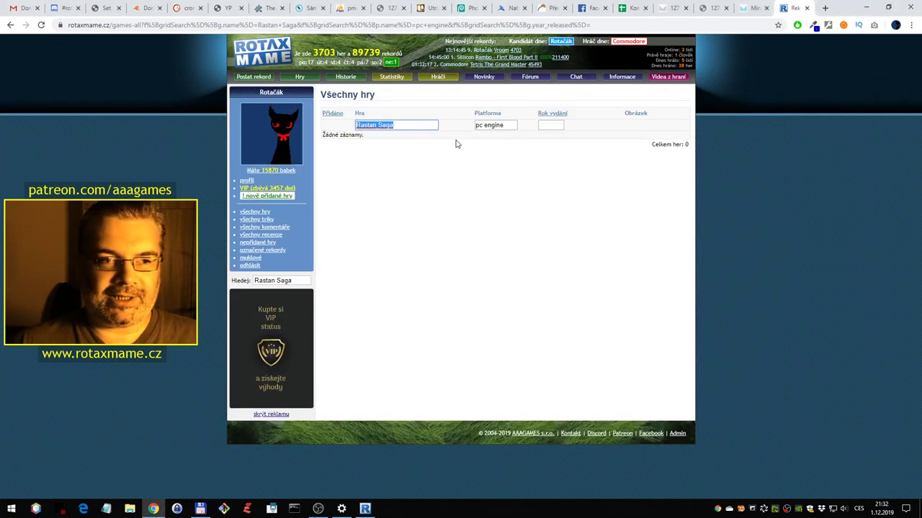
text(rastan)
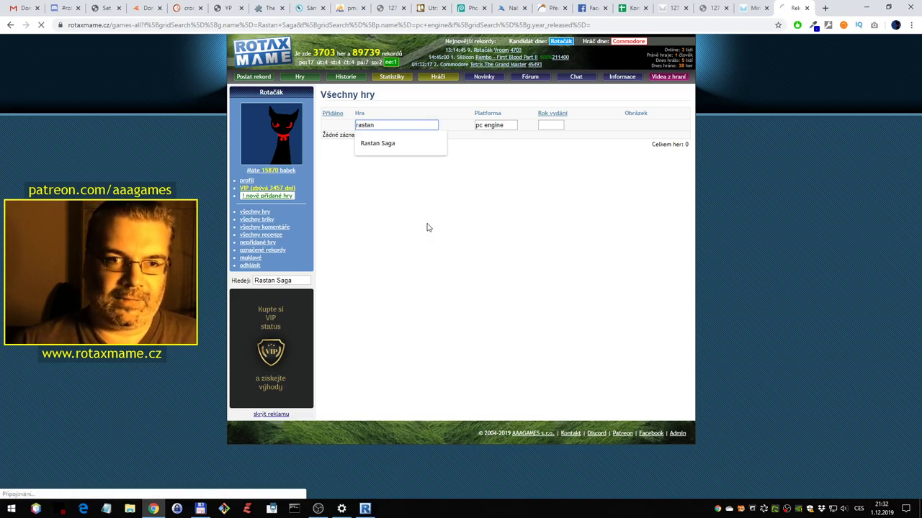
key(Return)
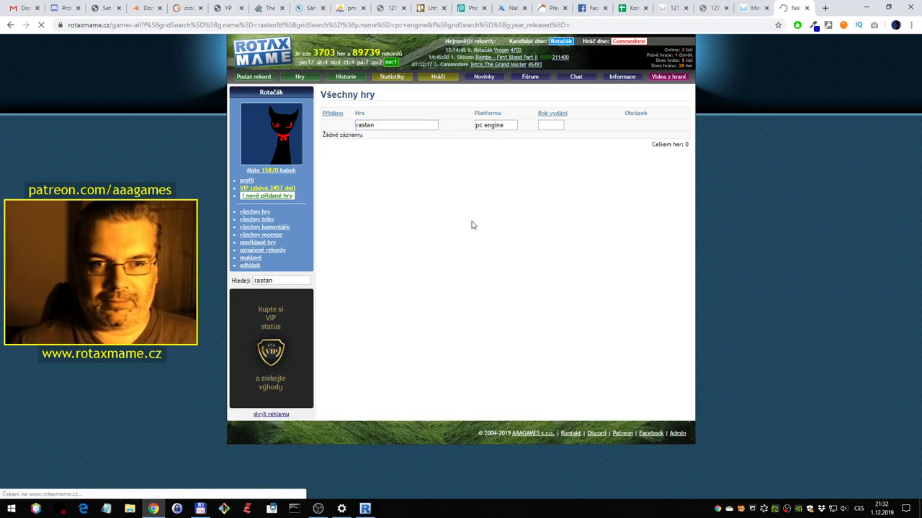
key(Tab)
key(Return)
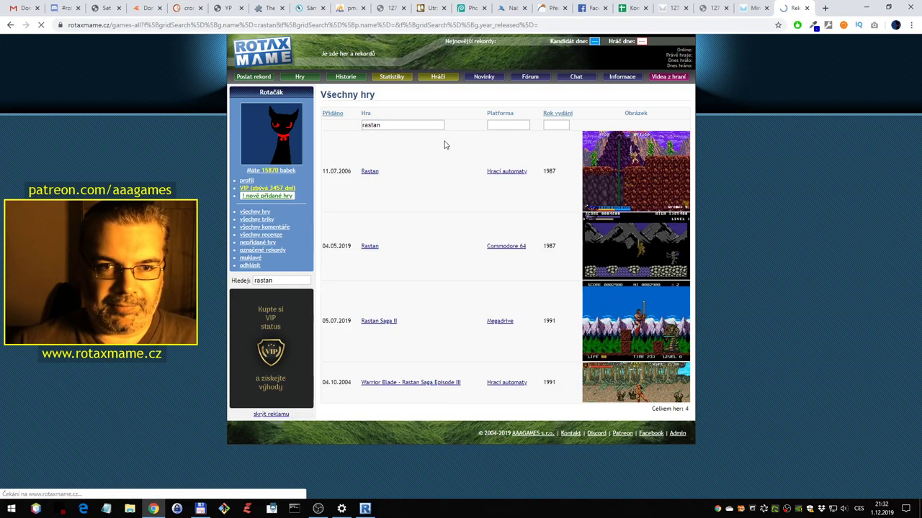
click(374, 248)
key(alt+Left)
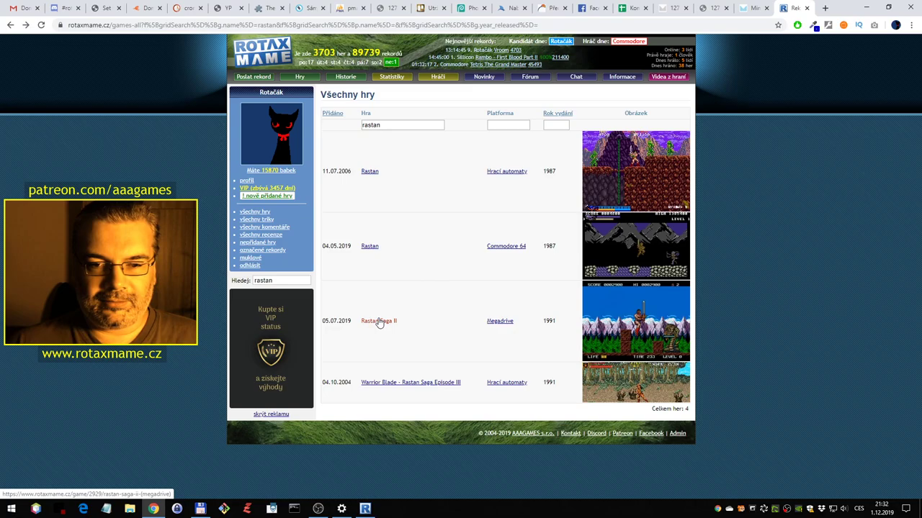
drag(377, 320, 383, 421)
click(388, 431)
click(365, 509)
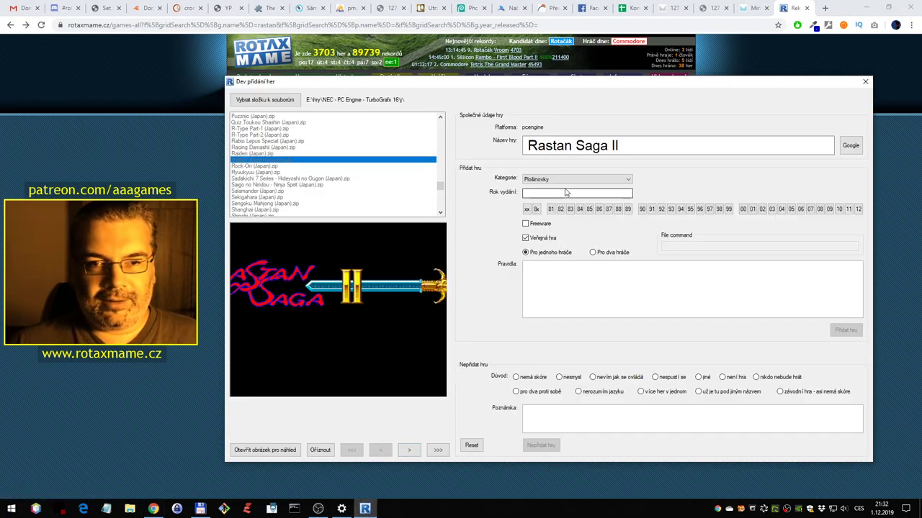
Set Rastan Saga II's release year to 1990 and choose the gameplay screenshot beside the green columns as its picture
click(415, 452)
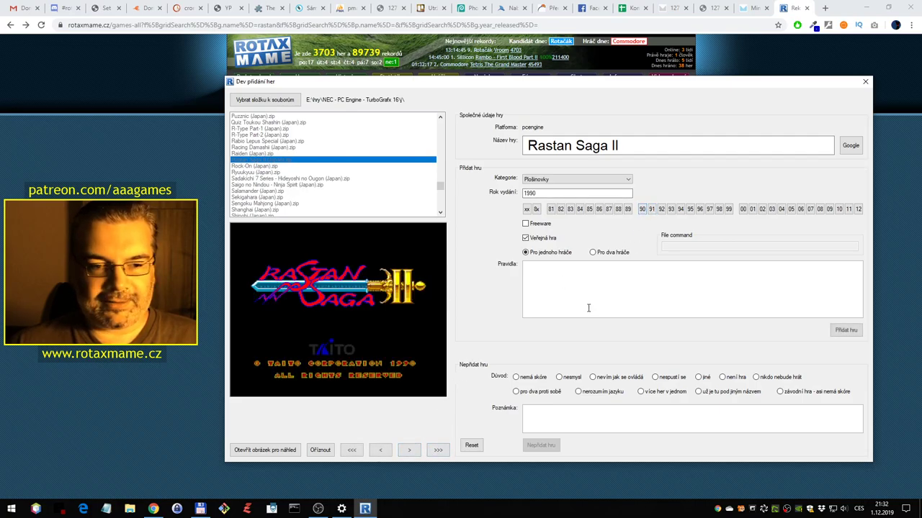
click(436, 449)
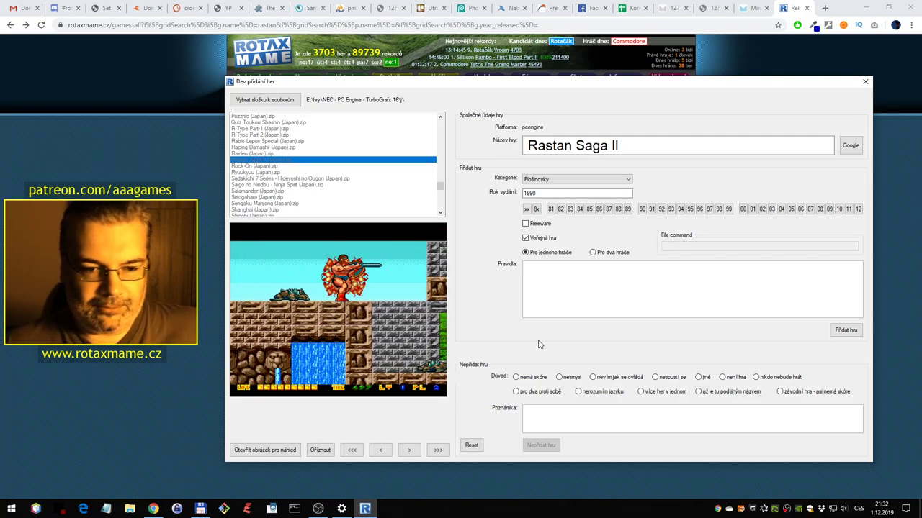
click(352, 450)
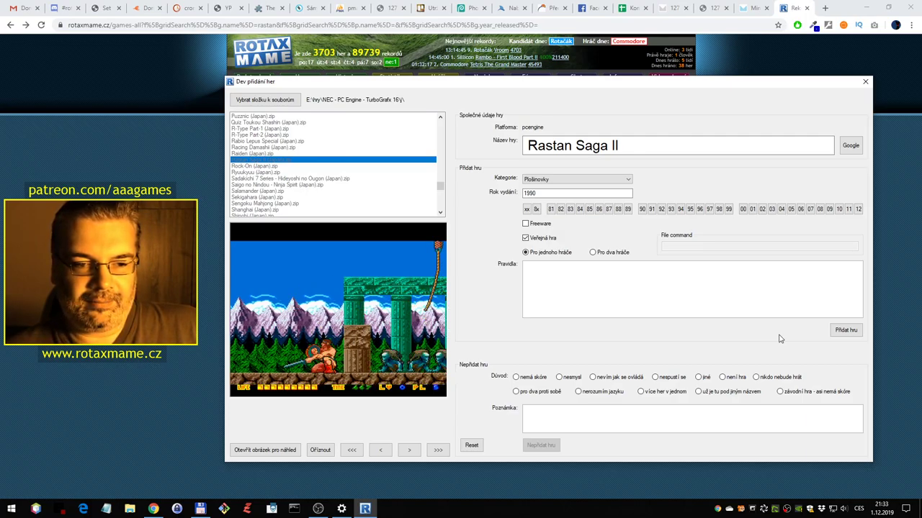
Crop the chosen screenshot and add Rastan Saga II to the database
click(328, 452)
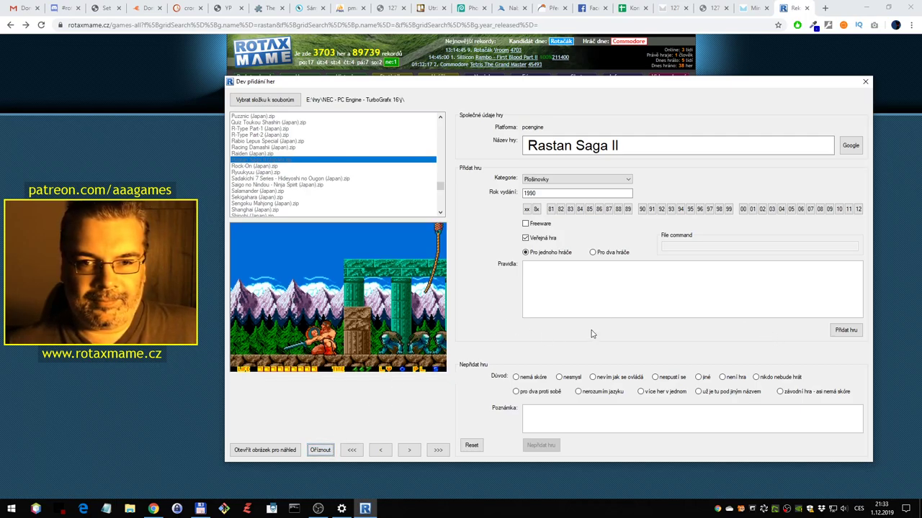
click(846, 330)
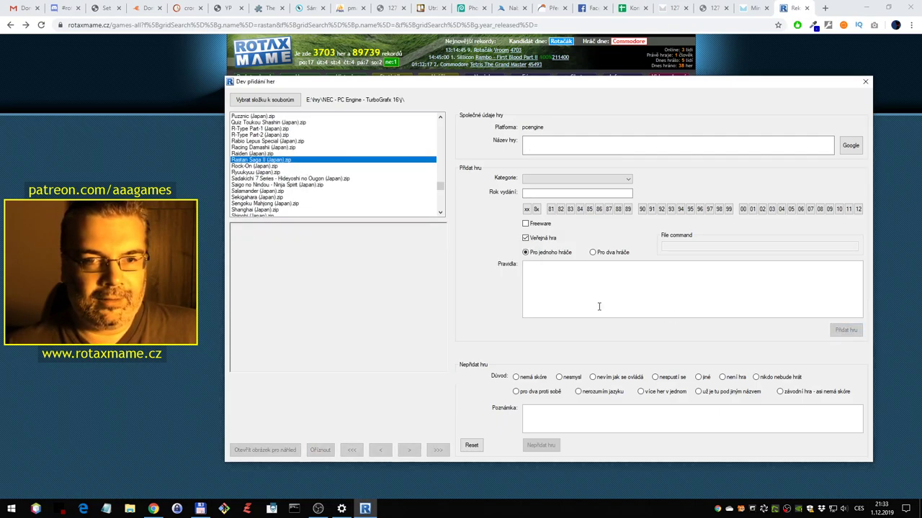
Launch Rock-On (Japan).zip from the game list and skip its intro text to reach the title screen
click(625, 149)
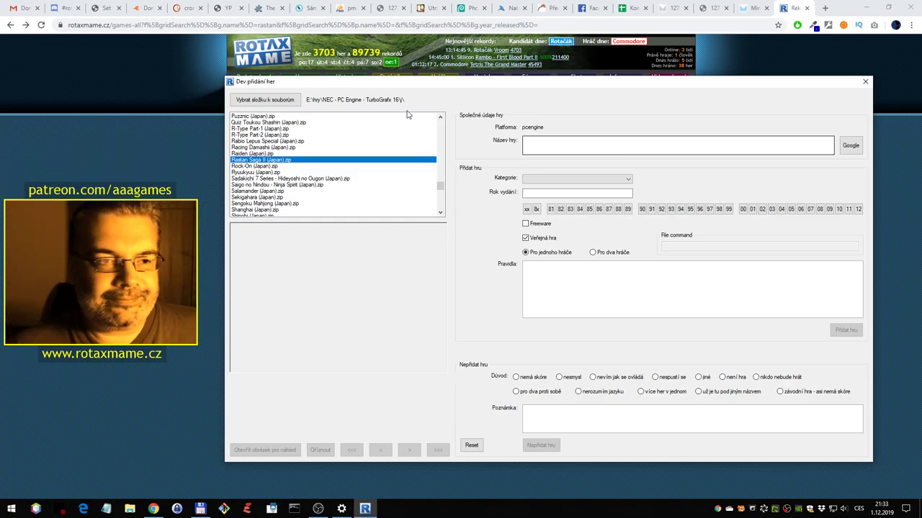
click(315, 173)
click(309, 166)
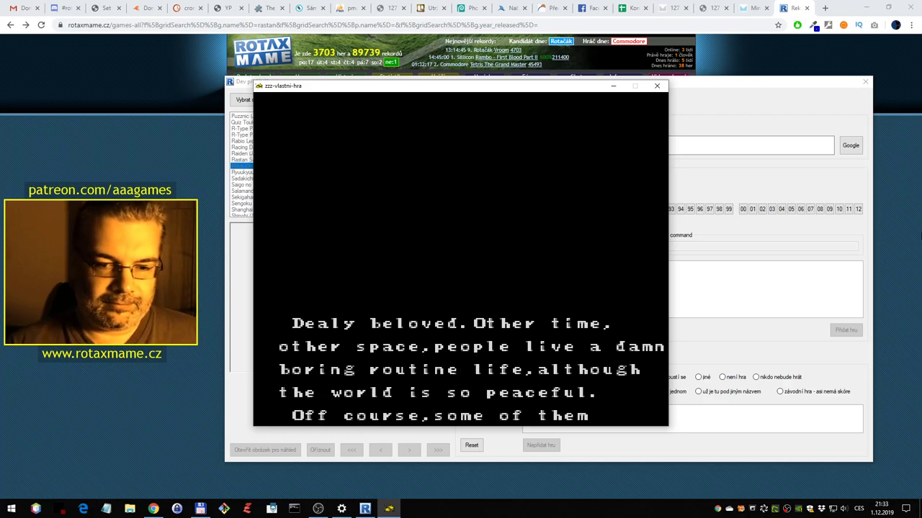
key(Return)
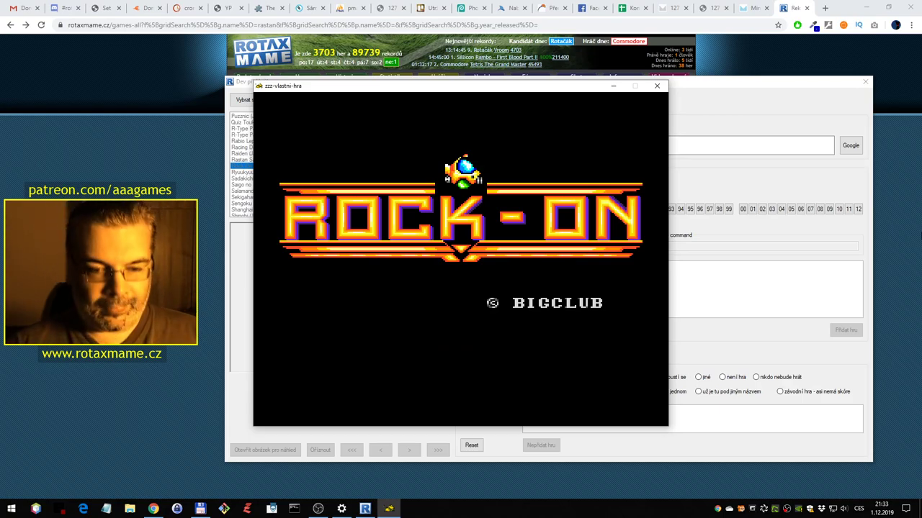
Start a Rock-On game, skip the story dialogue and steer the first ship through the opening section
key(1)
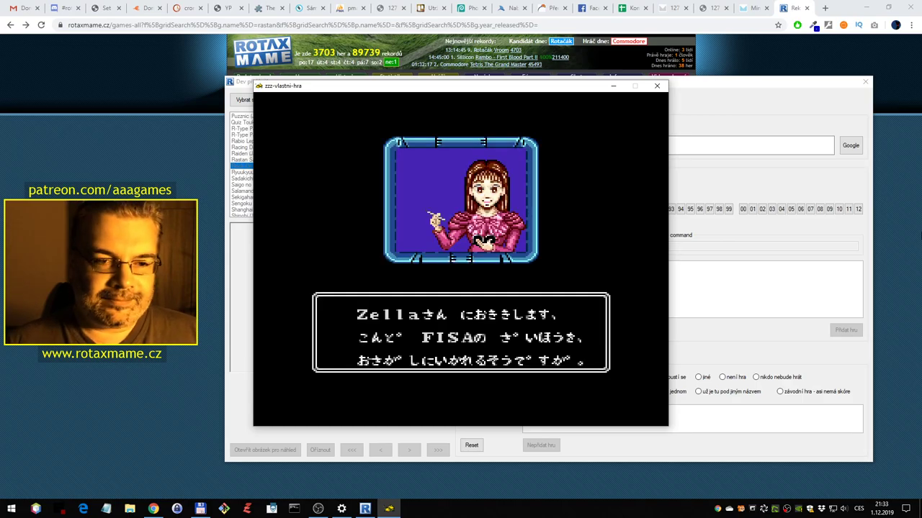
key(1)
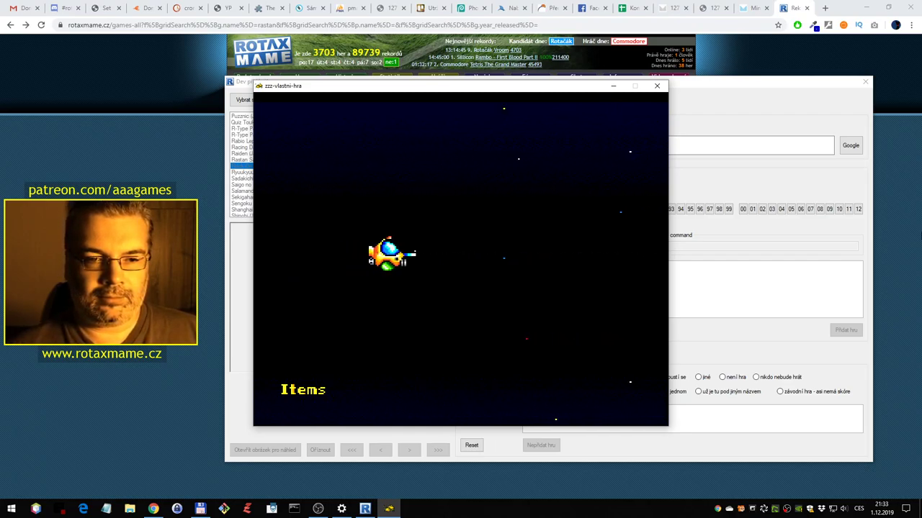
key(Up)
key(Left)
key(Left)
key(Down)
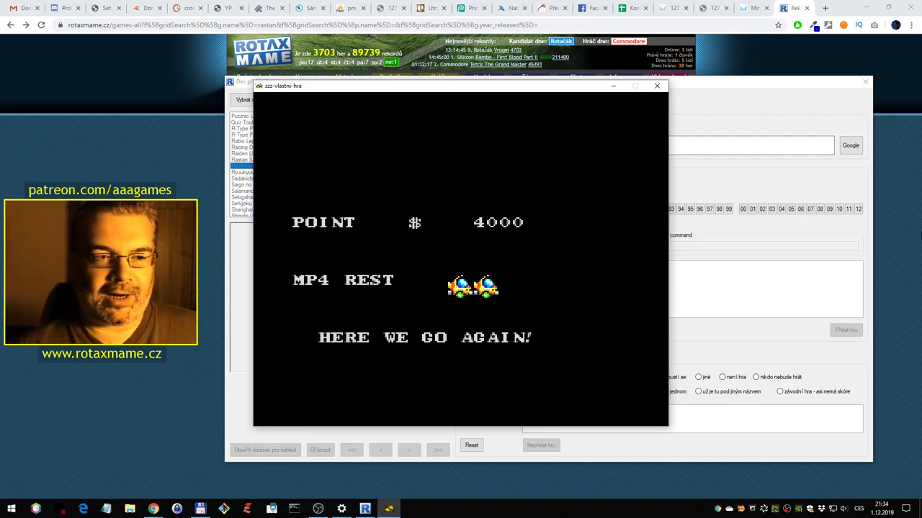
Play Rock-On with the second ship, shooting the enemy waves and picking up the Laser item until the ship is lost
key(ctrl)
key(Up)
key(Right)
key(ctrl)
key(Up)
key(Right)
key(Left)
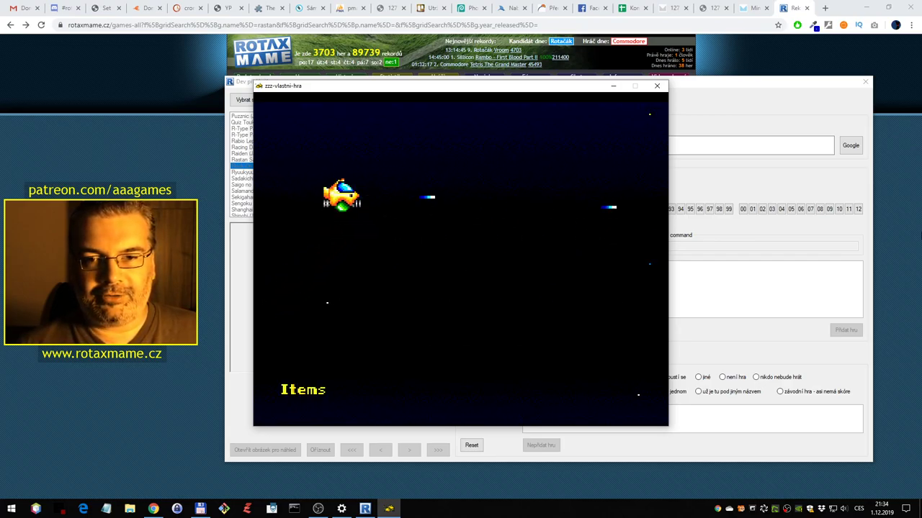
key(Down)
key(Right)
key(ctrl)
key(Right)
key(Up)
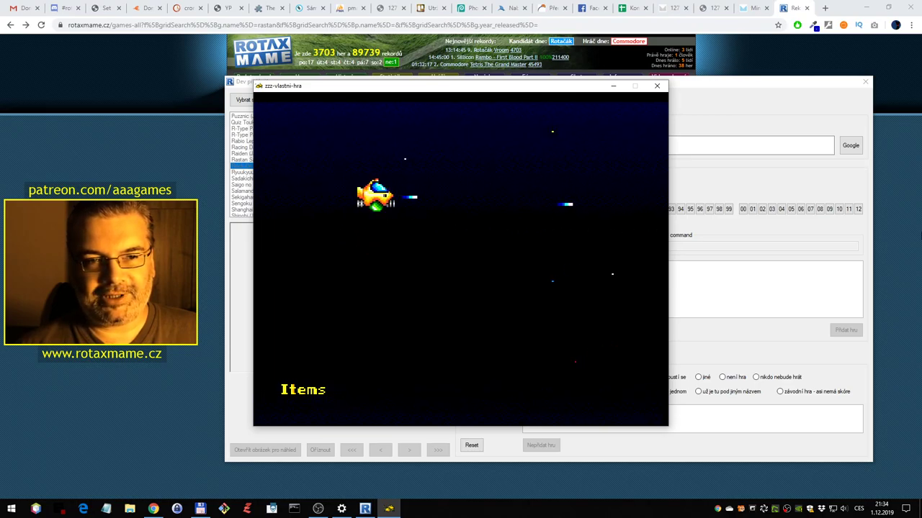
key(Down)
key(Down)
key(ctrl)
key(Up)
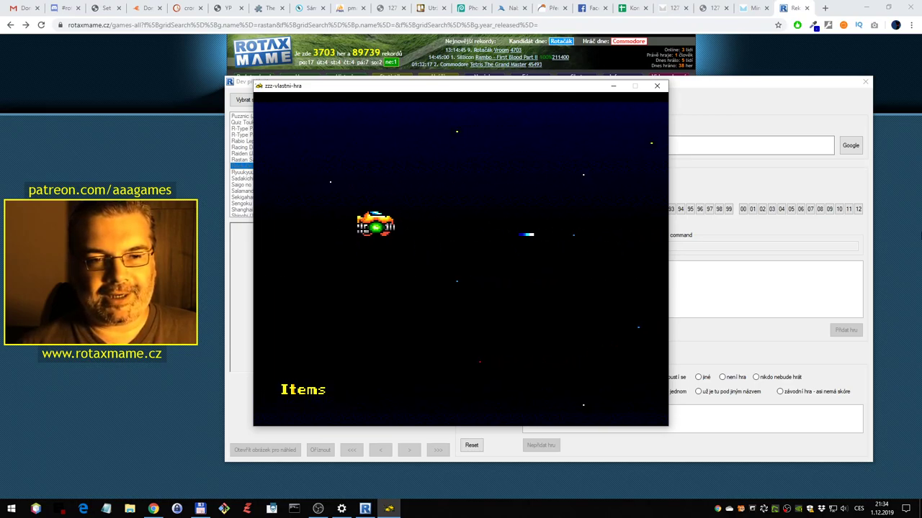
key(Down)
key(ctrl)
key(ctrl)
key(ctrl)
key(ctrl)
key(Down)
key(Up)
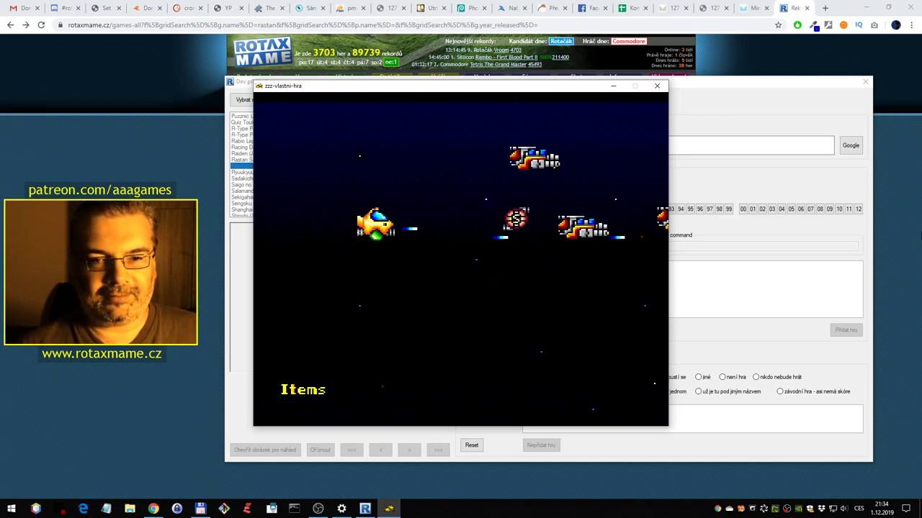
key(Down)
key(Right)
key(ctrl)
key(ctrl)
key(ctrl)
key(ctrl)
key(Right)
key(Down)
key(Up)
key(Left)
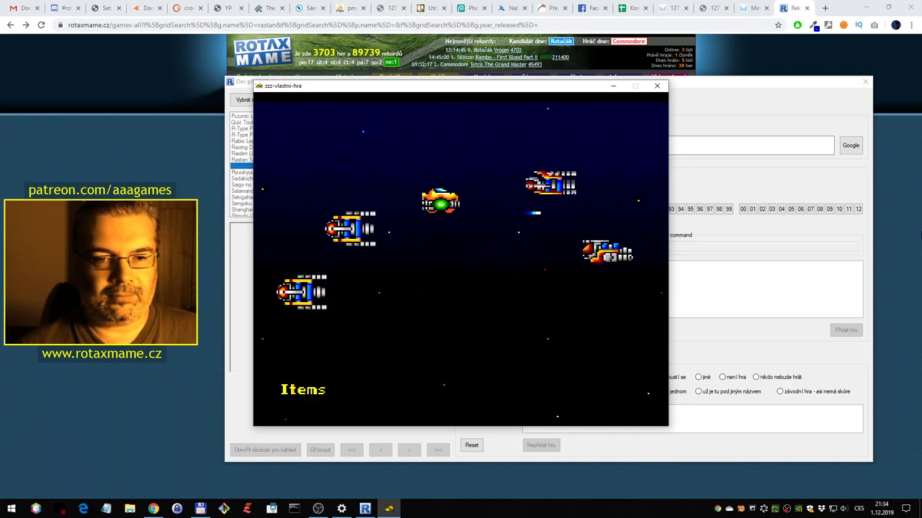
key(Down)
key(Up)
key(Down)
key(ctrl)
key(ctrl)
key(ctrl)
key(ctrl)
key(Up)
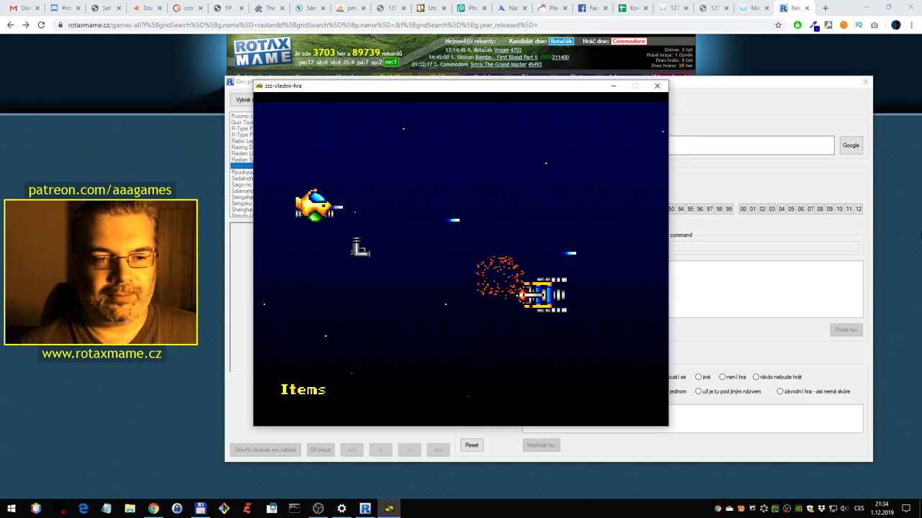
key(Down)
key(Right)
key(Left)
key(ctrl)
key(ctrl)
key(ctrl)
key(ctrl)
key(Right)
key(Up)
key(Down)
key(Left)
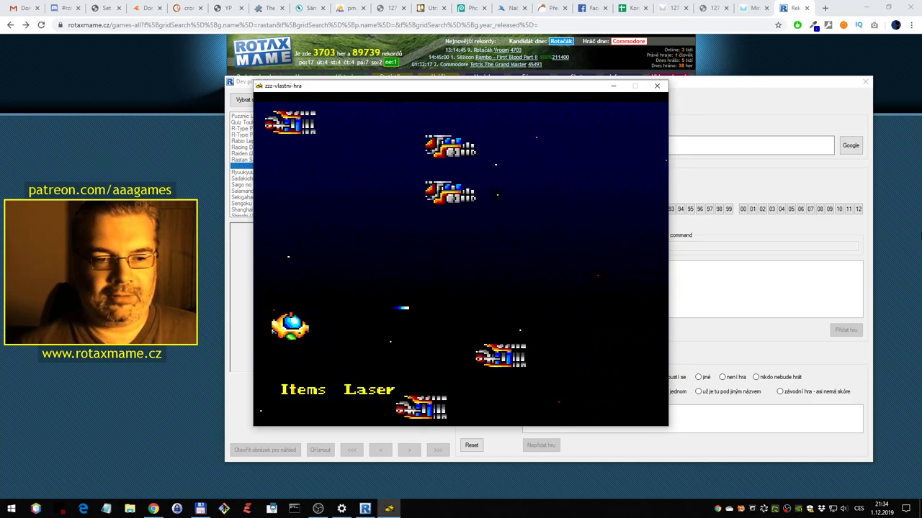
key(Up)
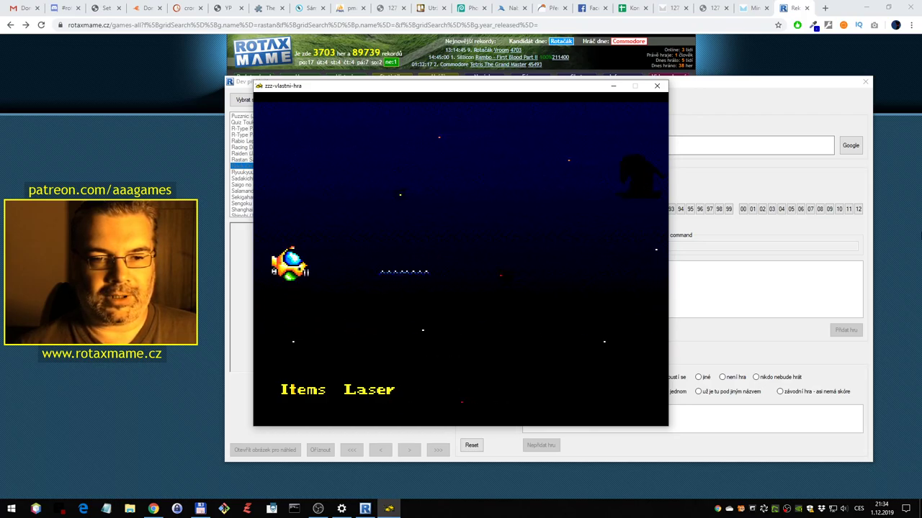
key(Right)
key(Up)
key(ctrl)
key(Left)
key(Down)
key(Right)
key(ctrl)
key(Up)
key(Left)
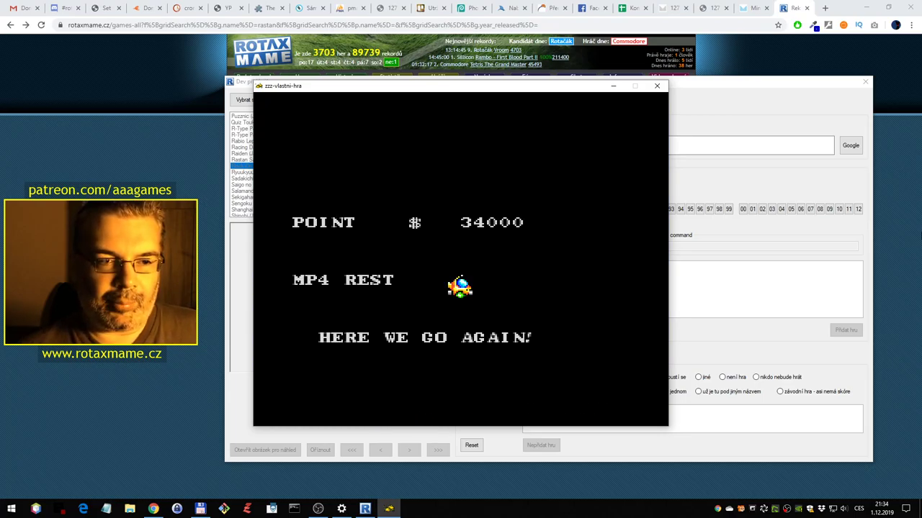
Play on with the last Rock-On ship, collecting the Laser again and firing at enemies until the game is over
key(Up)
key(Right)
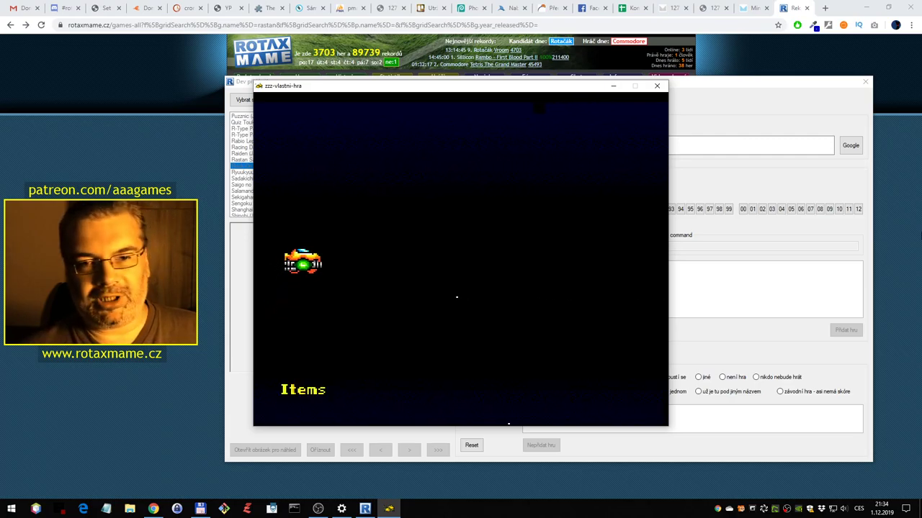
key(space)
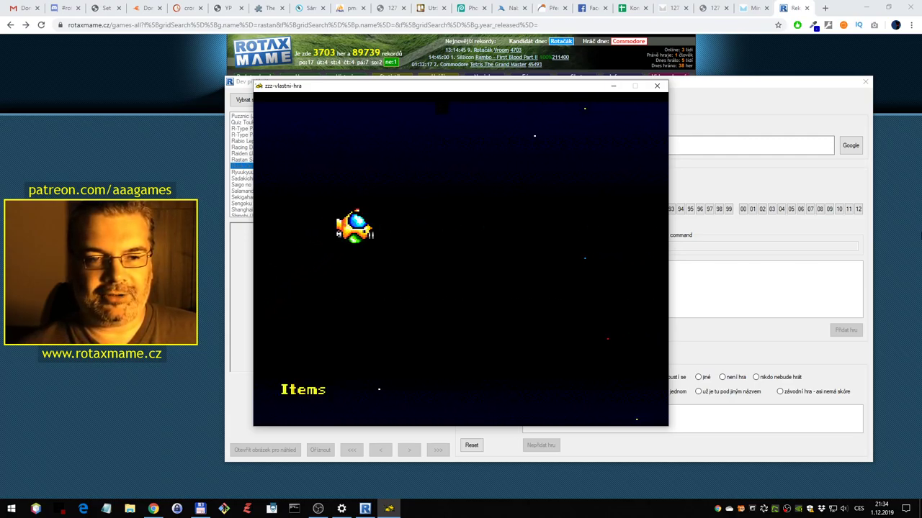
key(Down)
key(ctrl)
key(Up)
key(Right)
key(ctrl)
key(Up)
key(Left)
key(Left)
key(ctrl)
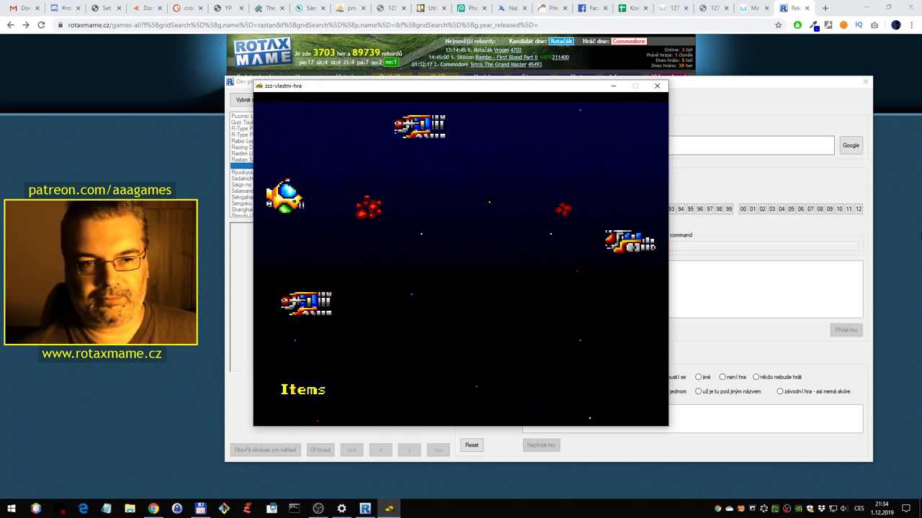
key(ctrl)
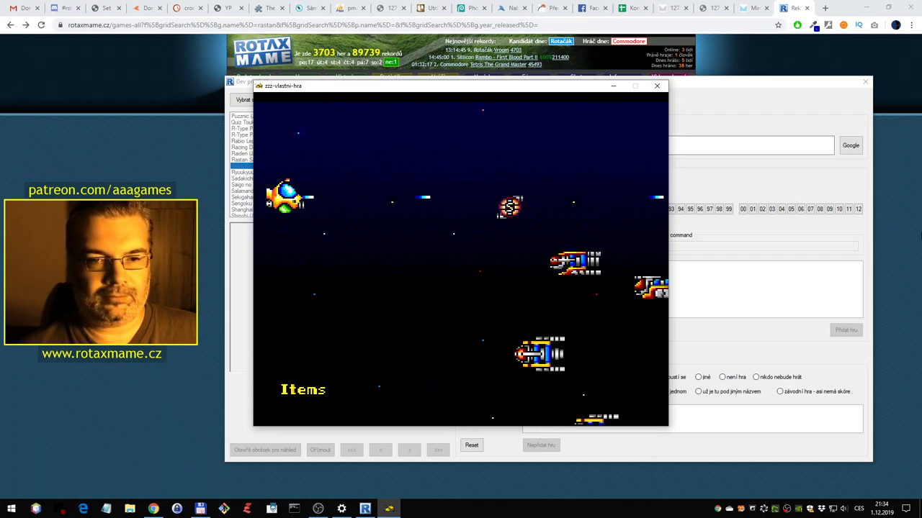
key(ctrl)
key(Right)
key(ctrl)
key(Right)
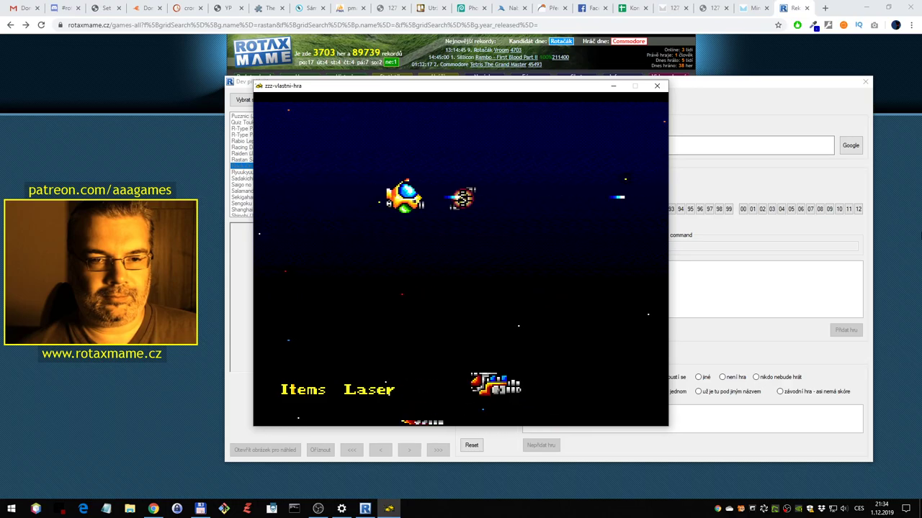
key(Left)
key(Down)
key(Right)
key(space)
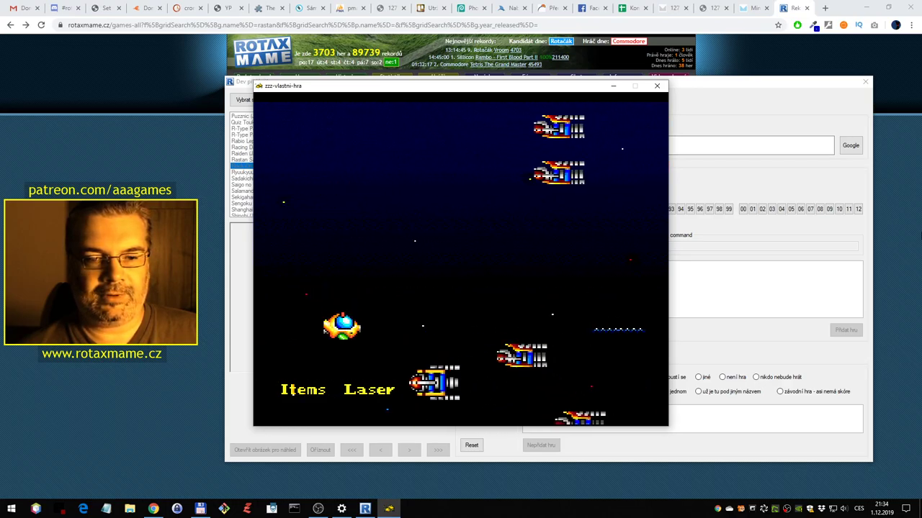
key(Left)
key(space)
key(Right)
key(Left)
key(Up)
key(Right)
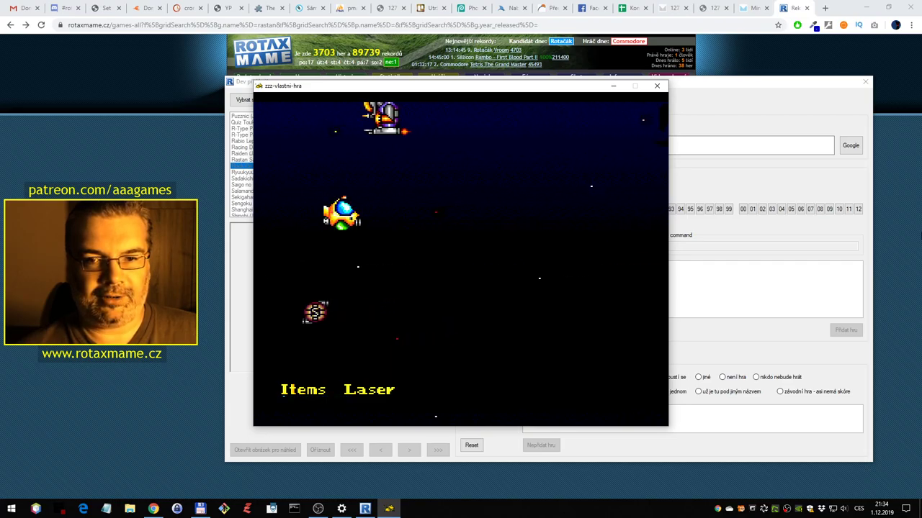
key(space)
key(Left)
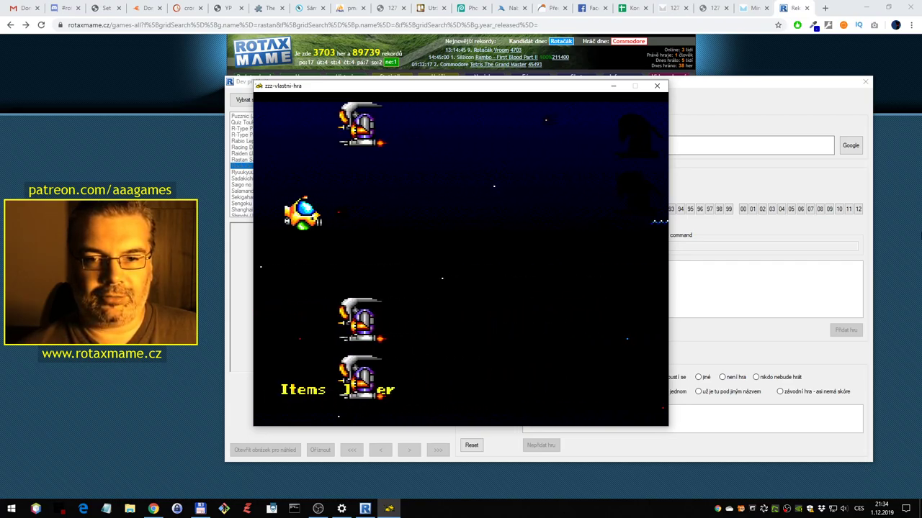
key(Down)
key(space)
key(Up)
key(Down)
key(space)
key(space)
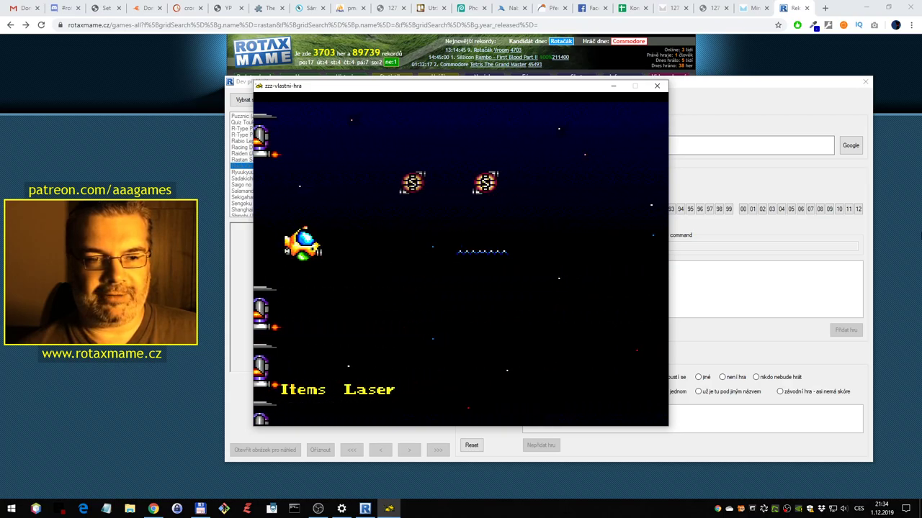
key(Down)
key(Up)
key(space)
key(Down)
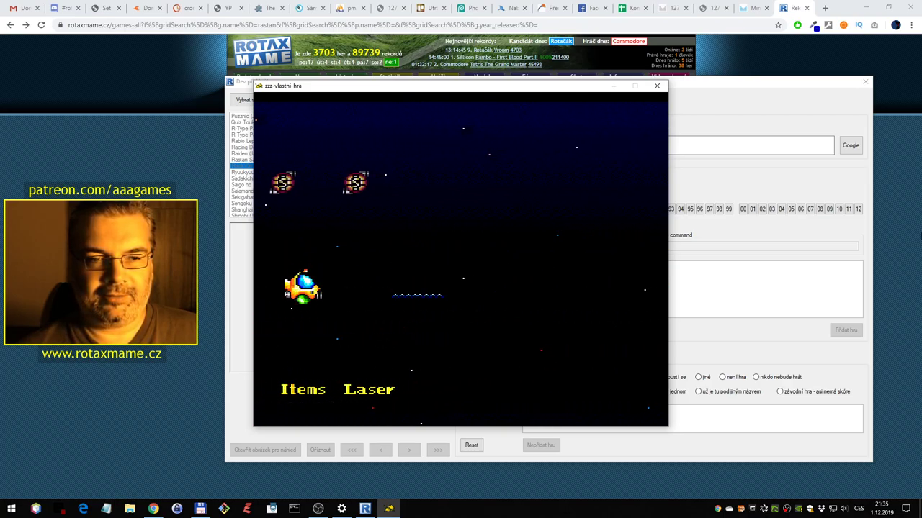
key(Up)
key(Down)
key(Up)
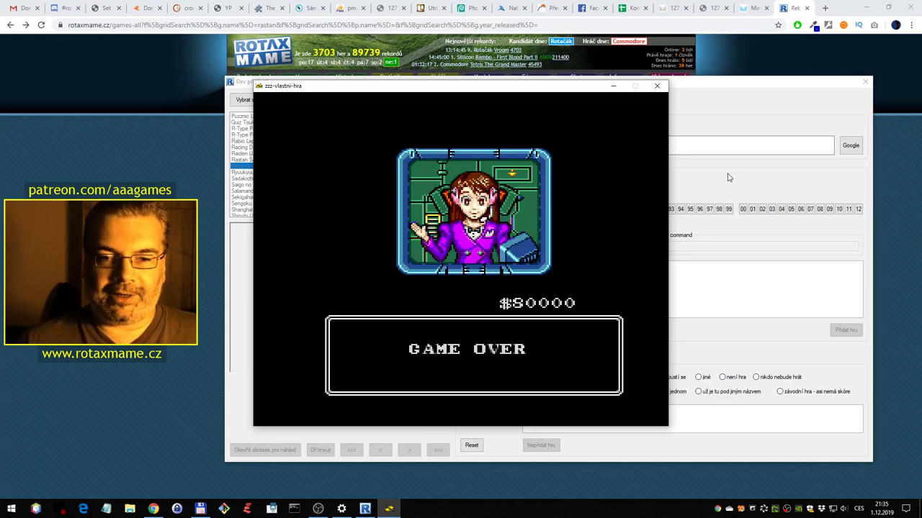
Close the Rock-On game window and set the game's category to Letadla
click(656, 87)
click(559, 180)
click(542, 232)
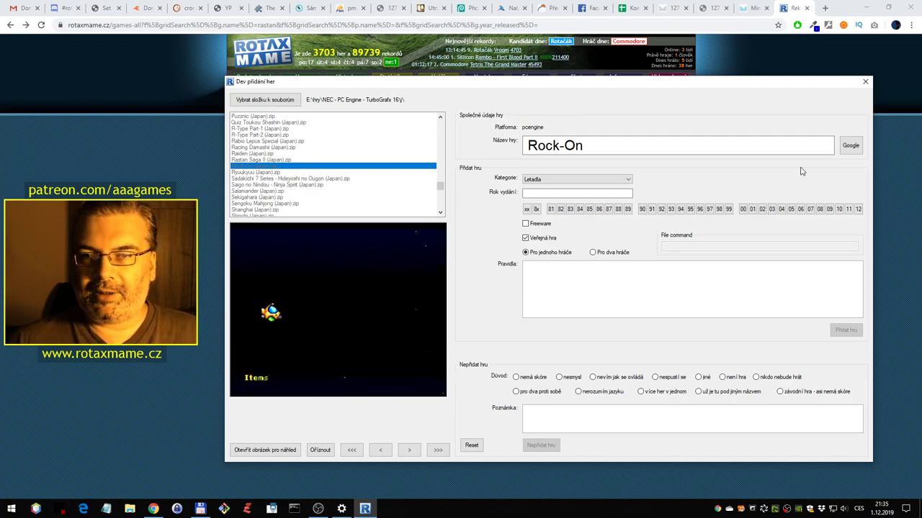
Look up Rock-On's PC Engine release date on Google and set the game's release year to 1989
click(844, 144)
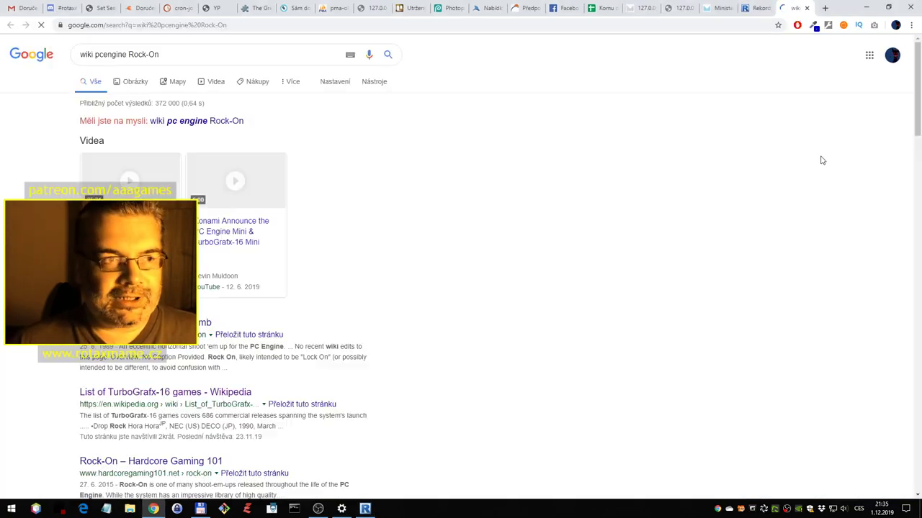
scroll(381, 224, down, 1)
scroll(382, 224, down, 1)
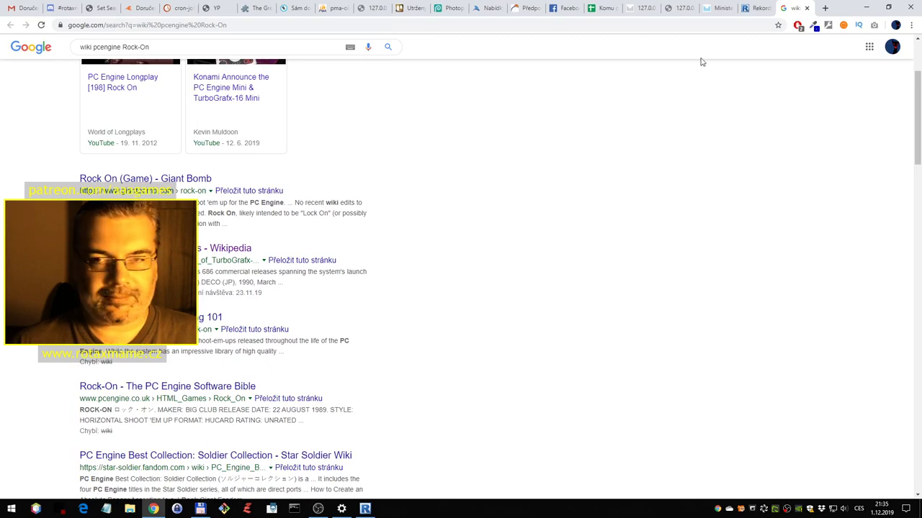
click(806, 8)
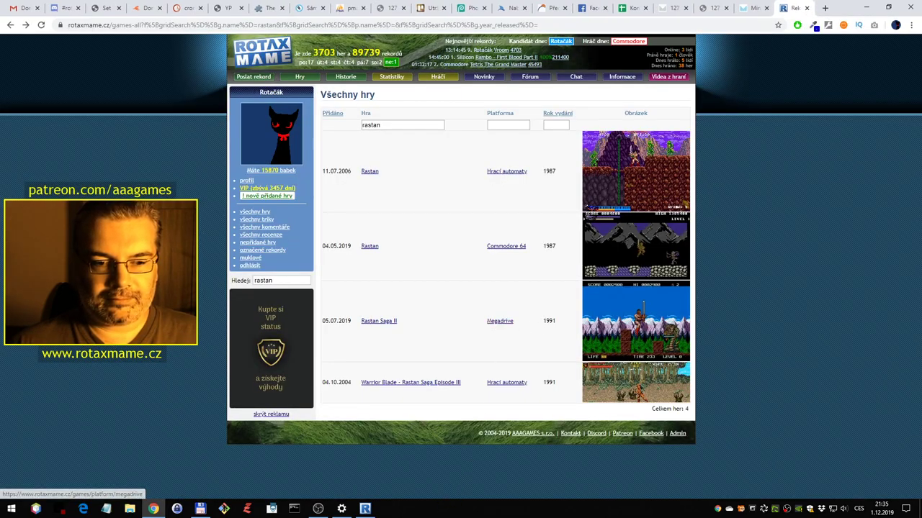
click(365, 508)
click(627, 208)
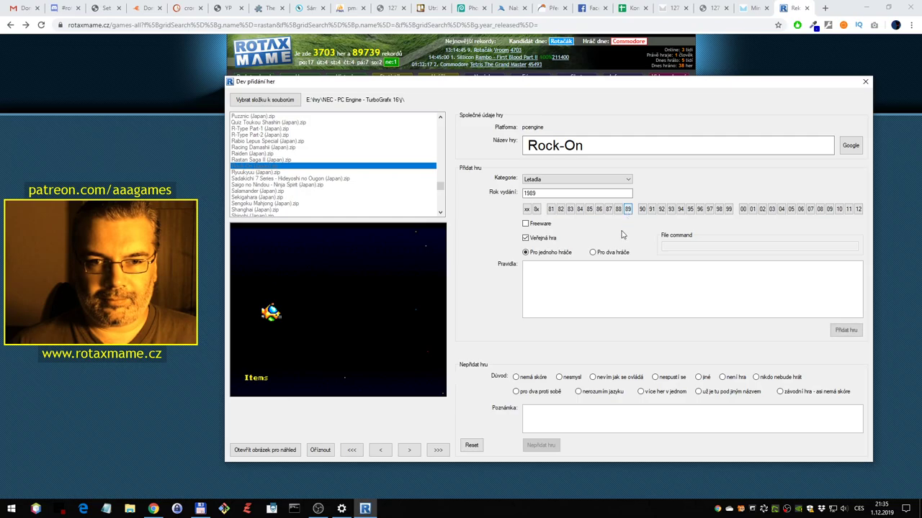
Choose the gameplay screenshot with the laser shot and enemy formation as the picture and add Rock-On to the database
click(407, 450)
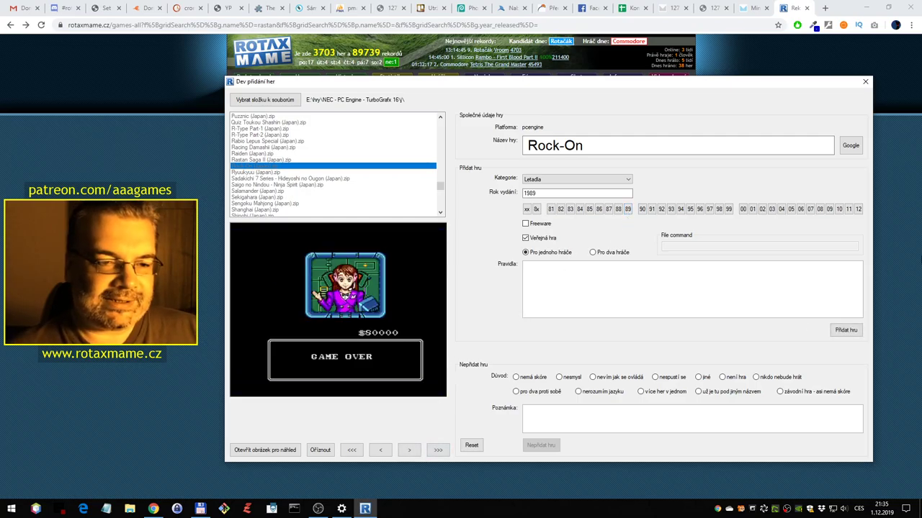
click(408, 450)
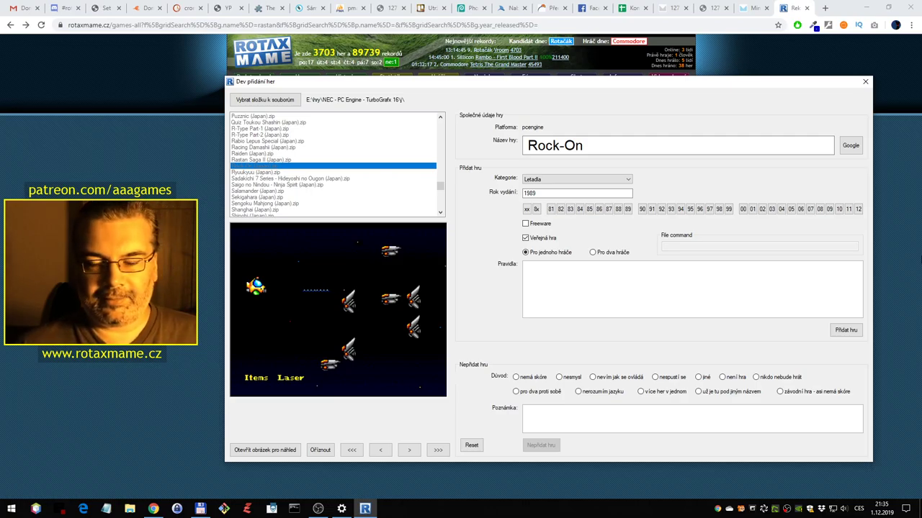
click(842, 330)
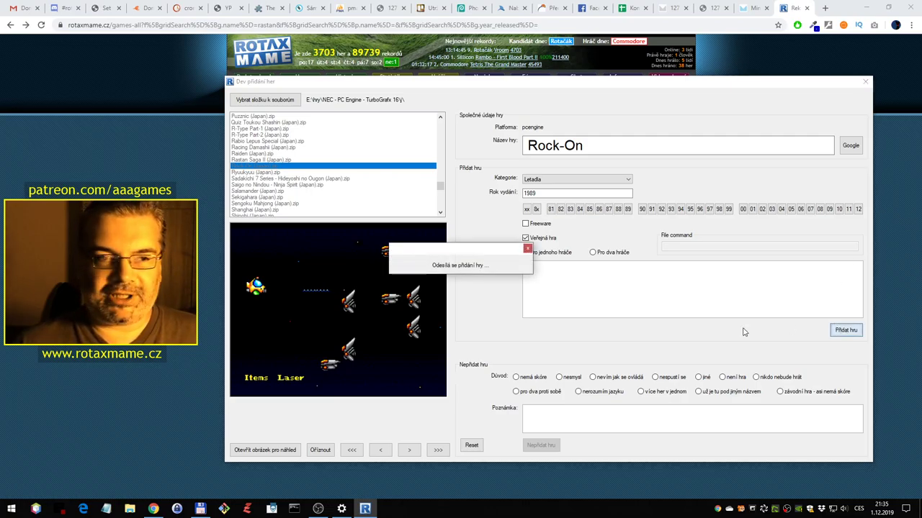
Launch Ryuukyuu (Japan).zip from the game list and start a one-player game on Easy
scroll(288, 146, down, 1)
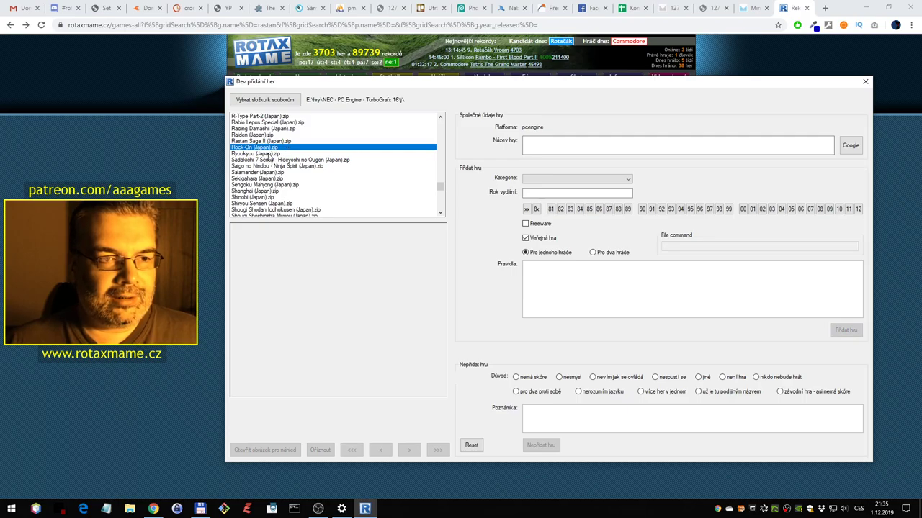
double_click(268, 154)
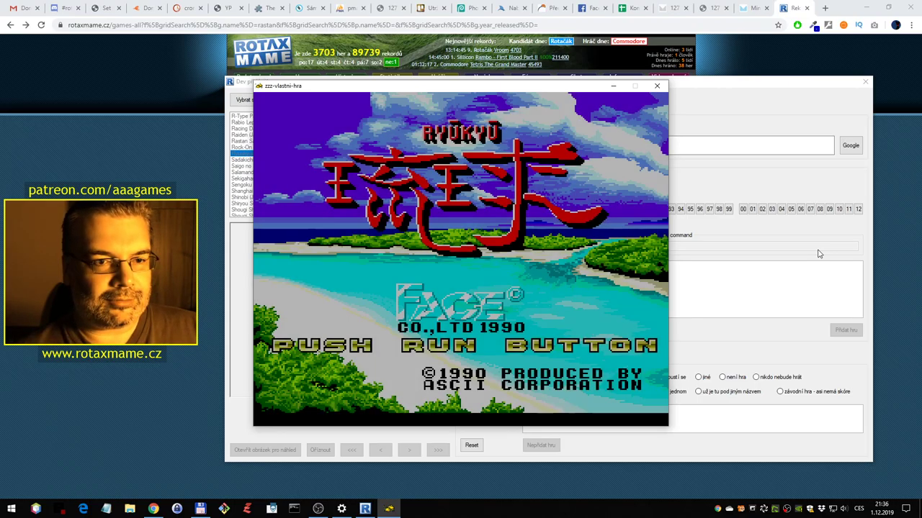
key(Return)
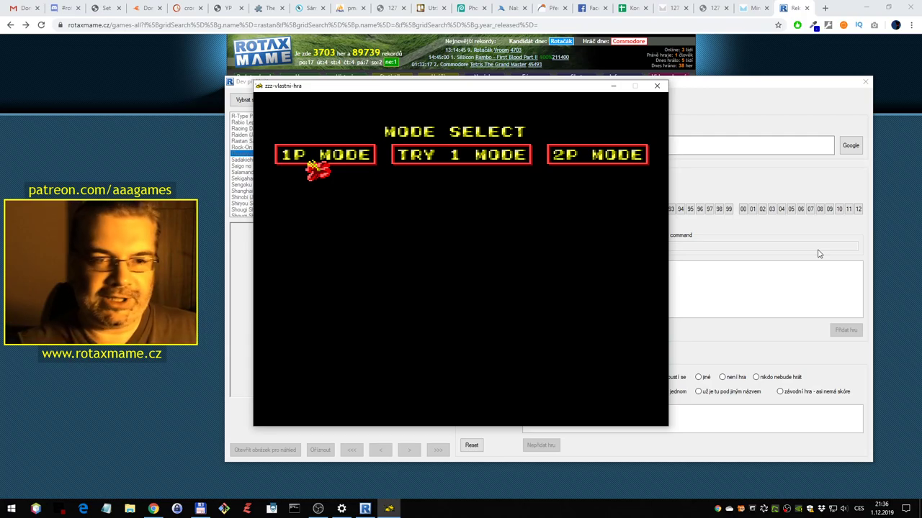
key(Down)
key(Up)
key(Down)
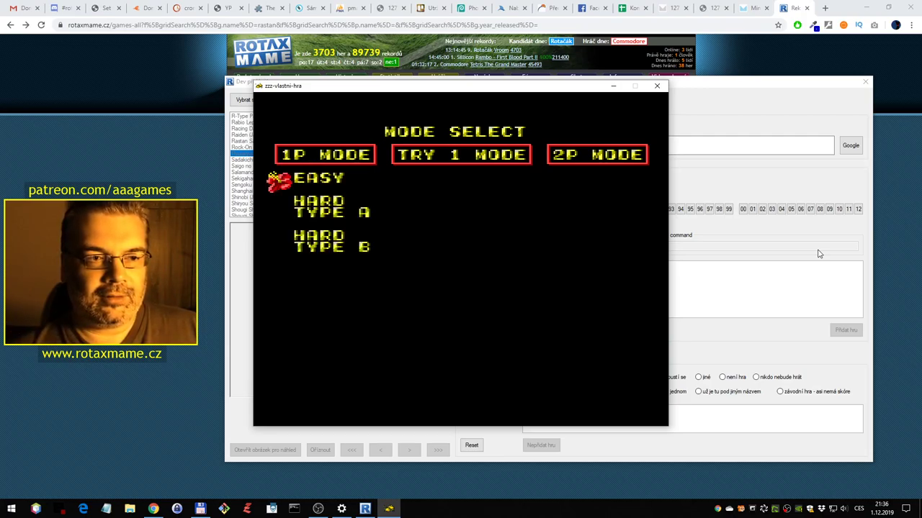
key(Return)
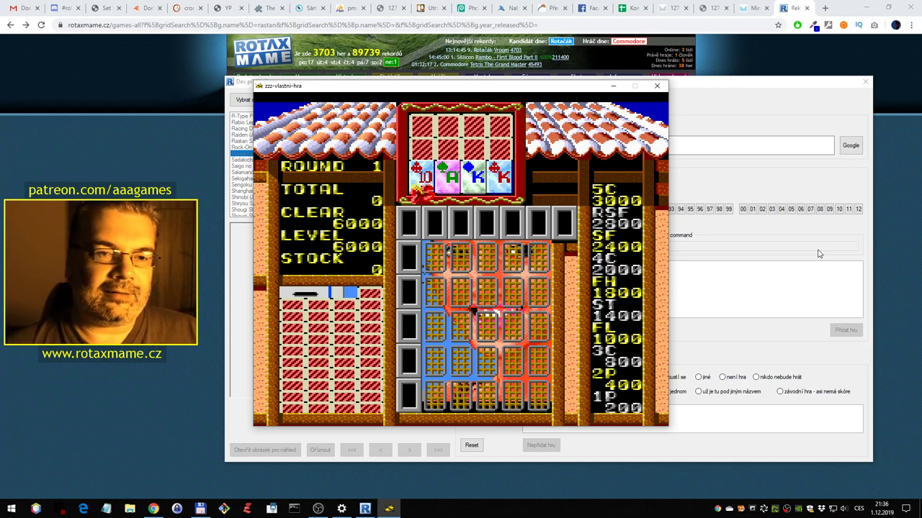
Place the red 10 in the first column of the card grid and the blue K in the second
key(ctrl)
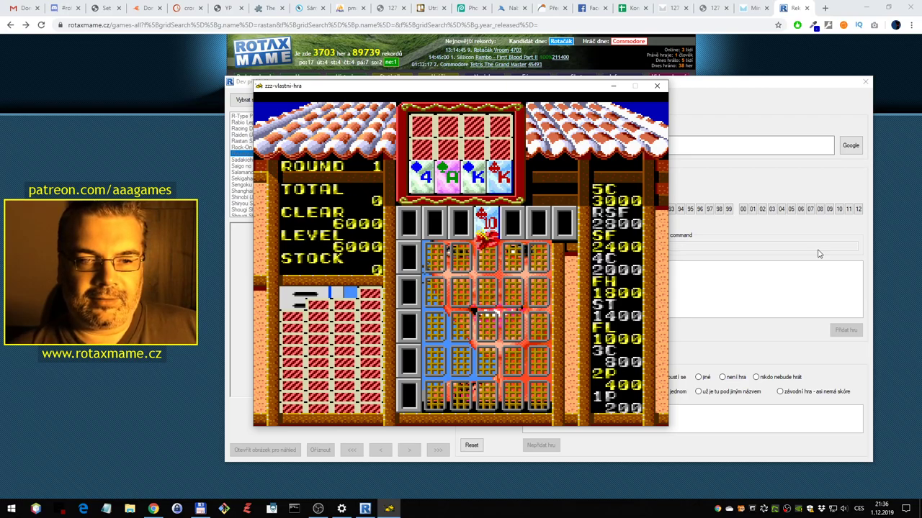
key(Left)
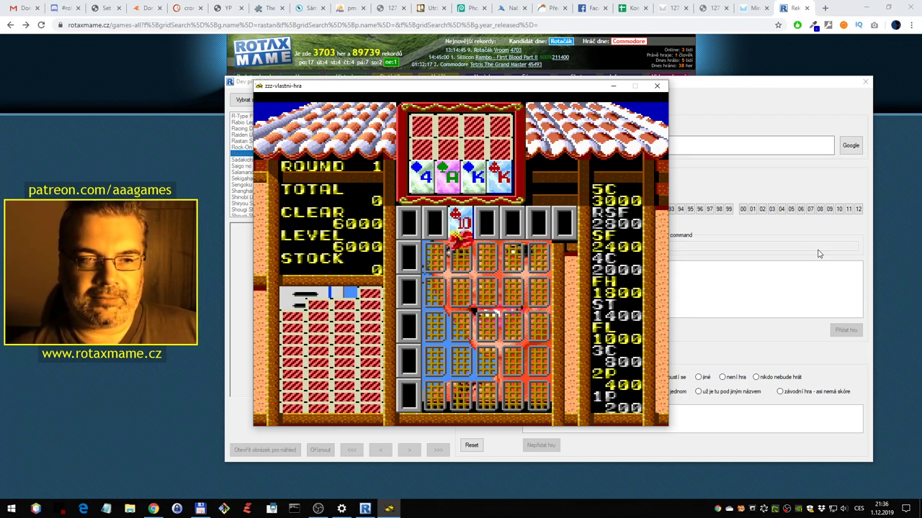
key(Left)
key(Down)
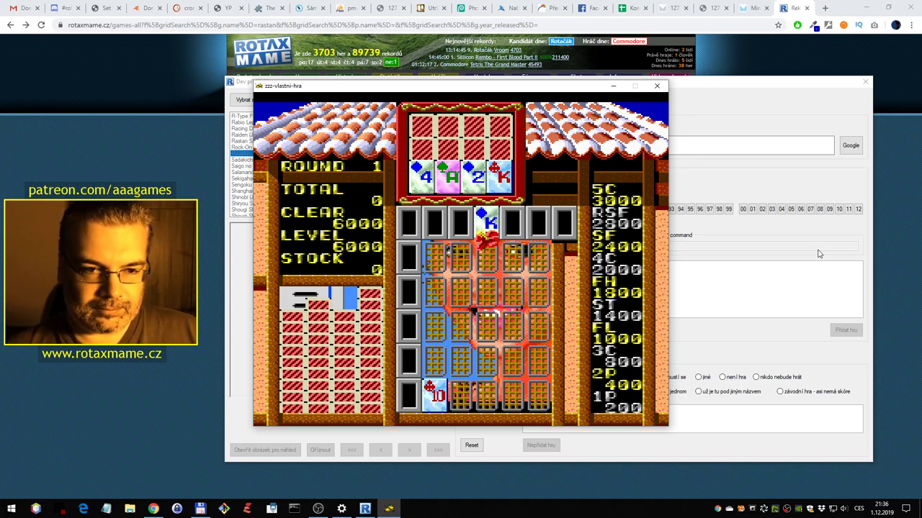
key(Left)
key(Left)
key(Right)
key(Down)
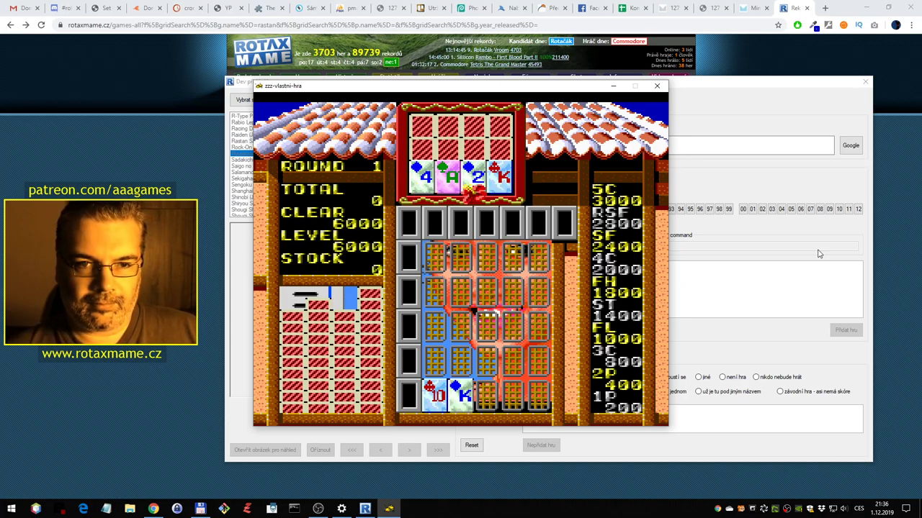
Stack the red K and the green A on the blue K in the second column
key(Left)
key(Down)
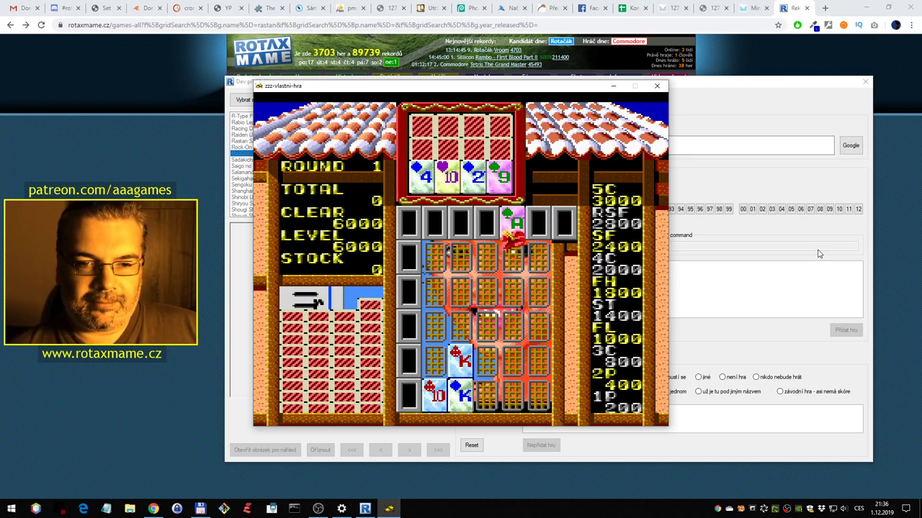
key(Left)
key(Left)
key(Down)
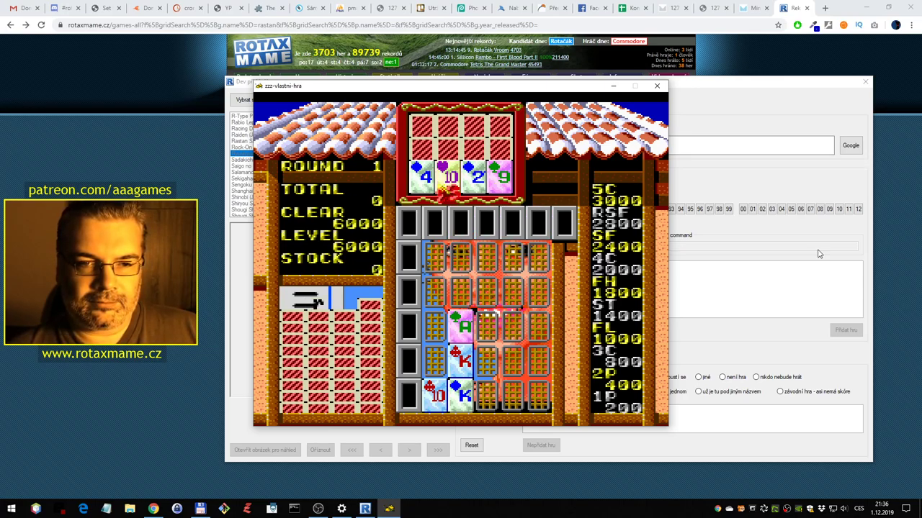
Stack the purple 10 in the first column and drop the green 9 and green 6 into the third
key(Right)
key(Left)
key(Left)
key(Left)
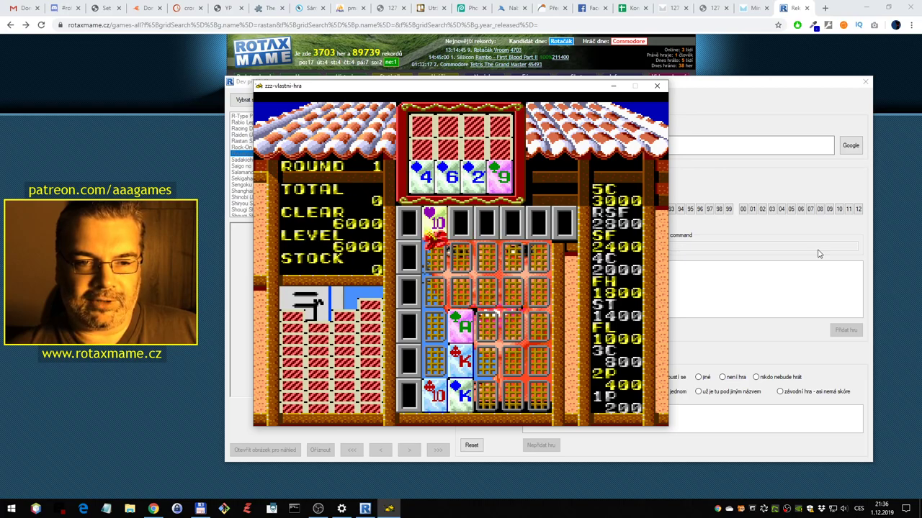
key(Down)
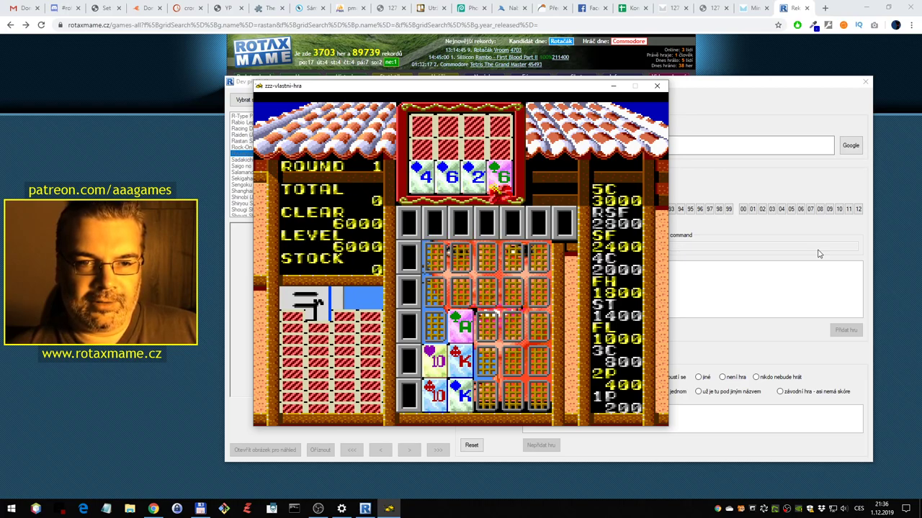
key(Down)
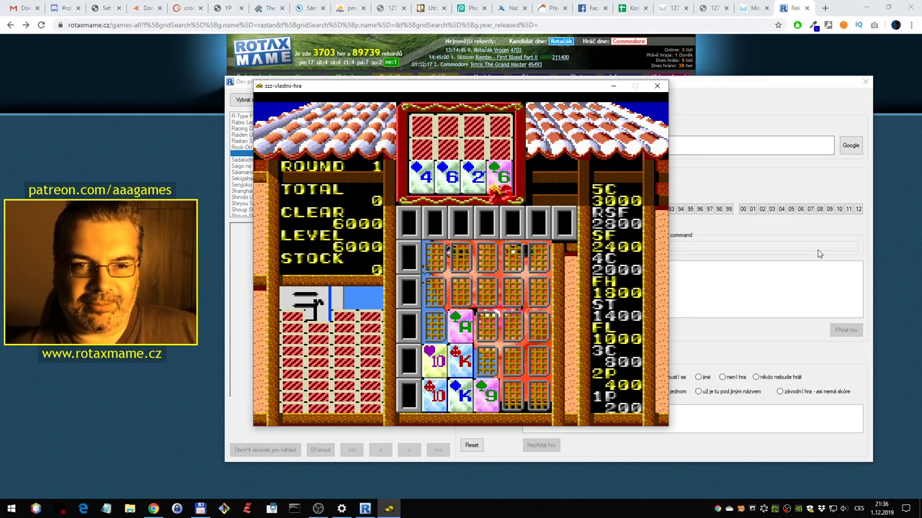
key(Right)
key(Left)
key(Down)
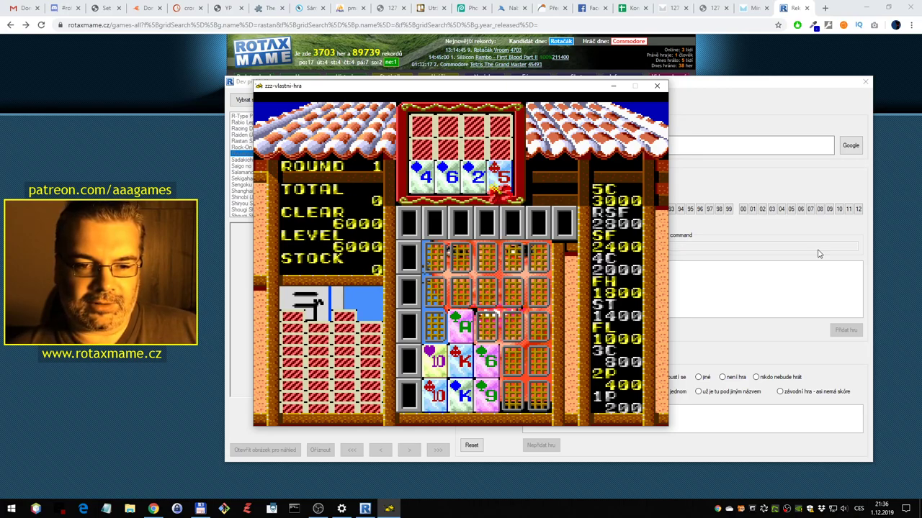
Stack the blue 2, blue 4 and blue 3 in the fifth column of the card grid
key(Left)
key(Right)
key(Left)
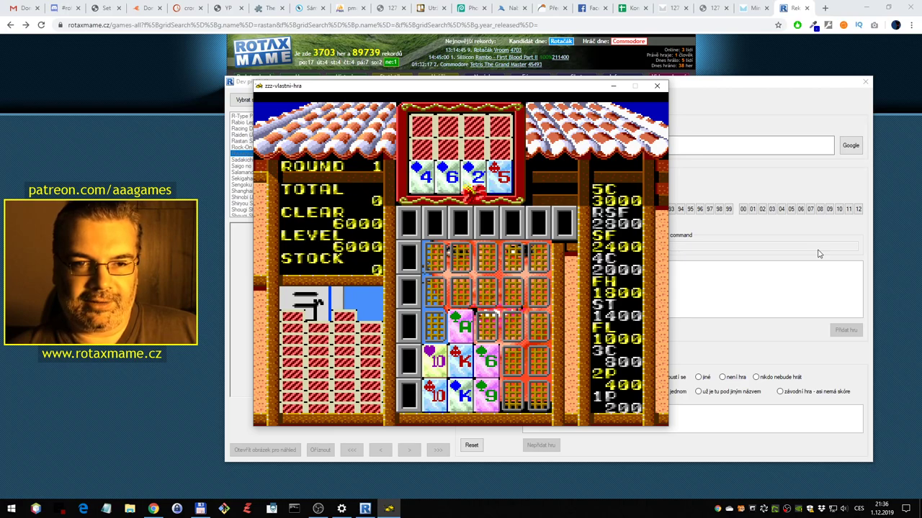
key(Down)
key(Right)
key(Right)
key(Down)
key(Right)
key(Down)
key(Right)
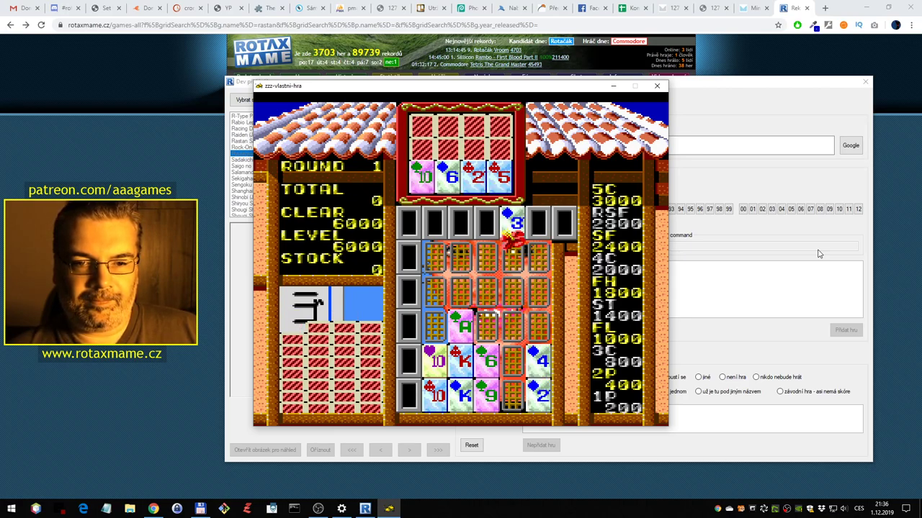
key(Right)
key(Down)
Drop the blue 6 onto the fifth column and the green 10 onto the first column
key(Right)
key(Right)
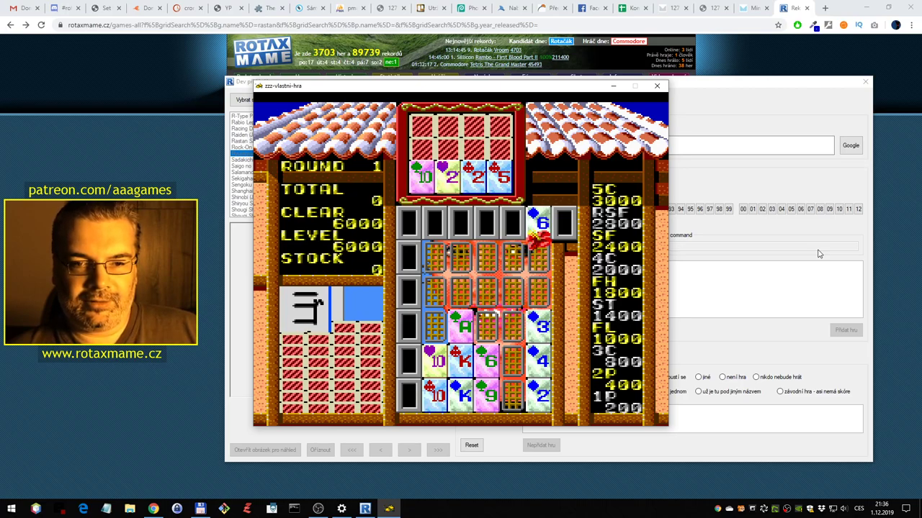
key(Down)
key(Right)
key(Right)
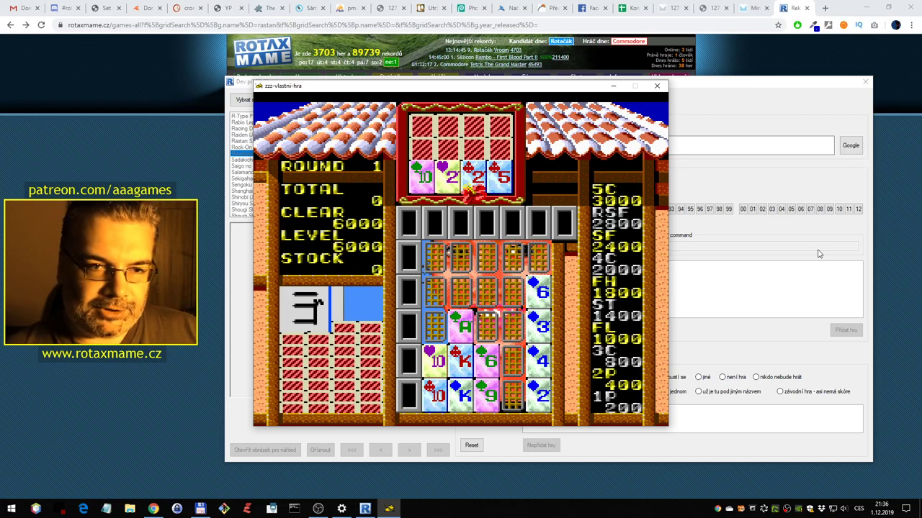
key(Left)
key(Left)
key(Down)
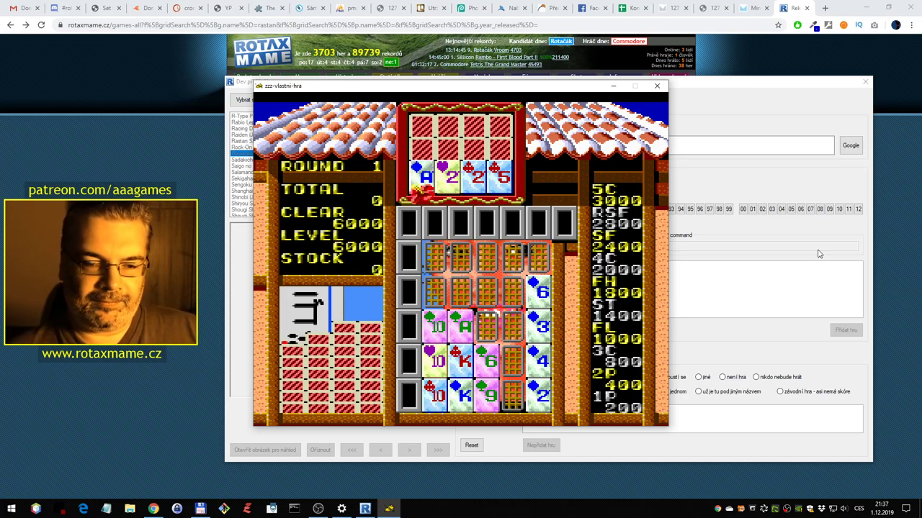
Place the red 2 in the fourth column to complete the grid's bottom row
key(Right)
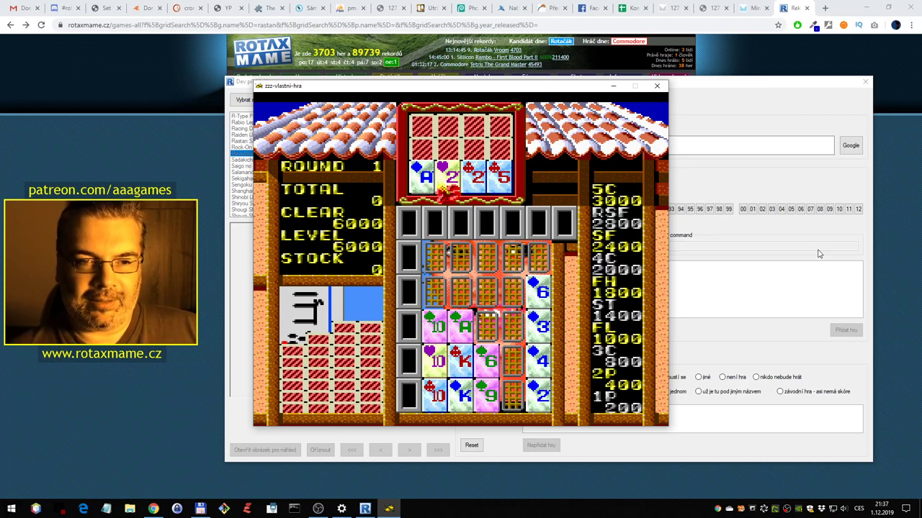
key(Right)
key(Right)
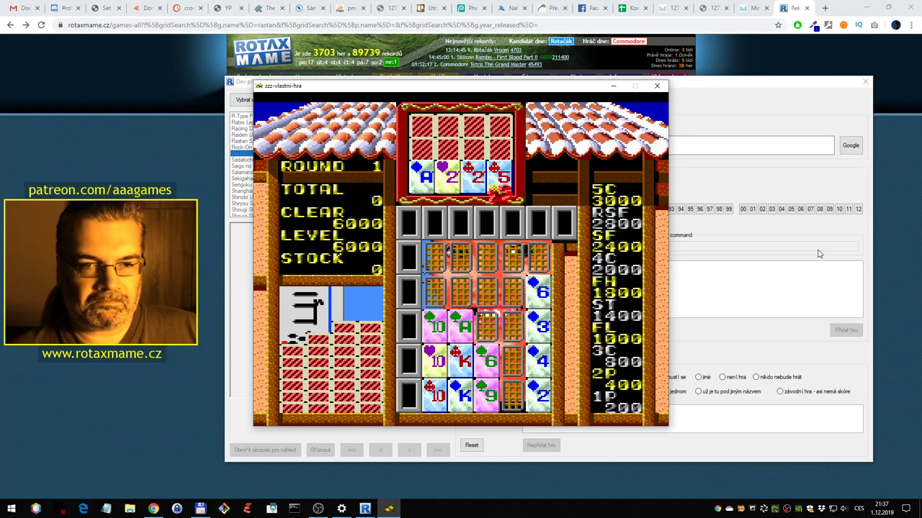
key(Left)
key(ctrl)
key(Right)
key(ctrl)
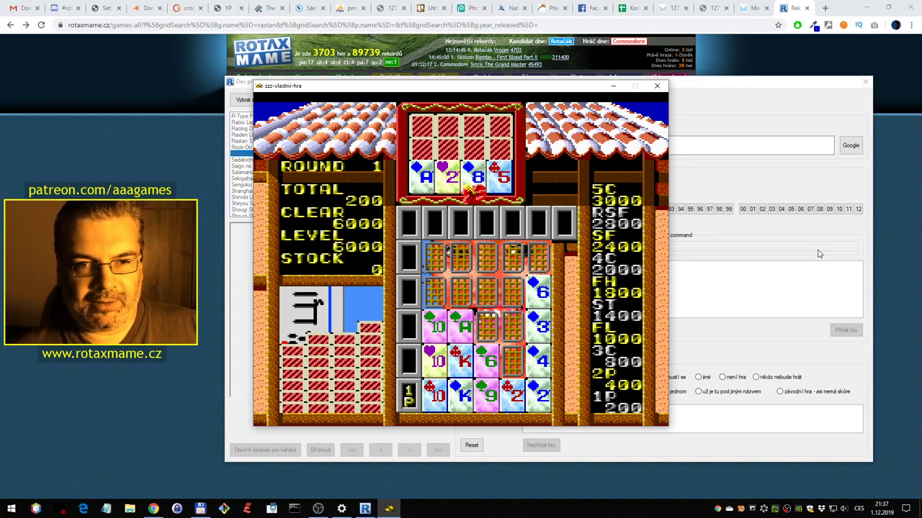
Drop the blue A onto the fifth column to complete a flush
key(Left)
key(Left)
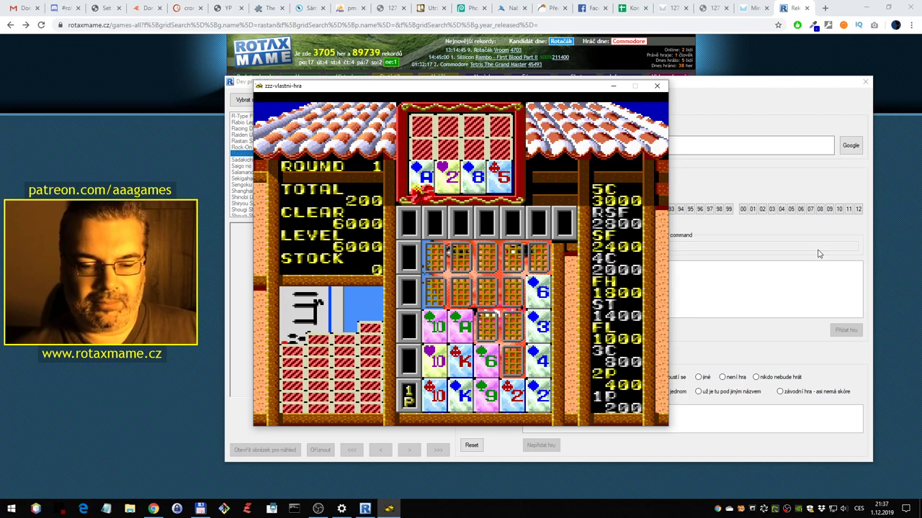
key(ctrl)
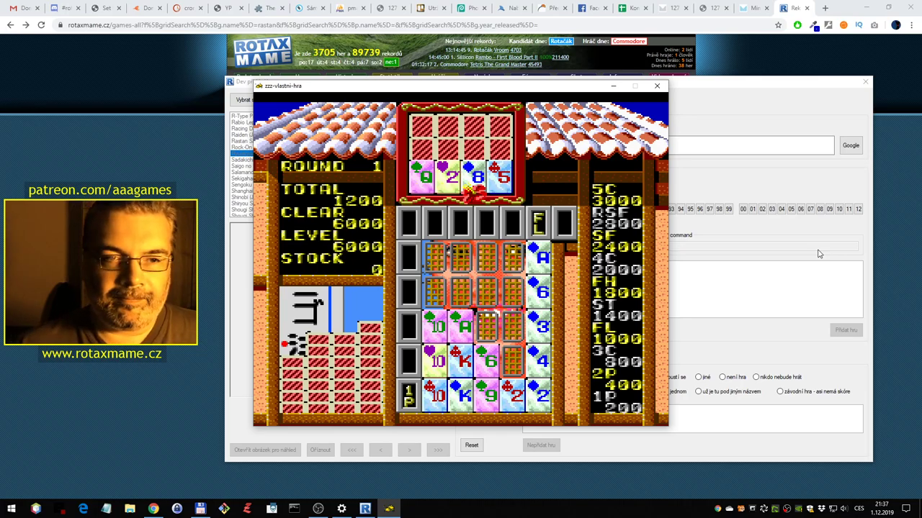
Close the Ryuukyuu game window and search Google for the game's PC Engine wiki entries
click(657, 86)
click(848, 150)
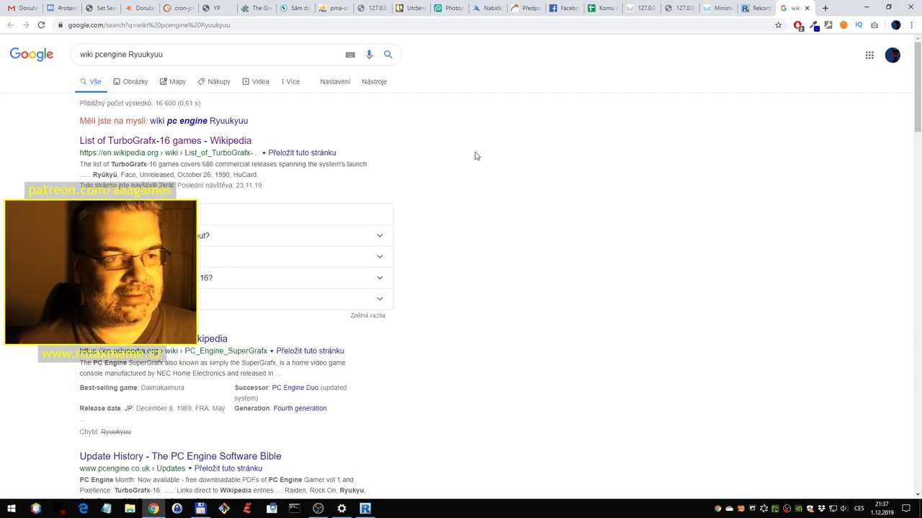
scroll(523, 156, down, 2)
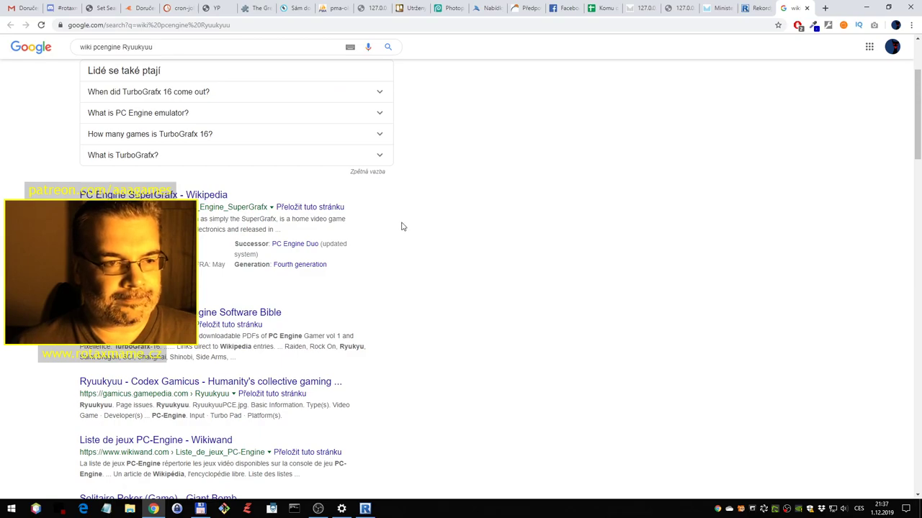
scroll(350, 292, down, 2)
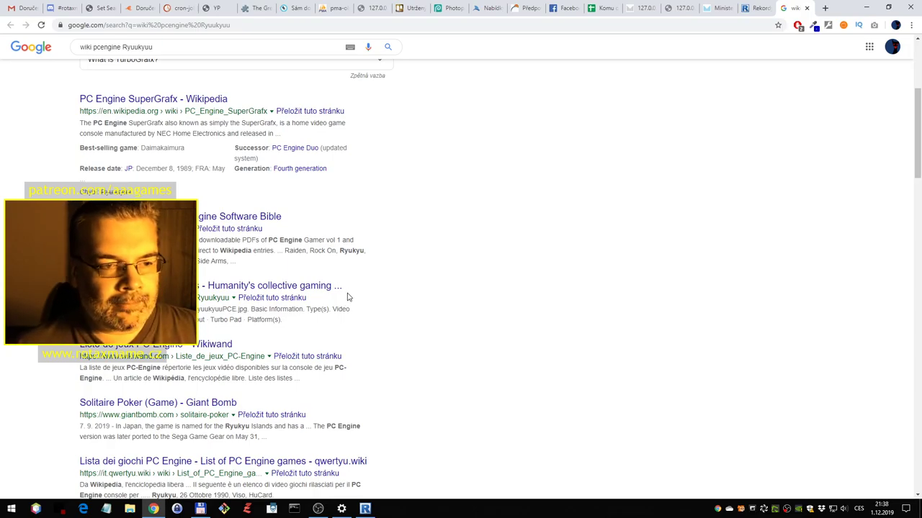
scroll(349, 294, down, 2)
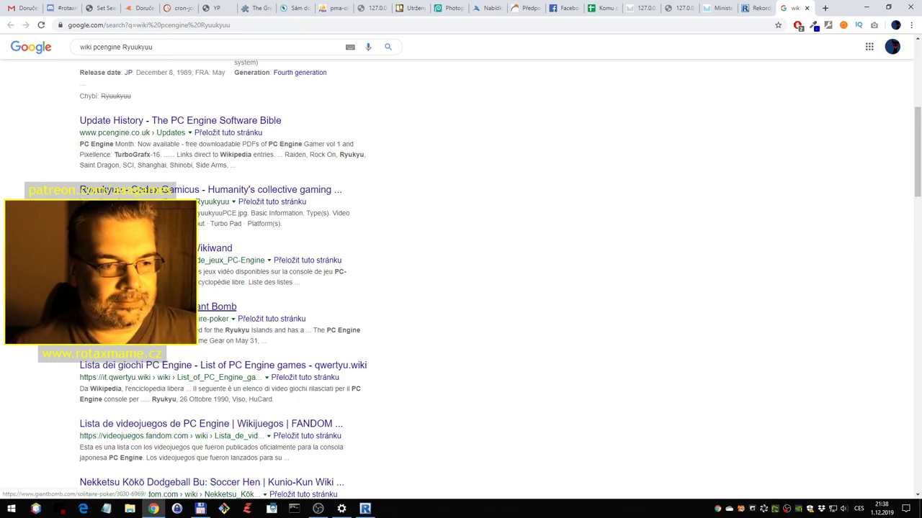
Open Giant Bomb's Solitaire Poker page and check the PC Engine release year and the game details
click(165, 307)
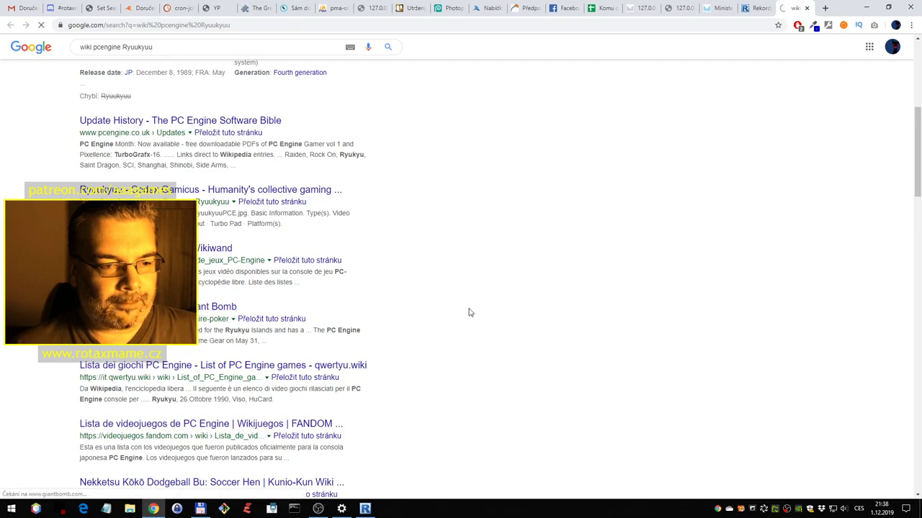
scroll(465, 304, down, 1)
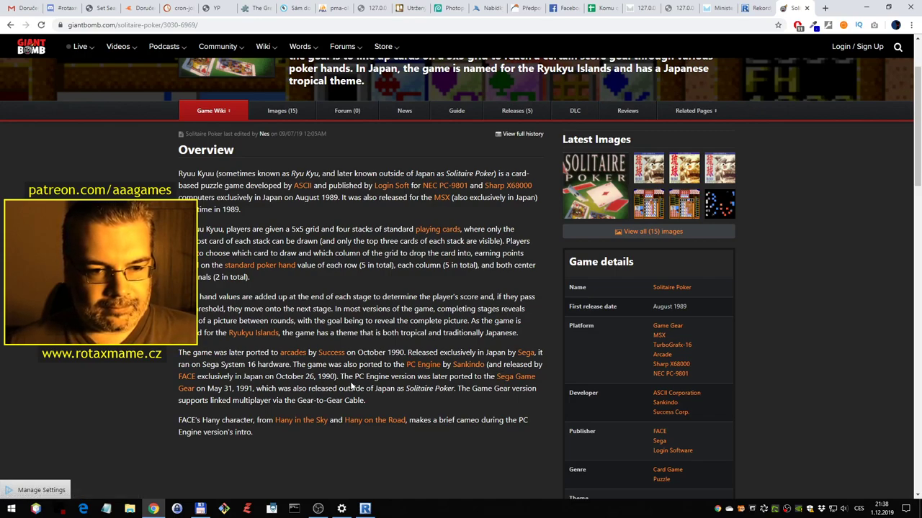
double_click(325, 376)
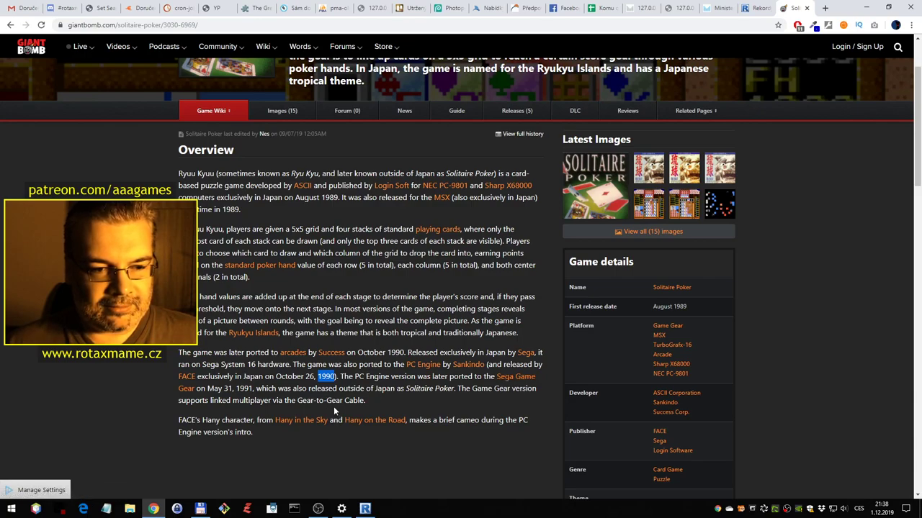
scroll(331, 406, down, 3)
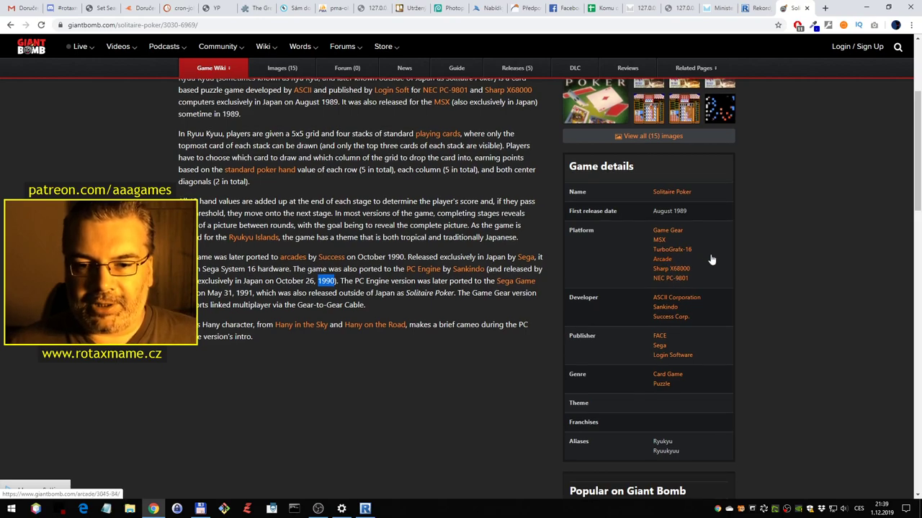
scroll(720, 270, up, 1)
scroll(733, 286, up, 1)
scroll(733, 292, down, 1)
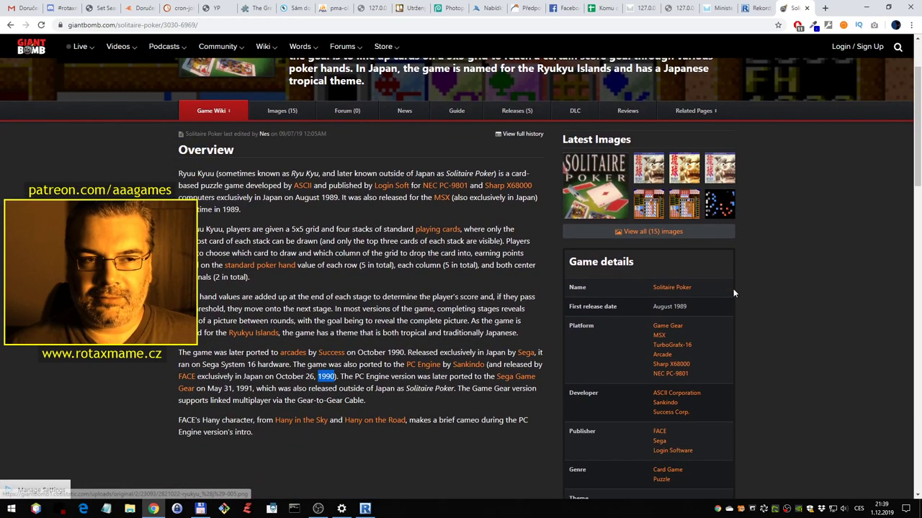
scroll(733, 288, up, 1)
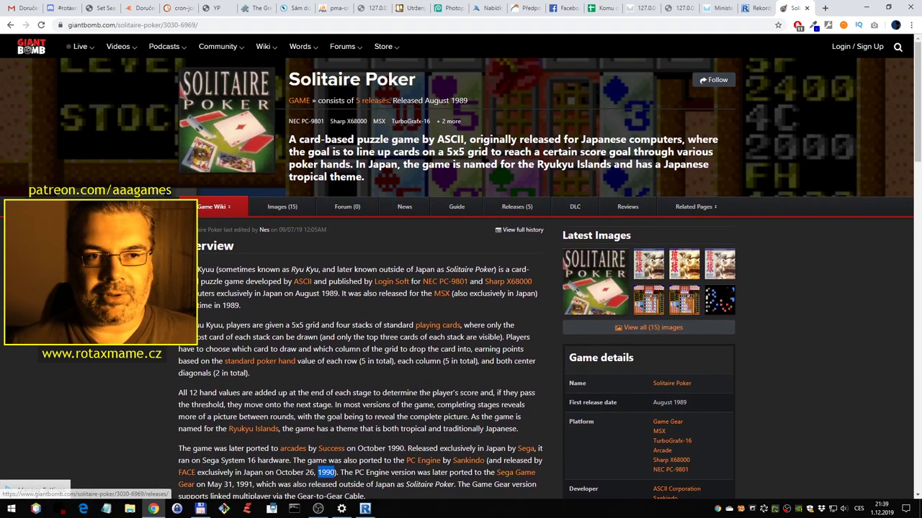
Close the Giant Bomb page and filter the Rotax MAME all-games list by name, first for "poker" and then for "solita"
click(807, 8)
click(390, 124)
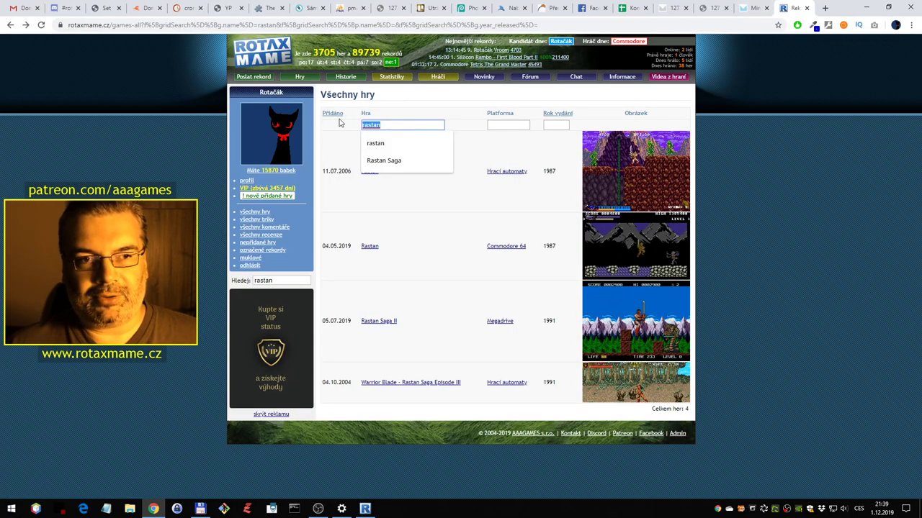
text(pok)
key(ctrl+a)
key(BackSpace)
text(poker)
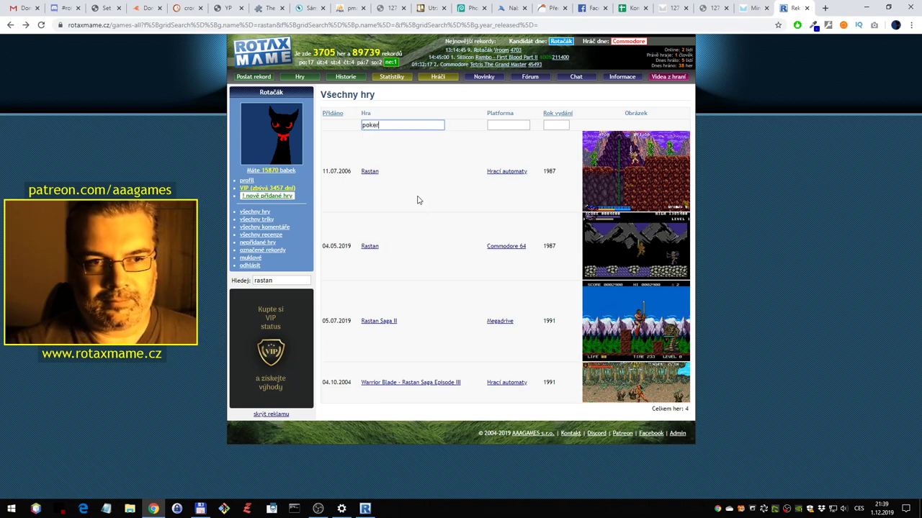
key(Return)
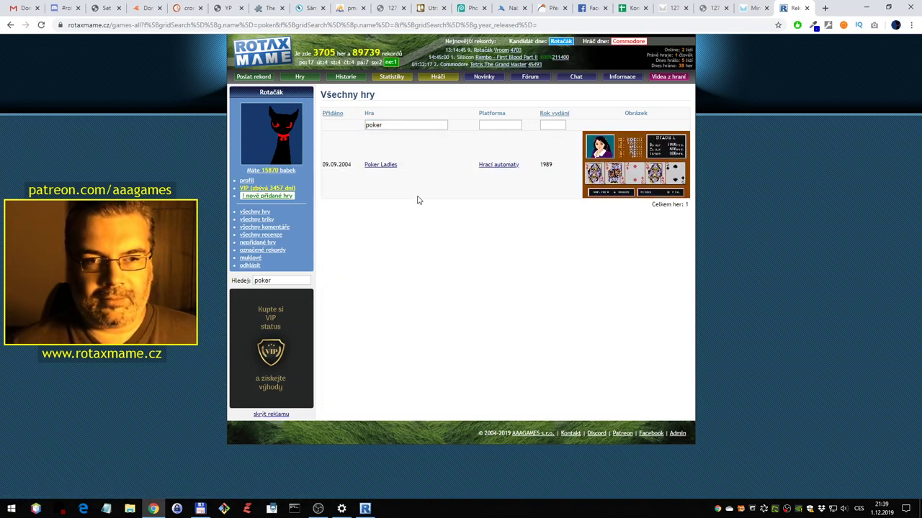
double_click(399, 124)
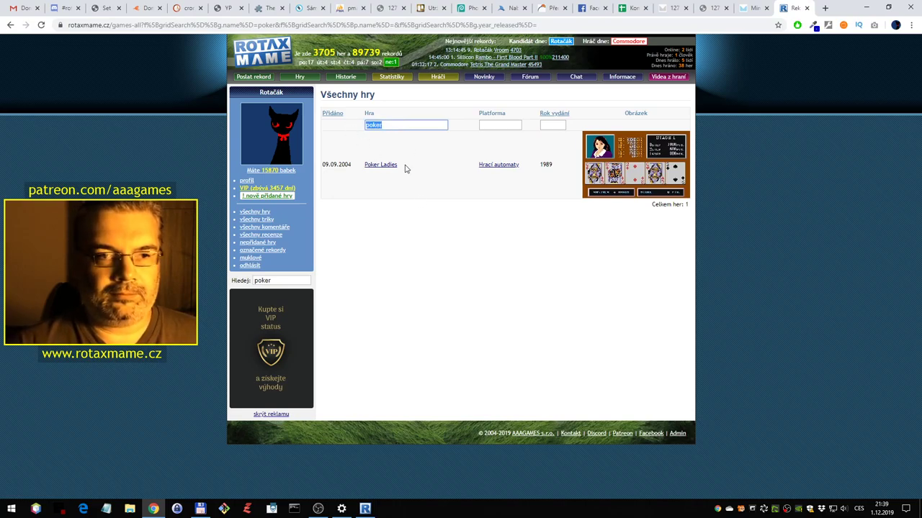
text(solita)
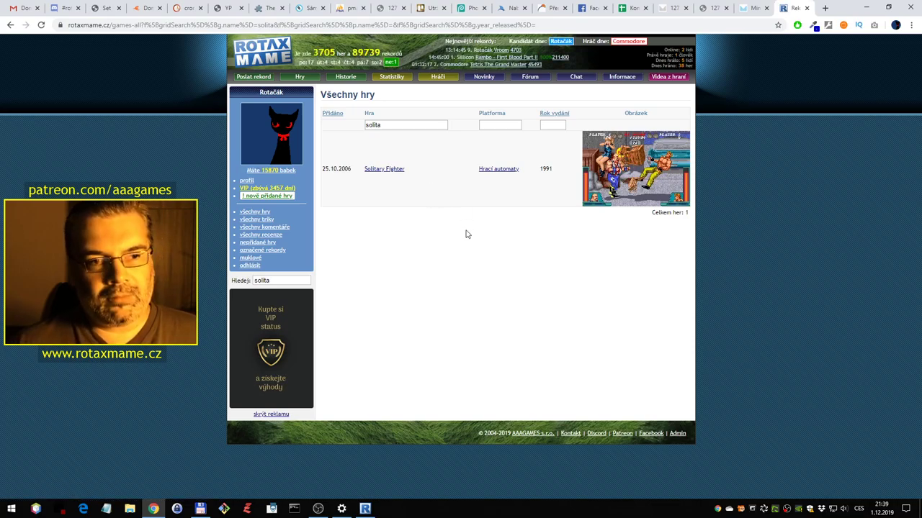
Return to the game-adding form, rerun the Google wiki search for Ryuukyuu, and look through the results
click(366, 509)
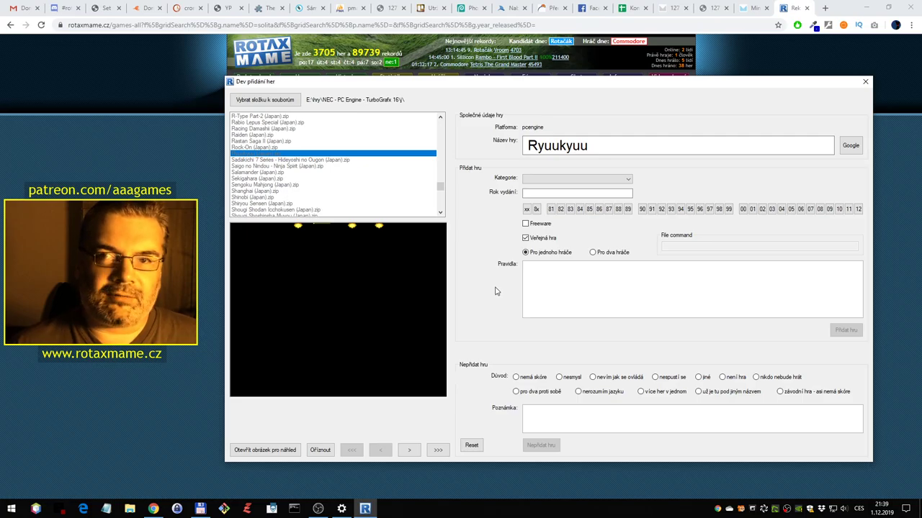
click(850, 146)
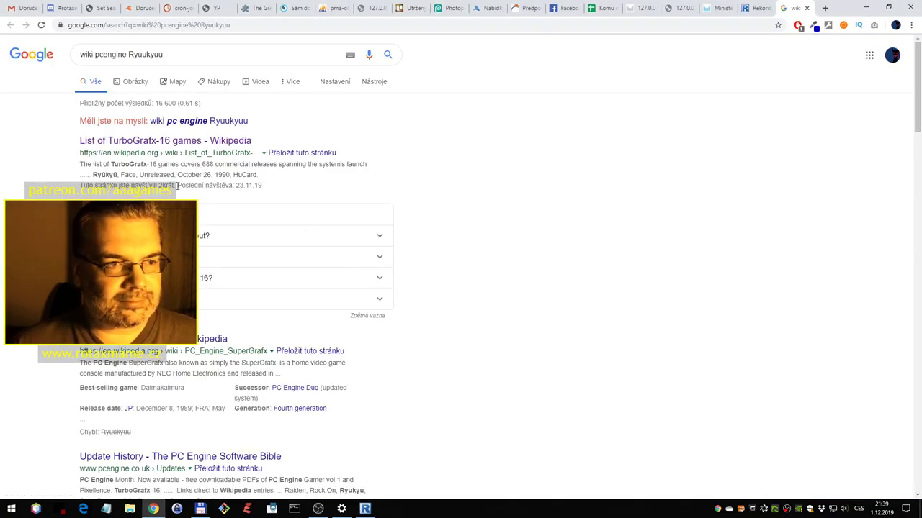
scroll(201, 173, down, 2)
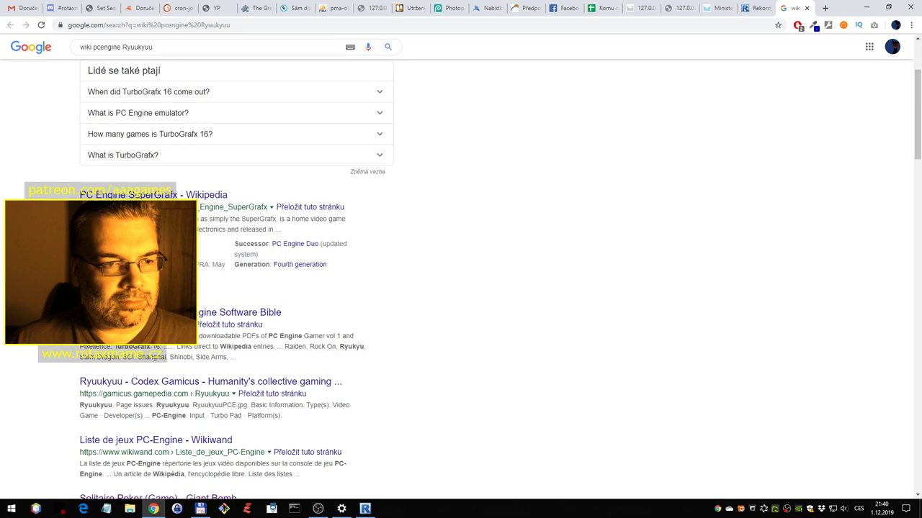
scroll(460, 288, down, 2)
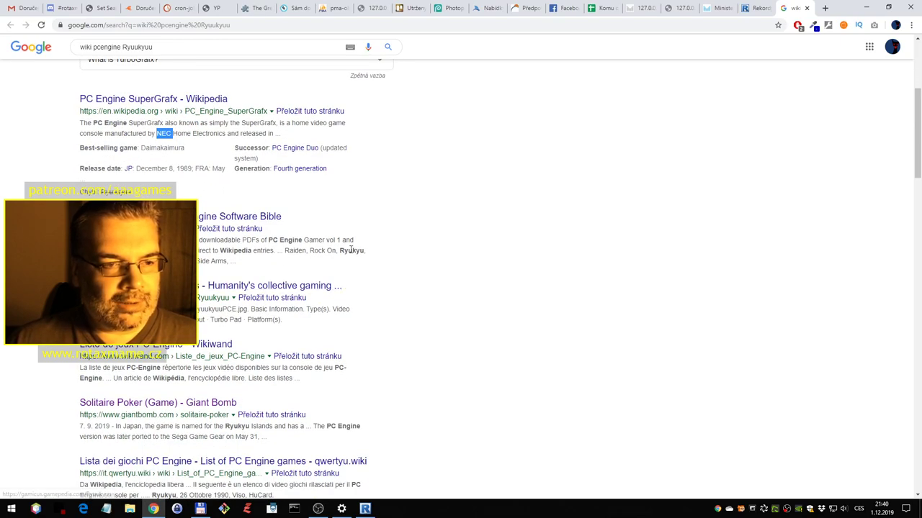
scroll(233, 268, down, 2)
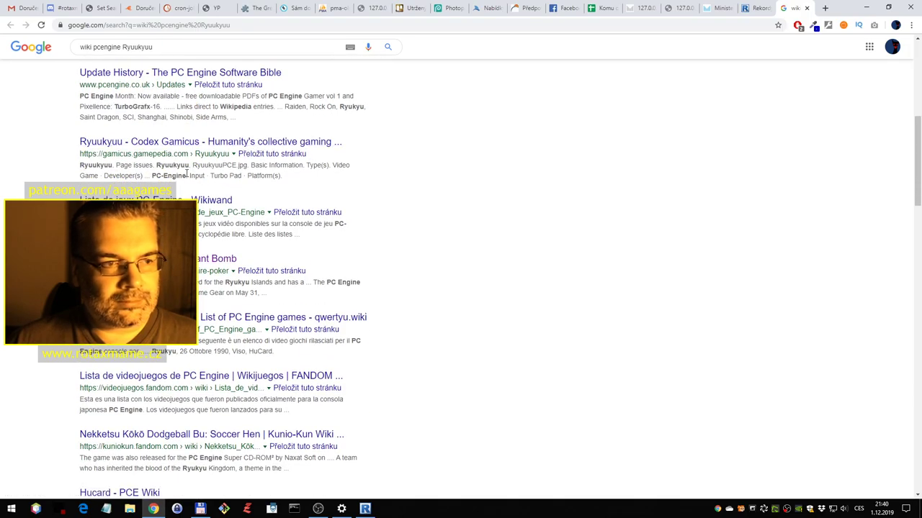
Open the Codex Gamicus article on Ryuukyuu to check its details, then close the article
click(211, 142)
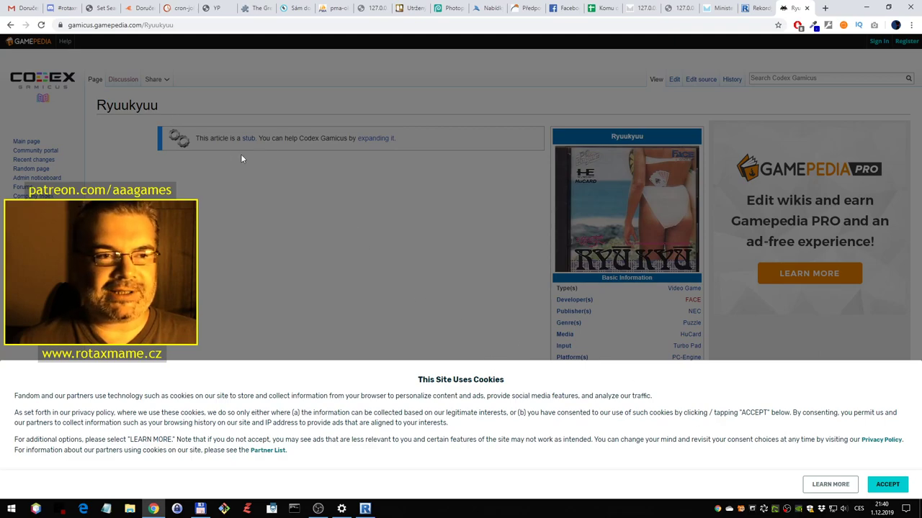
drag(22, 396, 527, 460)
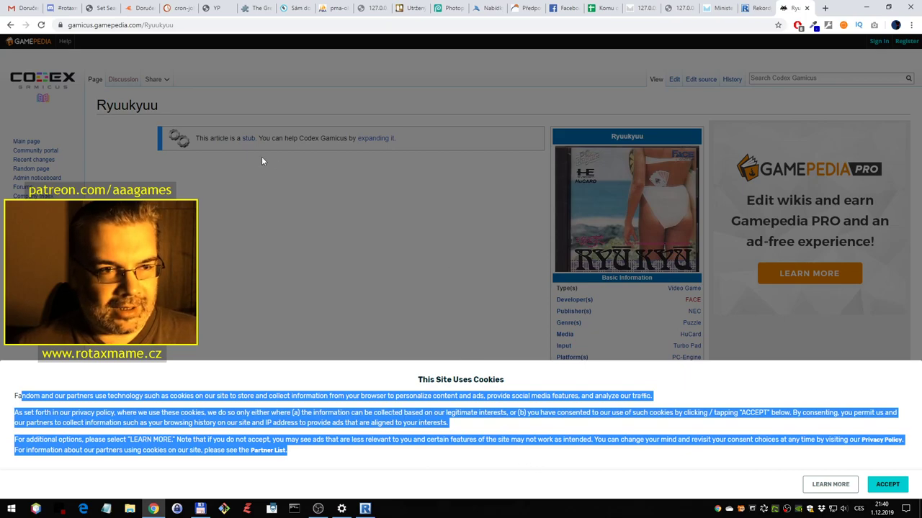
click(223, 184)
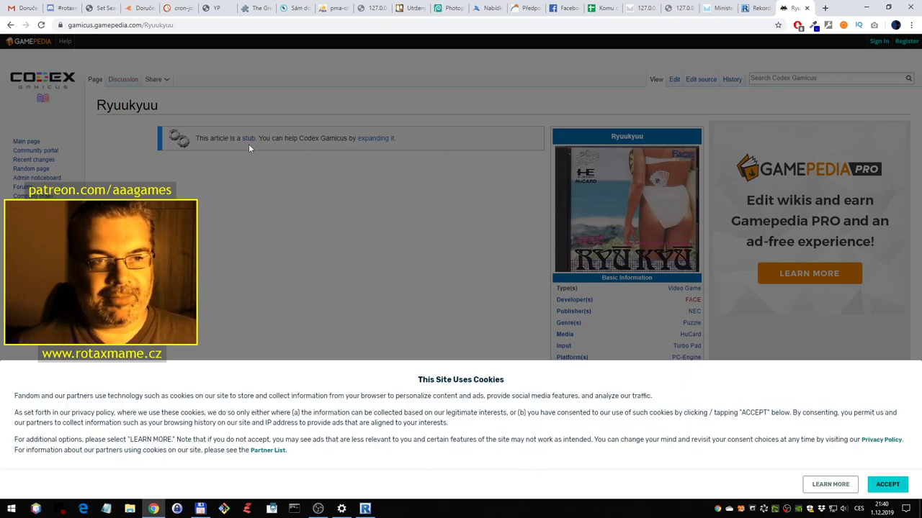
click(807, 9)
click(809, 10)
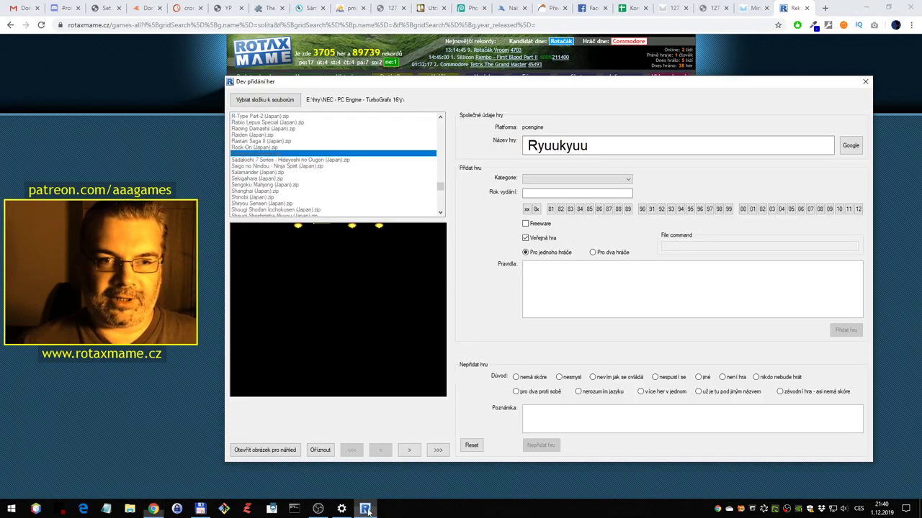
Set Ryuukyuu's category to Logické and its release year to 1990 in the game-adding form
key(alt+Tab)
click(409, 450)
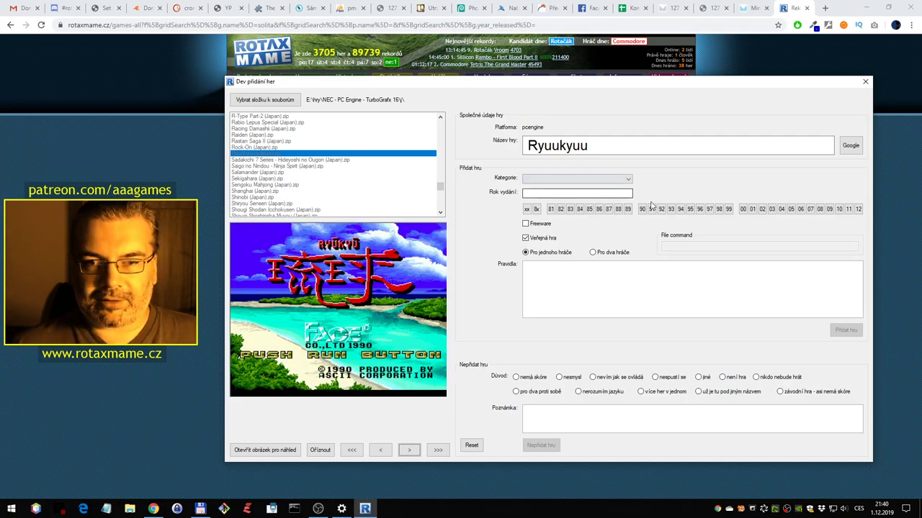
click(612, 178)
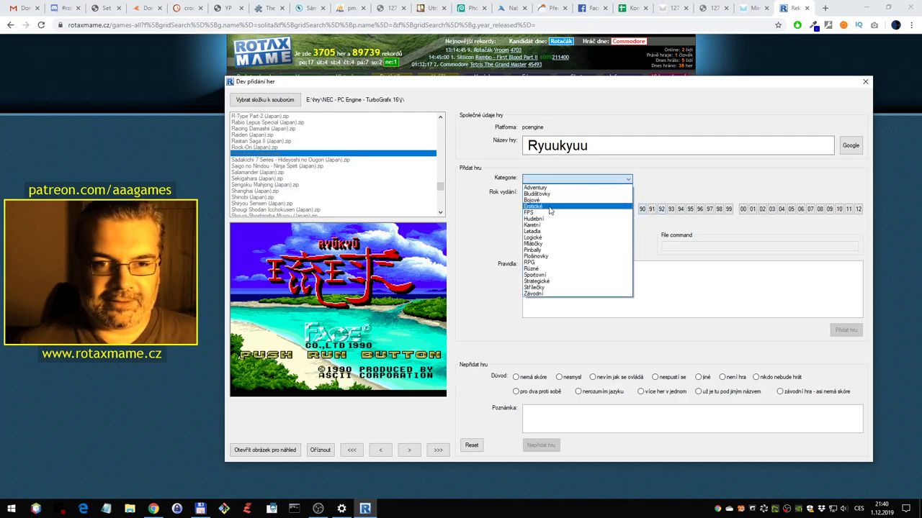
click(542, 237)
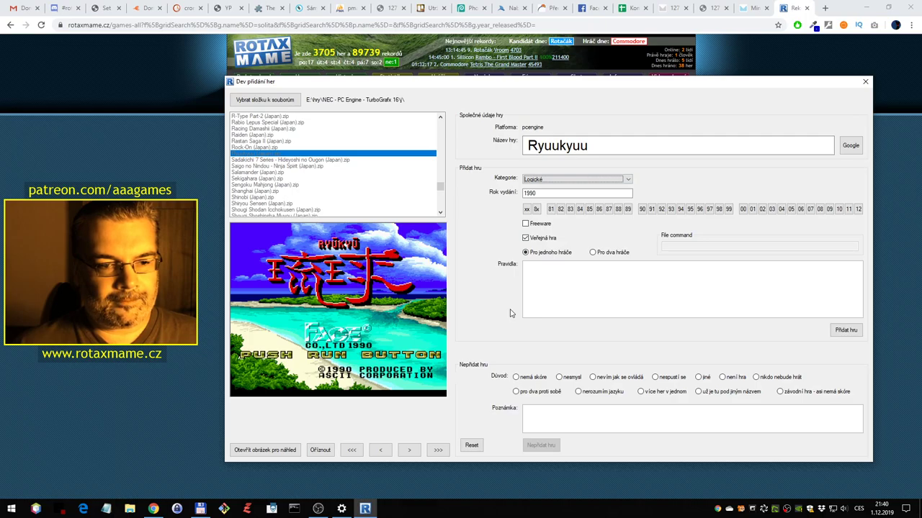
Choose the last captured gameplay screenshot as the preview, crop it, and add Ryuukyuu to the database
click(437, 450)
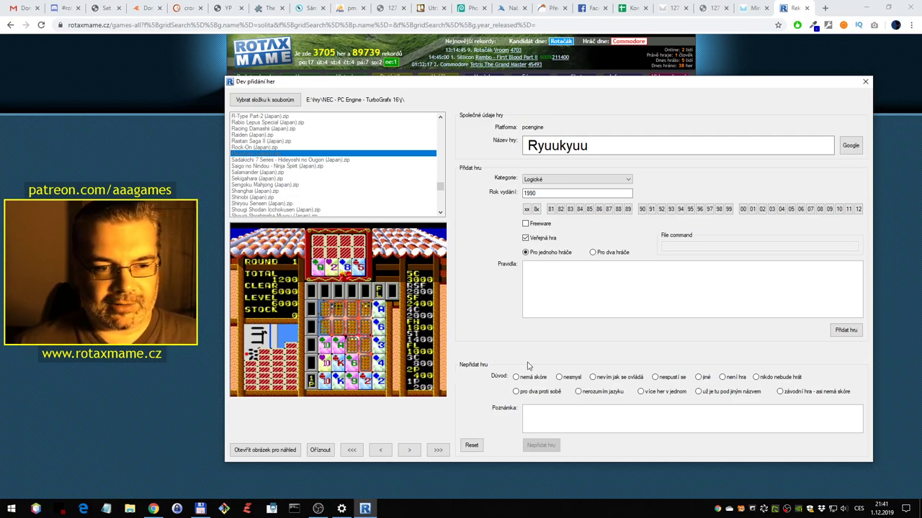
click(320, 450)
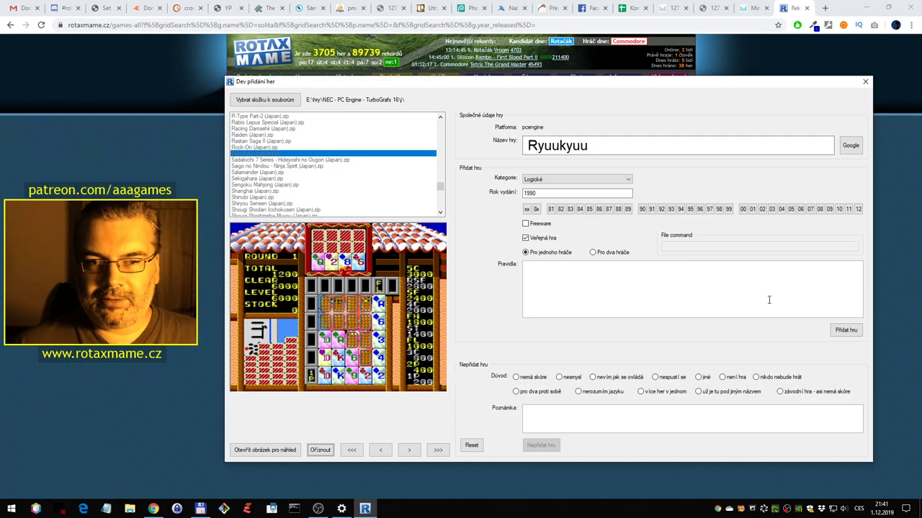
click(843, 330)
click(473, 266)
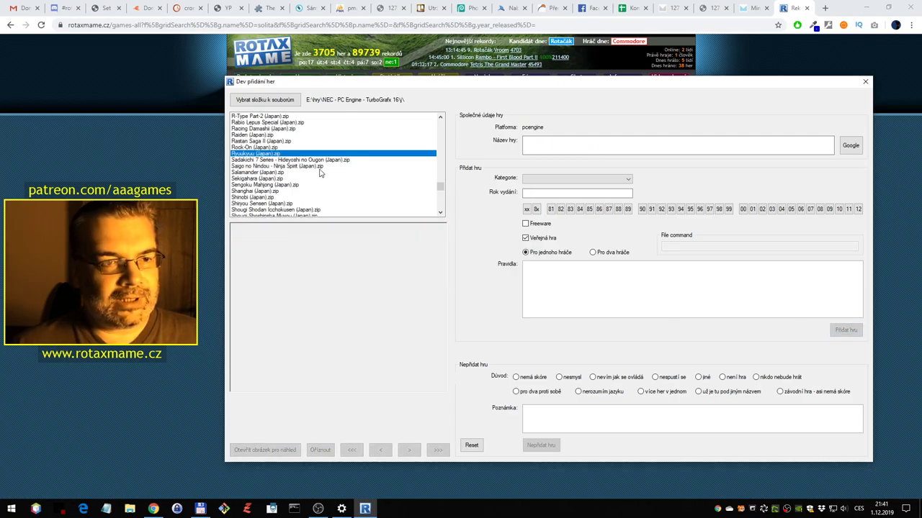
Launch Sadakichi 7 Series - Hideyoshi no Ougon and start a game with the first title option
click(318, 160)
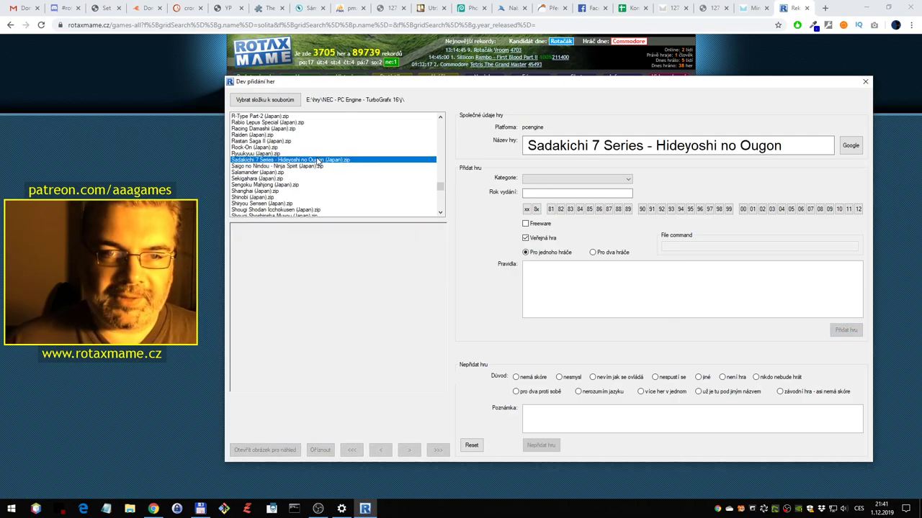
double_click(317, 159)
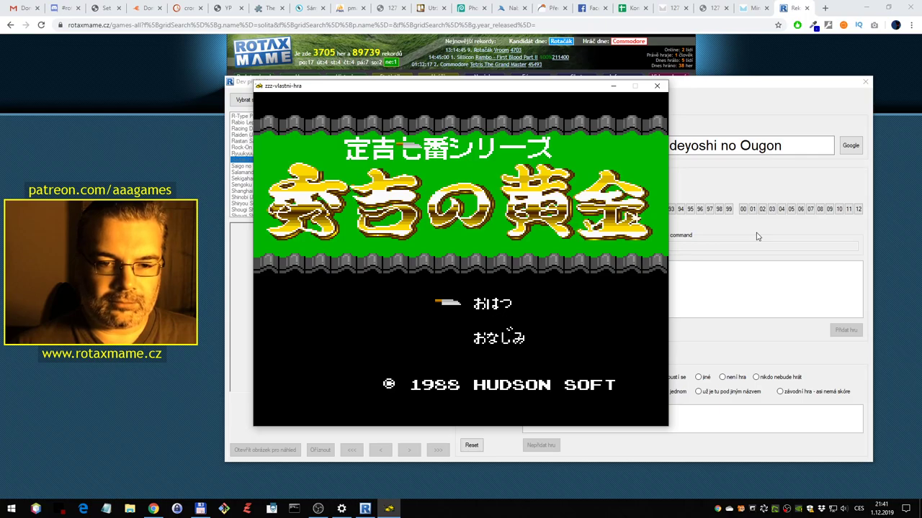
key(Down)
key(Up)
key(Return)
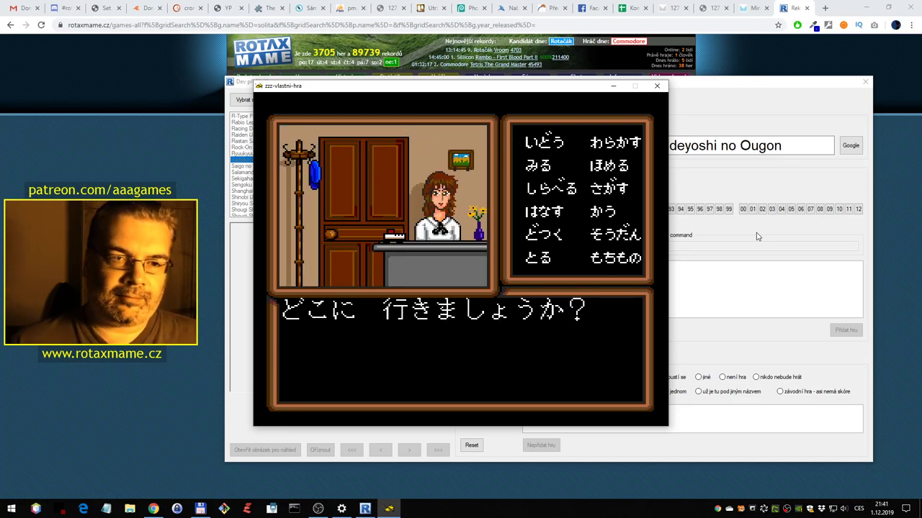
Close the Sadakichi 7 game and reject it with the reason "nerozumím jazyku"
key(Escape)
click(578, 391)
click(540, 445)
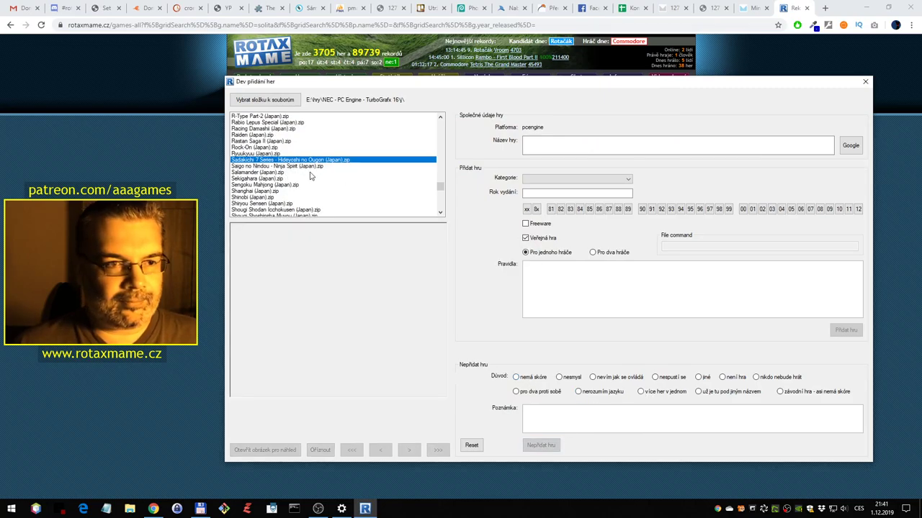
Launch Saigo no Nindou - Ninja Spirit and start a one-player game in PC-Engine mode
click(311, 166)
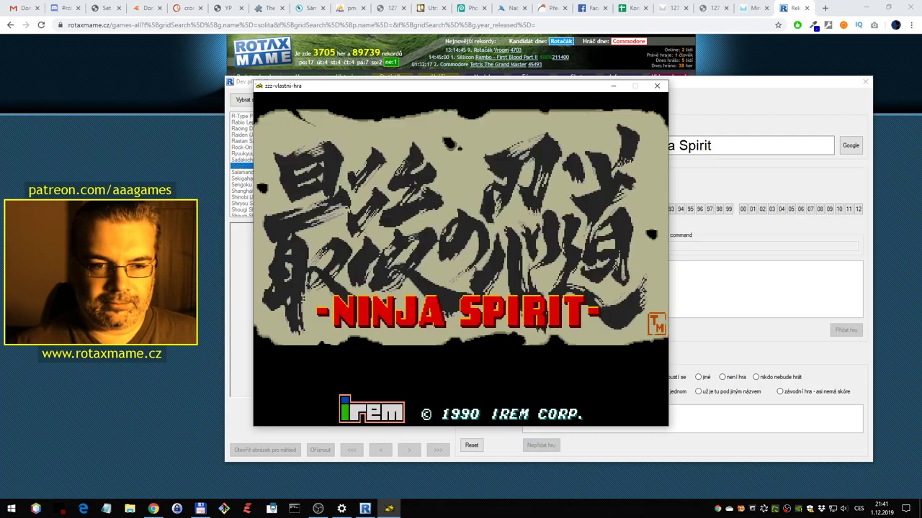
key(1)
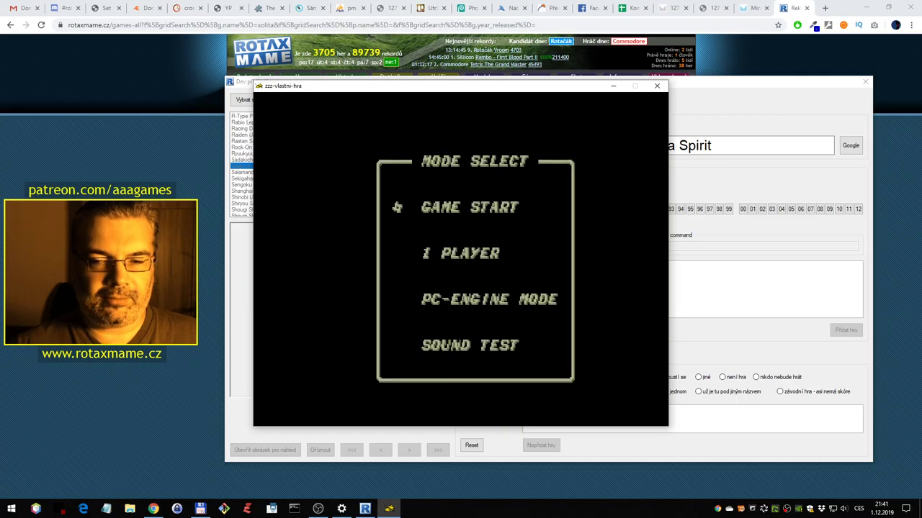
key(Return)
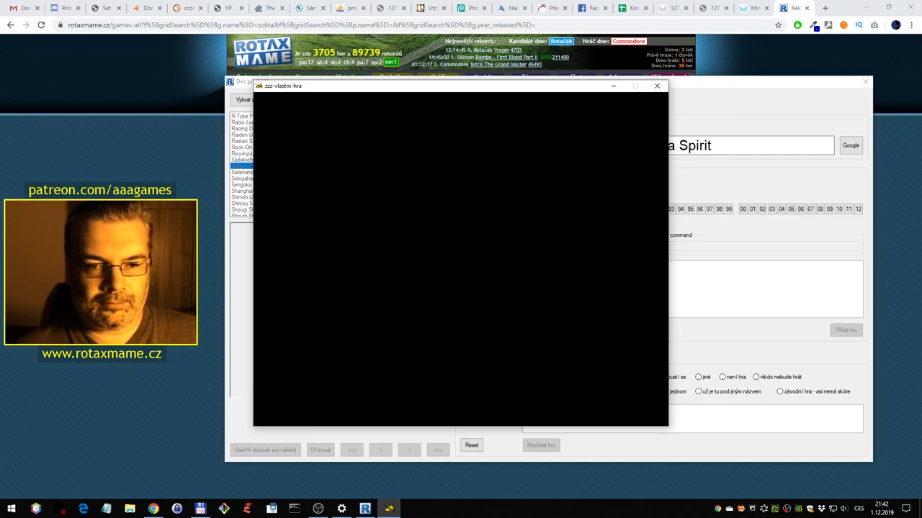
Test-play Ninja Spirit by advancing through the first stage while jumping and attacking enemies, then quit the game
key(Right)
key(alt)
key(Right)
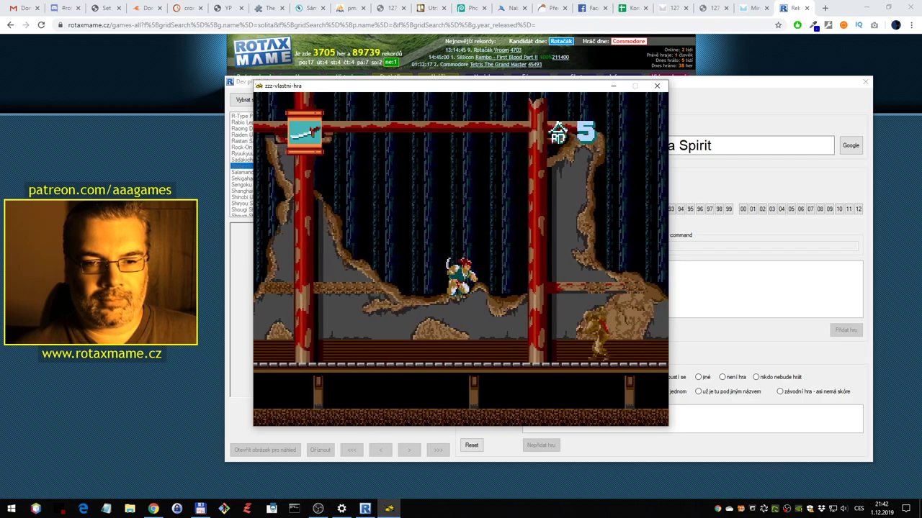
key(ctrl)
key(alt)
key(Right)
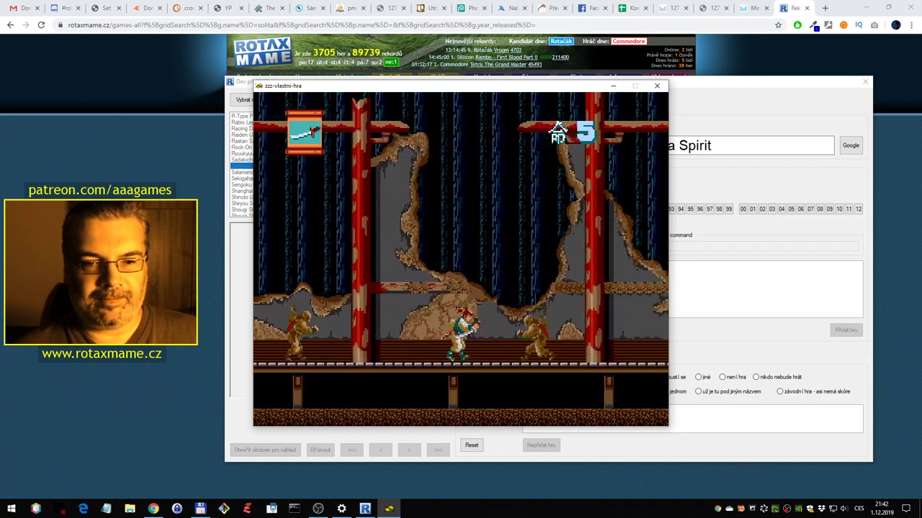
key(Right)
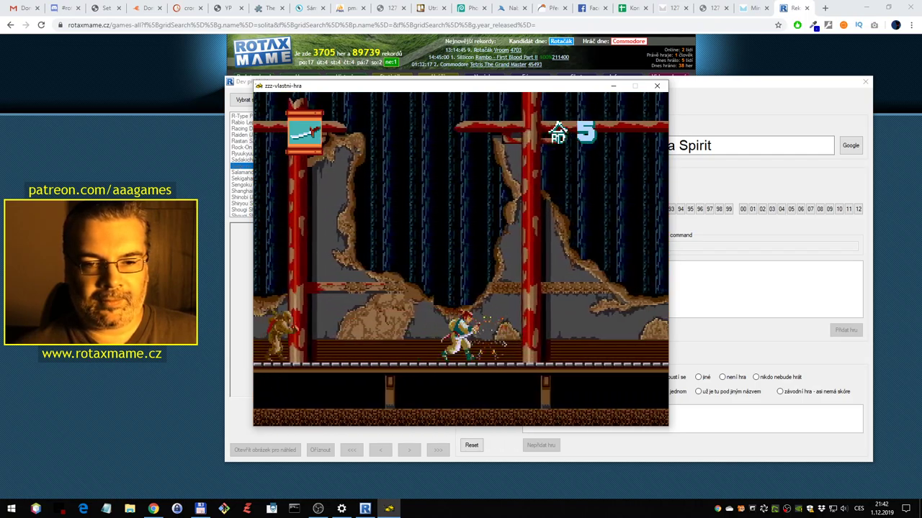
key(Escape)
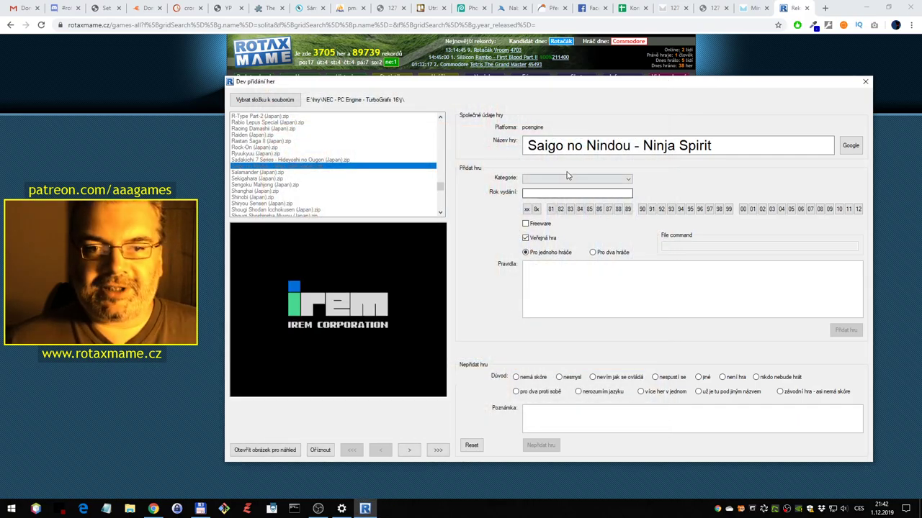
Copy "Ninja Spirit" from the game name and search the Rotax MAME all-games list for it
drag(642, 146, 731, 140)
key(ctrl+c)
click(716, 63)
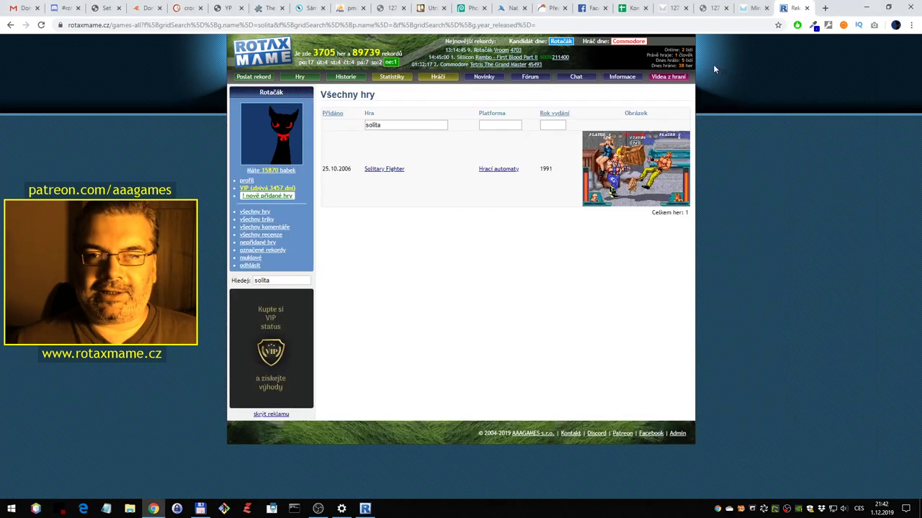
drag(394, 125, 343, 122)
key(ctrl+v)
key(Return)
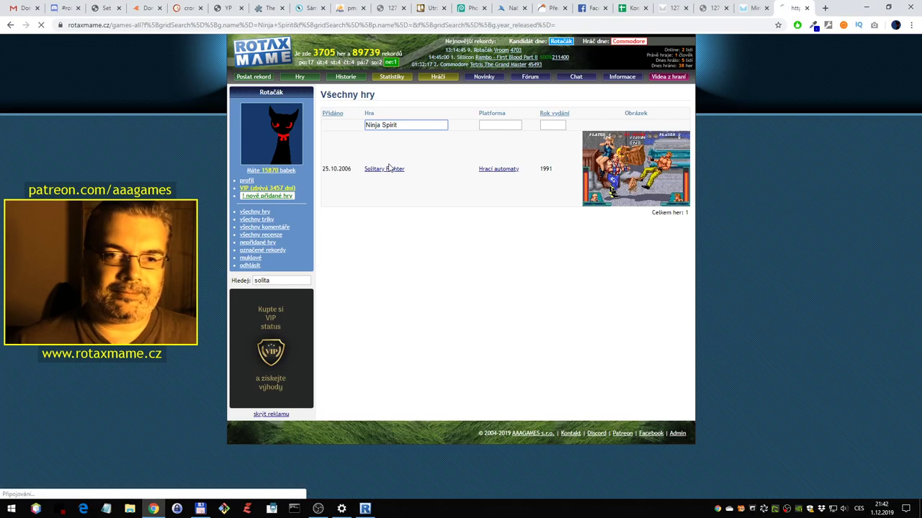
Return to the game-adding form and reset the Saigo no Nindou - Ninja Spirit entry
click(366, 509)
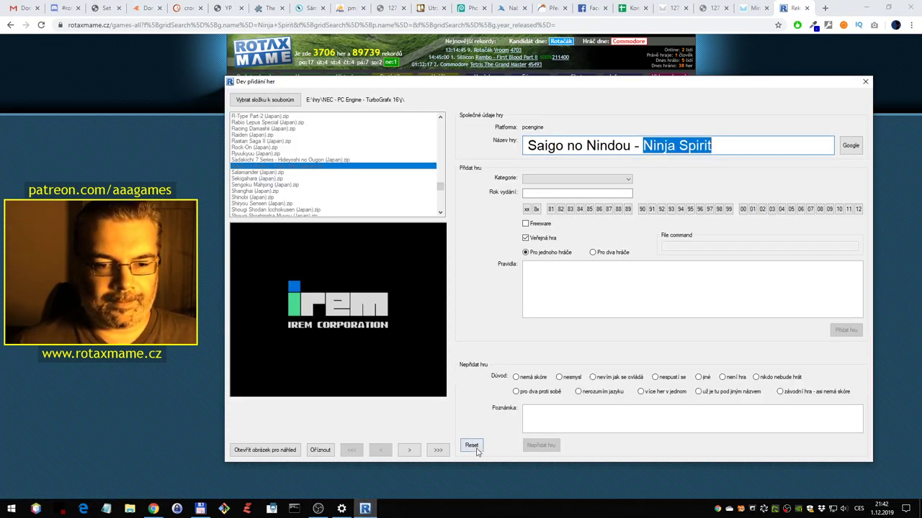
click(472, 447)
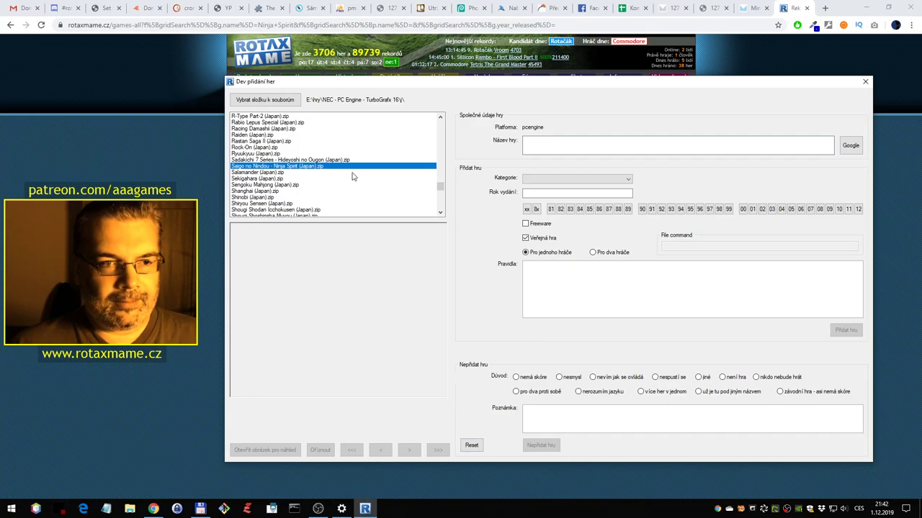
Test-play Salamander by starting a two-player game and steering the ship through the first stage, then quit the game
double_click(293, 174)
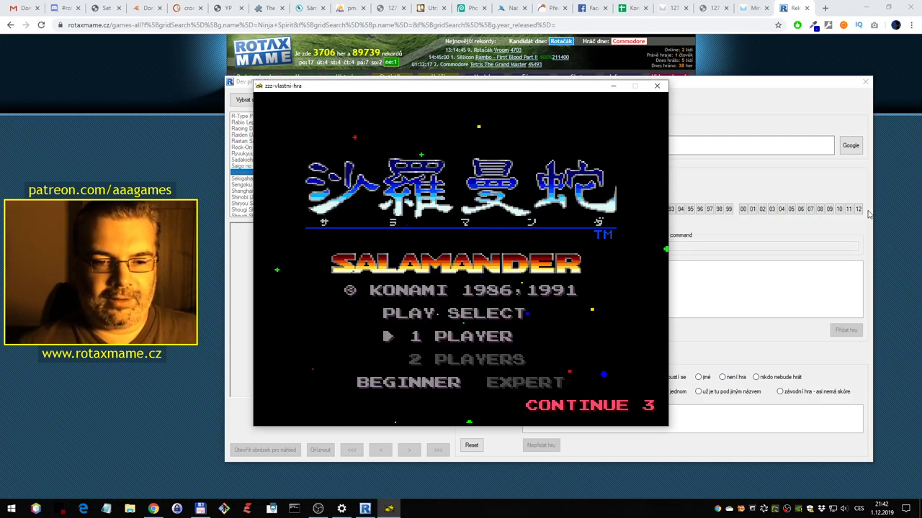
key(Down)
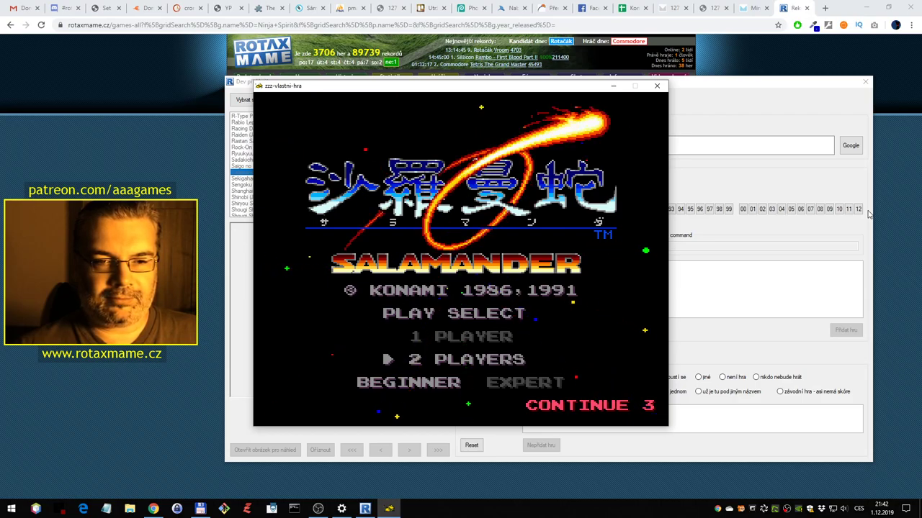
key(1)
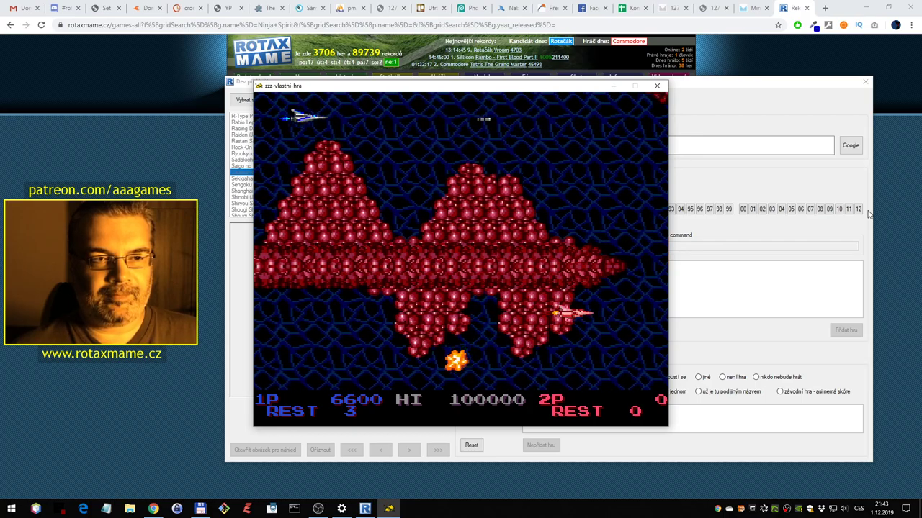
key(Down)
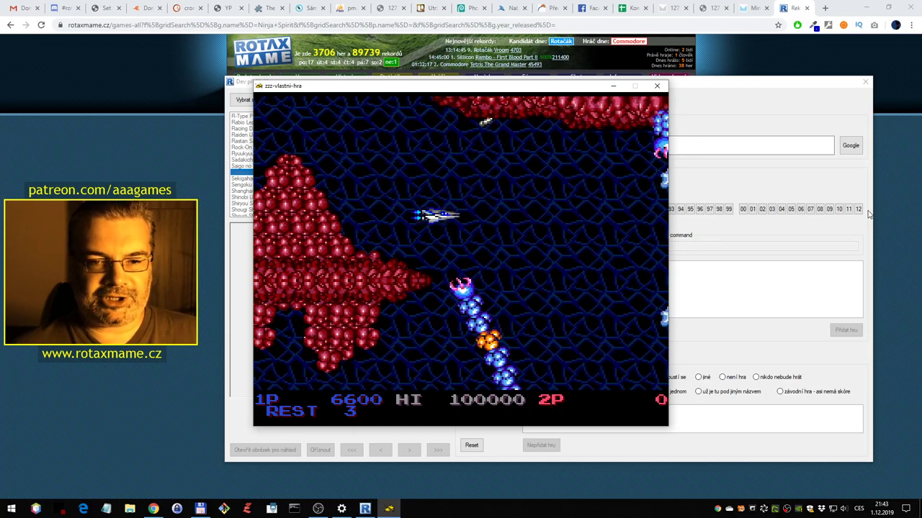
key(Up)
key(Left)
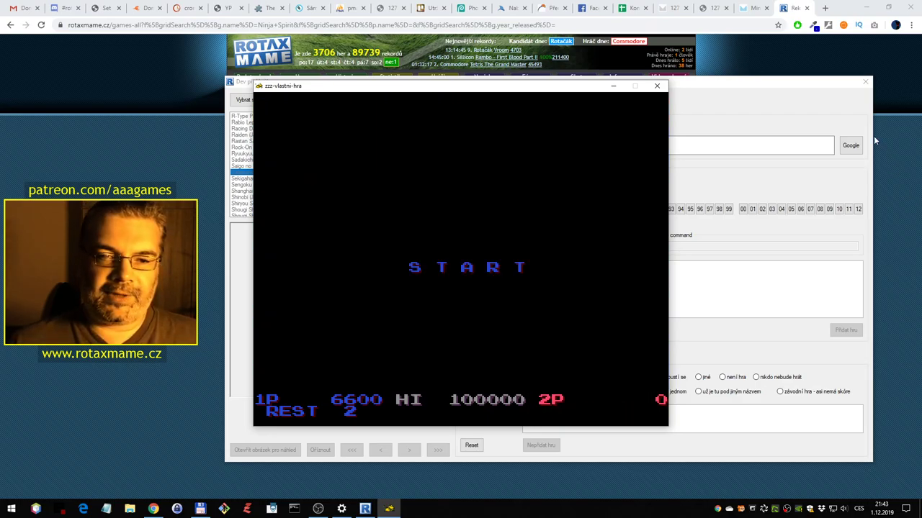
click(658, 85)
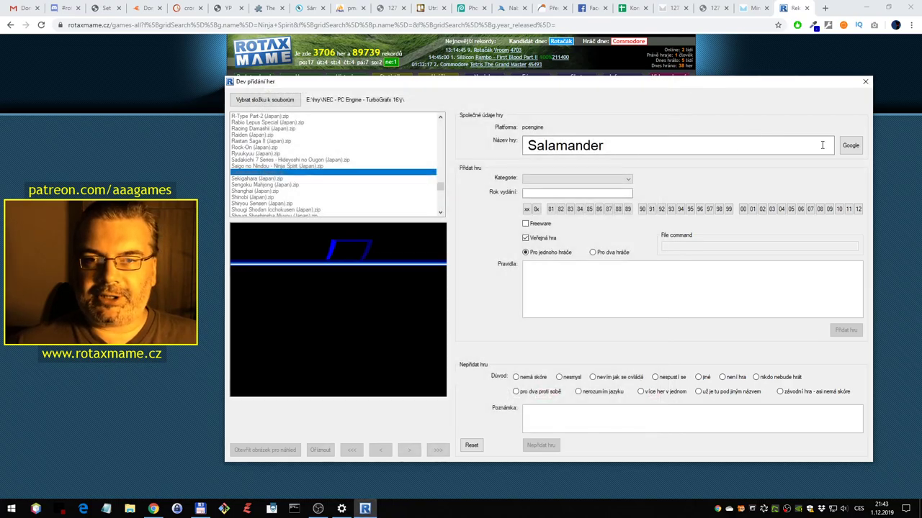
Copy "Salamander" from the game name and search the Rotax MAME all-games list for it
double_click(609, 149)
key(ctrl+c)
key(alt+Tab)
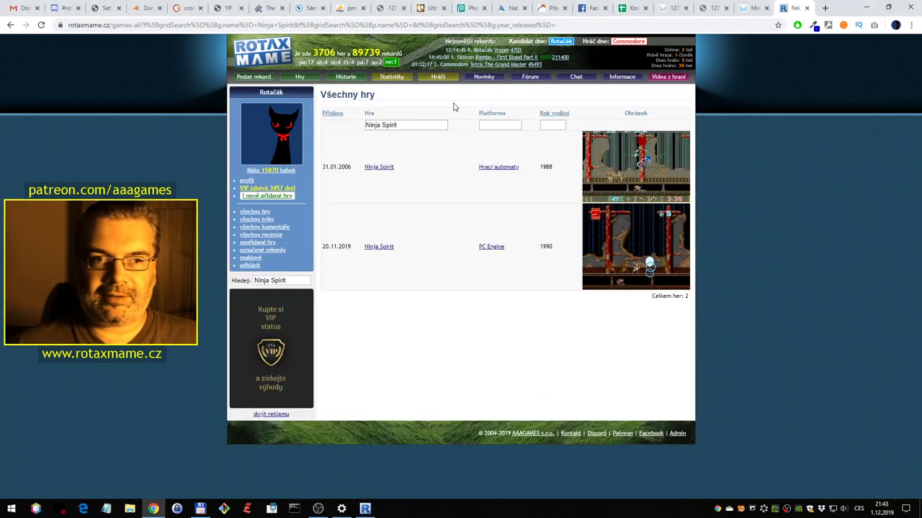
triple_click(411, 126)
key(ctrl+v)
key(Return)
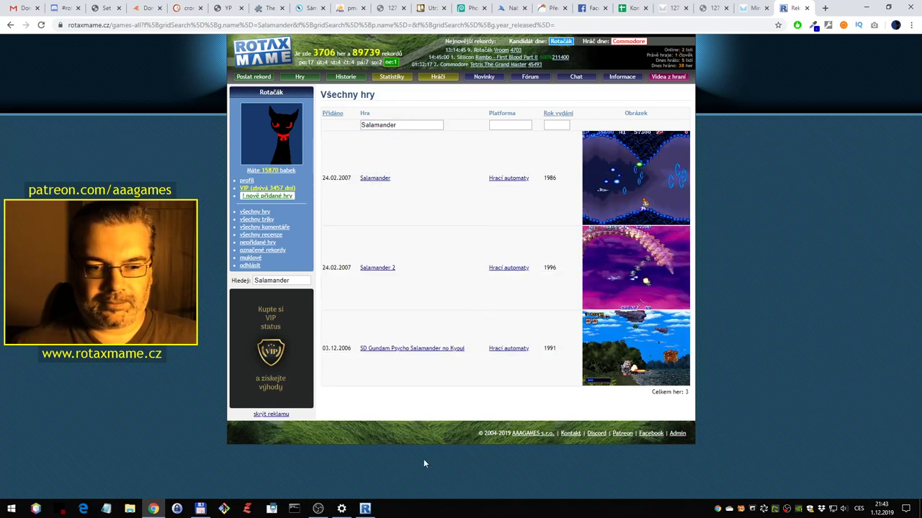
click(365, 509)
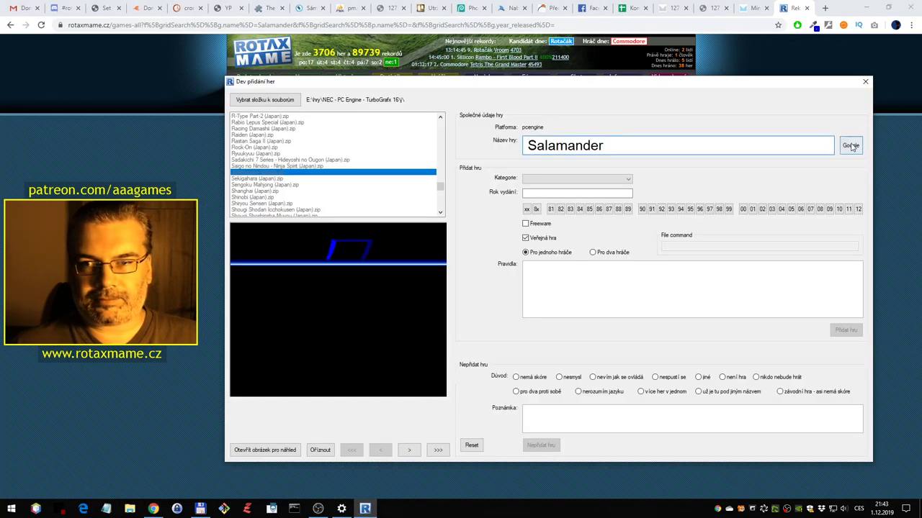
click(851, 145)
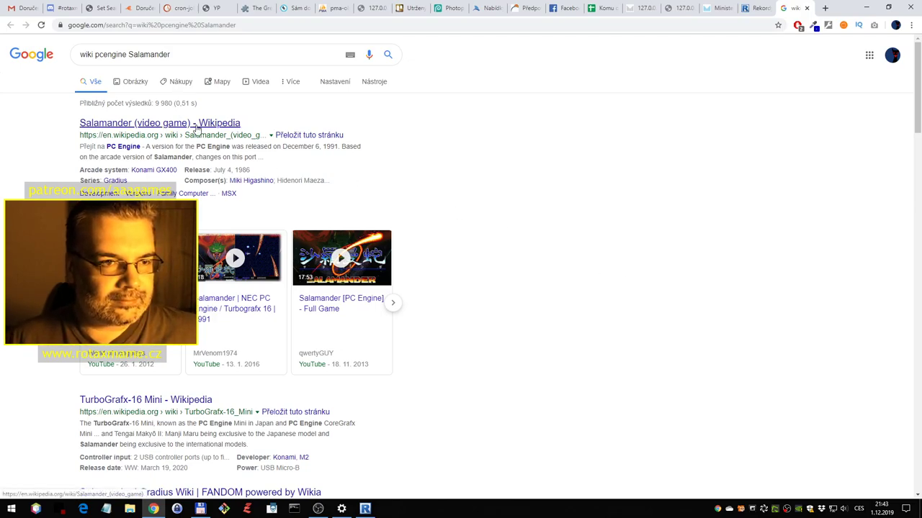
scroll(242, 209, down, 2)
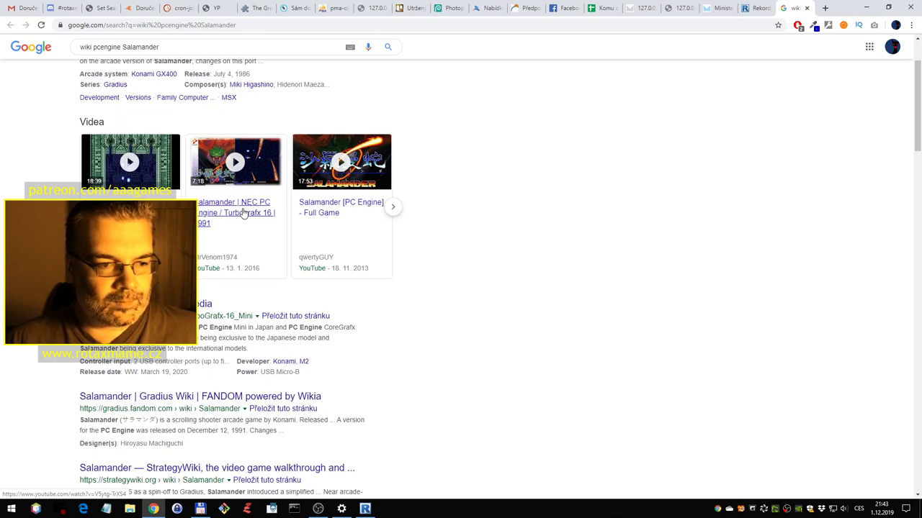
scroll(243, 213, up, 2)
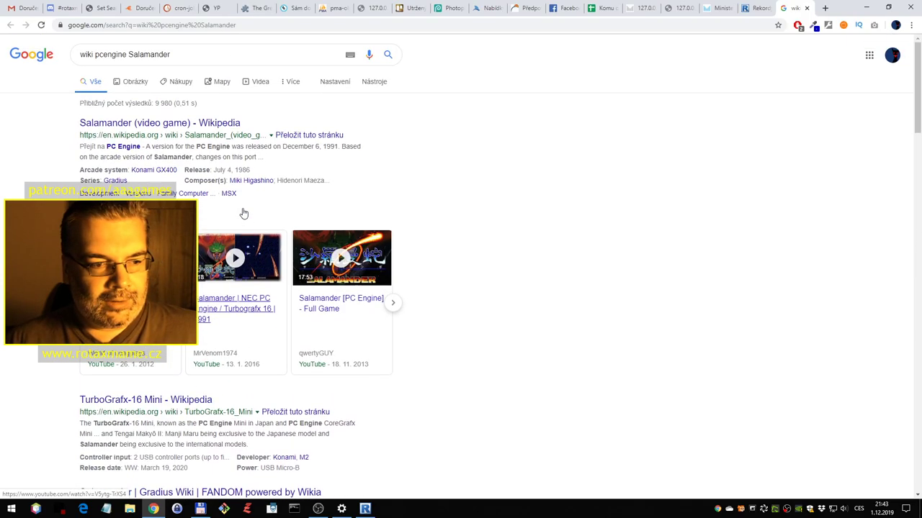
click(196, 125)
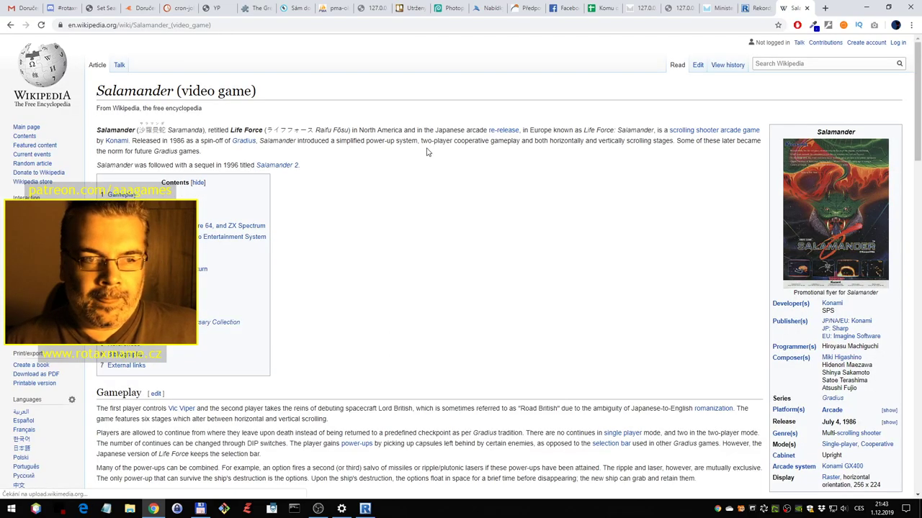
scroll(631, 293, down, 2)
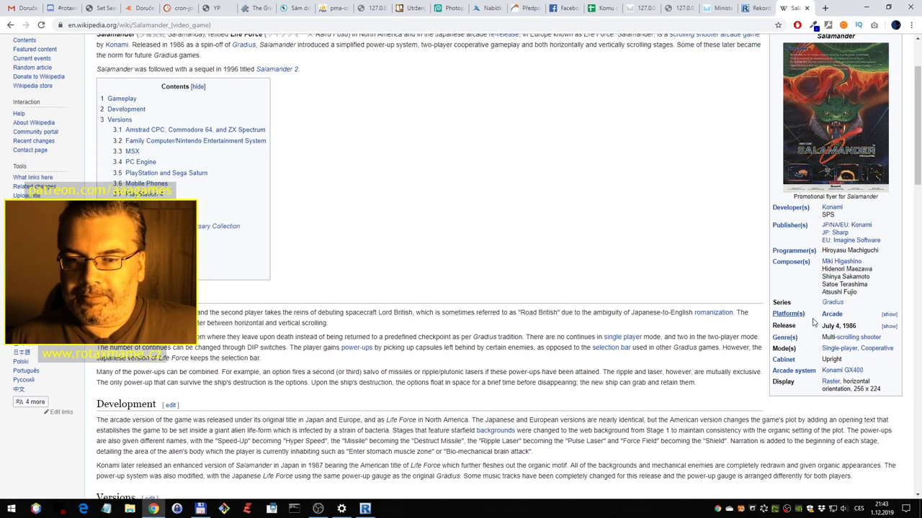
scroll(465, 248, down, 2)
scroll(465, 255, up, 4)
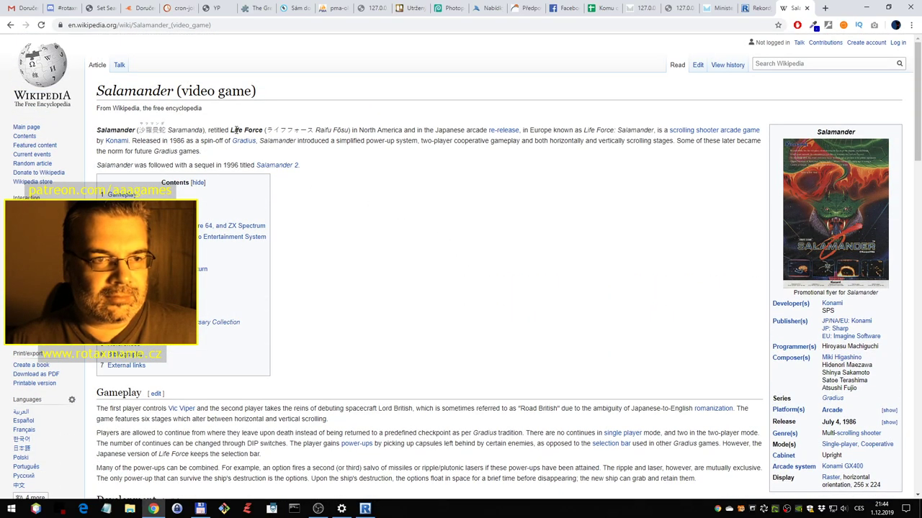
Copy the alternative title "Life Force" from the Wikipedia article and search the Rotax MAME all-games list for it
drag(232, 130, 262, 130)
key(ctrl+c)
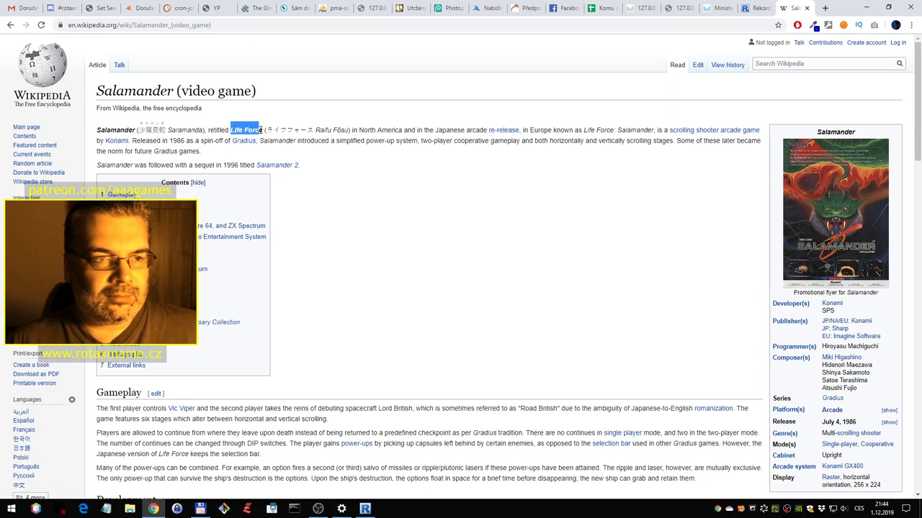
click(806, 8)
double_click(408, 127)
key(ctrl+v)
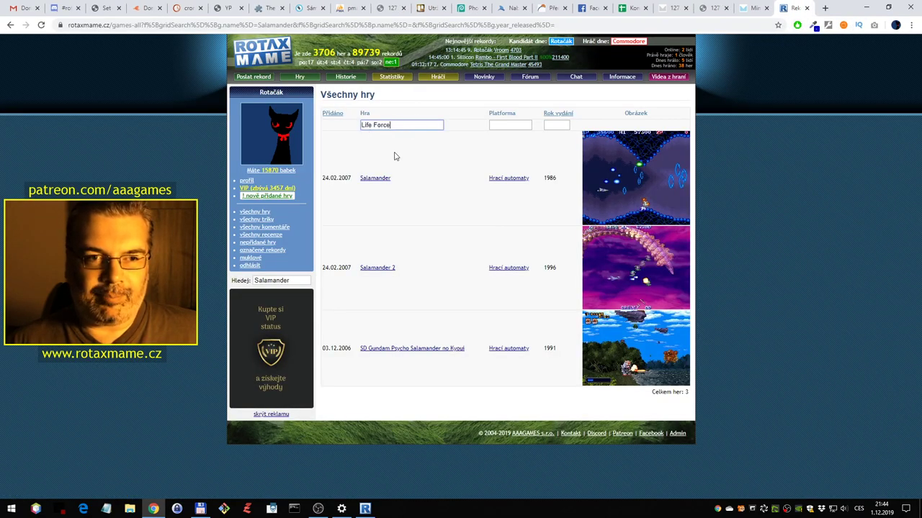
key(Return)
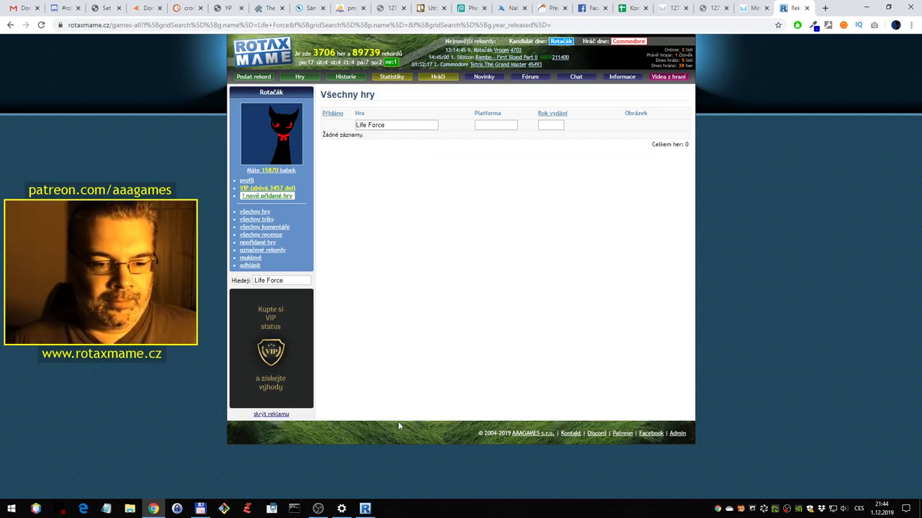
Add Salamander as a two-player game released in 1991 in the Letadla category, using a gameplay screenshot as its image
click(365, 508)
click(409, 450)
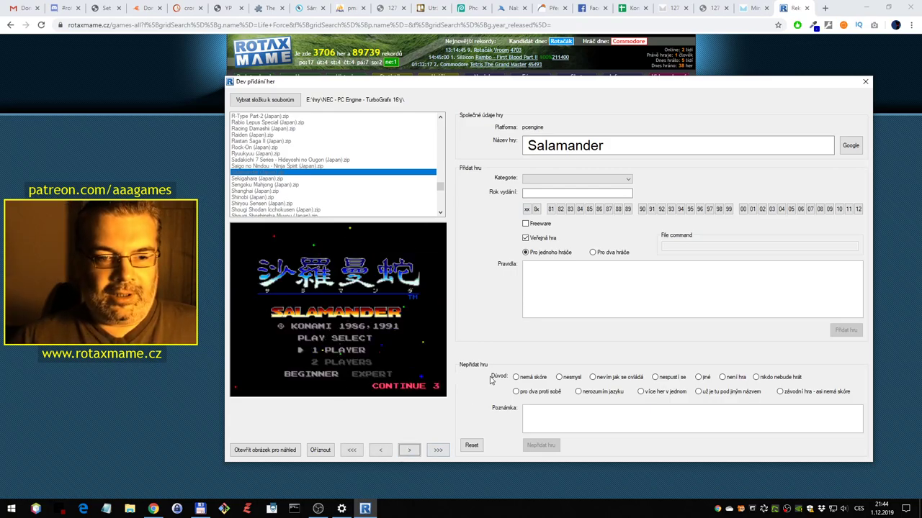
click(606, 252)
click(654, 208)
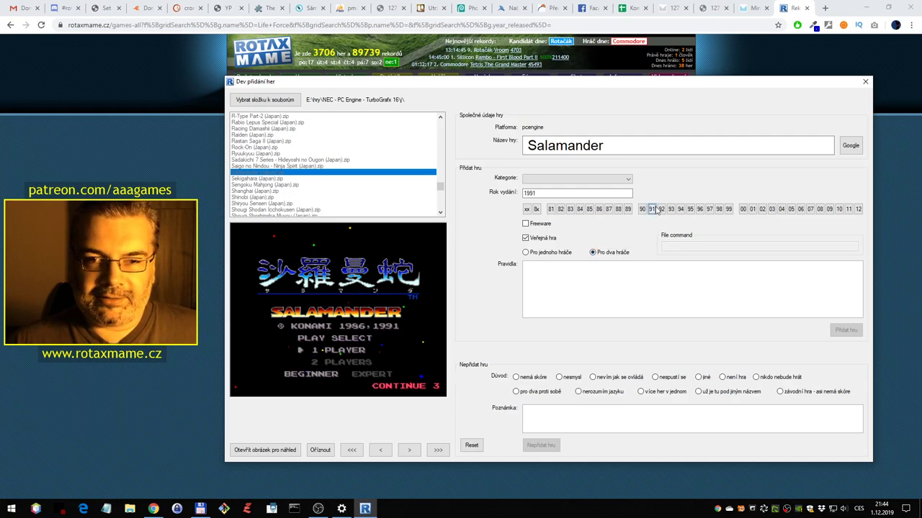
click(576, 178)
click(556, 239)
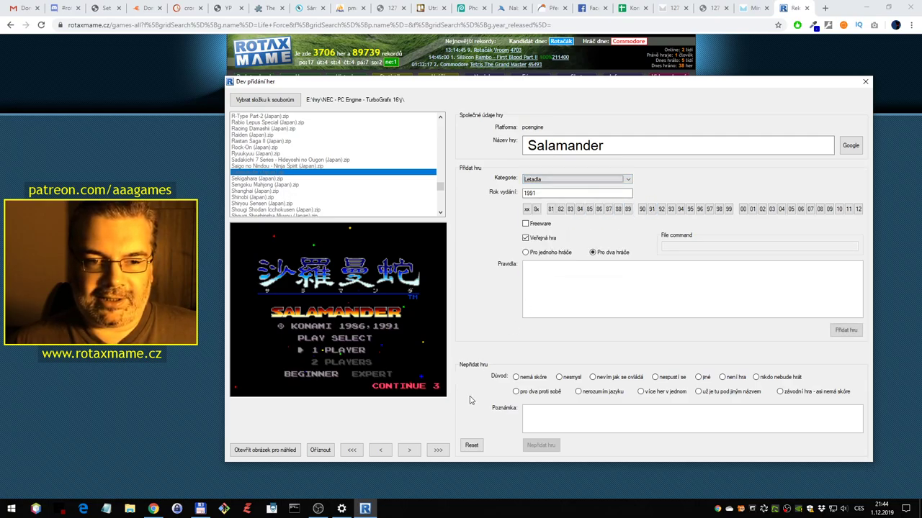
click(441, 449)
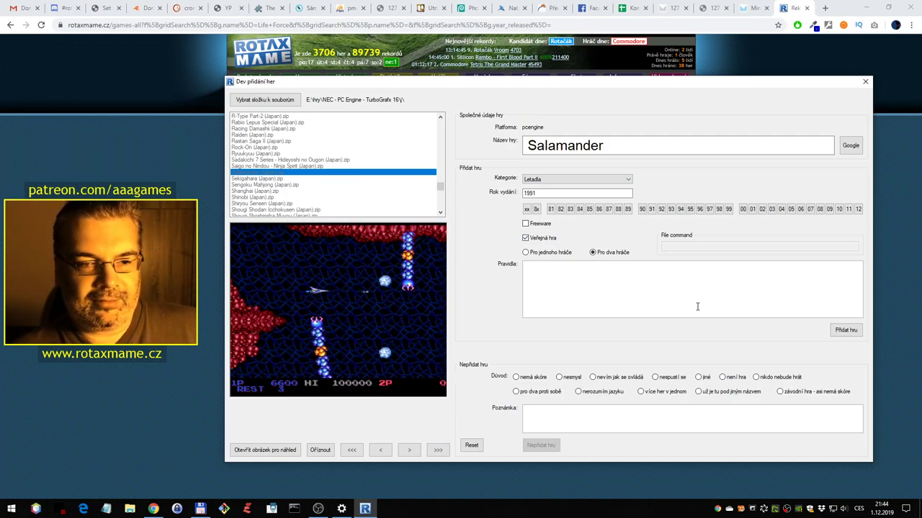
click(847, 332)
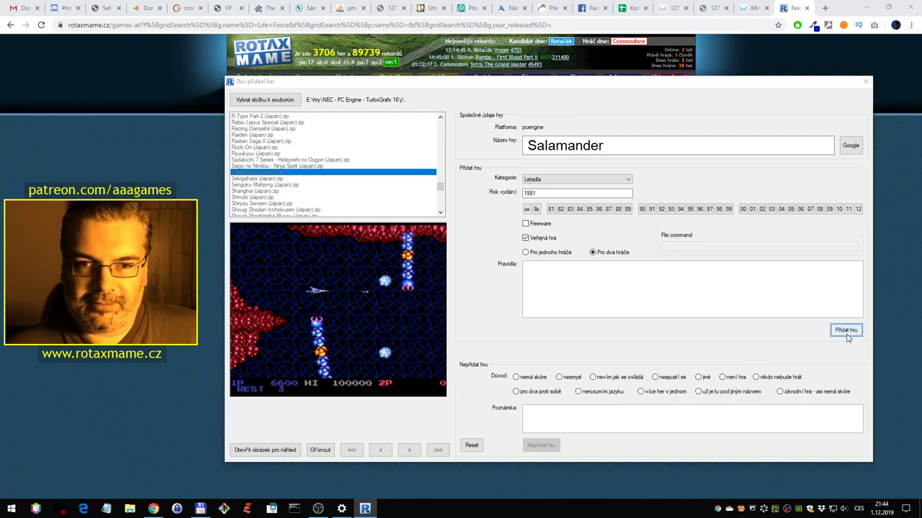
Browse the upcoming titles in the file list and launch Sekigahara for a test run
click(312, 180)
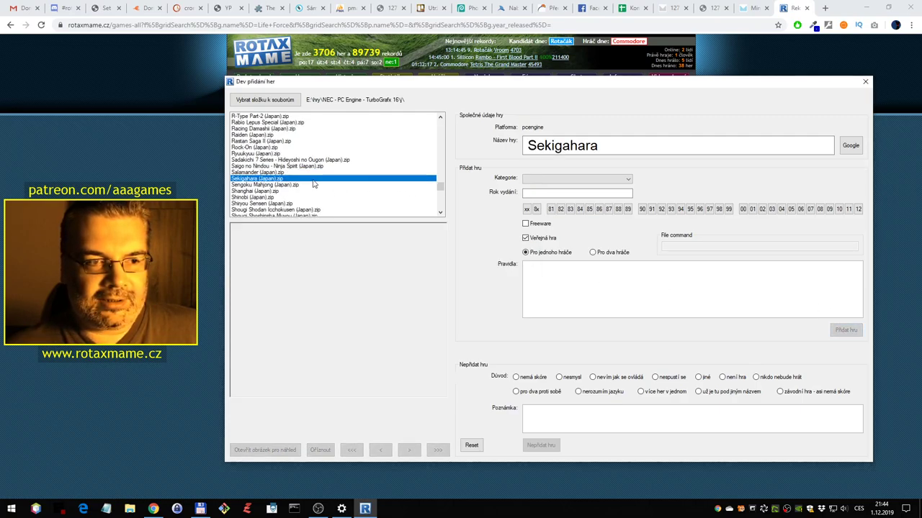
scroll(315, 183, down, 1)
scroll(317, 185, down, 9)
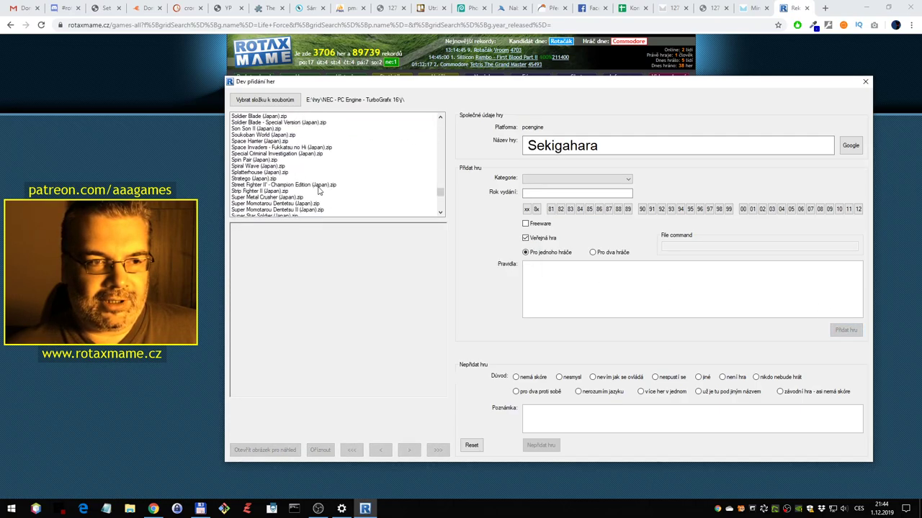
scroll(319, 190, up, 8)
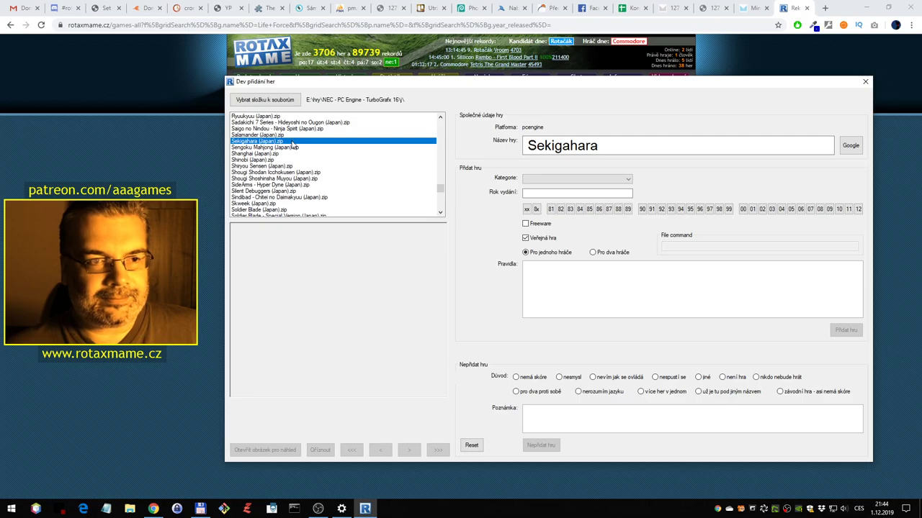
double_click(292, 142)
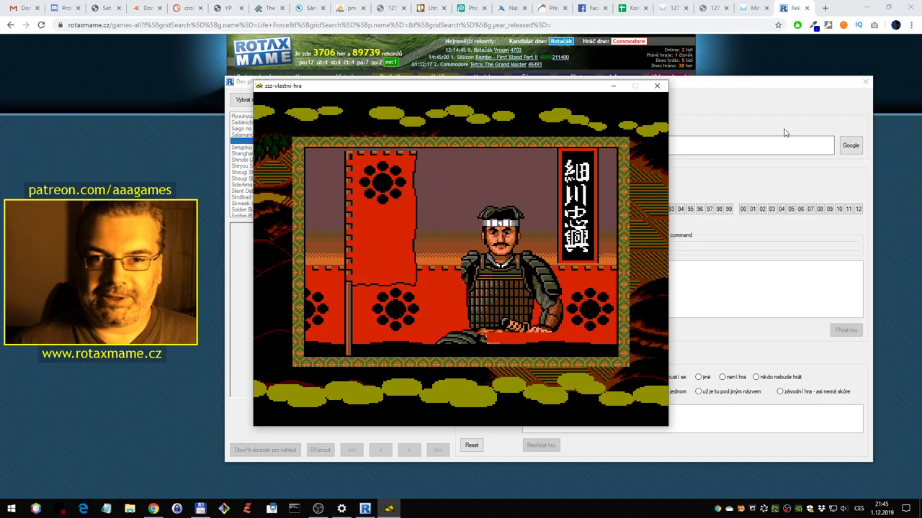
Quit Sekigahara and reject it with the reason "nerozumím jazyku"
click(655, 87)
click(604, 394)
click(550, 444)
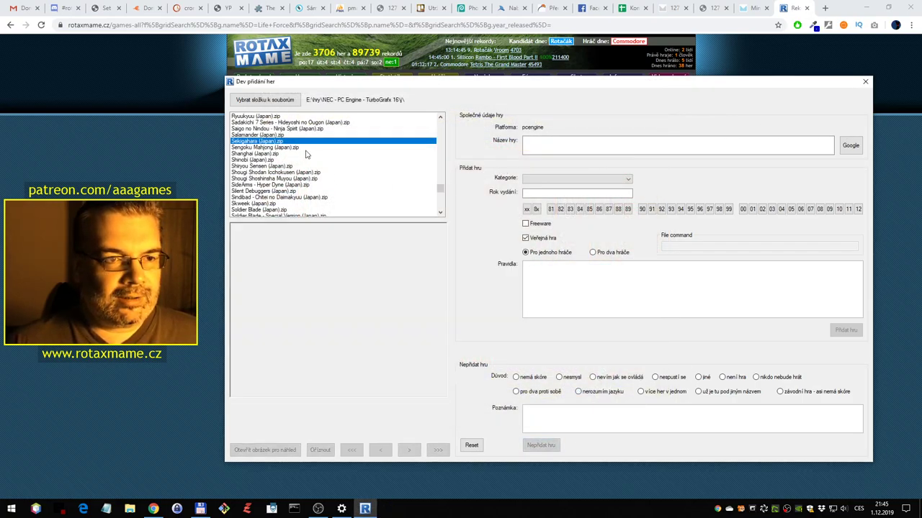
Select Shanghai in the file list, copy its name, and check the Rotax MAME all-games list for existing Shanghai entries
key(Down)
key(Down)
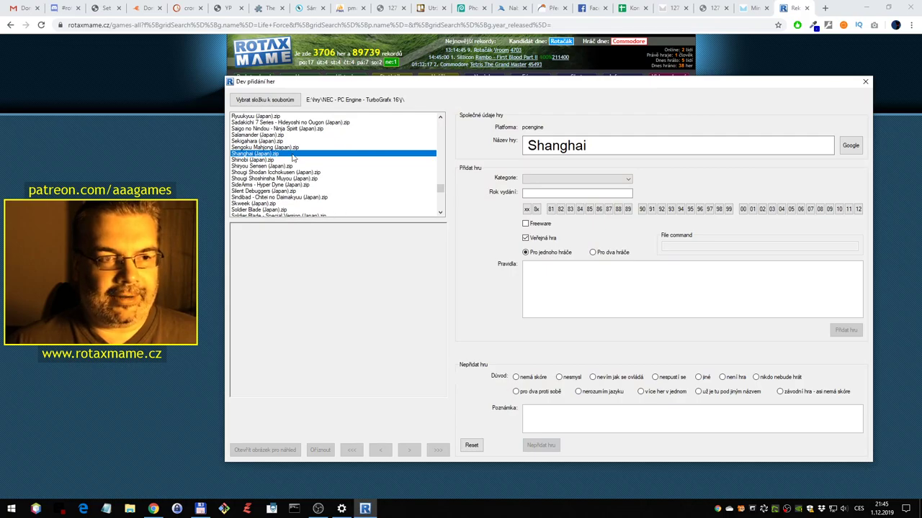
double_click(551, 144)
key(ctrl+c)
click(724, 71)
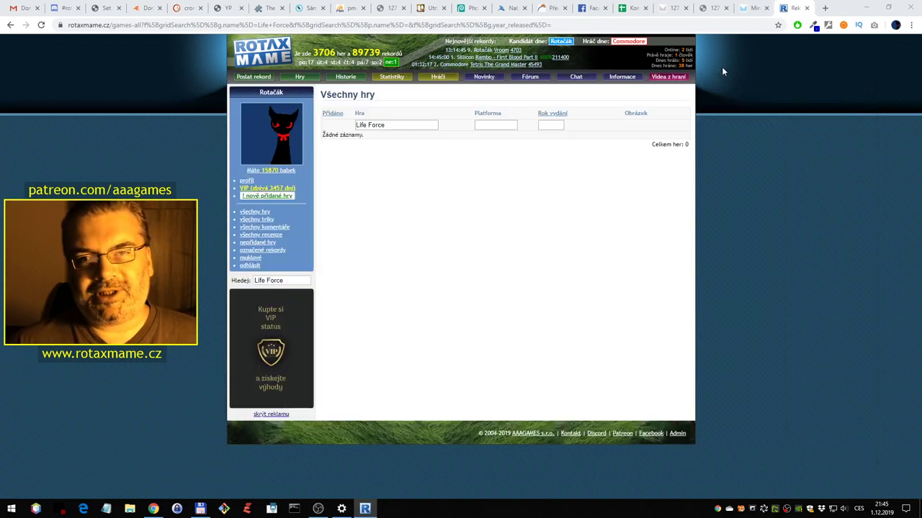
drag(409, 125, 349, 127)
key(ctrl+v)
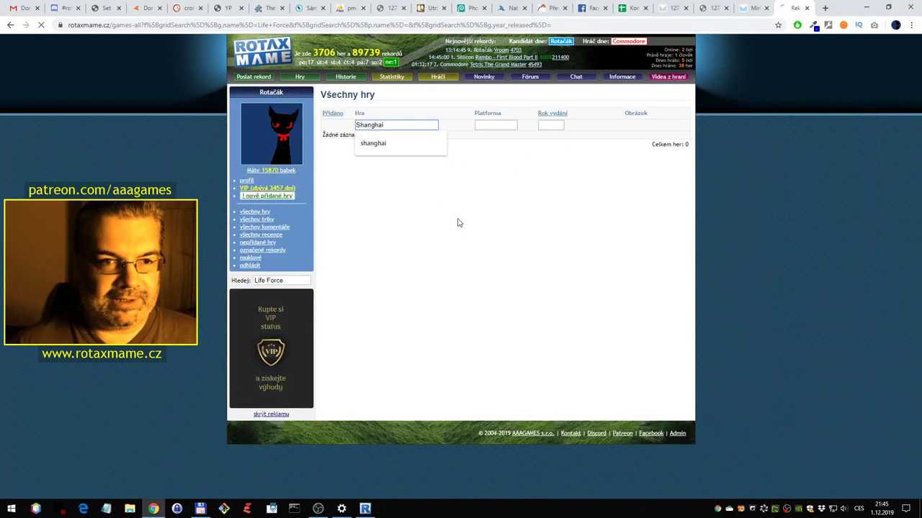
key(Return)
scroll(448, 262, down, 4)
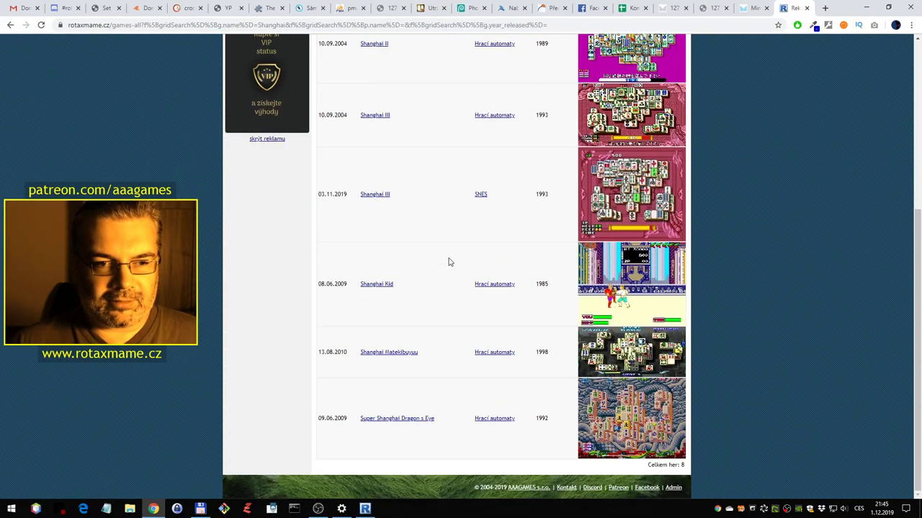
scroll(477, 195, up, 4)
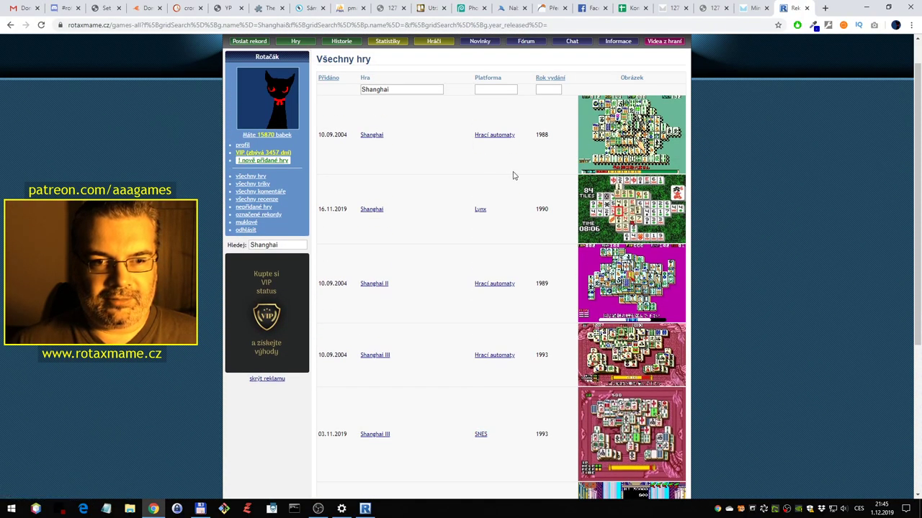
scroll(514, 175, down, 4)
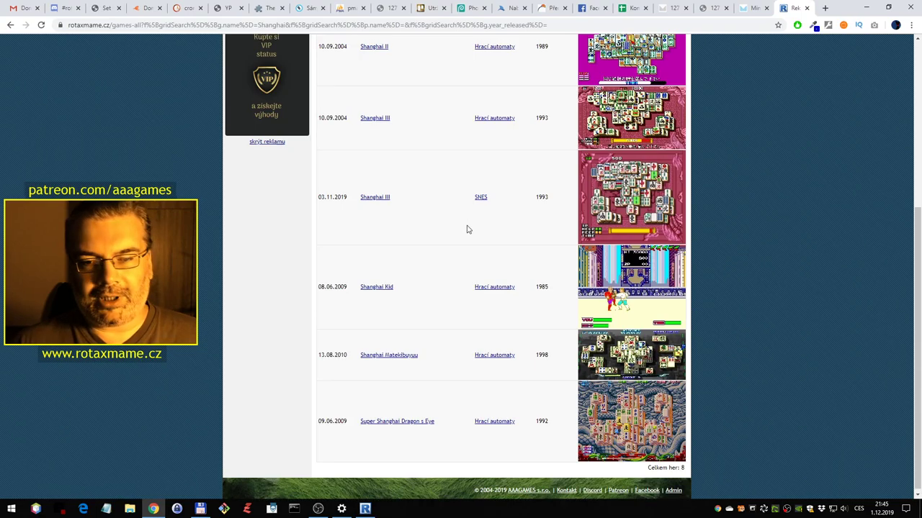
scroll(467, 226, up, 4)
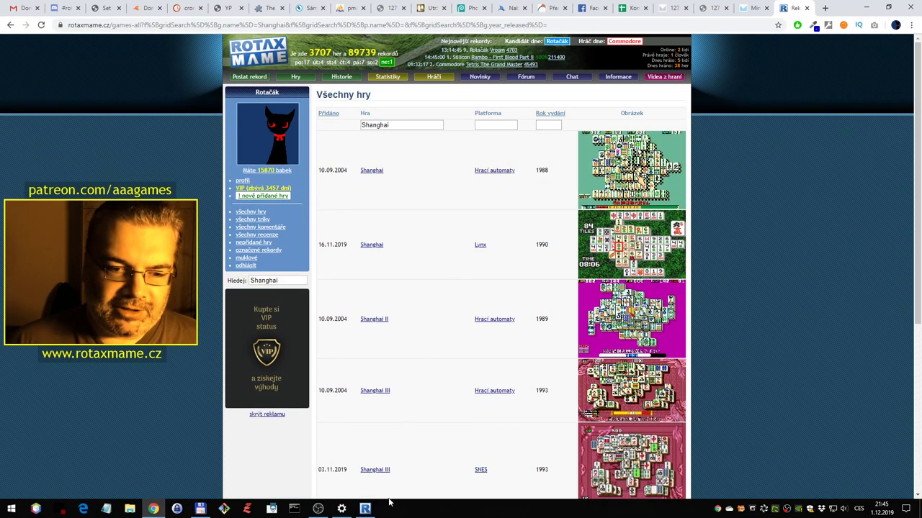
Return to the Dev přidání her window, launch Shanghai, and remove the pair of two-circle tiles as a test
click(366, 509)
double_click(338, 157)
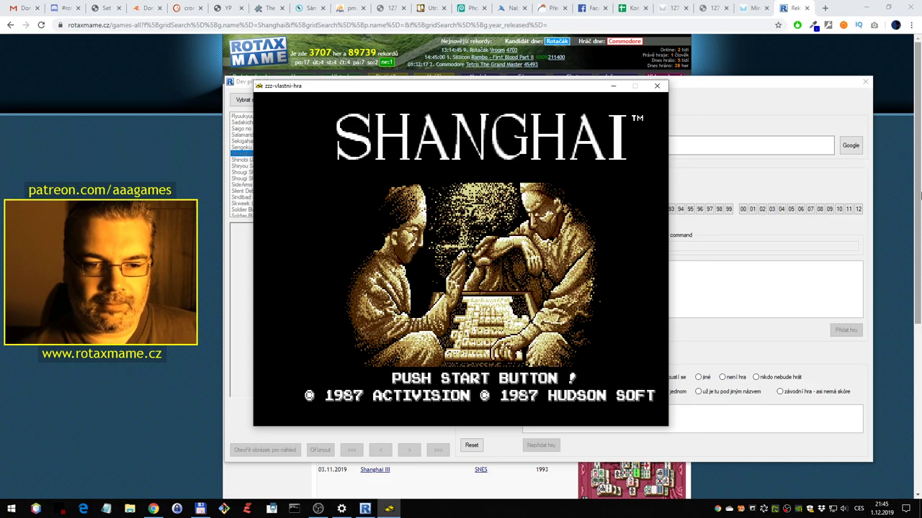
key(Return)
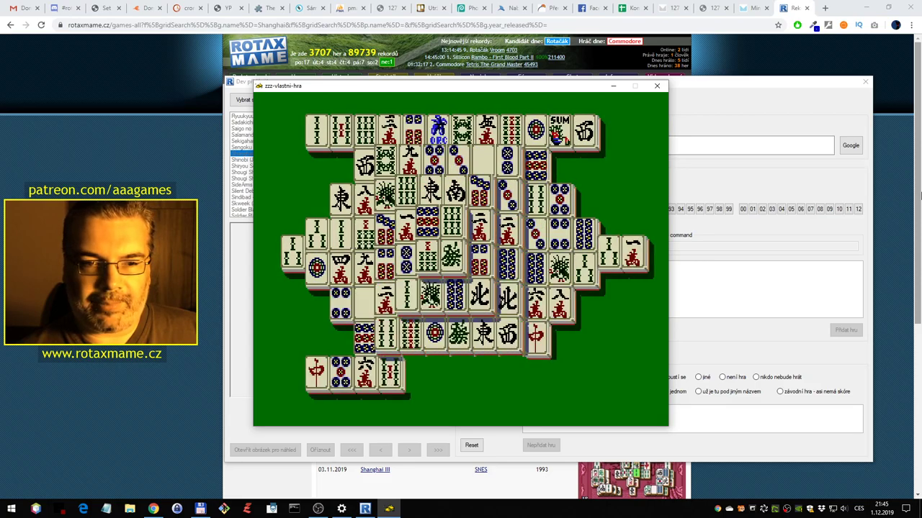
key(Left)
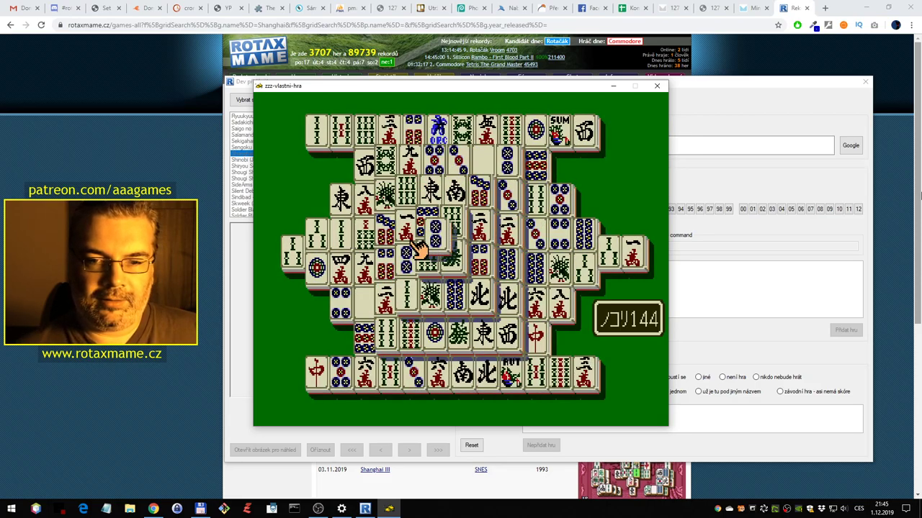
key(Right)
key(ctrl)
key(Left)
key(Down)
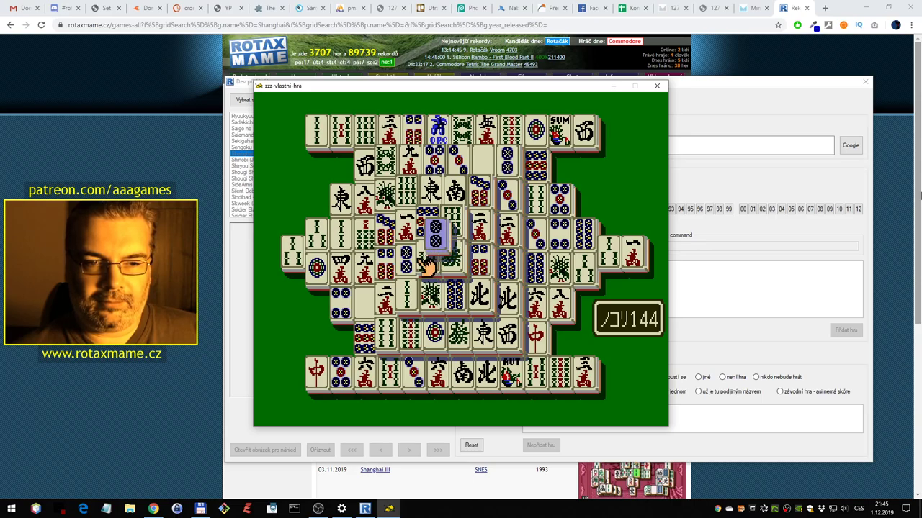
key(ctrl)
key(ctrl)
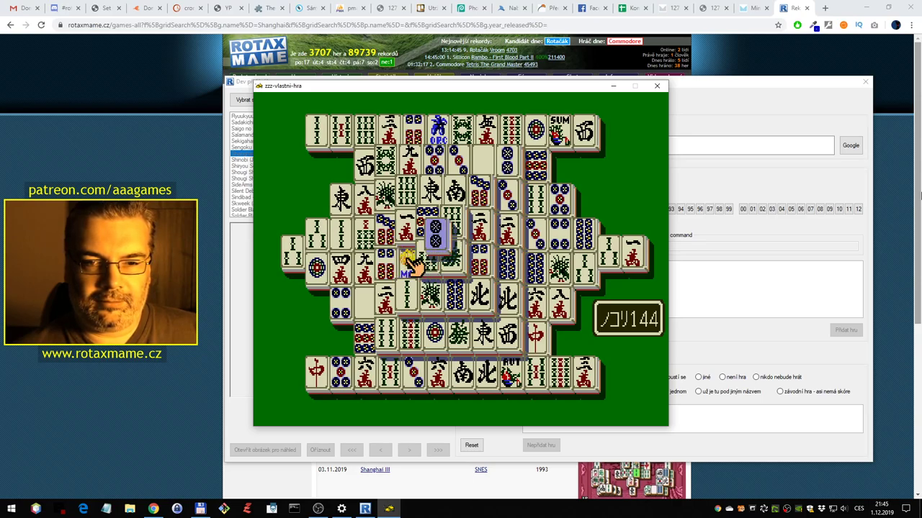
key(Right)
key(Down)
key(Left)
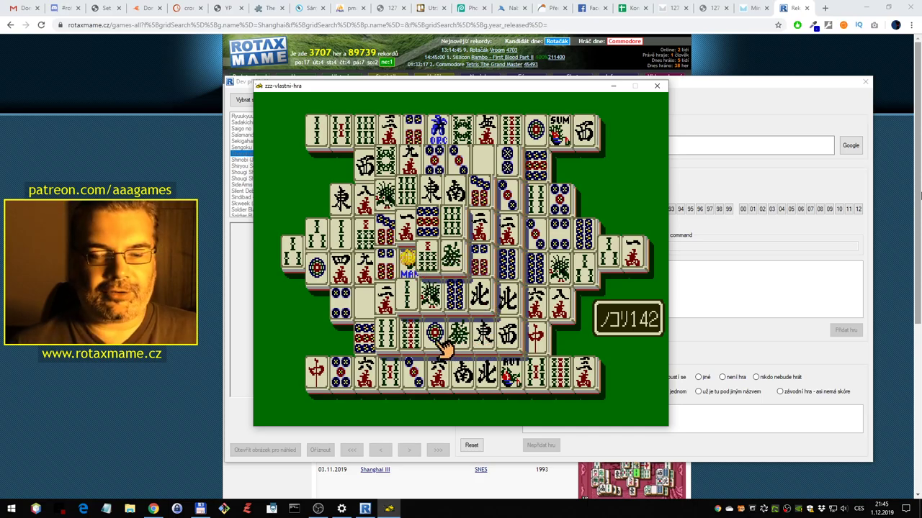
Quit Shanghai and reject it with the reason "nemá skóre"
key(Escape)
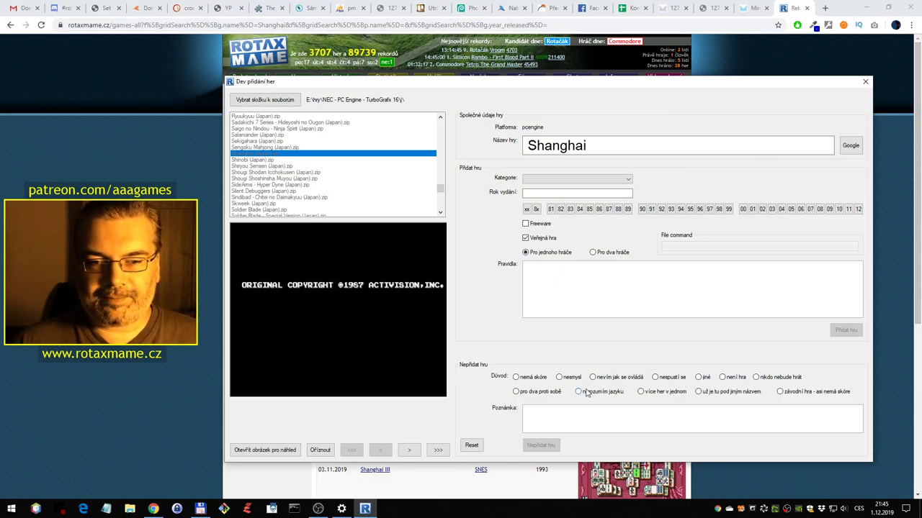
click(541, 379)
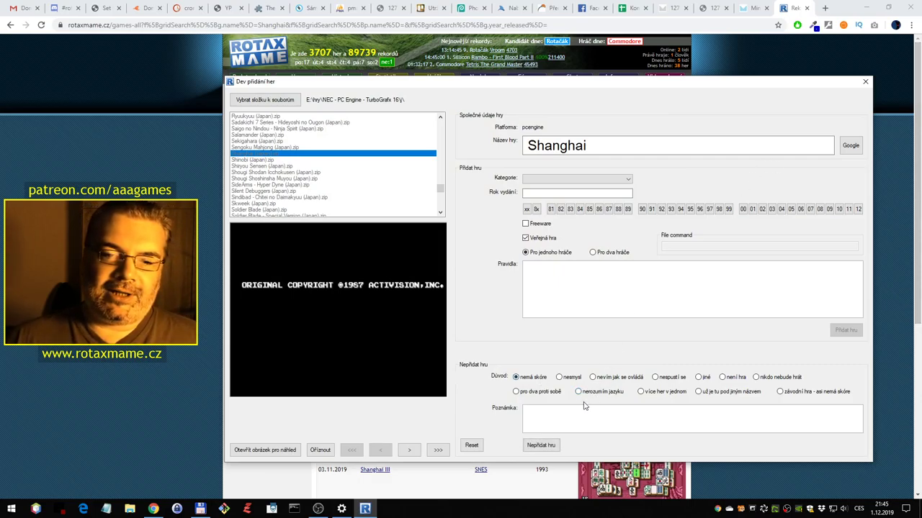
click(541, 447)
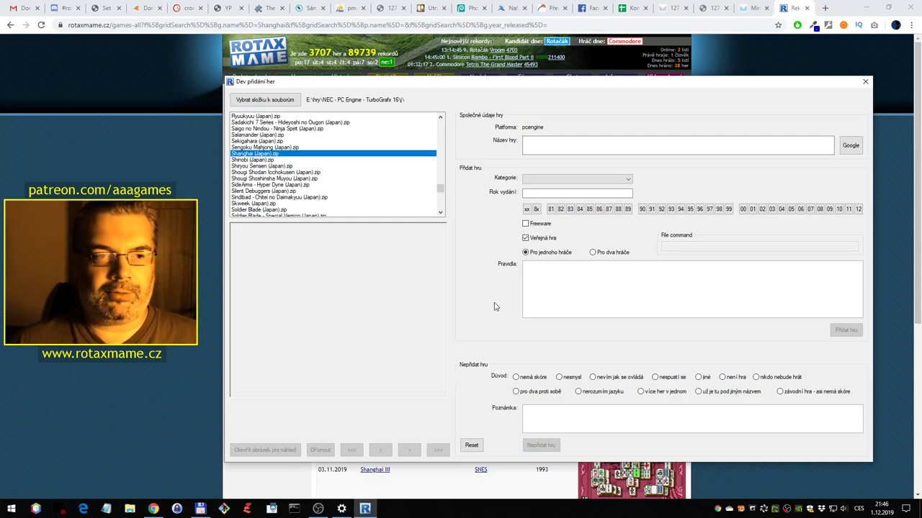
Launch Shinobi from the file list, start a game, and test-play the opening street with the first life
double_click(281, 160)
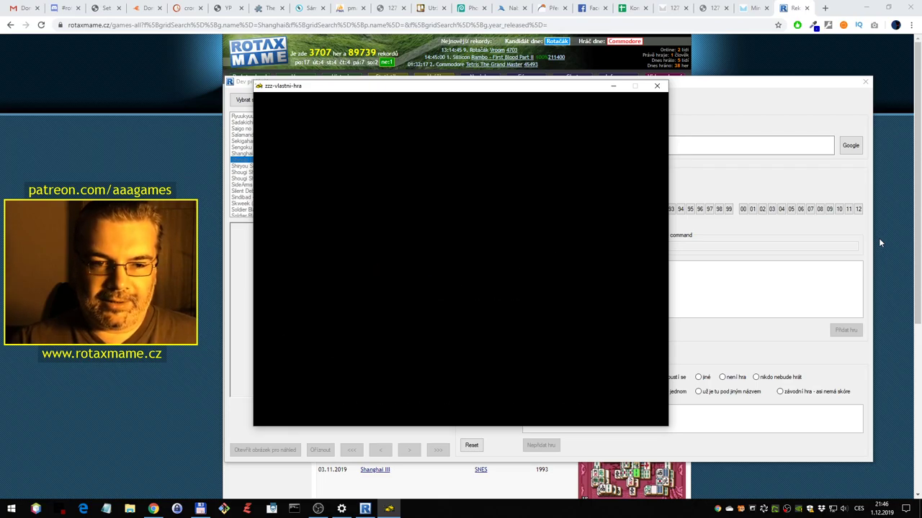
key(1)
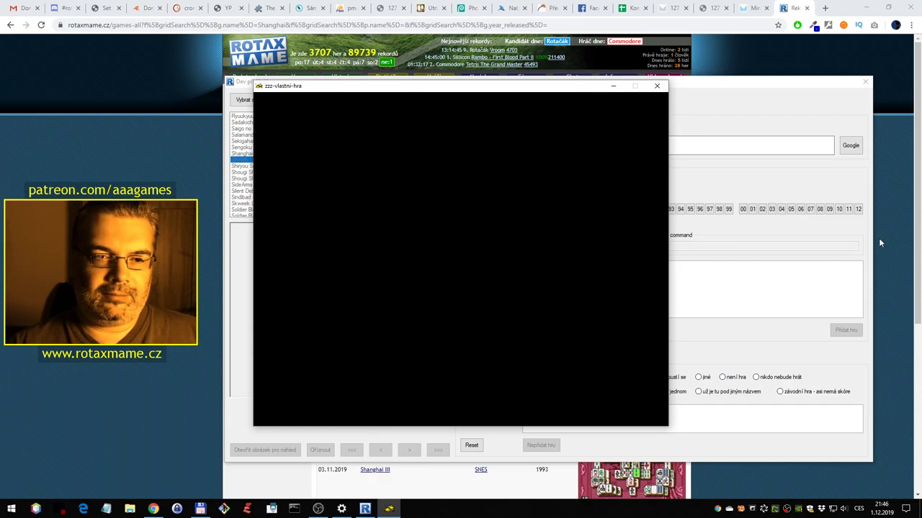
key(Right)
key(ctrl)
key(ctrl)
key(Right)
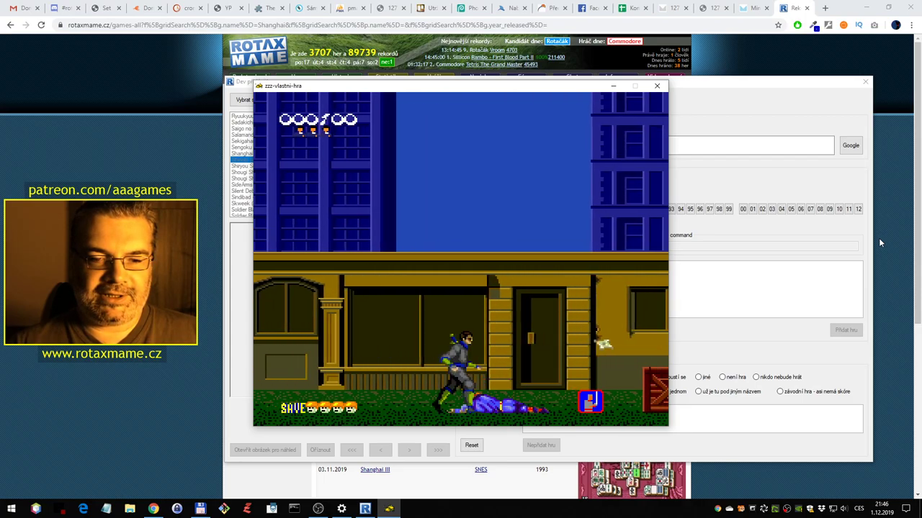
key(Right)
key(alt)
key(ctrl)
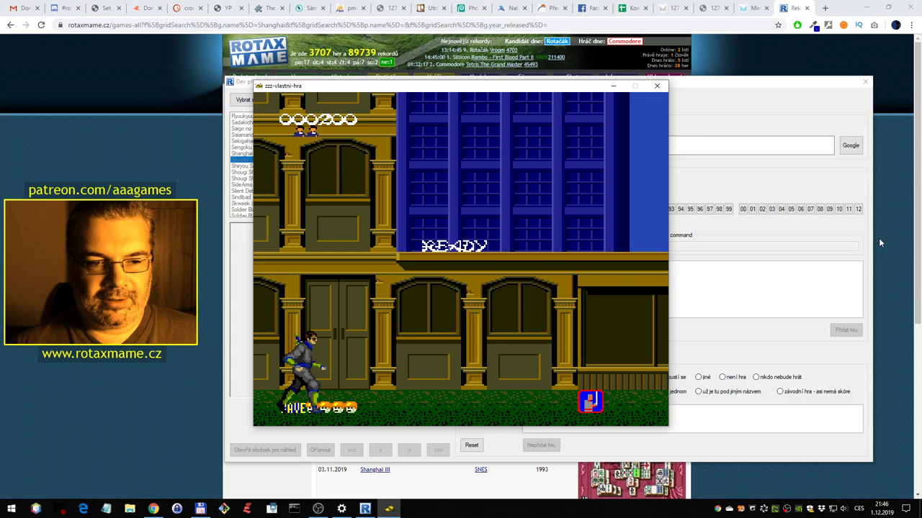
Test-play Shinobi's first stage with the second life, fighting across street and rooftop as far as the Deja-Vu sign
key(Right)
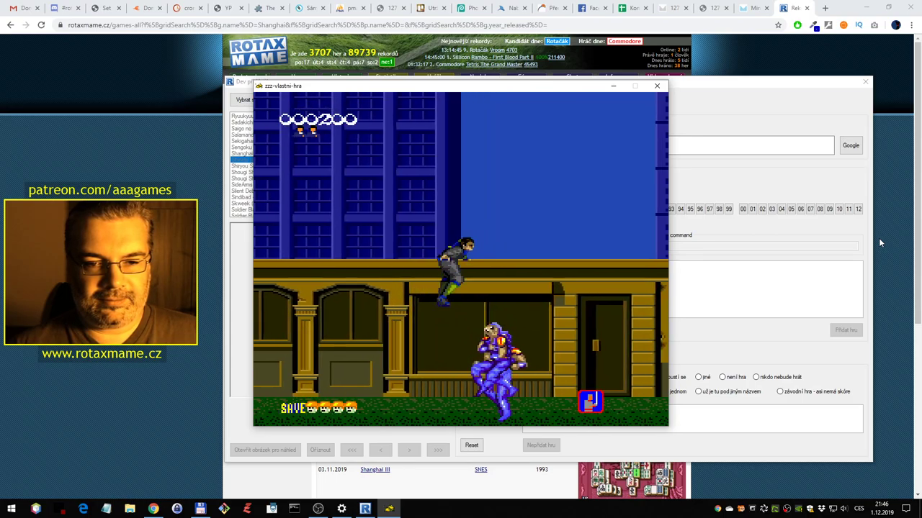
key(Right)
key(ctrl)
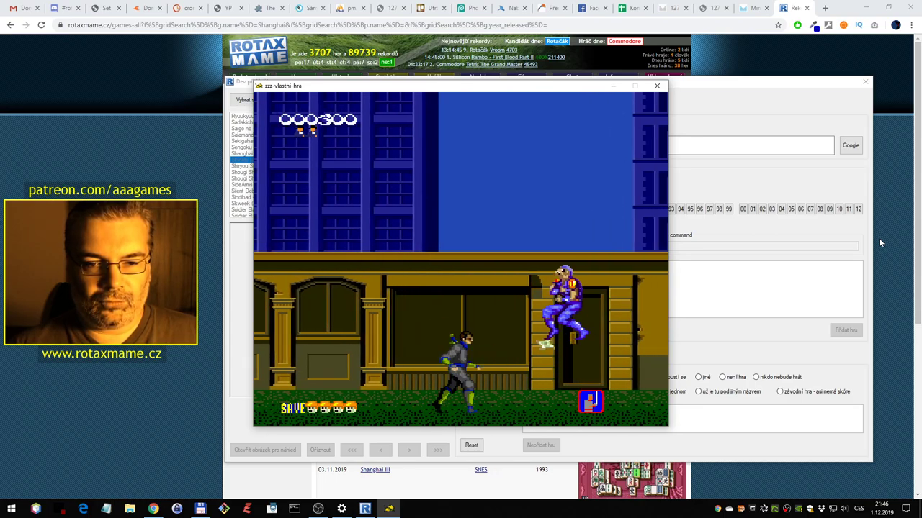
key(alt)
key(Down)
key(ctrl)
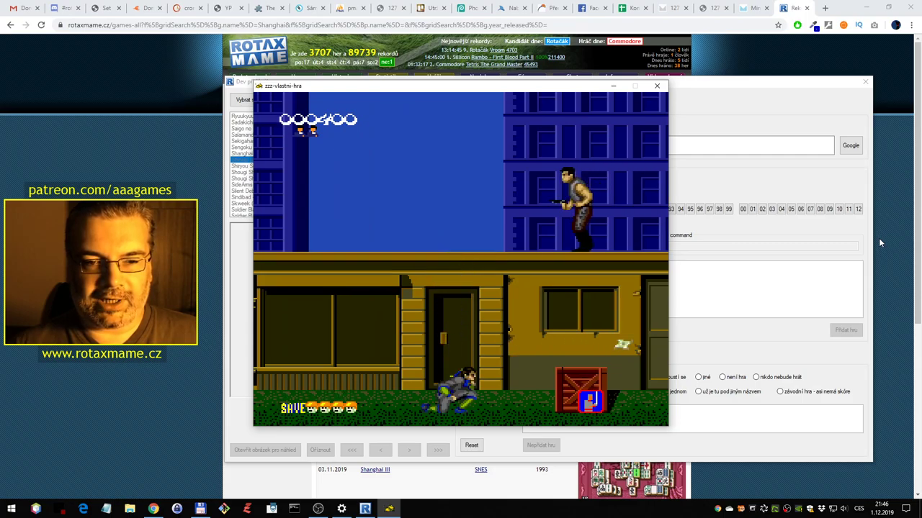
key(Right)
key(Right)
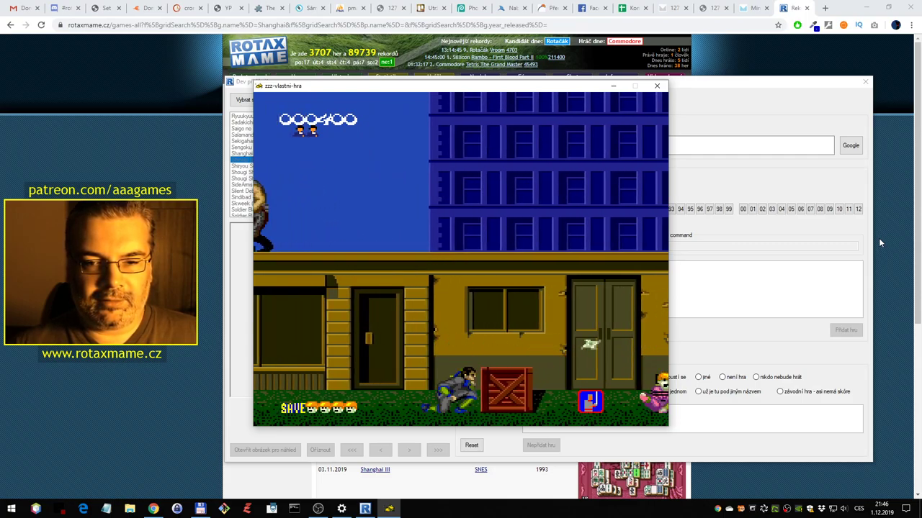
key(Right)
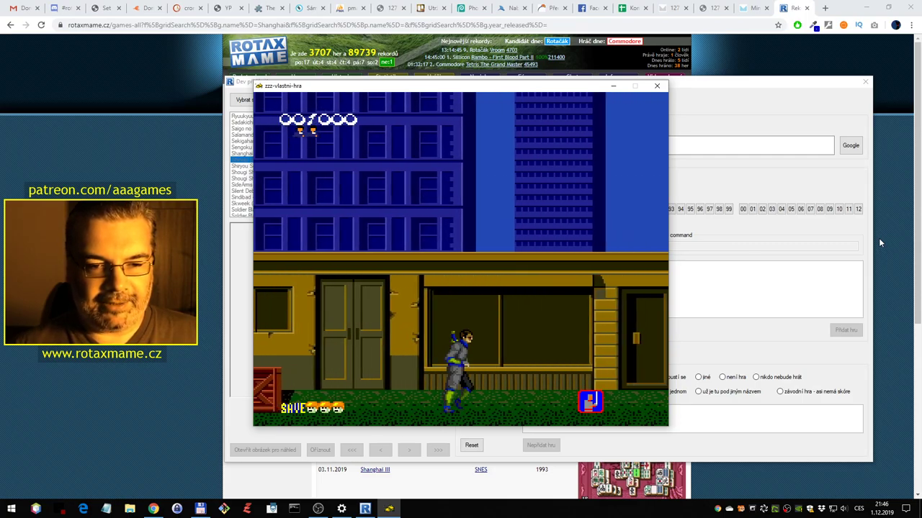
key(Right)
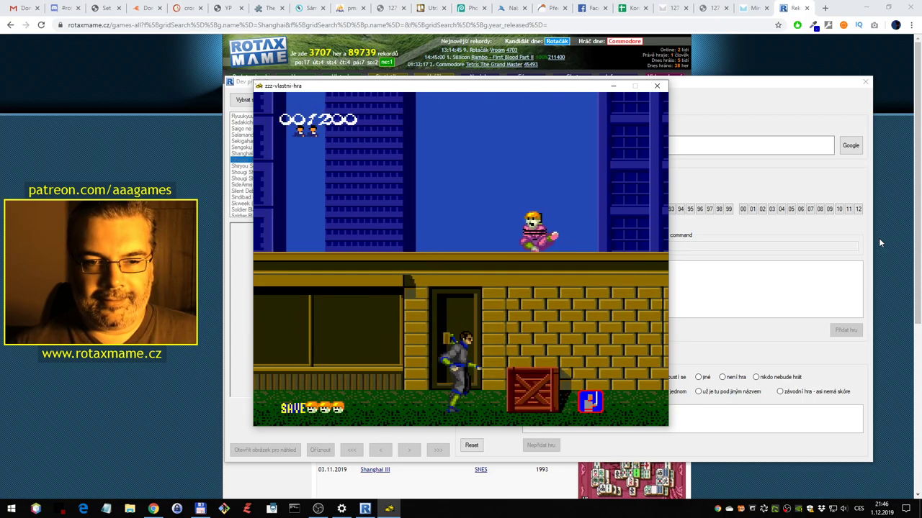
key(alt+Up)
key(ctrl)
key(Right)
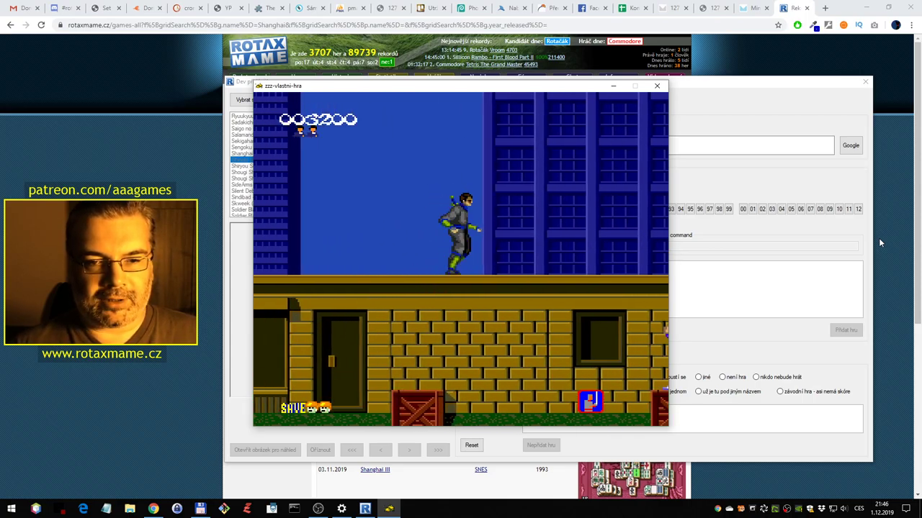
key(Right)
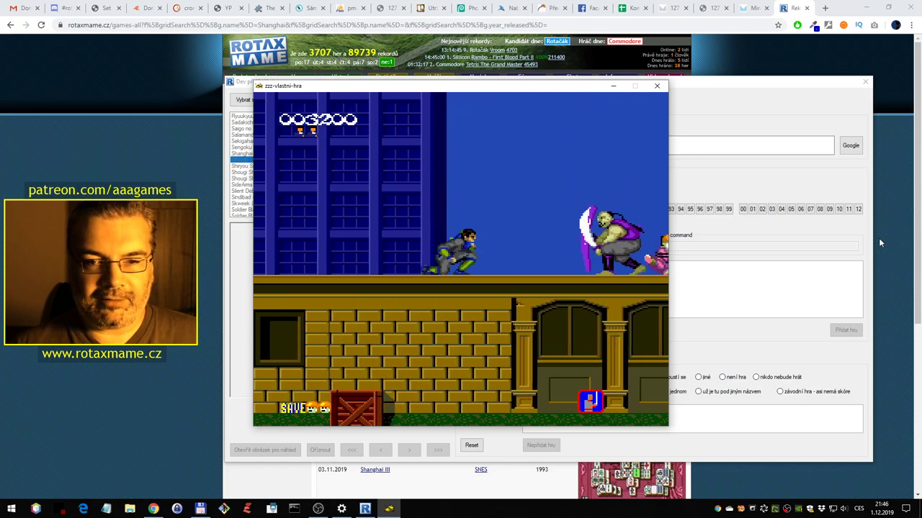
key(Right)
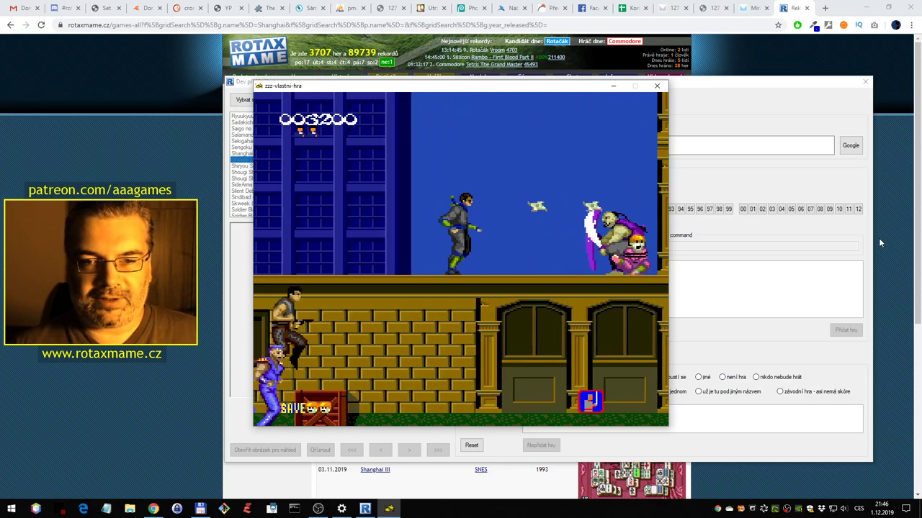
key(Right)
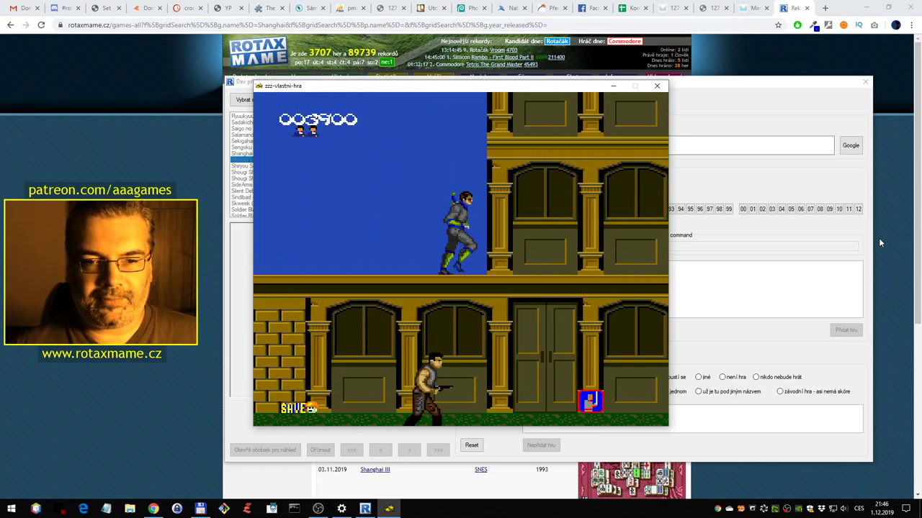
key(alt+Down)
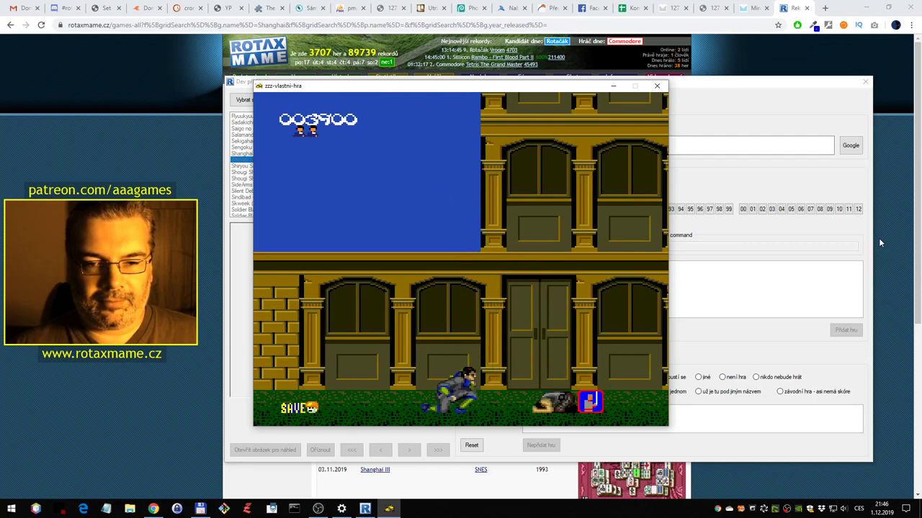
key(Right)
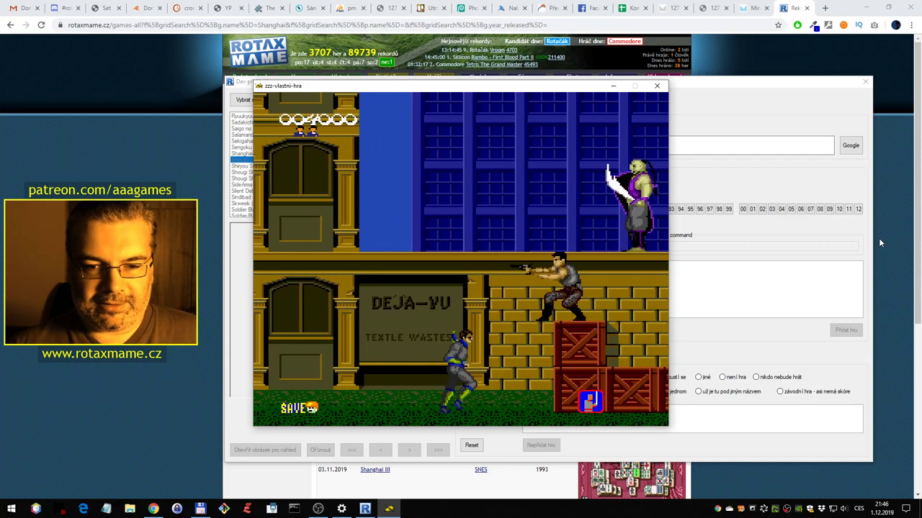
key(Left)
key(Right)
key(alt)
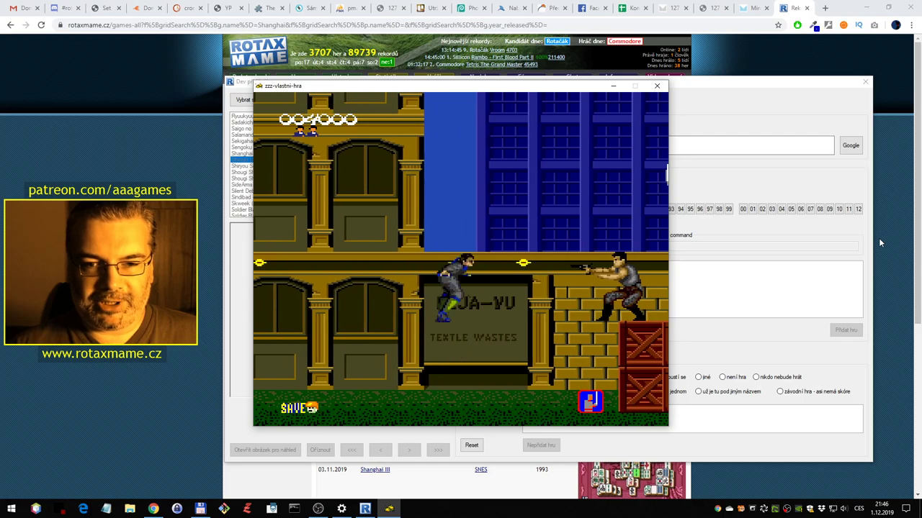
key(Left)
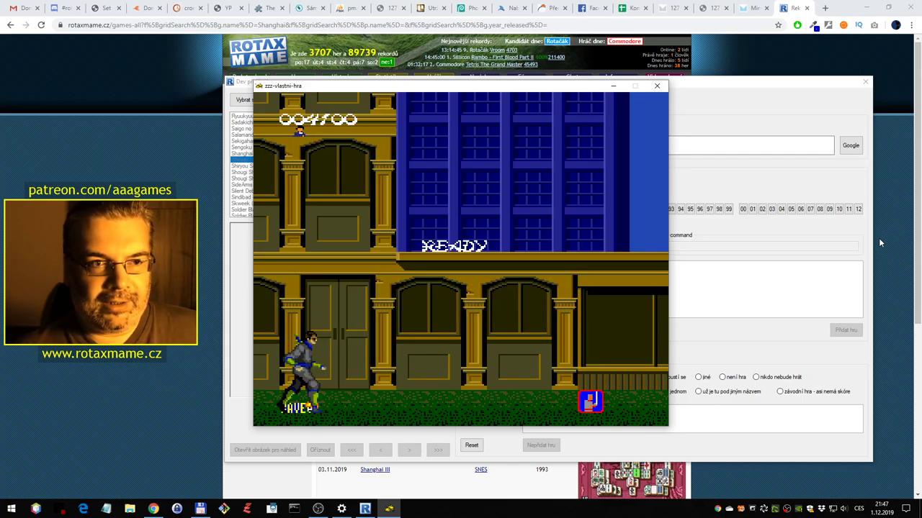
Restart Shinobi's first stage from the checkpoint and fight along the street, over the low rooftop and back down to the arched windows
key(Right)
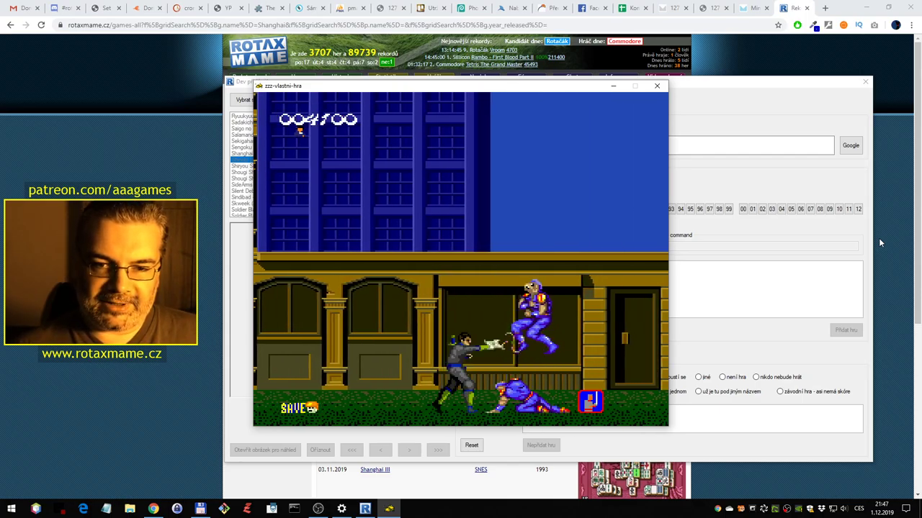
key(Right)
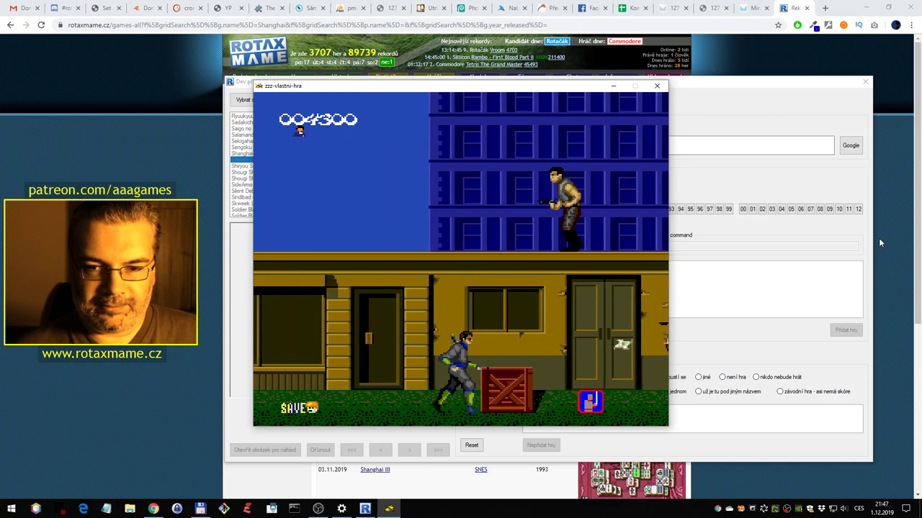
key(ctrl+Up)
key(Right)
key(Right)
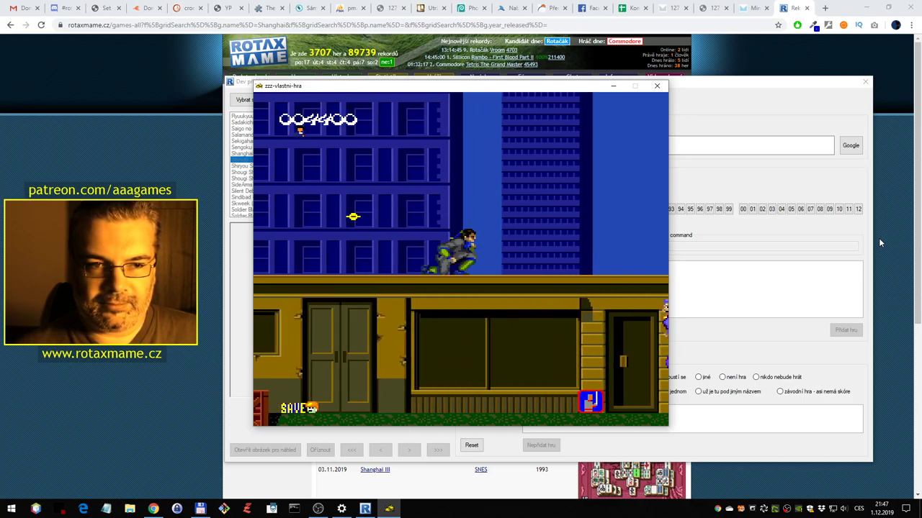
key(Right)
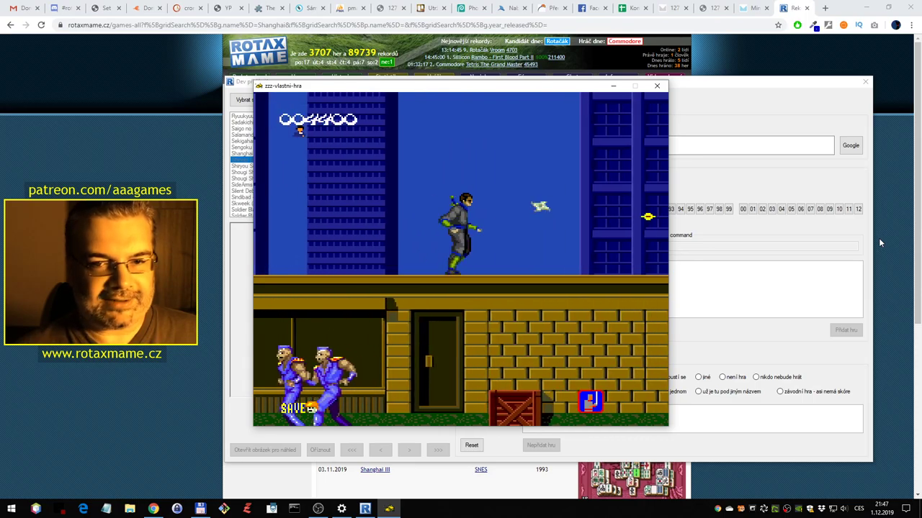
key(Right)
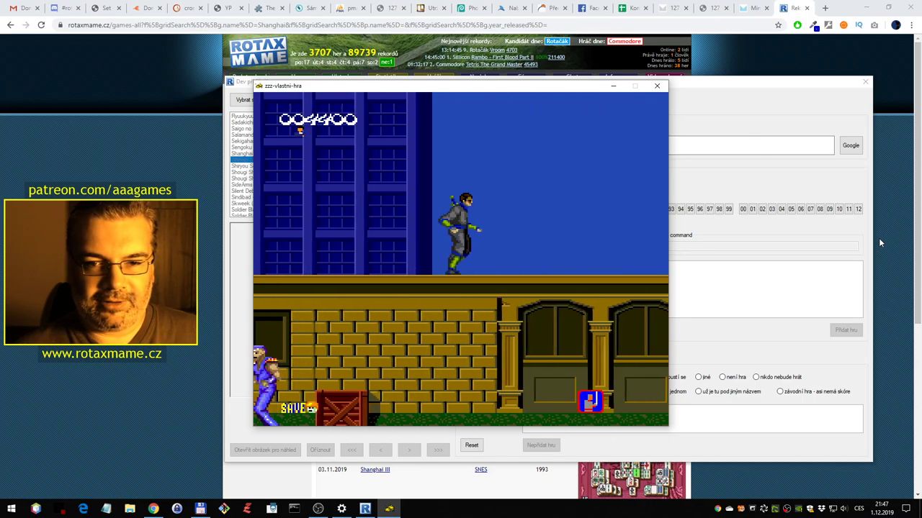
key(Right)
key(Down)
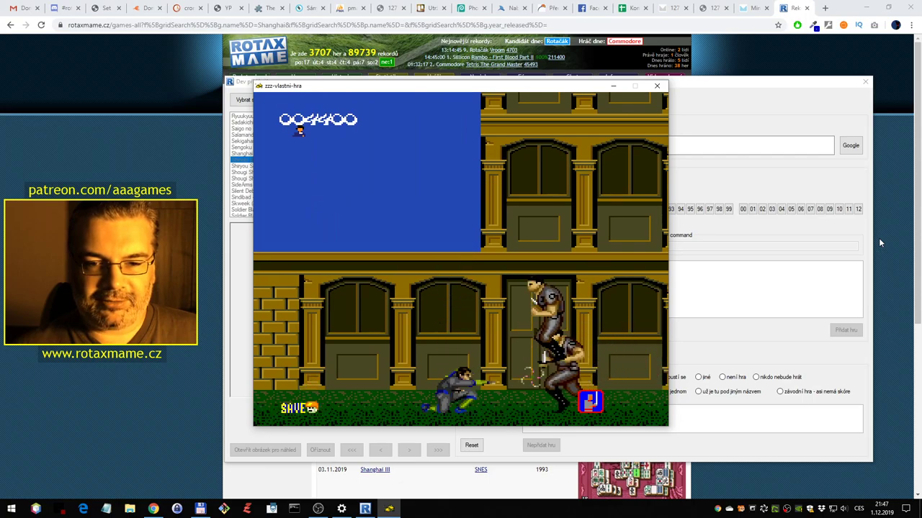
Test-play the next stretch of Shinobi's first stage, attacking the gunmen on the street and rooftop before the tall arched building
key(Right)
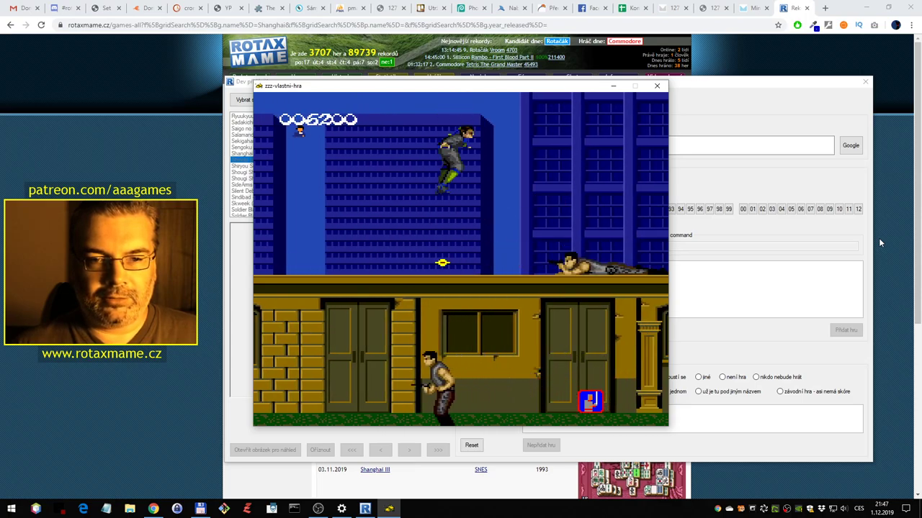
key(Down)
key(ctrl)
key(Right)
key(Right)
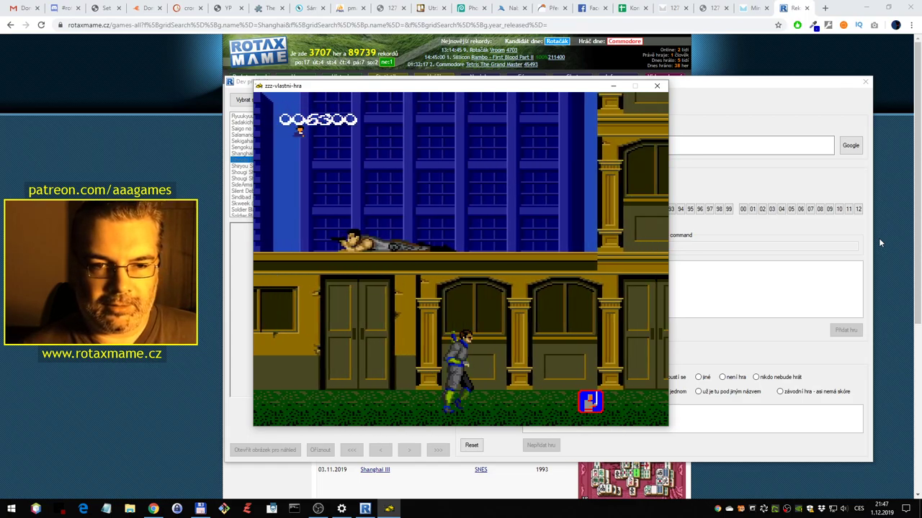
key(alt+Up)
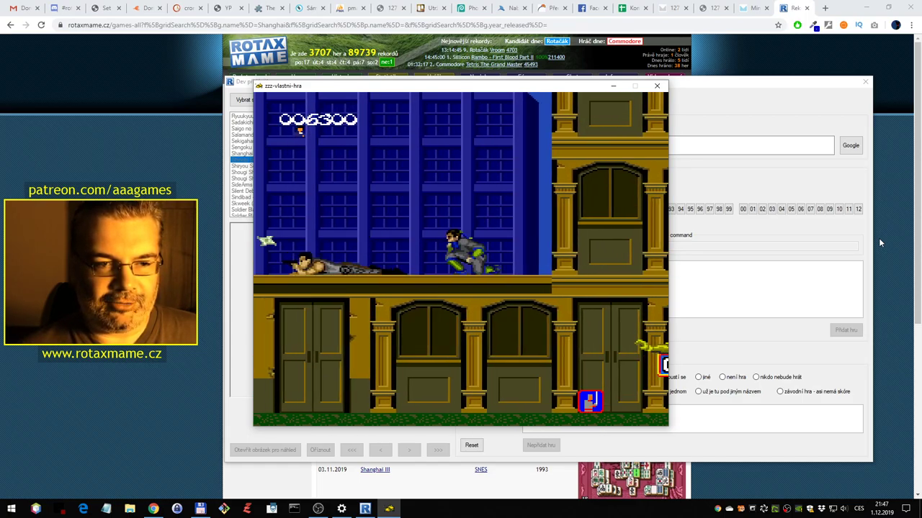
key(Left)
key(ctrl)
key(Right)
key(alt)
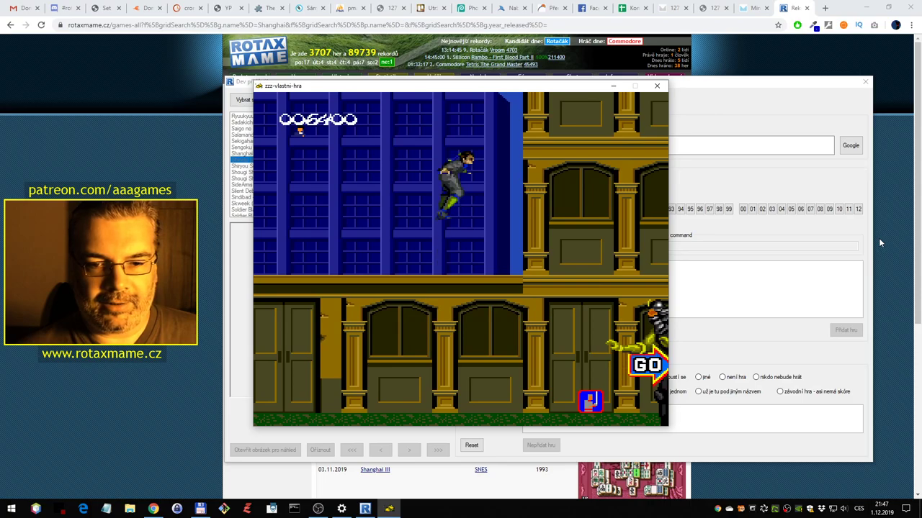
Play Shinobi's first stage with the remaining lives until the game ends, and quit the game
key(Down)
key(Right)
key(alt)
key(ctrl)
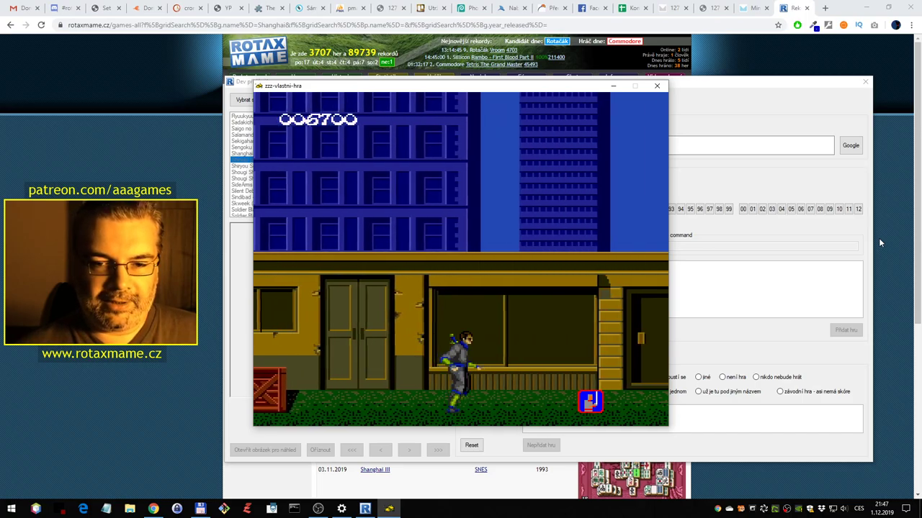
key(Right)
key(ctrl)
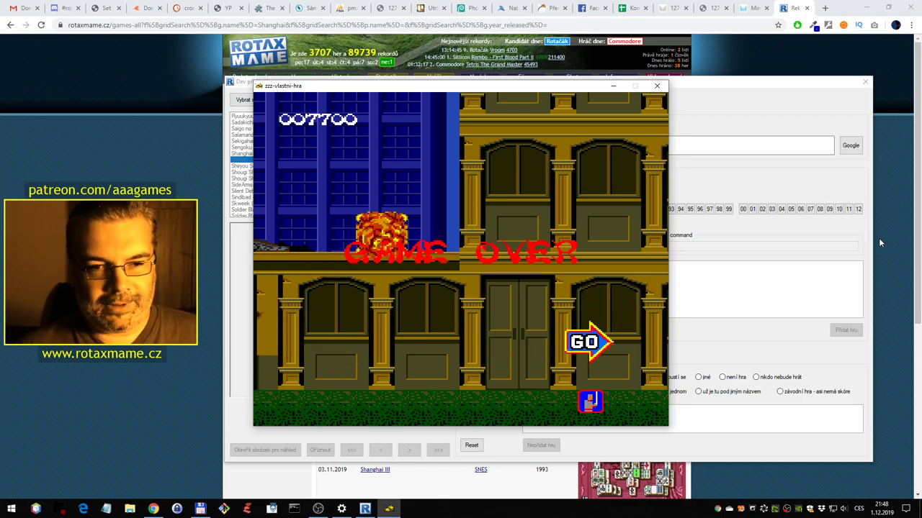
key(Escape)
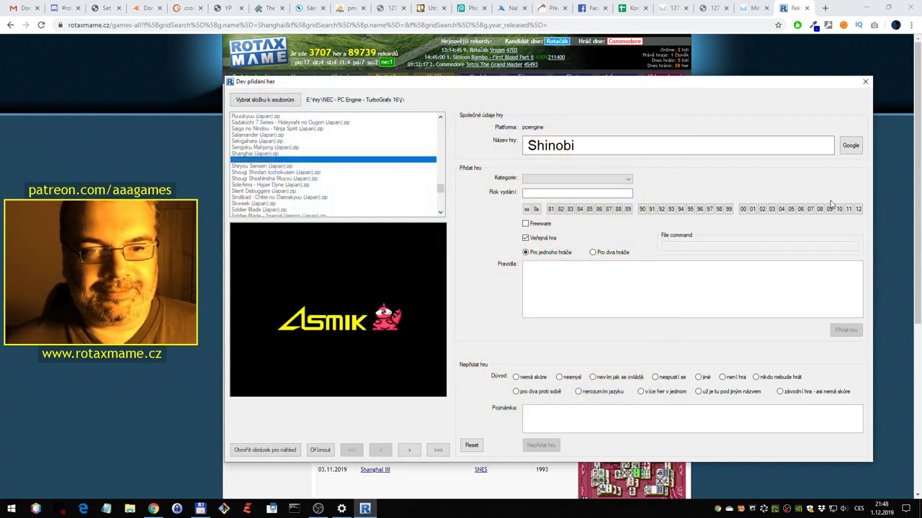
Switch to the Rotax MAME list of all games and filter it by the game Shinobi and the platform pc engine
click(716, 70)
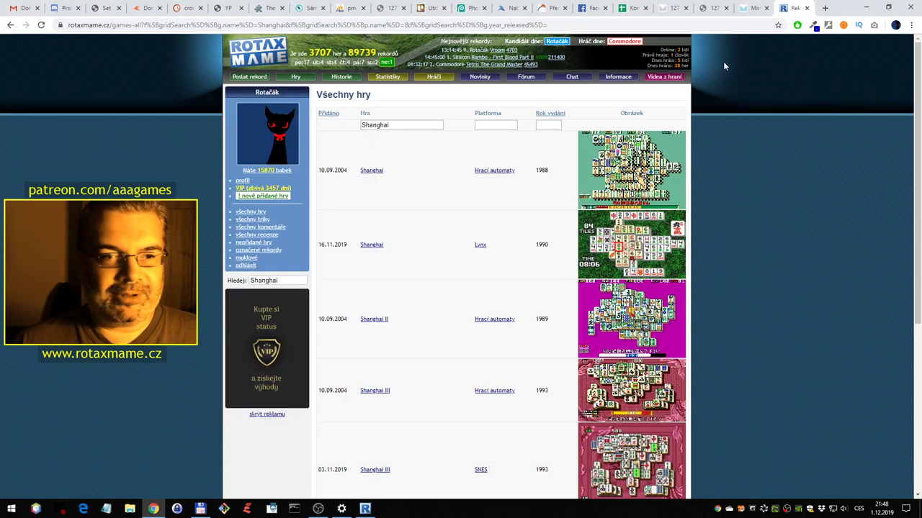
drag(388, 128, 343, 129)
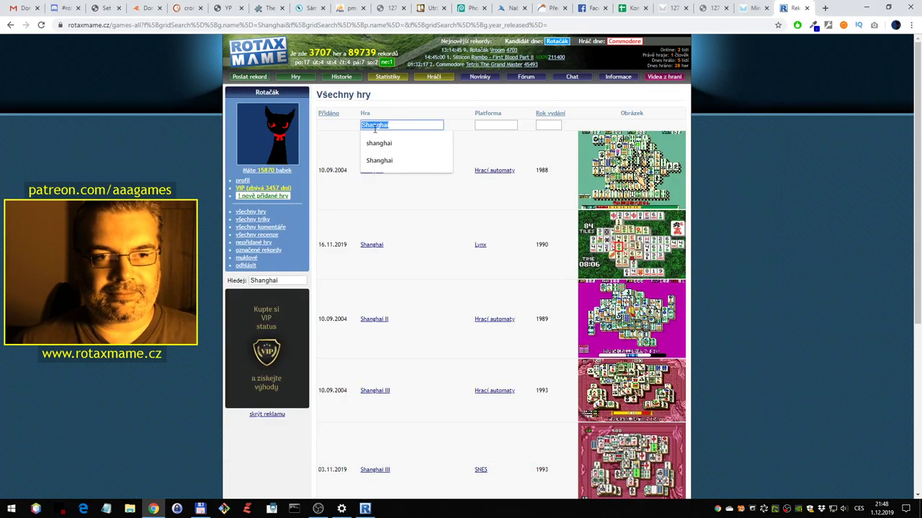
text(Shinobi)
click(499, 126)
text(p)
click(494, 160)
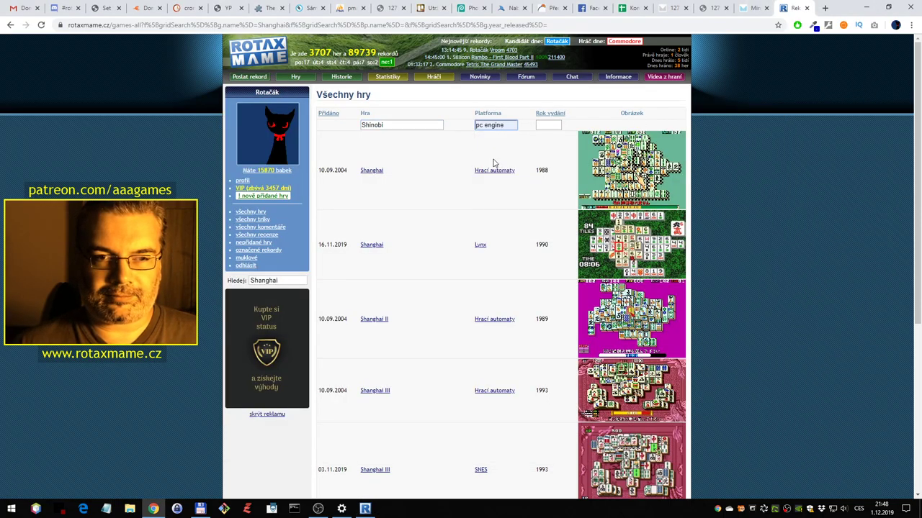
key(Return)
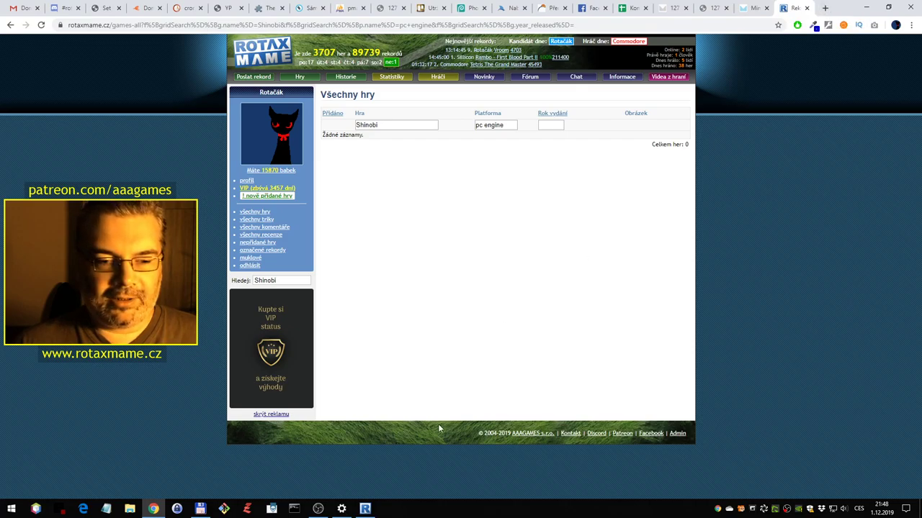
Return to the Dev přidání her window and start a Google search for the PC Engine version of Shinobi
click(365, 508)
click(851, 146)
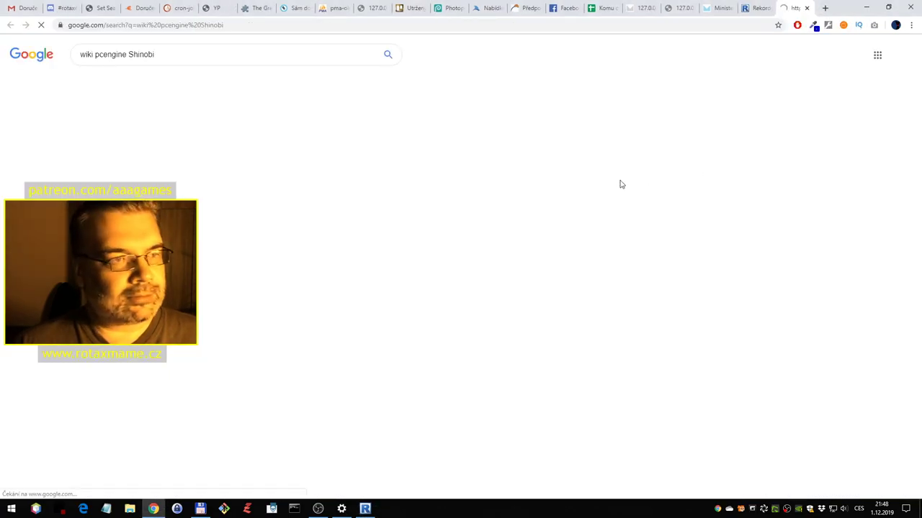
Check the Google results for the PC Engine version of Shinobi and close the search tab
scroll(594, 197, down, 1)
scroll(595, 197, down, 2)
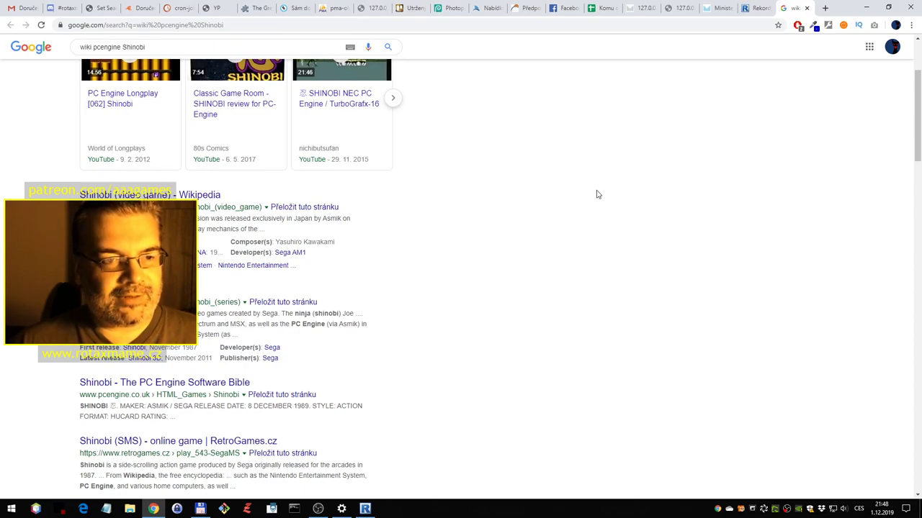
click(807, 8)
Switch to the Dev přidání her window and set Shinobi's category to Plošinovky
click(365, 509)
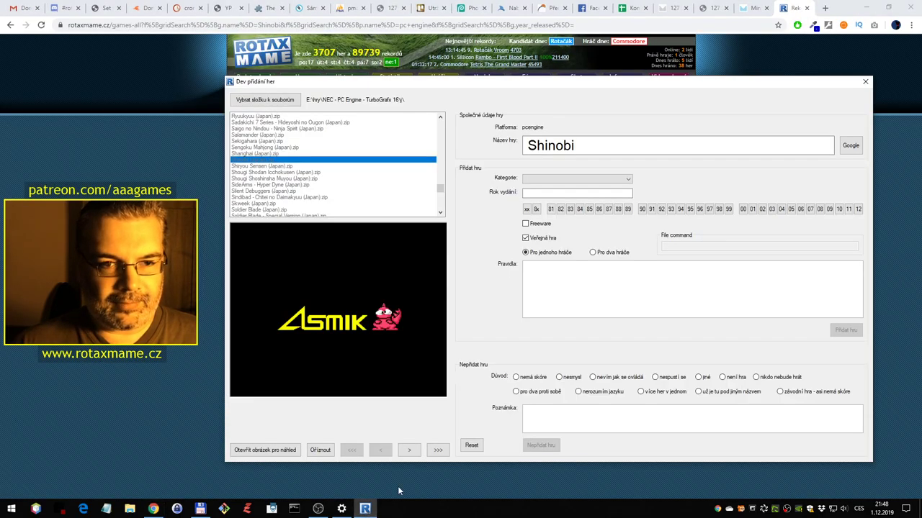
click(553, 180)
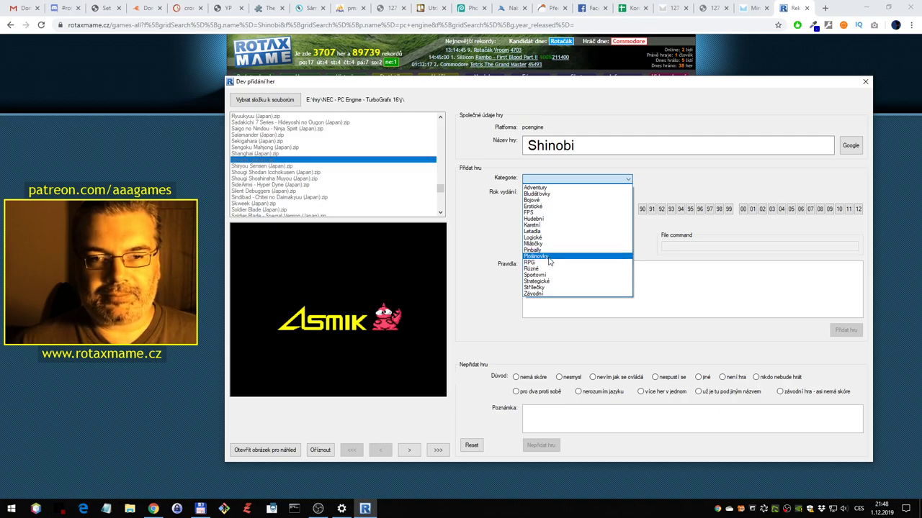
click(548, 258)
Search the site's games for Shinobi without a platform filter and check the category of Shadow Dancer - The Secret of Shinobi
click(181, 184)
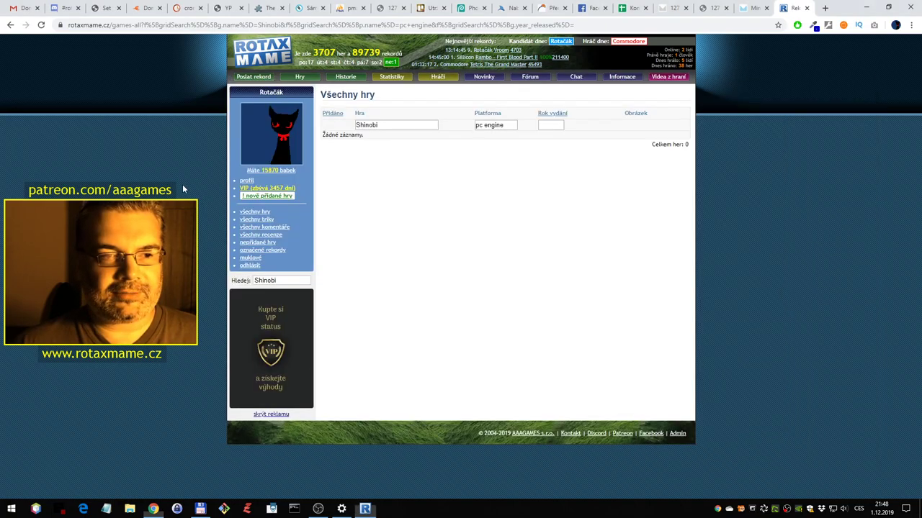
triple_click(477, 126)
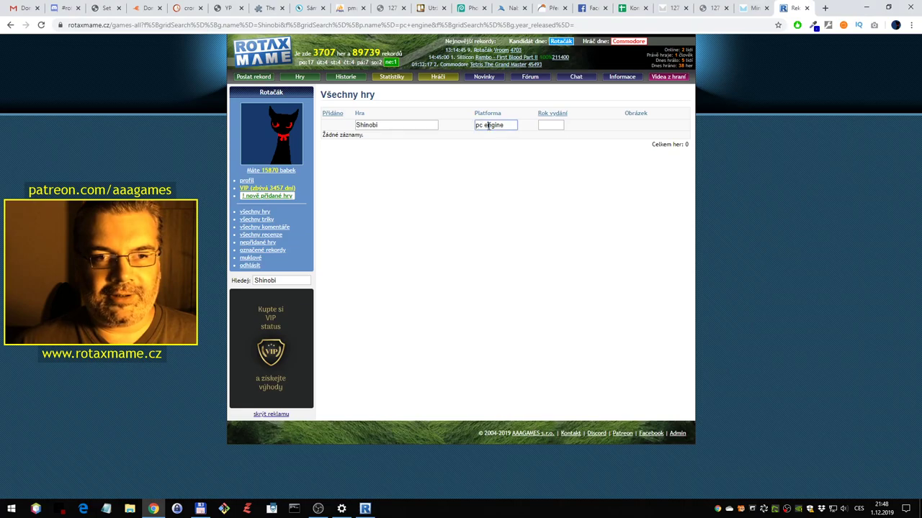
key(BackSpace)
key(Return)
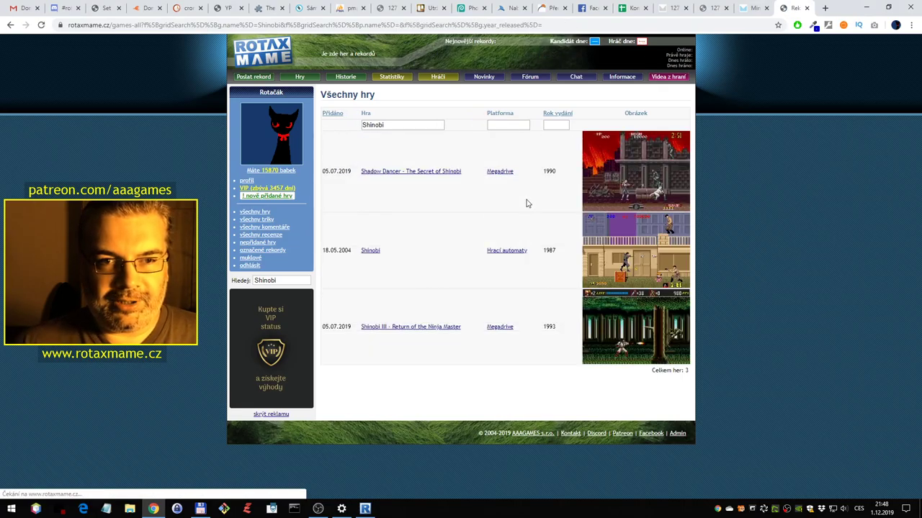
click(428, 173)
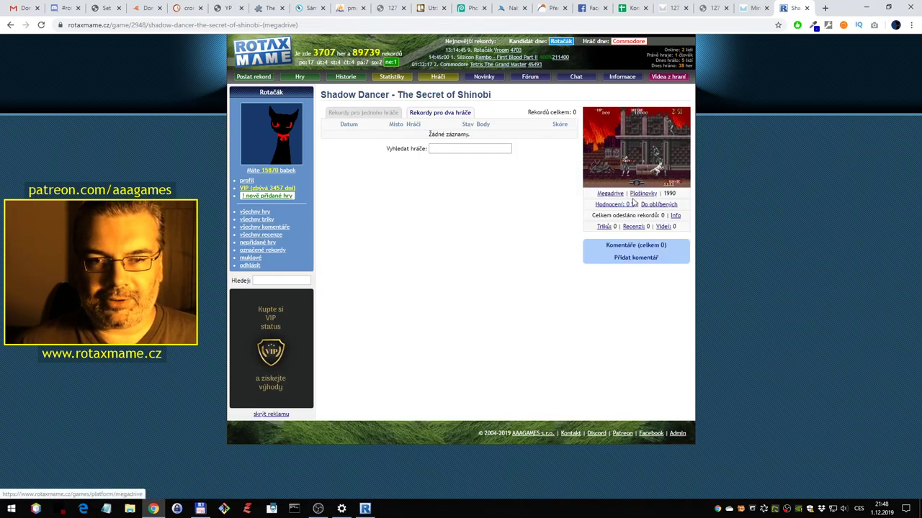
key(alt+Left)
key(alt+Tab)
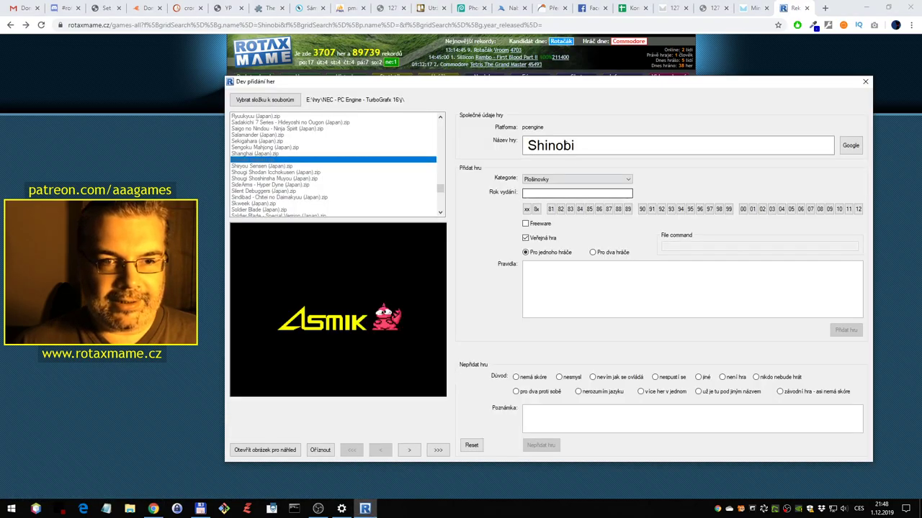
Preview Shinobi's title-screen capture and set the release year to 1989
click(409, 450)
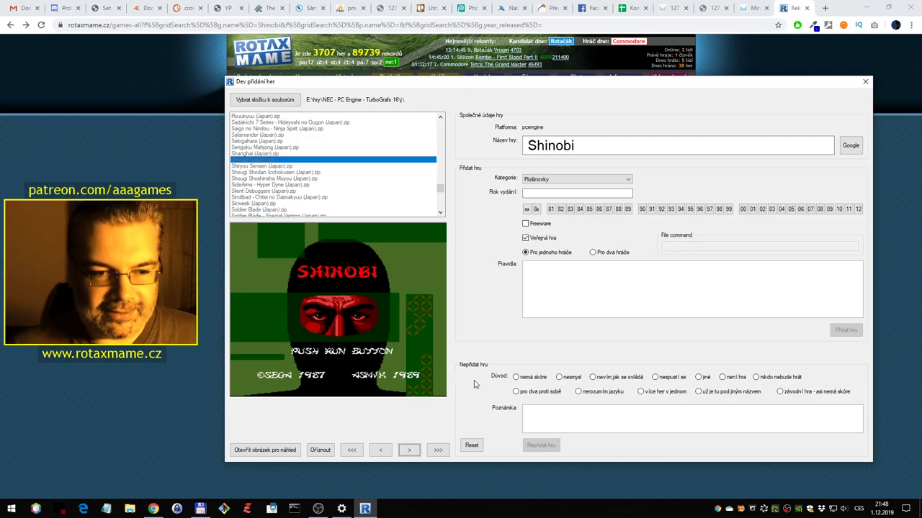
click(627, 208)
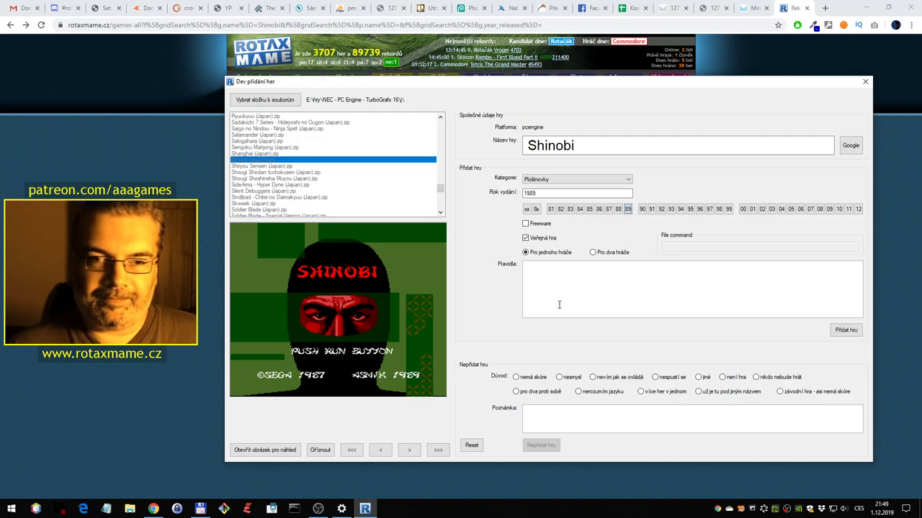
Choose a gameplay capture as Shinobi's preview image and add the game
click(437, 450)
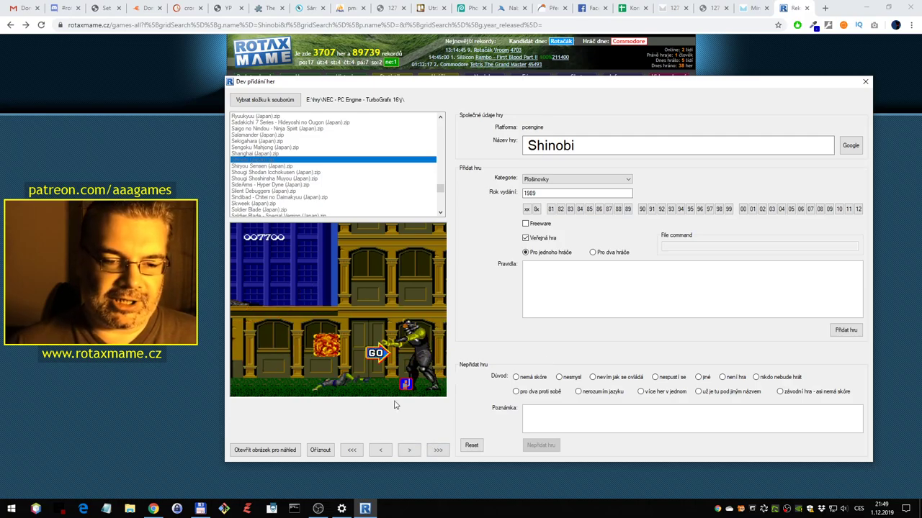
click(352, 450)
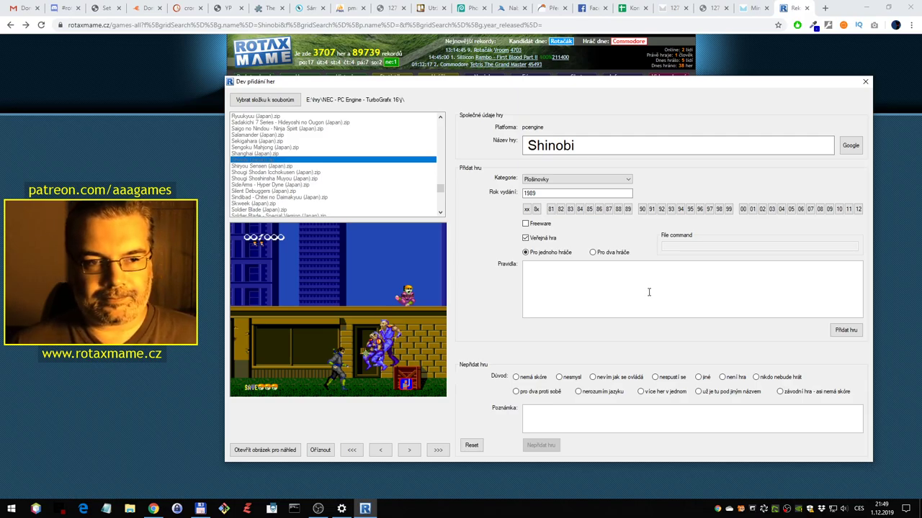
click(841, 329)
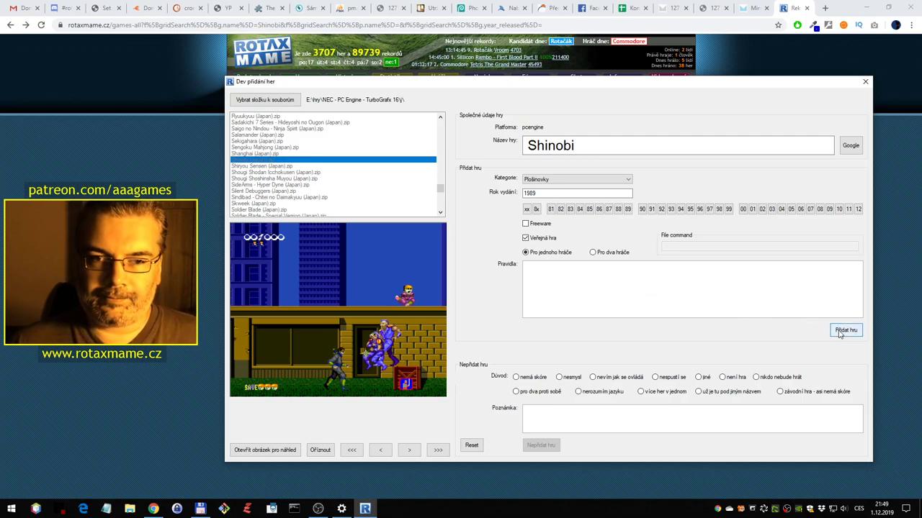
Select Shiryou Sensen (Japan).zip in the file list and launch it for testing
click(287, 166)
scroll(354, 172, down, 1)
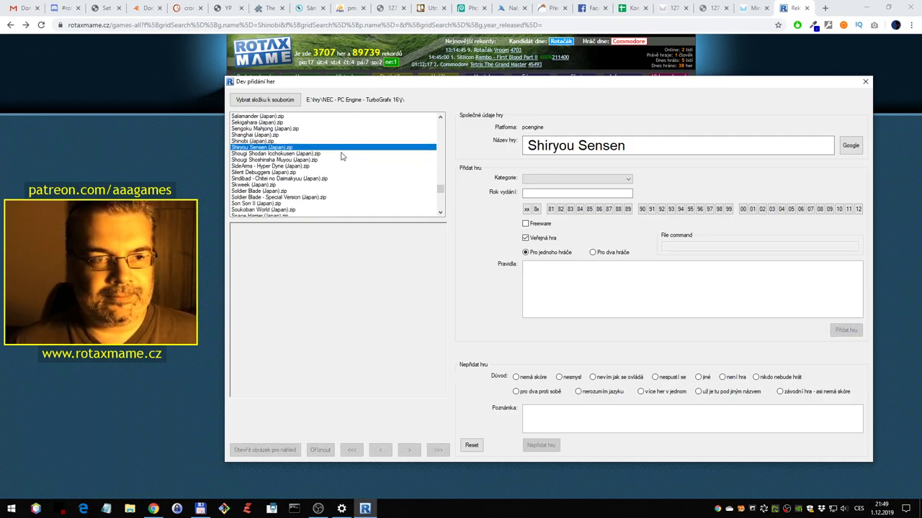
double_click(340, 149)
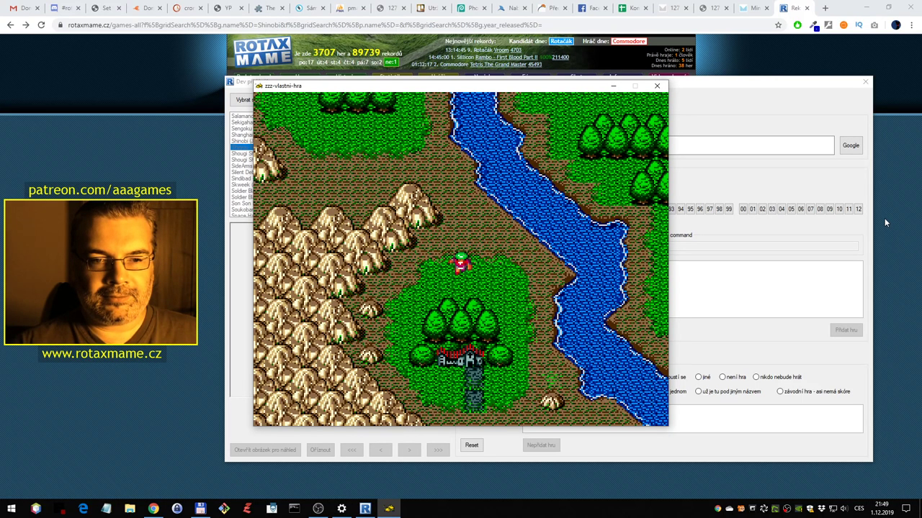
Test the game by walking the character around the overworld and up to the building in the forest clearing
key(Up)
key(Right)
key(Down)
key(Left)
key(Up)
key(Up)
key(Left)
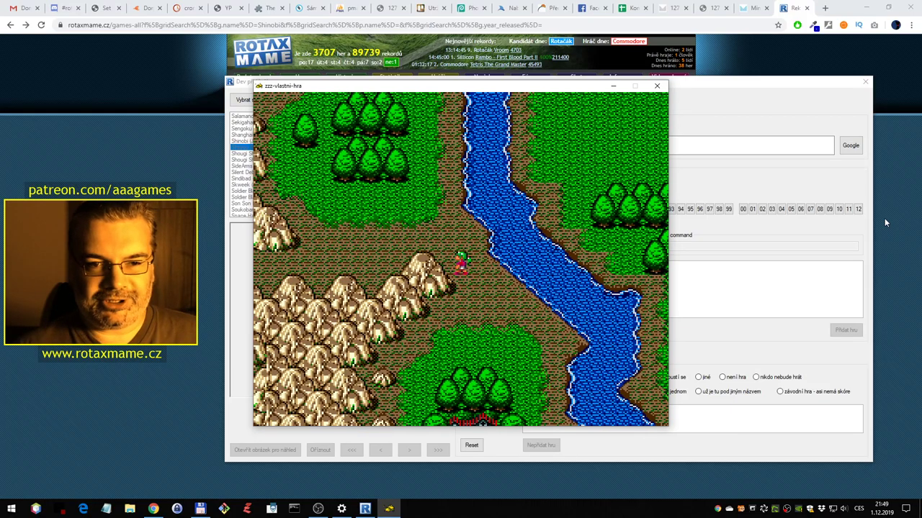
key(Down)
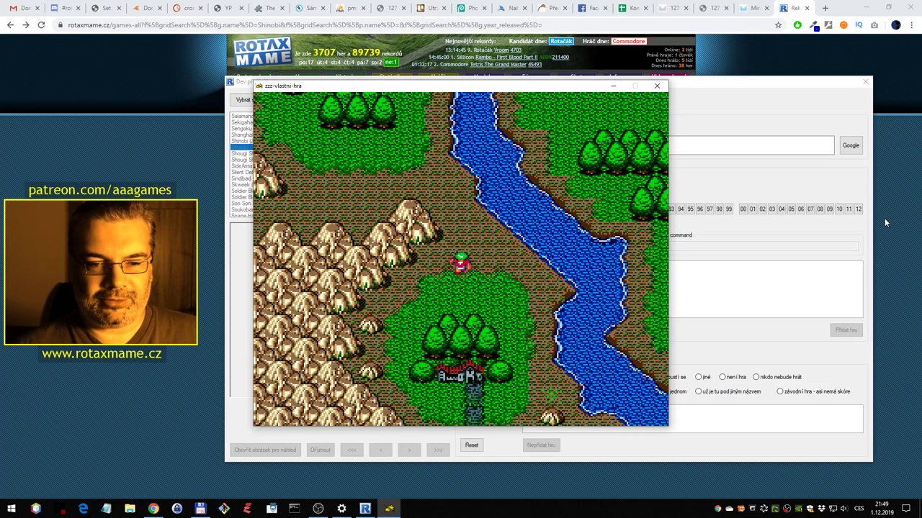
key(Down)
key(Right)
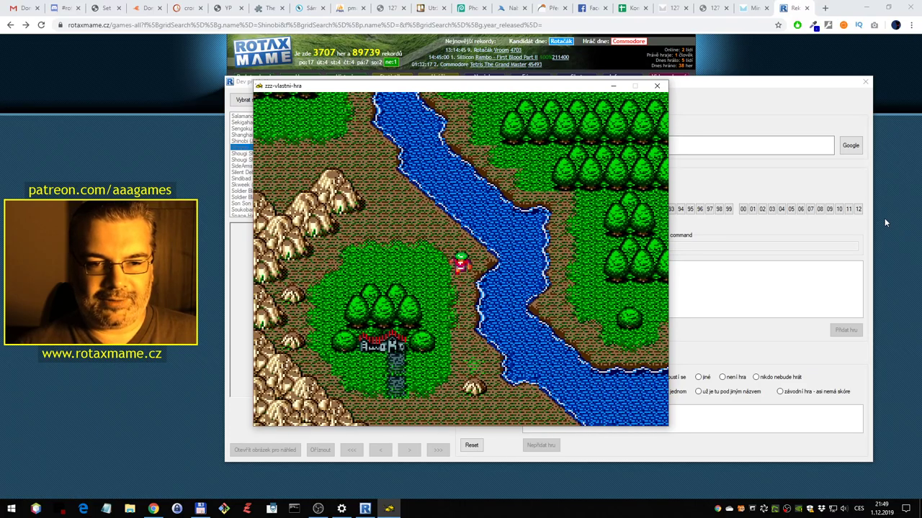
key(Down)
key(Left)
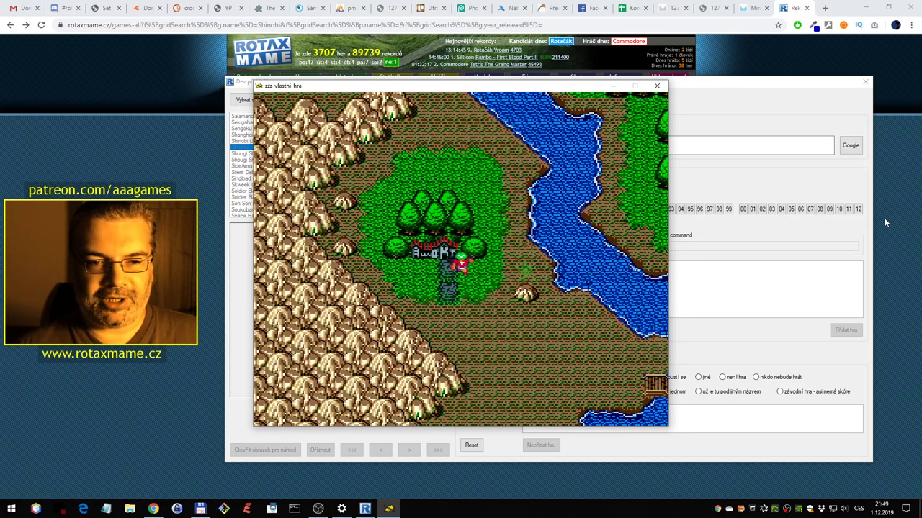
key(Right)
key(Down)
key(Left)
key(Left)
key(Up)
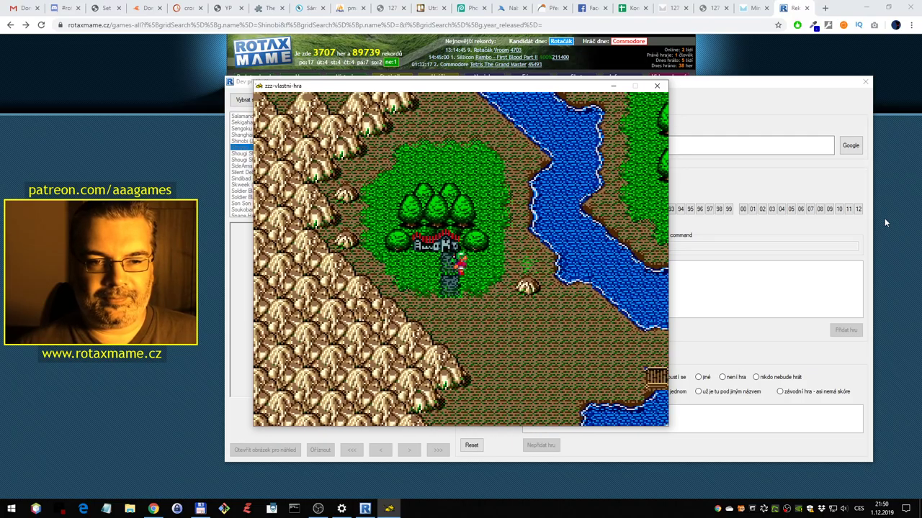
Enter the building in the clearing and talk to the character standing between the left-hand pews
key(Left)
key(Right)
key(Up)
key(Left)
key(Up)
key(Up)
key(Left)
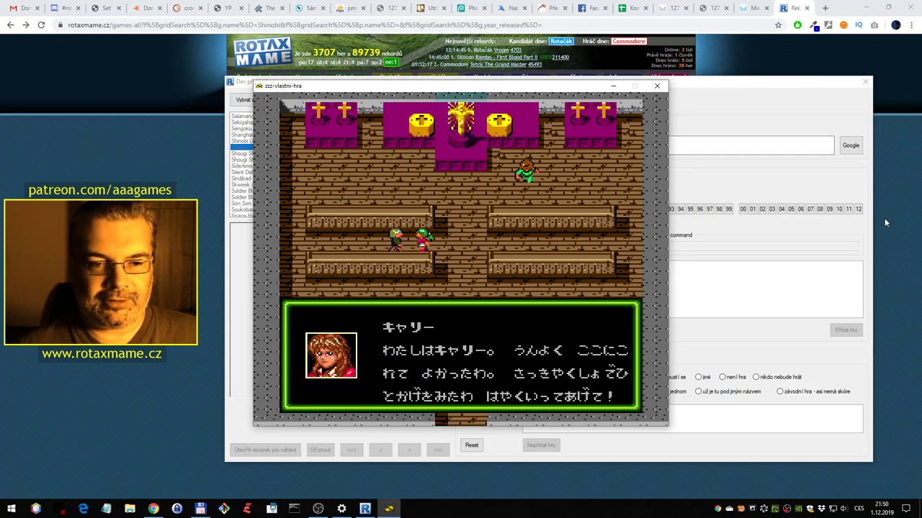
key(ctrl)
Walk to the man beside the altar, talk to him and dismiss his dialogue
key(Right)
key(Up)
key(Right)
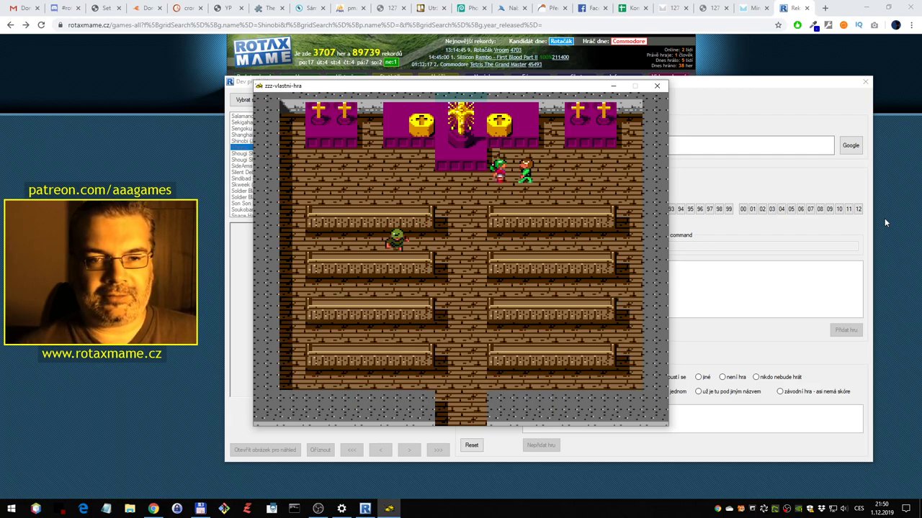
key(ctrl)
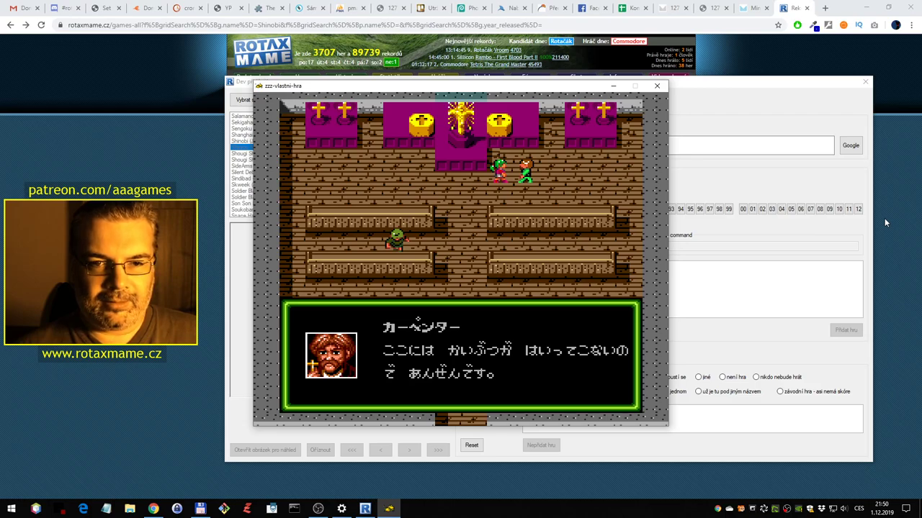
key(ctrl)
Explore the area around the altar and return to the central aisle between the pews
key(Left)
key(Down)
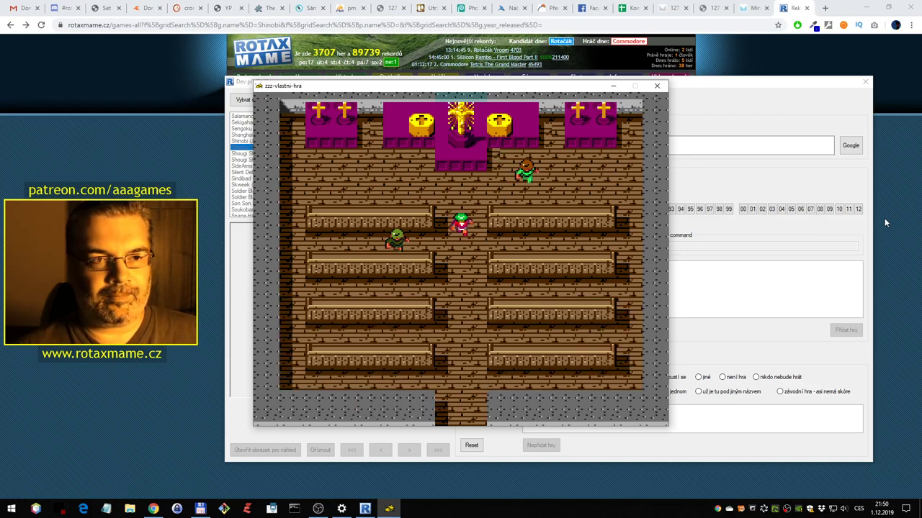
key(Up)
key(Left)
key(Up)
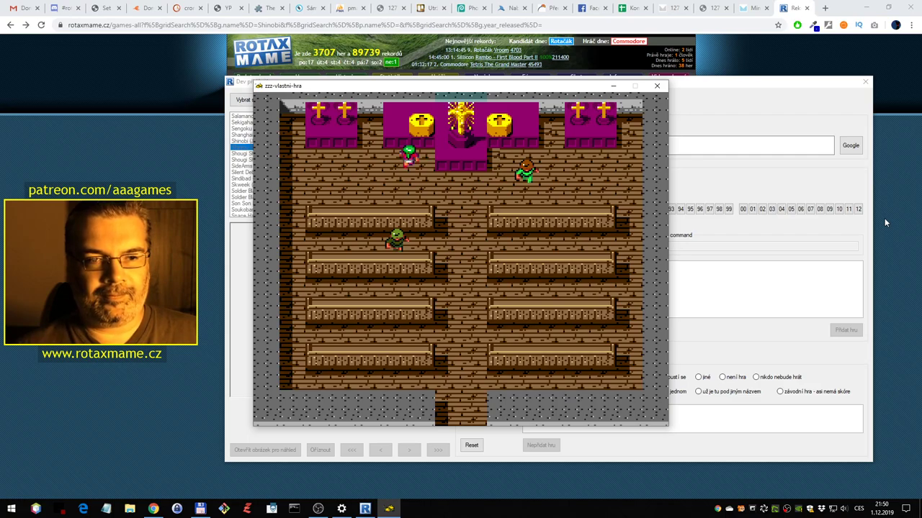
key(Left)
key(Right)
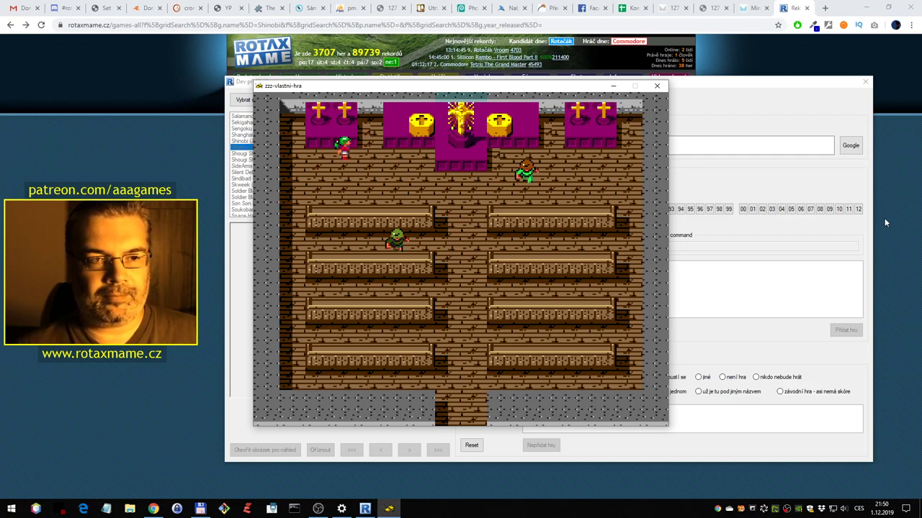
key(Right)
key(Down)
key(Right)
key(Down)
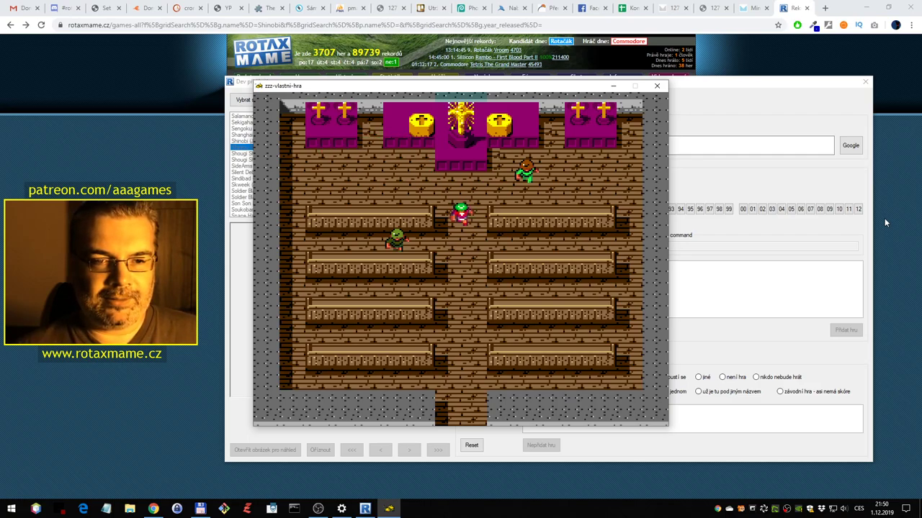
Inspect the game's weapon and item screen, close it and walk out of the building
key(Return)
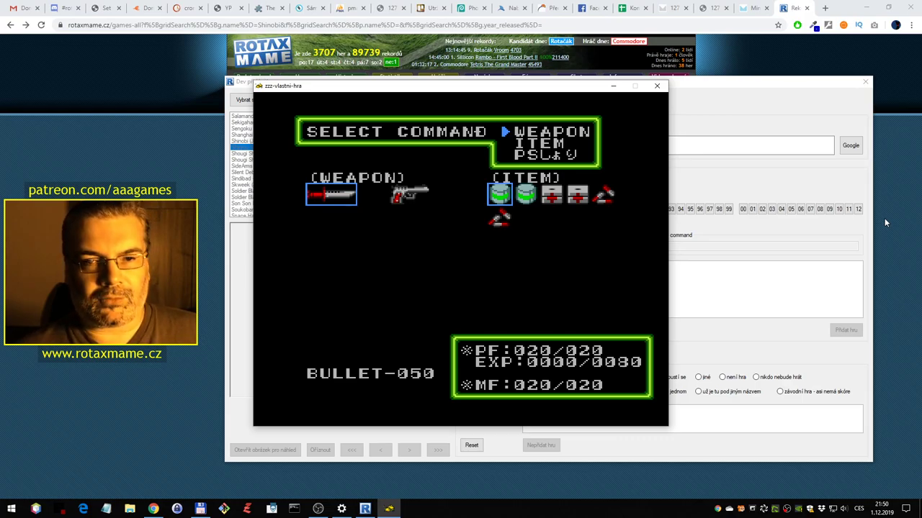
key(Return)
key(Down)
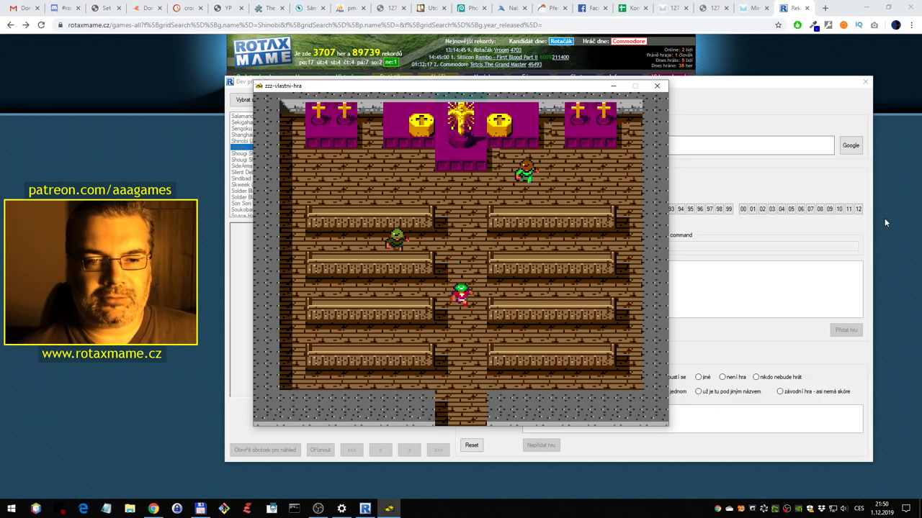
key(Down)
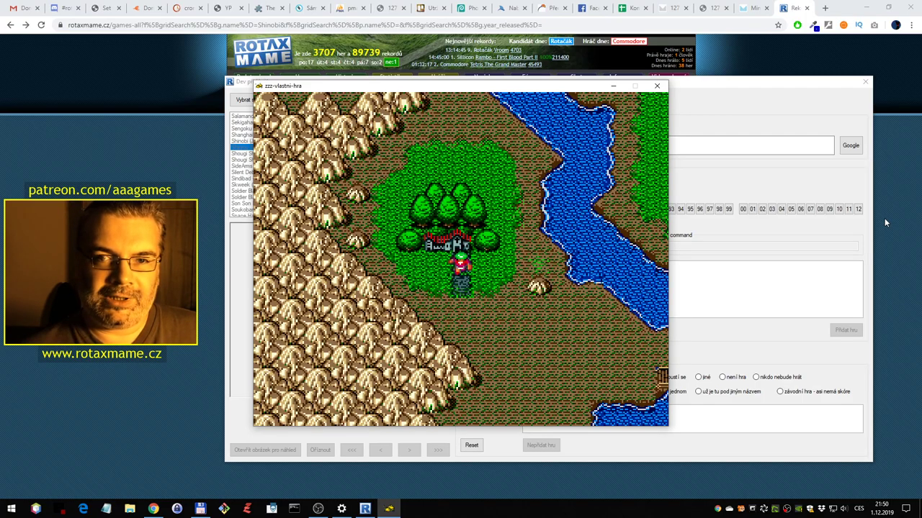
Walk south from the clearing across the overworld and try the heroine's running and jumping in the night forest encounter
key(Down)
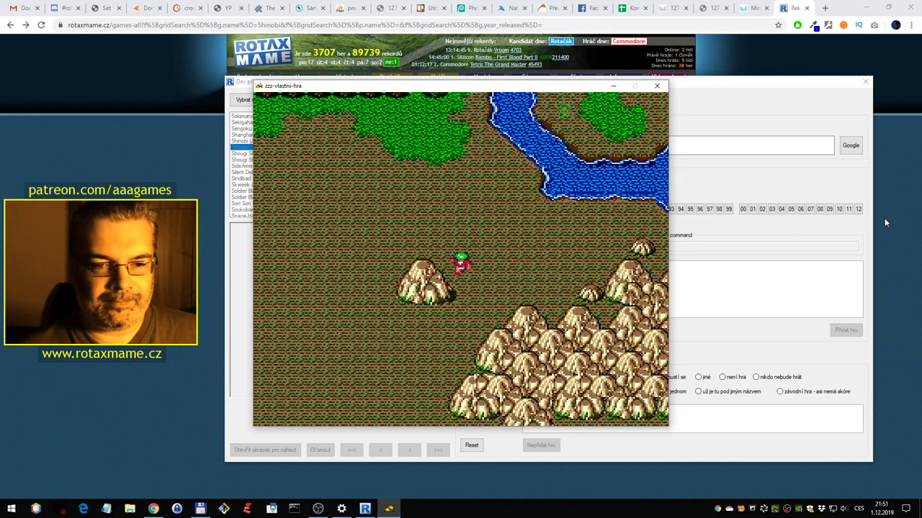
key(Down)
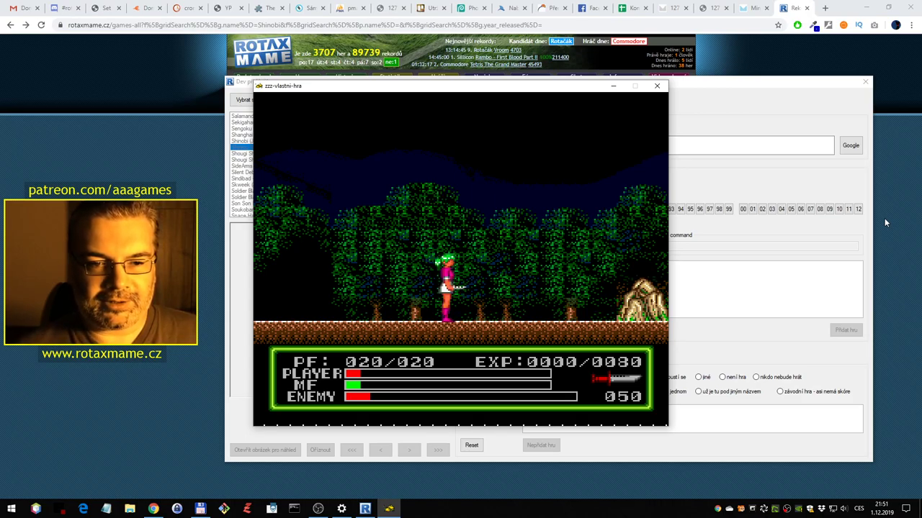
key(Left)
key(Right)
key(space)
key(Up)
key(Left)
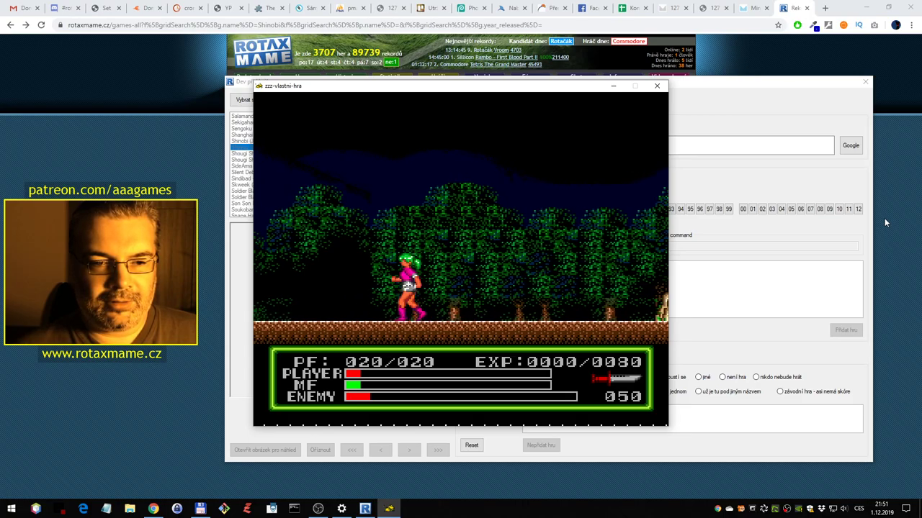
Fight the red plants and the leaping spotted creature with the knife until the forest encounter ends
key(Left)
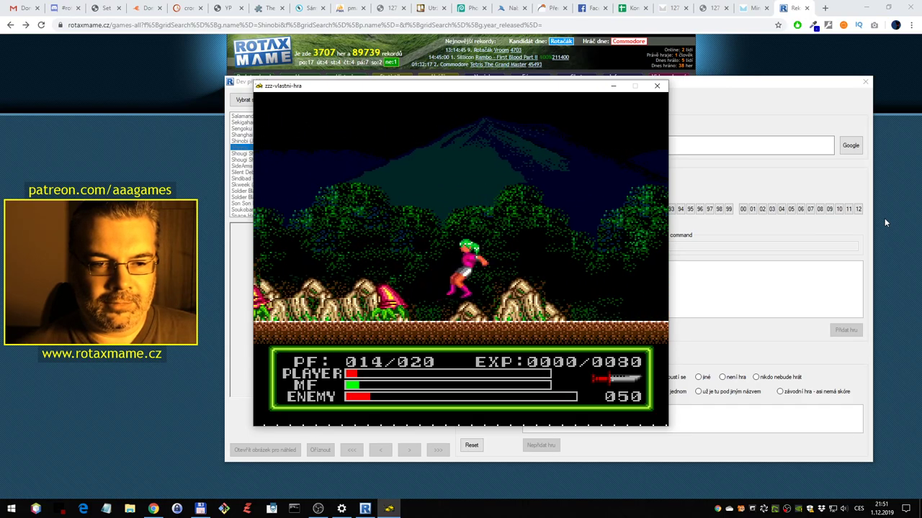
key(space)
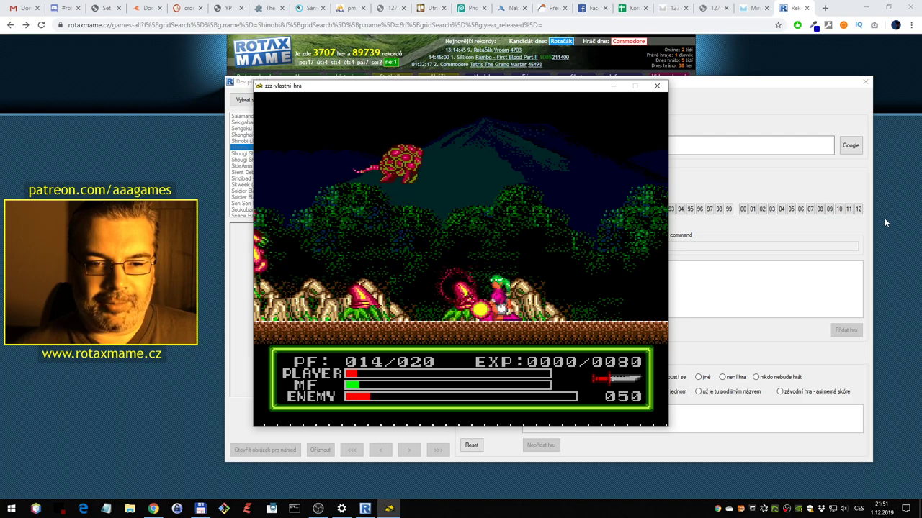
key(Right)
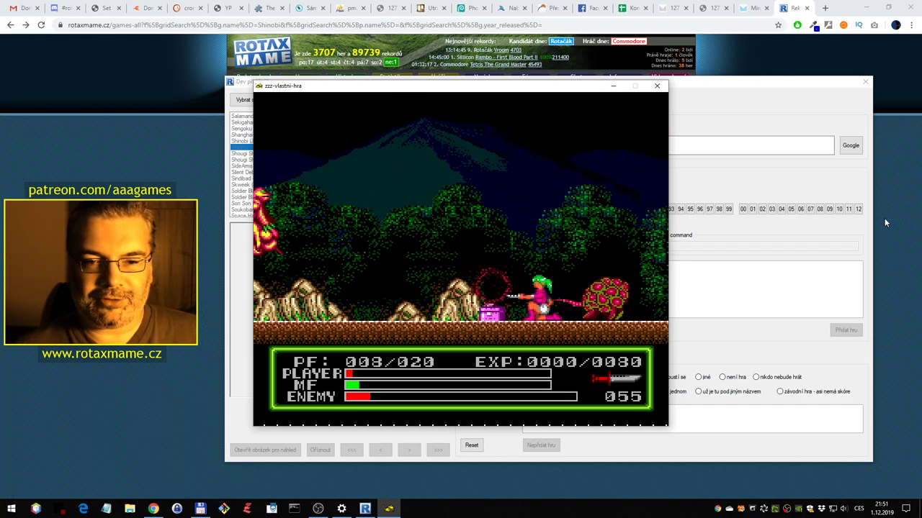
key(Right)
key(ctrl)
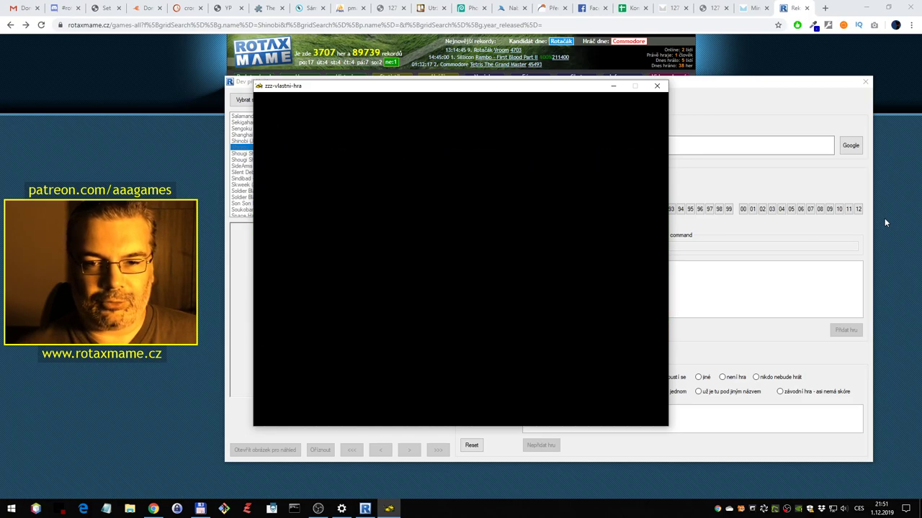
Cross the overworld to the wooden hut on the riverbank and enter it
key(Down)
key(Right)
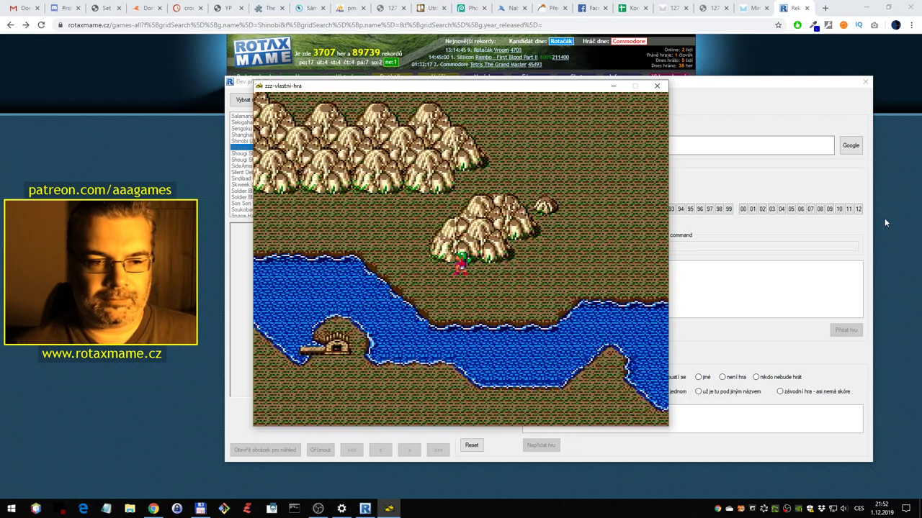
key(Up)
key(Left)
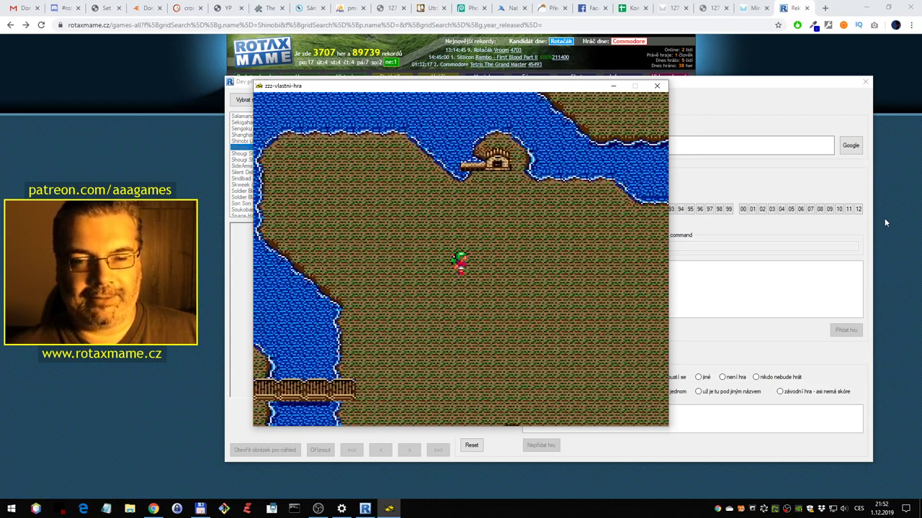
key(Up)
key(Right)
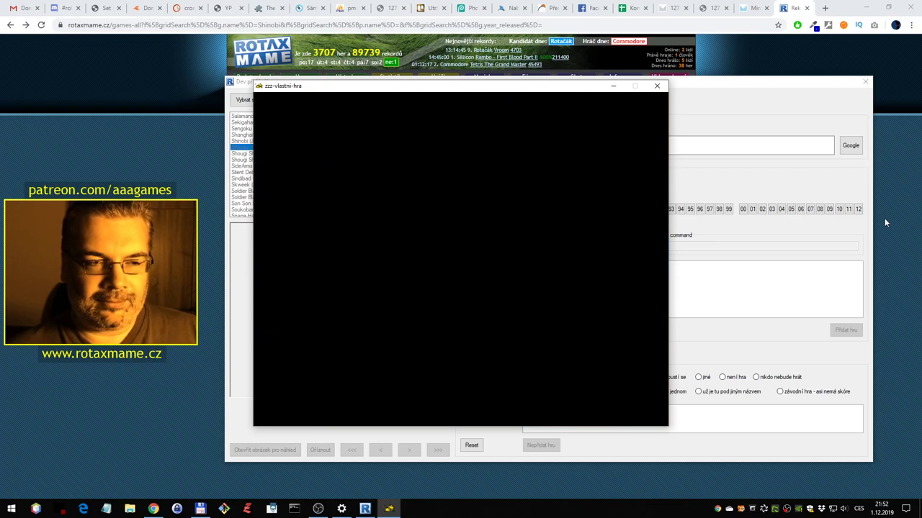
Explore the hut's lower room around the counter and walk up to the green door in the wall
key(Up)
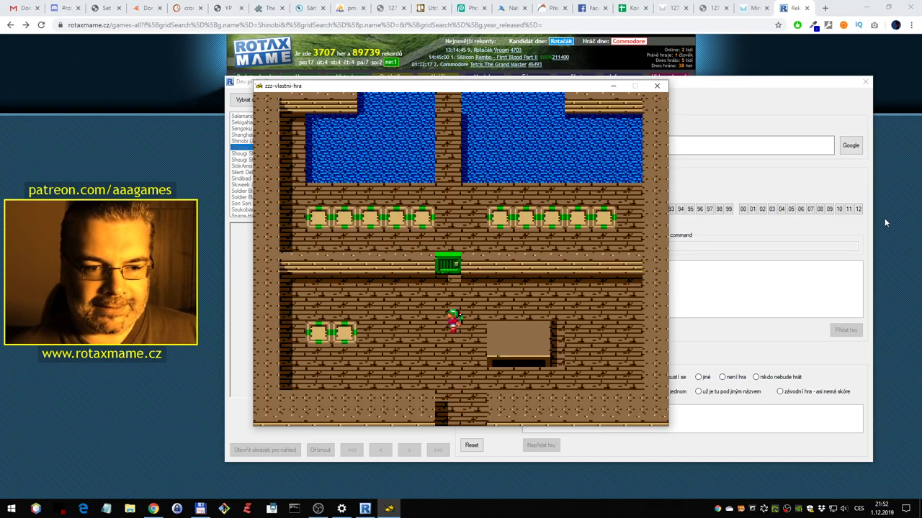
key(Left)
key(Down)
key(Right)
key(Up)
key(Left)
key(Up)
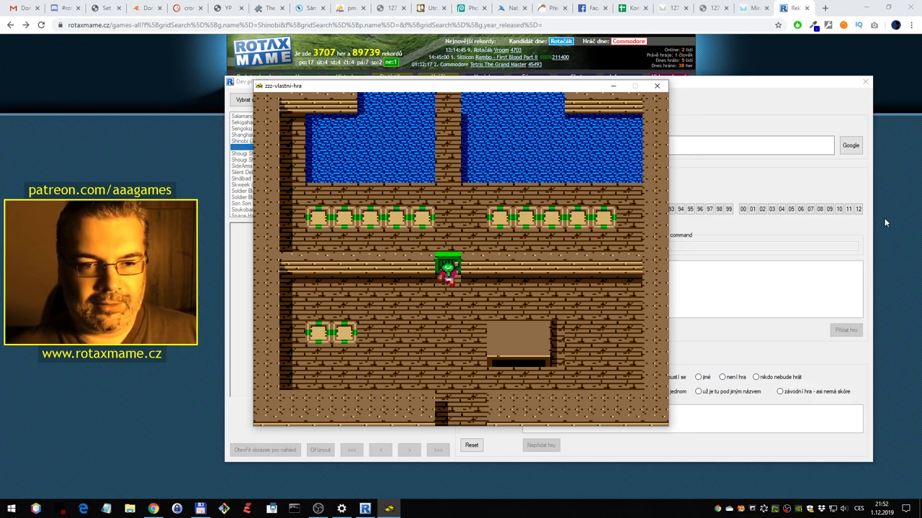
Return from the green door through the lower room and leave the hut
key(Left)
key(Down)
key(Right)
key(Down)
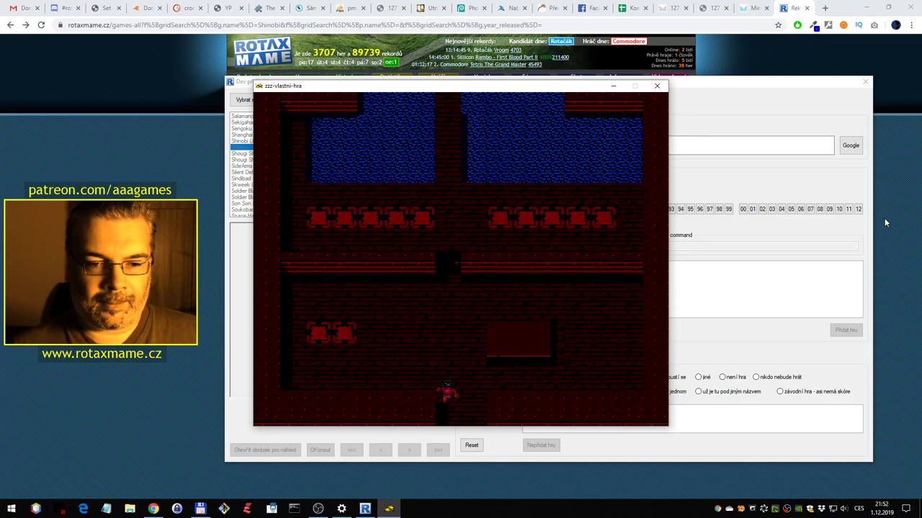
key(Down)
Equip the gun on the game's command screen, move through the remaining commands and close the screen
key(Return)
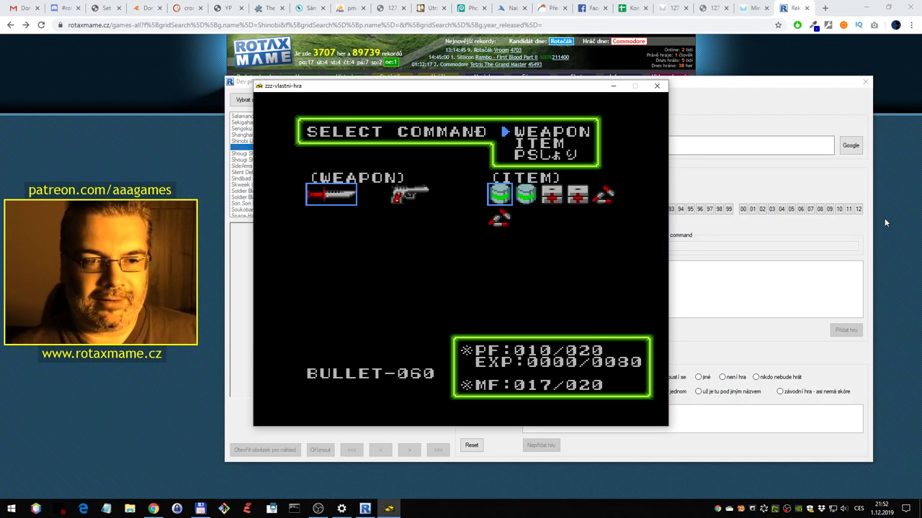
key(Right)
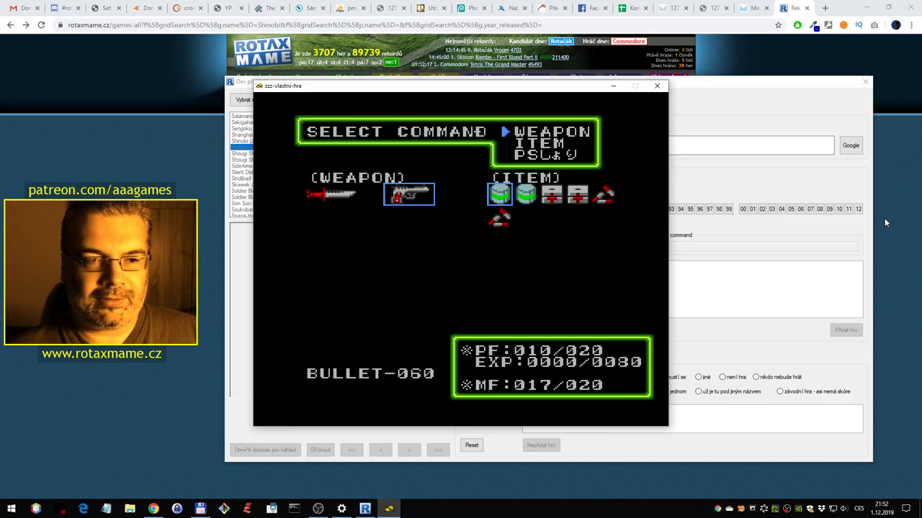
key(Down)
key(Down)
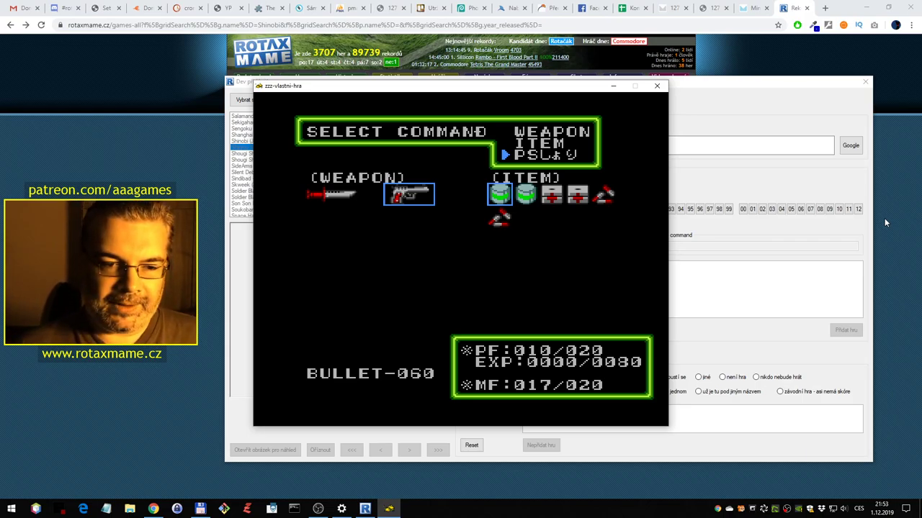
key(alt)
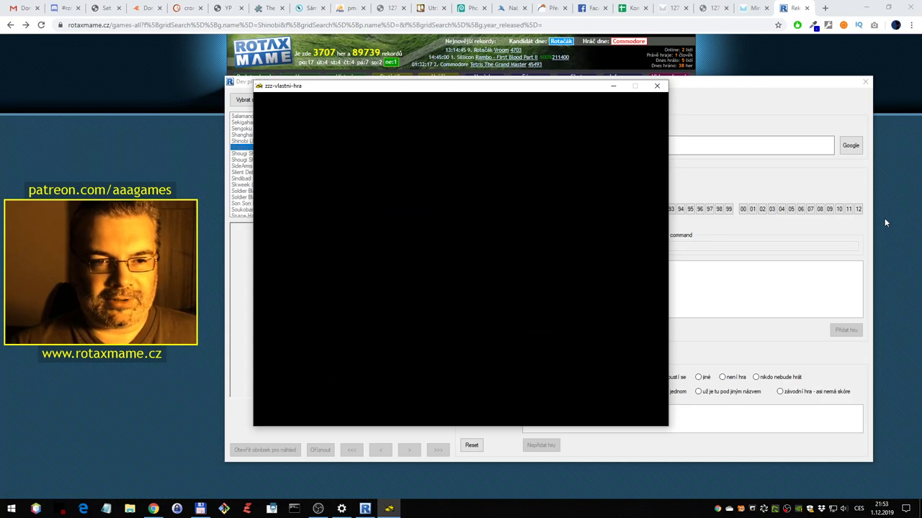
Walk south and then east over the open plain below the river hut
key(Down)
key(Down)
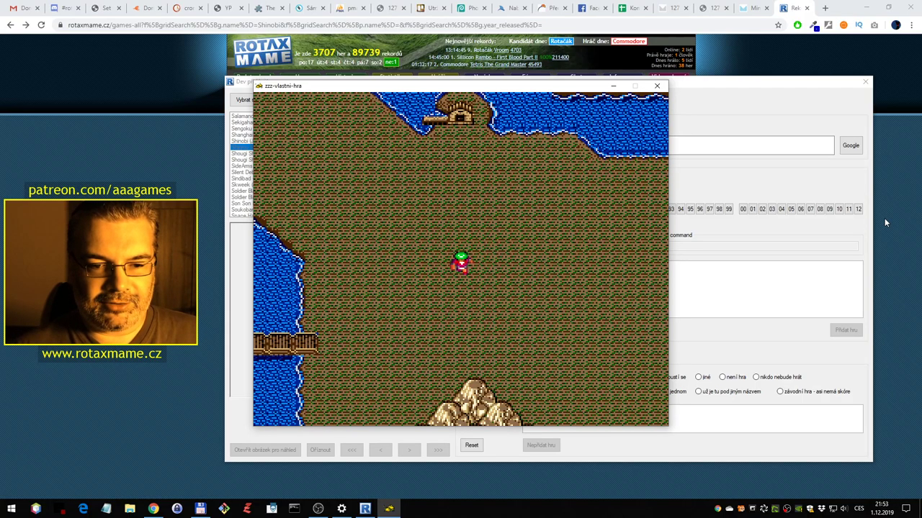
key(Right)
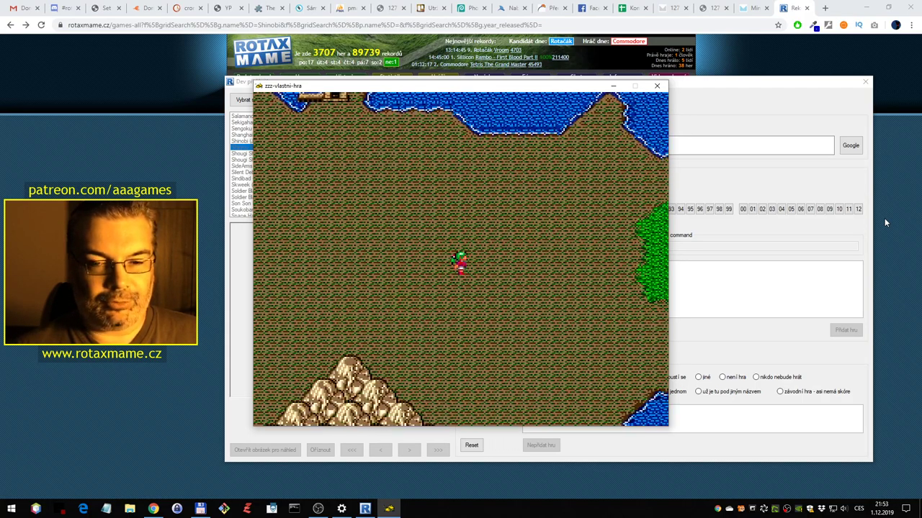
Crouch in the forest encounter, shoot repeatedly at the approaching shelled creature and back away from it
key(Left)
key(ctrl)
key(Right)
key(Right)
key(Down)
key(ctrl)
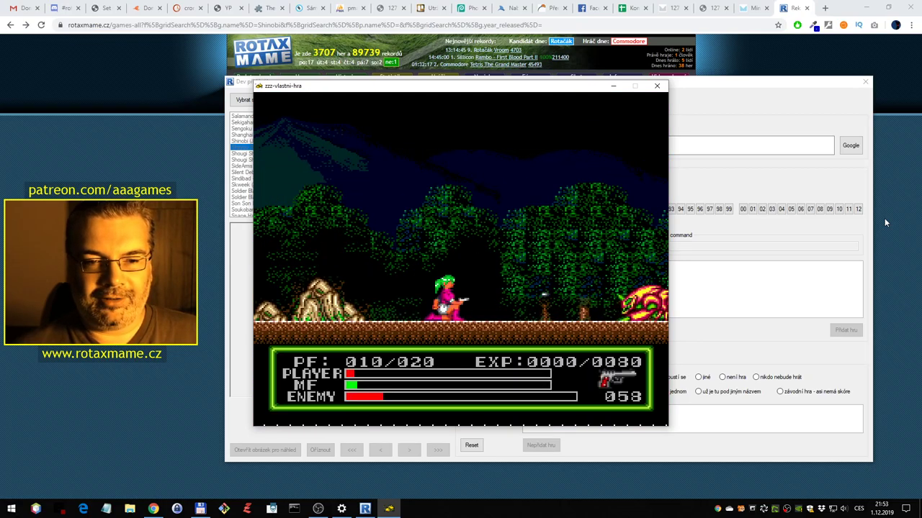
key(ctrl)
key(ctrl)
key(ctrl)
key(ctrl)
key(ctrl)
key(ctrl)
key(ctrl)
key(Left)
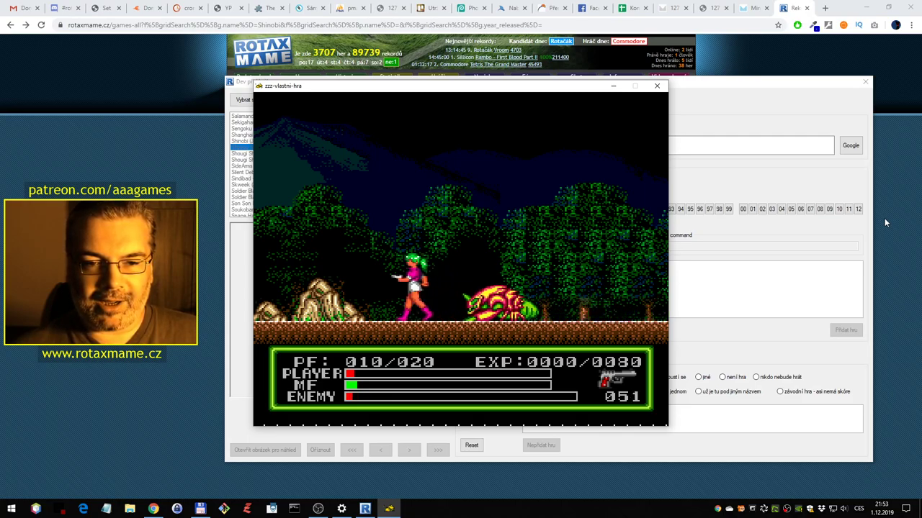
Turn back, kill the shelled creature with crouching shots and pick up the glowing blue orb
key(Right)
key(Down)
key(ctrl)
key(ctrl)
key(Right)
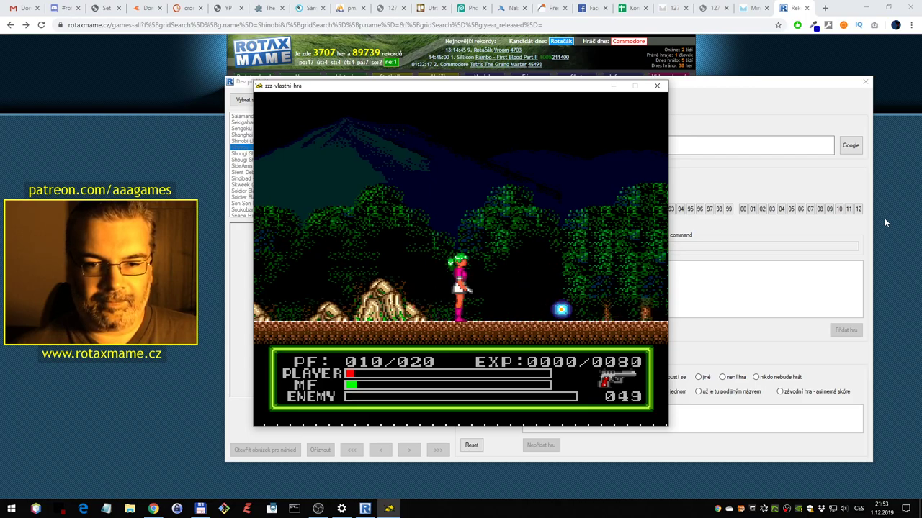
key(Right)
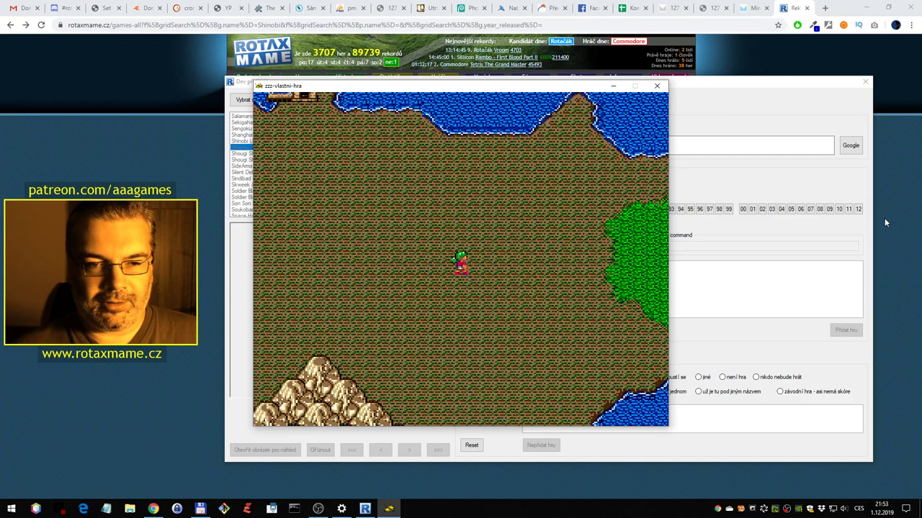
Walk on eastward, check the weapon and item screen again and close the running game
key(Right)
key(Return)
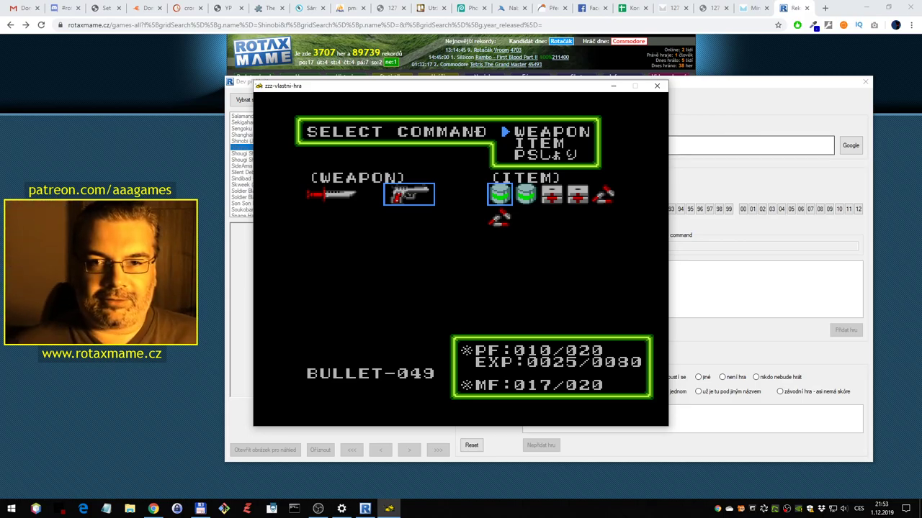
click(657, 86)
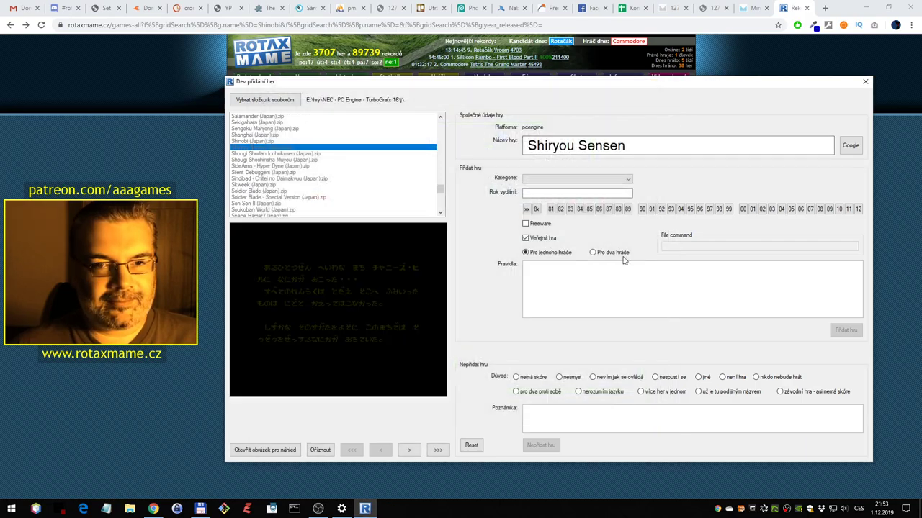
Reject Shiryou Sensen with the reason "nemá skóre" and the note "velká škoda"
click(533, 379)
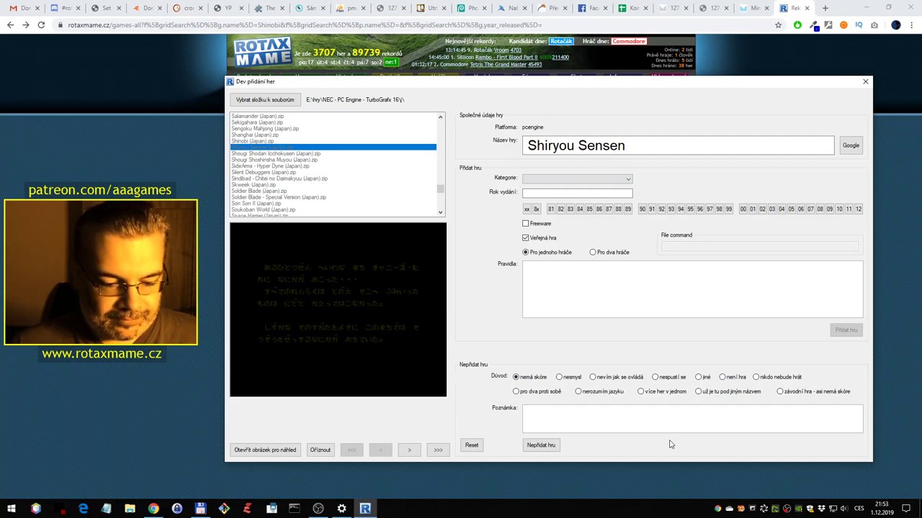
text(v)
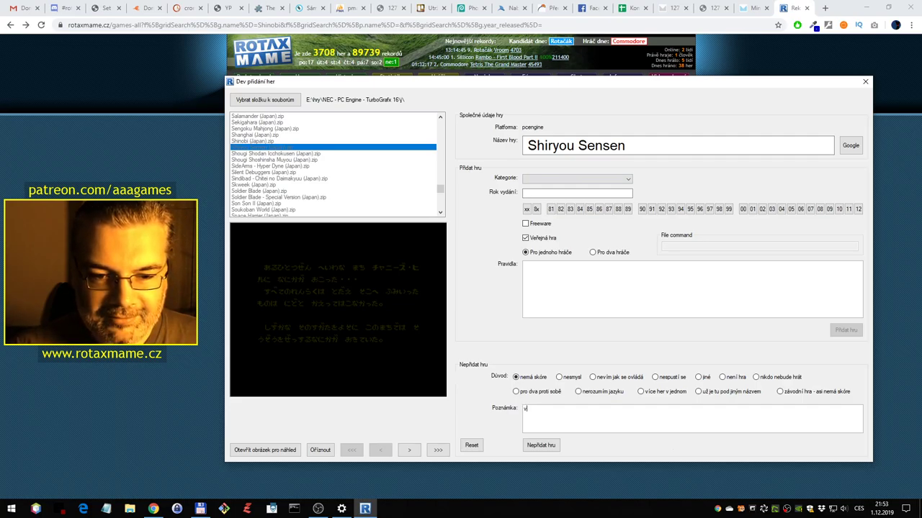
text(el)
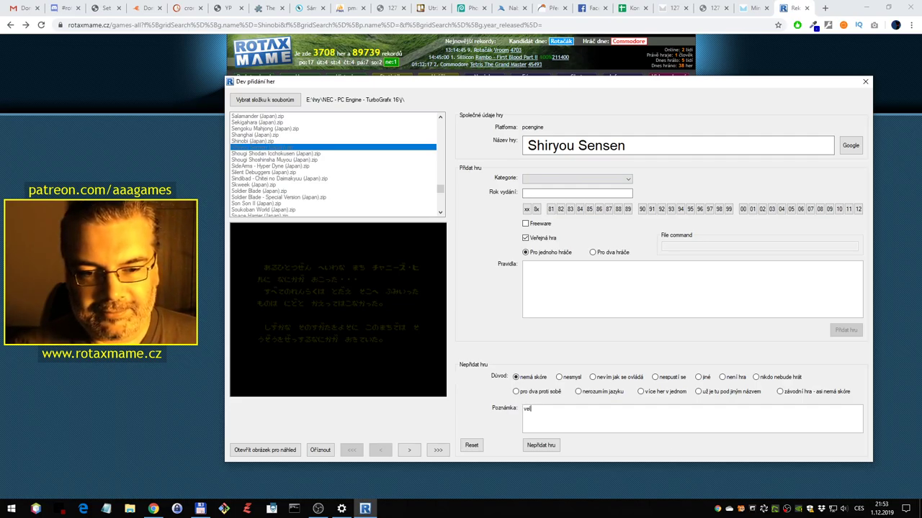
text(ká škoda)
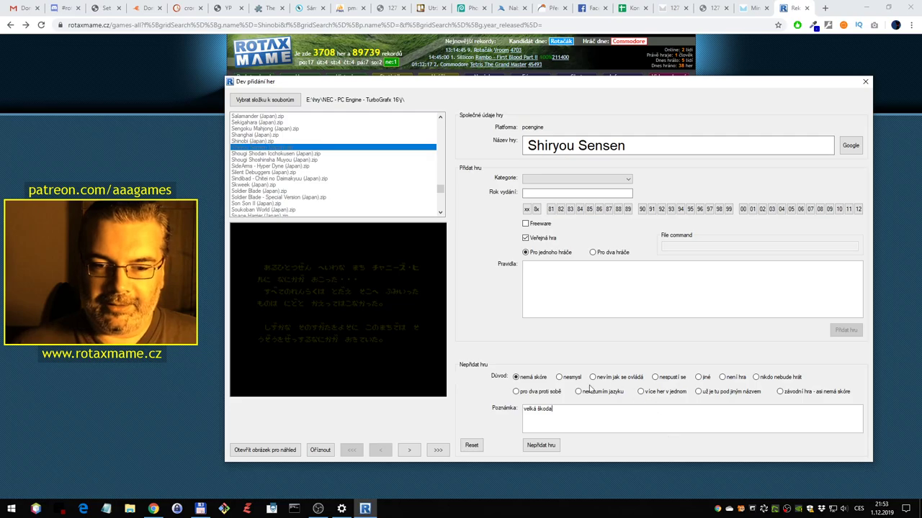
click(531, 445)
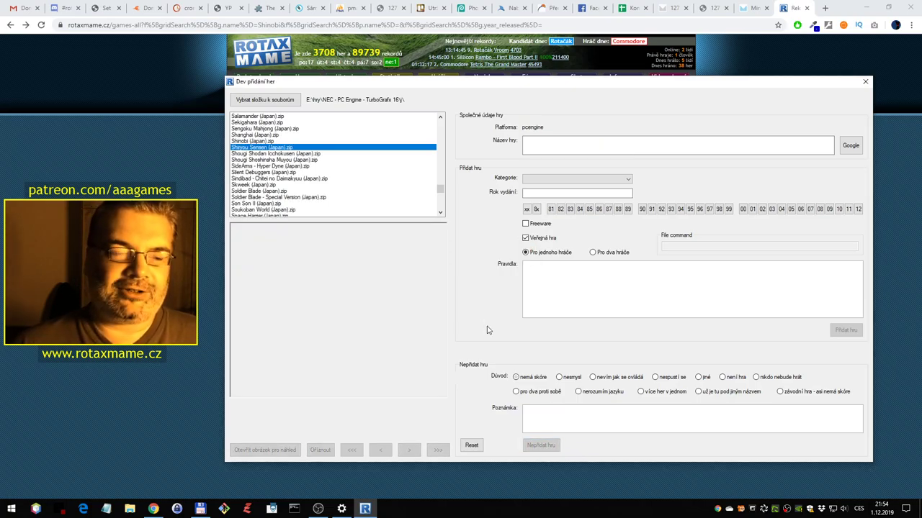
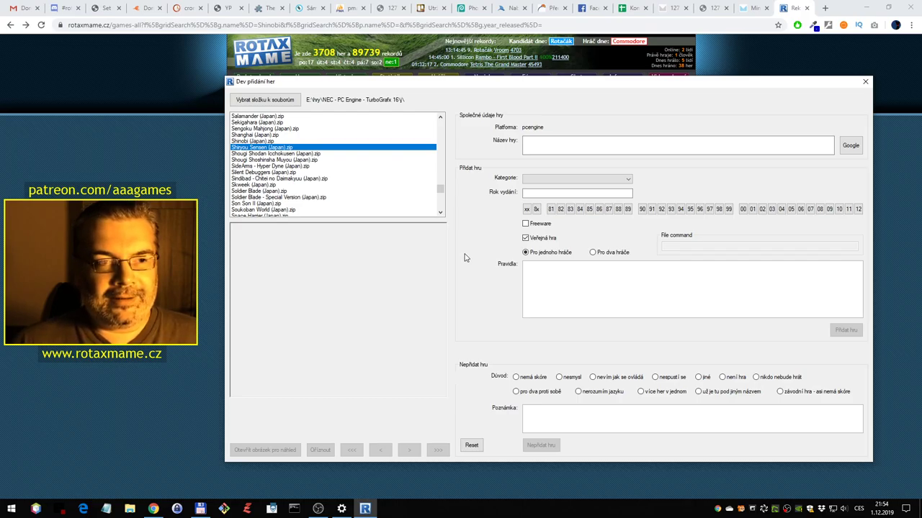
Launch Shougi Shodan Icchokusen (Japan).zip and start the first mode, 将棋桃太郎 10級~7級
click(339, 153)
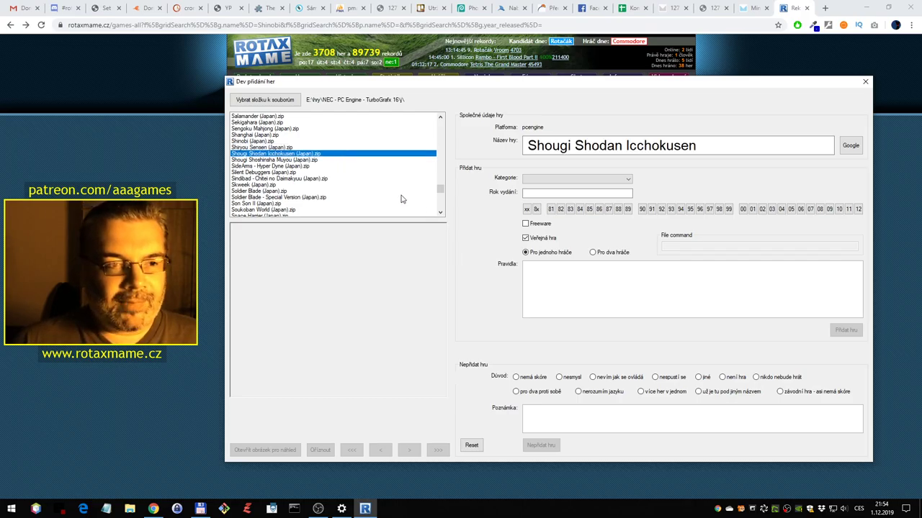
double_click(382, 154)
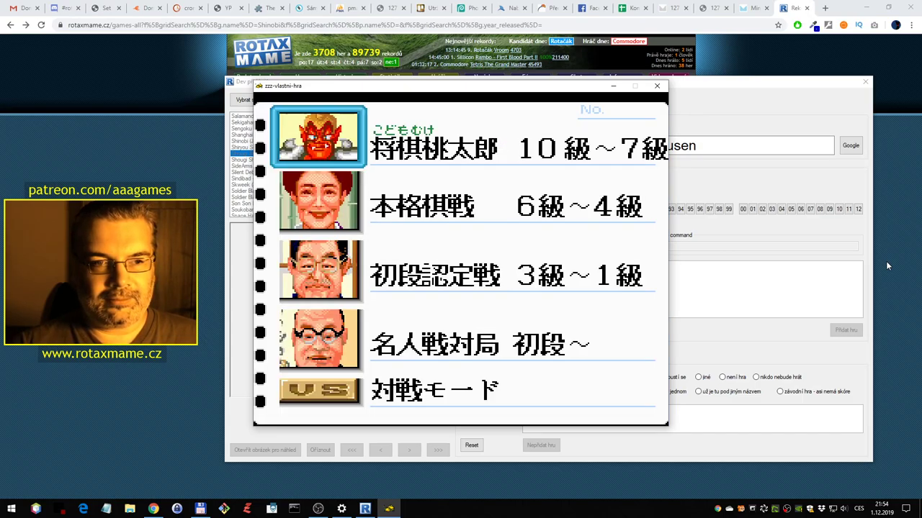
key(Return)
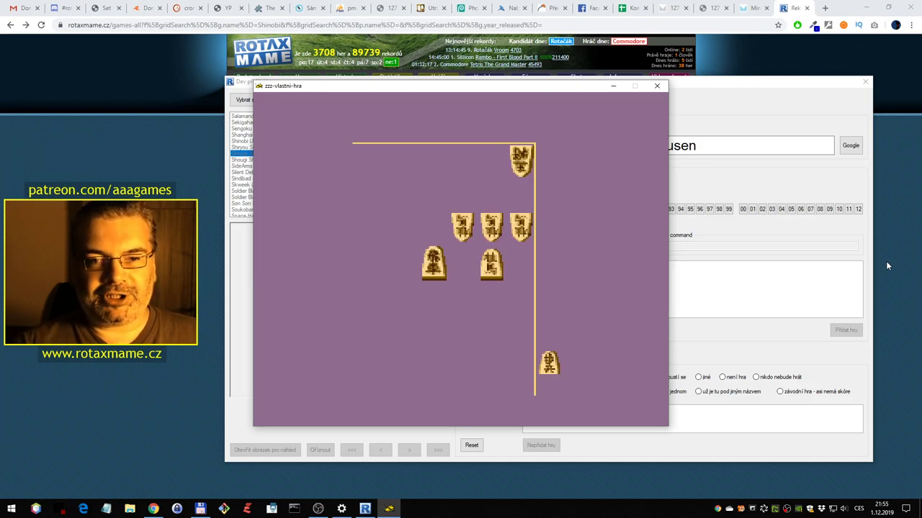
key(Return)
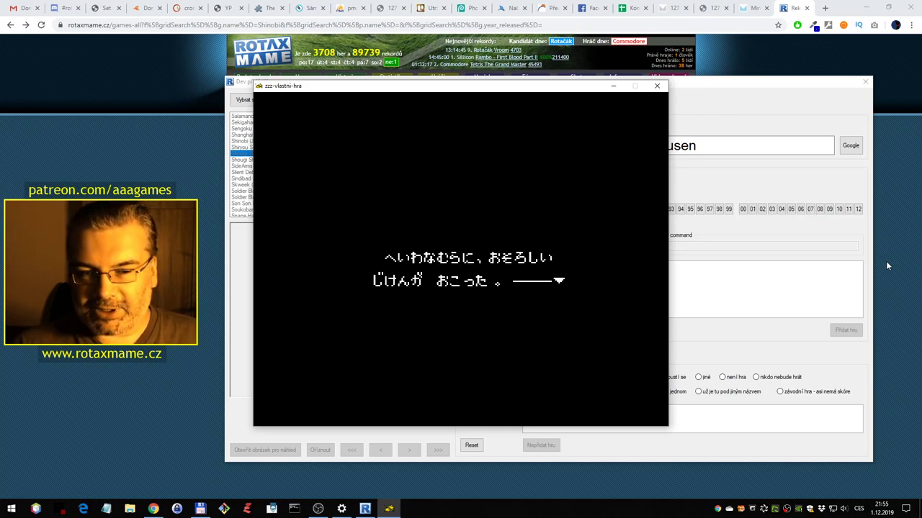
Advance through the Momotaro story introduction until the shogi board opens
key(Return)
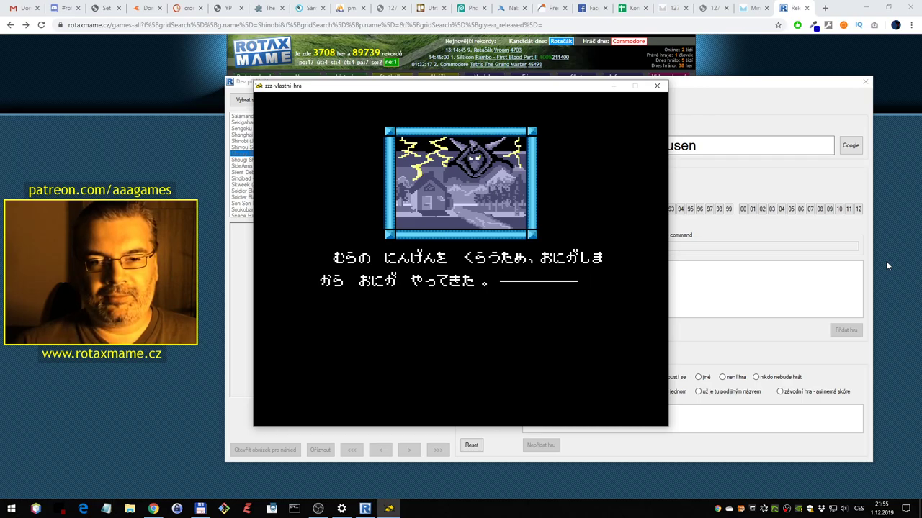
key(Return)
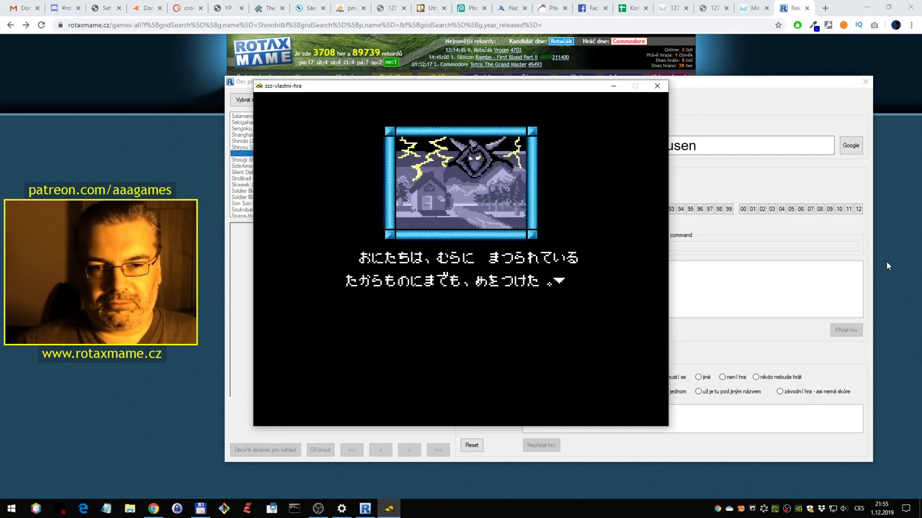
key(Return)
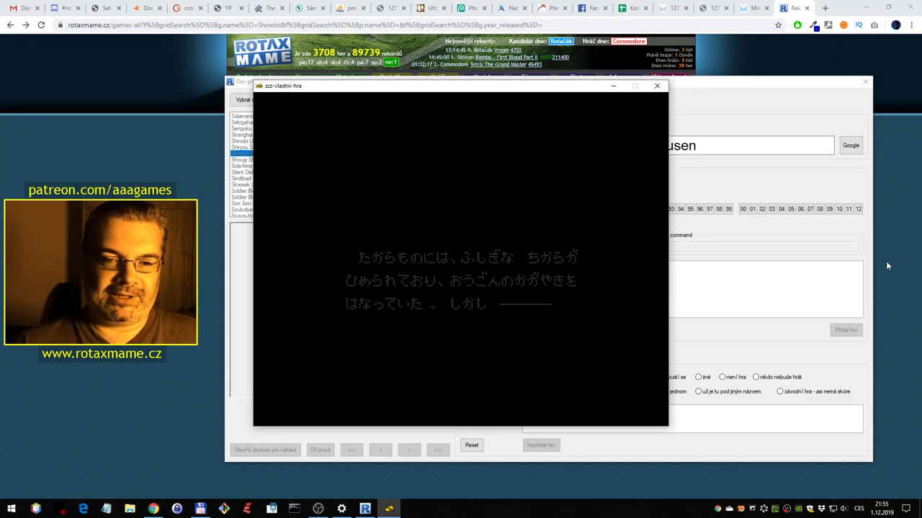
key(Return)
key(Return)
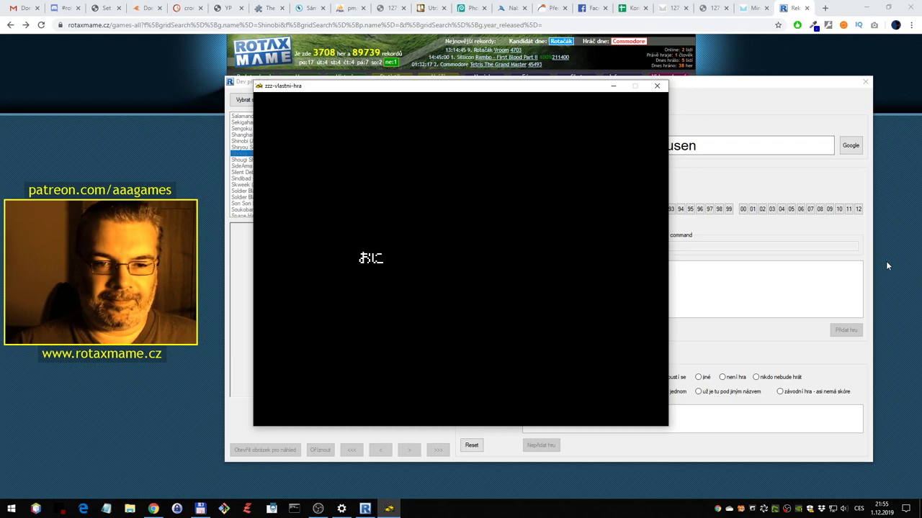
key(Return)
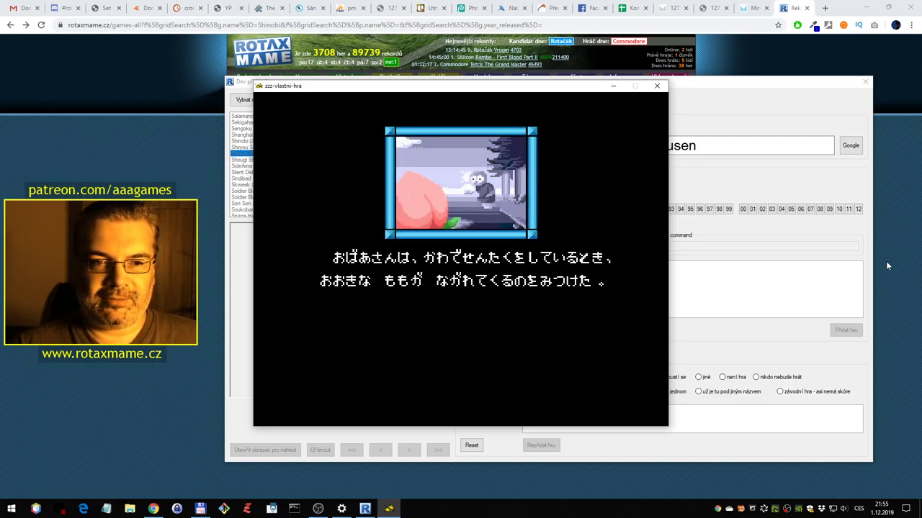
key(Return)
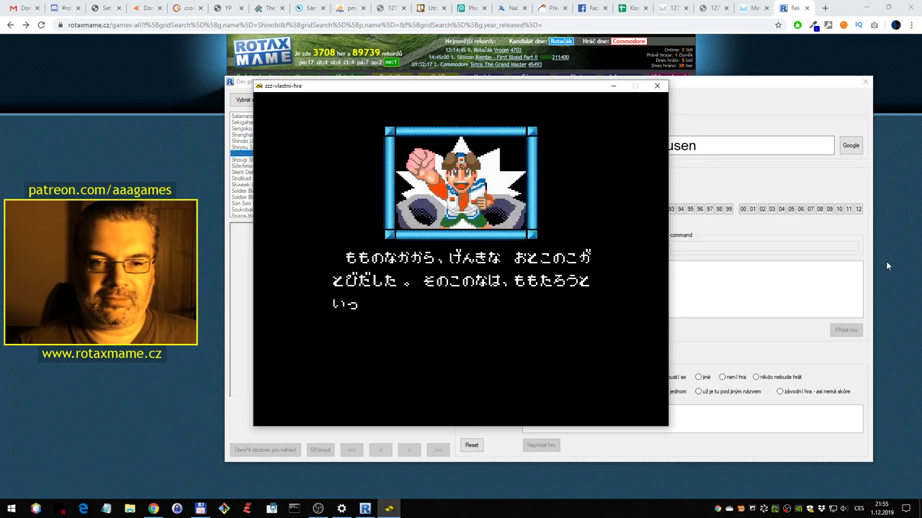
key(Return)
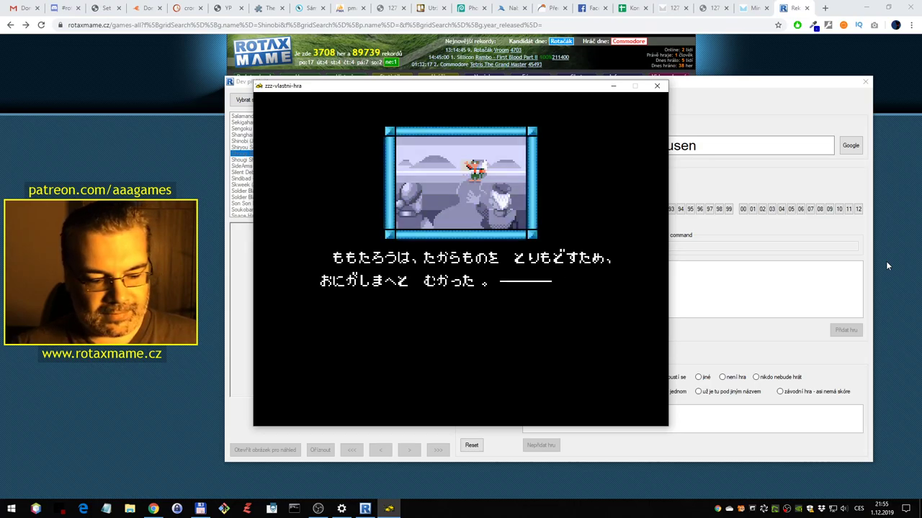
key(Return)
key(Return)
key(Return)
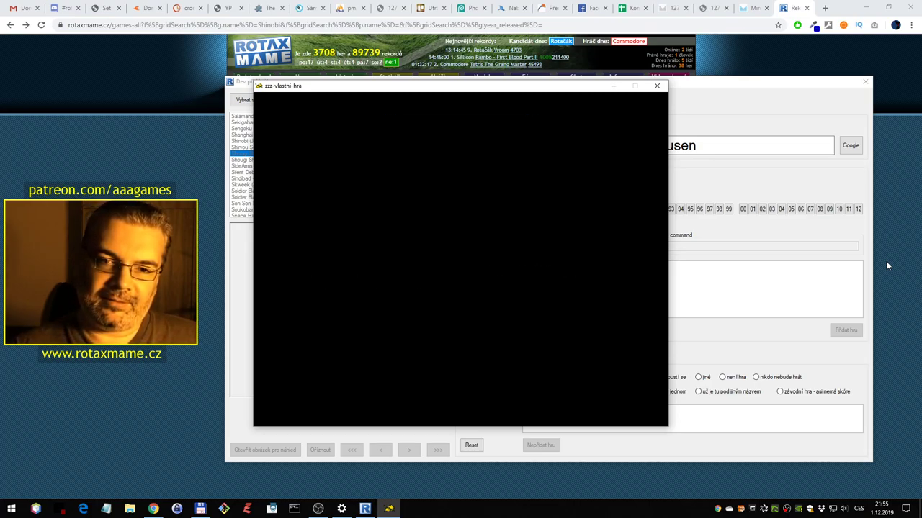
key(Return)
key(Return)
key(Return)
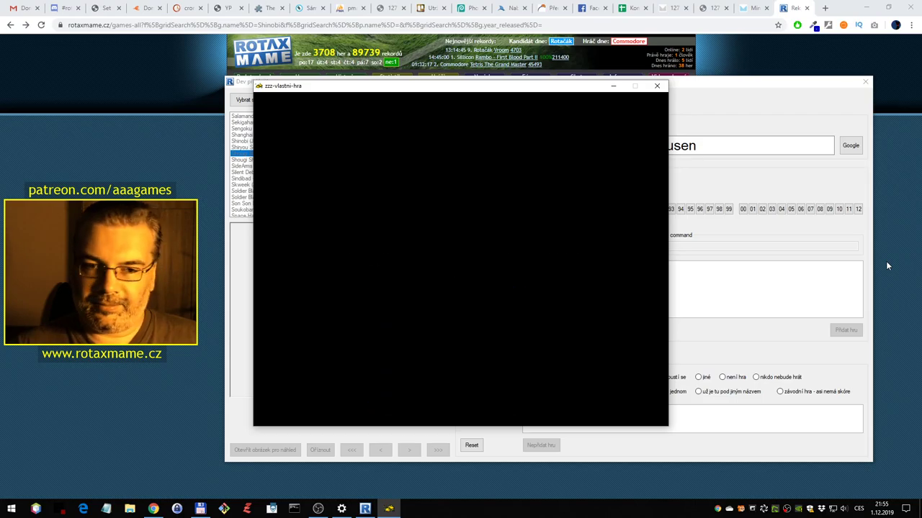
key(Return)
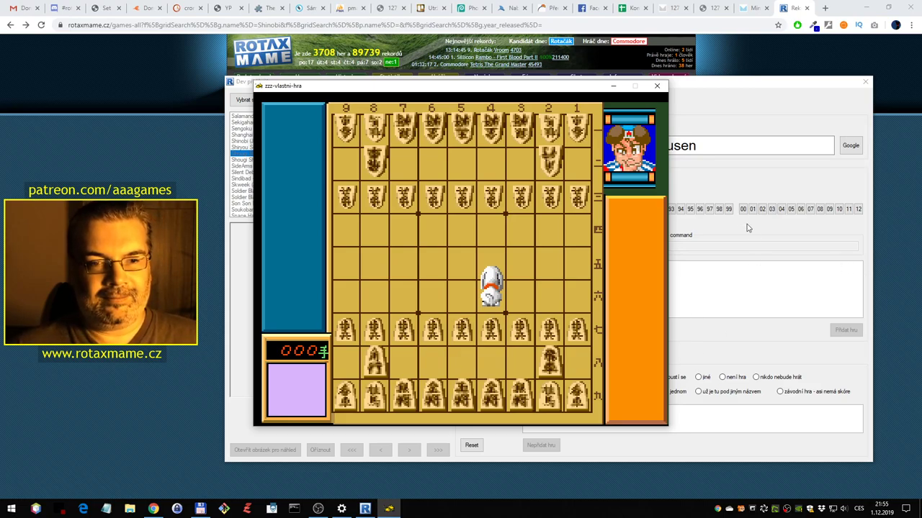
Close the running game and reject Shougi Shodan Icchokusen with the reason "nerozumím jazyku"
click(657, 86)
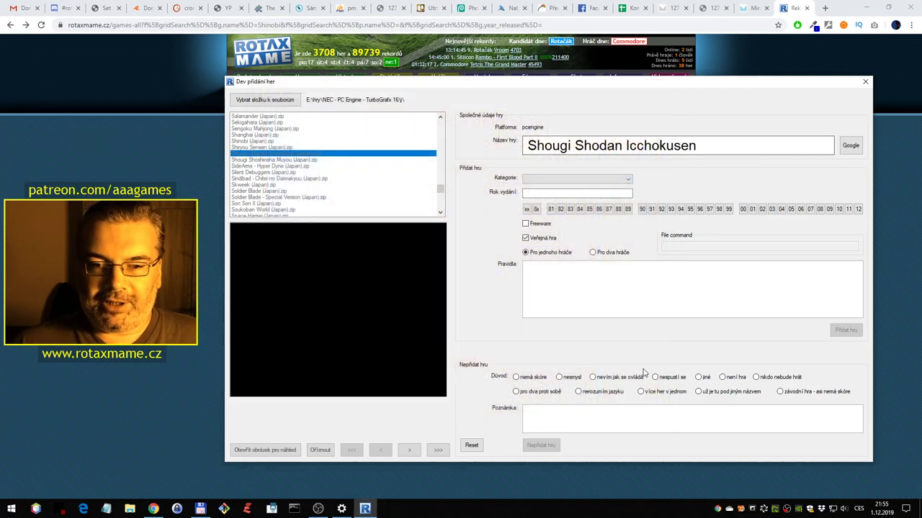
click(609, 393)
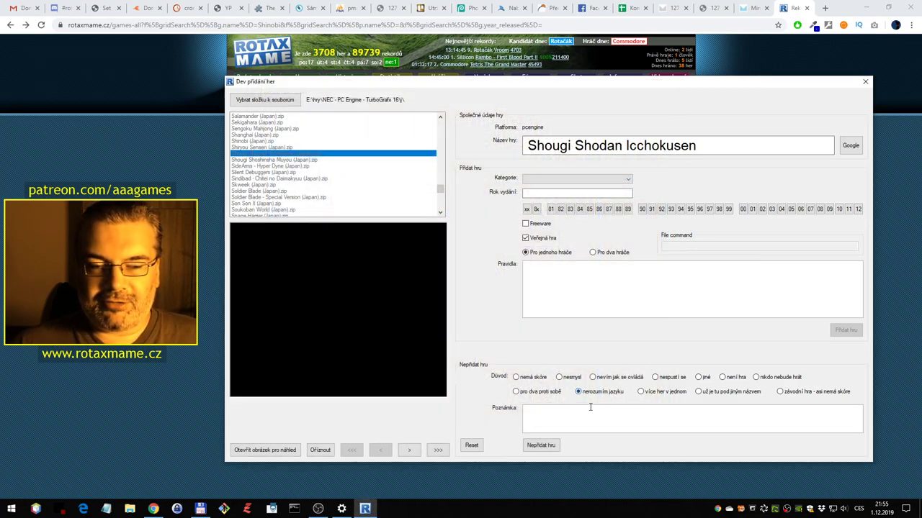
click(540, 446)
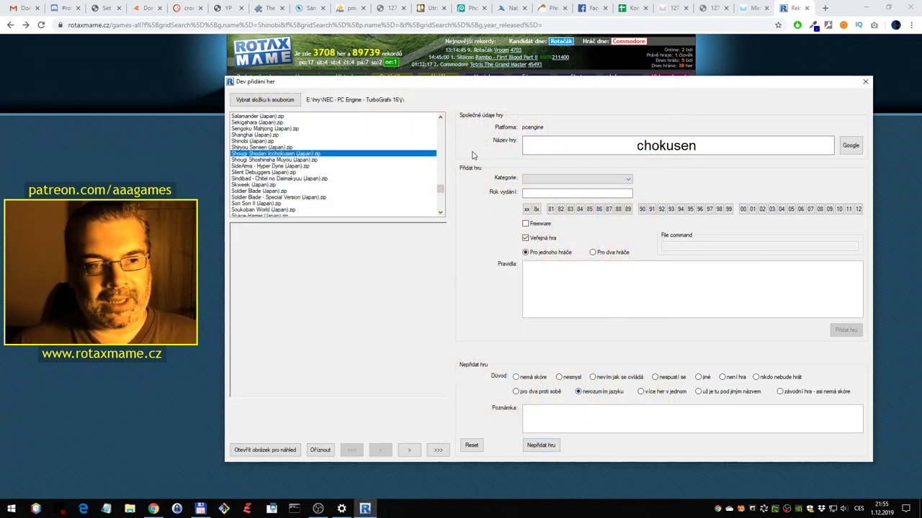
Select Shougi Shoshinsha Muyou (Japan).zip in the game list and launch it
click(293, 166)
click(294, 160)
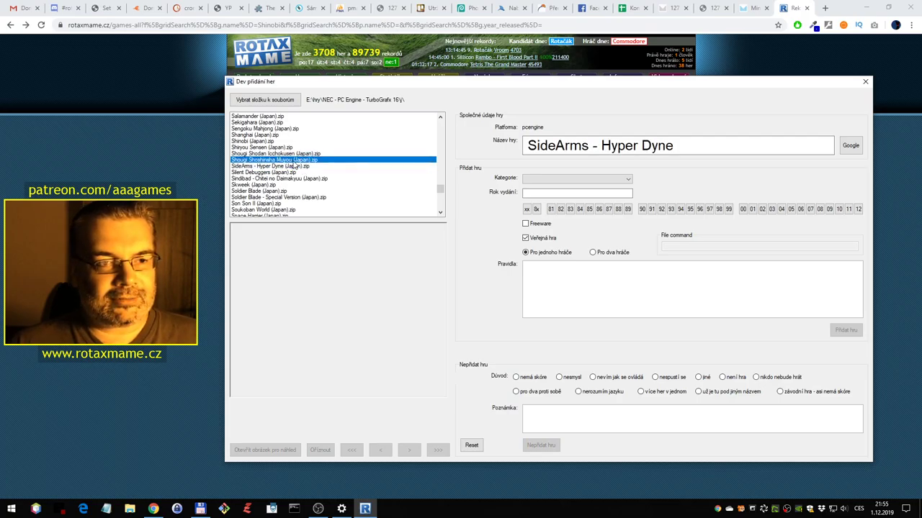
click(308, 166)
key(Up)
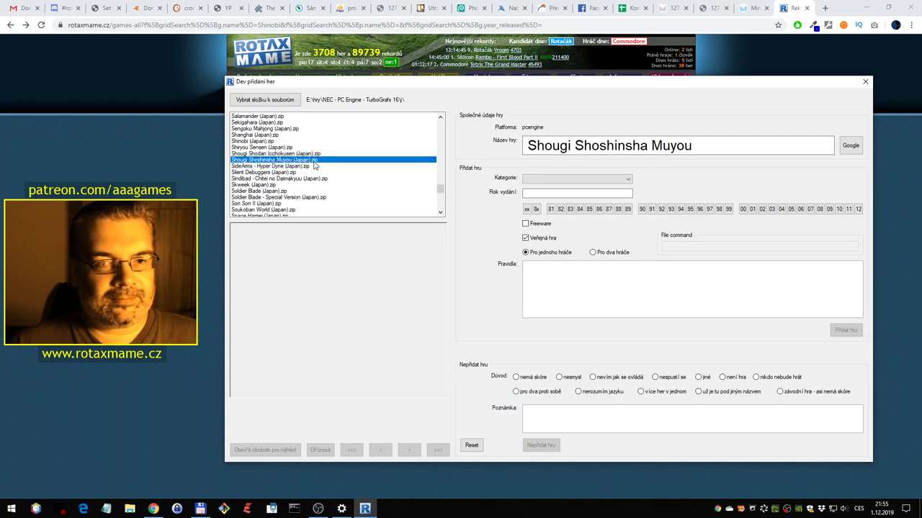
double_click(314, 162)
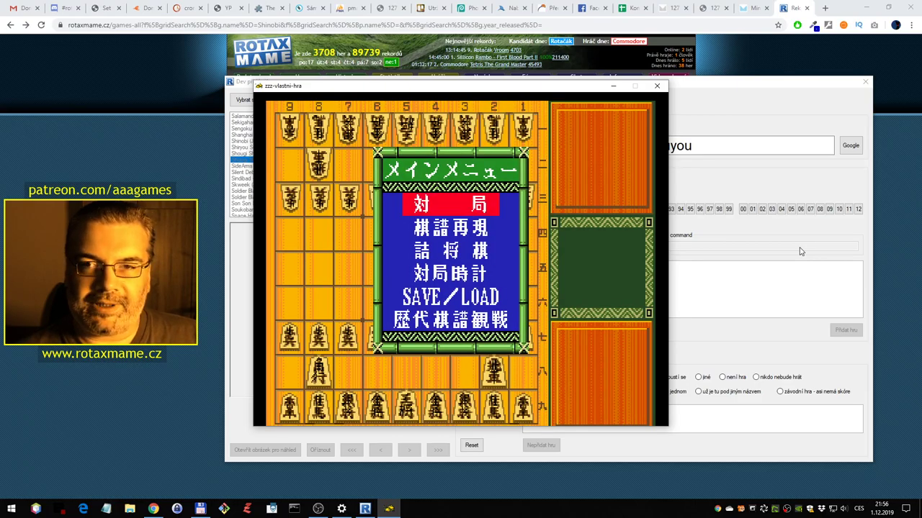
Close the running game and reject Shougi Shoshinsha Muyou with the reason "nerozumím jazyku"
key(Escape)
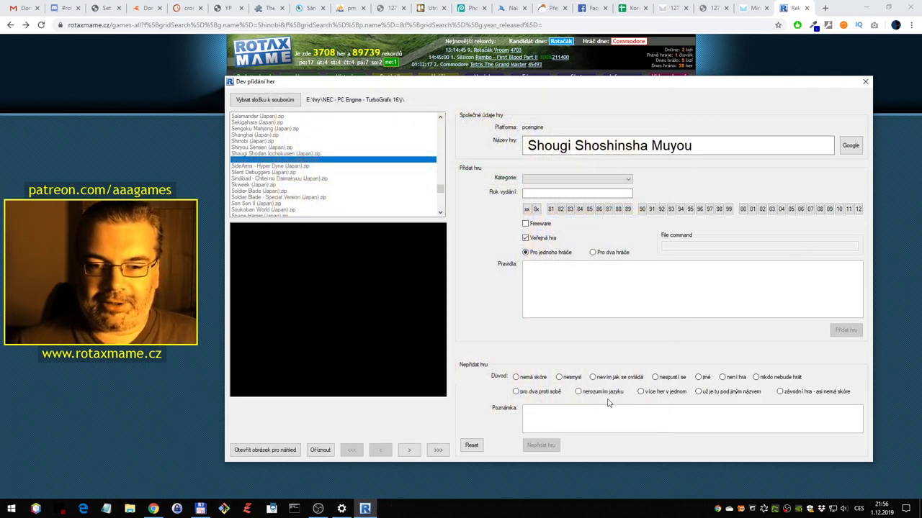
click(599, 395)
click(541, 445)
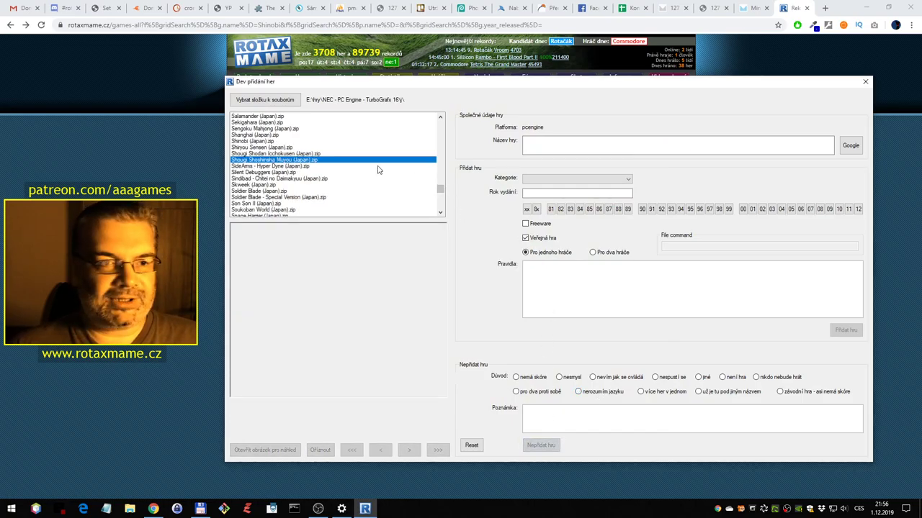
Select SideArms - Hyper Dyne (Japan).zip and search the Rotaxmame website's list of all games for "SideArms"
click(315, 167)
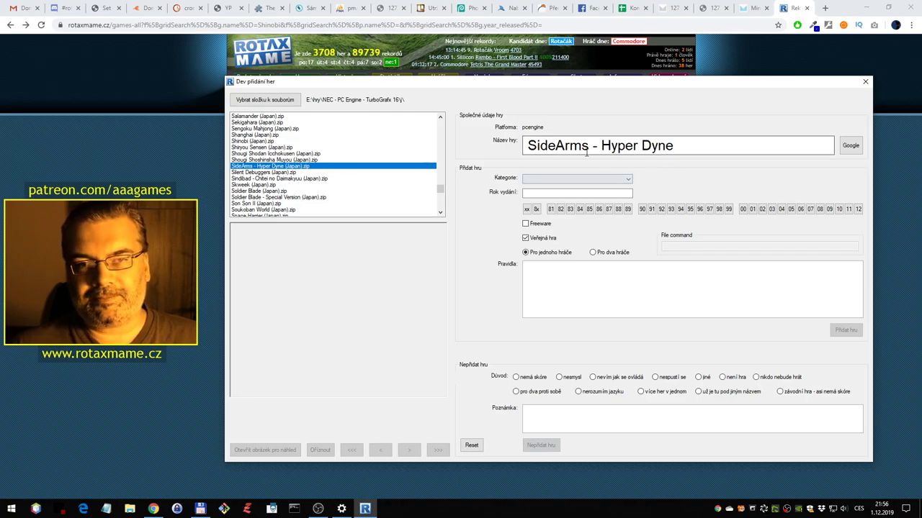
drag(589, 147, 518, 142)
key(ctrl+c)
key(alt+Tab)
double_click(372, 126)
key(ctrl+v)
key(Return)
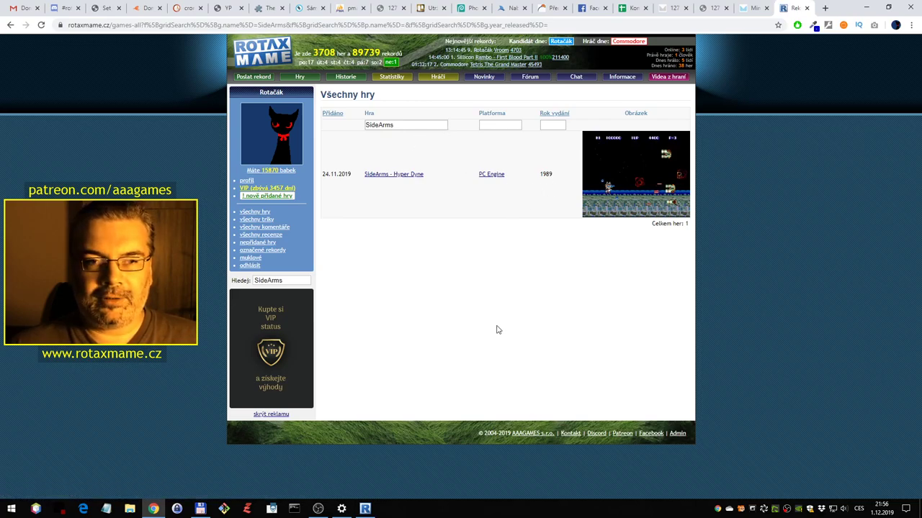
Return to the game-adding window, launch Silent Debuggers (Japan).zip and start the game from its title screen
click(366, 509)
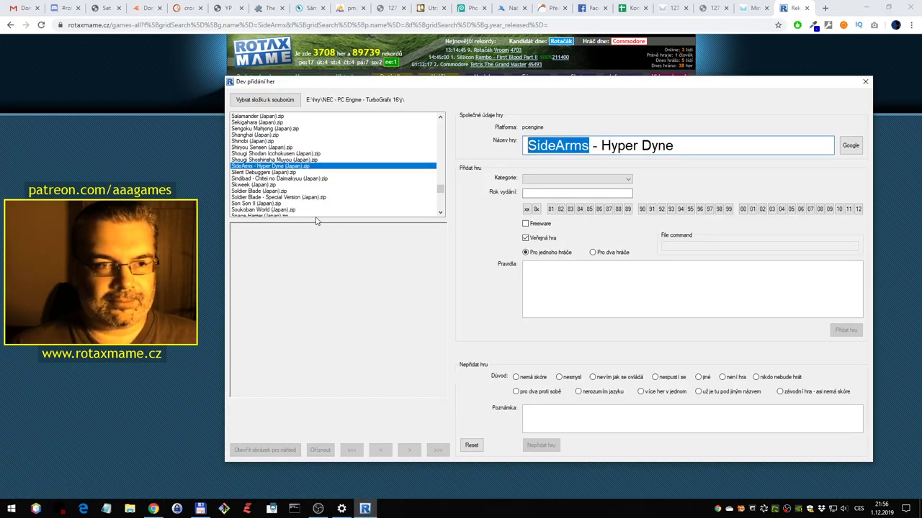
click(297, 173)
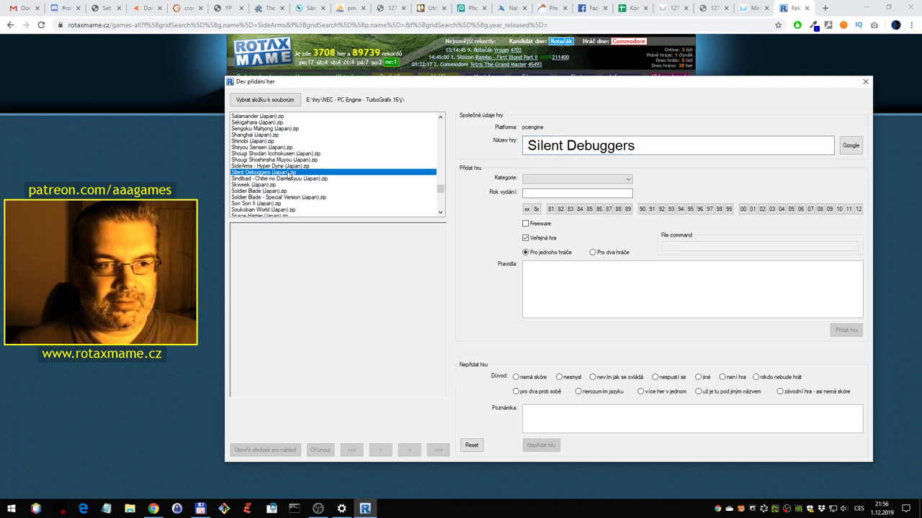
double_click(290, 175)
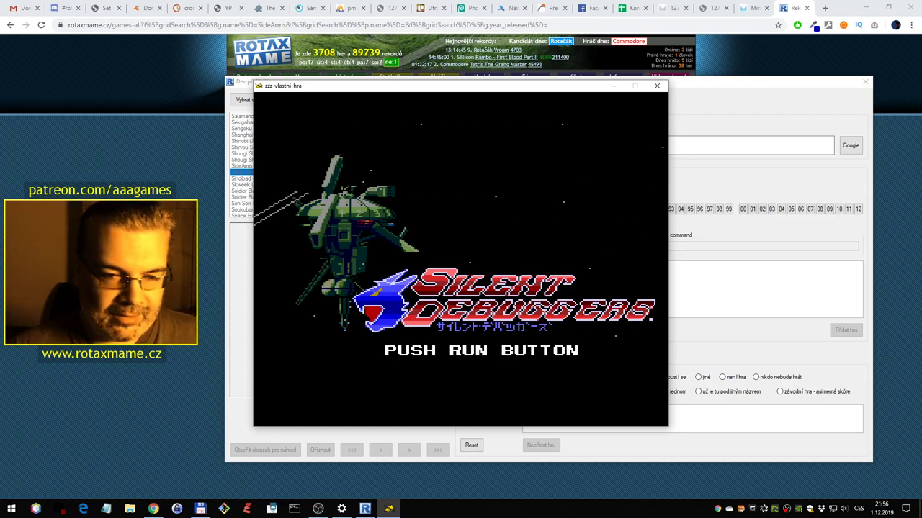
key(Return)
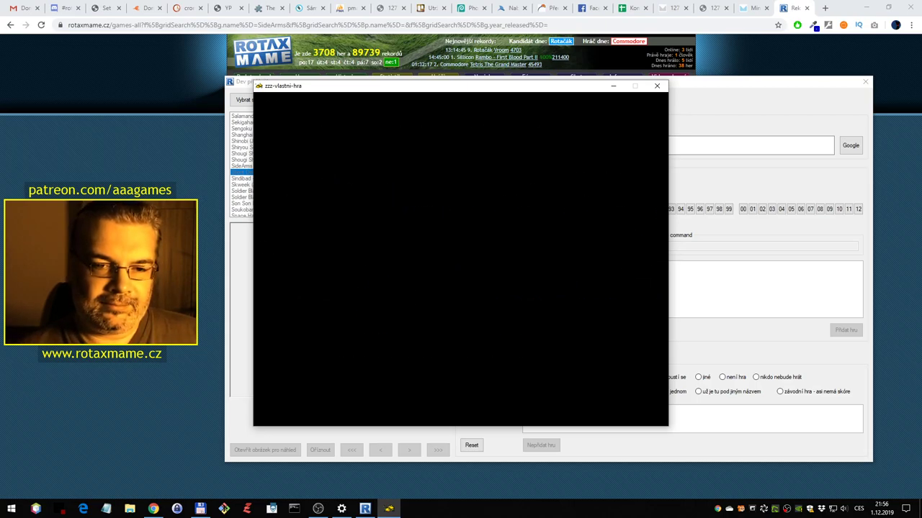
Register a debugger name made of repeated ア characters, advance through the story introduction and close the game
key(ctrl)
key(ctrl)
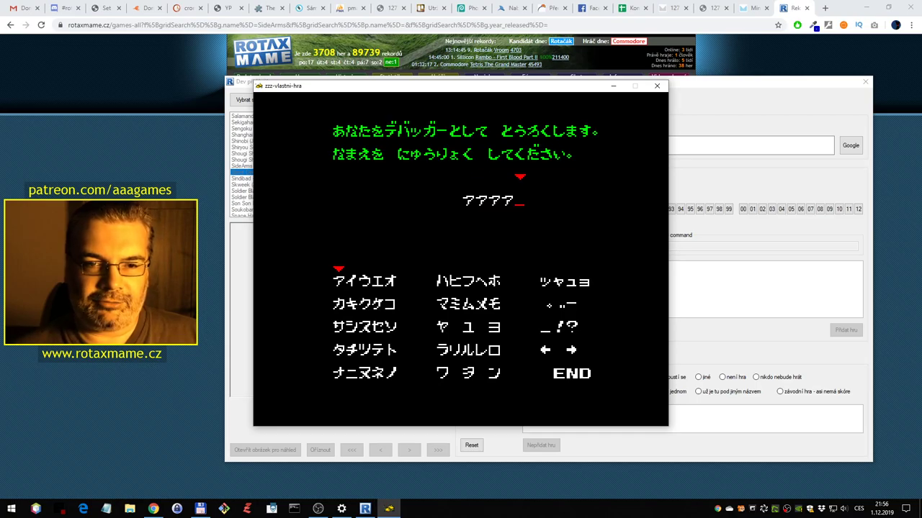
key(ctrl)
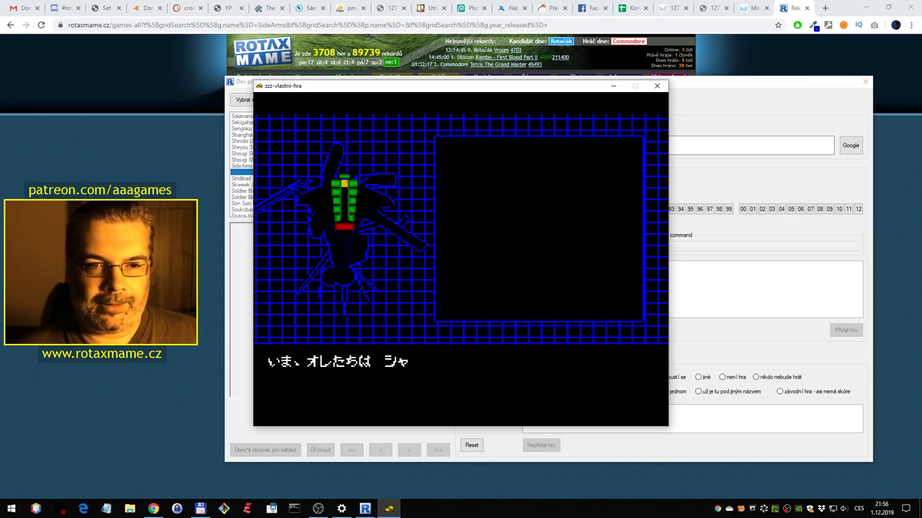
key(ctrl)
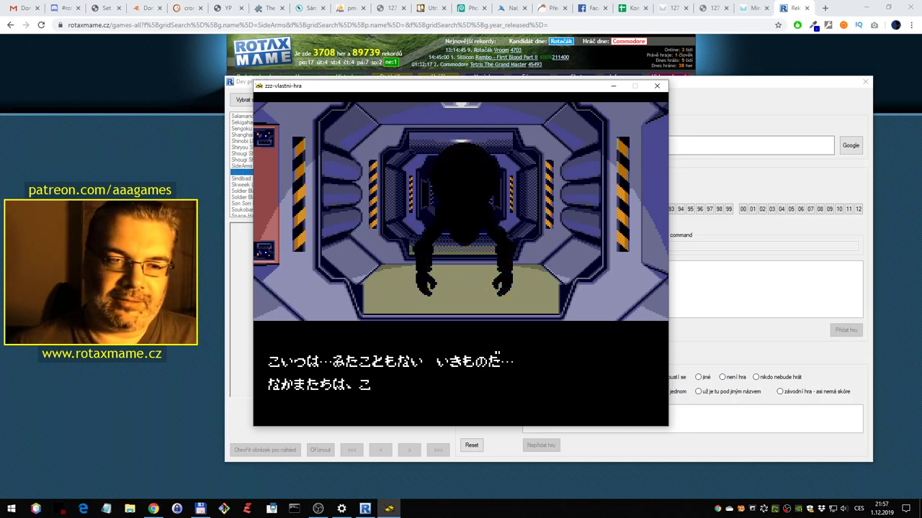
key(Escape)
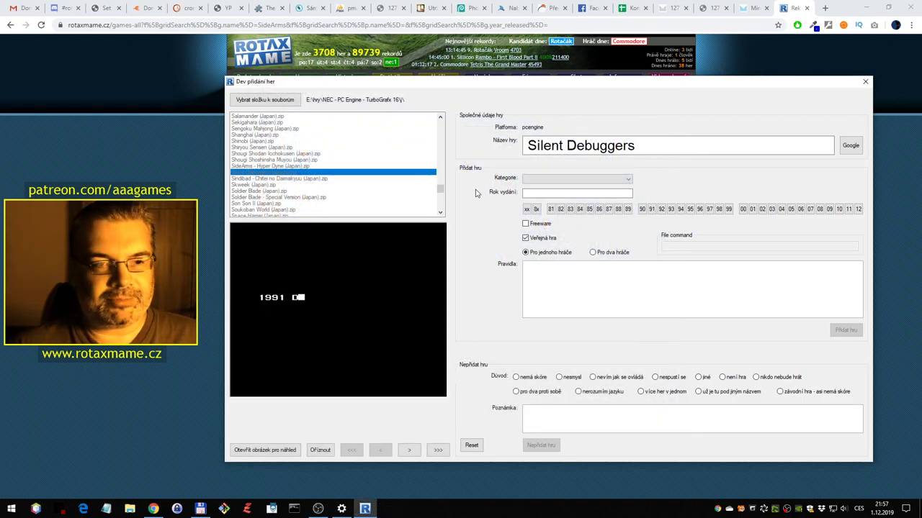
Copy the title Silent Debuggers and search the Rotaxmame website's list of all games for it
drag(643, 144, 518, 139)
key(ctrl+c)
click(748, 66)
drag(424, 125, 348, 126)
key(ctrl+v)
key(Return)
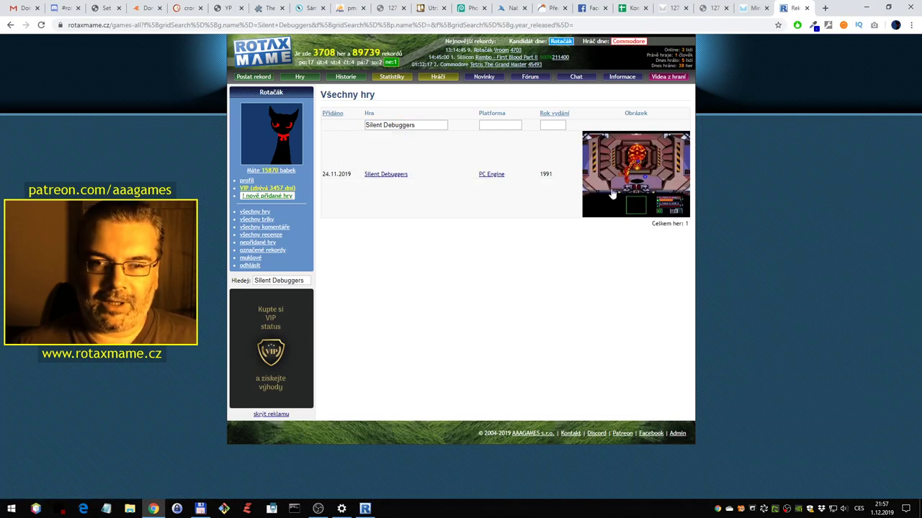
Reset the game-adding form, launch Sindibad - Chitei no Daimakyuu (Japan).zip and start a new game
click(364, 508)
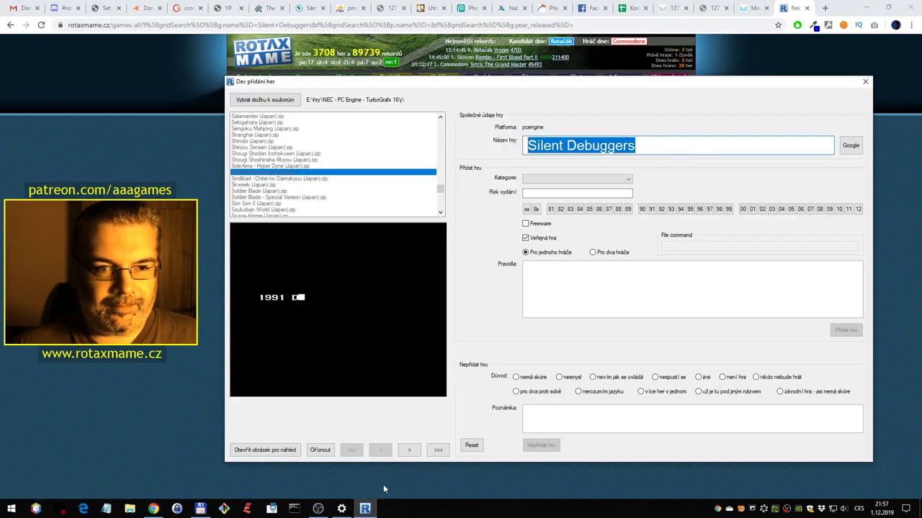
click(471, 445)
double_click(301, 179)
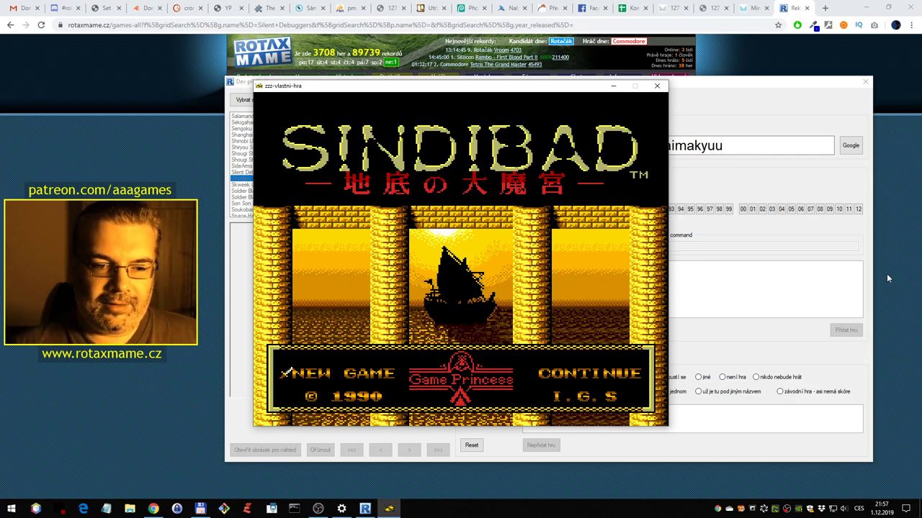
key(Return)
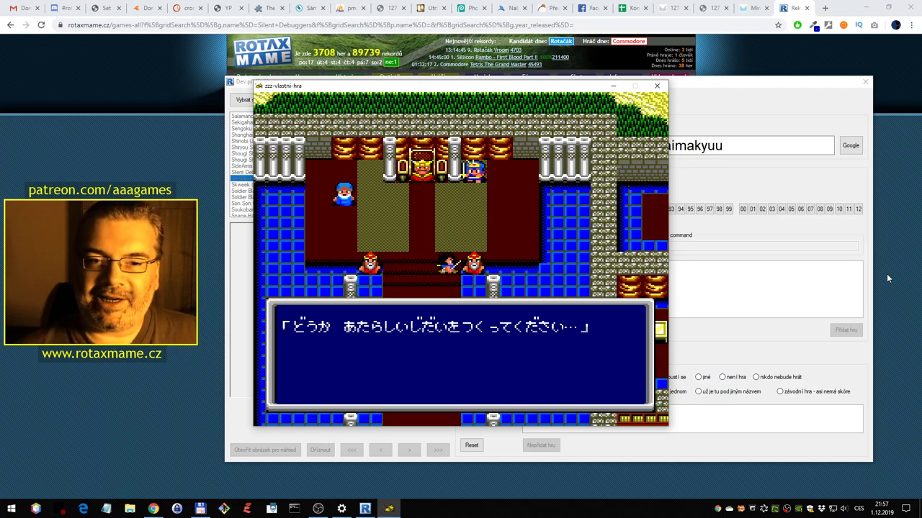
Test Sindibad by talking to the king in the throne room and walking down the palace hall toward the exit
key(ctrl)
key(Left)
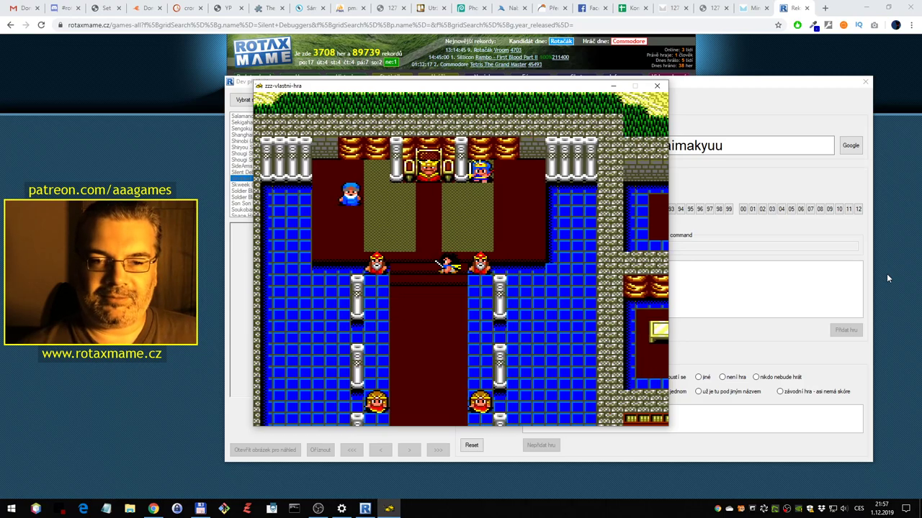
key(Up)
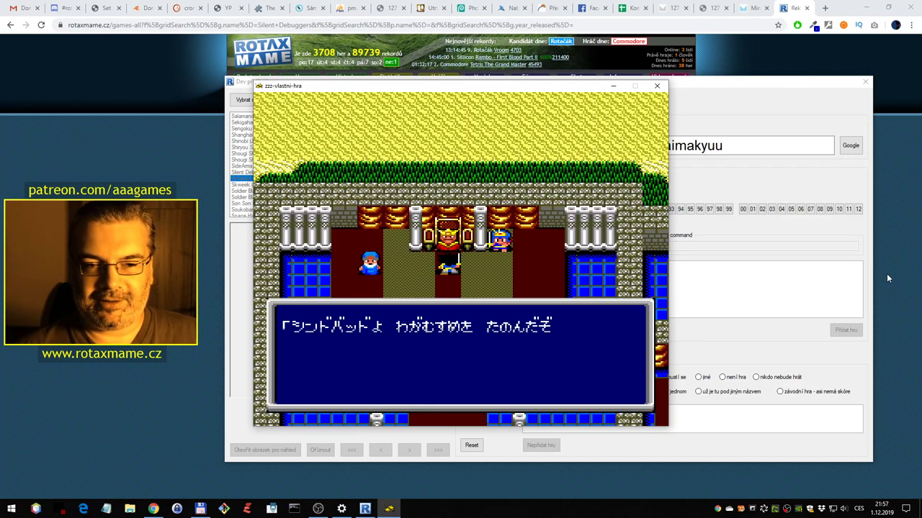
key(Return)
key(Down)
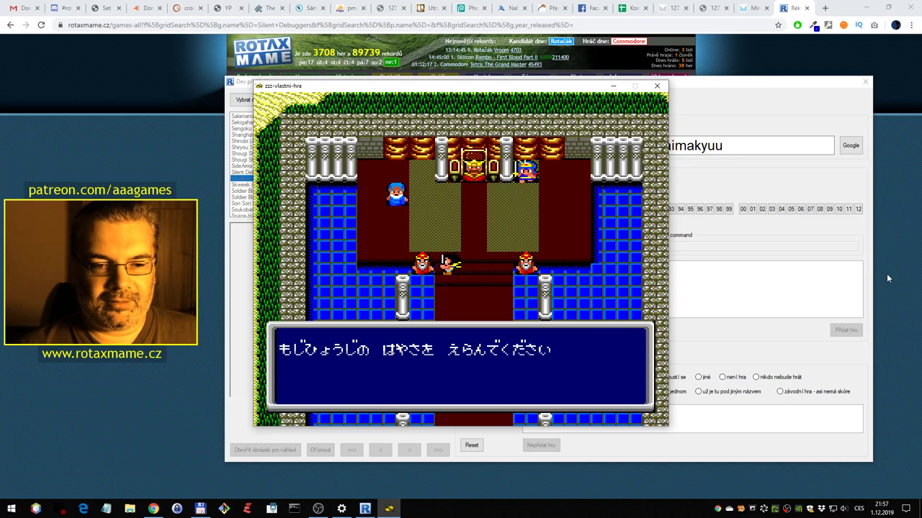
key(Return)
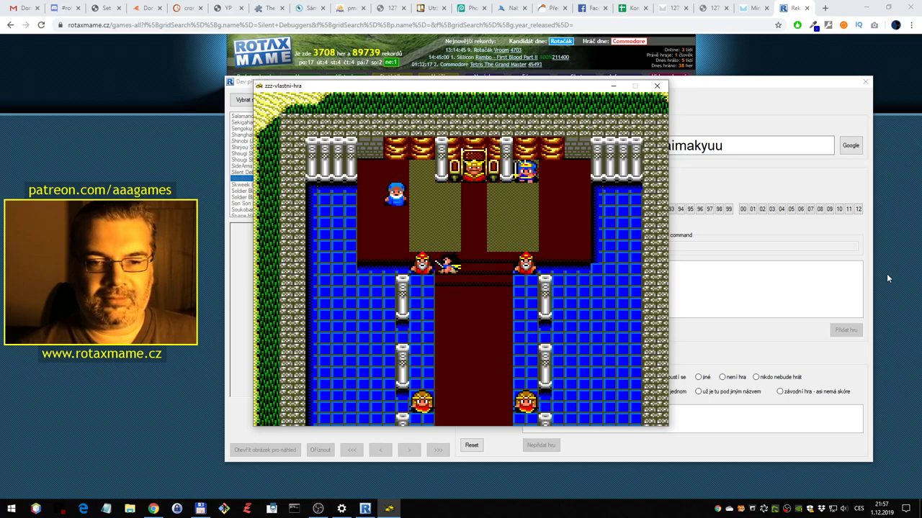
key(Down)
key(Down)
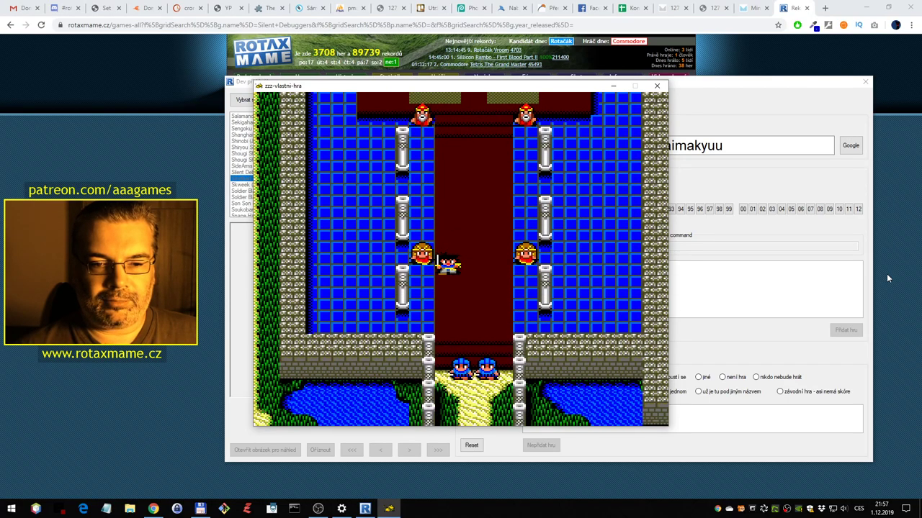
Talk to the palace gate guards, then close the game and reject Sindibad - Chitei no Daimakyuu with the reason nerozumím jazyku
key(Return)
key(Return)
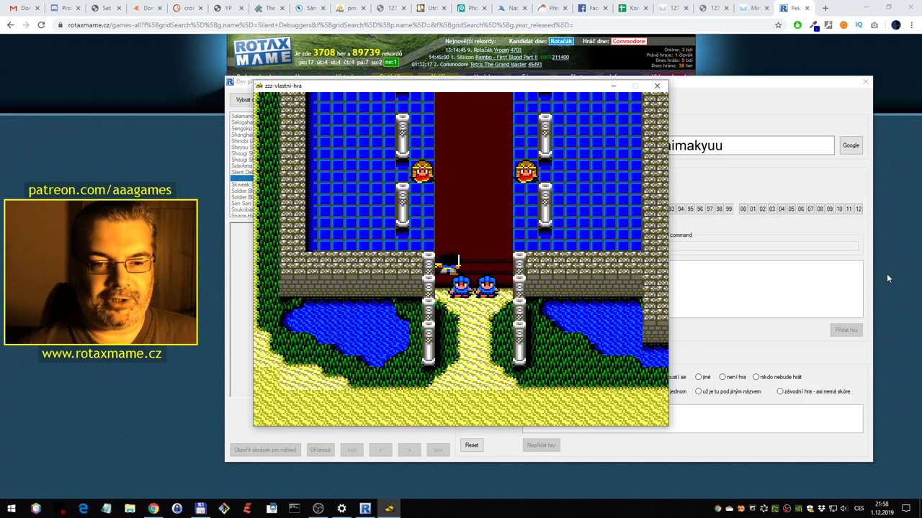
key(Return)
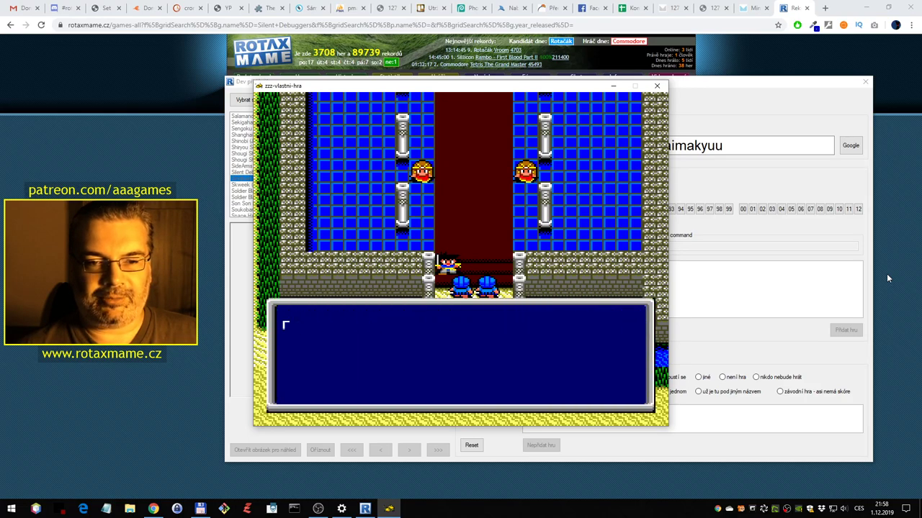
key(Return)
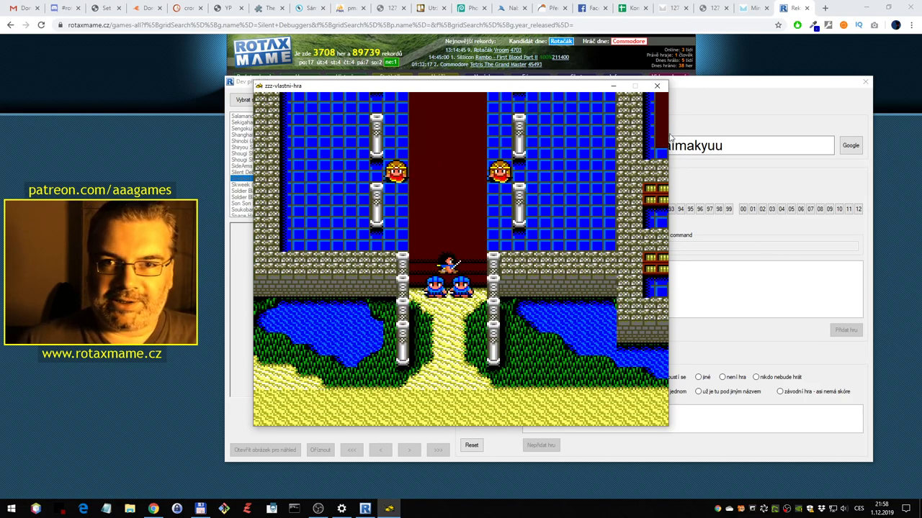
key(Escape)
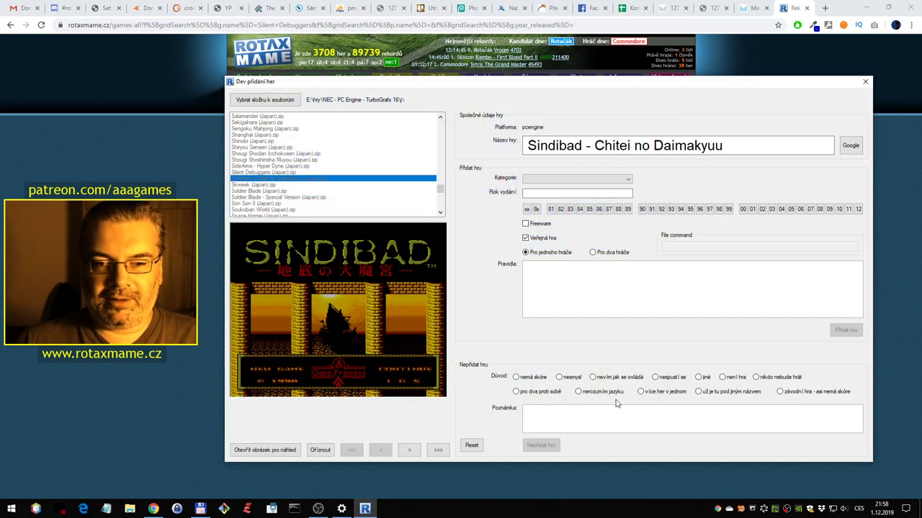
click(578, 392)
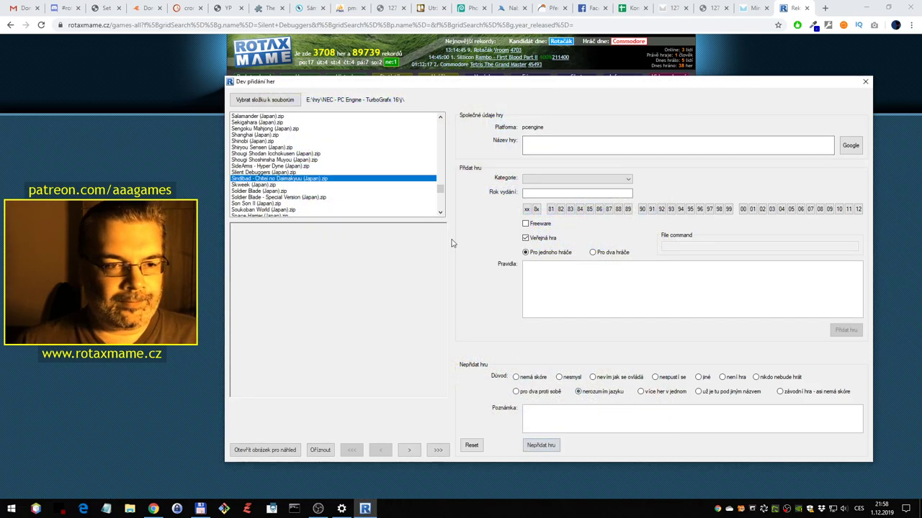
Launch Skweek (Japan).zip, play through its tile levels to test it and close the game
click(314, 186)
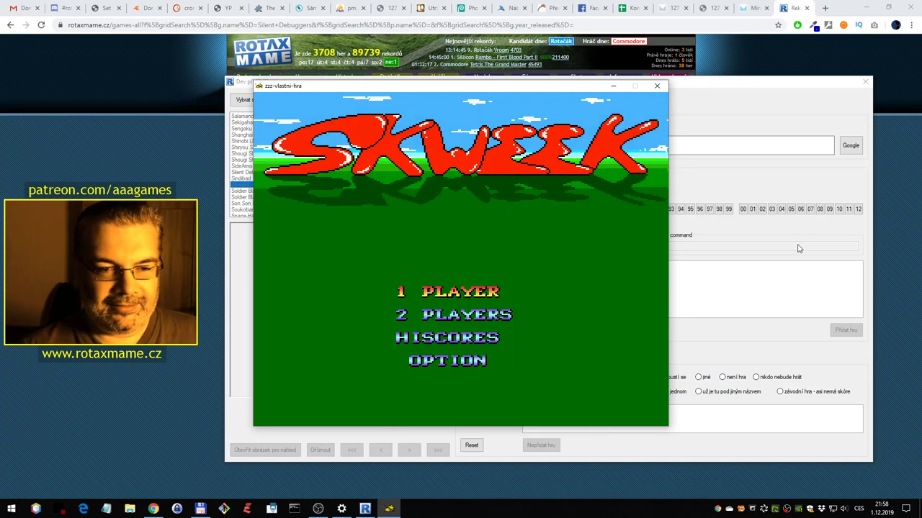
key(Return)
key(Return)
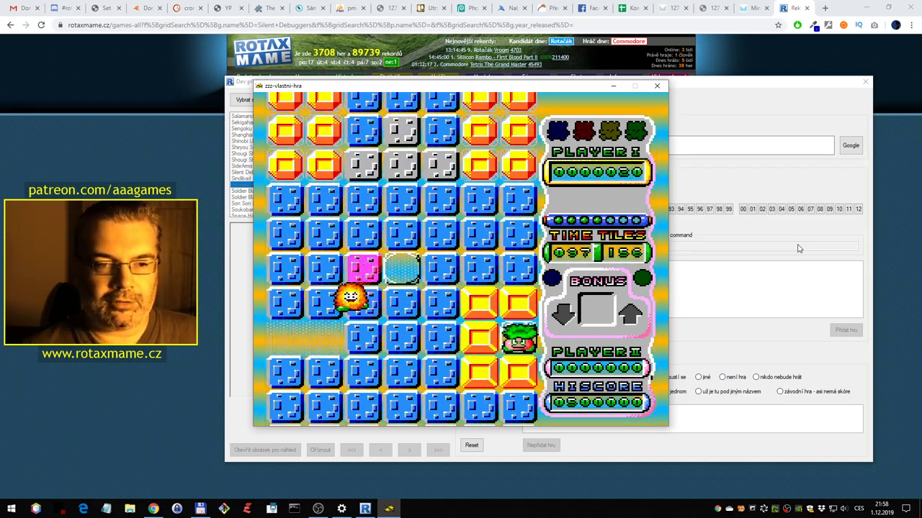
key(Right)
key(Left)
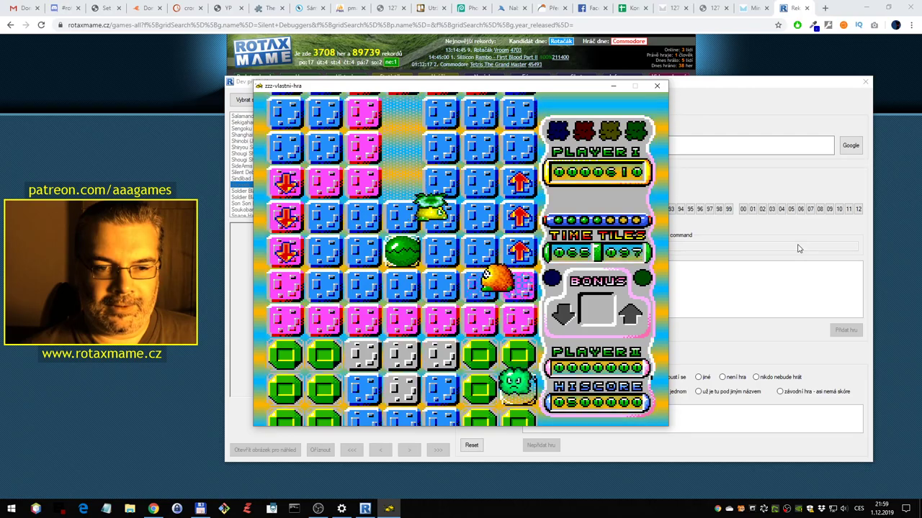
key(Down)
key(Right)
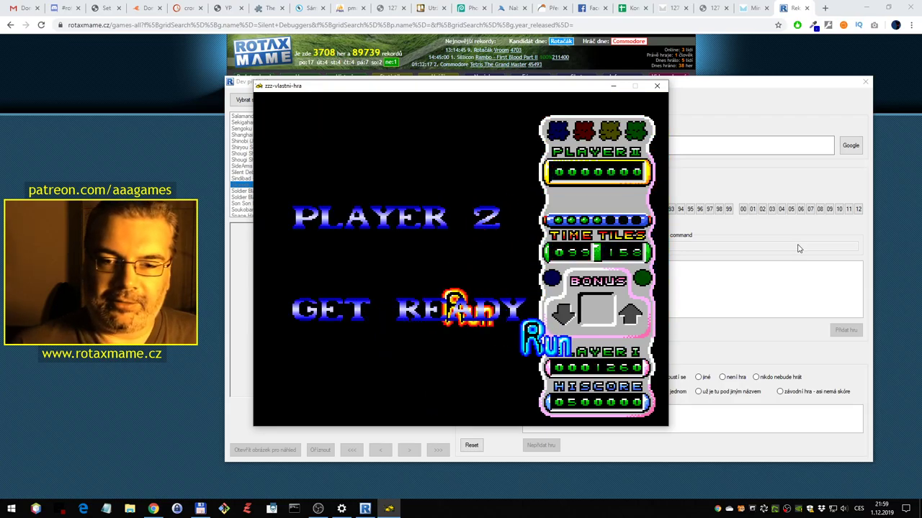
click(663, 86)
Add Skweek to the database with category Bludišťovky, year 1991 and a gameplay screenshot as its picture
click(567, 179)
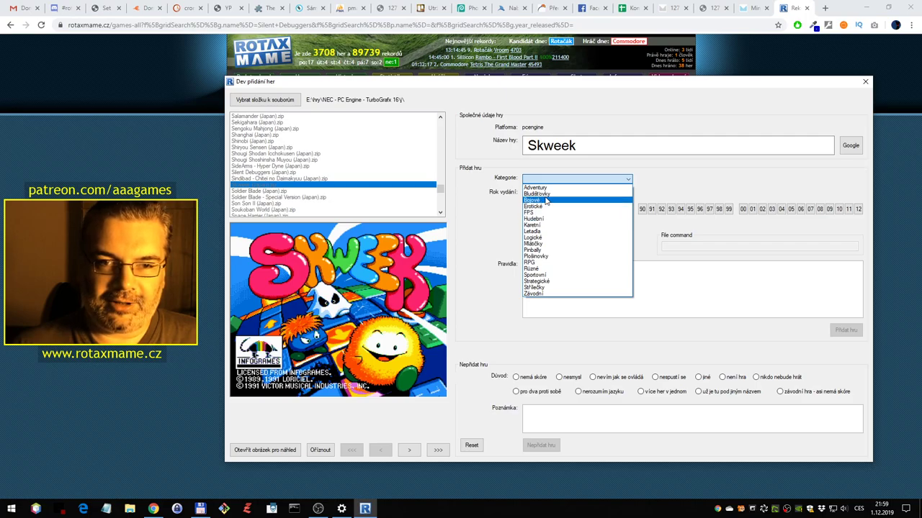
click(536, 194)
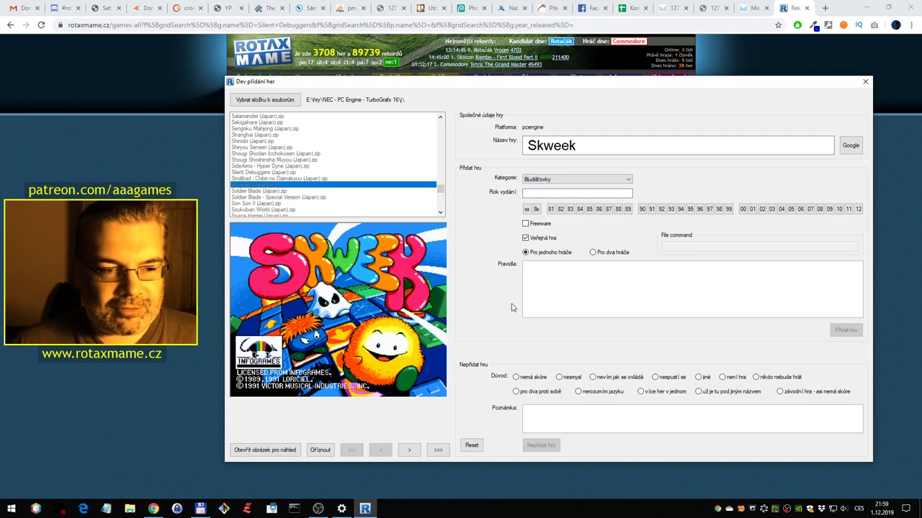
click(651, 209)
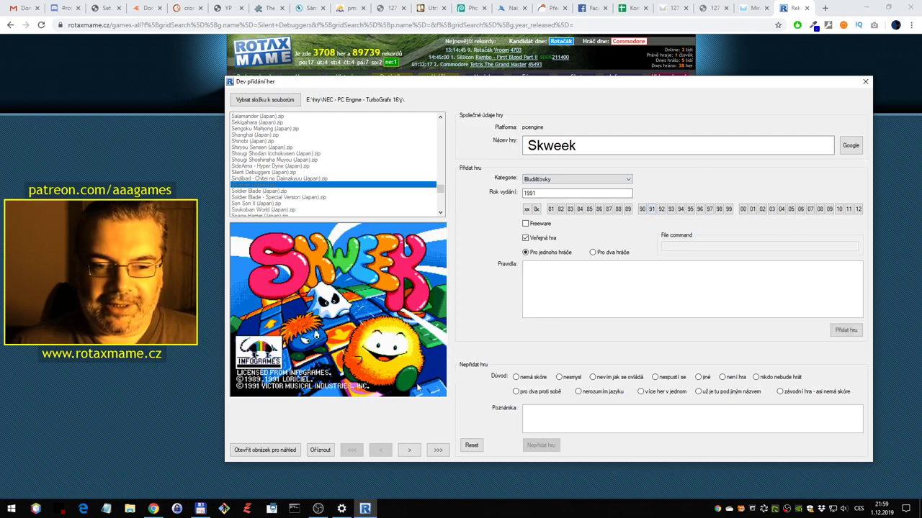
click(438, 450)
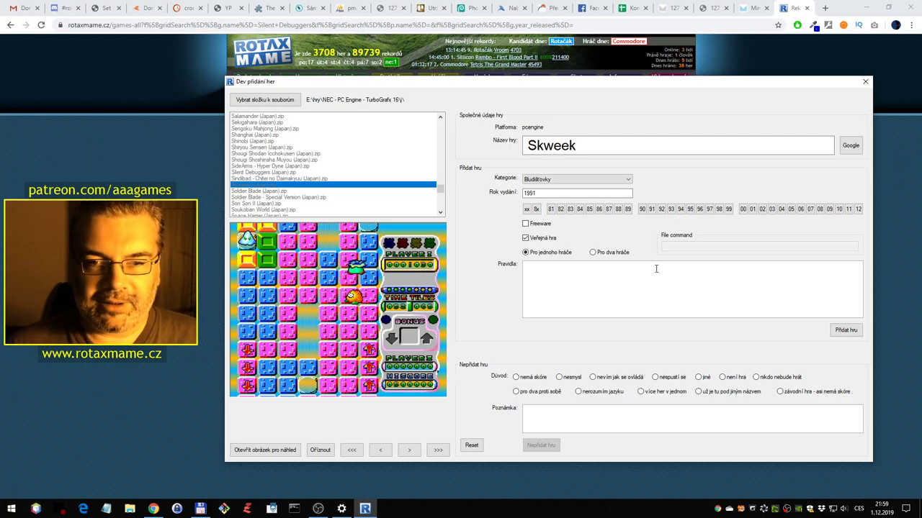
click(845, 332)
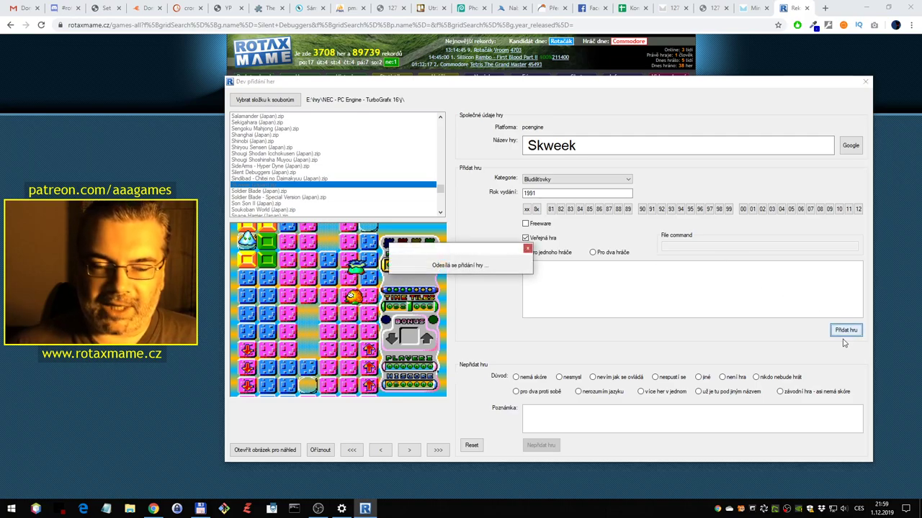
Launch Soldier Blade (Japan).zip, start a normal game, fly and shoot briefly in Operation 1 and close the game
scroll(311, 171, down, 1)
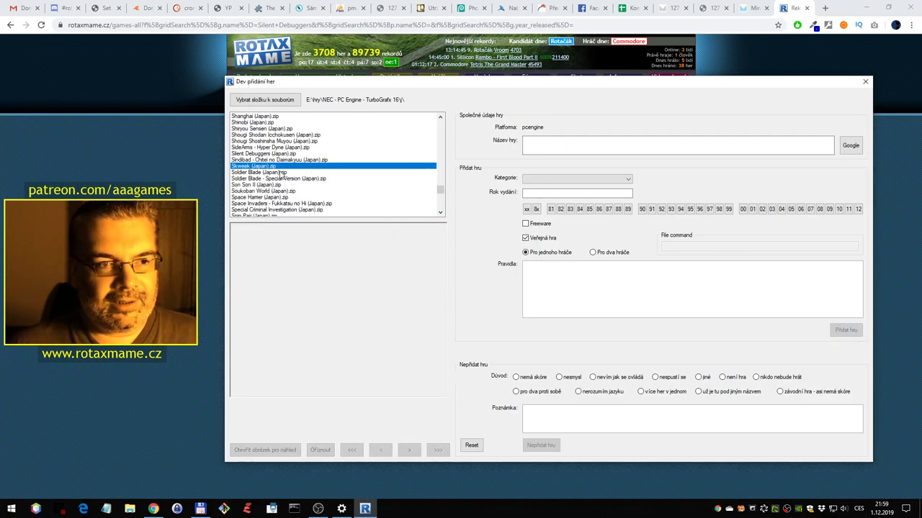
click(282, 172)
double_click(282, 173)
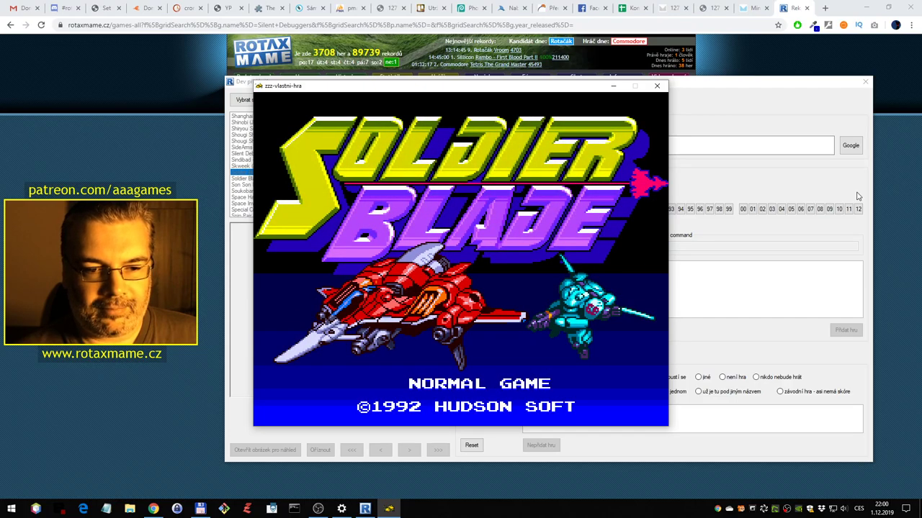
key(Return)
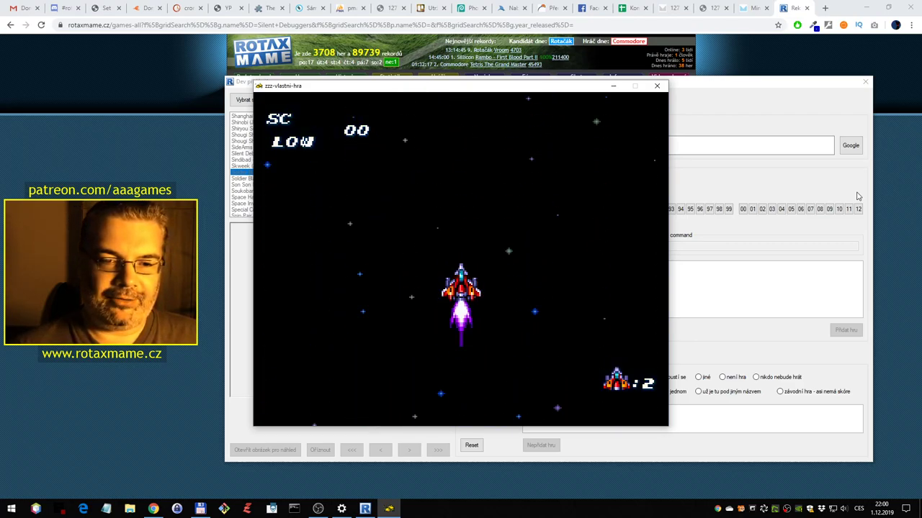
key(ctrl)
key(Left)
key(Down)
key(Right)
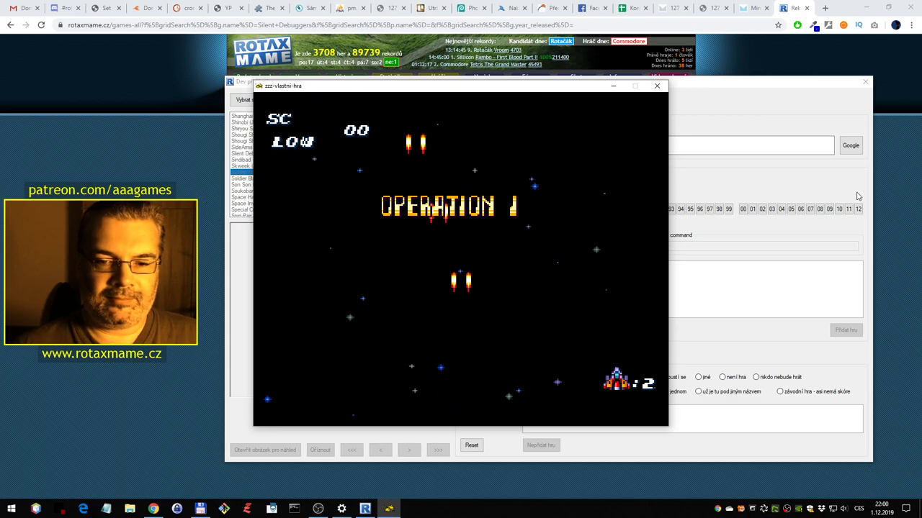
key(Escape)
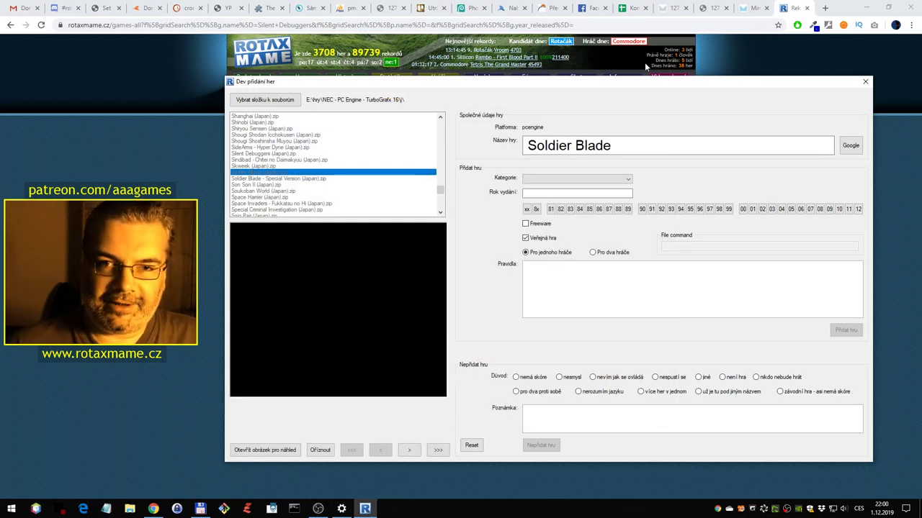
Copy the title Soldier Blade and search the Rotaxmame website's list of all games for it
drag(621, 143, 524, 133)
key(ctrl+c)
click(716, 61)
triple_click(409, 126)
key(ctrl+v)
key(Return)
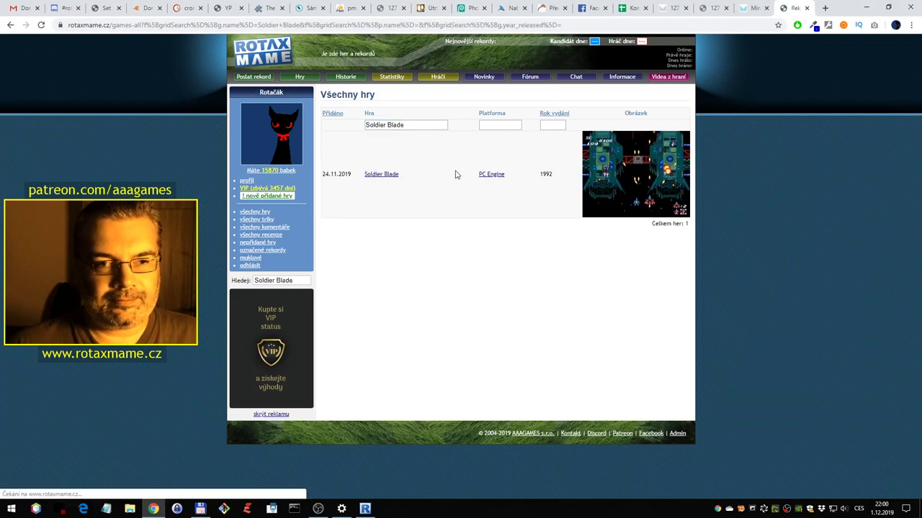
Reset the game-adding form, launch Soldier Blade - Special Version (Japan).zip, play it and close the game
click(365, 509)
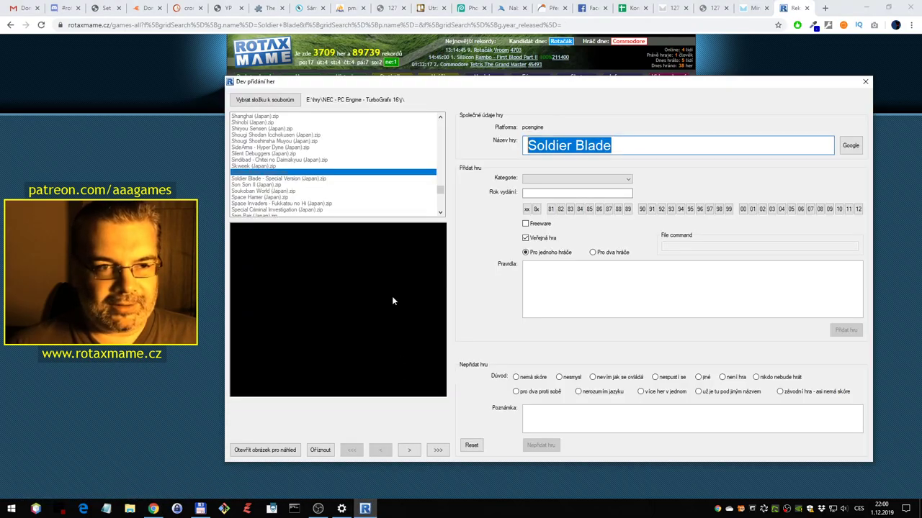
click(471, 444)
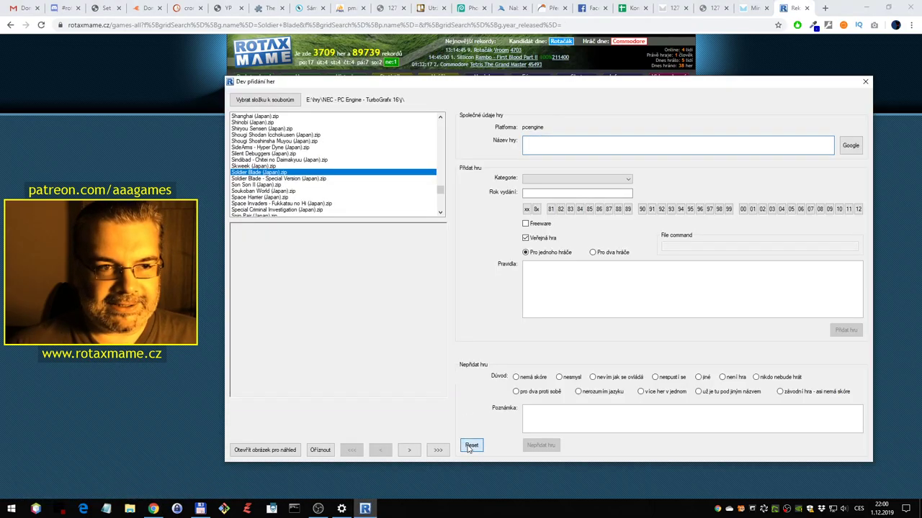
click(310, 185)
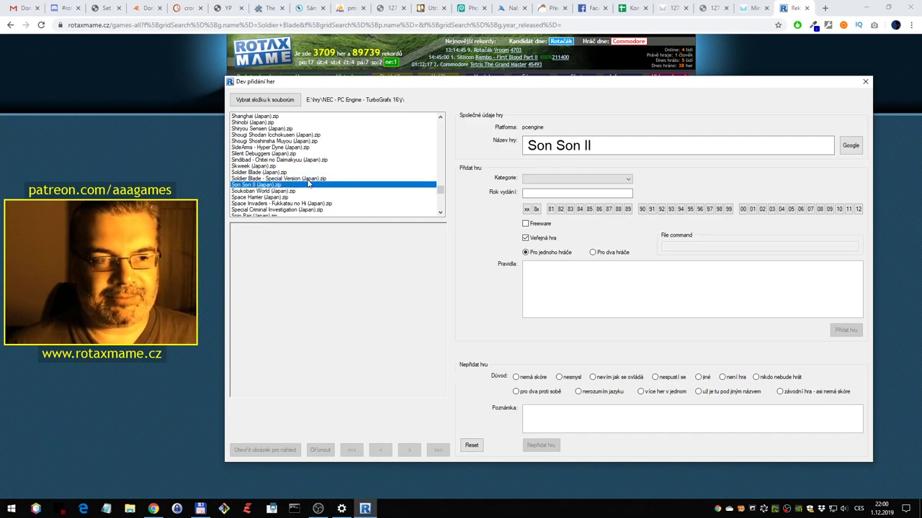
double_click(308, 179)
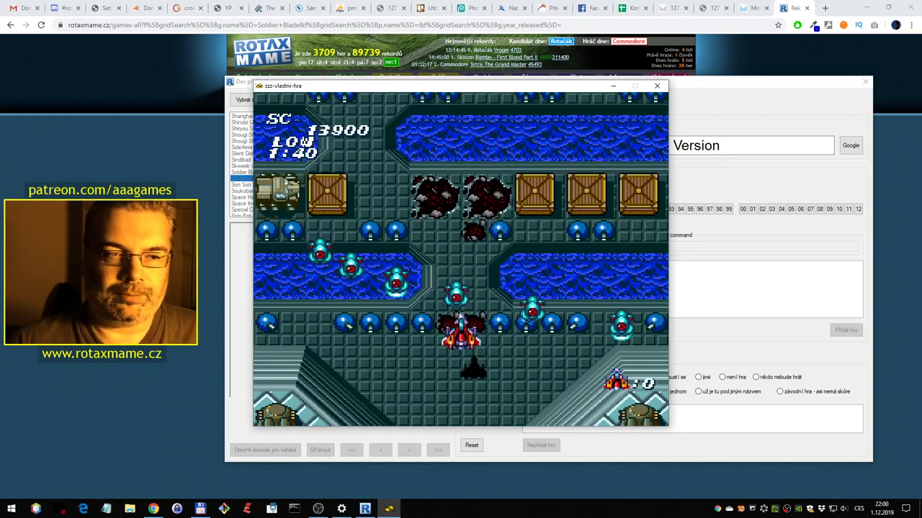
key(Escape)
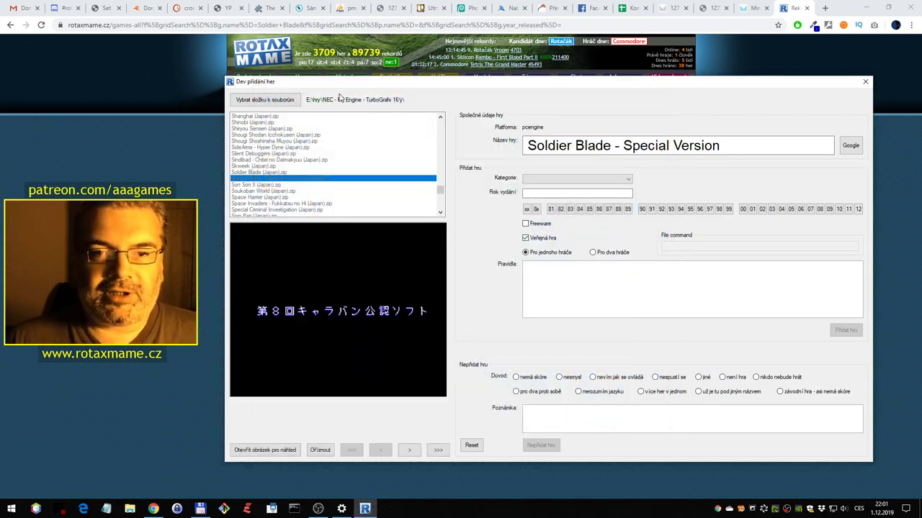
Add Soldier Blade - Special Version to the database with category Letadla, year 1992 and a gameplay screenshot as its picture
click(597, 179)
click(543, 231)
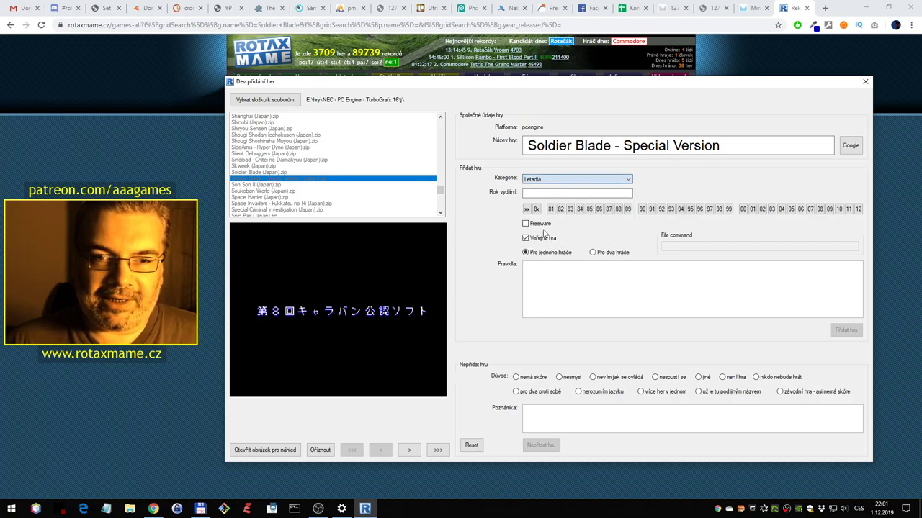
click(410, 450)
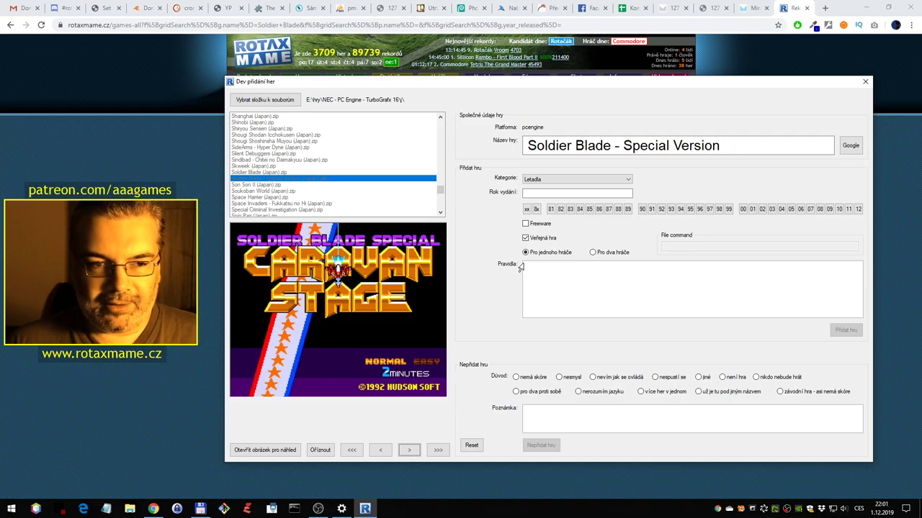
click(661, 209)
click(445, 451)
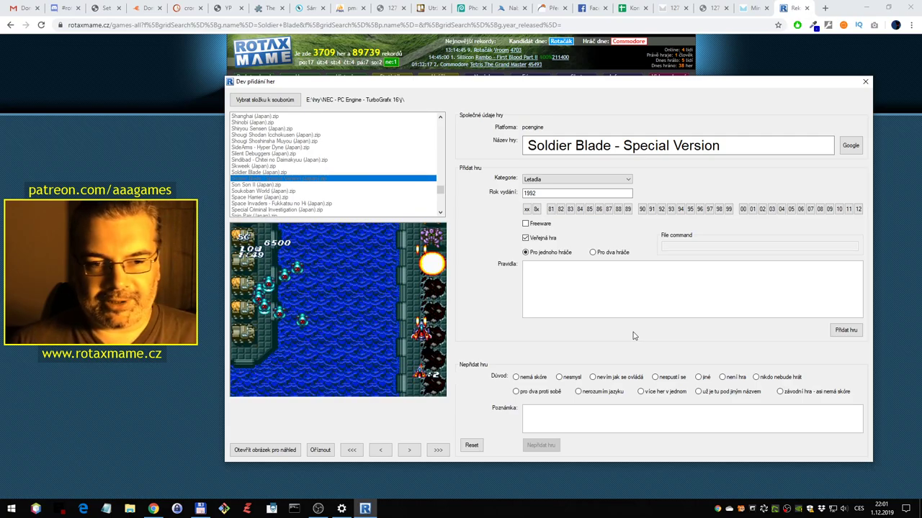
click(846, 329)
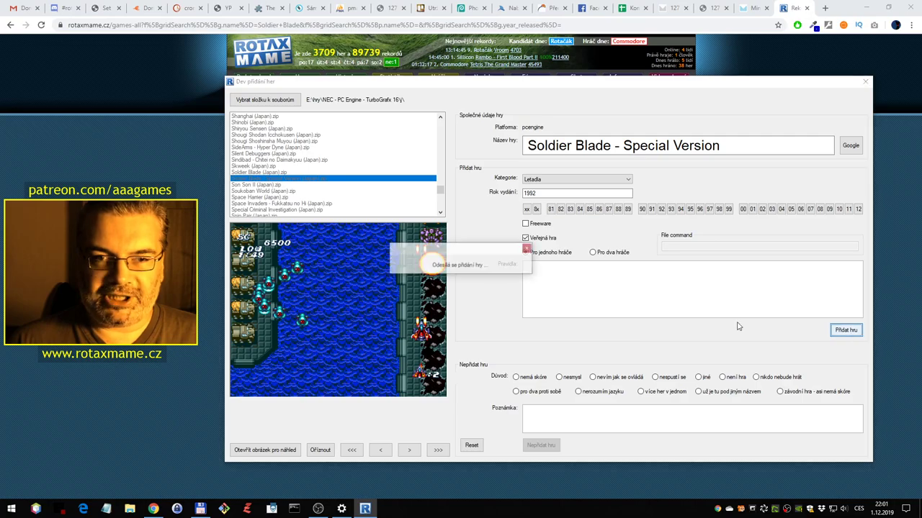
Launch Son Son II (Japan).zip and start a new game
click(276, 185)
scroll(288, 155, down, 2)
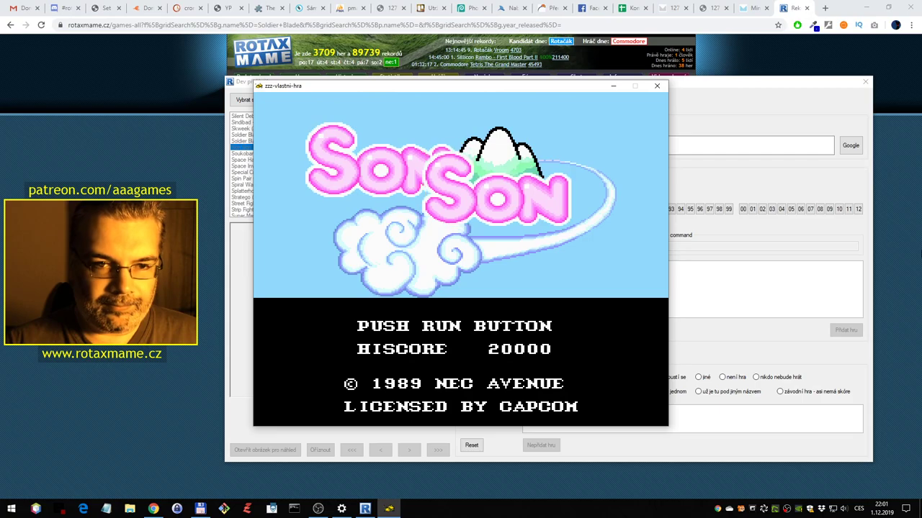
key(Return)
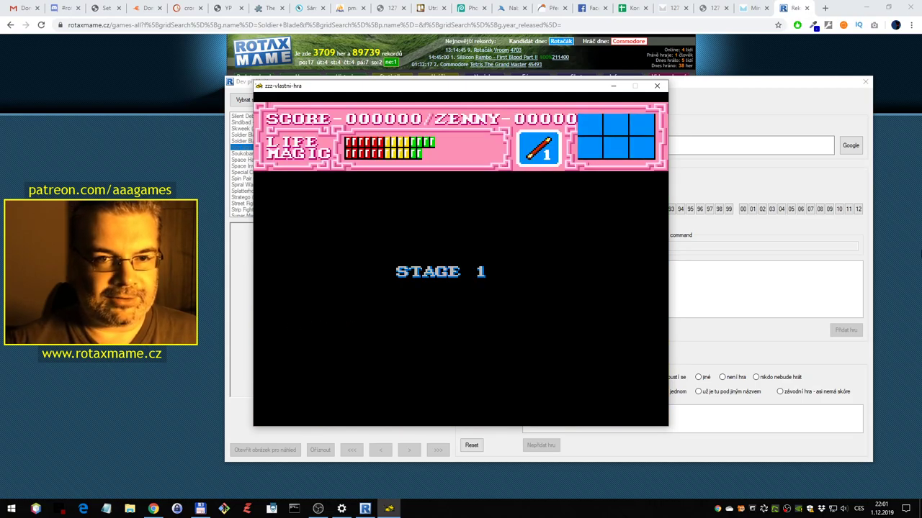
Run and jump through the Stage 1 forest, striking enemies and collecting fruit up to the stone steps
key(Right)
key(ctrl)
key(ctrl)
key(alt)
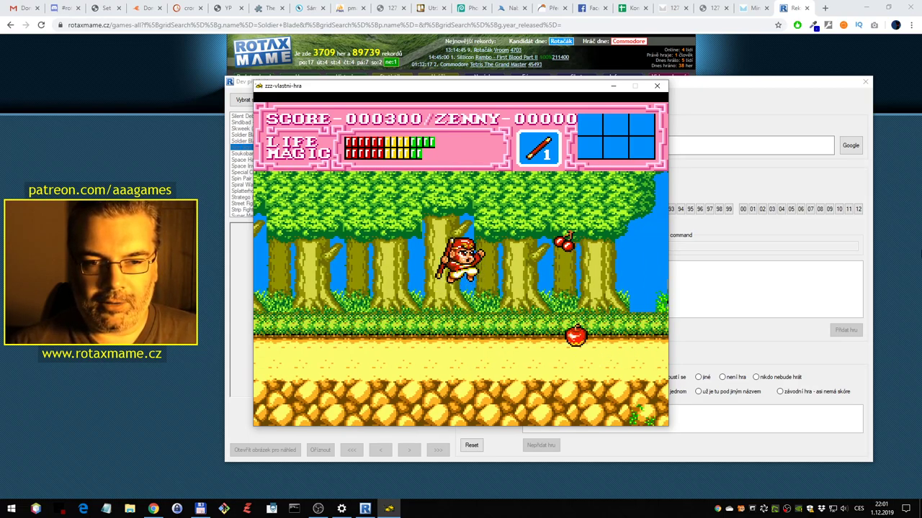
key(Right)
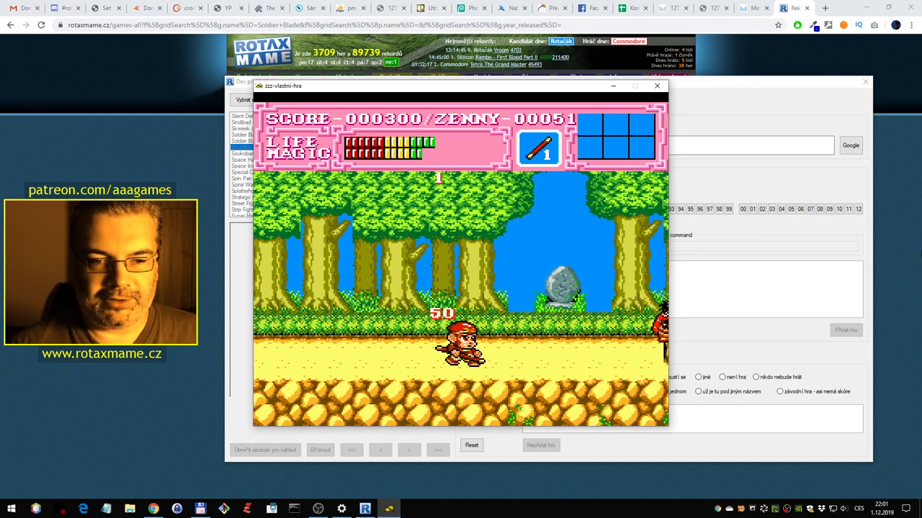
key(Right)
key(ctrl)
key(ctrl)
key(alt)
key(Right)
key(ctrl)
key(alt)
key(ctrl)
key(alt)
key(Right)
key(ctrl)
key(ctrl)
key(Right)
key(Right)
key(ctrl)
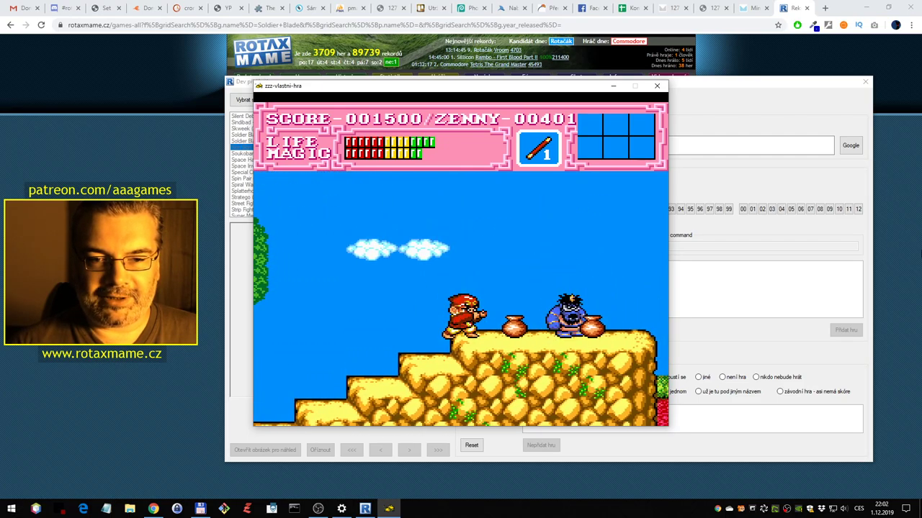
Defeat the blue enemy on the stone ledge and strike the jars around it, crouching for the low hits
key(ctrl)
key(Right)
key(ctrl)
key(ctrl)
key(ctrl)
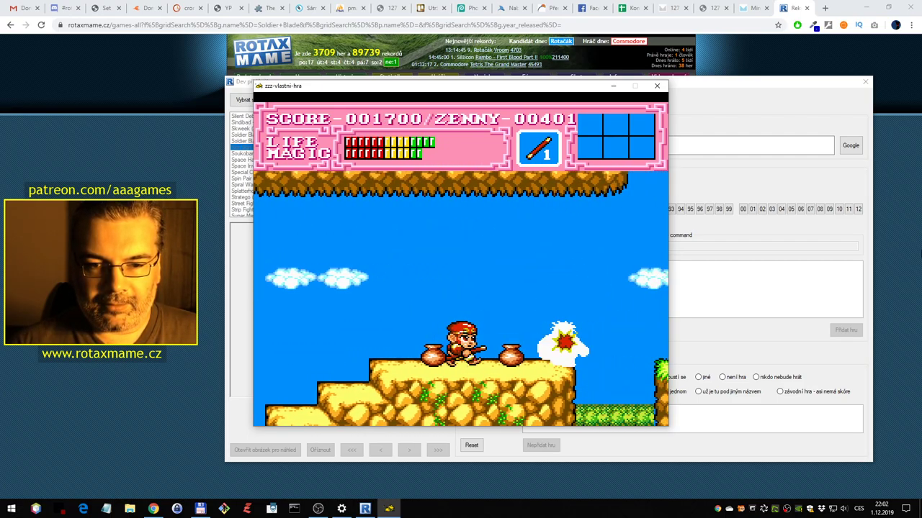
key(Right)
key(ctrl)
key(Right)
key(Left)
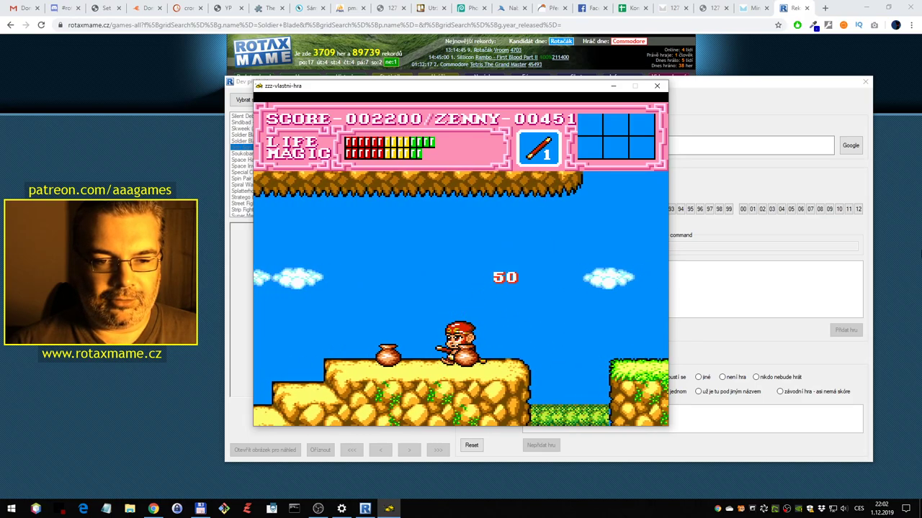
key(Down)
key(ctrl)
key(Right)
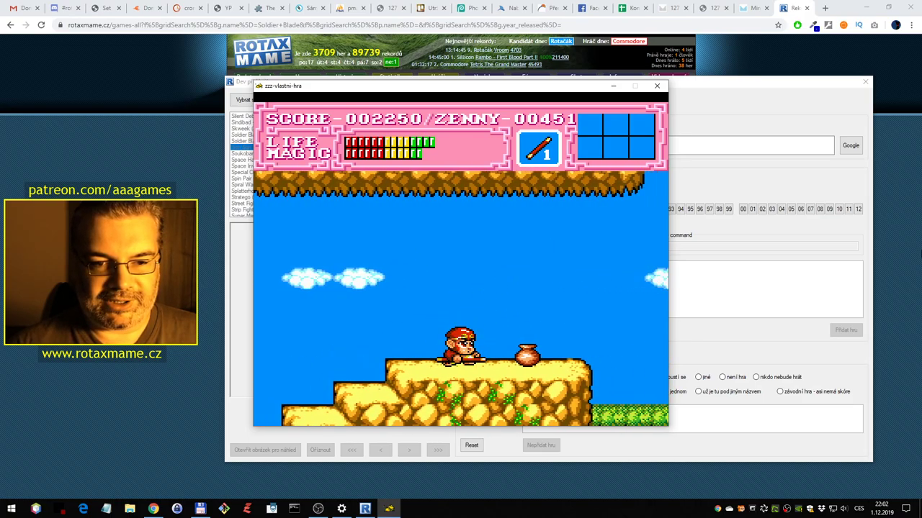
Jump the gap to the grassy ledge and break the two jars on it
key(Right)
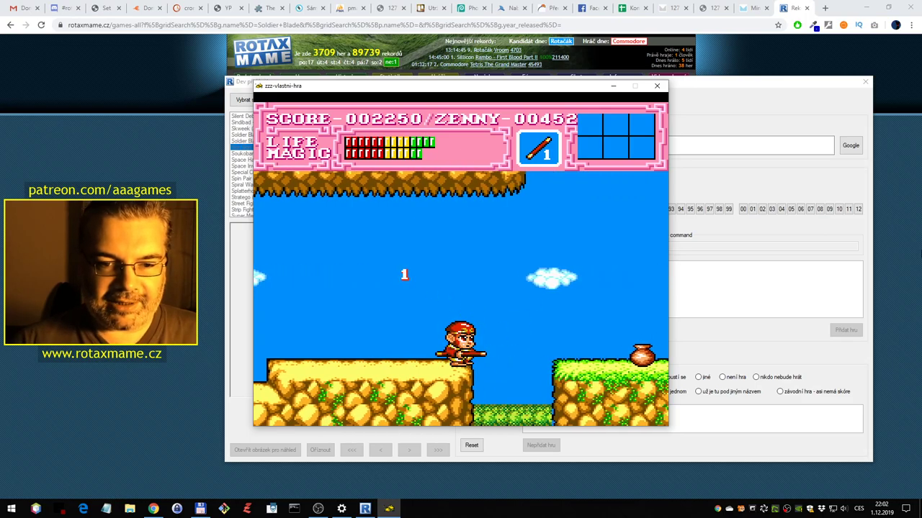
key(alt)
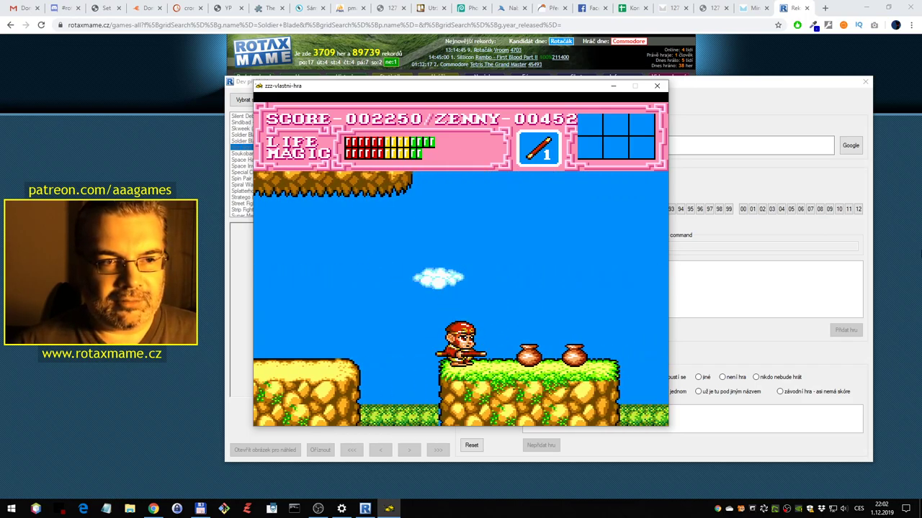
key(Right)
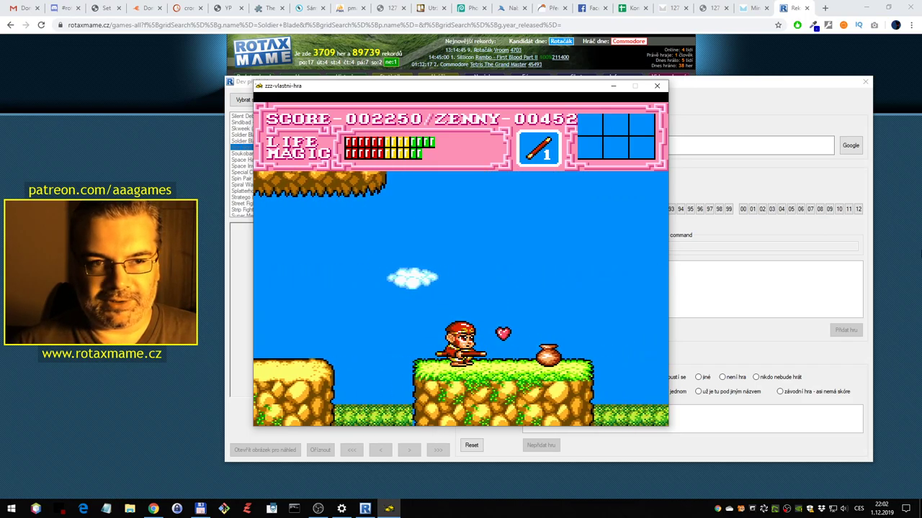
key(Left)
key(Right)
key(Down)
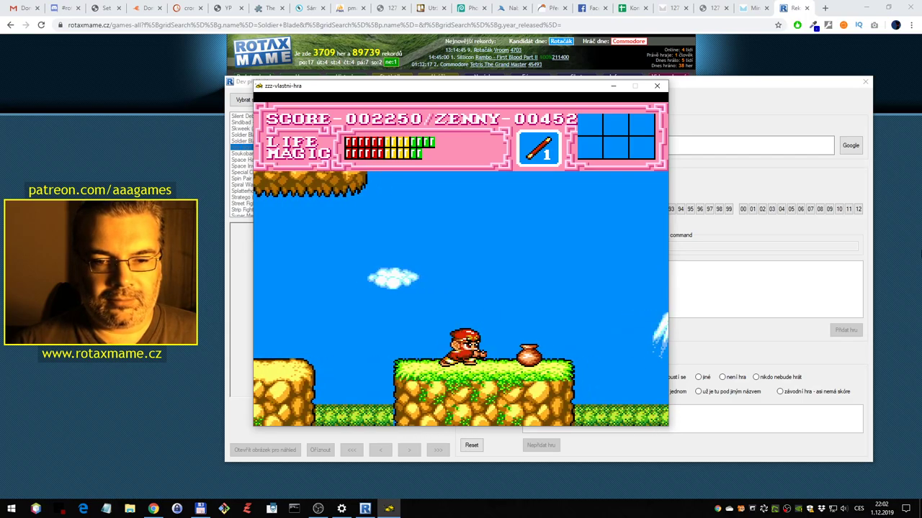
key(ctrl)
key(Right)
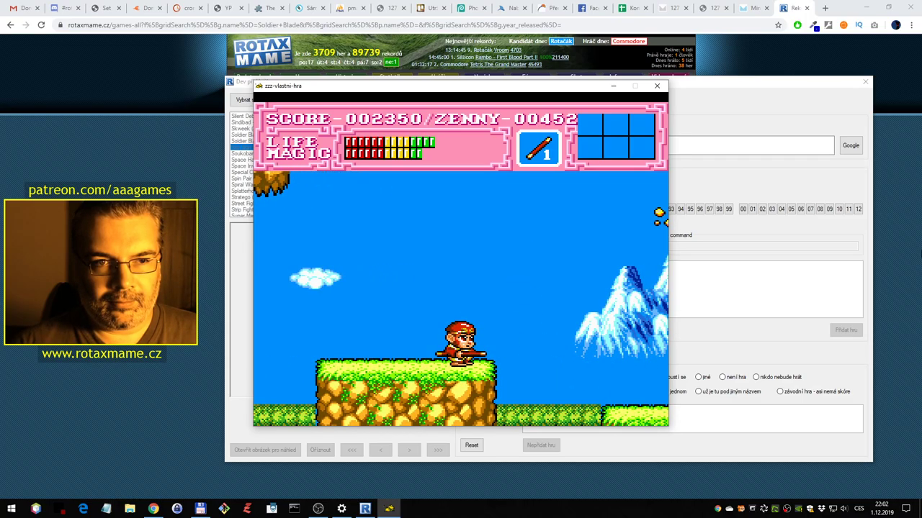
Jump across the red pit and attack the enemy on the grassy ground beyond it
key(alt)
key(ctrl)
key(Right)
key(ctrl)
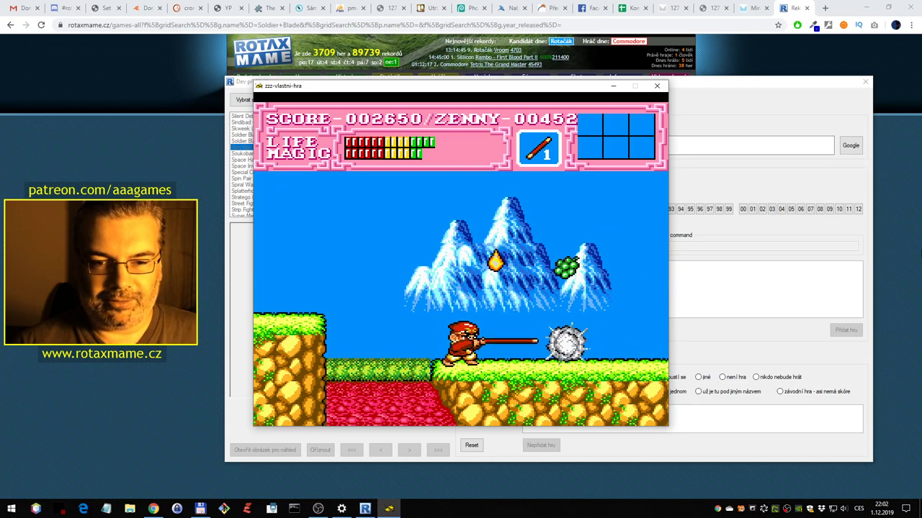
key(Right)
key(Right)
key(ctrl)
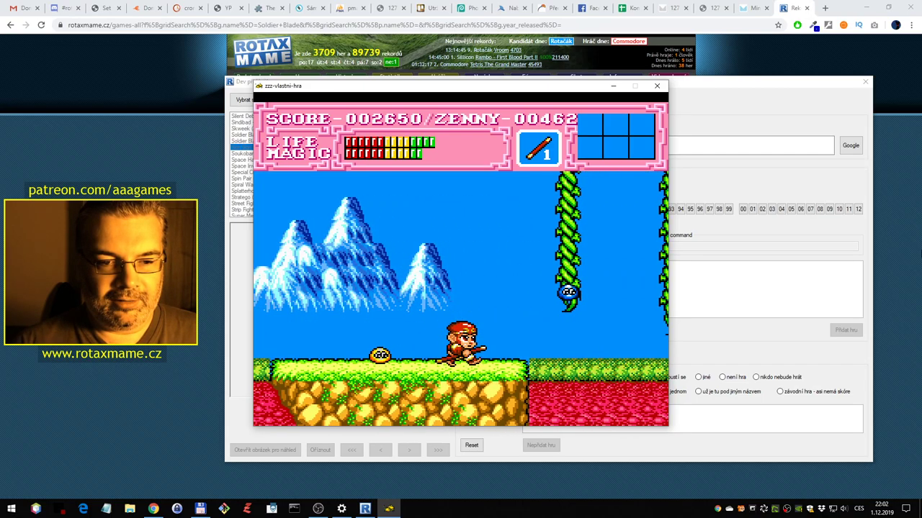
Fight the small round creatures beside the hanging vines, jump onto the first vine and climb it
key(ctrl)
key(Left)
key(ctrl)
key(Right)
key(ctrl)
key(Right)
key(alt)
key(Left)
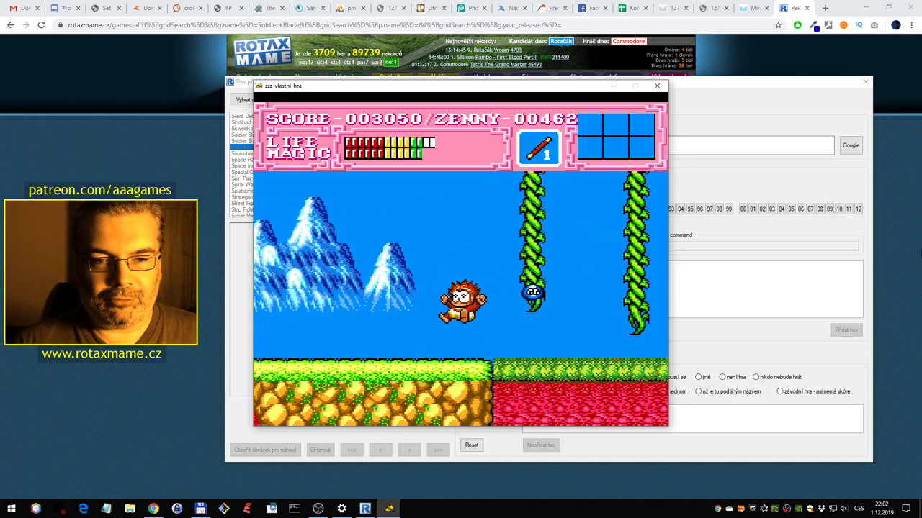
key(Right)
key(alt)
key(ctrl)
key(Up)
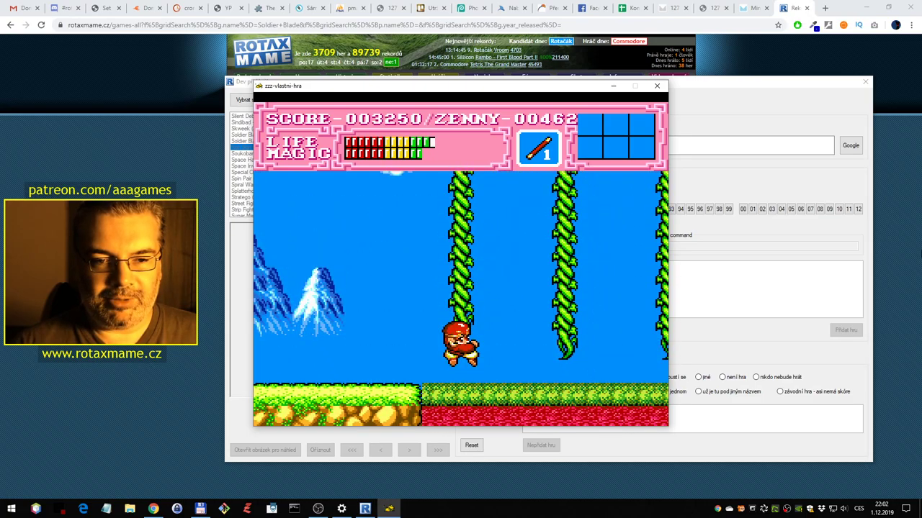
key(Up)
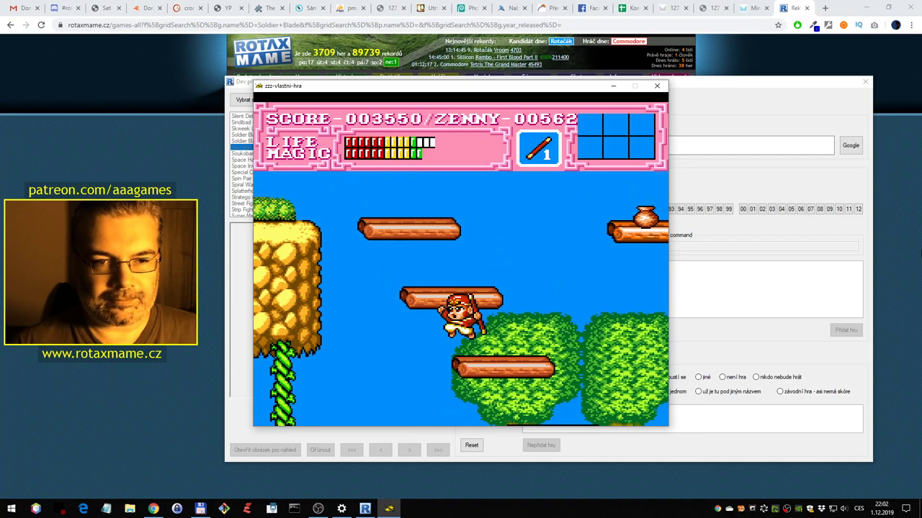
Move from the log platforms down to the ground and defeat the red enemy near the trees
key(Right)
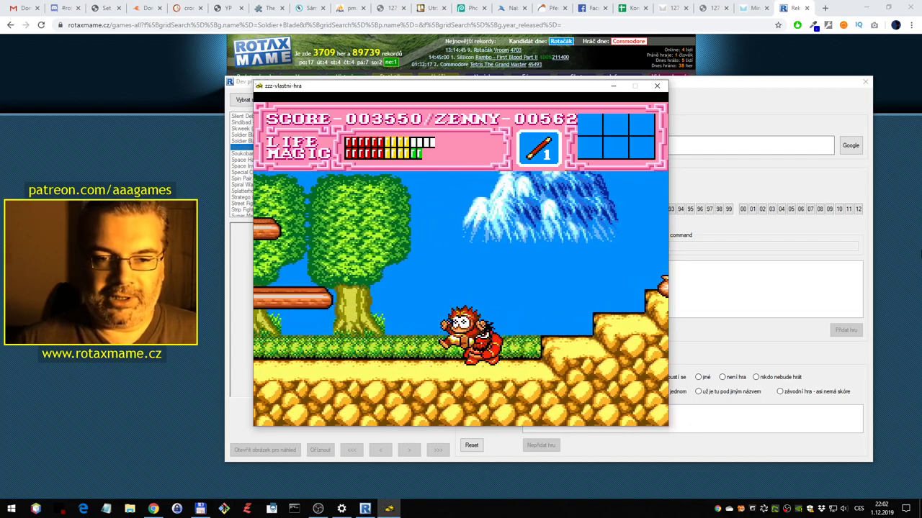
key(Left)
key(Right)
key(ctrl)
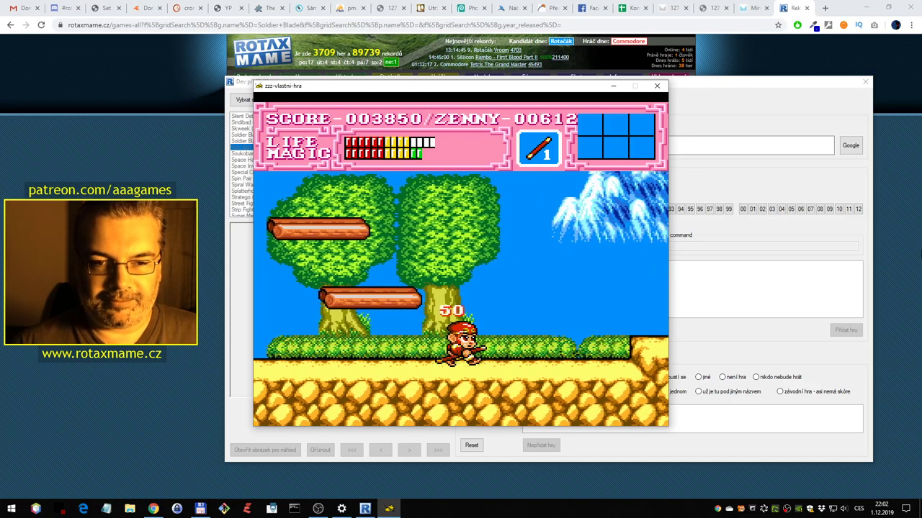
Climb the stone stairs to the cave entrance, striking the enemy and jars and collecting the corn
key(Right)
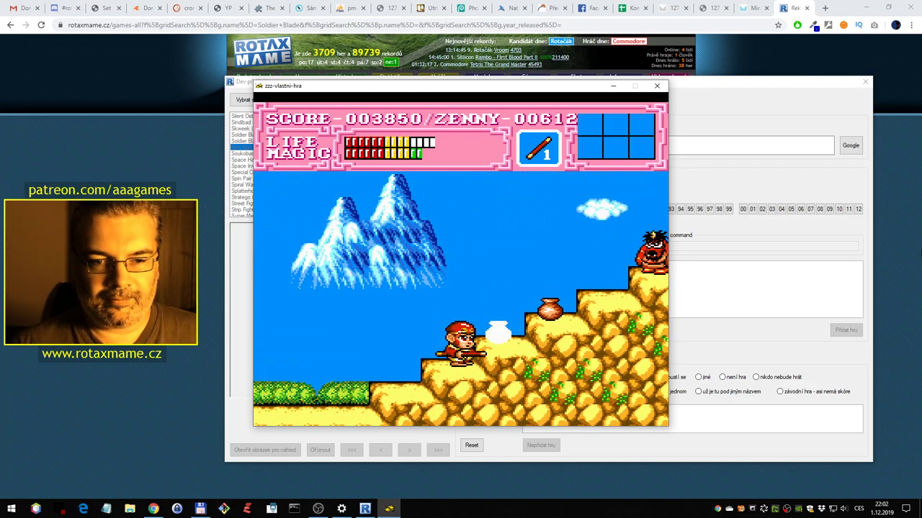
key(Left)
key(alt)
key(ctrl)
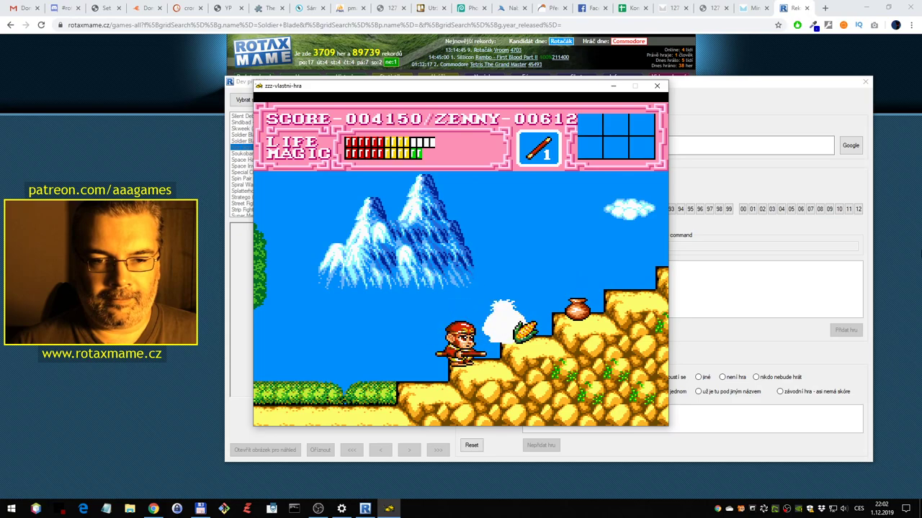
key(Right)
key(alt)
key(ctrl)
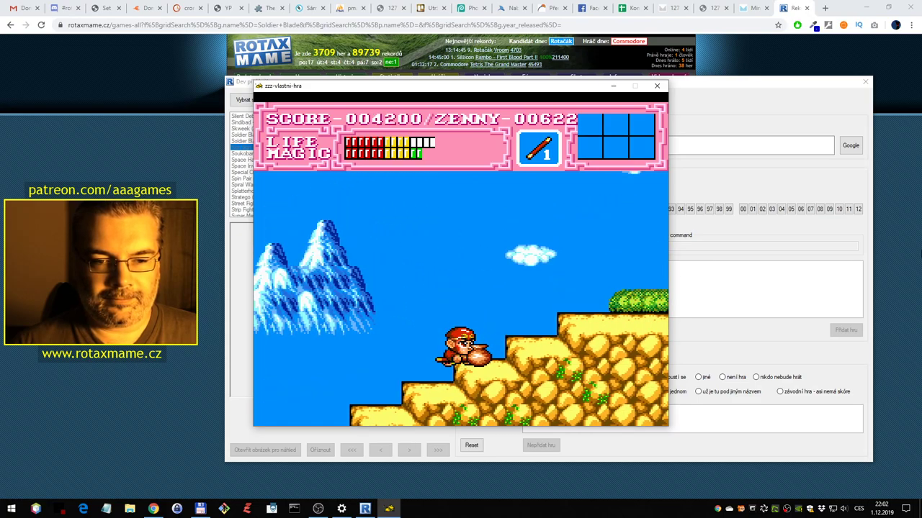
key(Right)
key(alt)
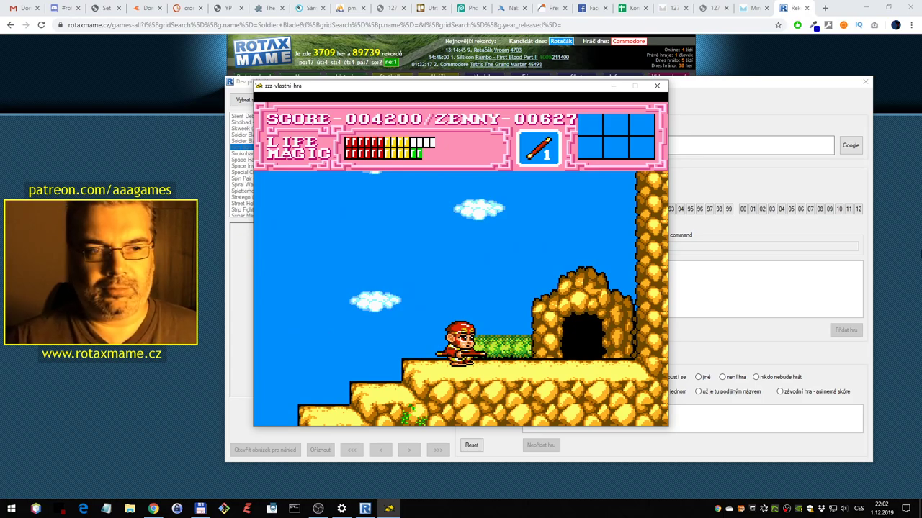
key(Right)
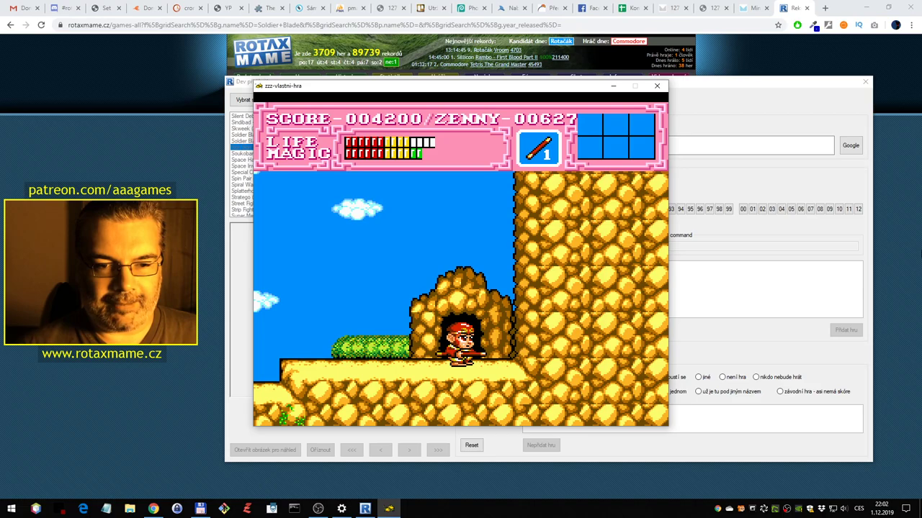
Try to enter the cave by jumping and moving about in front of its opening
key(alt)
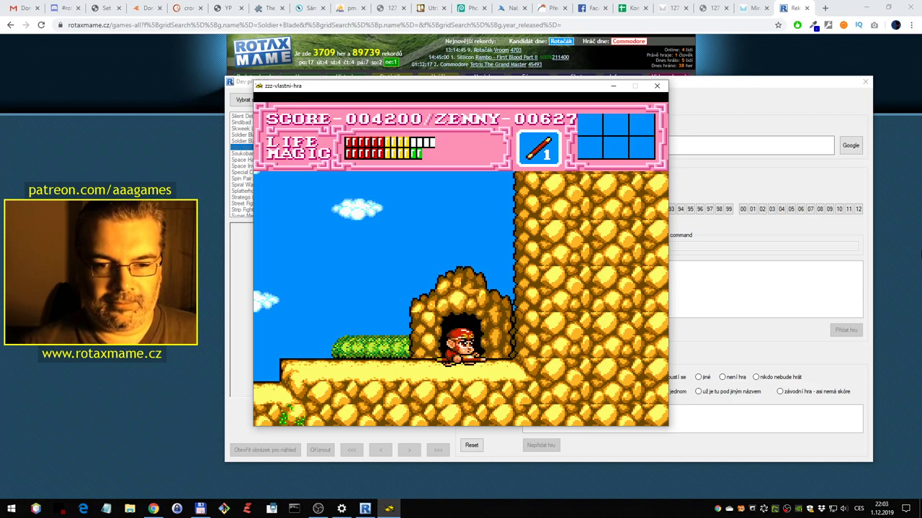
key(Right)
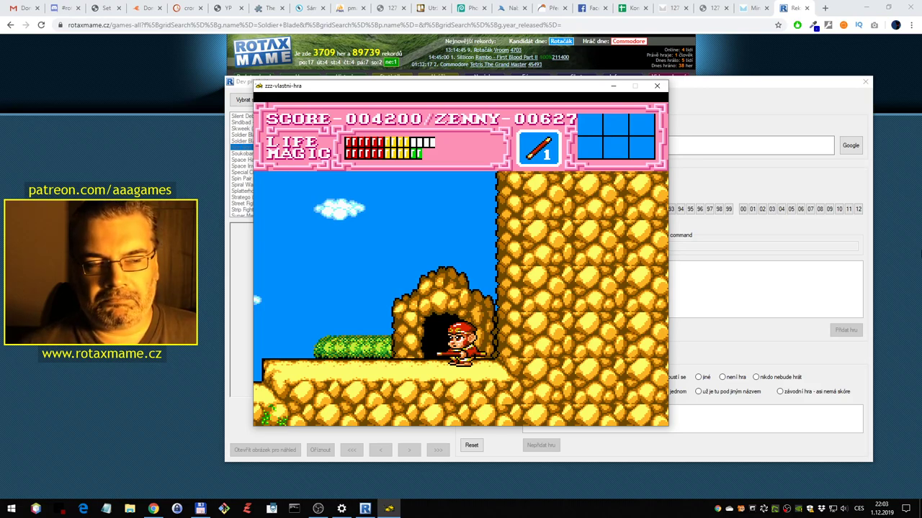
key(Left)
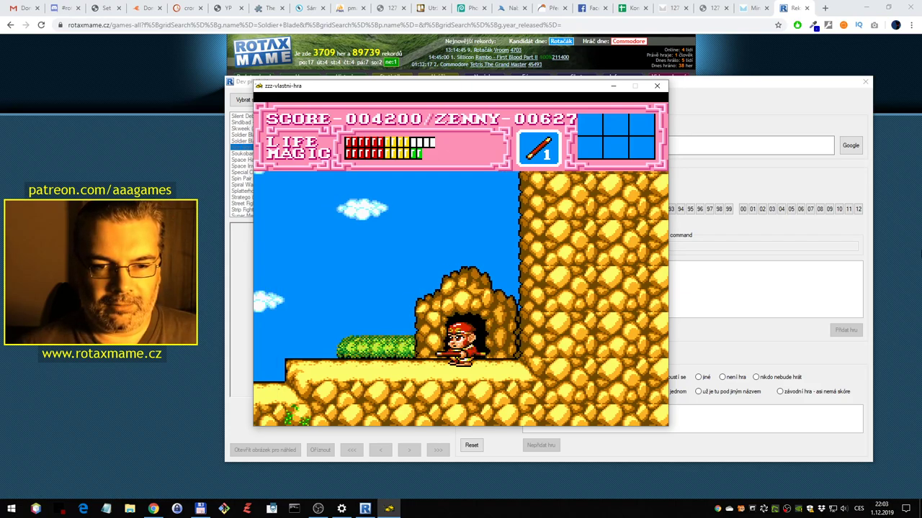
Go back down the stone stairs, defeating the approaching enemies, and return to the log platforms by the trees
key(Left)
key(ctrl)
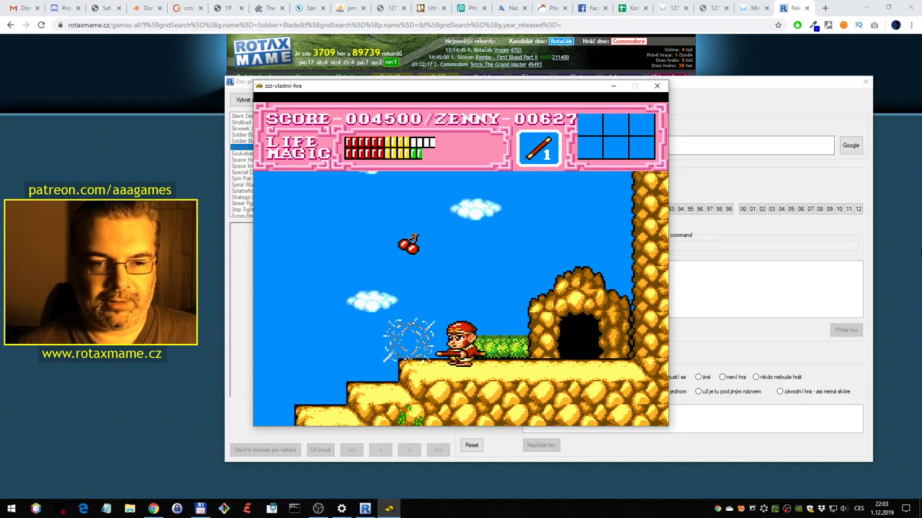
key(Left)
key(Left)
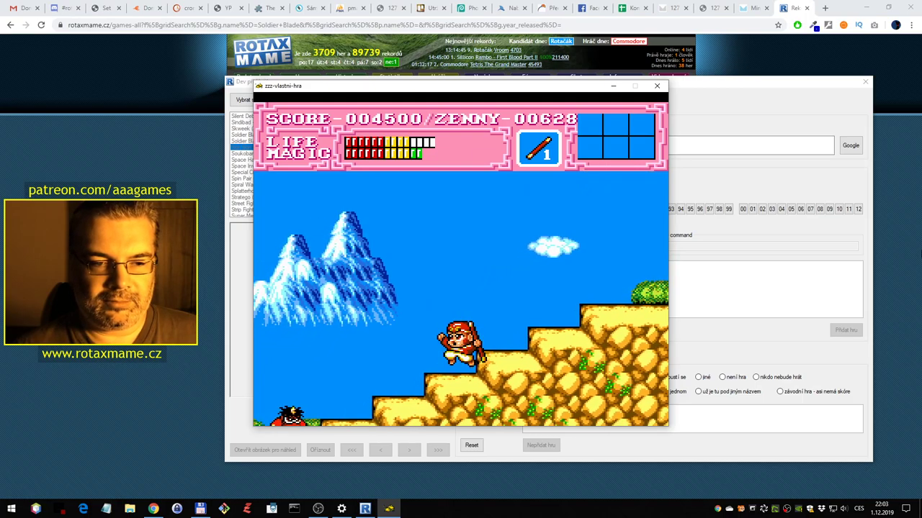
key(ctrl)
key(Left)
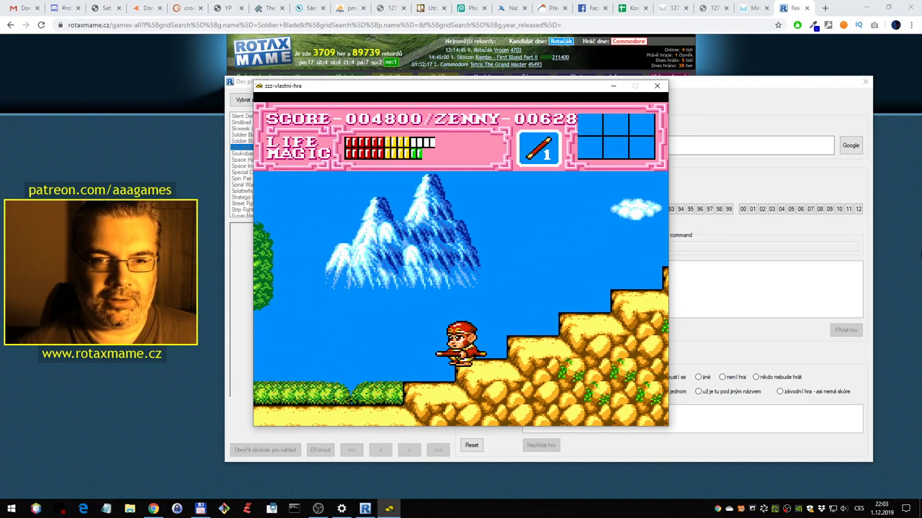
key(Left)
key(alt)
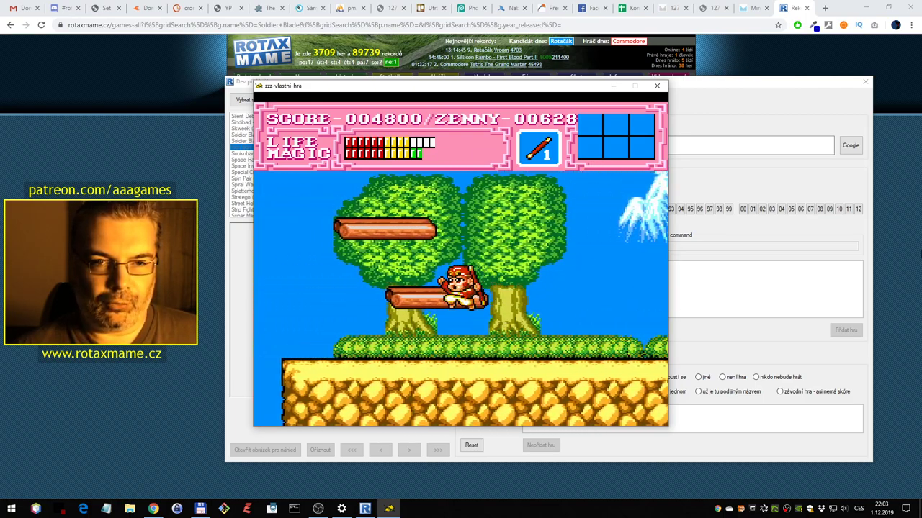
Jump from log to log above the trees to reach the highest platforms
key(Right)
key(alt)
key(Left)
key(Left)
key(alt)
key(Left)
key(alt)
key(Left)
key(alt)
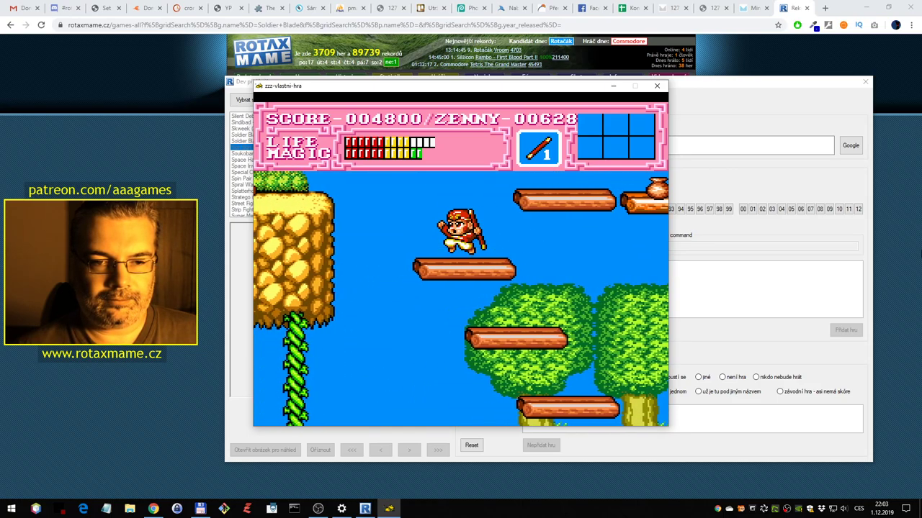
key(Right)
key(alt)
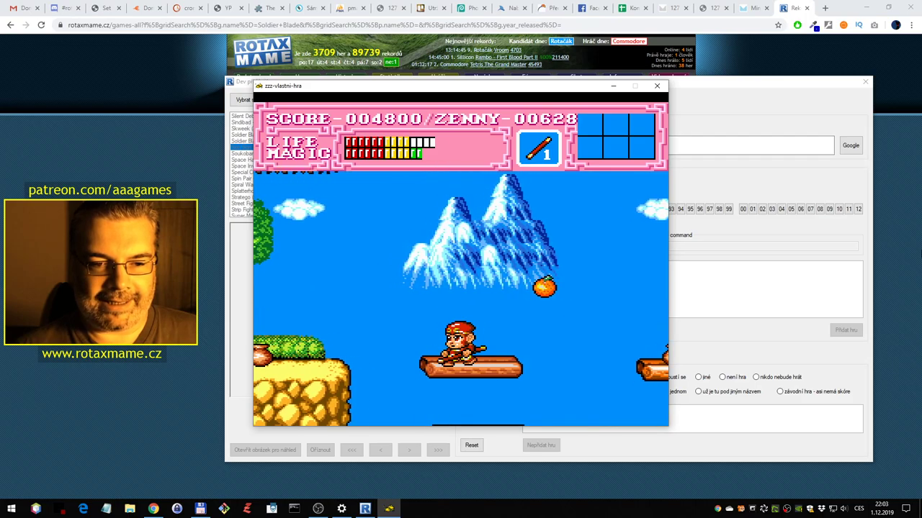
Jump across the floating logs past the mountain and break the two jars on the far log
key(ctrl)
key(Right)
key(alt)
key(ctrl)
key(Right)
key(alt)
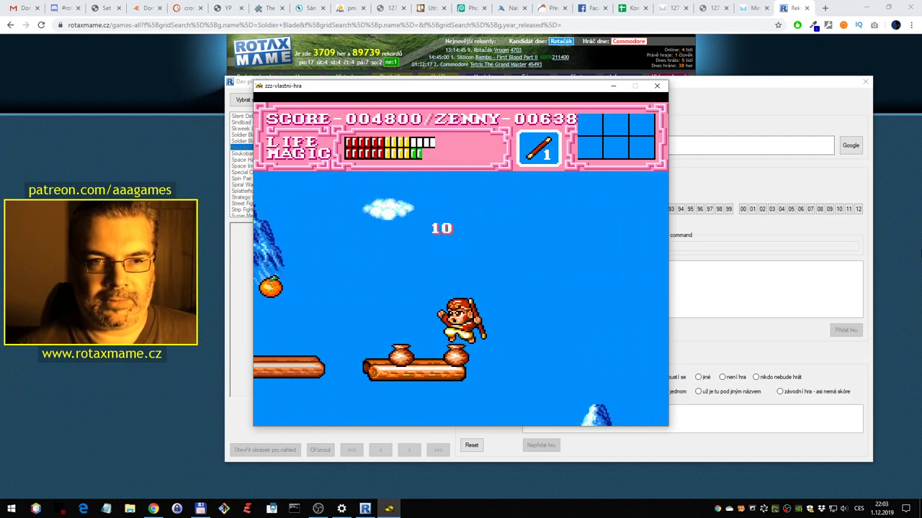
key(Down)
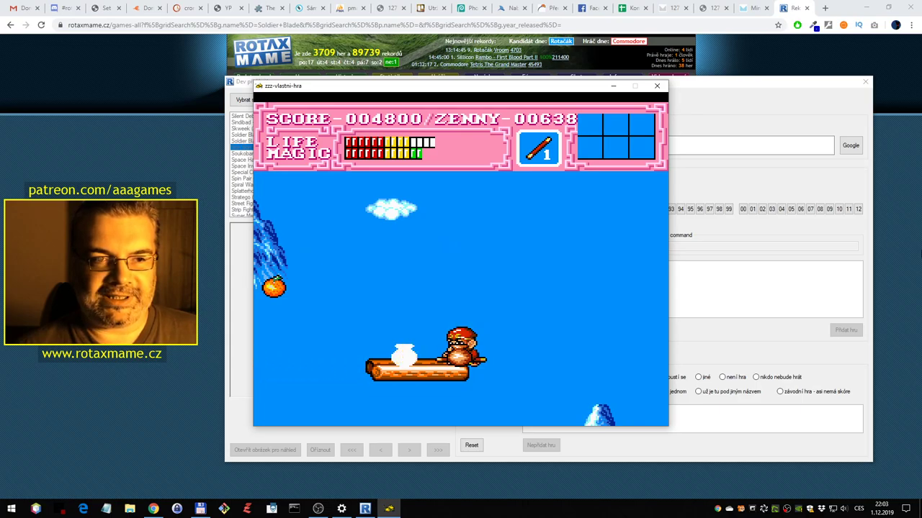
key(Left)
key(Right)
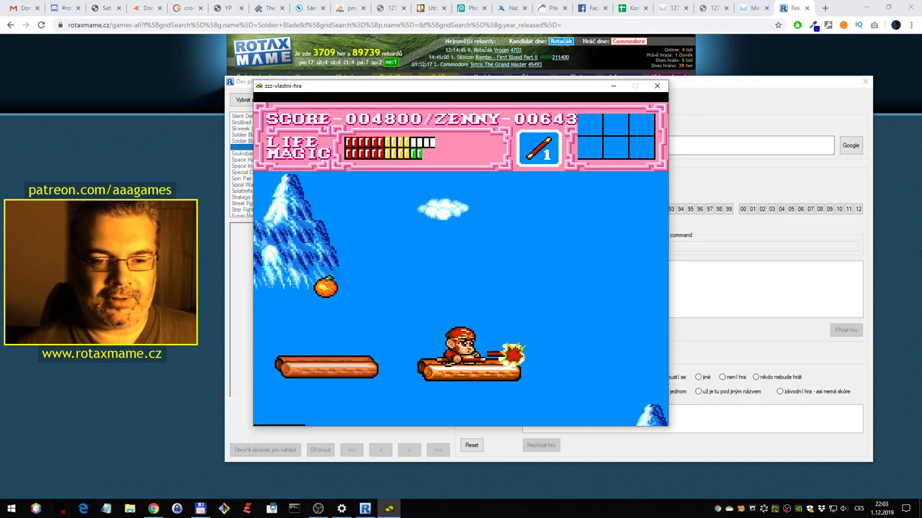
key(Right)
Jump back over the logs to the ledge with the trees, striking the enemy and the nearest jar there
key(Left)
key(space)
key(space)
key(Left)
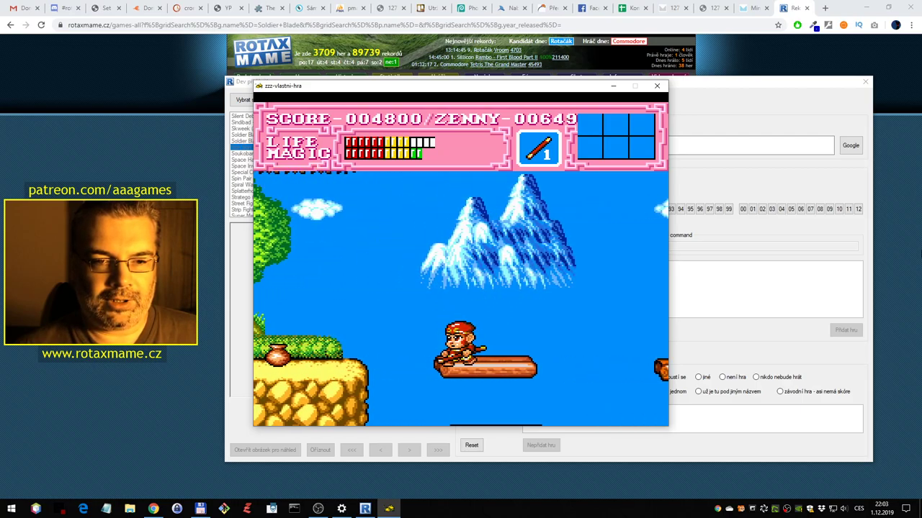
key(space)
key(Down)
key(ctrl)
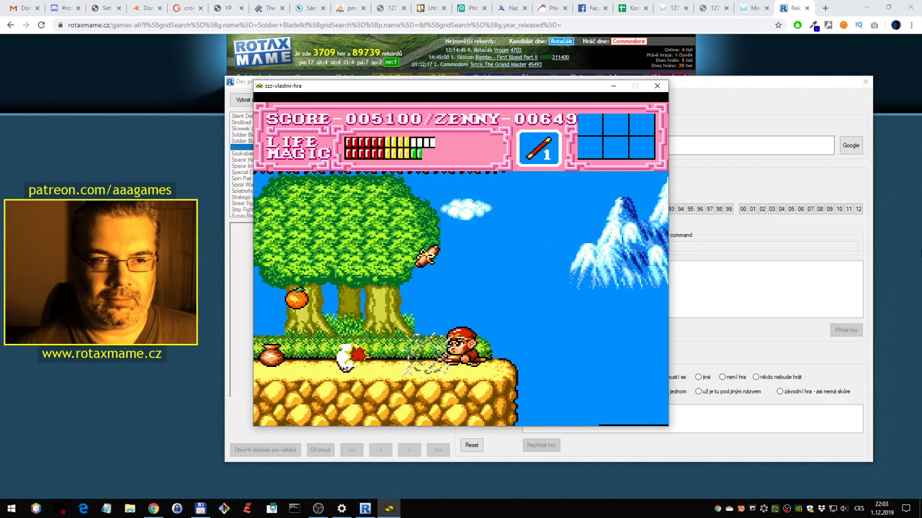
Collect the oranges and break the remaining jar under the trees, stopping at the top of the stone steps
key(Left)
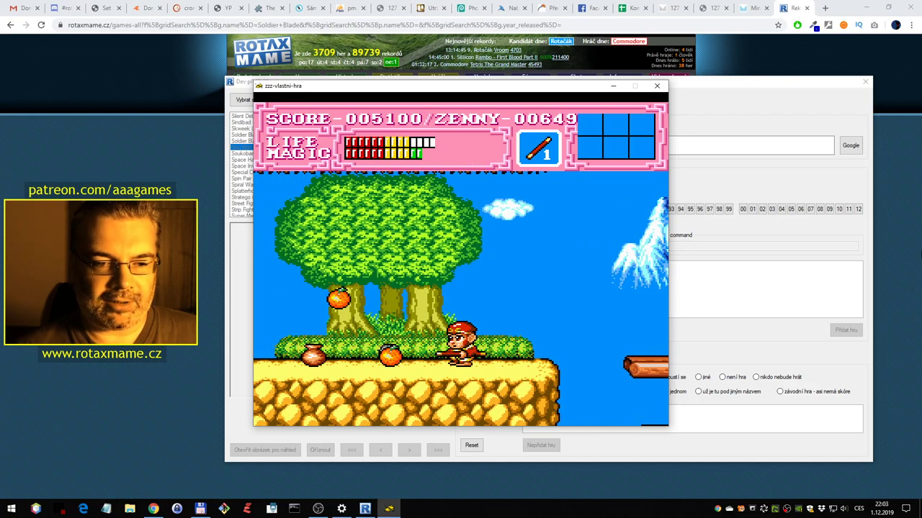
key(Left)
key(x)
key(Left)
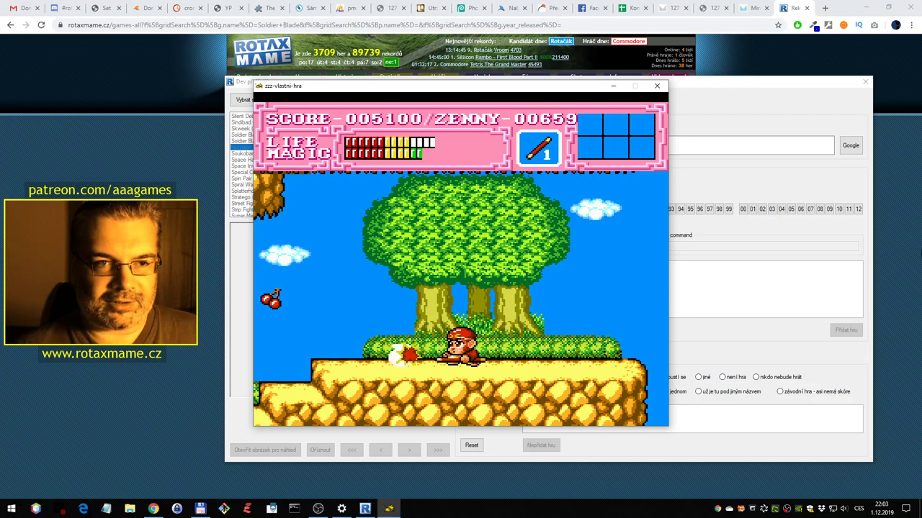
key(Left)
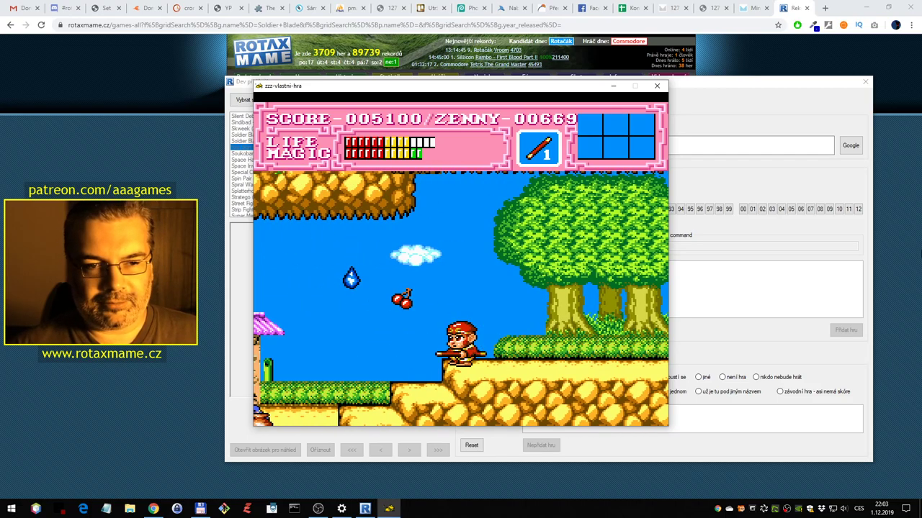
Jump for the blue drop and the cherries by the stone steps, striking at the approaching enemies
key(Left)
key(x)
key(Right)
key(x)
key(Left)
key(z)
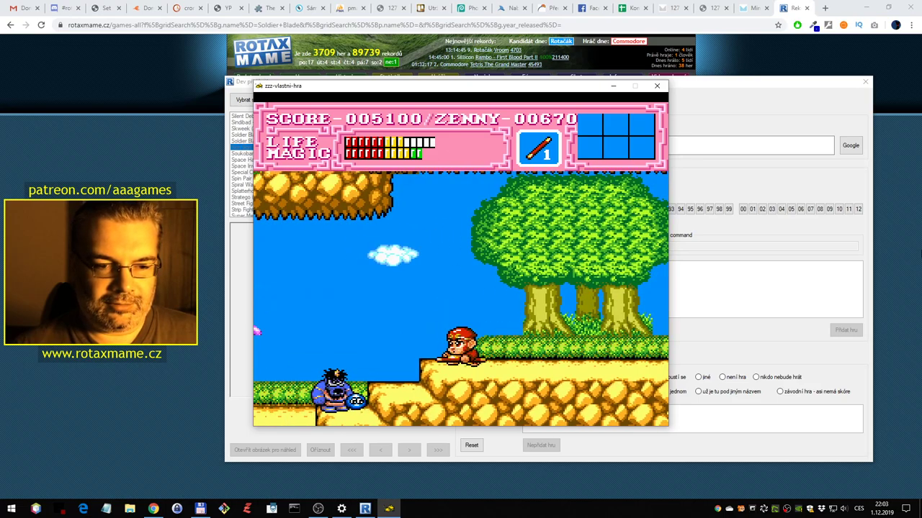
Back away under the trees and defeat the large blue enemy climbing the stone steps
key(Right)
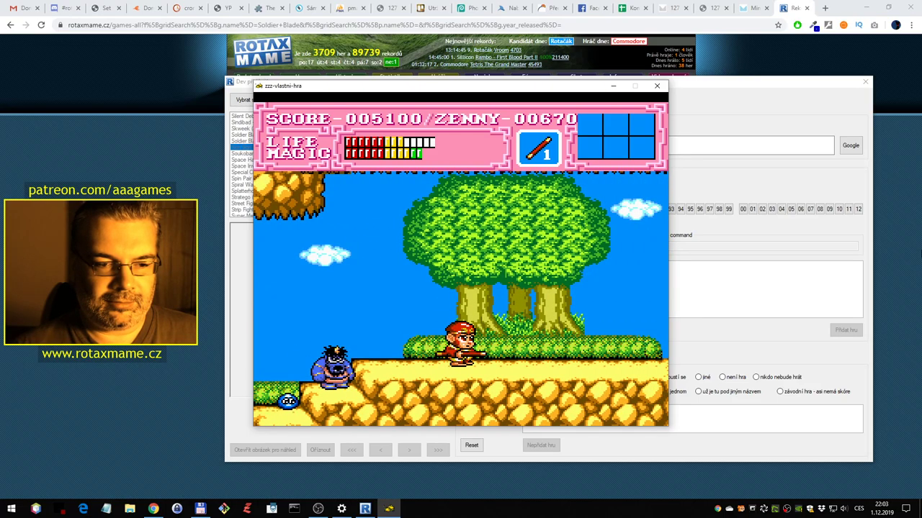
key(Right)
key(Left)
key(z)
key(z)
key(Right)
key(Right)
key(Left)
key(z)
key(Left)
key(z)
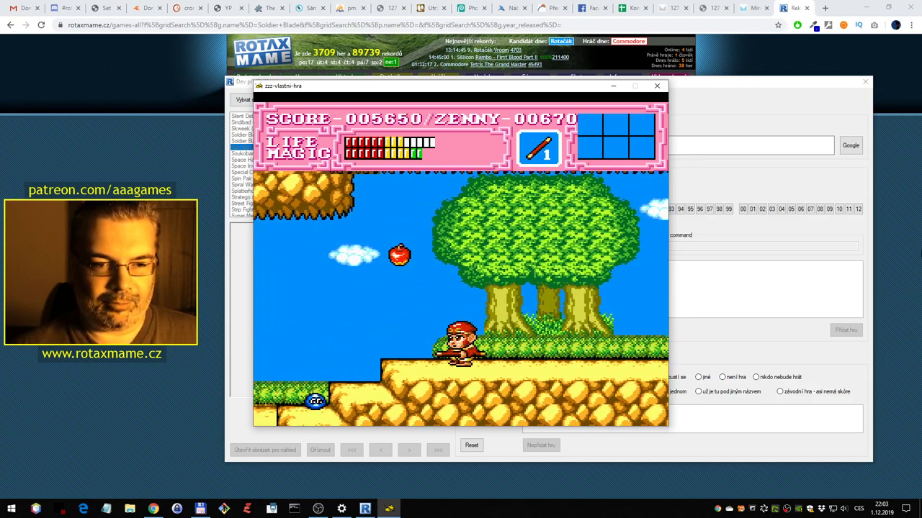
Collect the apple and defeat the small blue enemy on the way down to the purple-roofed house
key(Left)
key(x)
key(Right)
key(z)
key(Right)
key(x)
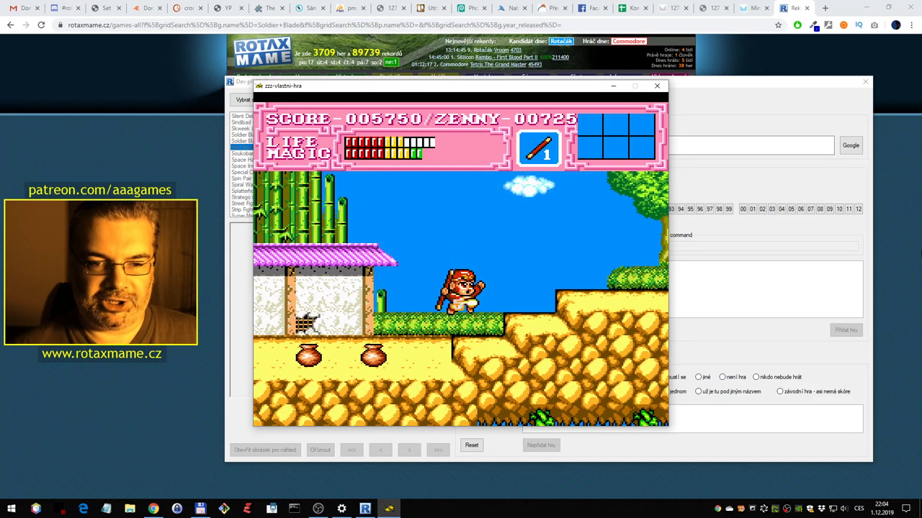
Break the two jars in front of the purple-roofed house and collect the fruit
key(Left)
key(z)
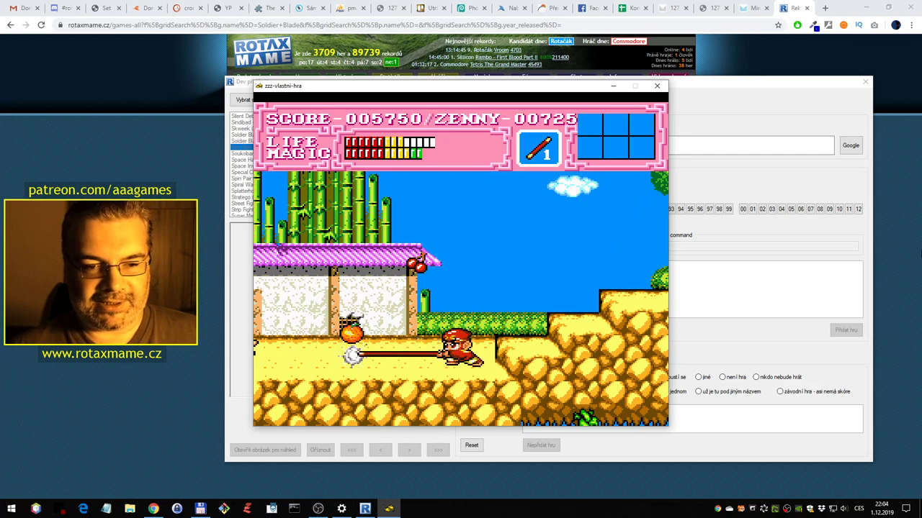
key(Left)
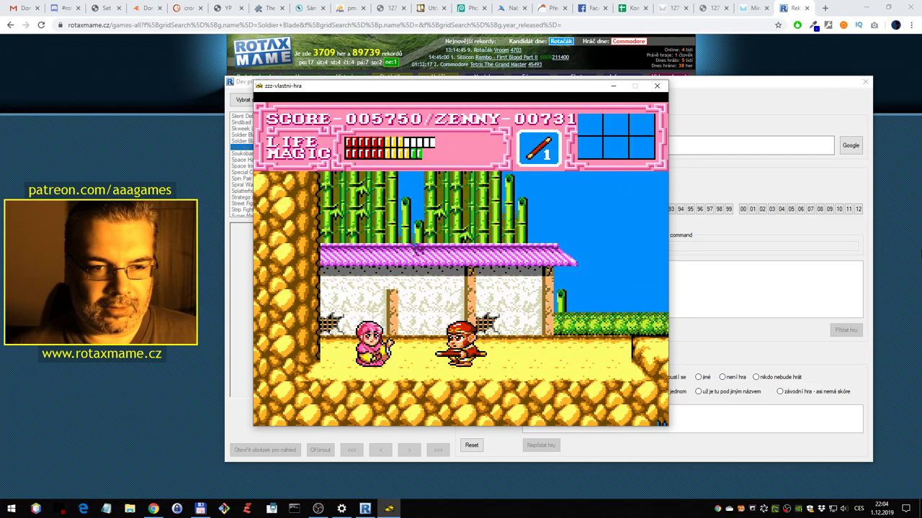
Approach the pink-robed woman beside the rock wall and enter her shop
key(Left)
key(Right)
key(z)
key(Left)
key(Right)
key(Left)
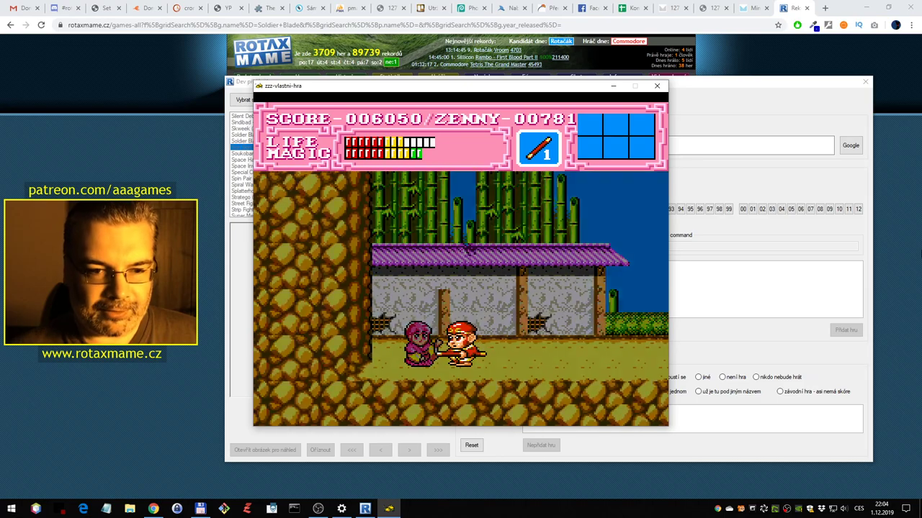
key(z)
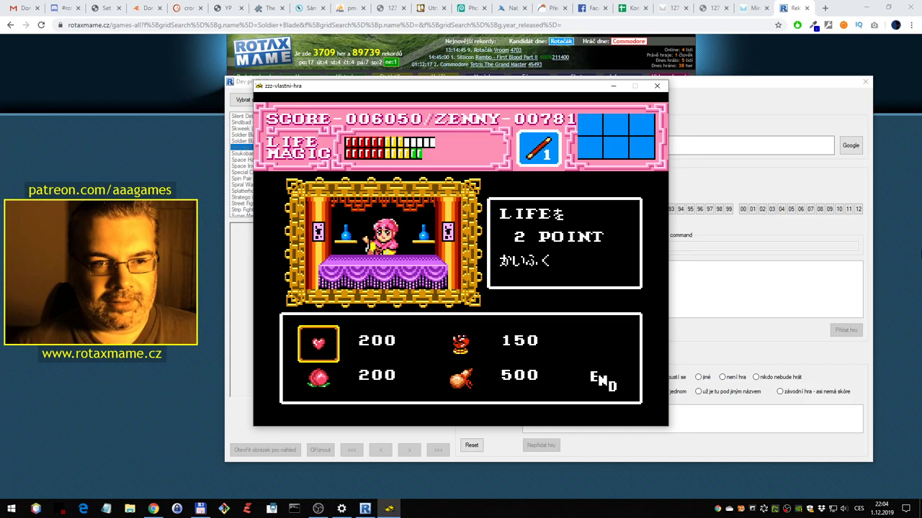
Look through the shop's items, buy the gourd for 500 zenny and leave the shop
key(Right)
key(Left)
key(Down)
key(Right)
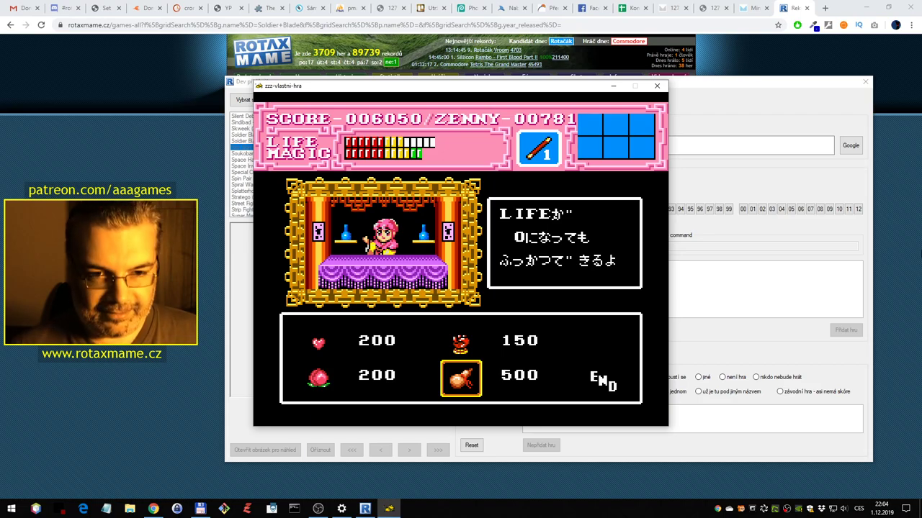
key(Up)
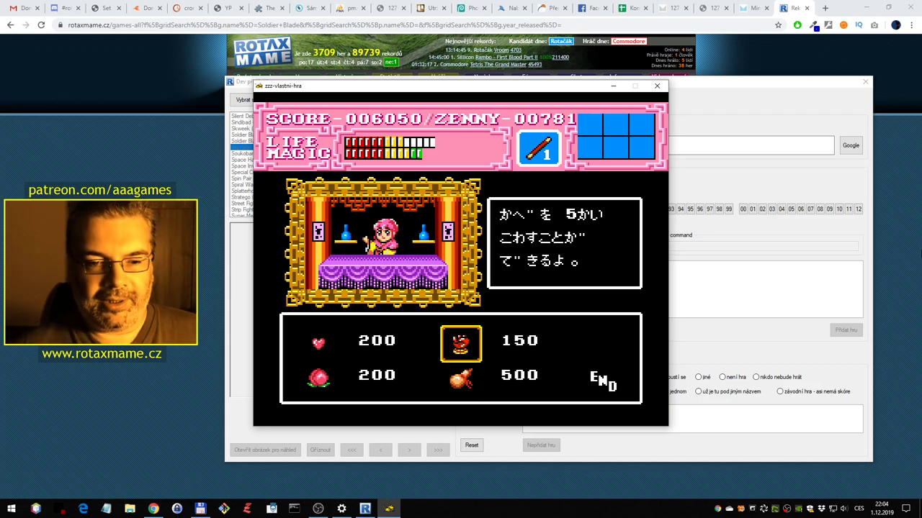
key(Down)
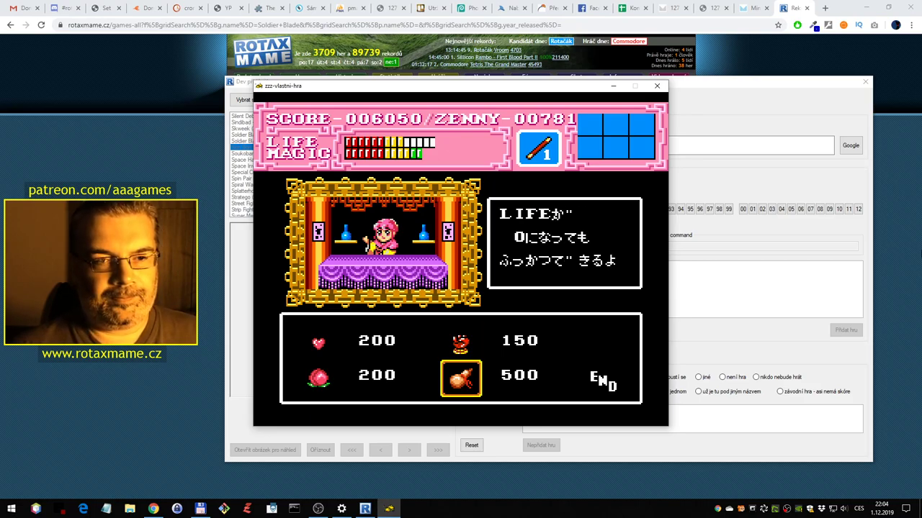
key(ctrl)
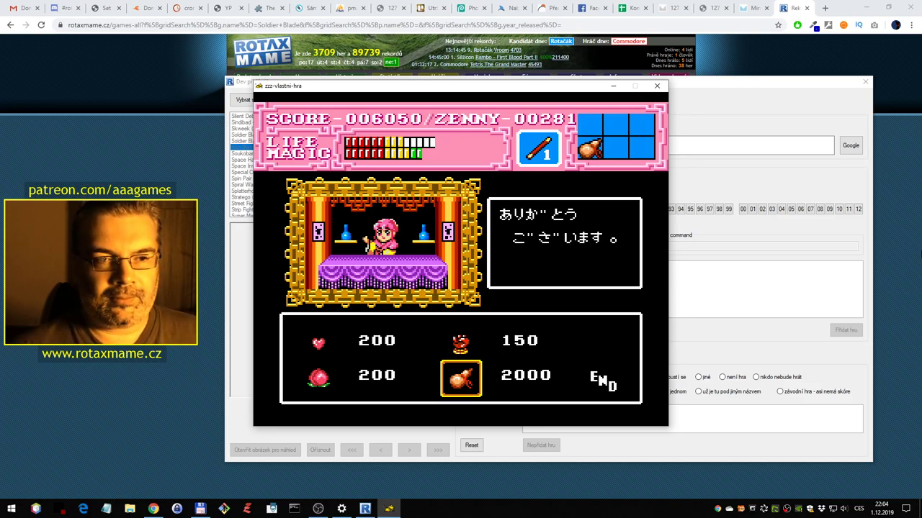
key(Right)
key(ctrl)
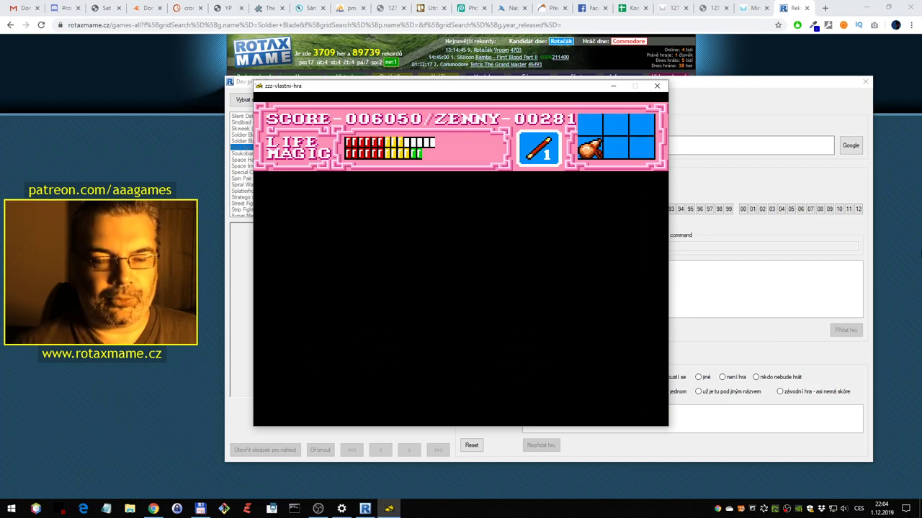
Go from the purple-roofed house up the stone steps and back to the trees at the ledge
key(Right)
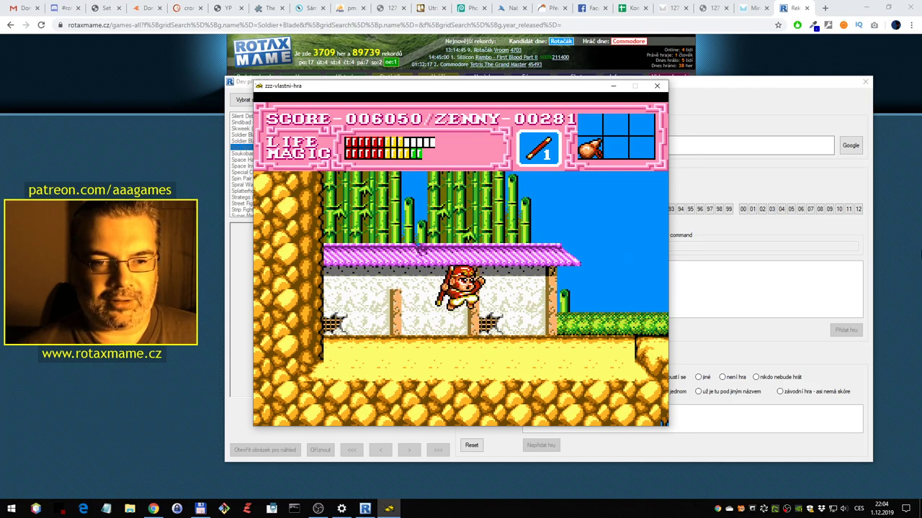
key(Right)
key(Right)
key(ctrl)
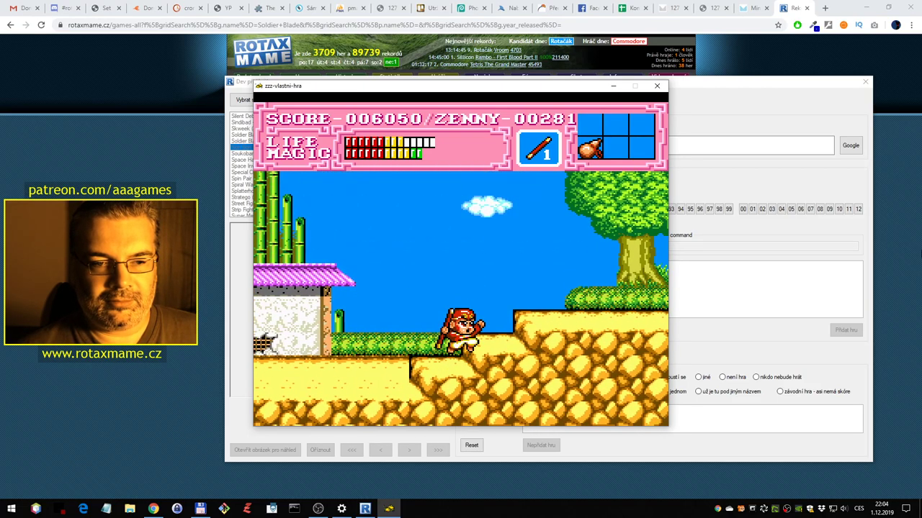
key(alt)
key(Right)
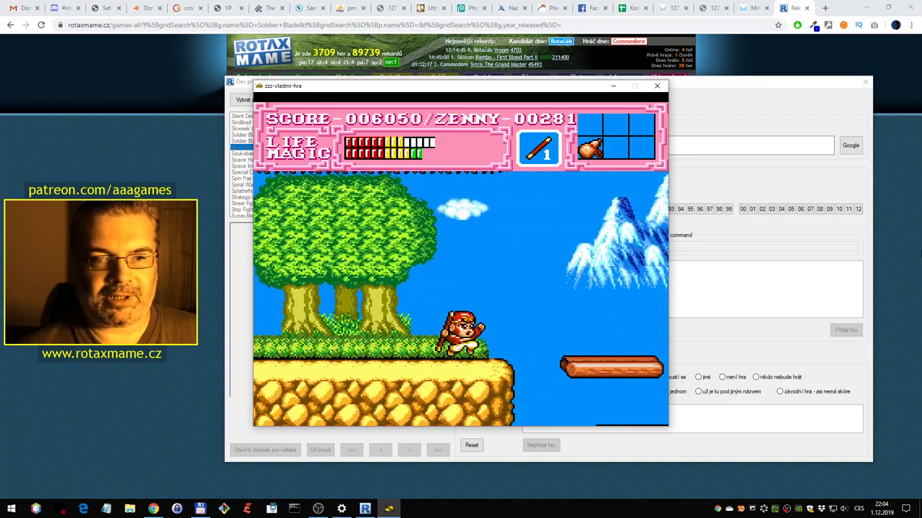
key(Left)
key(ctrl)
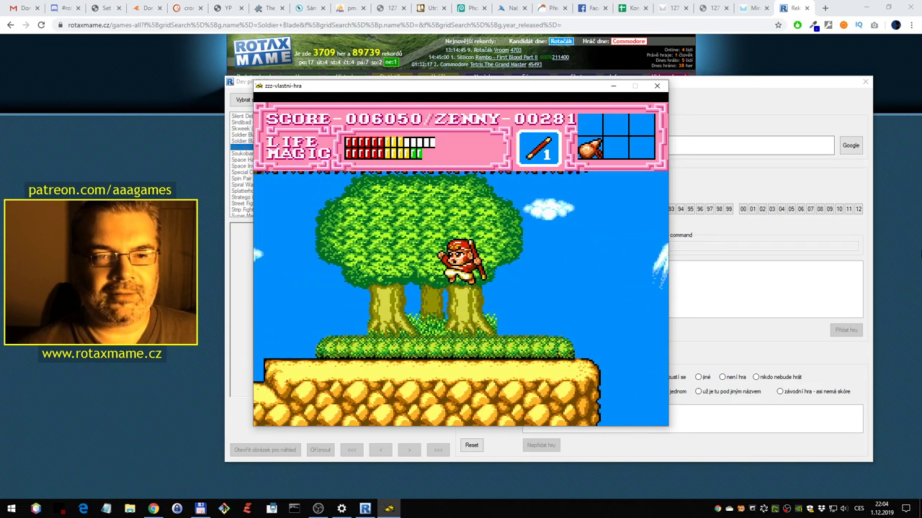
Cross the log platforms above the trees to the cave entrance and enter the cave
key(Right)
key(Right)
key(ctrl)
key(Right)
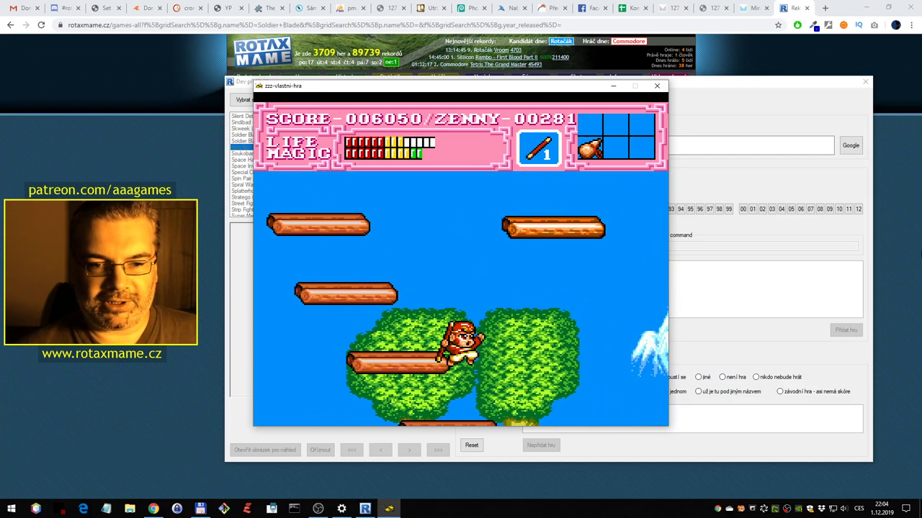
key(ctrl)
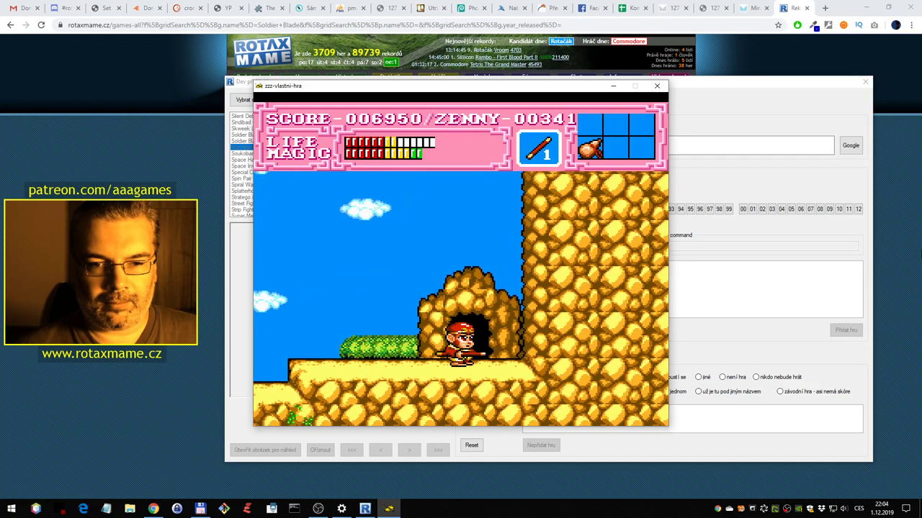
key(Right)
key(Up)
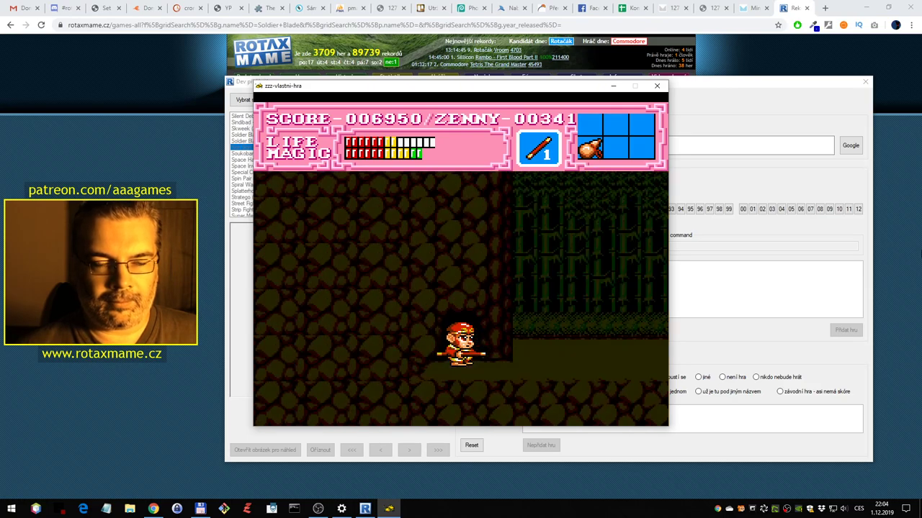
Travel through the bamboo grove beyond the cave, striking what stands at the foot of the stone stairs
key(Right)
key(Left)
key(ctrl)
key(Right)
key(Left)
key(ctrl)
key(Right)
key(ctrl)
key(Right)
key(Right)
key(ctrl)
key(Right)
key(ctrl)
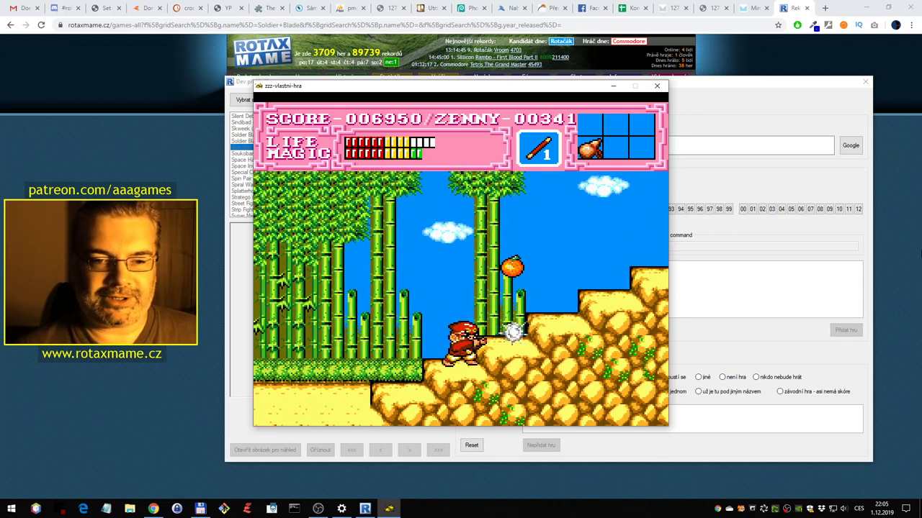
Climb the stone stairs beyond the bamboo to the top ledge with the snapping plants
key(Right)
key(ctrl)
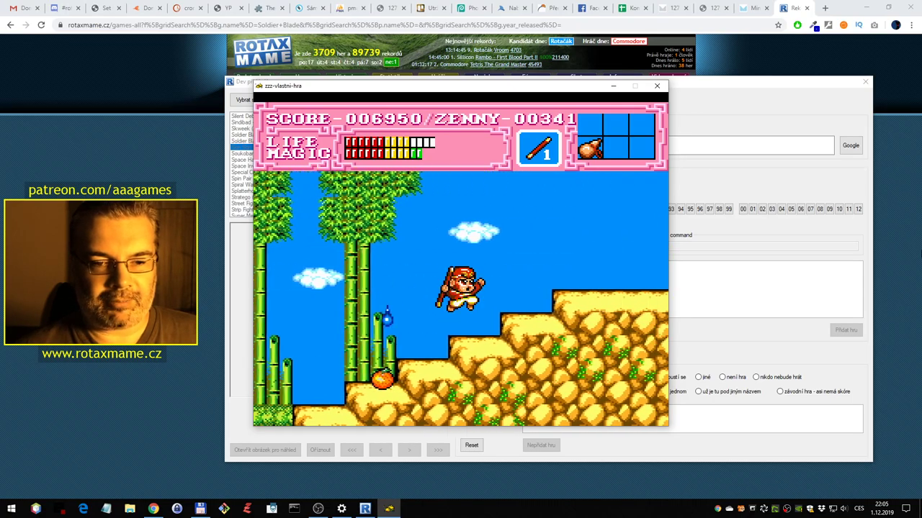
key(Left)
key(Right)
key(alt)
key(Right)
key(alt)
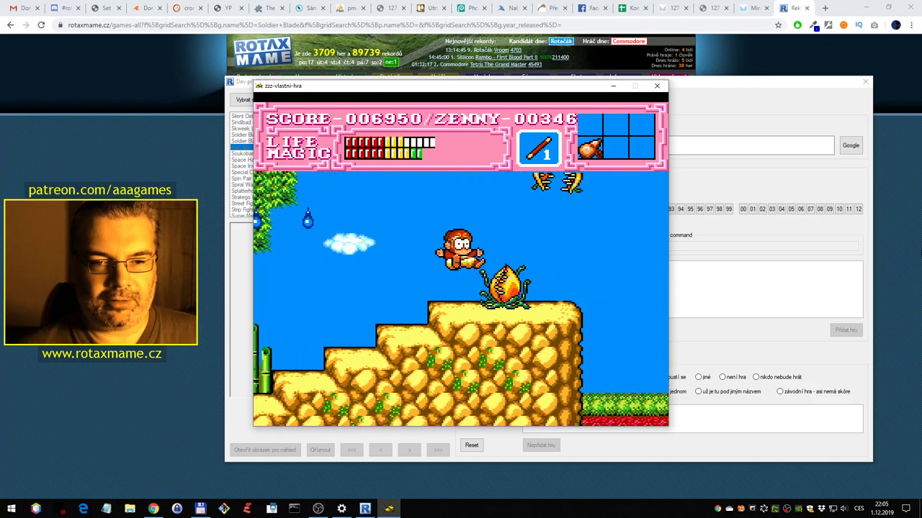
key(ctrl)
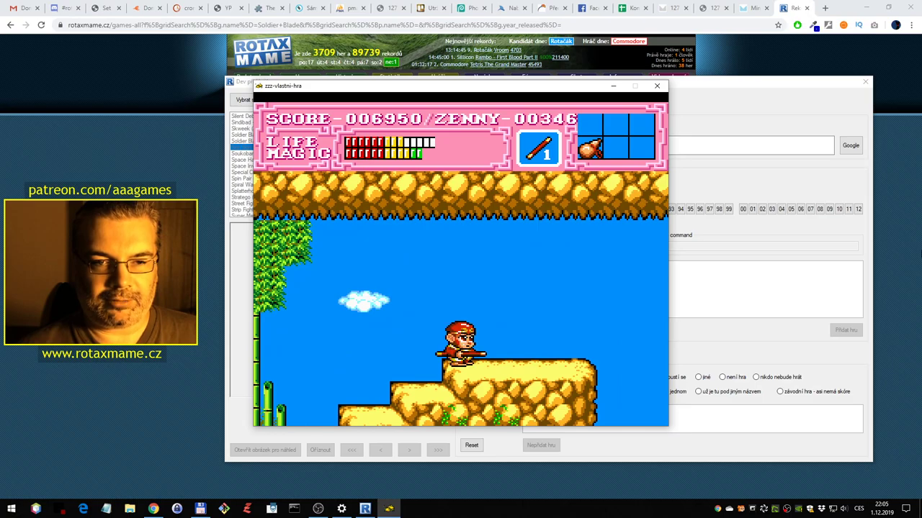
Strike down the snapping plant standing on the top stone ledge and collect what it drops
key(Right)
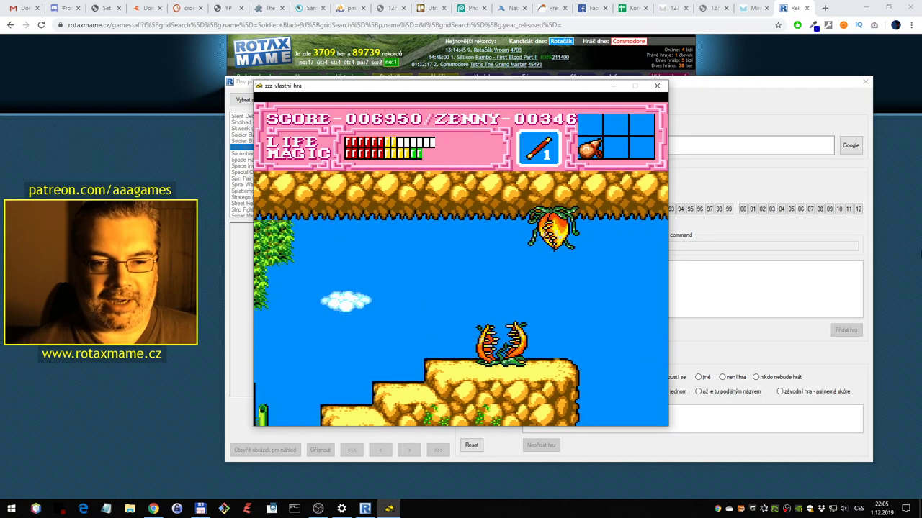
key(ctrl)
key(Right)
key(ctrl)
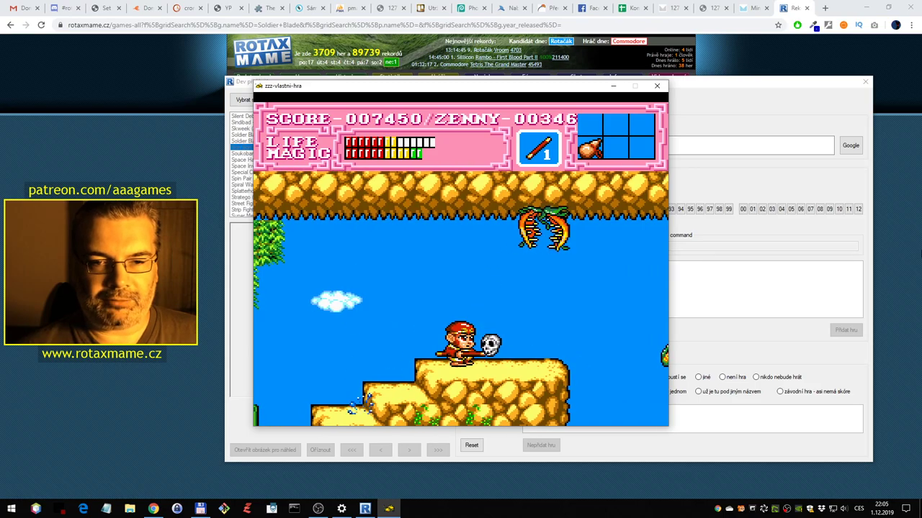
key(Left)
key(Right)
key(alt)
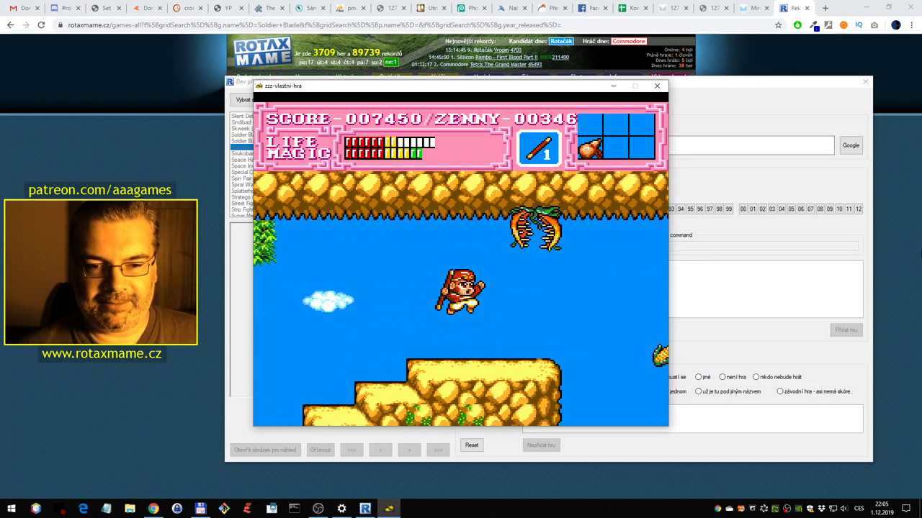
Cross the red pool beyond the ledge, striking what blocks the far bank, and enter the cave
key(Right)
key(alt)
key(ctrl)
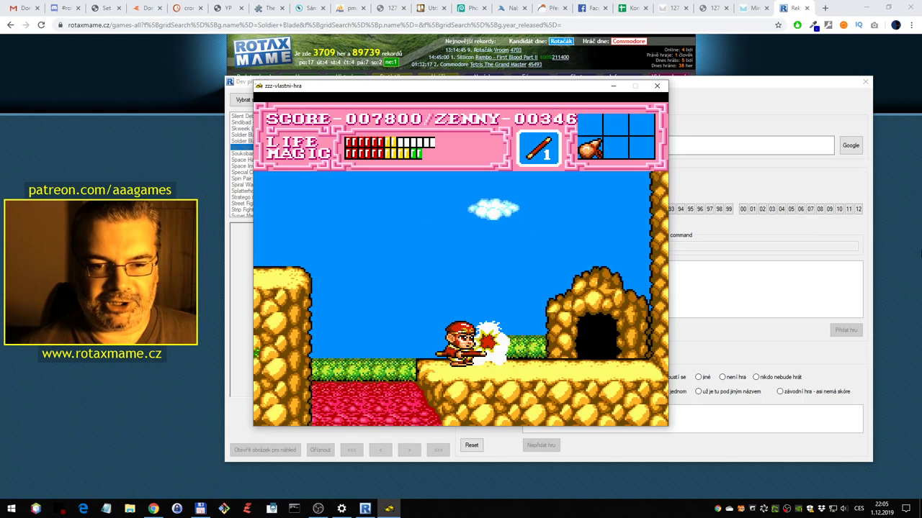
key(Left)
key(Right)
key(alt)
key(Right)
key(Up)
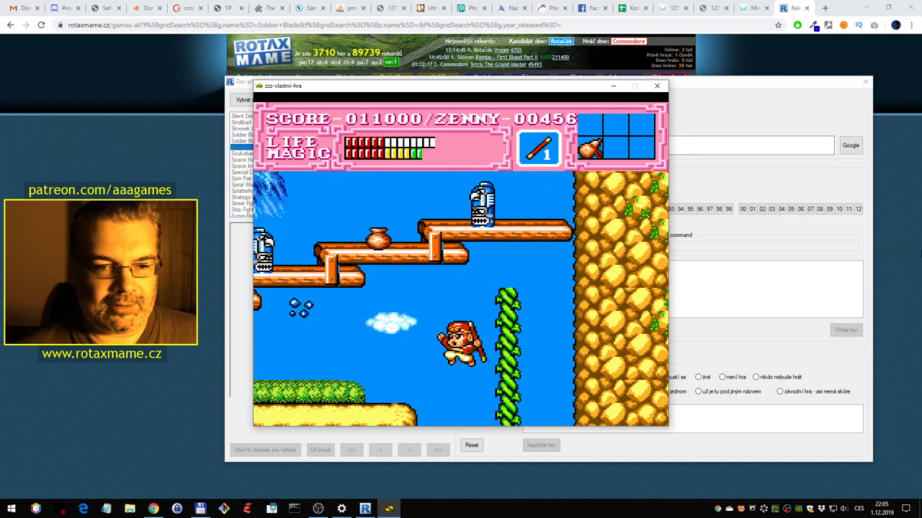
Jump from beside the vine to the stone ground under the log platforms and fight at its edge
key(Up)
key(Left)
key(ctrl)
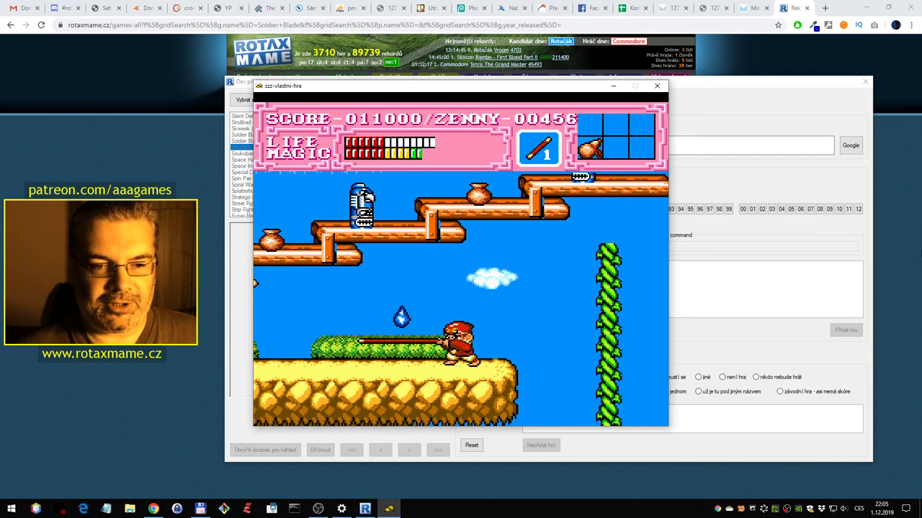
key(Right)
key(ctrl)
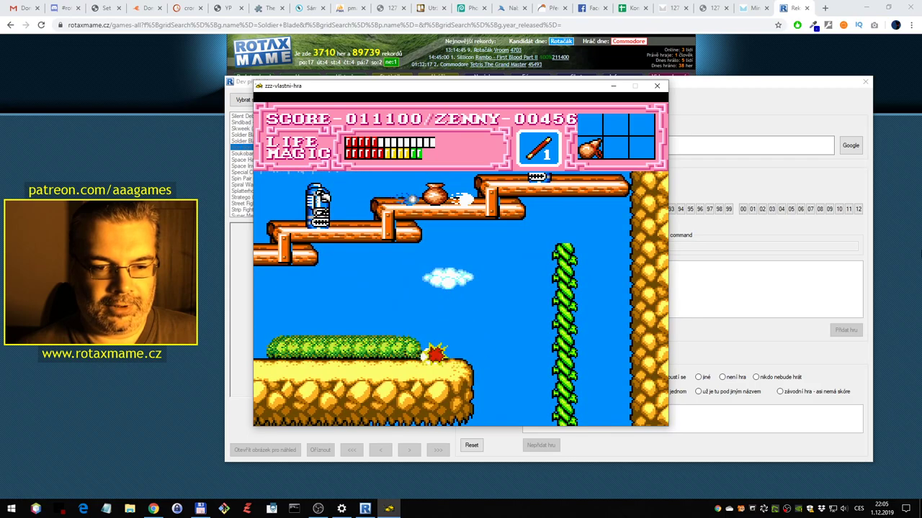
Go back along the ground below the logs, break the clay pot by the bushes and collect the grapes
key(Left)
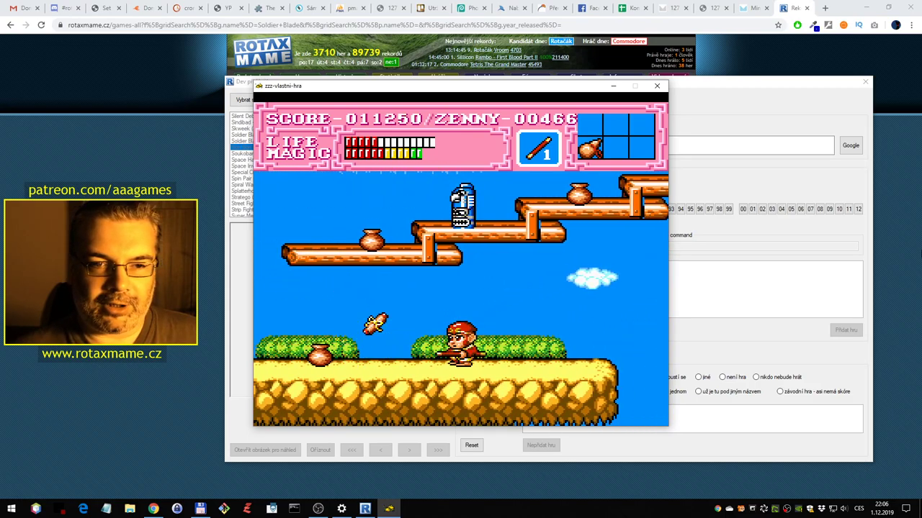
key(Left)
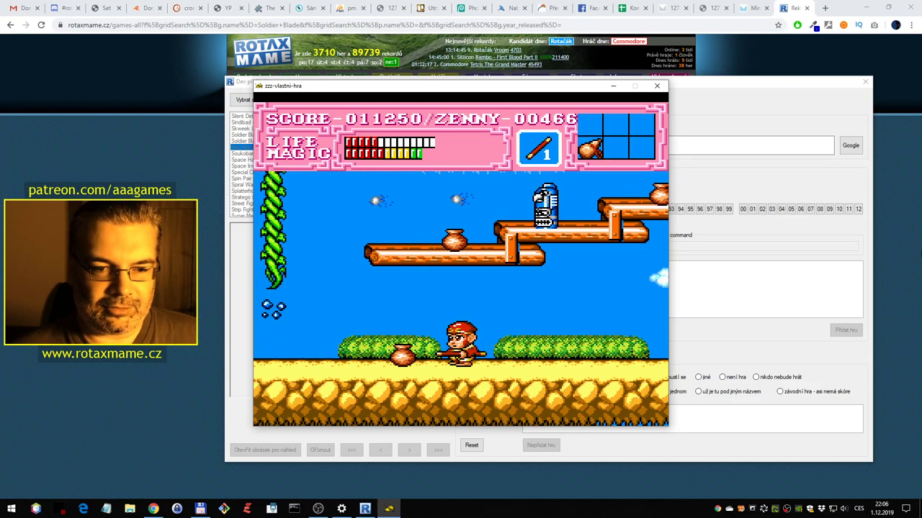
key(Right)
key(Left)
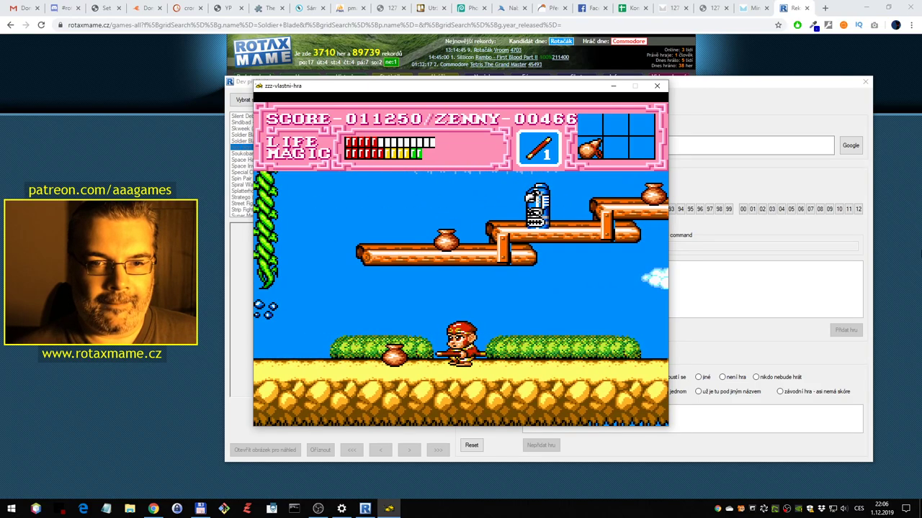
key(alt)
key(ctrl)
key(alt)
key(ctrl)
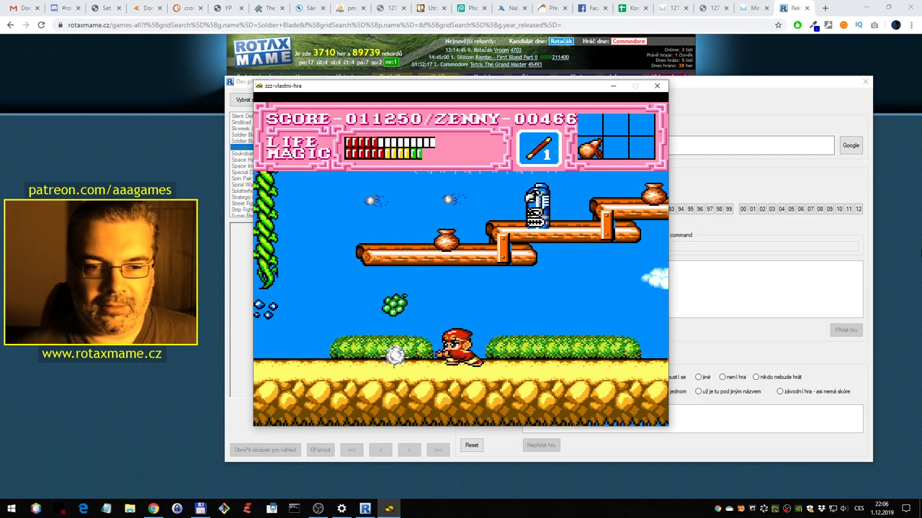
key(alt)
key(Left)
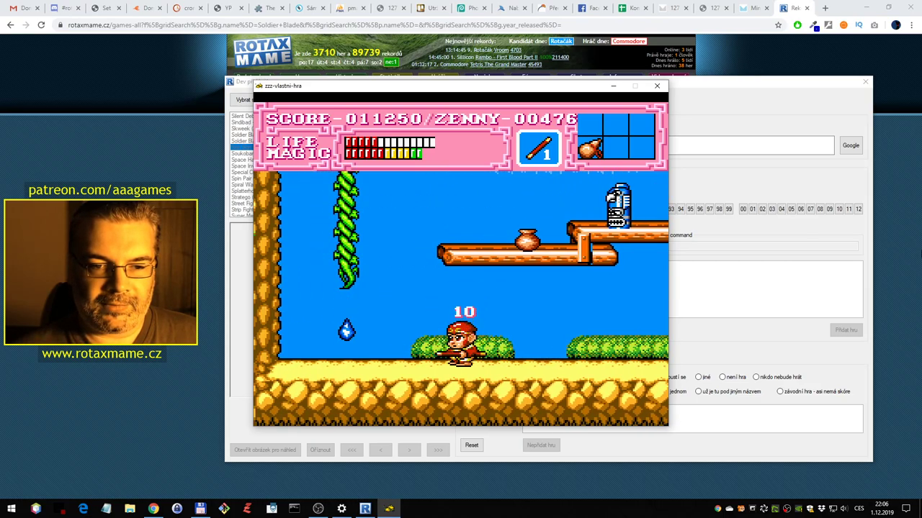
Strike the obstacle near the cliff, collect the orange and stand beneath the hanging vine
key(alt)
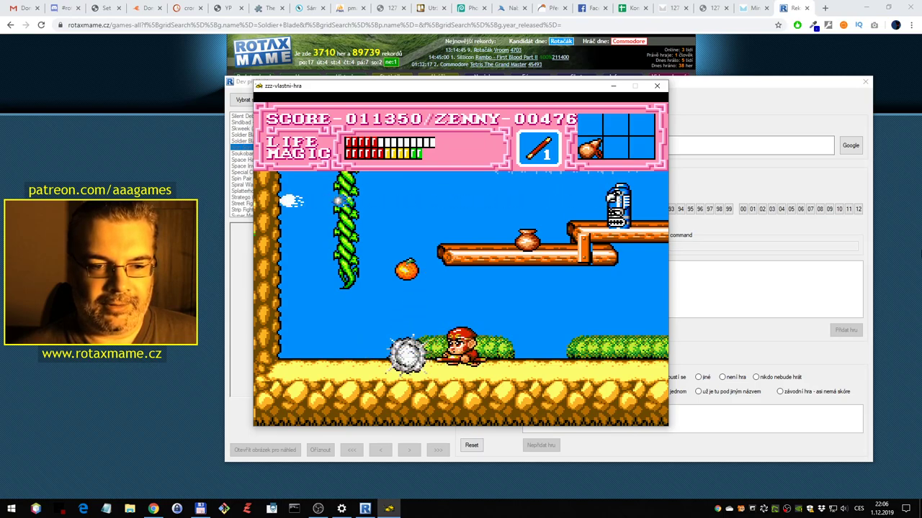
key(Left)
key(Left)
key(alt)
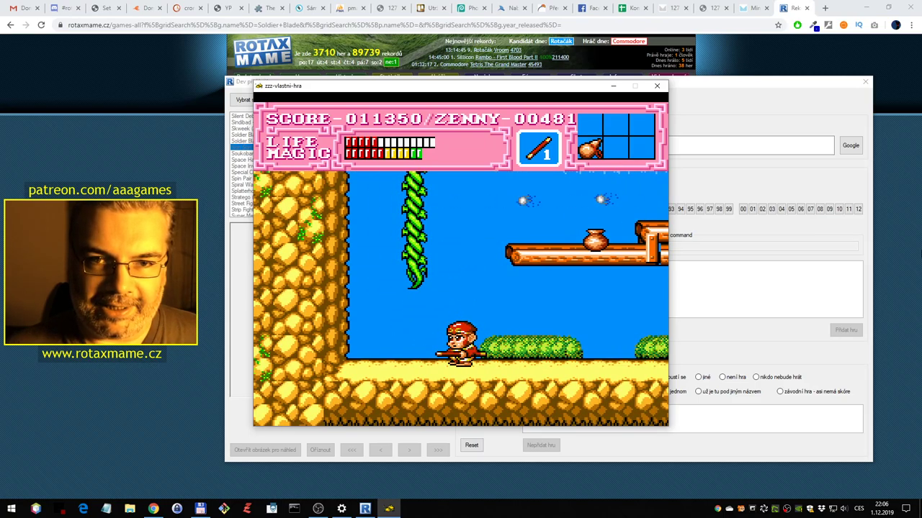
key(Left)
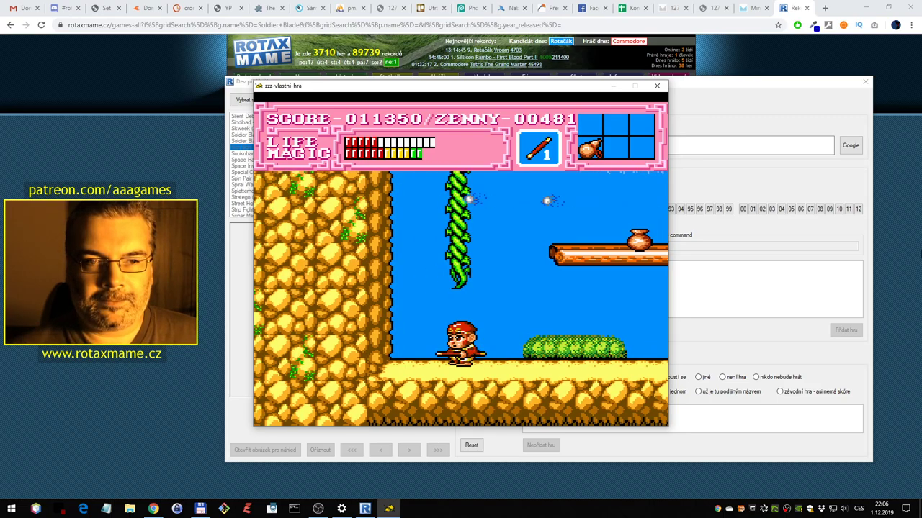
Climb the hanging vine by the cliff and jump across to the lowest log platform with the clay pot
key(Right)
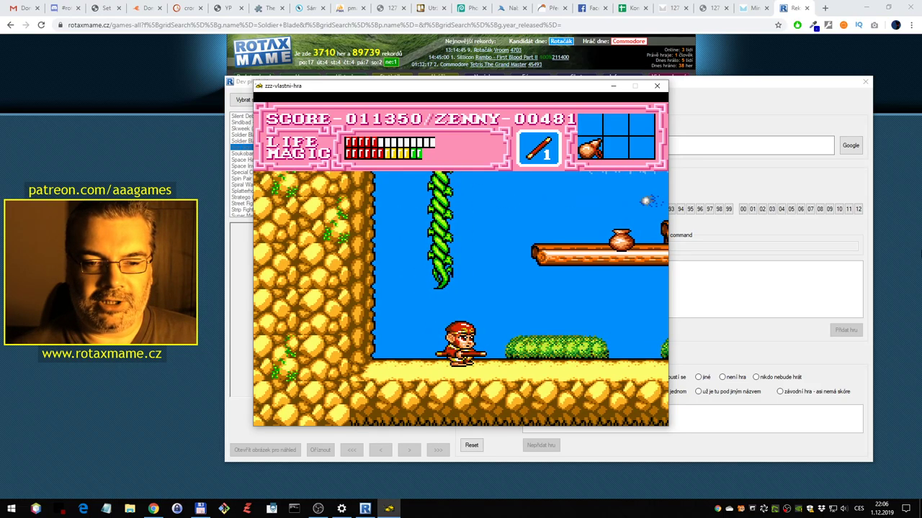
key(ctrl)
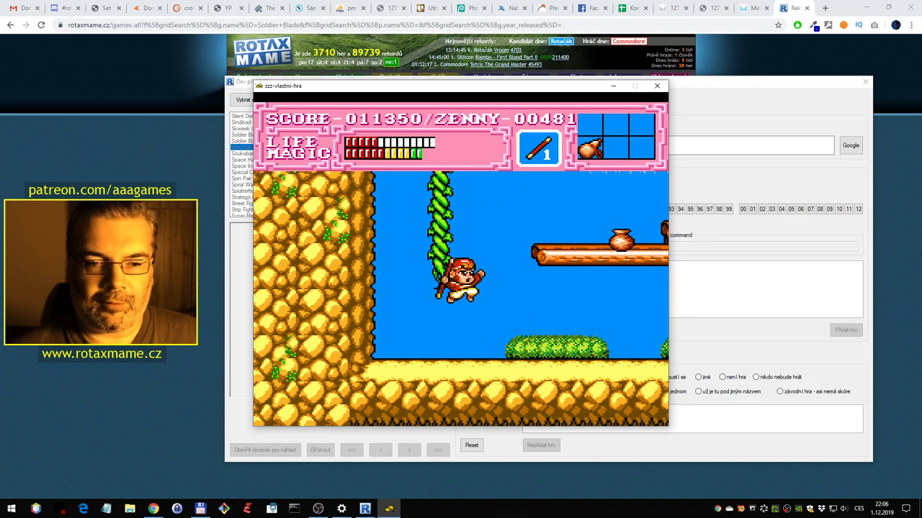
key(Left)
key(ctrl)
key(Up)
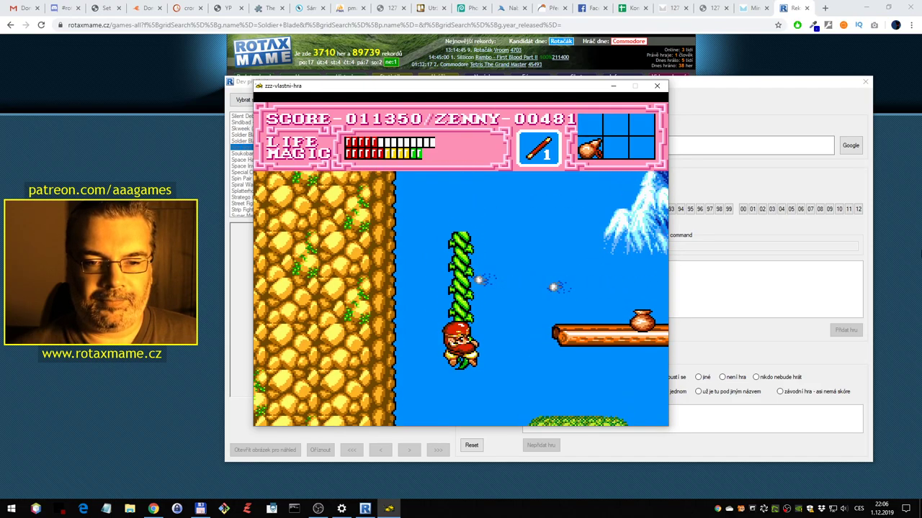
key(Up)
key(Right)
key(ctrl)
key(Down)
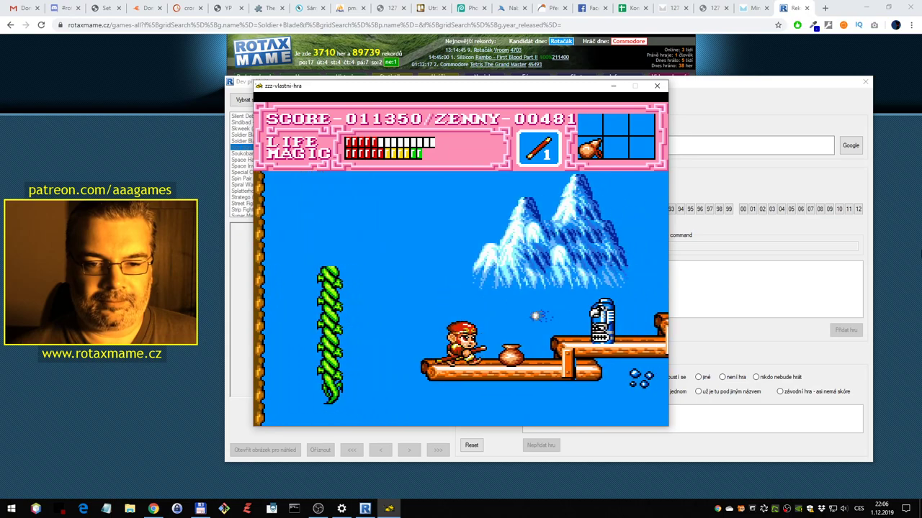
Climb the stepped log platforms, smashing the bird statue and pots on the way up
key(Right)
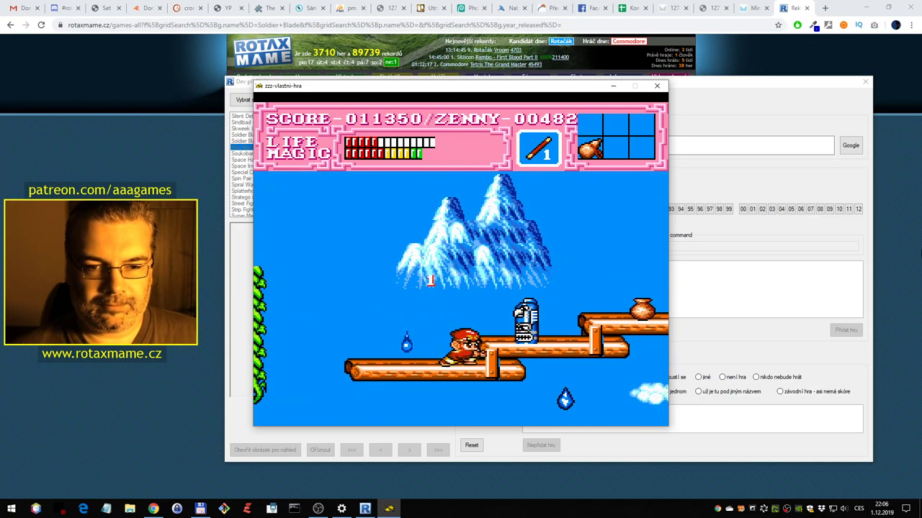
key(alt)
key(alt)
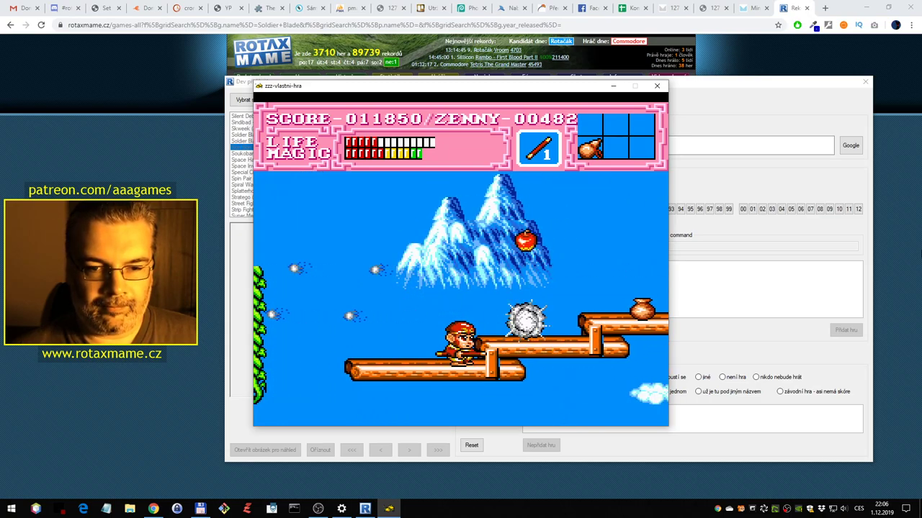
key(Right)
key(Right)
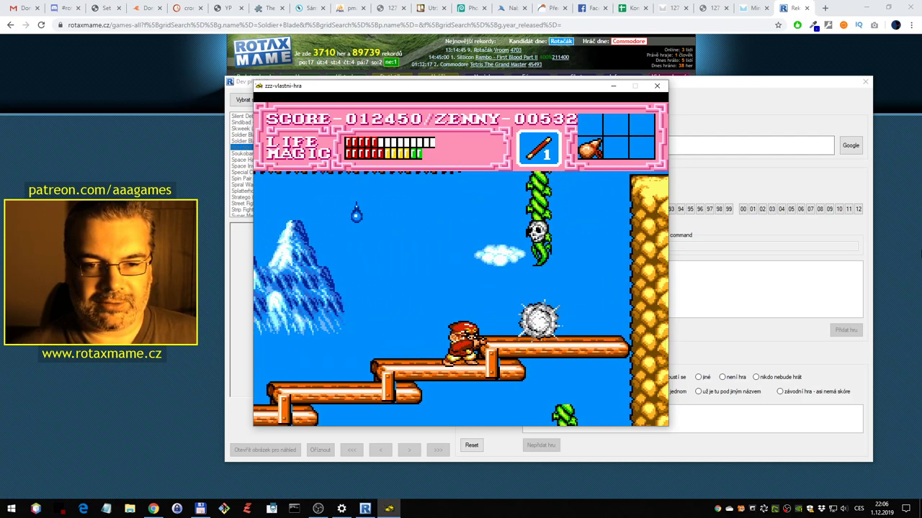
Get past the skull on the top log, climb the vine above it and leap to the stone stairs
key(ctrl)
key(Right)
key(Left)
key(alt)
key(ctrl)
key(Right)
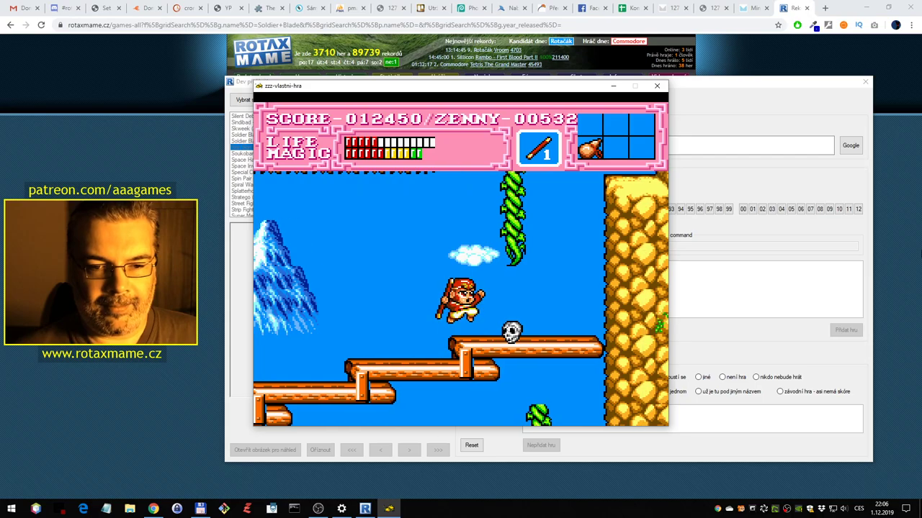
key(ctrl)
key(Right)
key(Up)
key(ctrl)
key(Right)
Climb the stone stairs past the large tree to the ledge at the red pool, striking what blocks the way
key(Right)
key(ctrl)
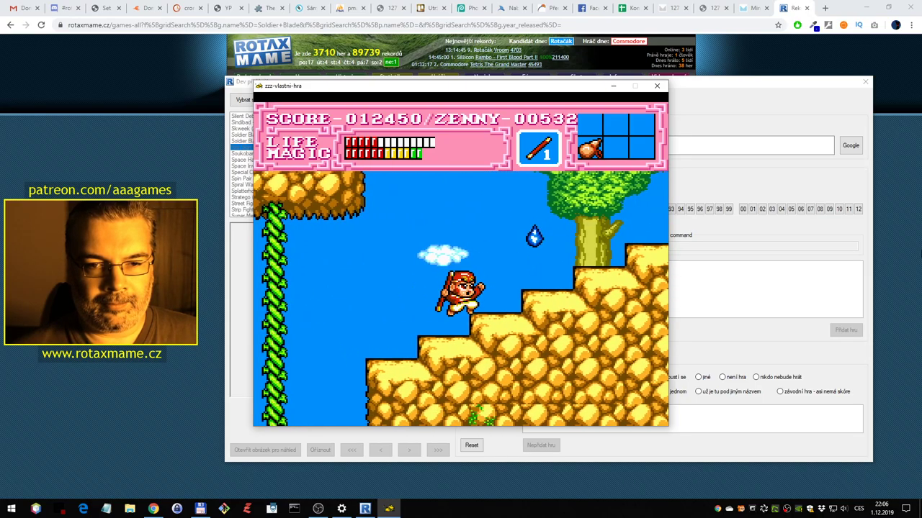
key(Right)
key(alt)
key(Left)
key(Right)
key(alt)
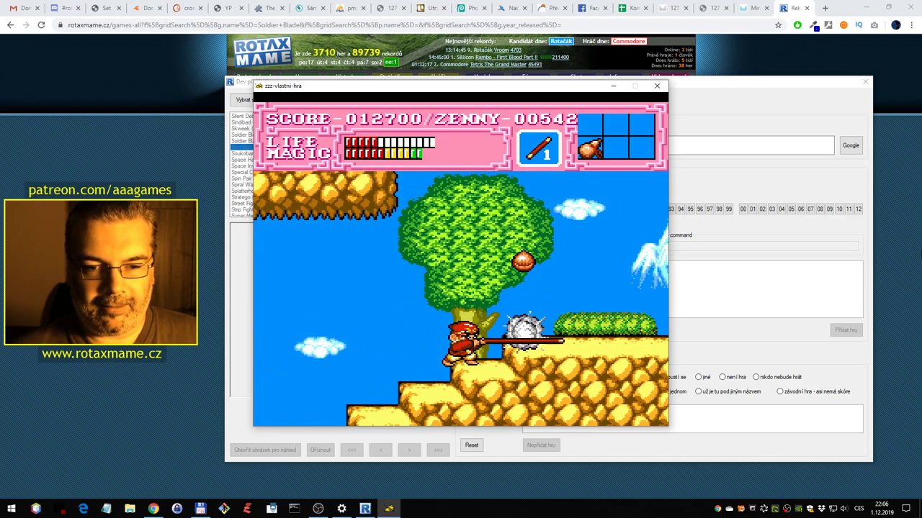
key(Right)
key(ctrl)
key(Right)
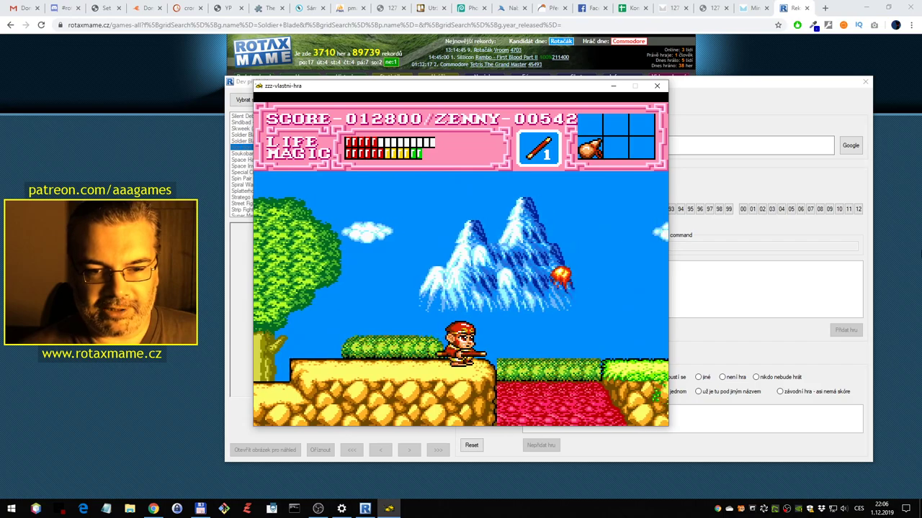
Jump across the red pool with the leaping fireball to the grassy rock beyond
key(ctrl)
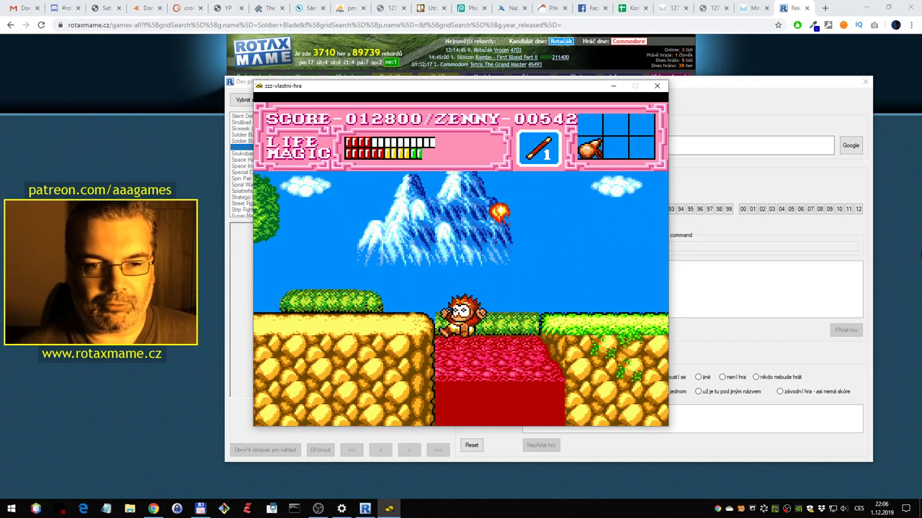
key(ctrl)
key(Left)
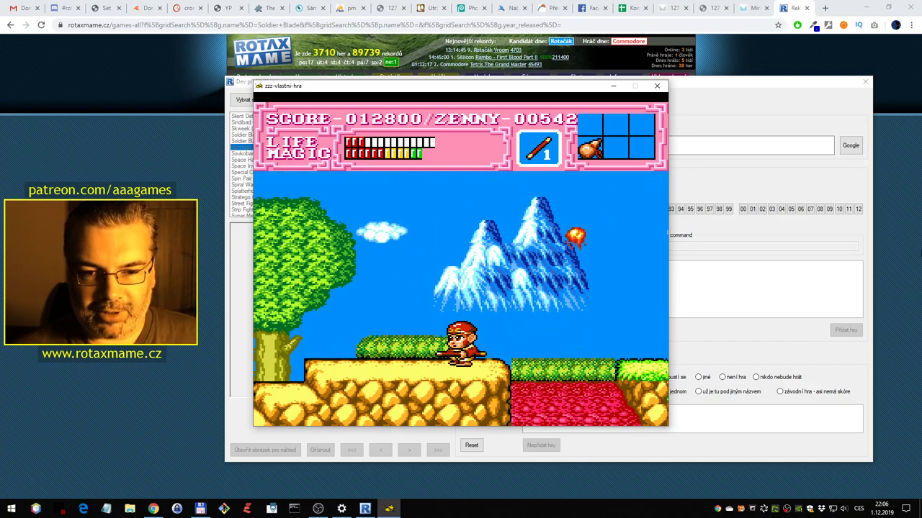
key(Right)
key(Right)
key(ctrl)
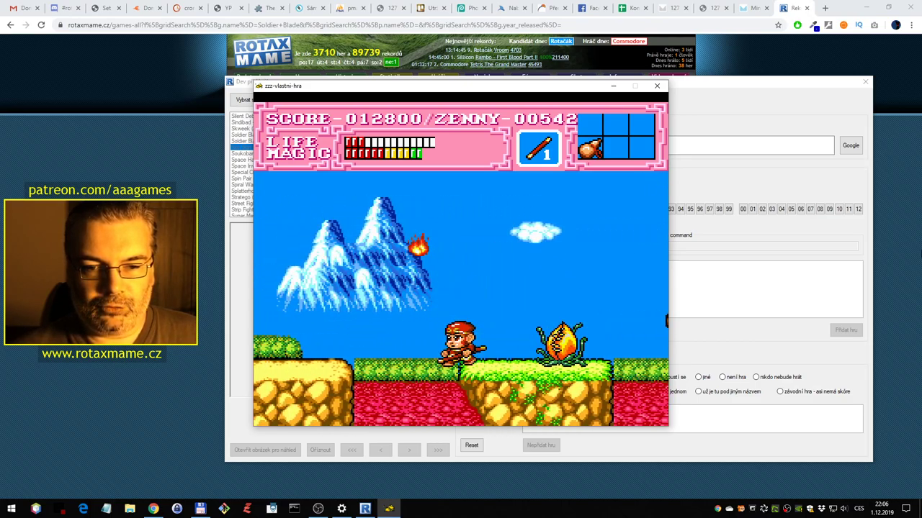
Clear the snapping plant on the grassy rock and try to cross the first logs over the wide red pool
key(Right)
key(Right)
key(ctrl)
key(ctrl)
key(Right)
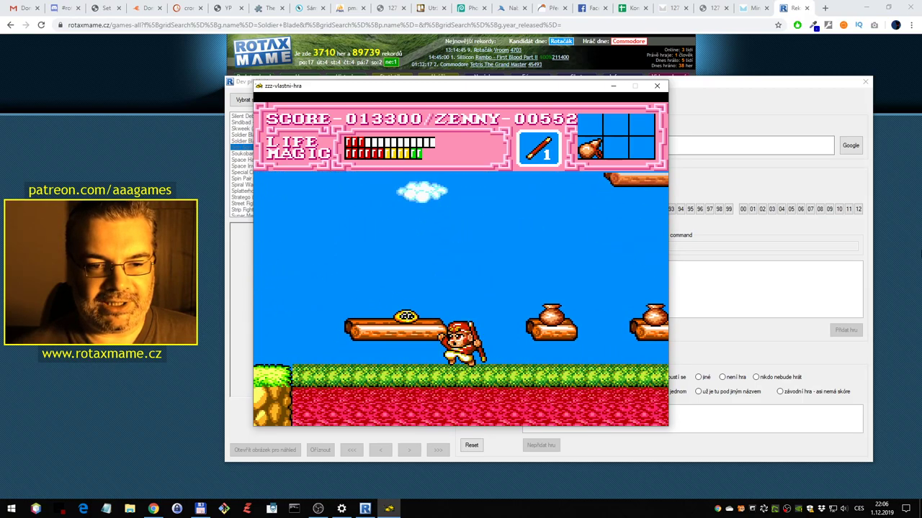
Return from the wide red pool to the grassy bank and fight off the attackers at its edge
key(Left)
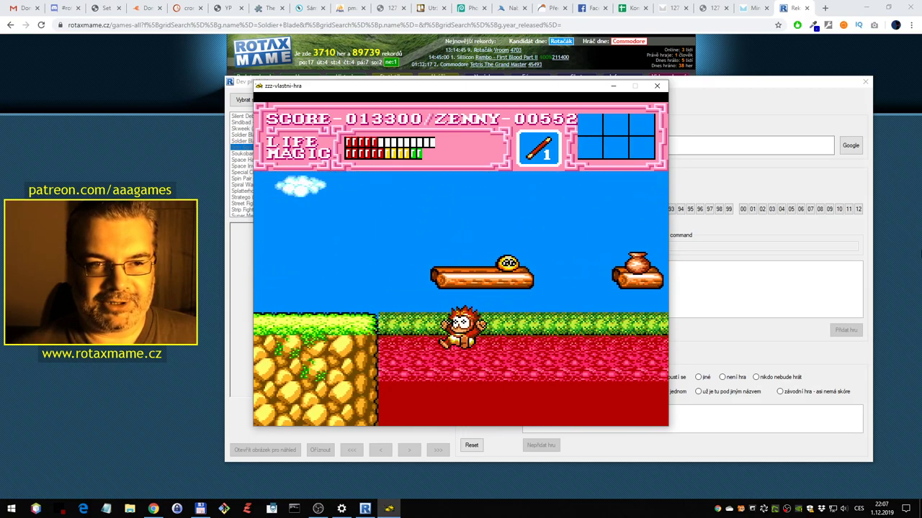
key(Left)
key(Right)
key(ctrl)
key(ctrl)
key(alt)
key(alt)
key(ctrl)
key(alt)
key(alt)
key(ctrl)
key(alt)
key(ctrl)
key(alt)
key(alt)
key(ctrl)
key(alt)
key(ctrl)
key(ctrl)
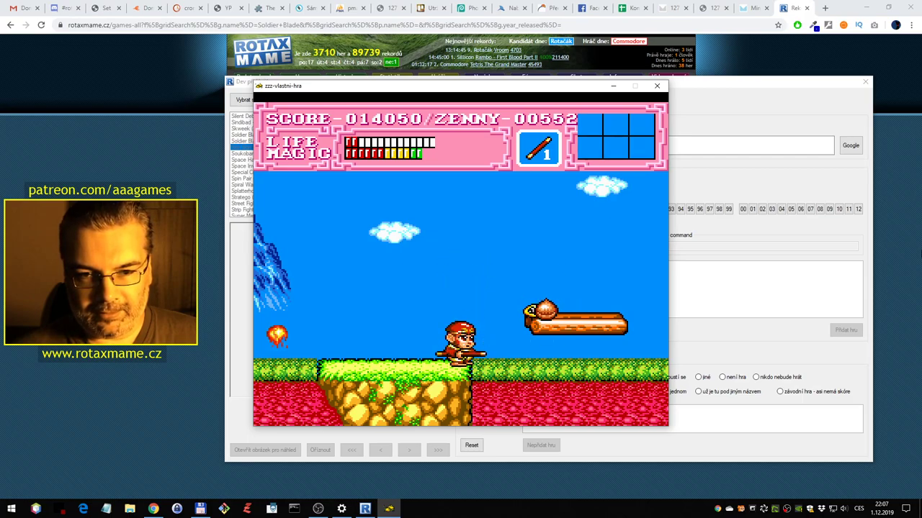
Jump onto the first log over the wide red pool, clear the small log ahead and hop onto it
key(alt)
key(ctrl)
key(Right)
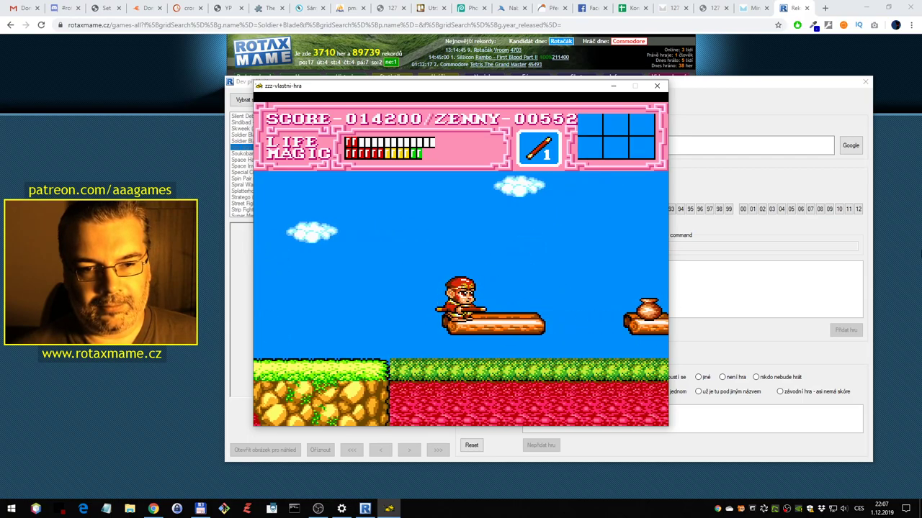
key(Right)
key(Down)
key(alt)
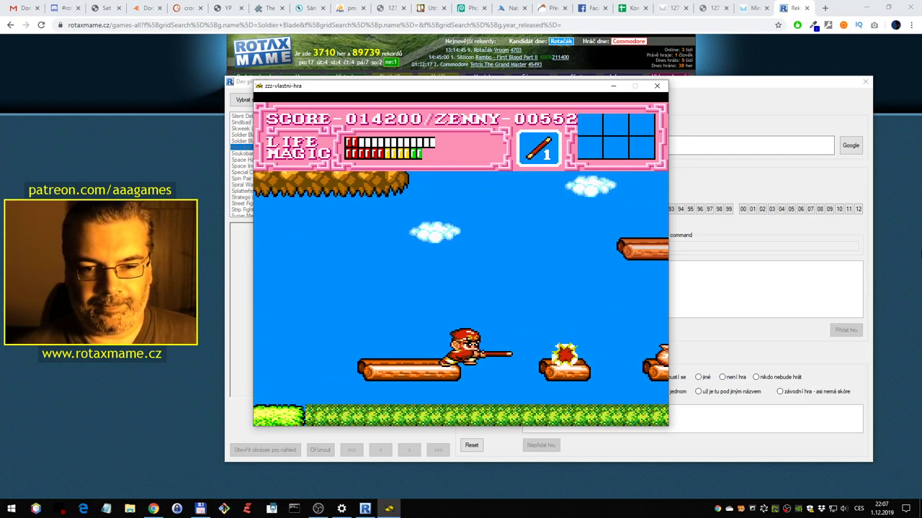
key(Right)
key(ctrl)
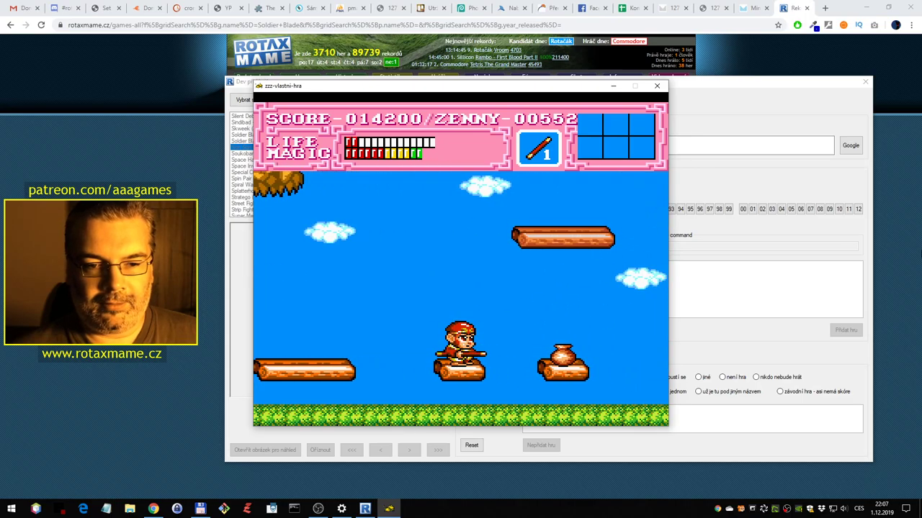
Break the pot on the next small log and hop across to that log over the grass
key(alt)
key(Left)
key(Right)
key(ctrl)
key(Right)
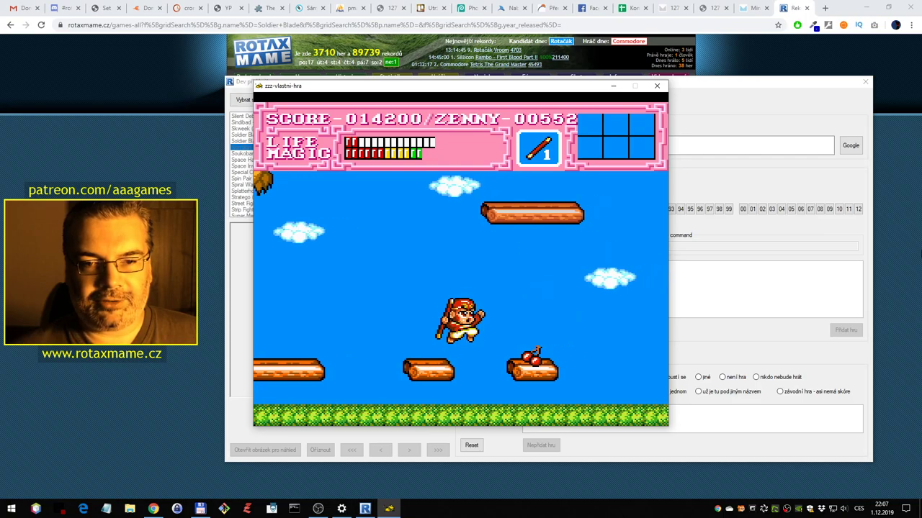
key(Left)
key(ctrl)
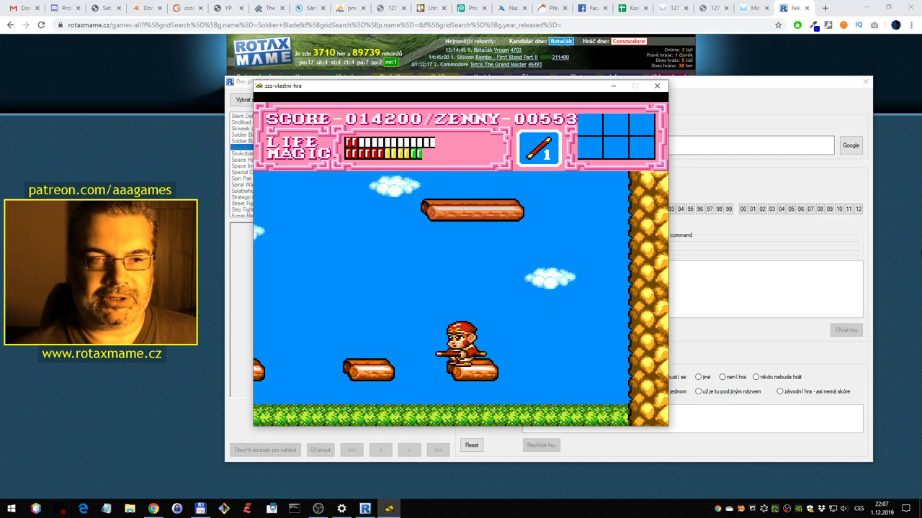
Climb from the last small log to the upper long log and jump for the floating key
key(ctrl)
key(ctrl)
key(Right)
key(ctrl)
key(ctrl)
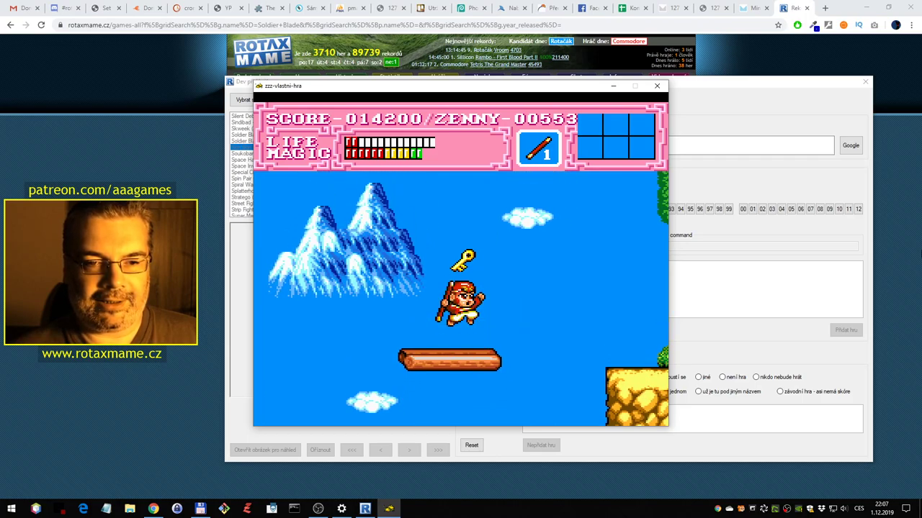
Cross from the log to the rocky ledge by the cave and strike ahead with the staff
key(Right)
key(Down)
key(alt)
key(Right)
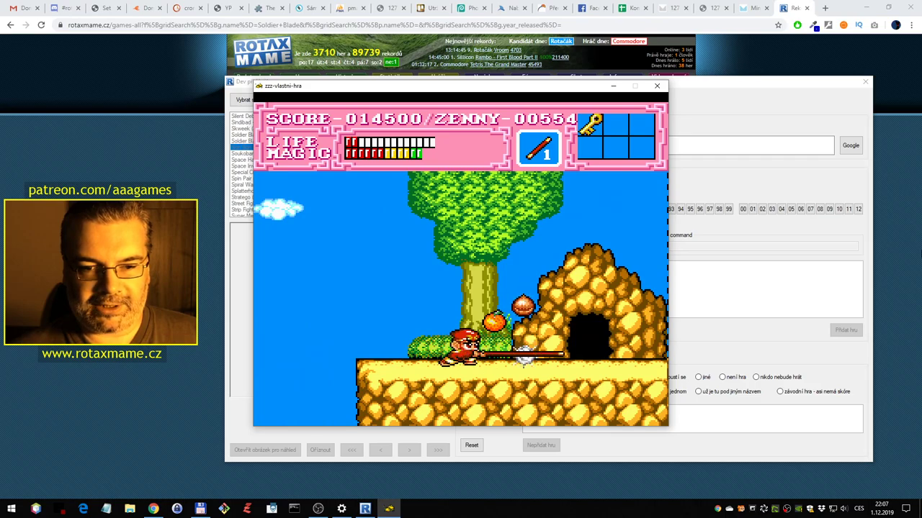
Walk into the cave opening below the rock wall and pass through to the other side
key(Right)
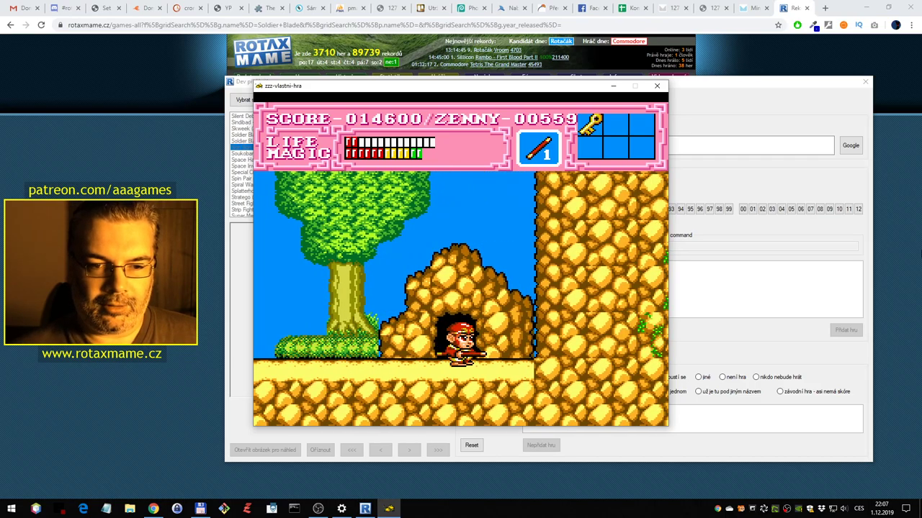
key(Left)
key(Right)
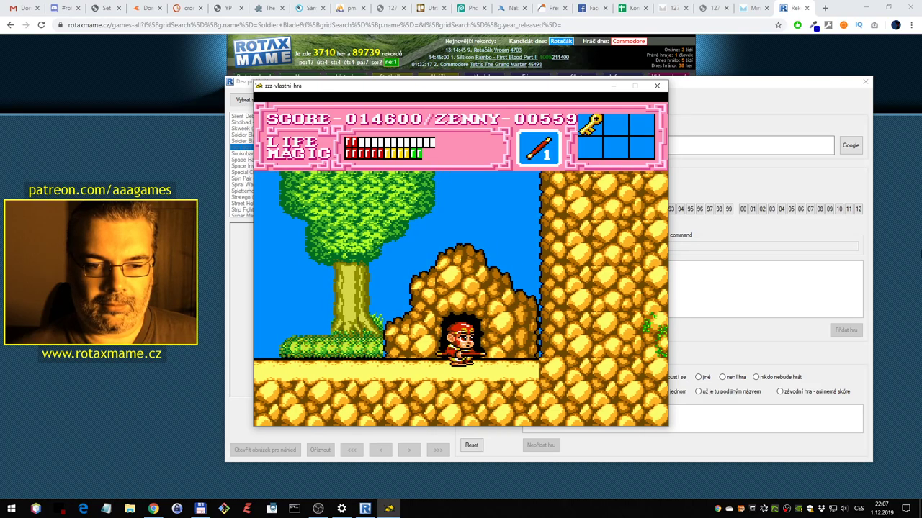
key(Up)
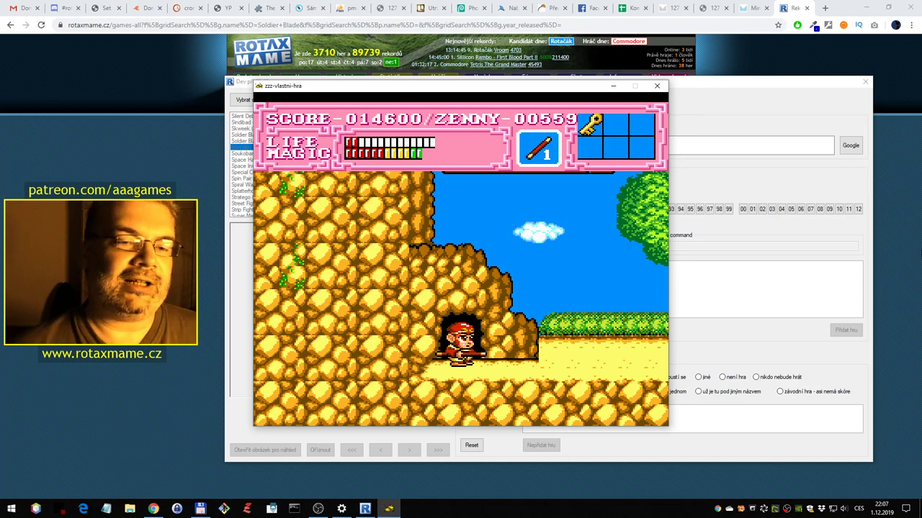
Fight the skulls and pink creatures between the cave exit and the rocky steps by the twin trees
key(Right)
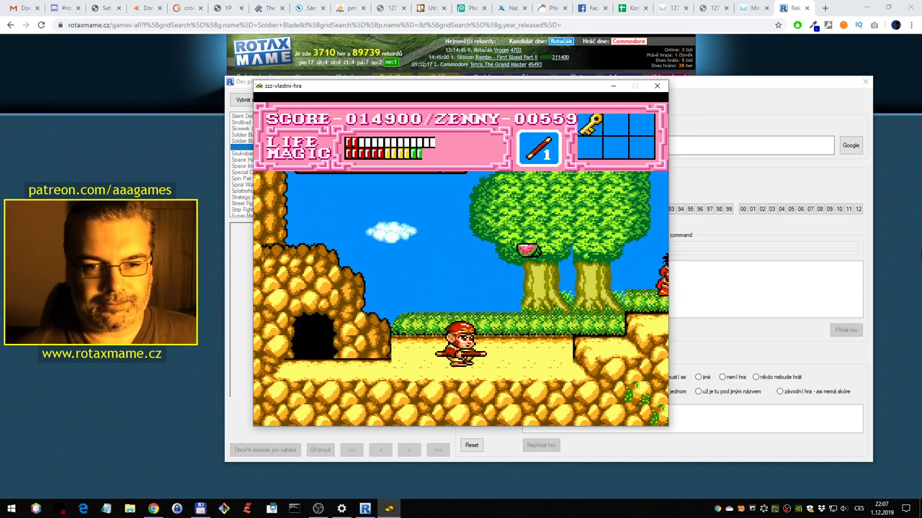
key(Right)
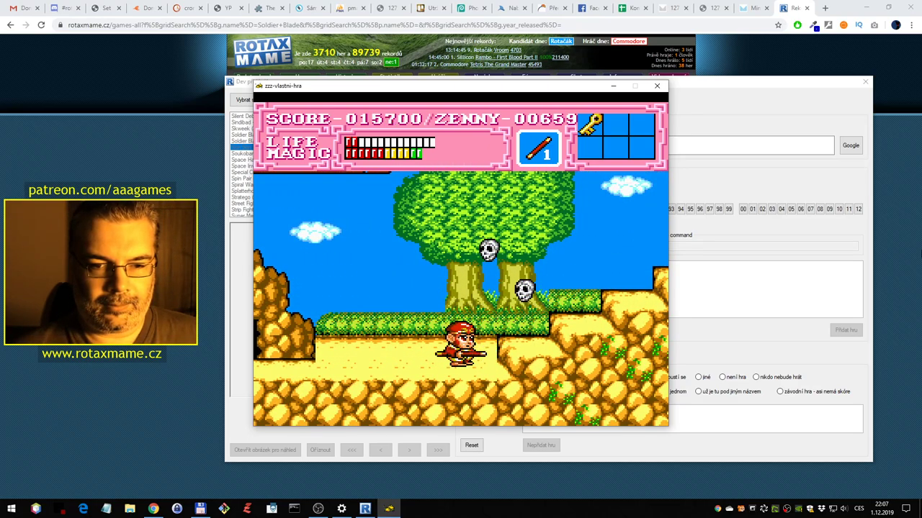
key(Left)
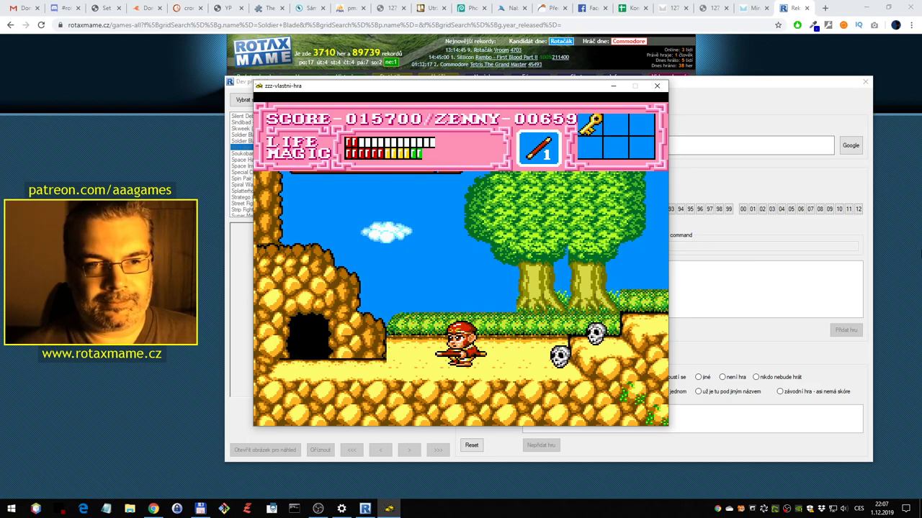
key(Right)
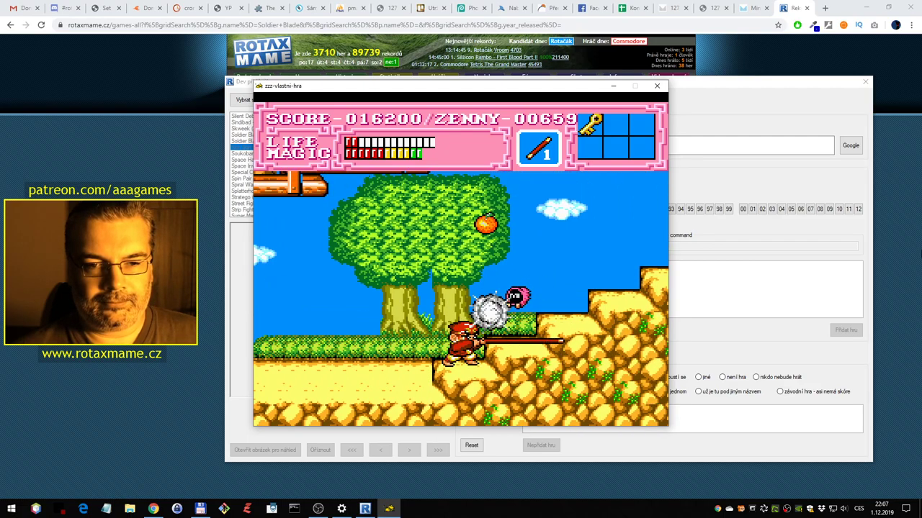
key(Left)
key(ctrl)
key(Right)
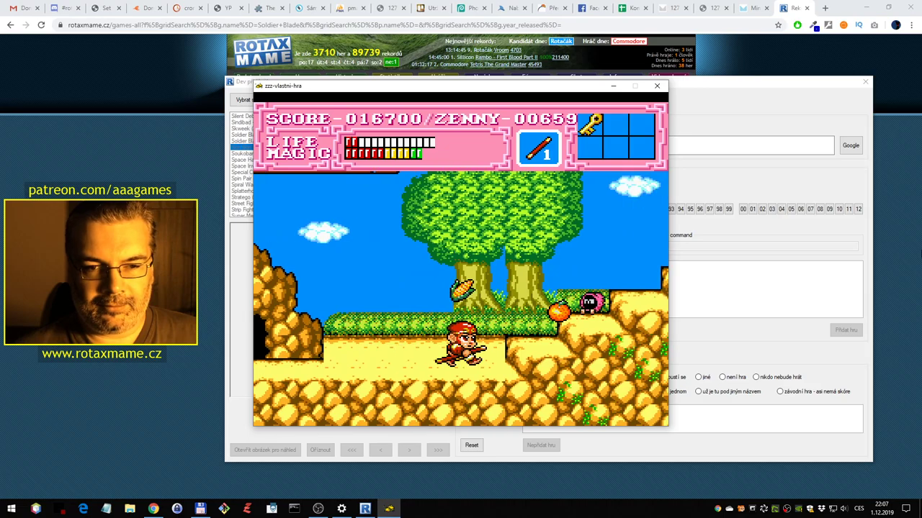
key(Left)
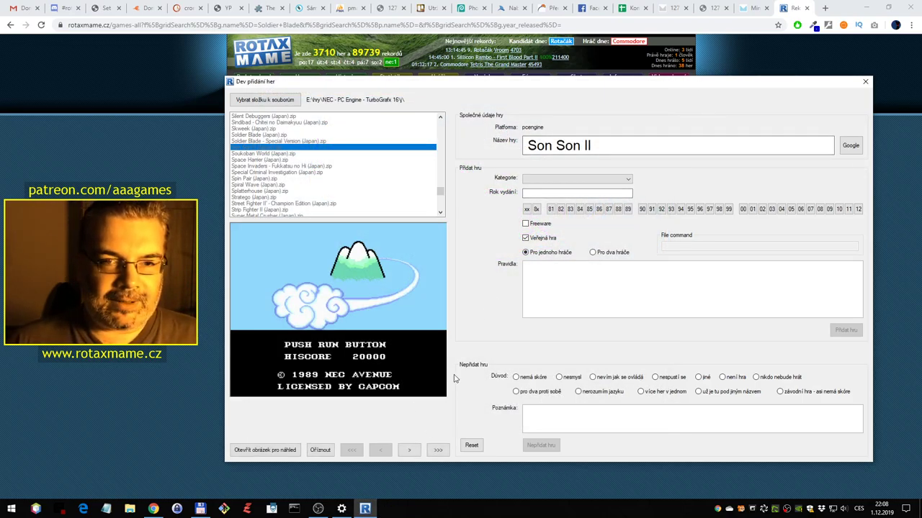
Search the Rotaxmame game list in the browser for "Son" on the PC Engine platform
drag(552, 145, 524, 144)
key(ctrl+c)
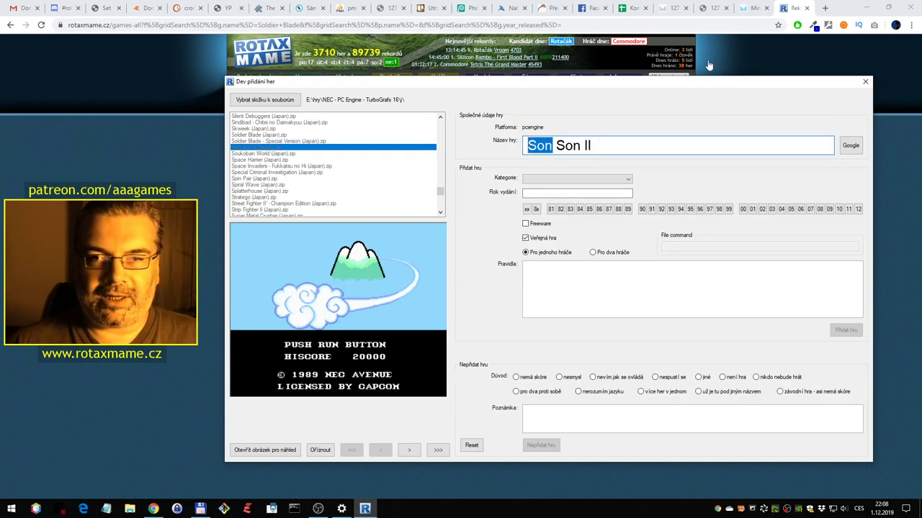
click(693, 73)
triple_click(407, 127)
key(ctrl+v)
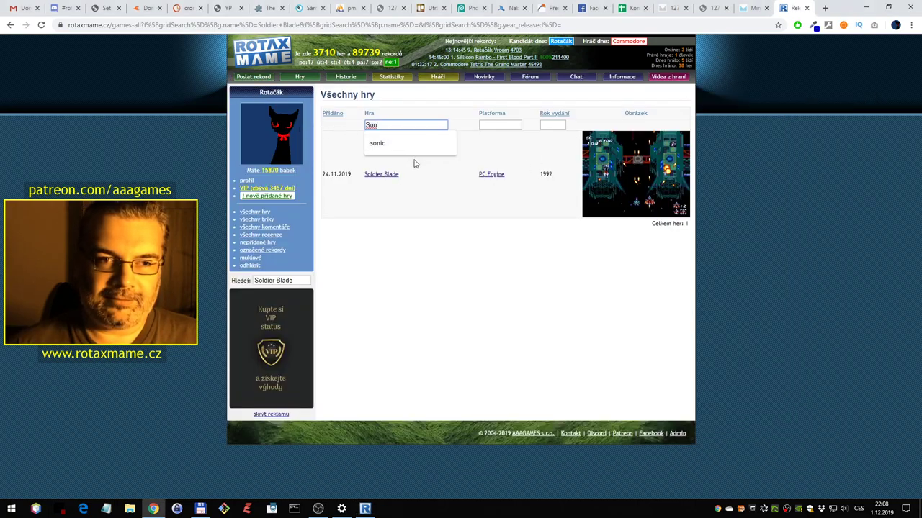
key(Return)
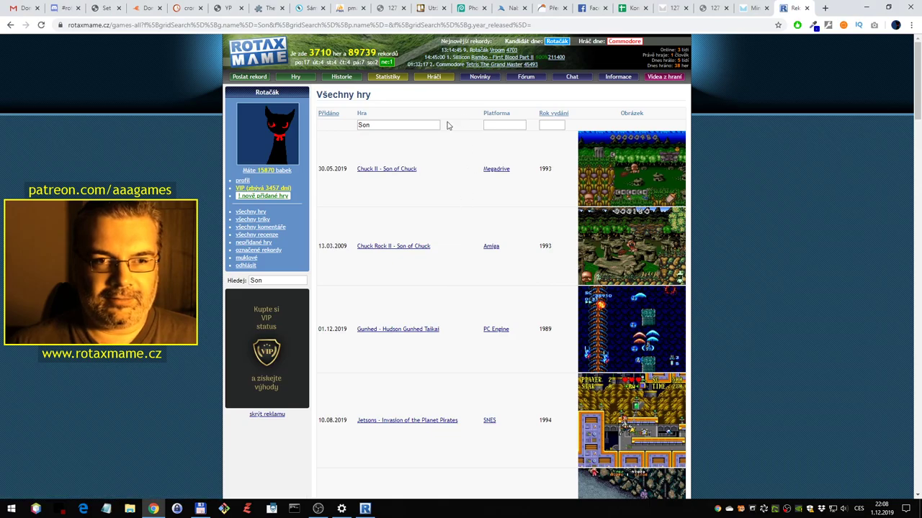
click(504, 158)
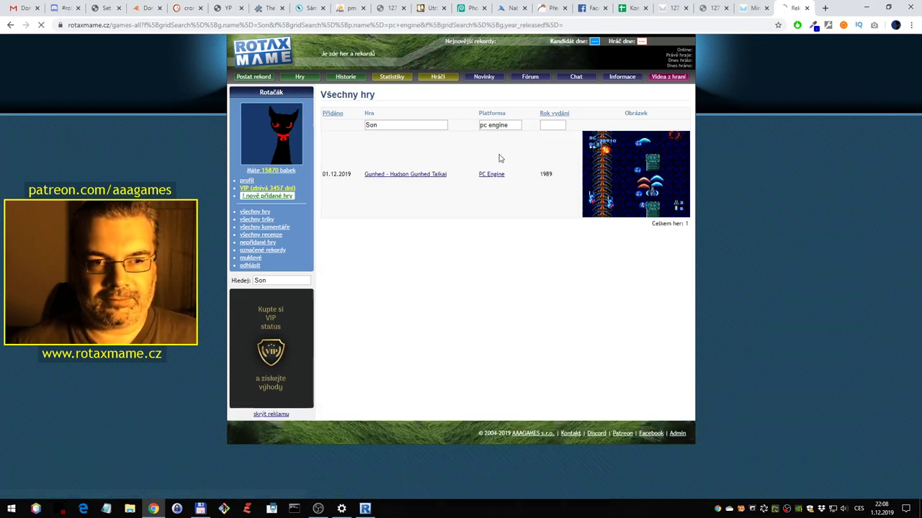
Switch back to the game-adding form and give Son Son II the category Plošinovky and release year 1989
click(365, 509)
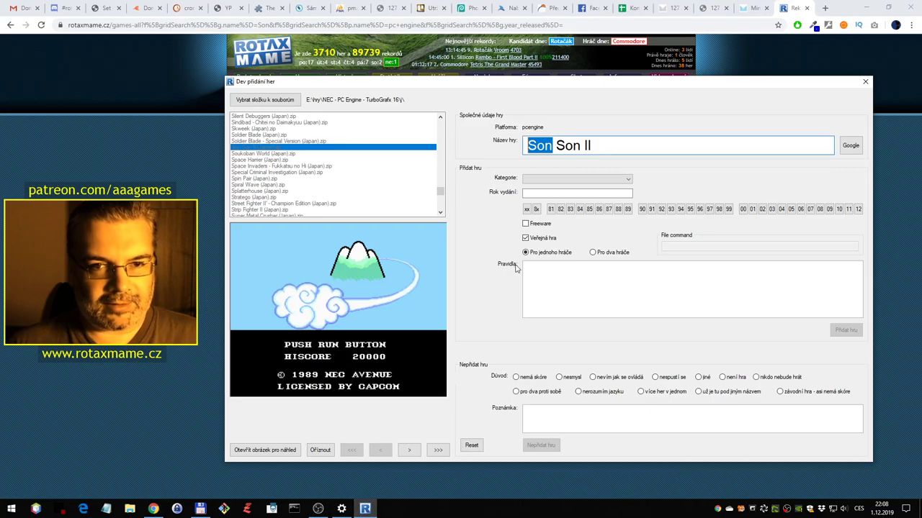
click(576, 179)
click(542, 258)
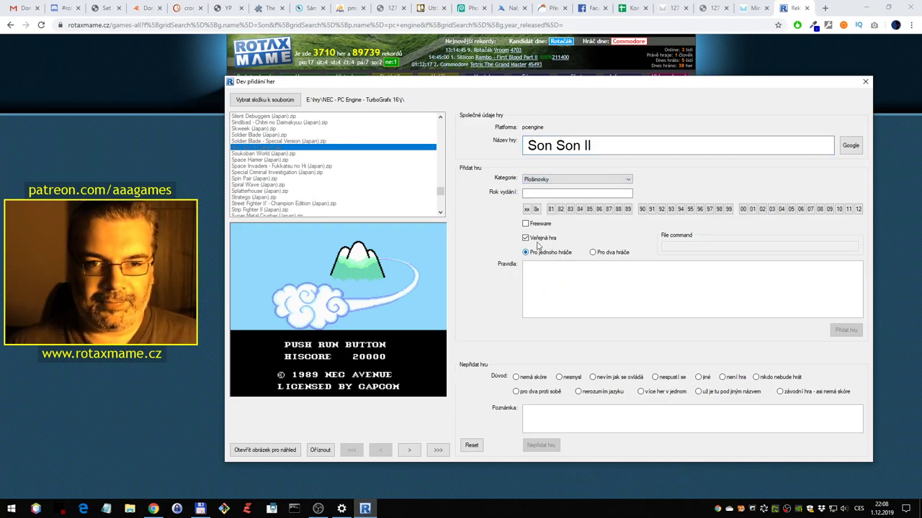
click(628, 210)
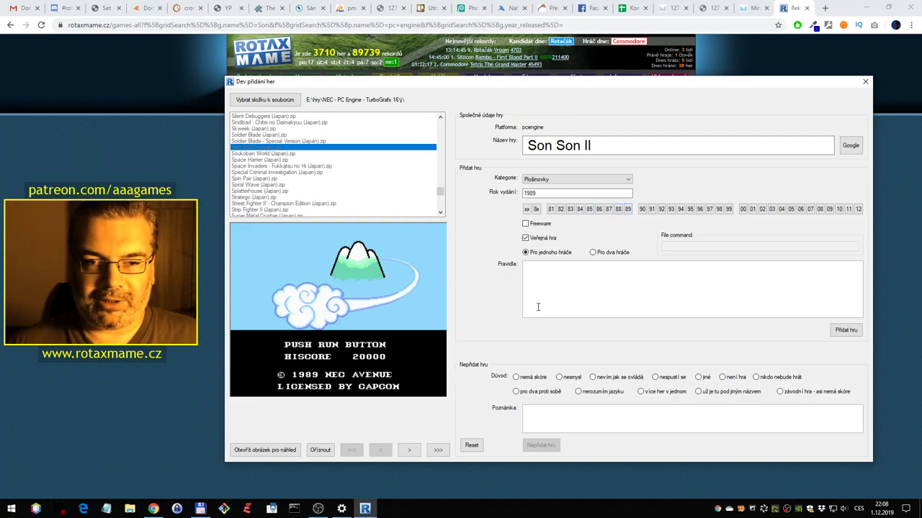
Choose the gameplay screenshot with the staff attack by the rocky steps, crop it and add Son Son II to the database
click(431, 451)
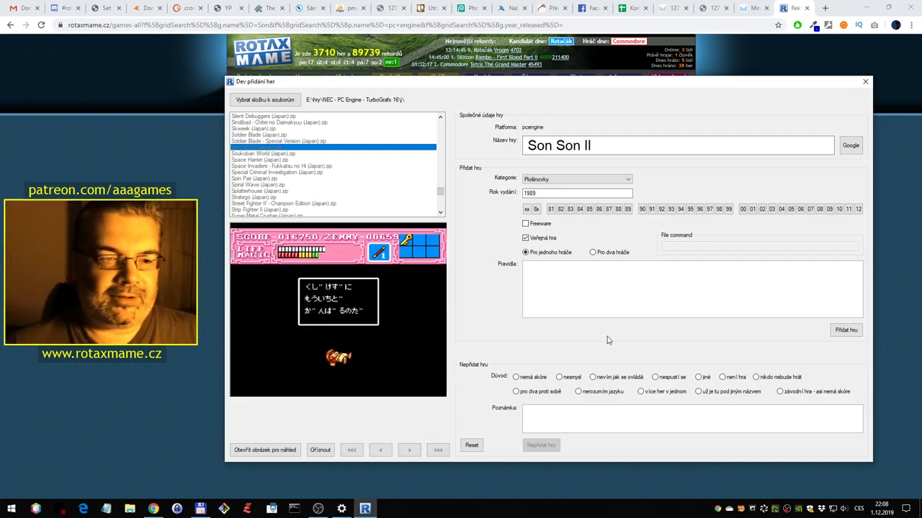
click(349, 450)
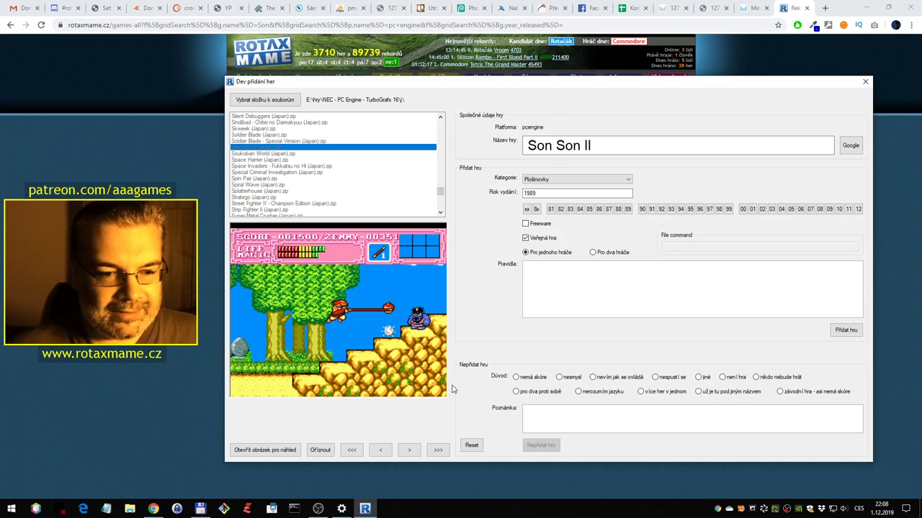
click(321, 450)
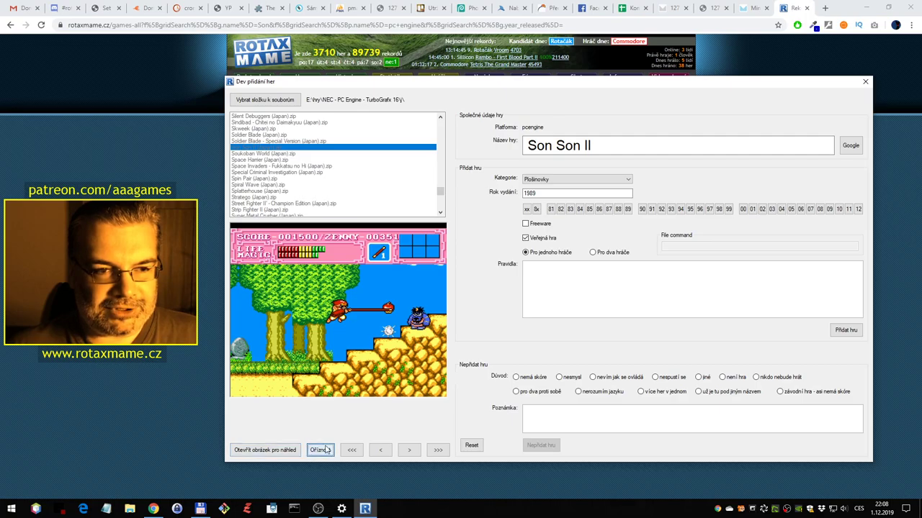
click(846, 330)
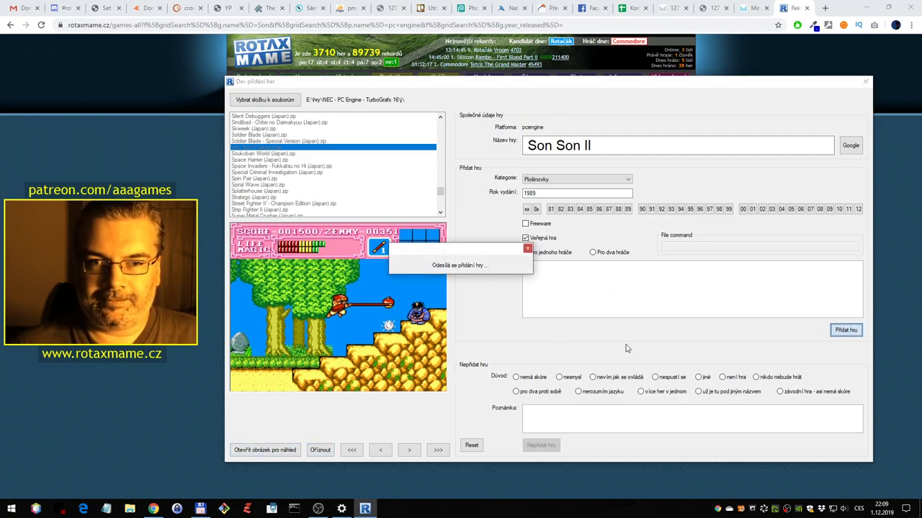
Select Soukoban World (Japan) as the next game and search the website's PC Engine list for "koban"
click(291, 154)
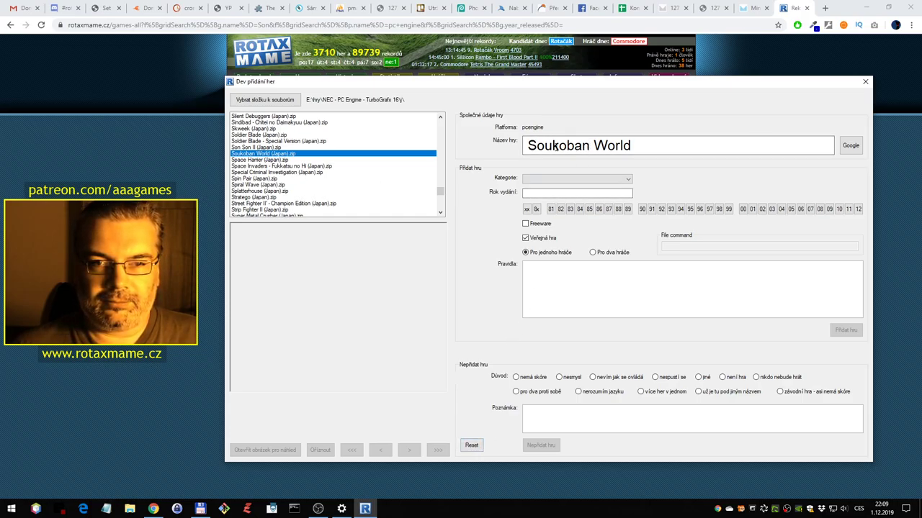
drag(553, 146, 585, 146)
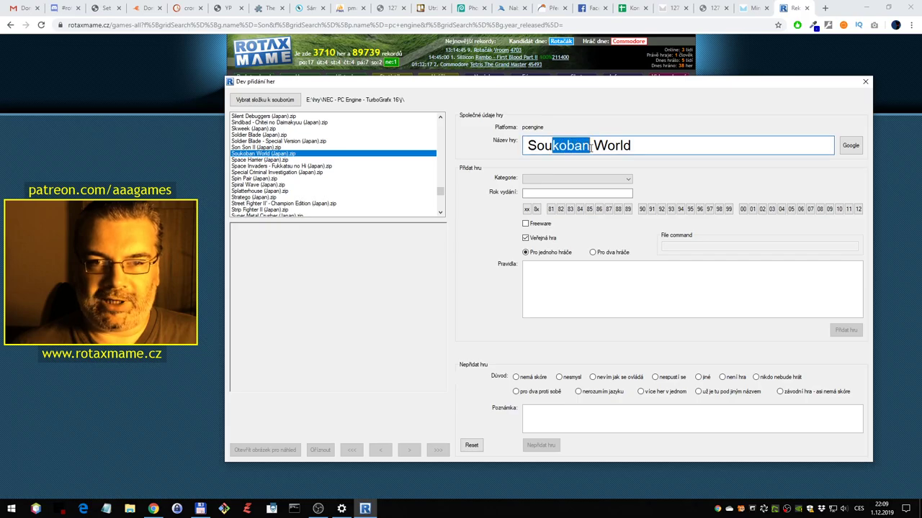
key(ctrl+c)
key(alt+Tab)
double_click(371, 125)
key(ctrl+v)
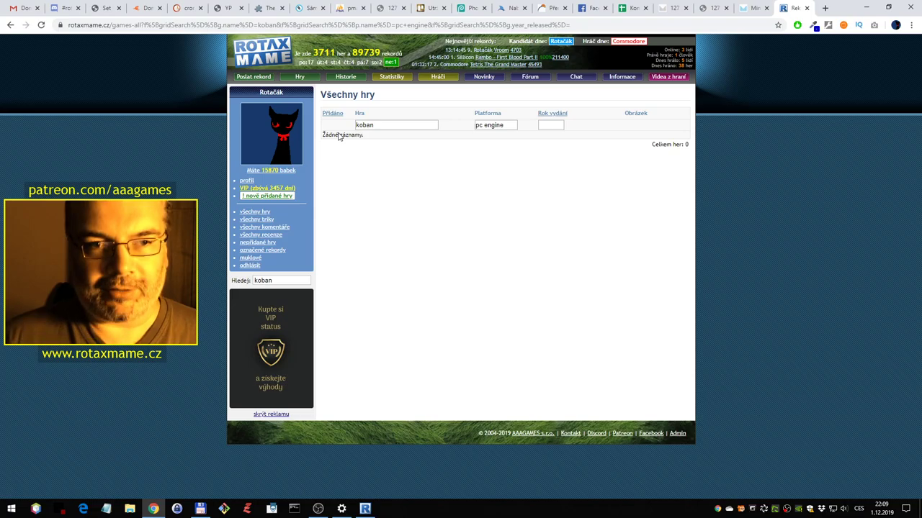
Return to the game-adding form, launch Soukoban World and start a new game in the Japan world
click(365, 508)
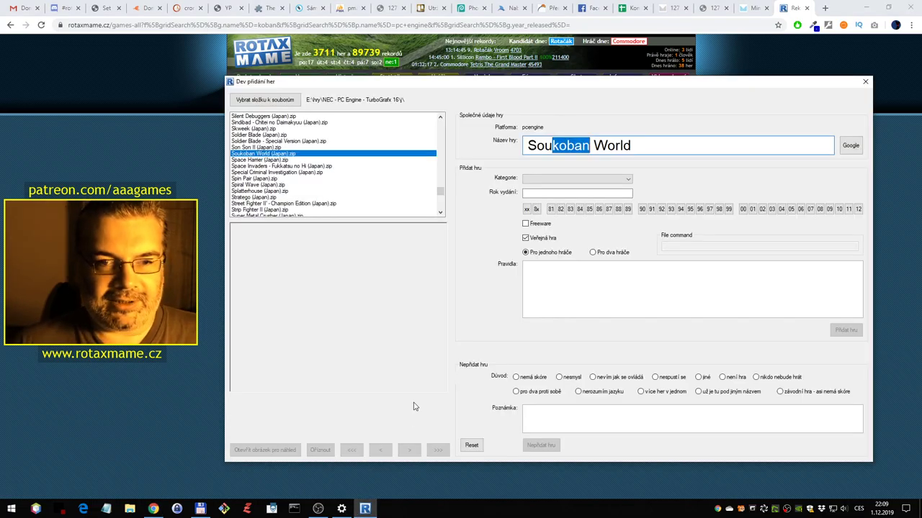
click(653, 147)
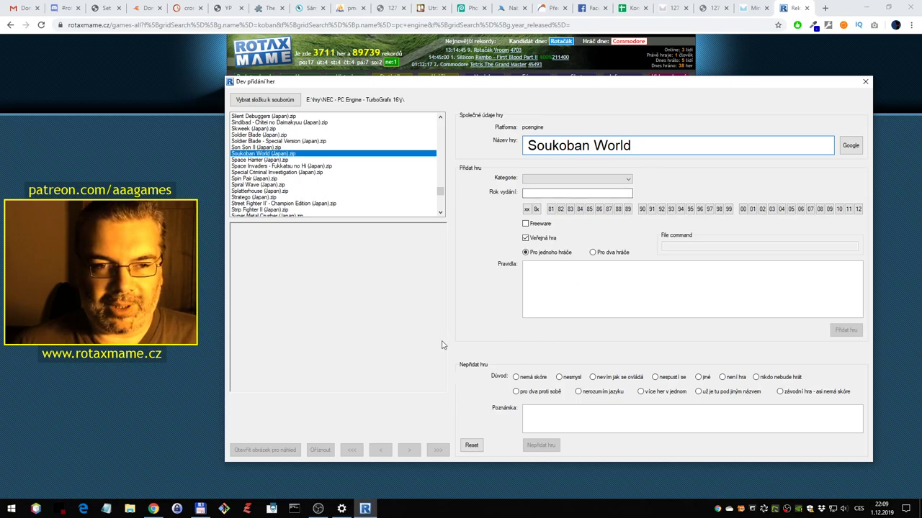
double_click(333, 156)
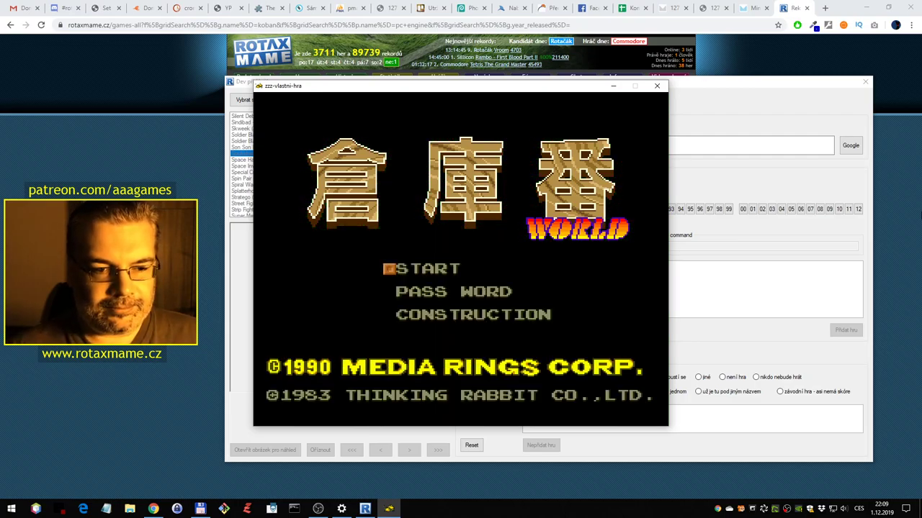
key(Return)
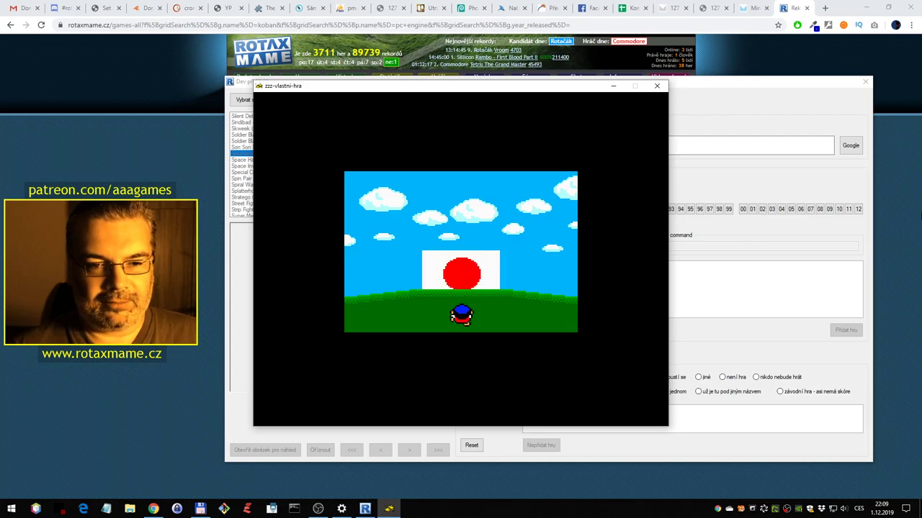
key(Return)
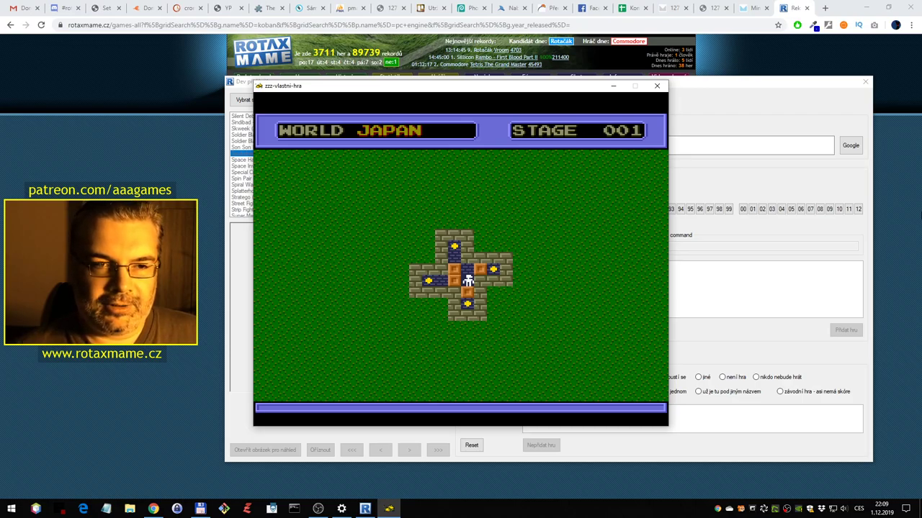
Browse forward through the Japan world's stages to stage 020
key(Right)
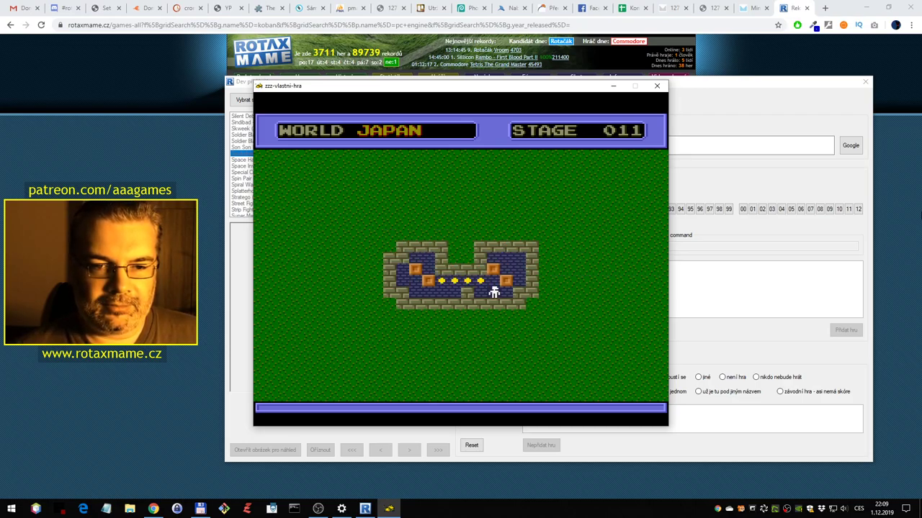
key(Right)
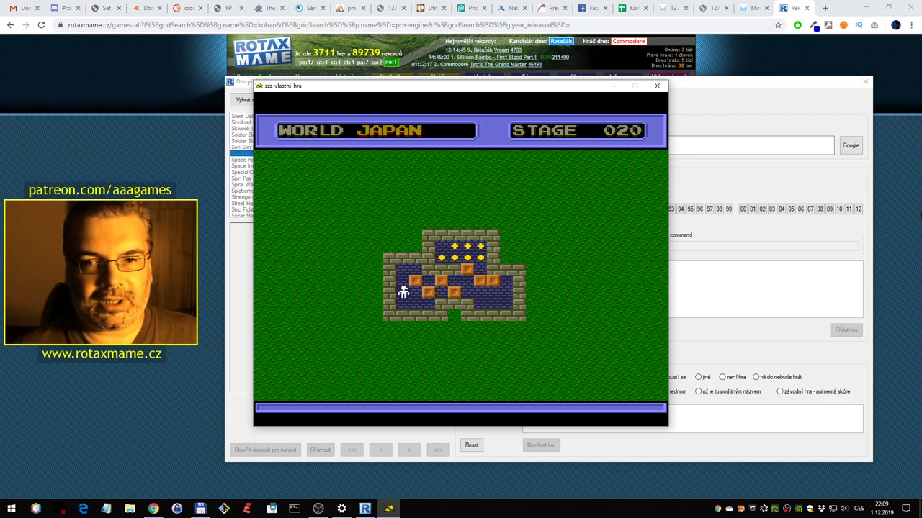
key(Down)
key(Up)
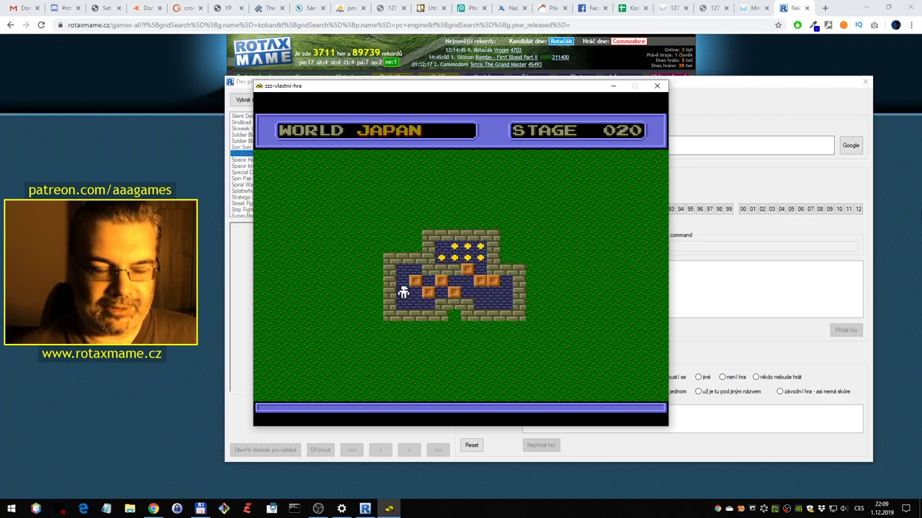
Browse back through the Japan world's stages, past stages 011 and 012, to stage 001
key(Down)
key(Up)
key(Down)
key(Left)
key(Right)
key(Right)
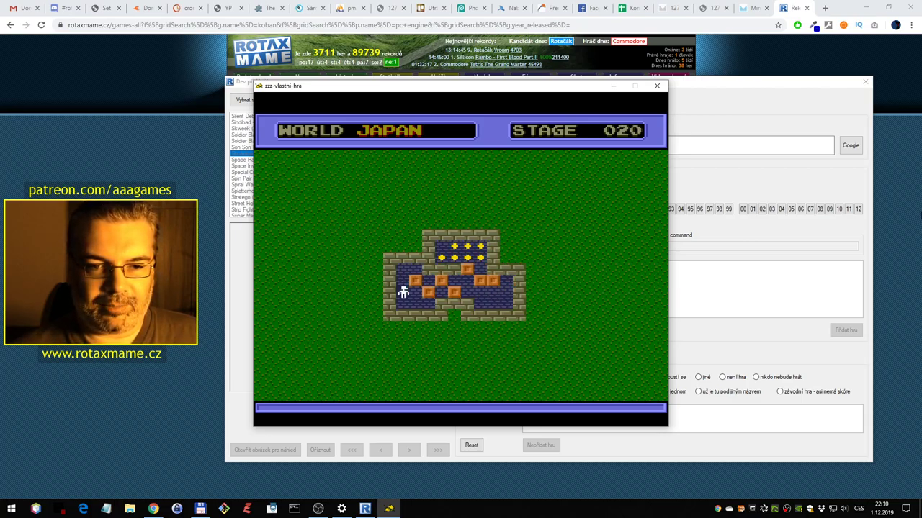
key(Down)
key(Right)
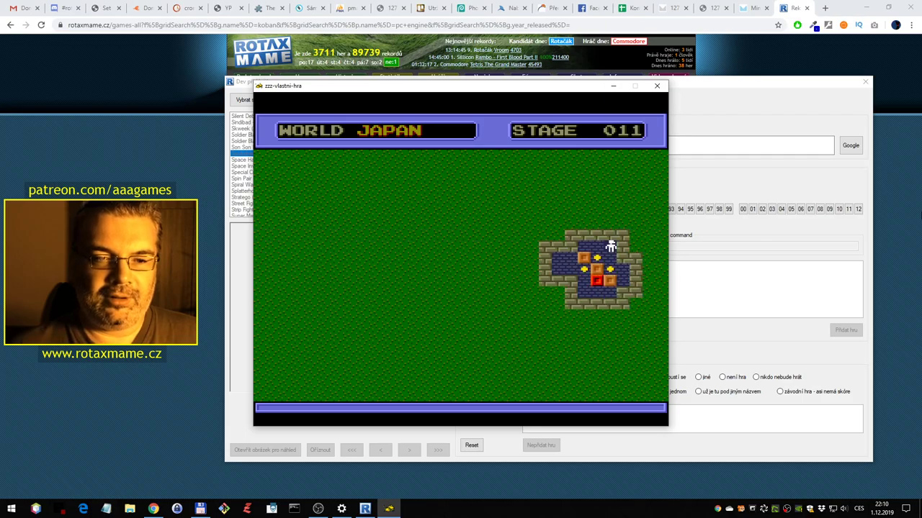
key(Right)
key(Left)
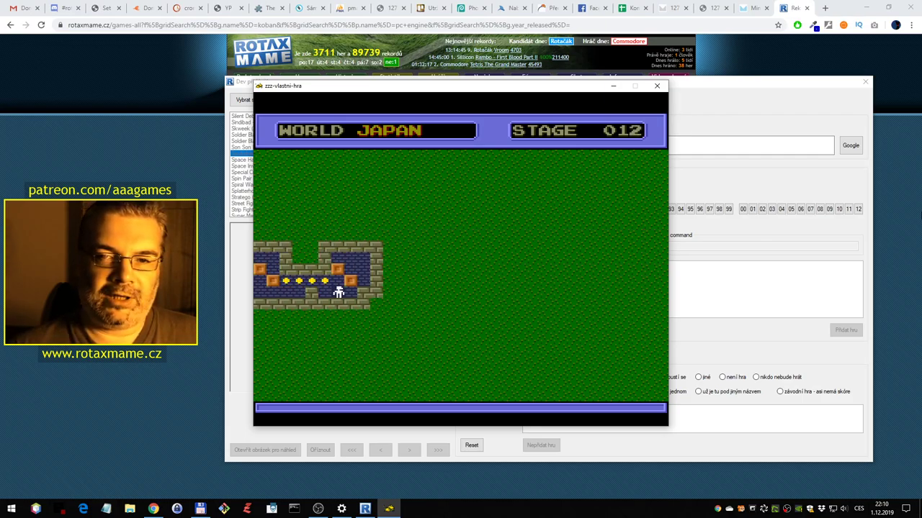
key(Left)
key(Left)
key(Left)
key(Left)
key(Left)
key(Left)
key(Left)
key(Left)
key(Left)
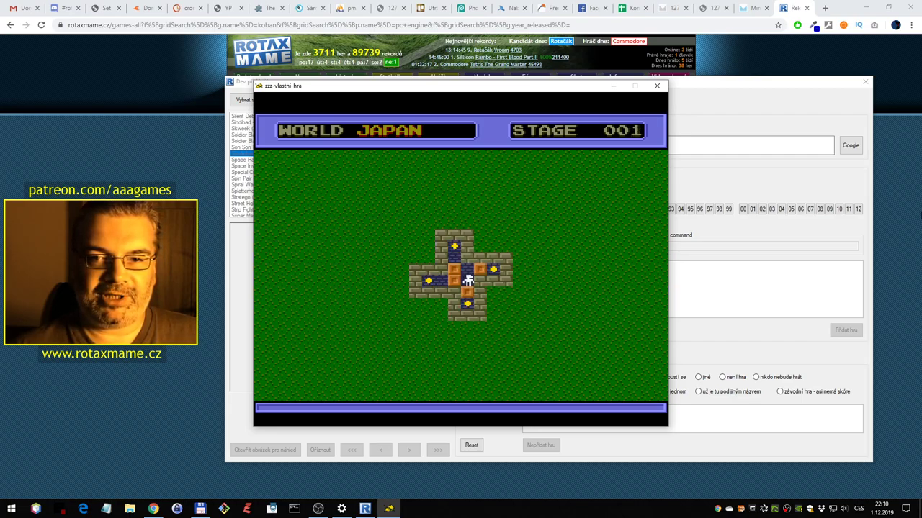
Start stage 001 of the Japan world, push every crate onto its target and continue to stage 002
key(Return)
key(Down)
key(Up)
key(Up)
key(Right)
key(Left)
key(Down)
key(Left)
key(Left)
key(Right)
key(Up)
key(Up)
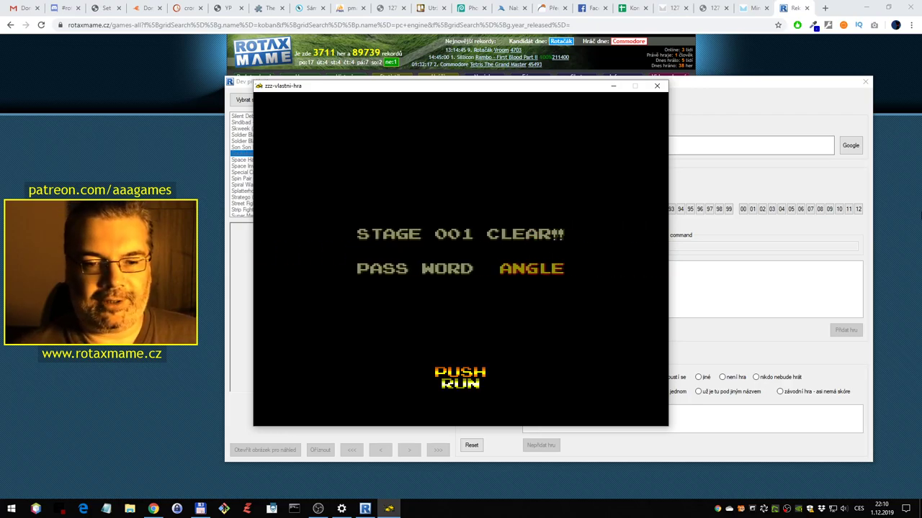
key(Return)
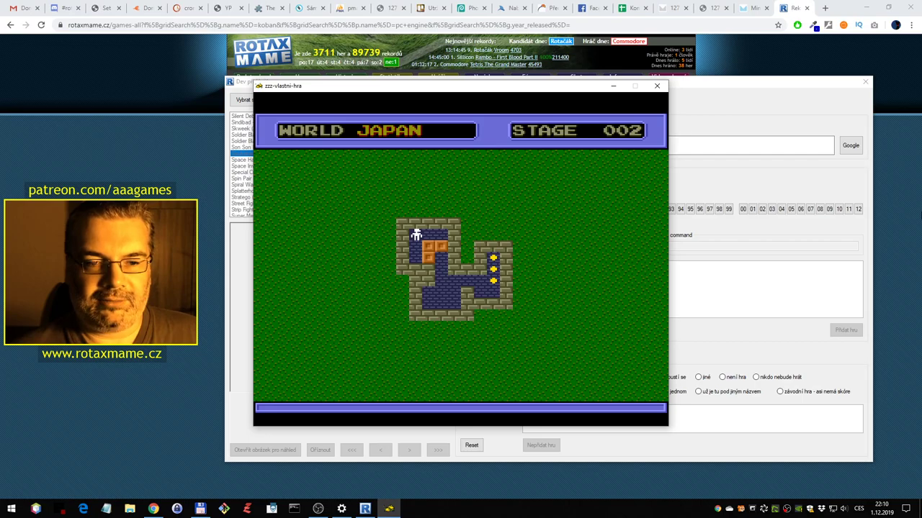
Quit Soukoban World and reject it with the reason "nemá skóre"
key(Right)
key(Right)
key(Right)
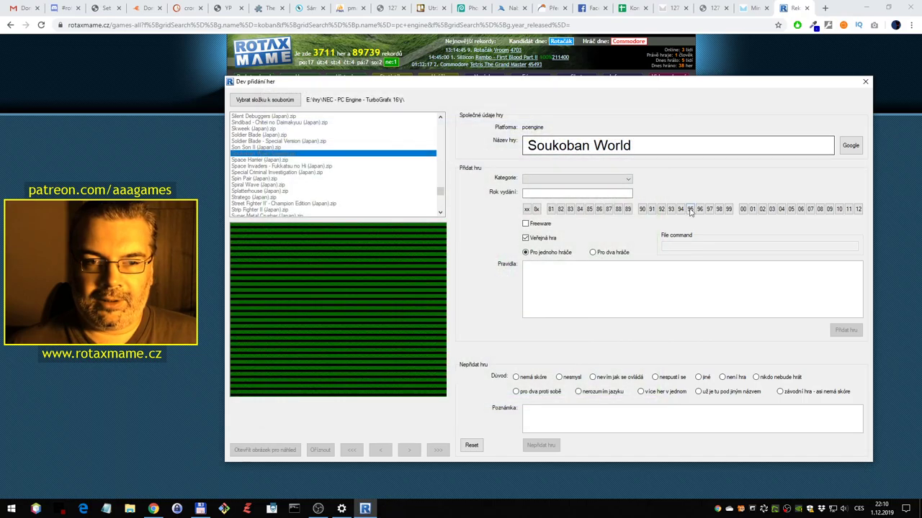
click(656, 86)
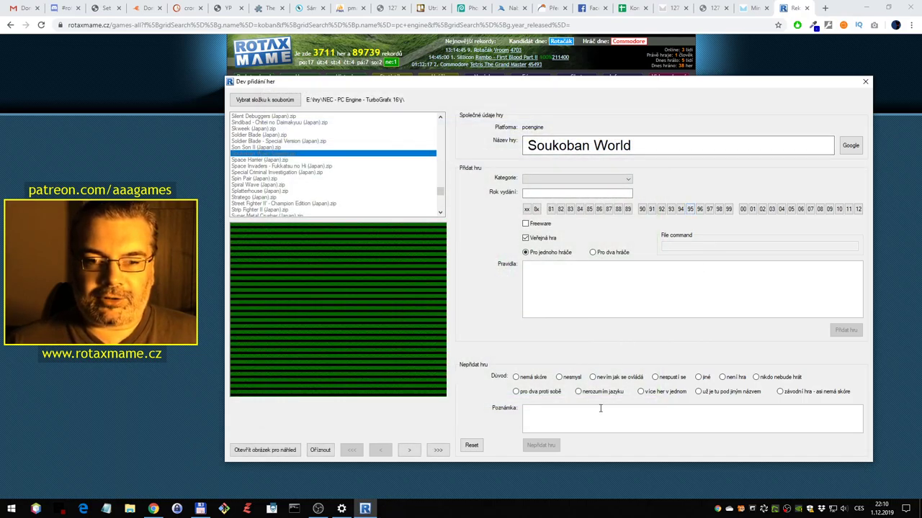
click(537, 378)
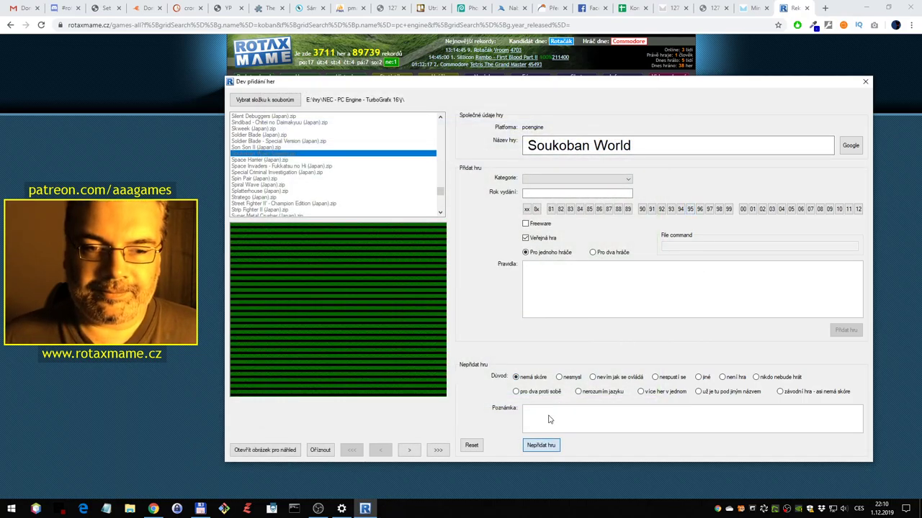
click(541, 444)
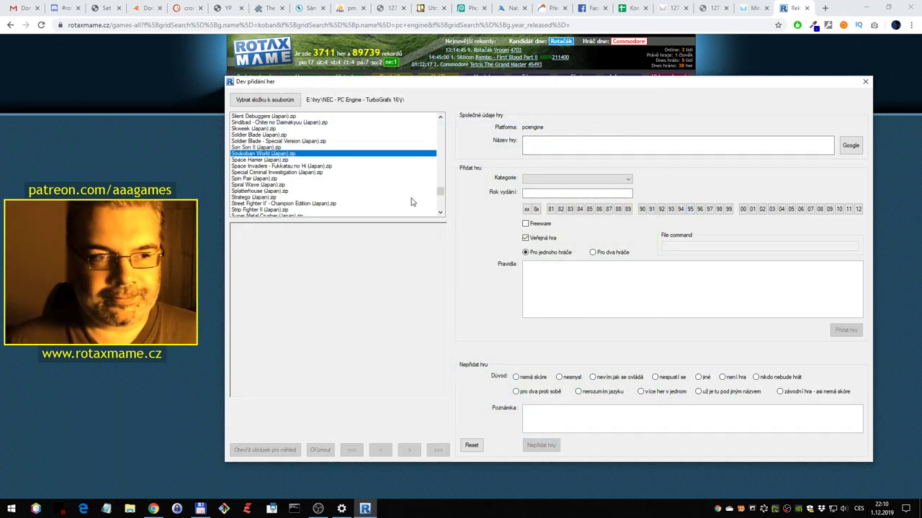
Launch Space Harrier (Japan), start a game and begin firing at the stage 1 enemies
click(288, 161)
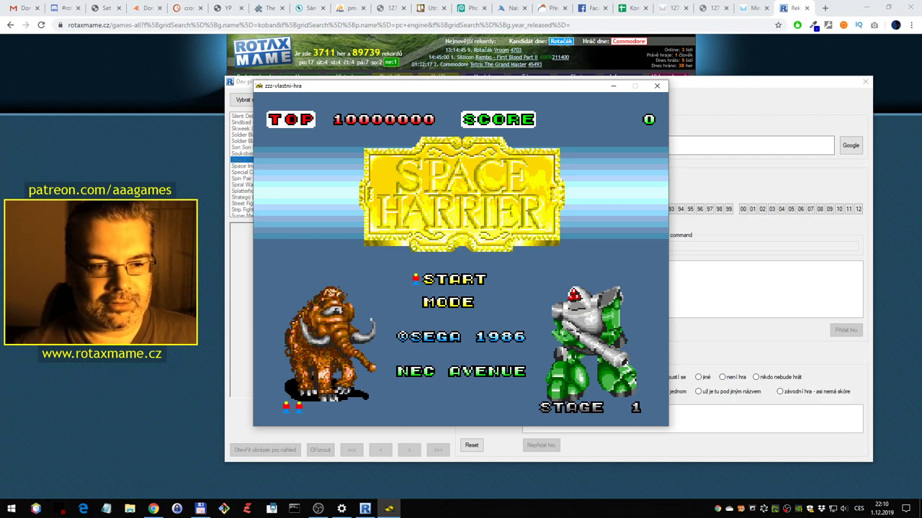
key(Return)
key(Left)
key(Down)
key(ctrl)
key(Right)
key(Up)
key(Left)
key(Down)
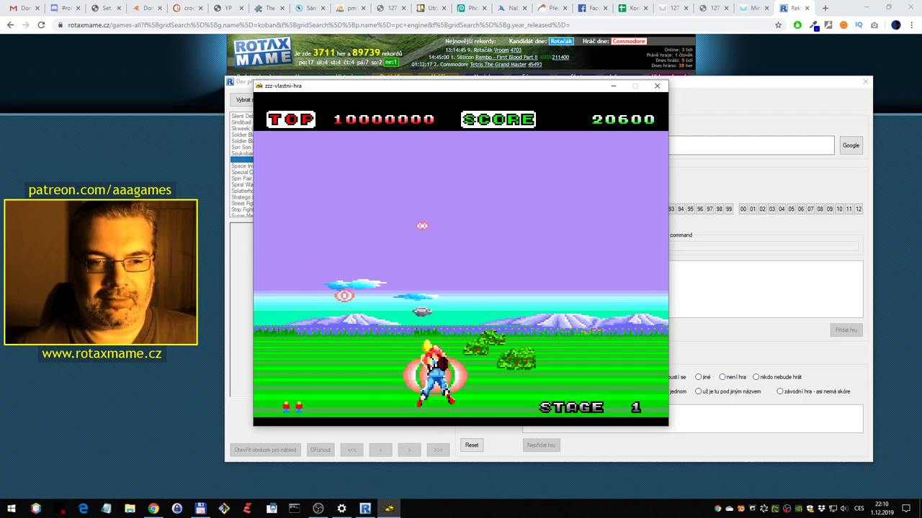
Play through stage 1 of Space Harrier, dodging and shooting enemies until the character is hit, and quit the game
key(Up)
key(Left)
key(ctrl)
key(Right)
key(Down)
key(Right)
key(ctrl)
key(Left)
key(ctrl)
key(Up)
key(Right)
key(Left)
key(Down)
key(Right)
key(ctrl)
key(Up)
key(Down)
key(Left)
key(Left)
key(Left)
key(ctrl)
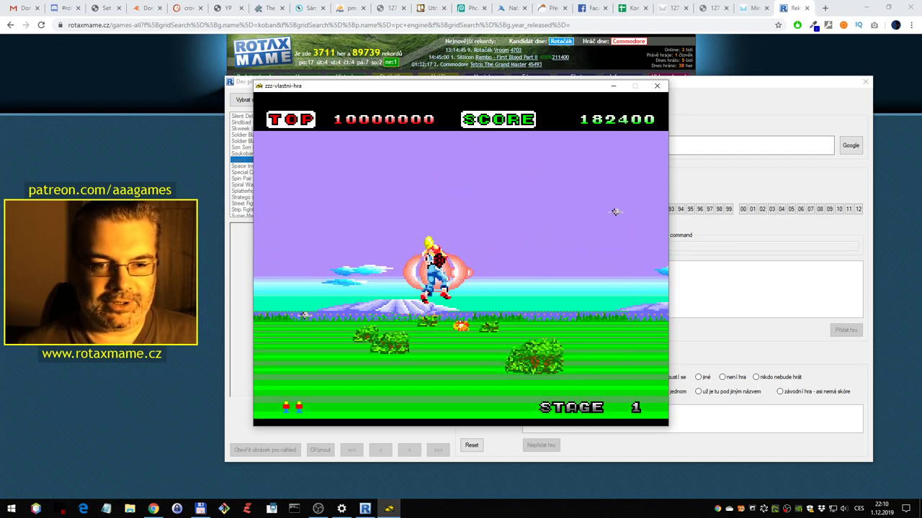
key(Right)
key(Left)
key(Up)
key(Left)
key(Down)
key(Right)
key(Right)
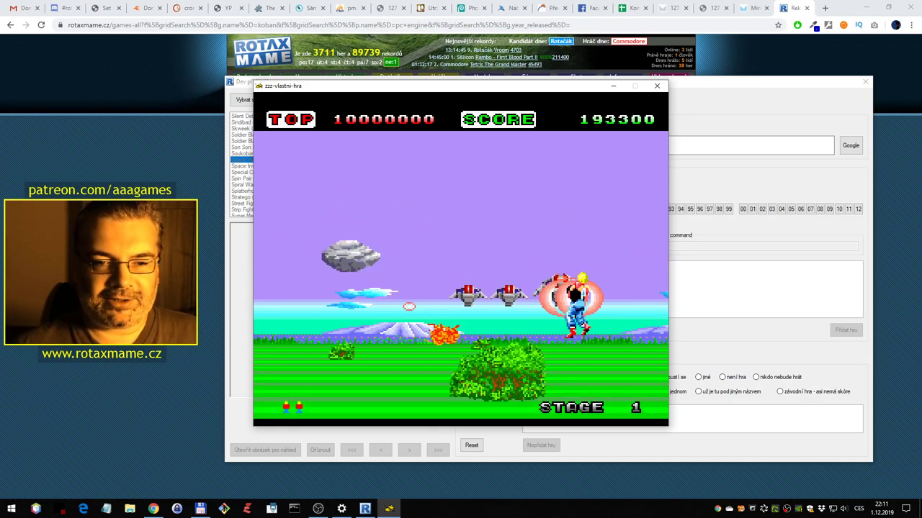
key(Left)
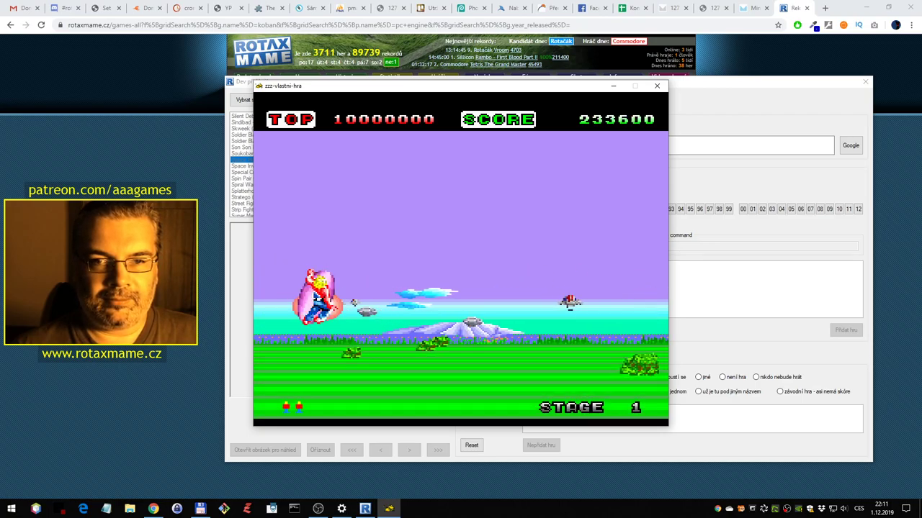
key(Up)
key(Down)
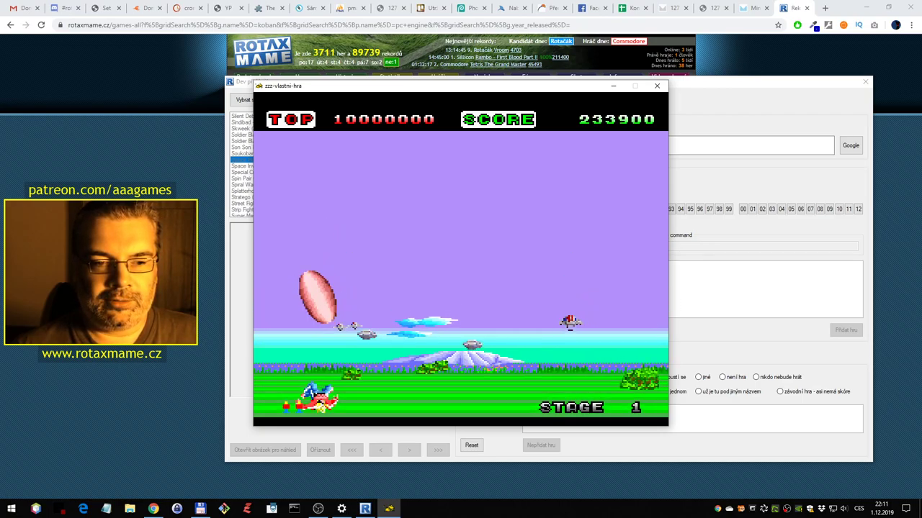
key(Escape)
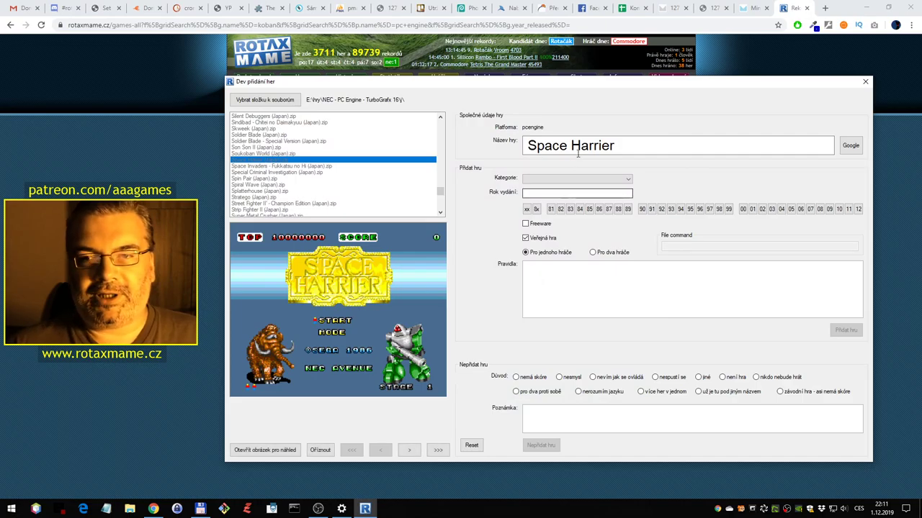
Look up Space Harrier on Google, copy its title and search the website's PC Engine game list for it
click(850, 144)
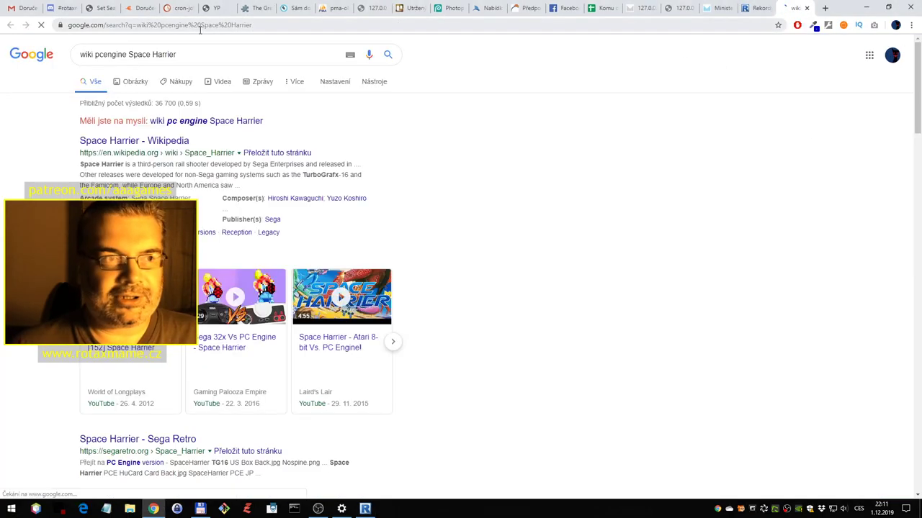
drag(128, 54, 227, 78)
key(ctrl+c)
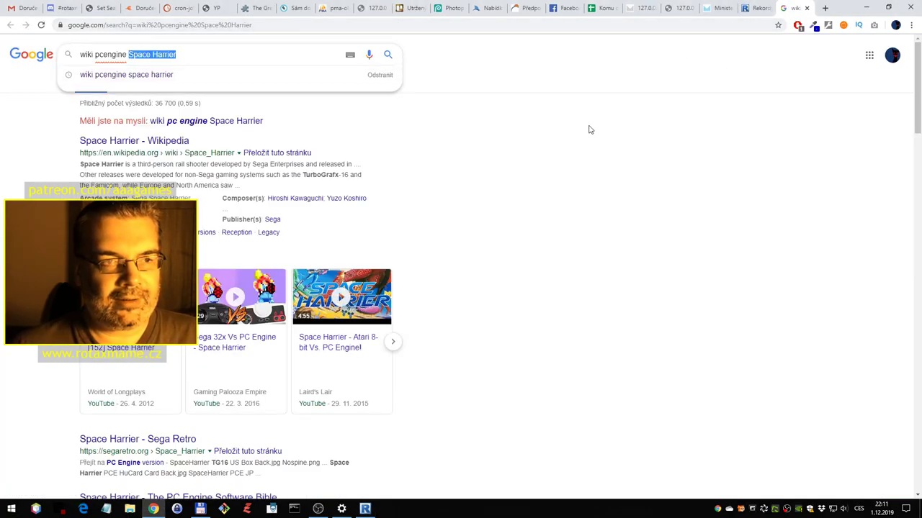
click(756, 8)
drag(393, 123, 358, 124)
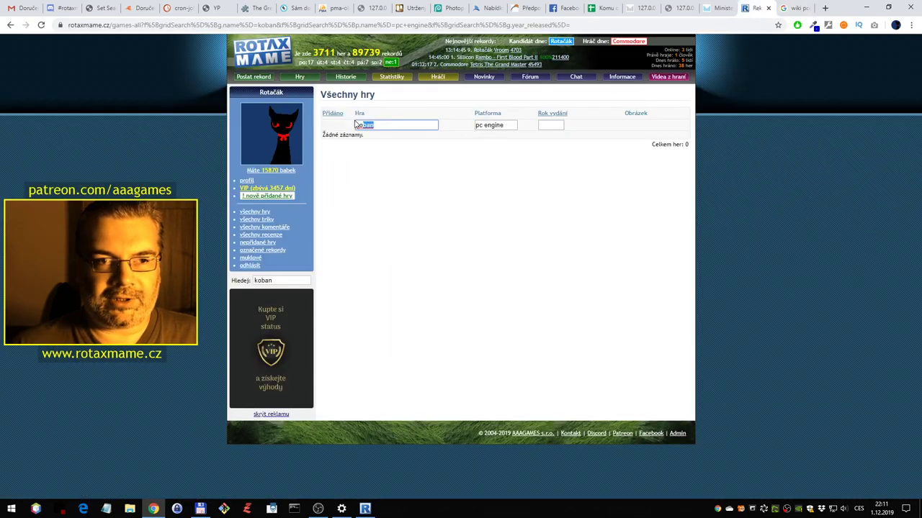
key(ctrl+v)
key(Return)
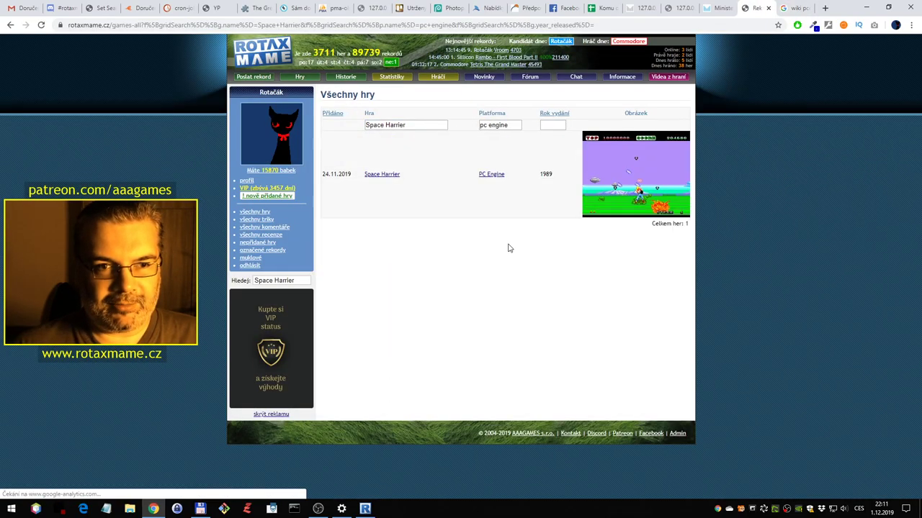
Close the Google results, return to the game-adding form and reset the Space Harrier entry
click(793, 9)
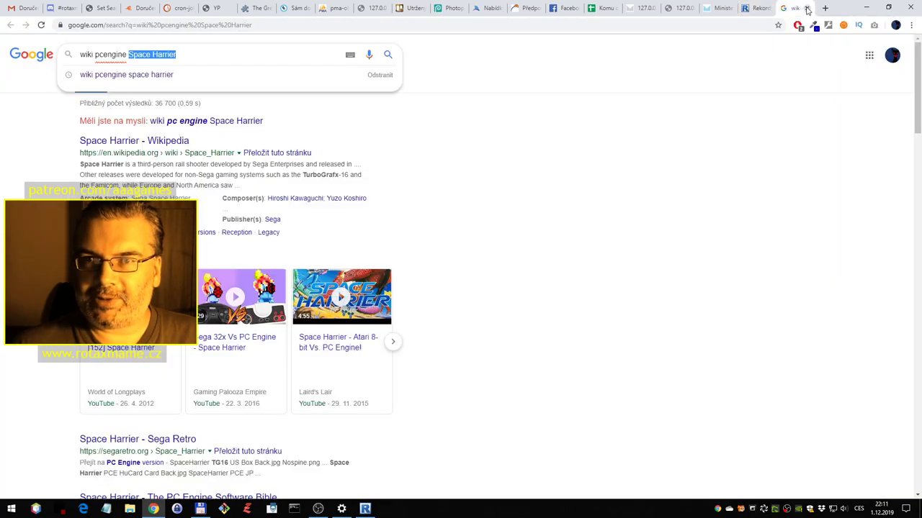
key(ctrl+w)
click(365, 508)
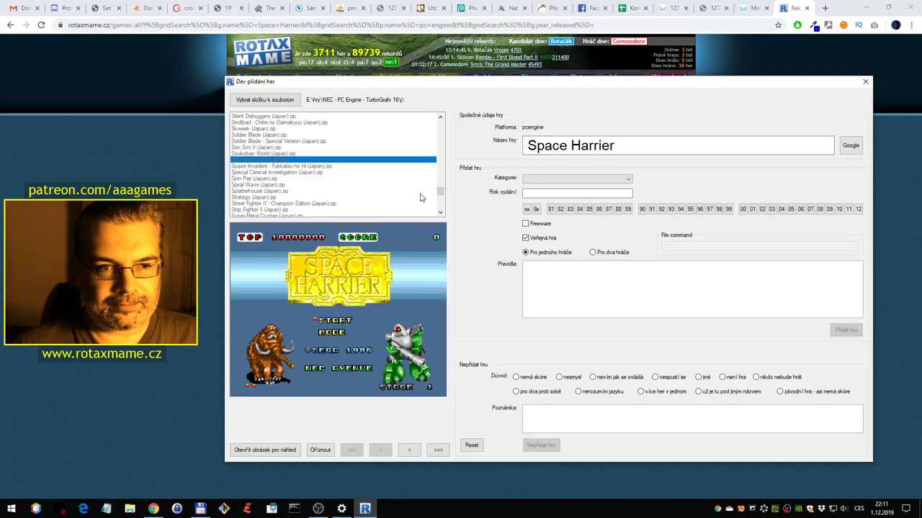
click(468, 447)
Launch Space Invaders - Fukkatsu no Hi (Japan) and start a game
click(330, 167)
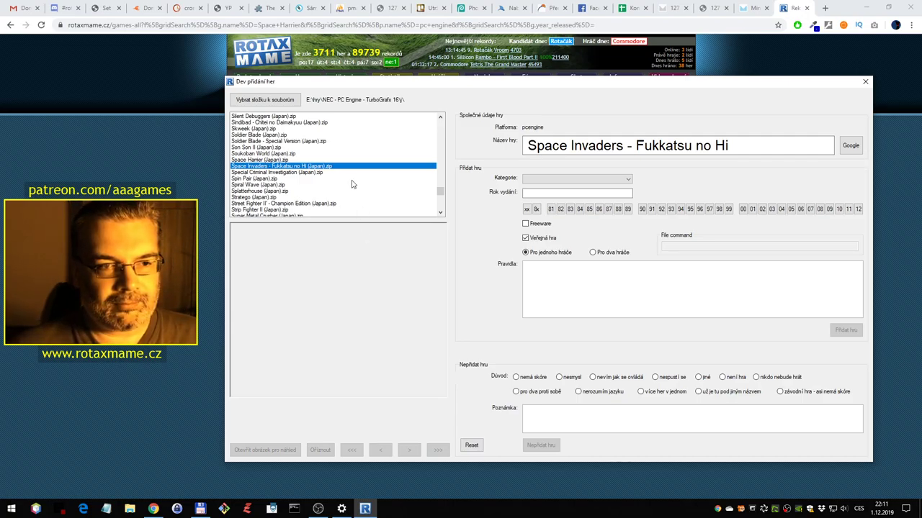
double_click(345, 168)
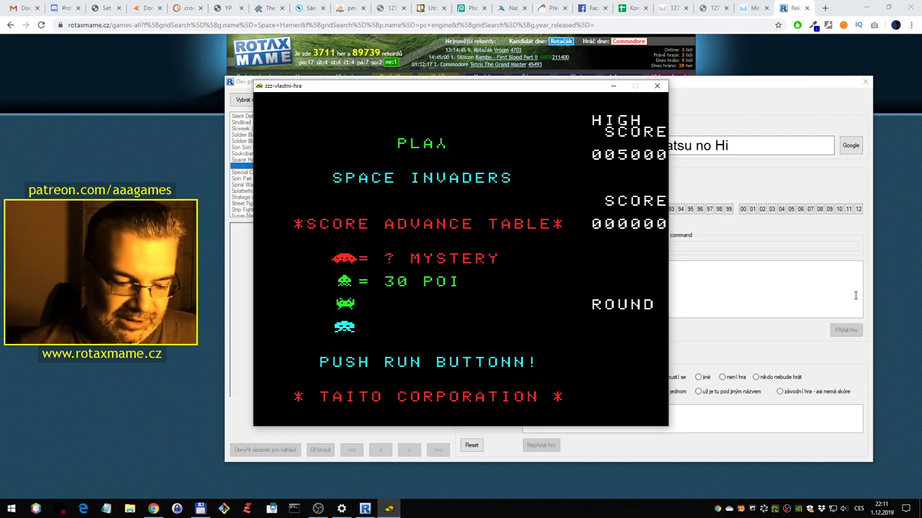
key(Return)
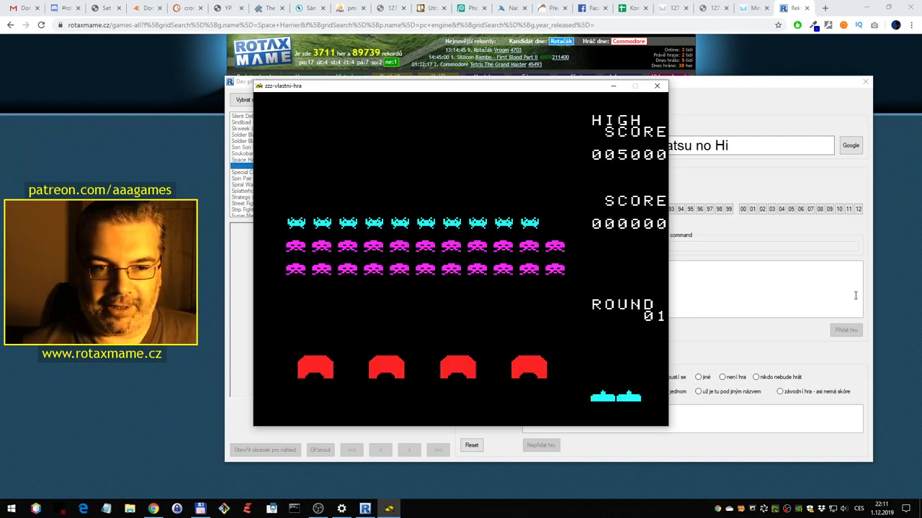
Play round 1 of Space Invaders, dodging enemy fire and shooting down the invaders until the first ship is lost
key(Right)
key(ctrl)
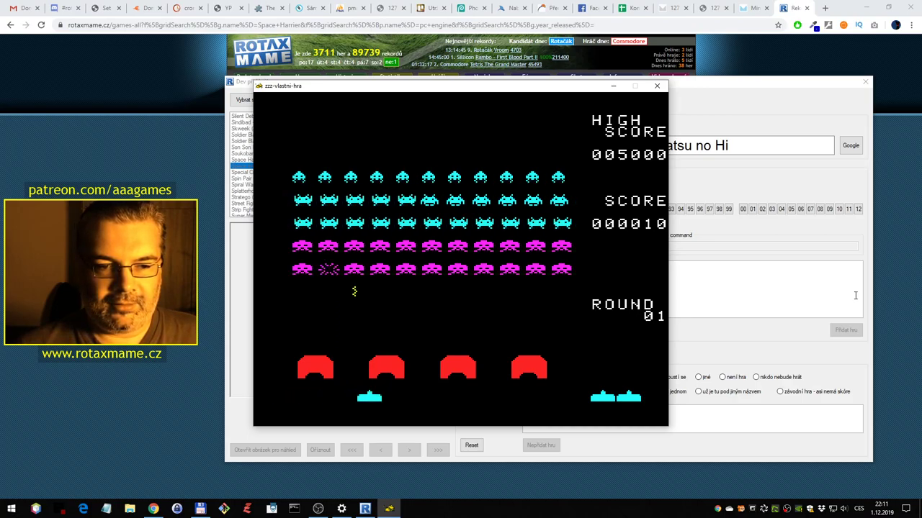
key(ctrl)
key(Right)
key(Left)
key(Right)
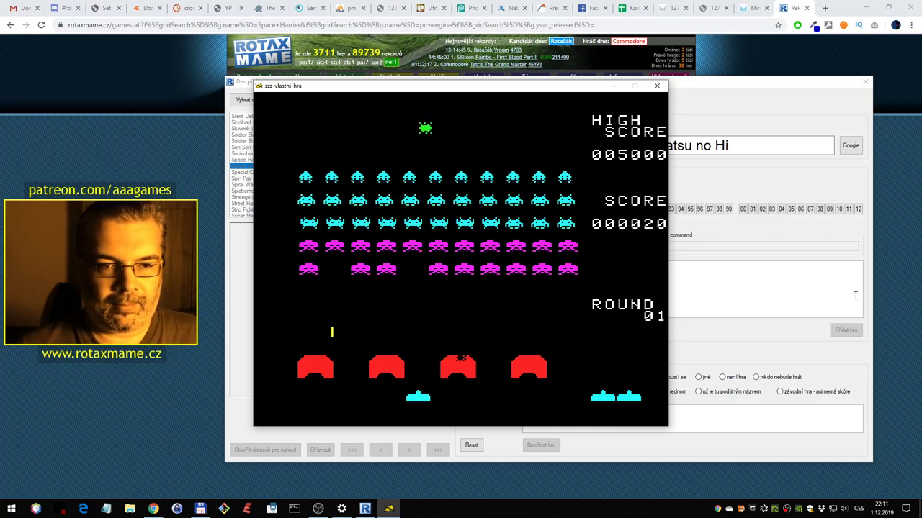
key(ctrl)
key(ctrl)
key(Right)
key(ctrl)
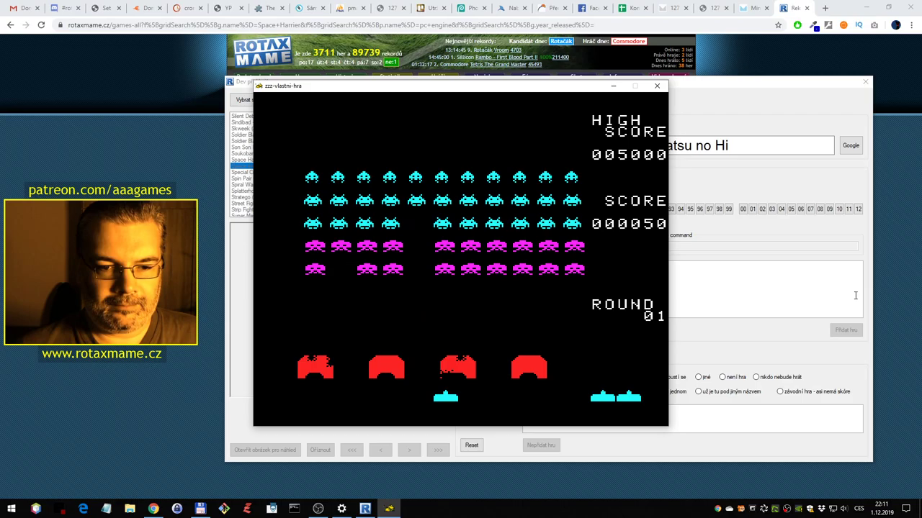
key(Left)
key(ctrl)
key(Right)
key(ctrl)
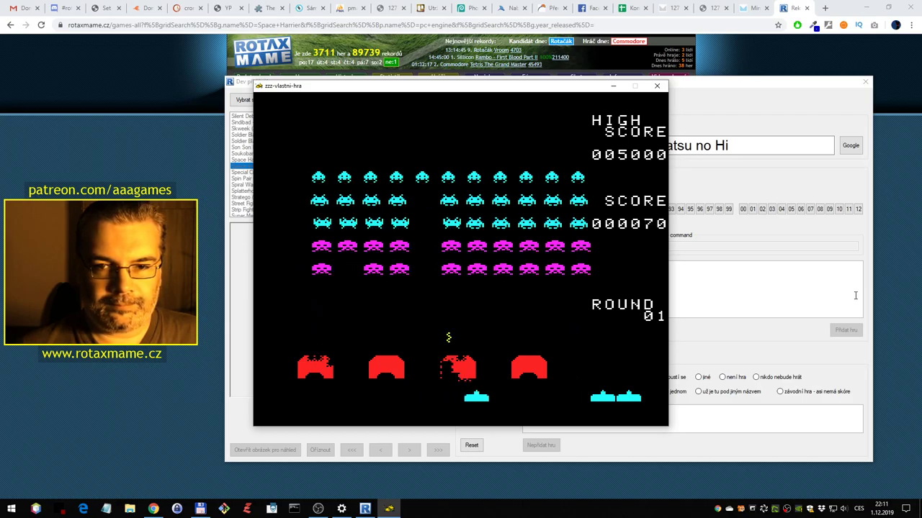
key(Right)
key(Left)
key(ctrl)
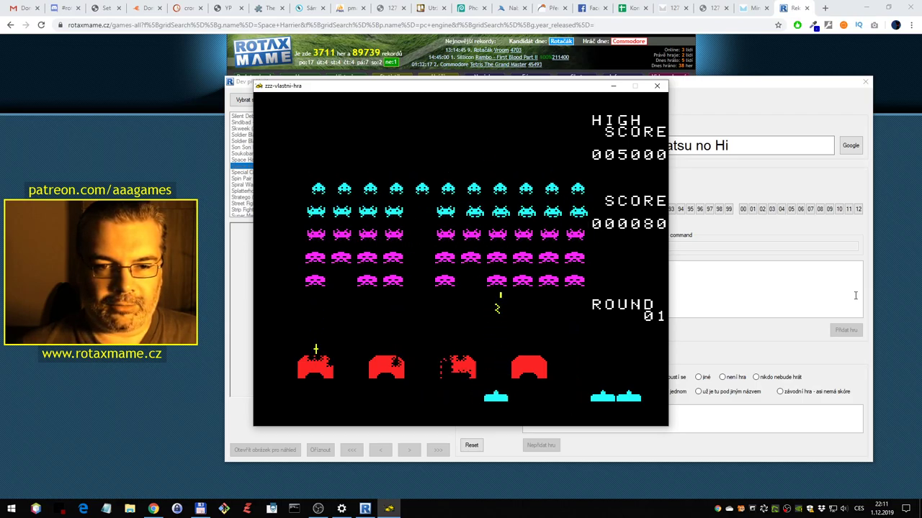
key(ctrl)
key(Left)
key(ctrl)
key(Right)
key(ctrl)
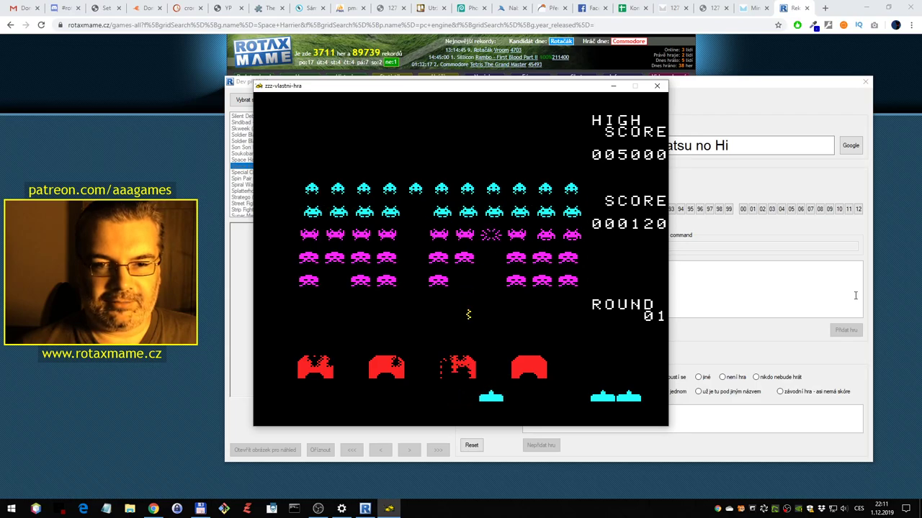
key(Left)
key(ctrl)
key(ctrl)
key(Left)
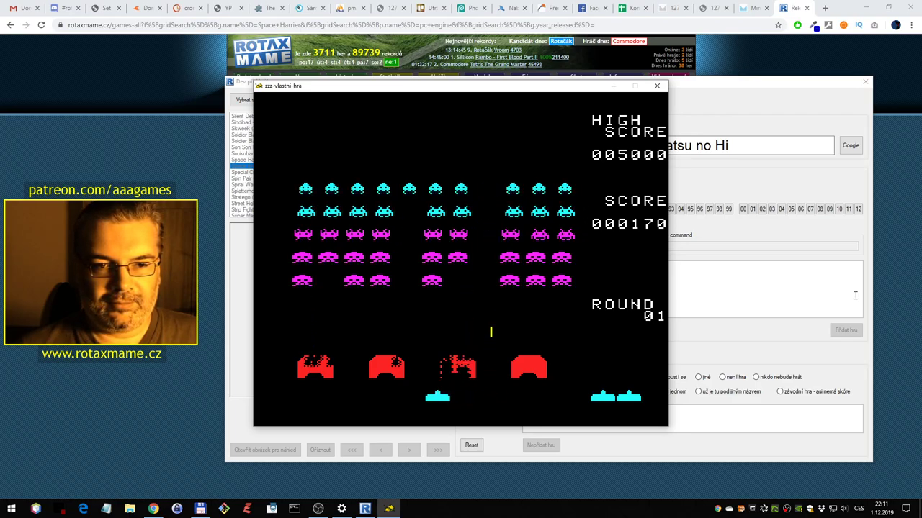
key(ctrl)
key(Right)
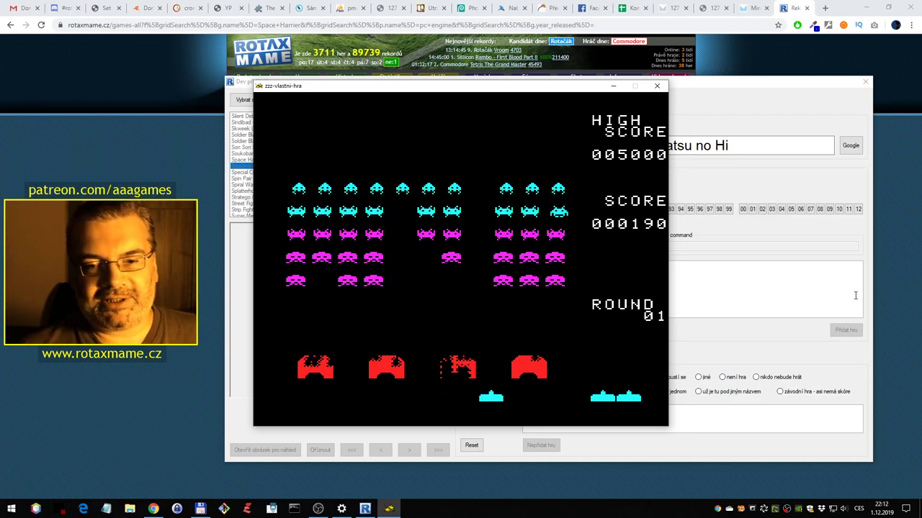
key(Right)
key(ctrl)
key(ctrl)
key(Left)
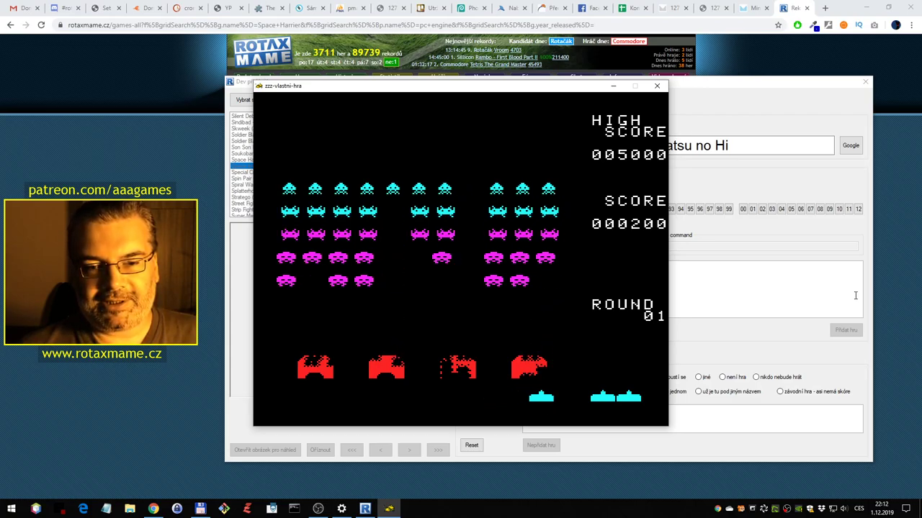
key(Right)
key(ctrl)
key(ctrl)
key(Left)
key(Right)
key(ctrl)
key(Left)
key(Right)
key(ctrl)
key(ctrl)
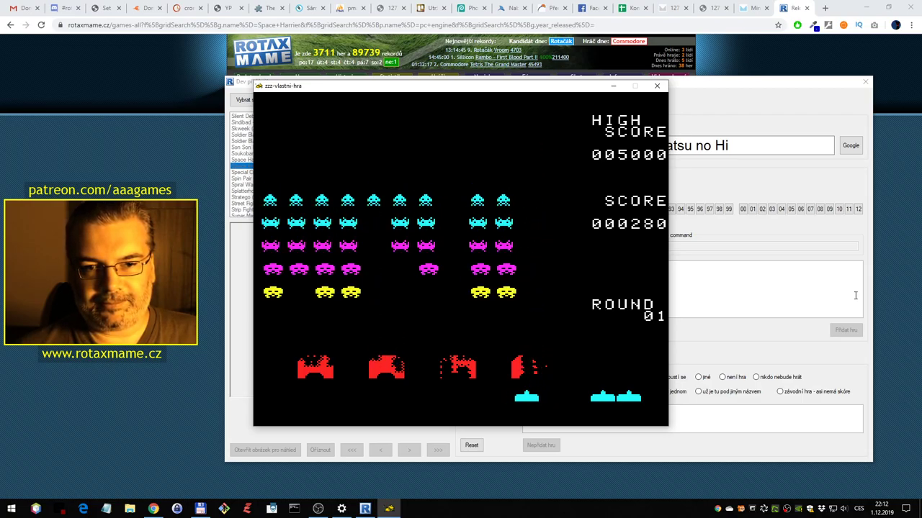
key(Left)
key(ctrl)
key(Right)
key(ctrl)
key(ctrl)
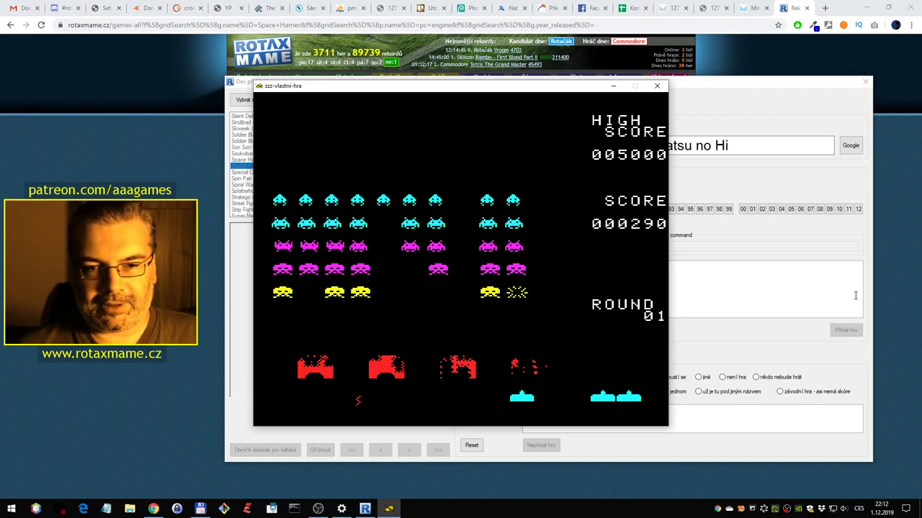
key(ctrl)
key(Right)
key(ctrl)
key(Right)
key(ctrl)
key(Left)
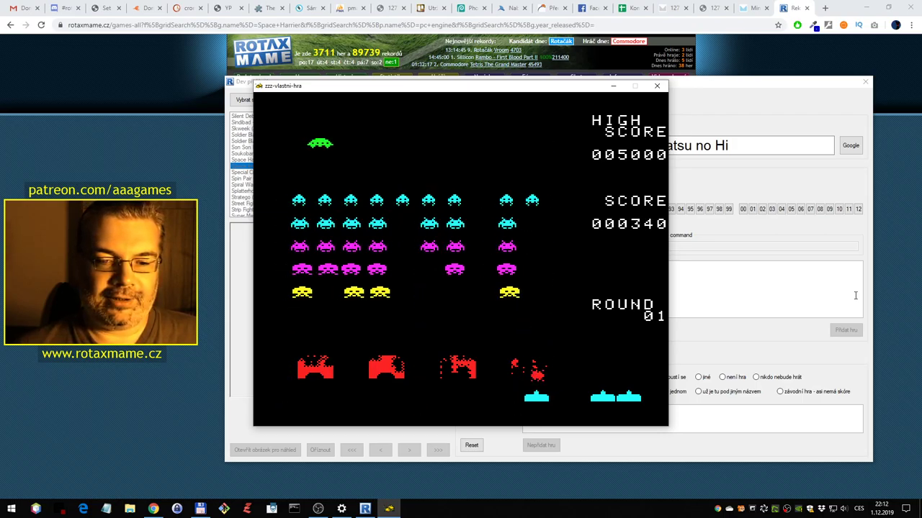
key(ctrl)
key(Right)
key(ctrl)
key(Right)
key(Left)
key(ctrl)
key(Right)
key(Right)
key(ctrl)
key(ctrl)
key(ctrl)
key(Right)
key(ctrl)
key(Left)
key(ctrl)
key(Left)
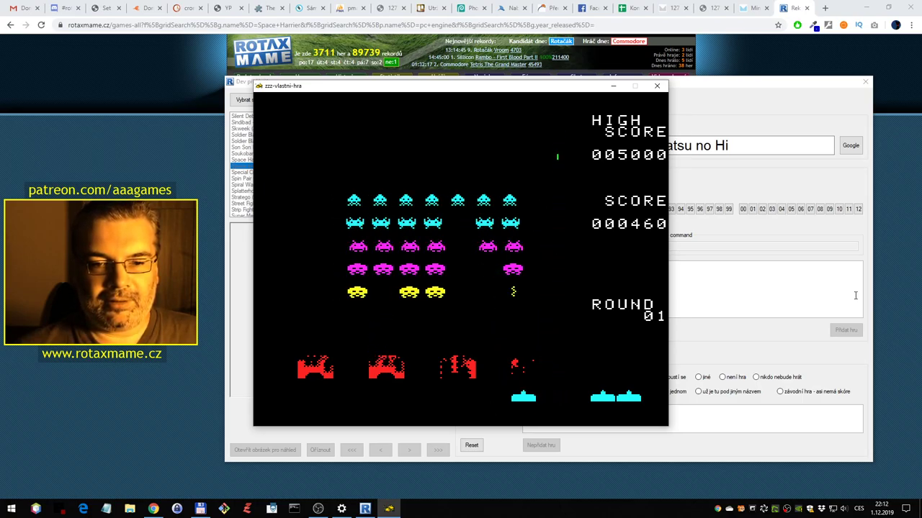
key(Right)
key(ctrl)
key(Right)
key(ctrl)
key(Left)
key(ctrl)
key(Right)
key(ctrl)
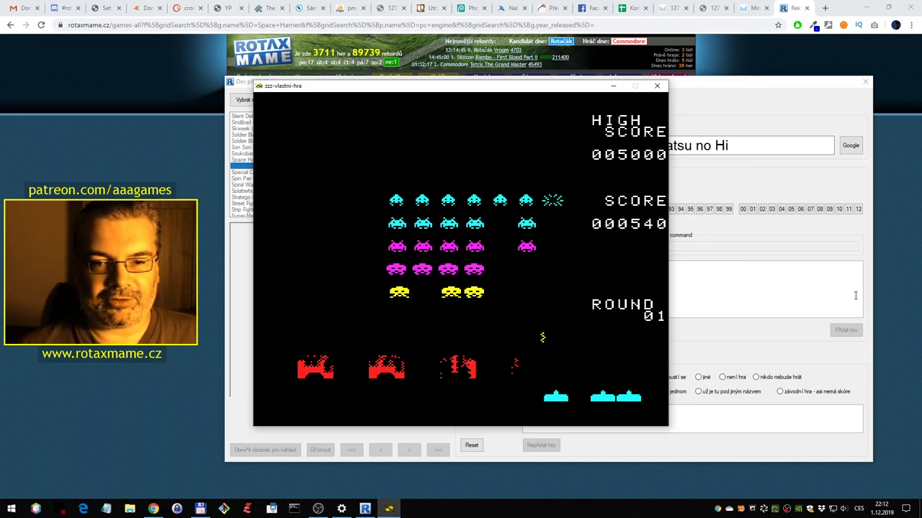
key(Left)
key(ctrl)
key(ctrl)
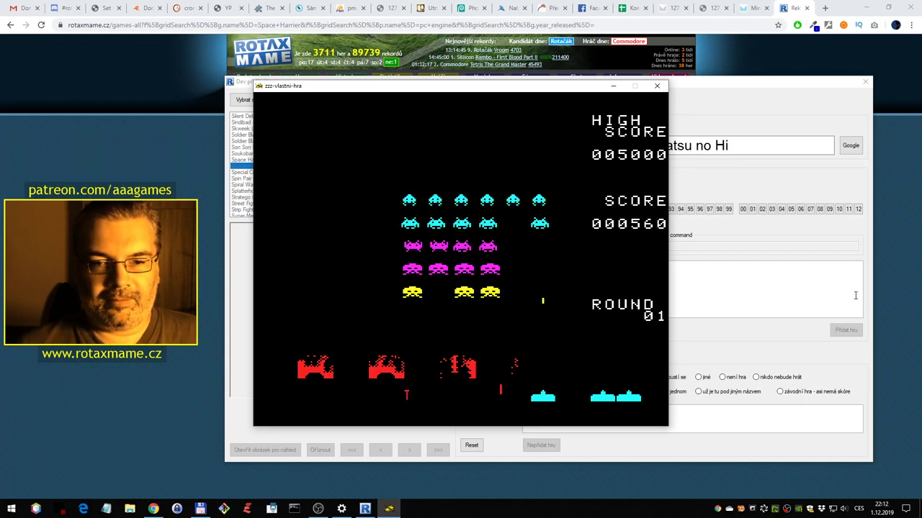
key(ctrl)
key(Right)
key(ctrl)
key(Left)
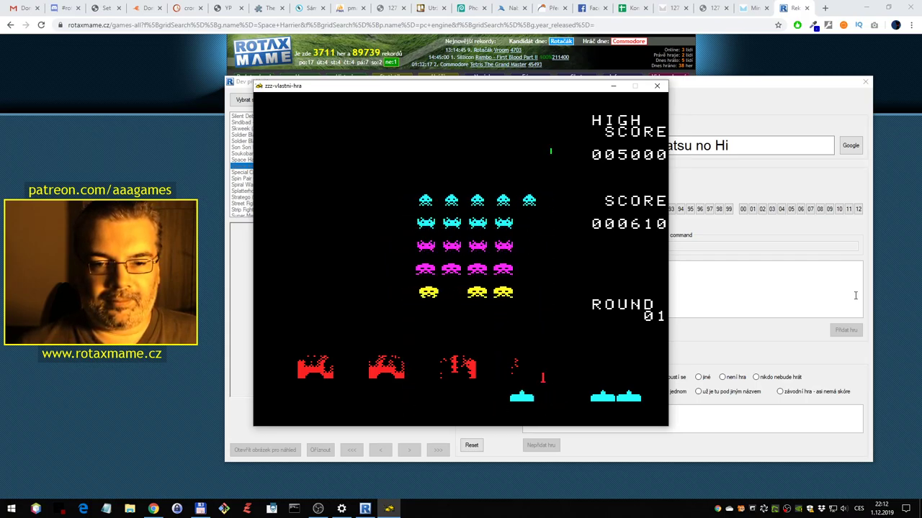
key(Right)
key(ctrl)
key(ctrl)
key(Left)
key(Right)
key(Left)
key(ctrl)
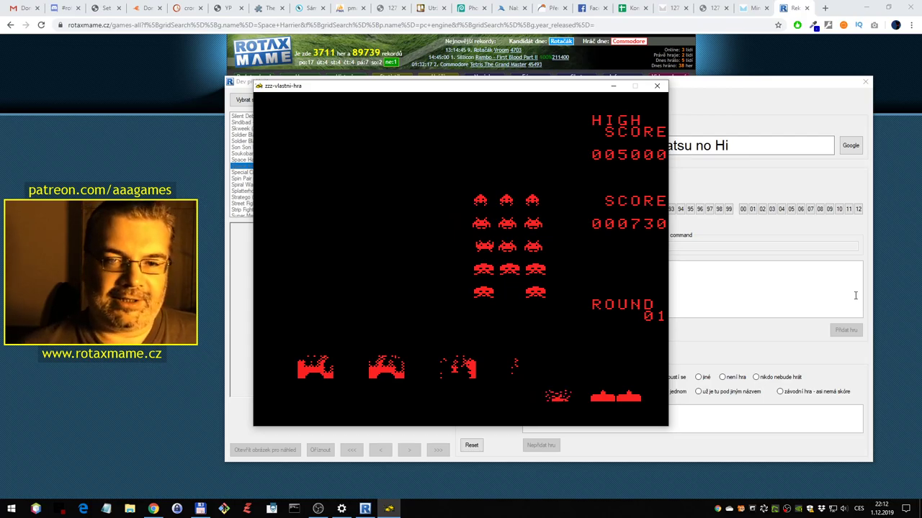
Keep playing round 1 with the remaining ships, shooting the last invaders to clear the round
key(Right)
key(Right)
key(Left)
key(Left)
key(Left)
key(space)
key(space)
key(space)
key(ctrl)
key(Left)
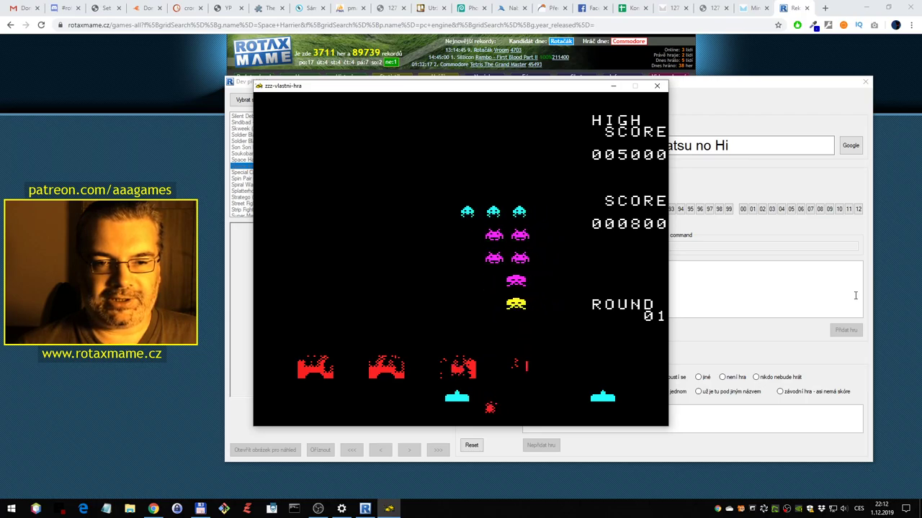
key(Left)
key(Right)
key(space)
key(Left)
key(Left)
key(Left)
key(ctrl)
key(Left)
key(ctrl)
key(ctrl)
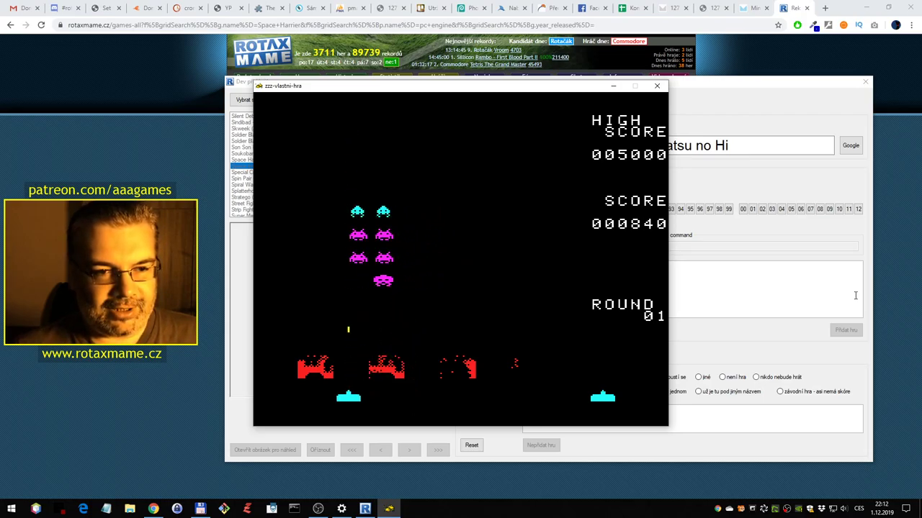
key(ctrl)
key(Left)
key(ctrl)
key(Left)
key(Right)
key(Left)
key(ctrl)
key(Right)
key(ctrl)
key(Right)
key(ctrl)
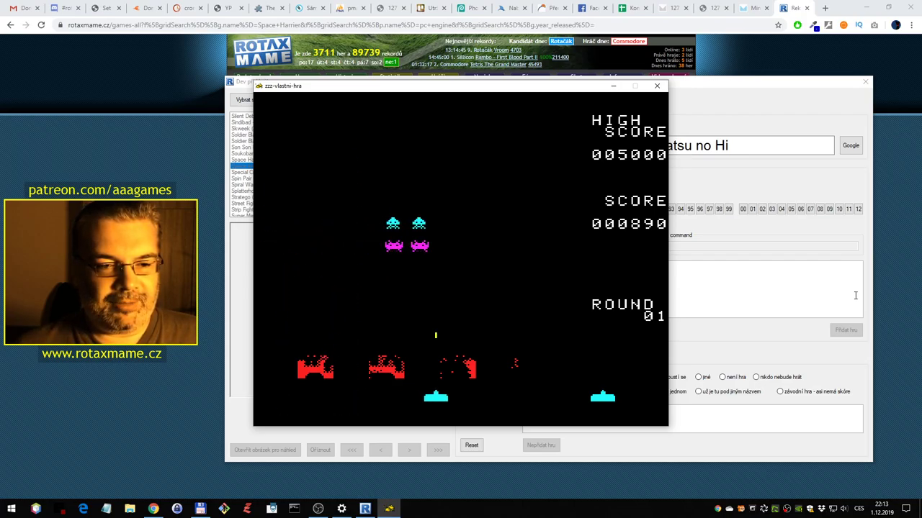
key(ctrl)
key(Right)
key(ctrl)
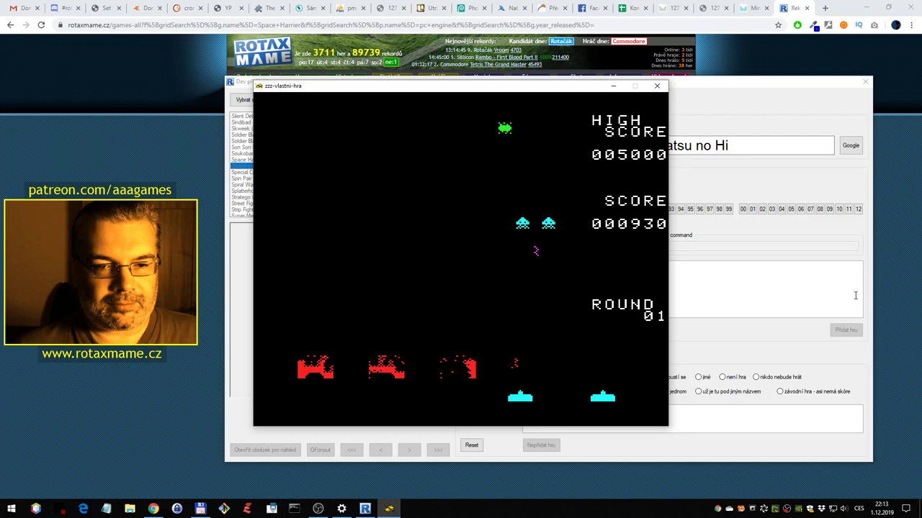
key(Left)
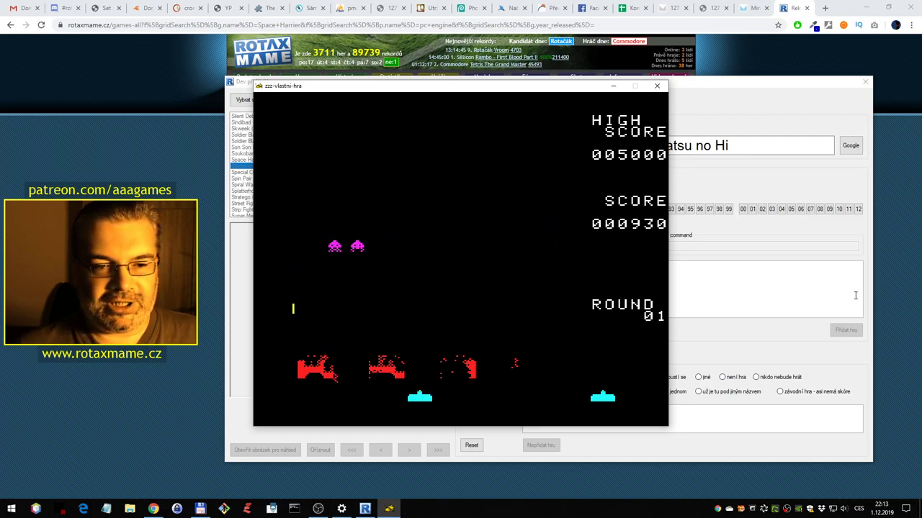
key(Right)
key(Left)
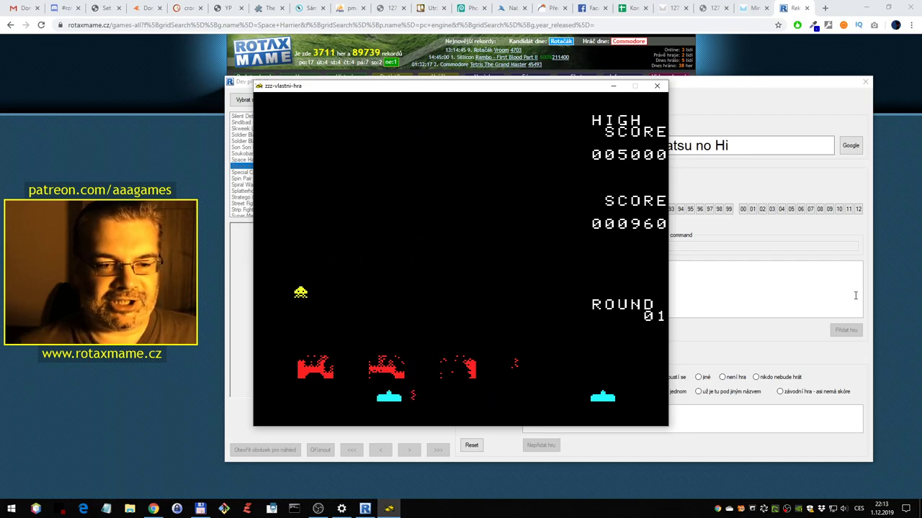
key(ctrl)
key(Left)
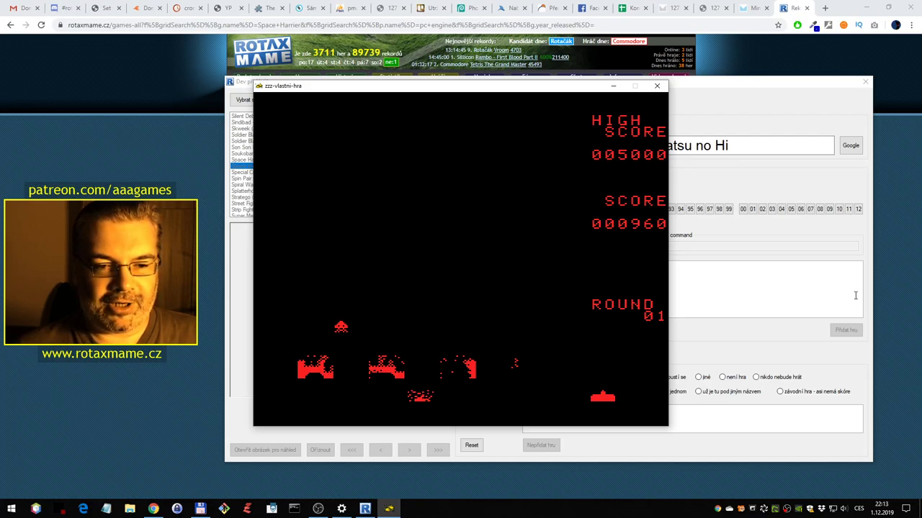
key(Right)
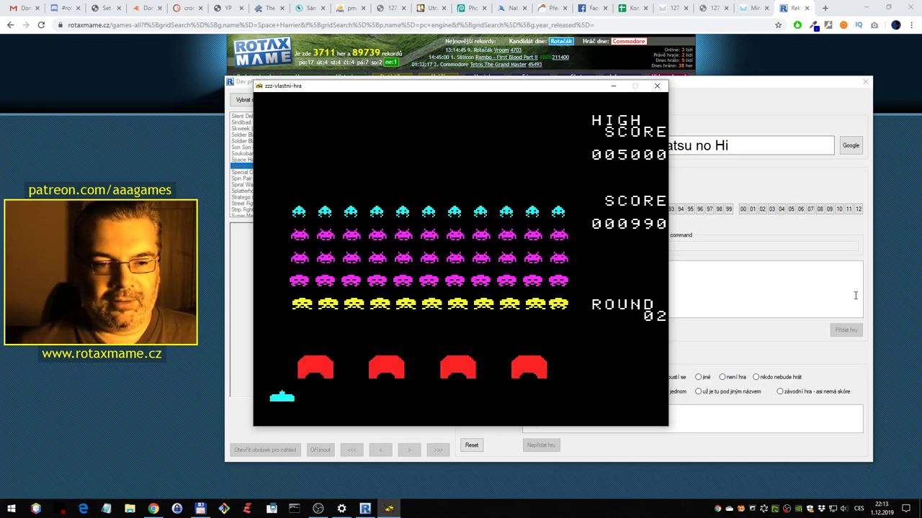
Play round 2 with the last ship until the game ends, and quit Space Invaders
key(Right)
key(Right)
key(space)
key(space)
key(Left)
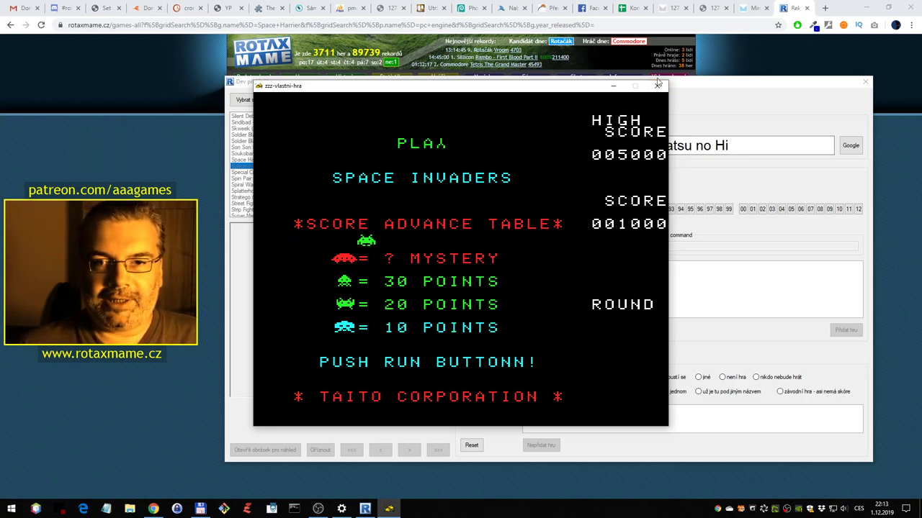
click(656, 88)
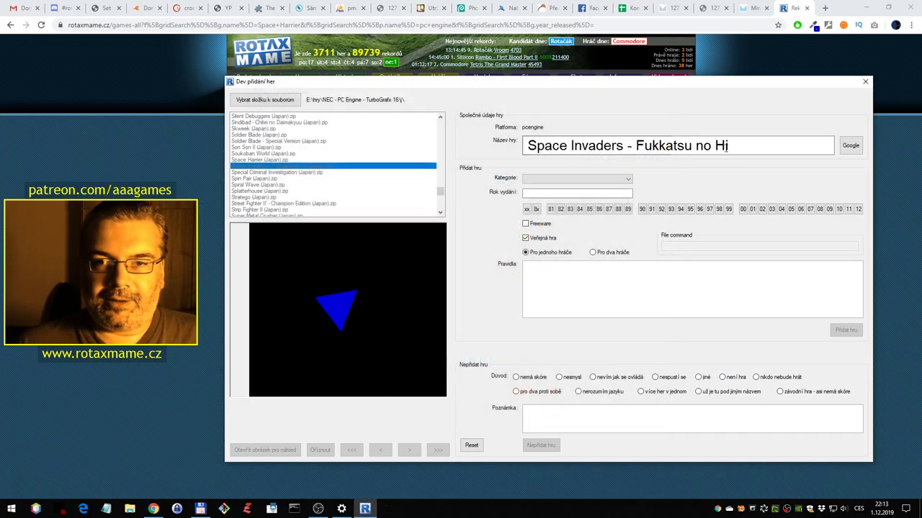
Search the website's PC Engine game list for Space Invaders and return to the game-adding form
drag(624, 147, 550, 140)
key(ctrl+shift+Left)
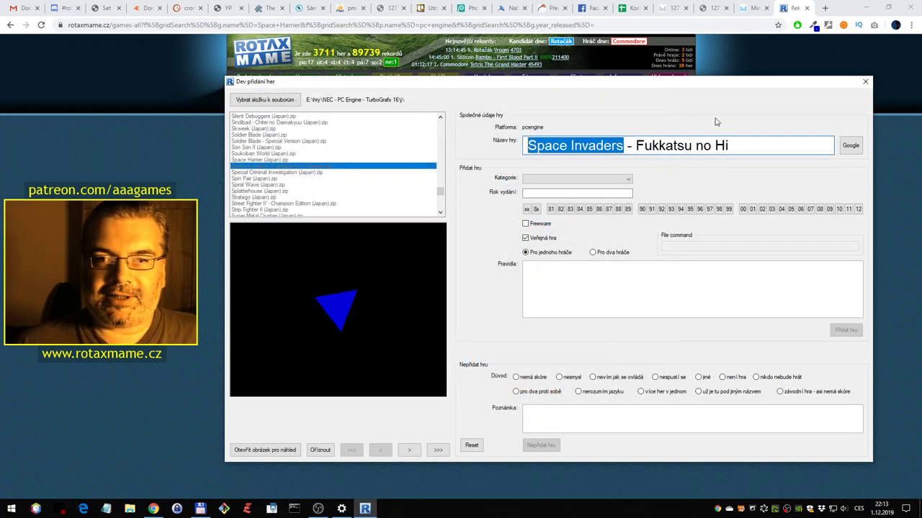
key(alt+Tab)
key(Return)
click(365, 509)
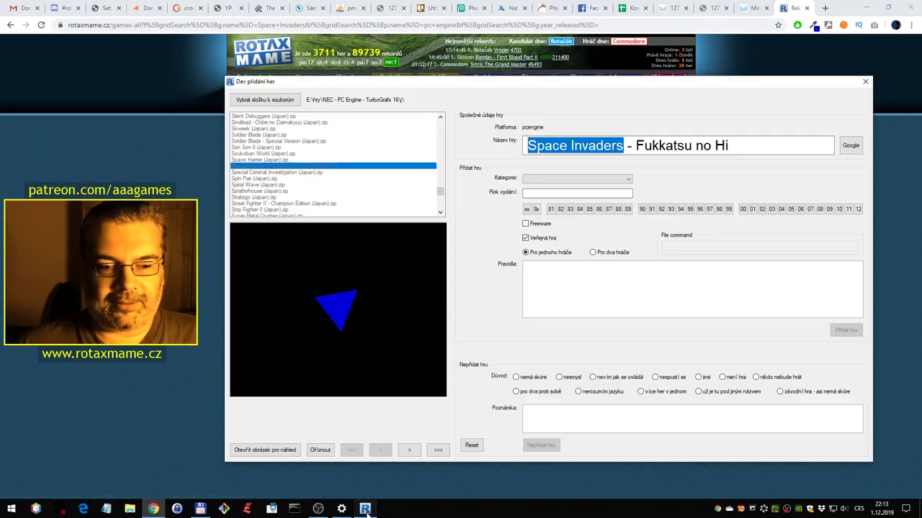
Look up Space Invaders - Fukkatsu no Hi on Google, check the results for its release details, and close them
click(847, 146)
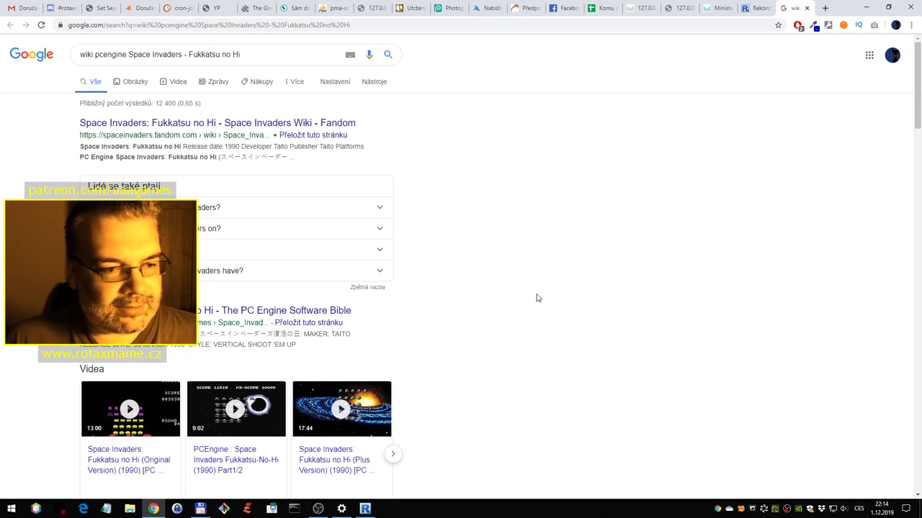
scroll(537, 299, down, 5)
scroll(453, 287, down, 6)
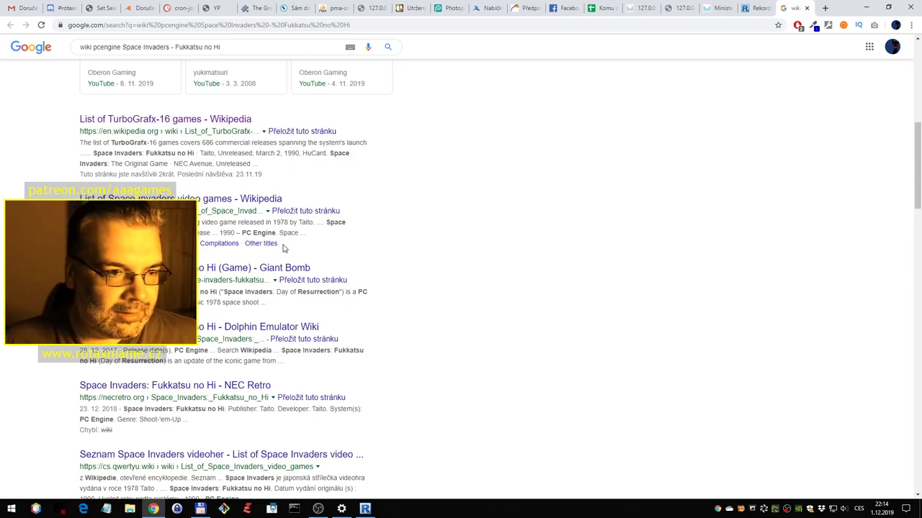
scroll(283, 249, down, 1)
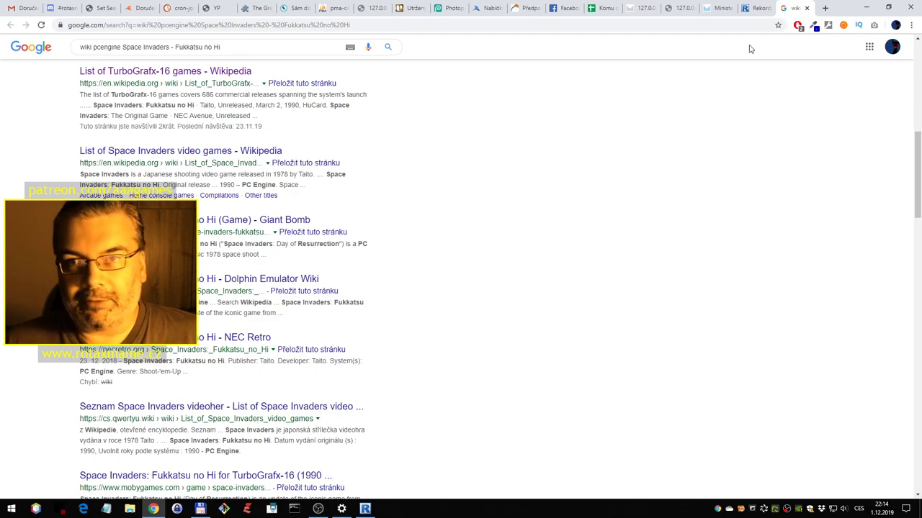
click(807, 8)
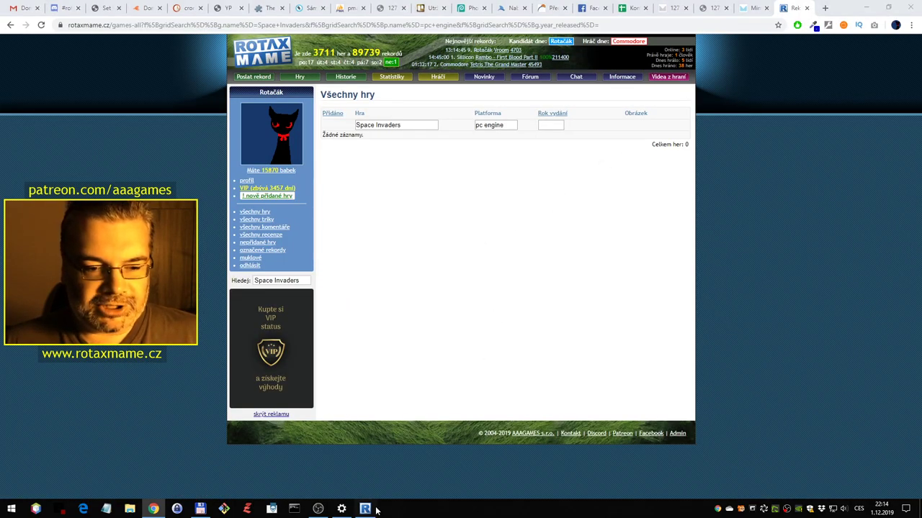
Return to the game-adding form and give Space Invaders - Fukkatsu no Hi the category Letadla and release year 1990
click(371, 509)
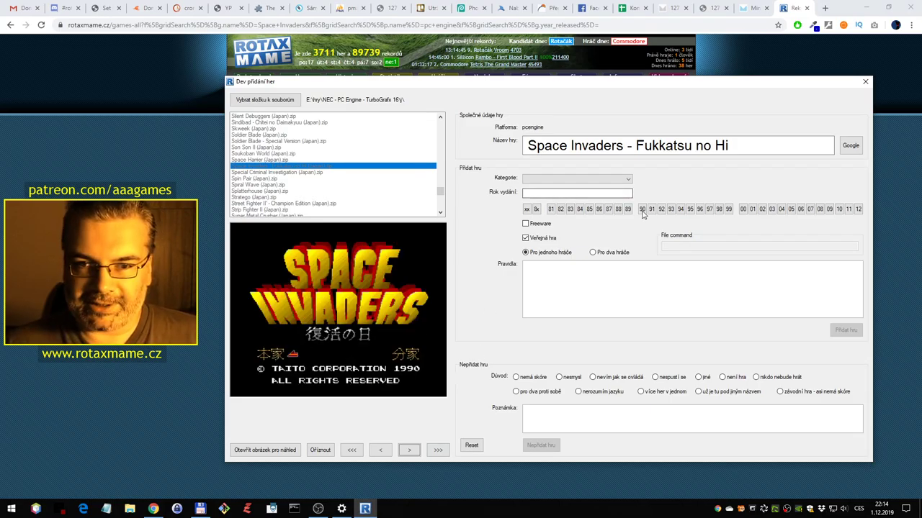
click(587, 178)
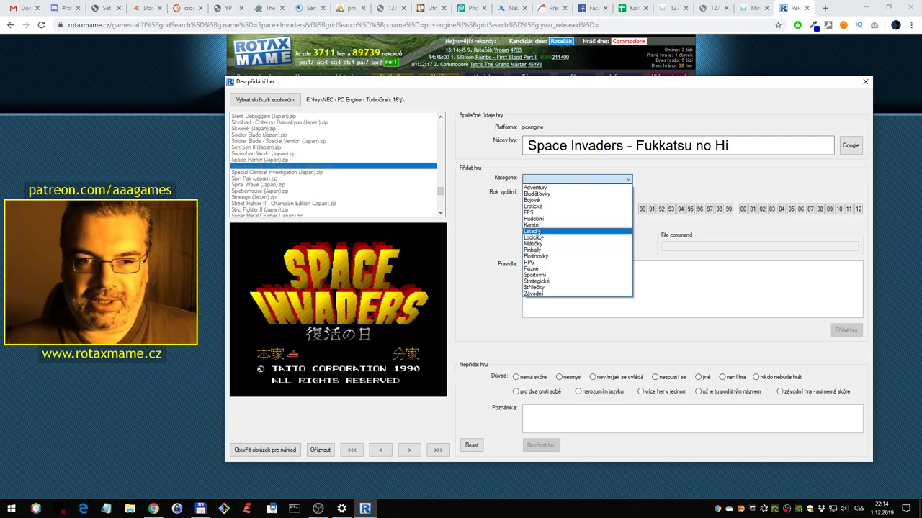
click(537, 231)
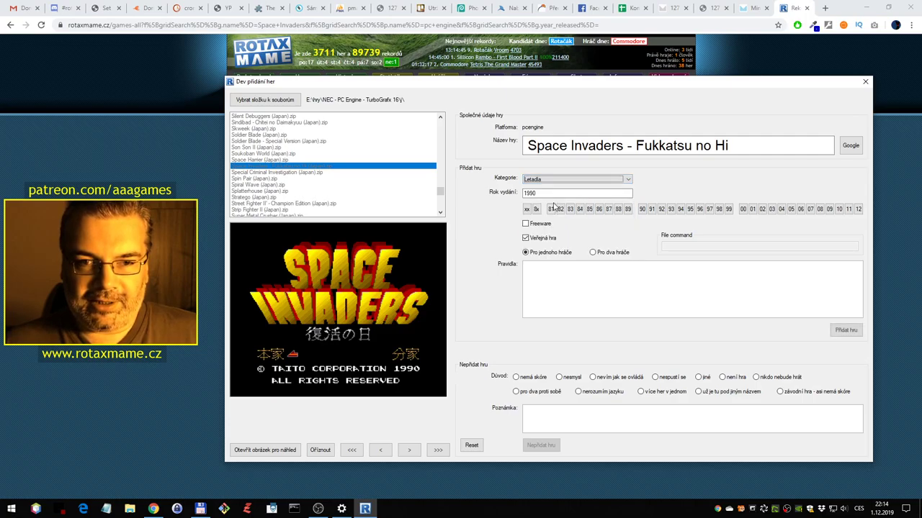
Choose an early round 1 gameplay screenshot with most invaders still alive as the preview, and add the game to the database
click(435, 451)
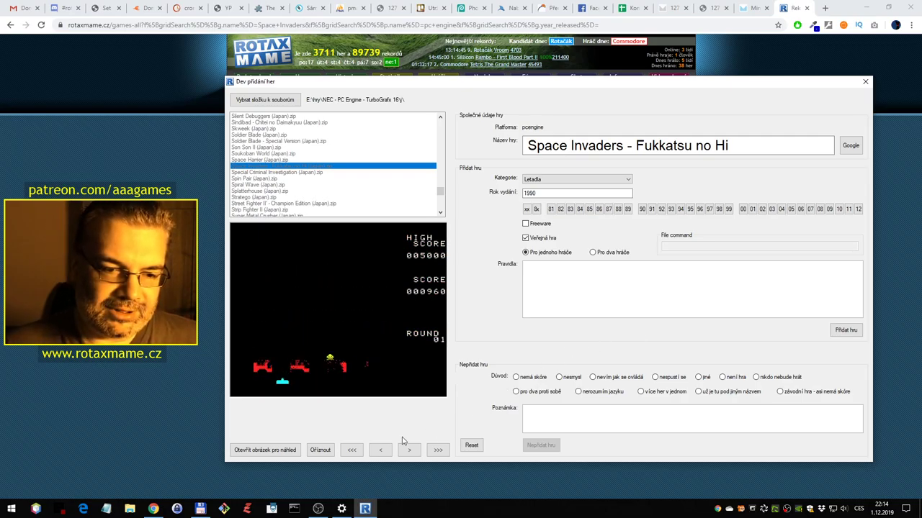
click(351, 450)
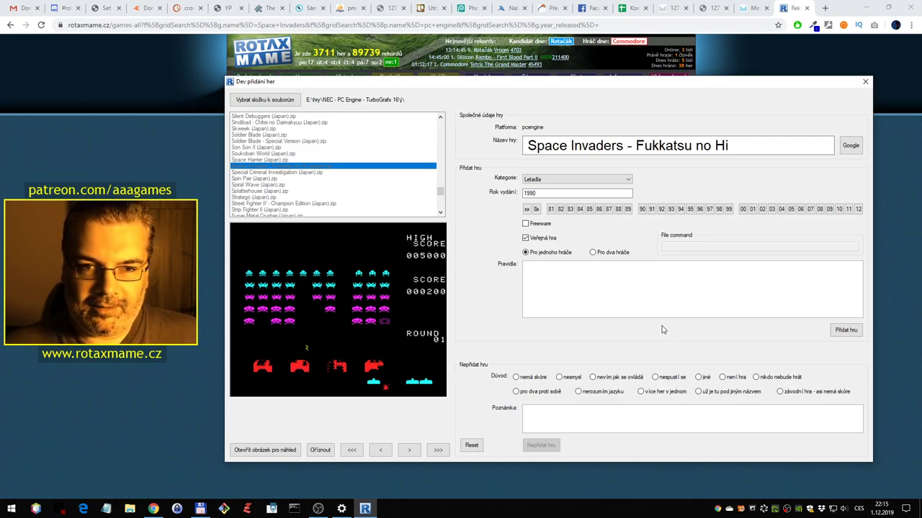
click(846, 330)
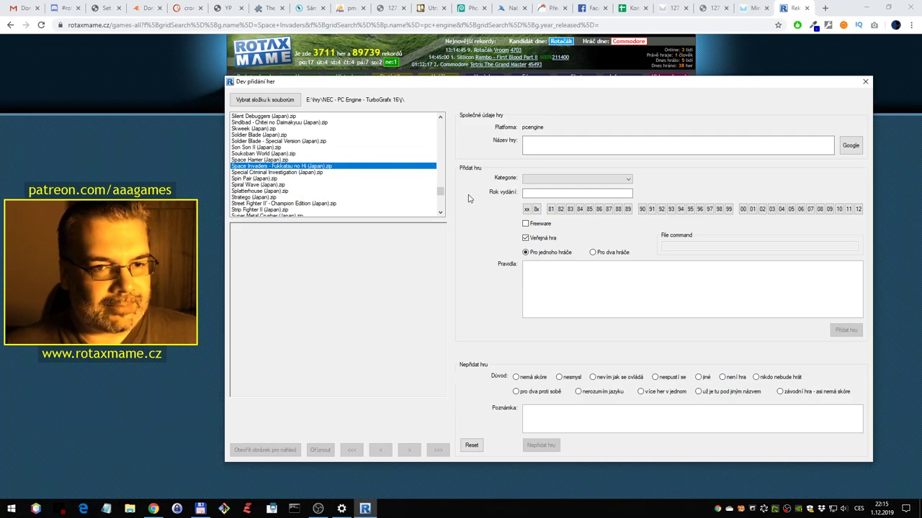
Look through the game files listed after Space Invaders - Fukkatsu no Hi to see which ones remain
scroll(403, 177, down, 1)
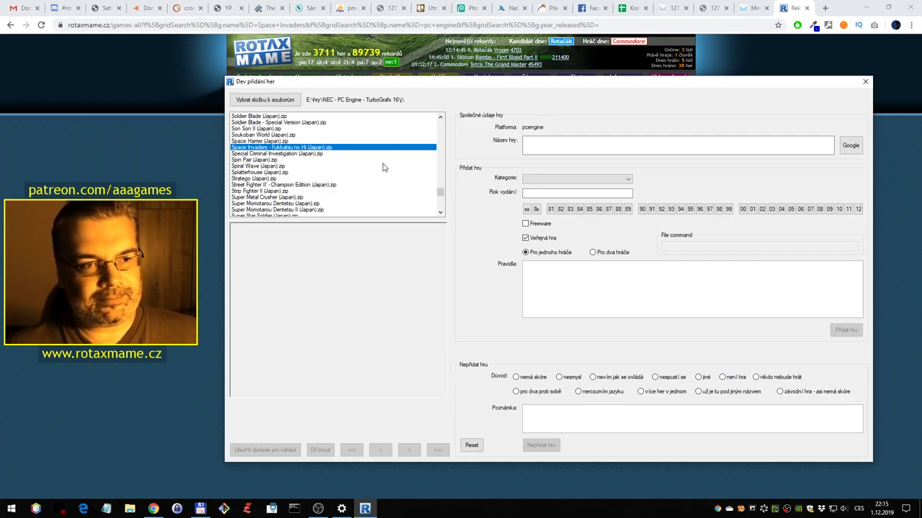
scroll(382, 164, down, 1)
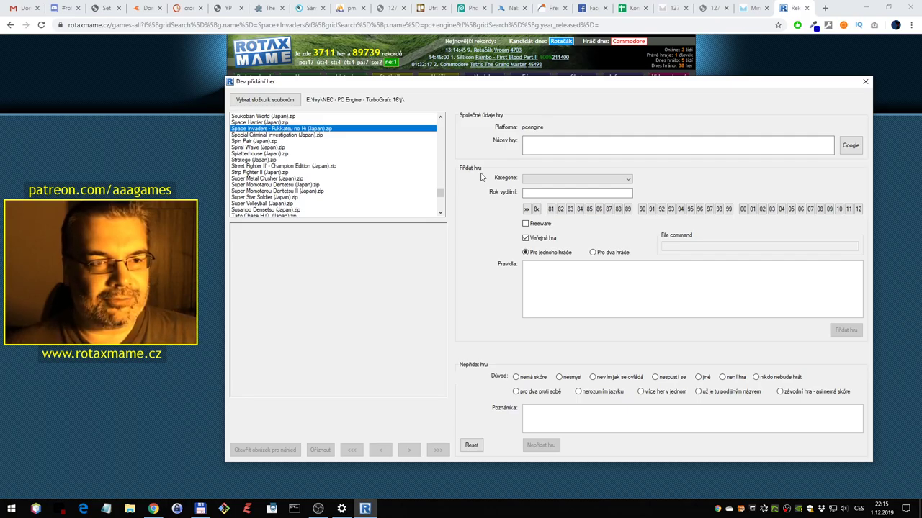
scroll(380, 162, down, 1)
scroll(381, 162, up, 1)
scroll(274, 148, down, 1)
scroll(317, 185, down, 2)
scroll(321, 185, up, 3)
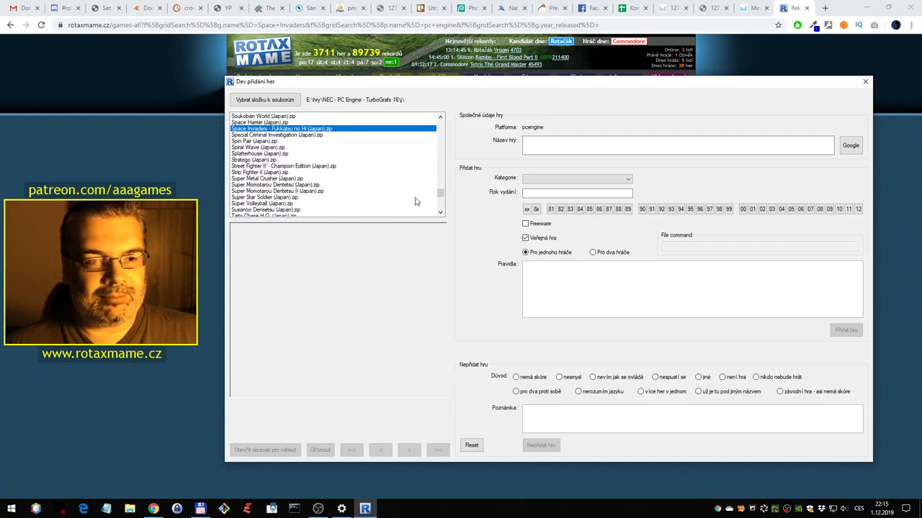